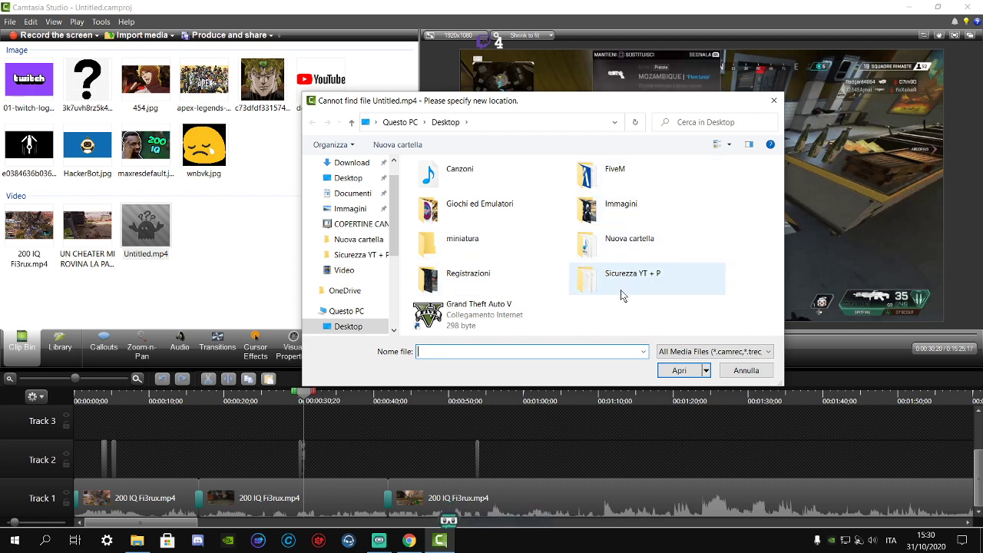
pyautogui.click(743, 371)
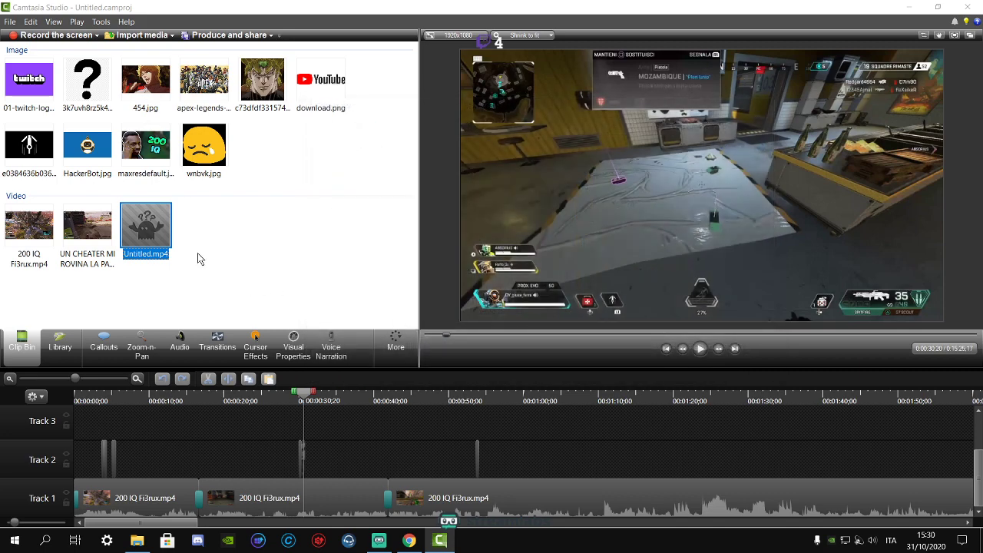
pyautogui.rightClick(168, 226)
pyautogui.click(229, 235)
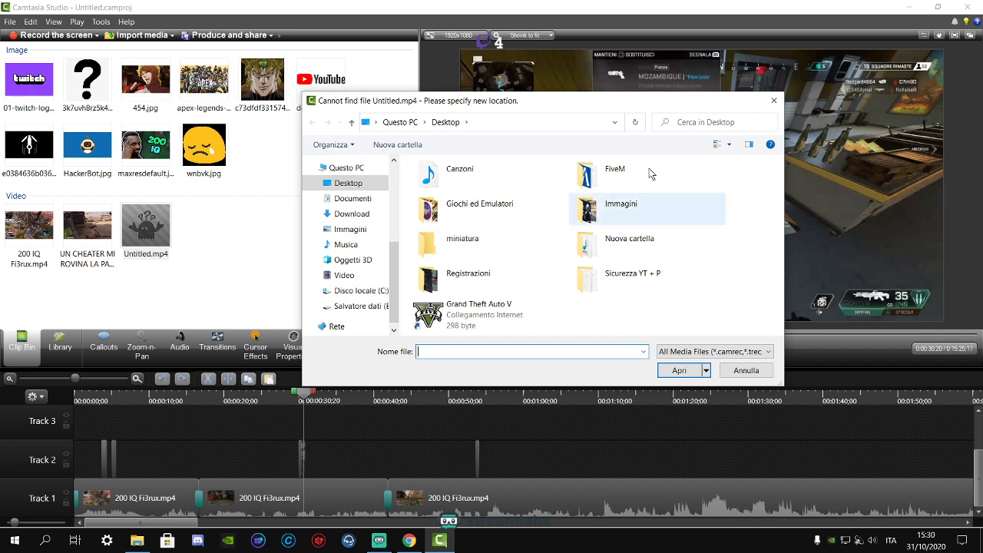
pyautogui.click(774, 101)
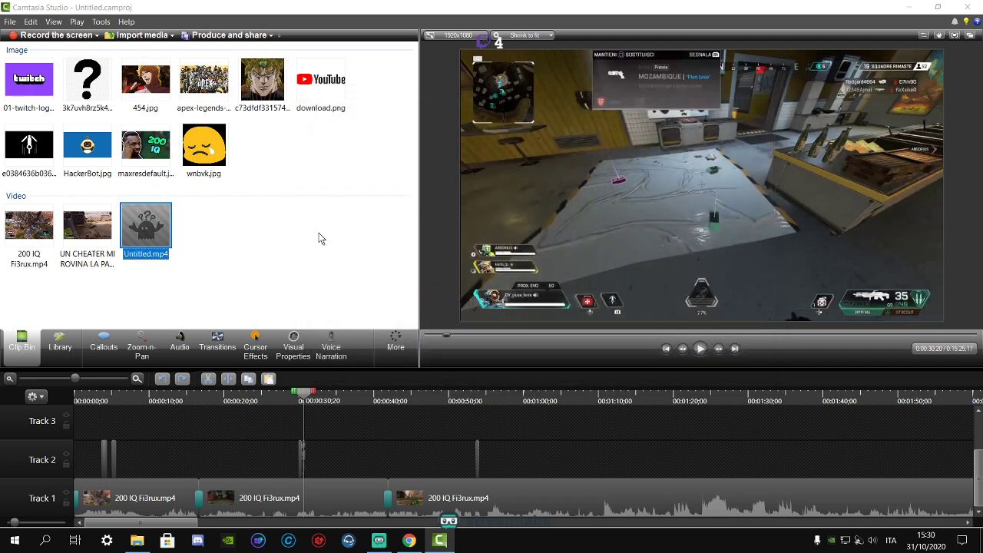
pyautogui.click(10, 22)
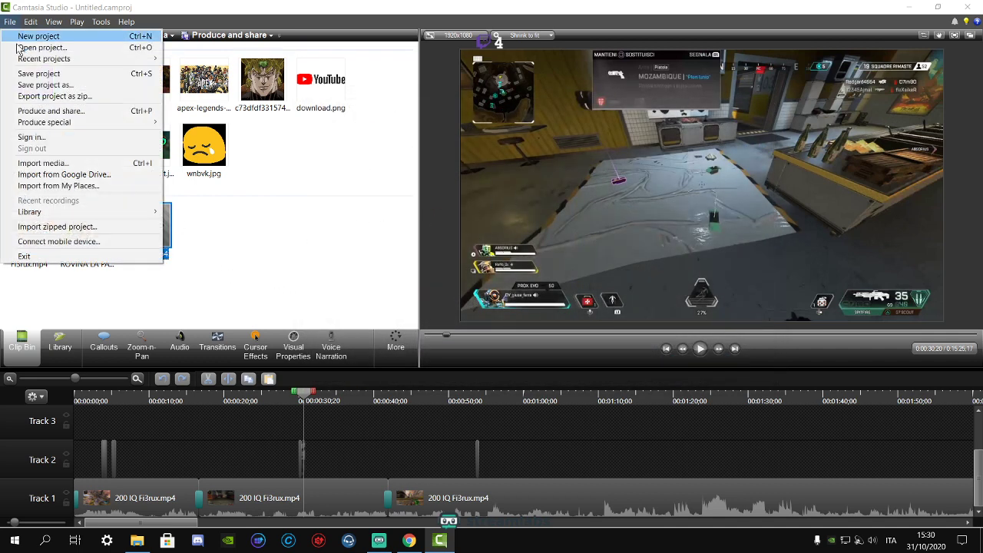
pyautogui.click(43, 163)
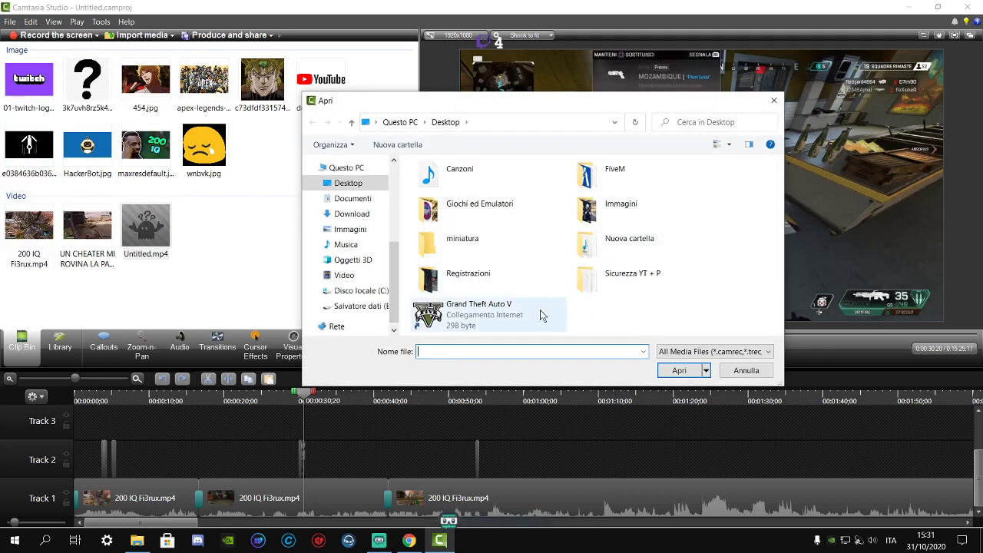
pyautogui.click(357, 189)
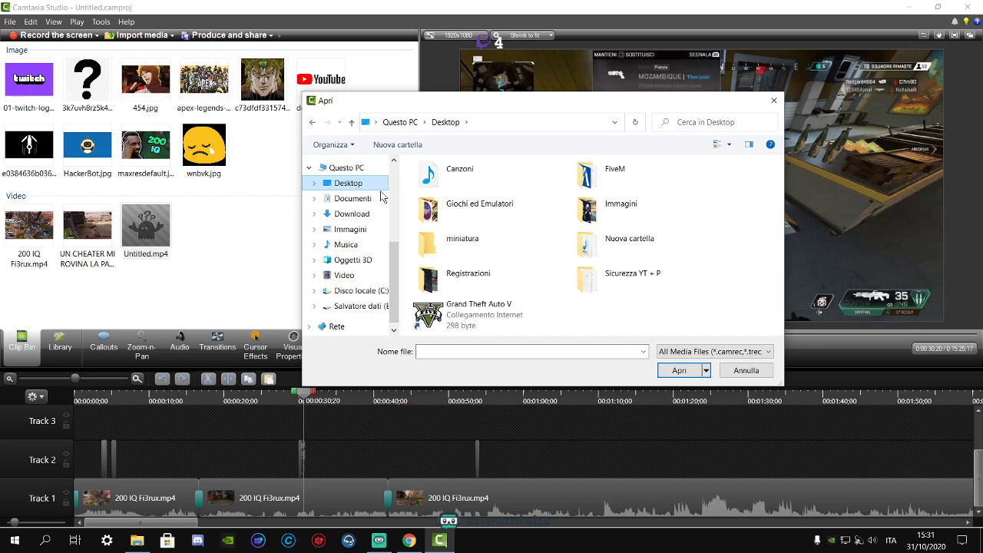
pyautogui.click(749, 372)
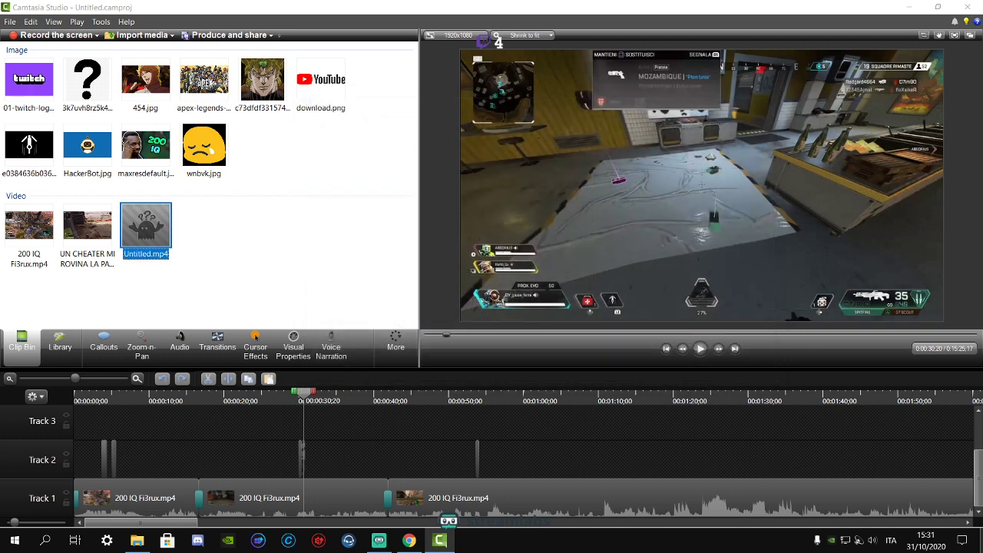
# - Import the dd3f66c6 profile image PNG from the desktop folder Nuova cartella into the project's Clip Bin
pyautogui.click(981, 547)
pyautogui.doubleClick(535, 483)
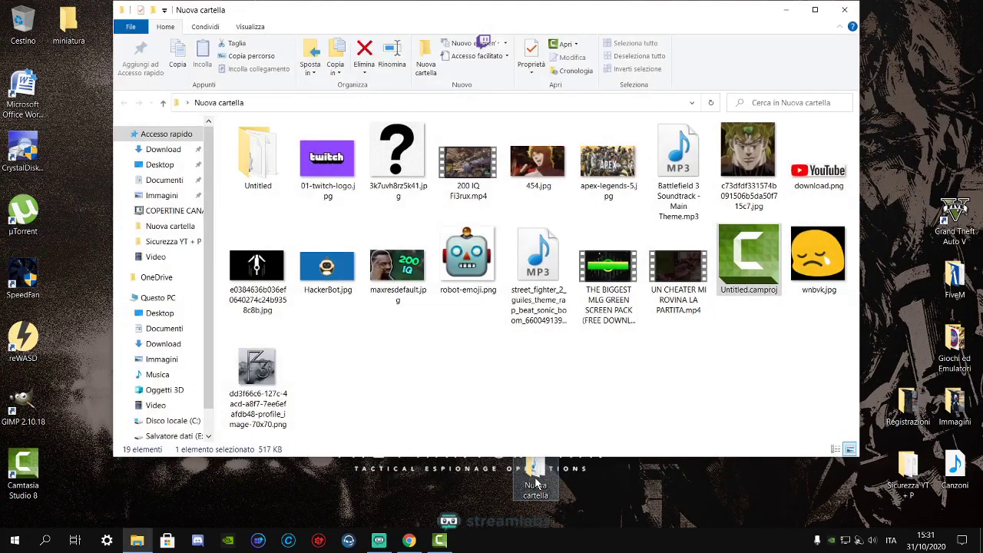
pyautogui.moveTo(257, 377); pyautogui.dragTo(218, 231)
pyautogui.rightClick(168, 239)
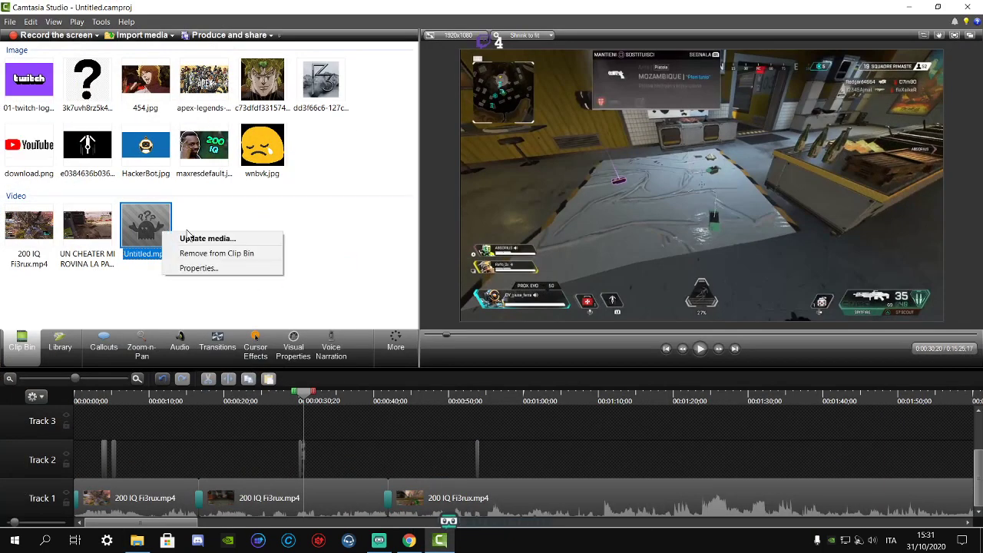
pyautogui.click(208, 239)
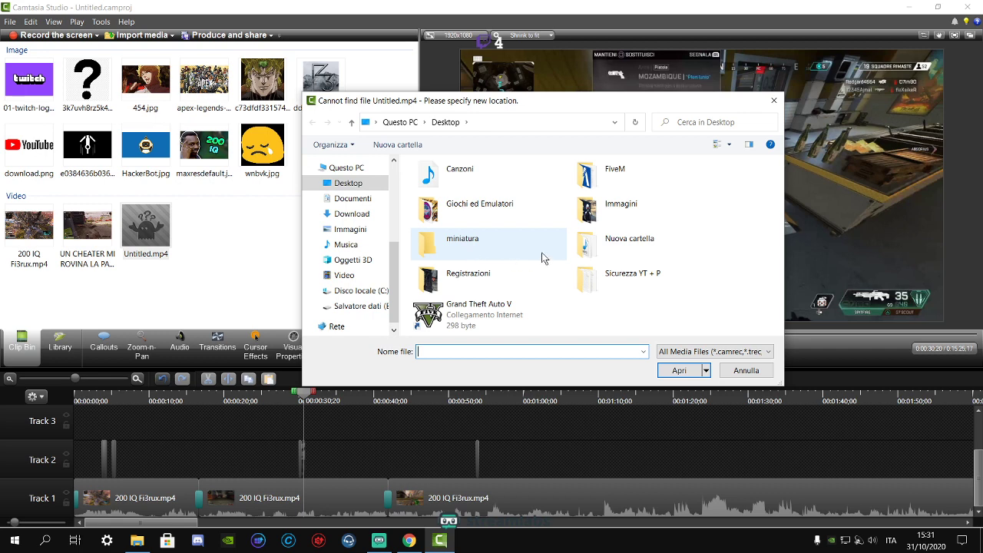
pyautogui.click(746, 371)
# - Replace the short Track 2 clip at the playhead with the dd3f66c6 image, trimmed to a similarly brief duration
pyautogui.moveTo(320, 85); pyautogui.dragTo(309, 462)
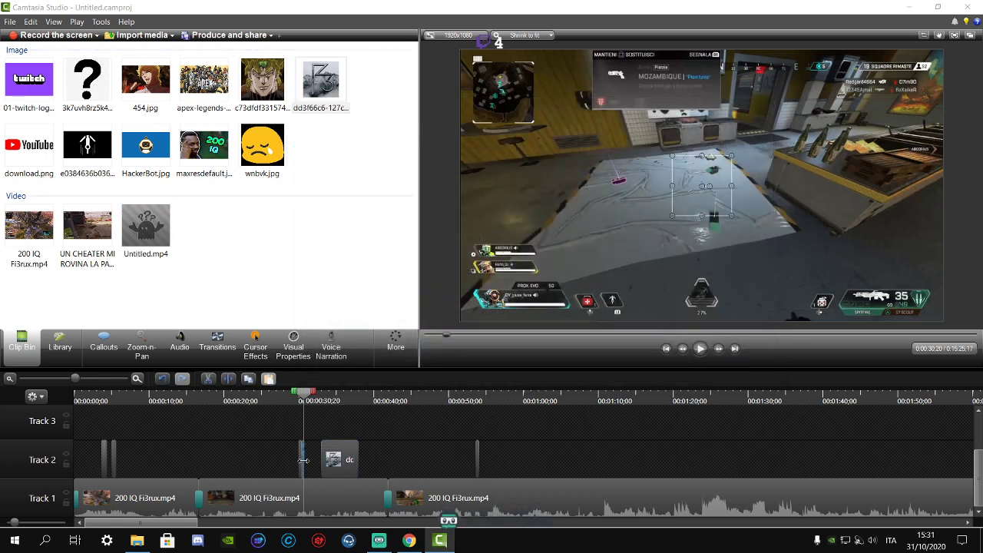
pyautogui.rightClick(303, 461)
pyautogui.click(354, 304)
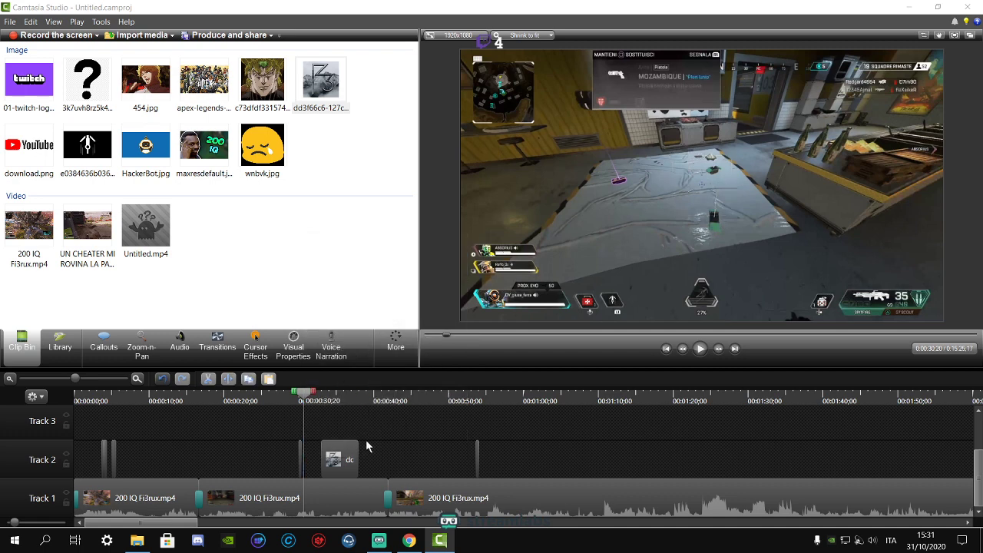
pyautogui.moveTo(364, 459); pyautogui.dragTo(346, 466)
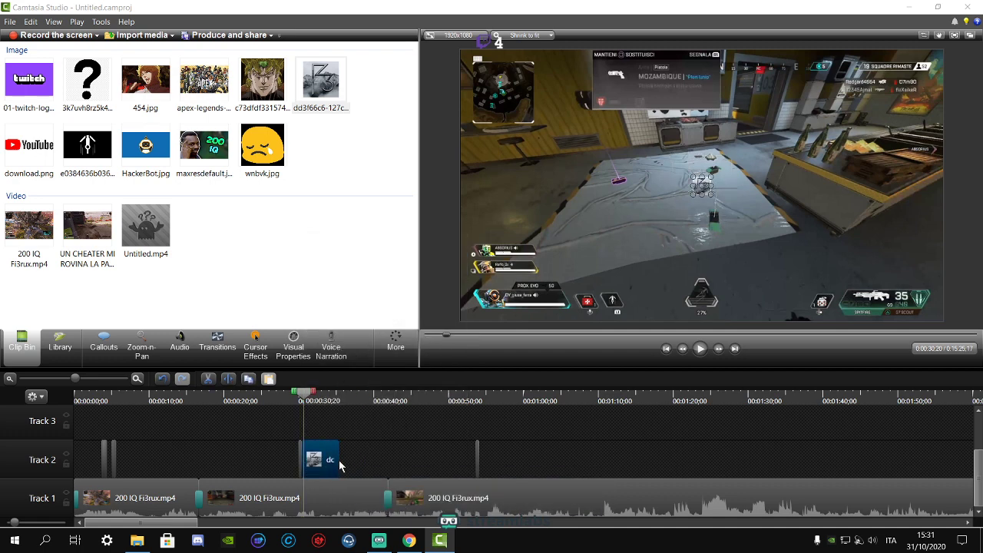
pyautogui.moveTo(338, 461); pyautogui.dragTo(305, 463)
# - Play back the section with the replaced image, starting at 0:00:30;01
pyautogui.click(300, 398)
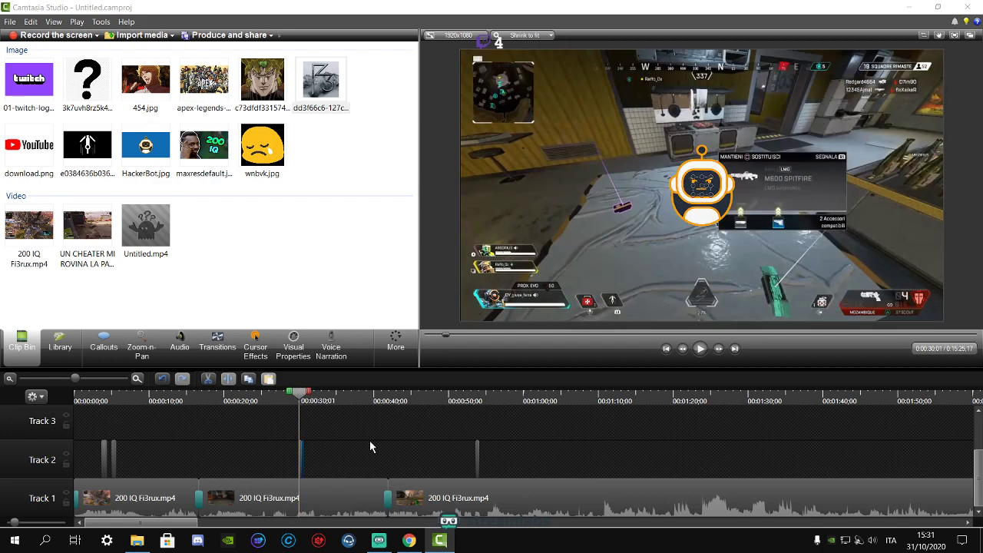
pyautogui.click(699, 350)
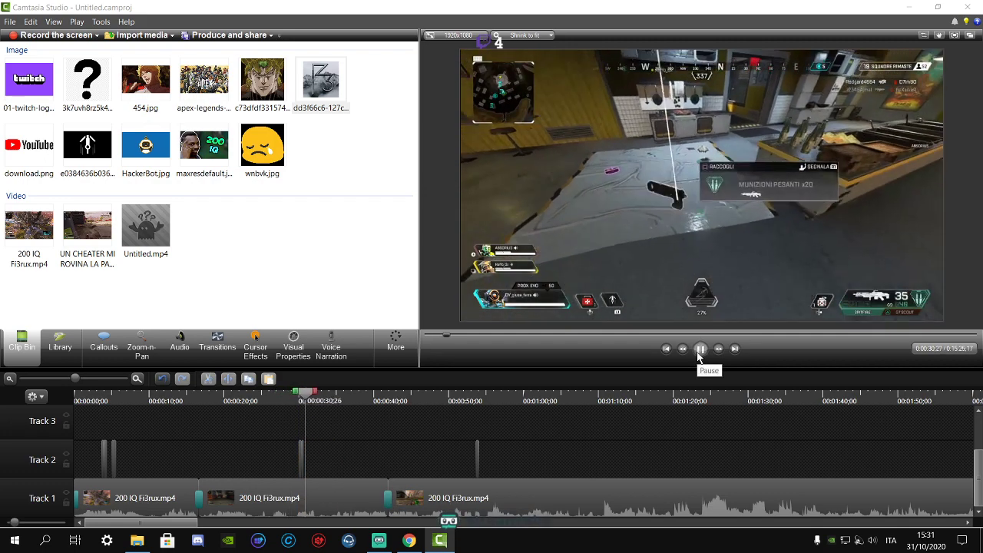
pyautogui.click(701, 348)
# - Enlarge the dd3f66c6 image in the middle of the video frame to about the size of the preceding robot image
pyautogui.moveTo(312, 394)
pyautogui.mouseDown()
pyautogui.moveTo(292, 396)
pyautogui.moveTo(302, 396)
pyautogui.mouseUp()
pyautogui.click(137, 379)
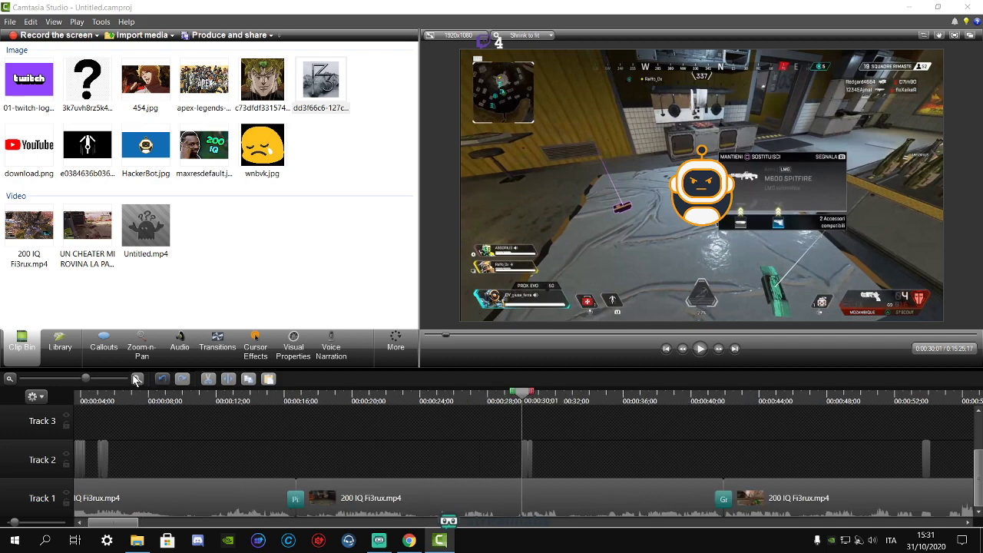
pyautogui.click(137, 379)
pyautogui.click(137, 378)
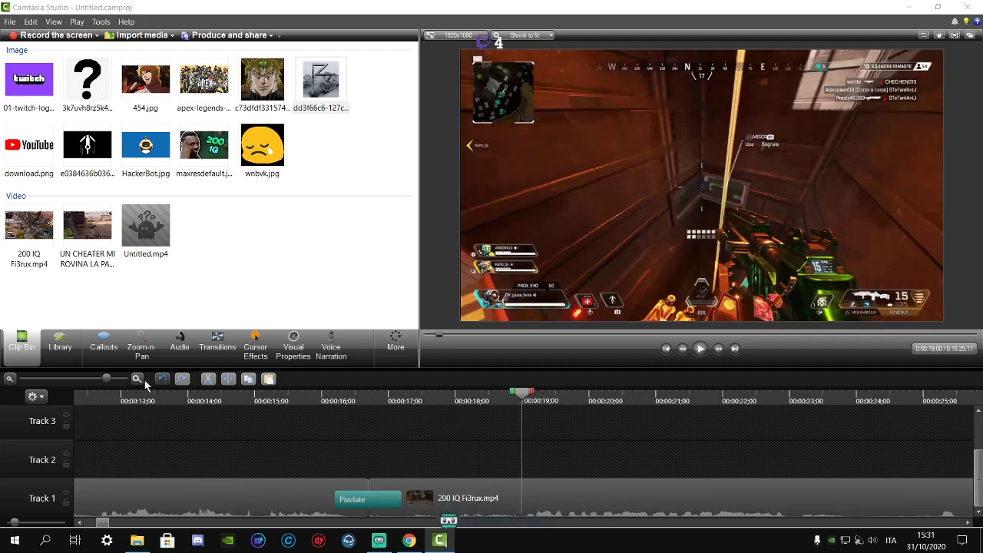
pyautogui.click(89, 379)
pyautogui.click(734, 400)
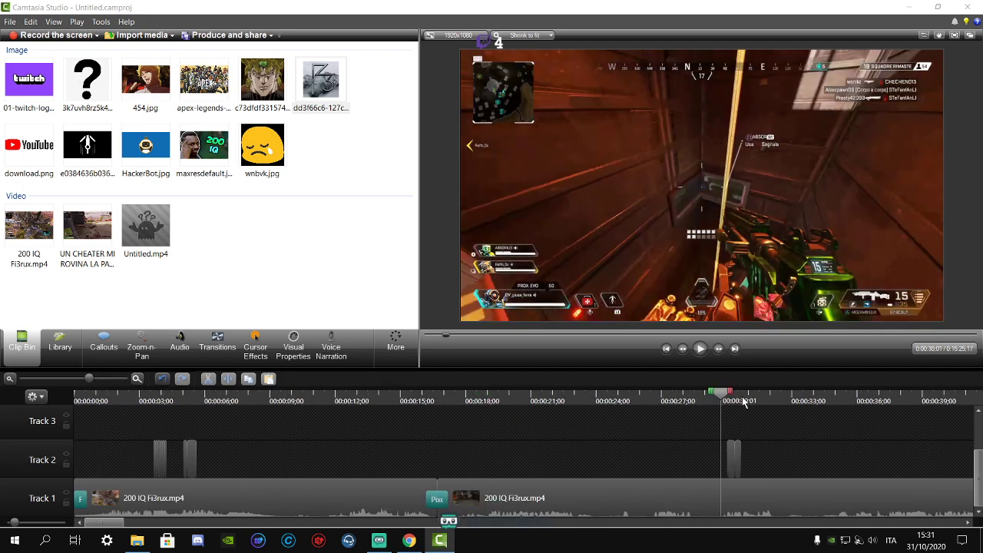
pyautogui.doubleClick(736, 457)
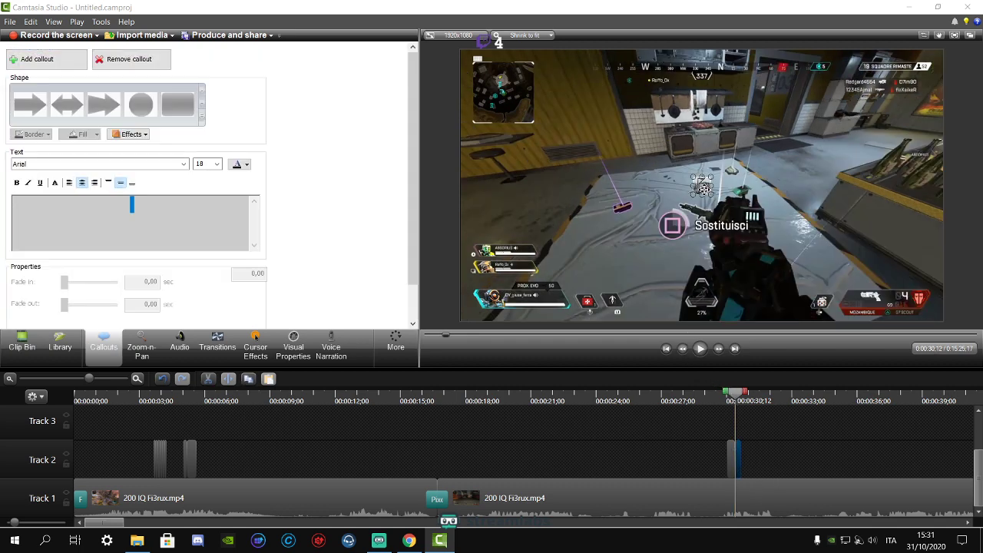
pyautogui.moveTo(712, 194); pyautogui.dragTo(698, 209)
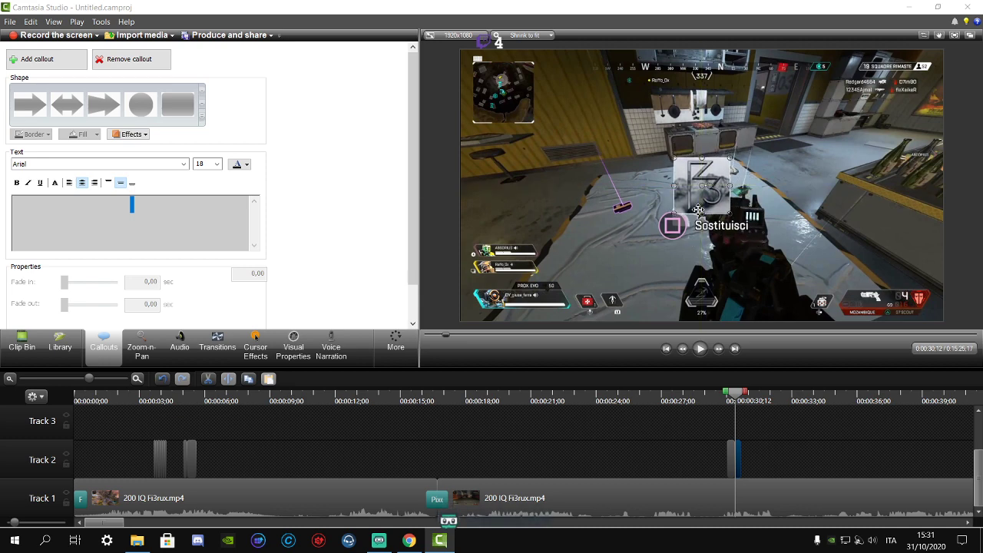
pyautogui.moveTo(418, 539)
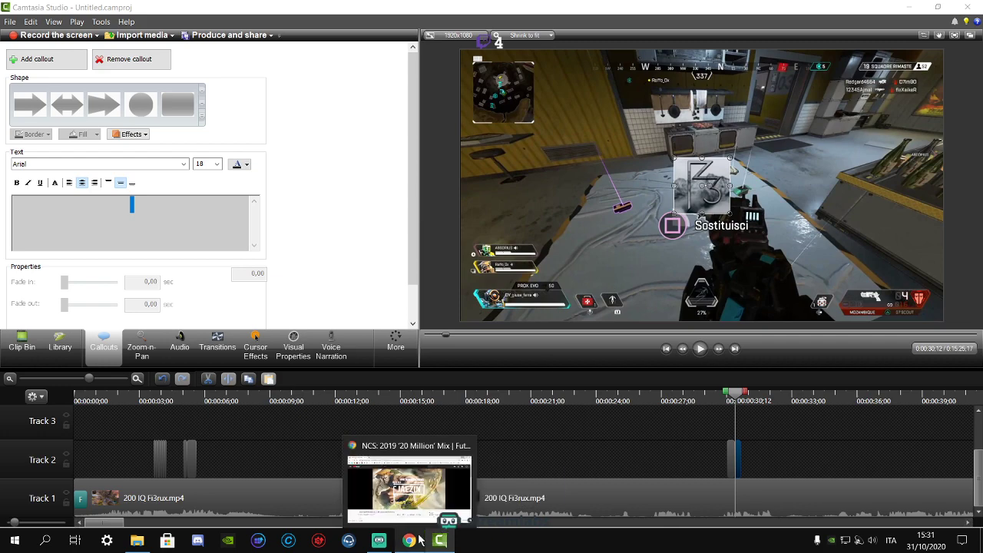
pyautogui.click(423, 493)
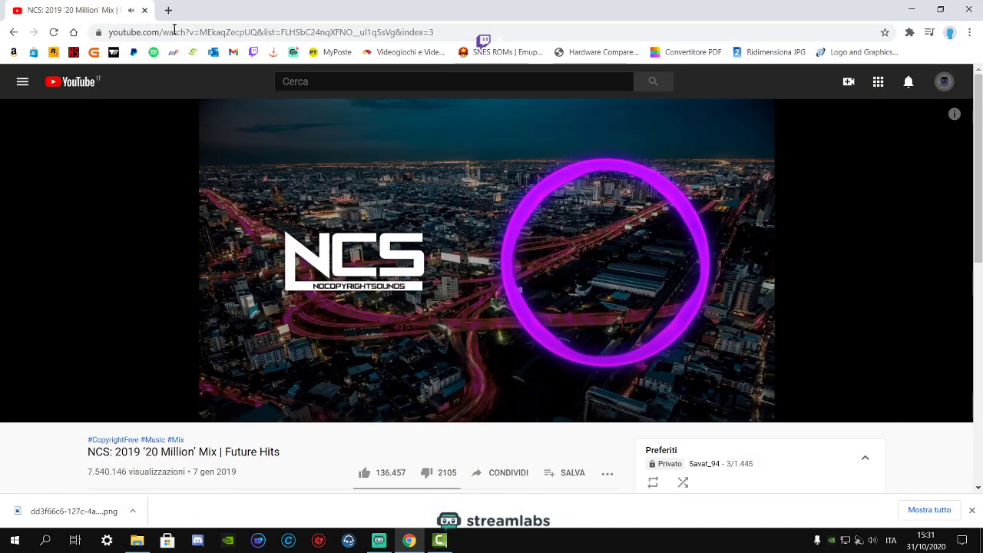
pyautogui.click(439, 540)
pyautogui.click(10, 22)
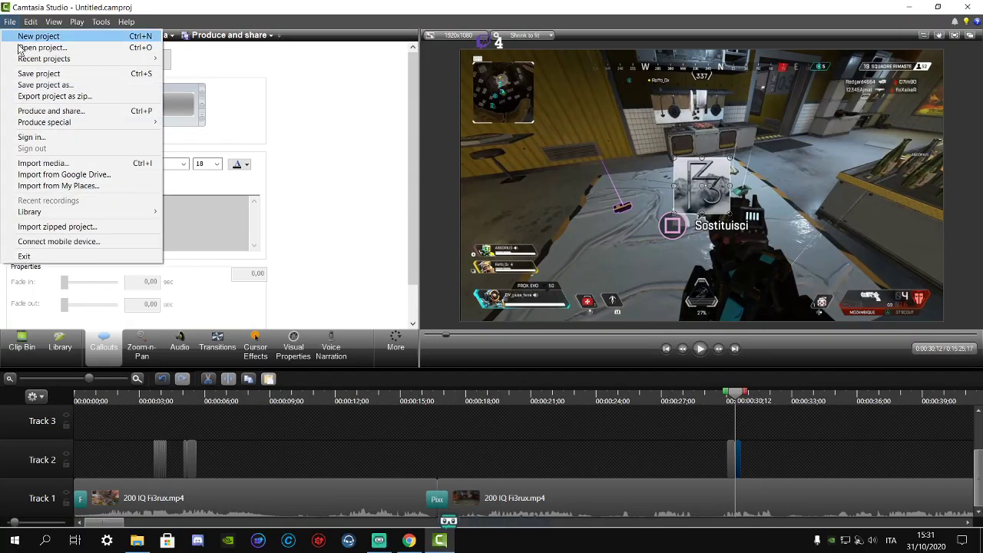
pyautogui.click(86, 270)
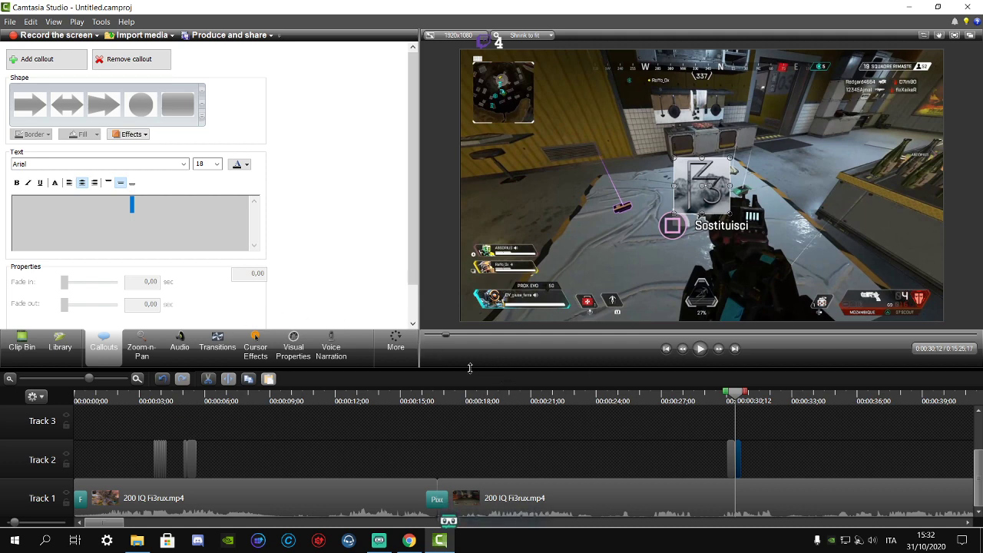
# - Play back the section with the enlarged image, starting at 0:00:29;24
pyautogui.click(728, 405)
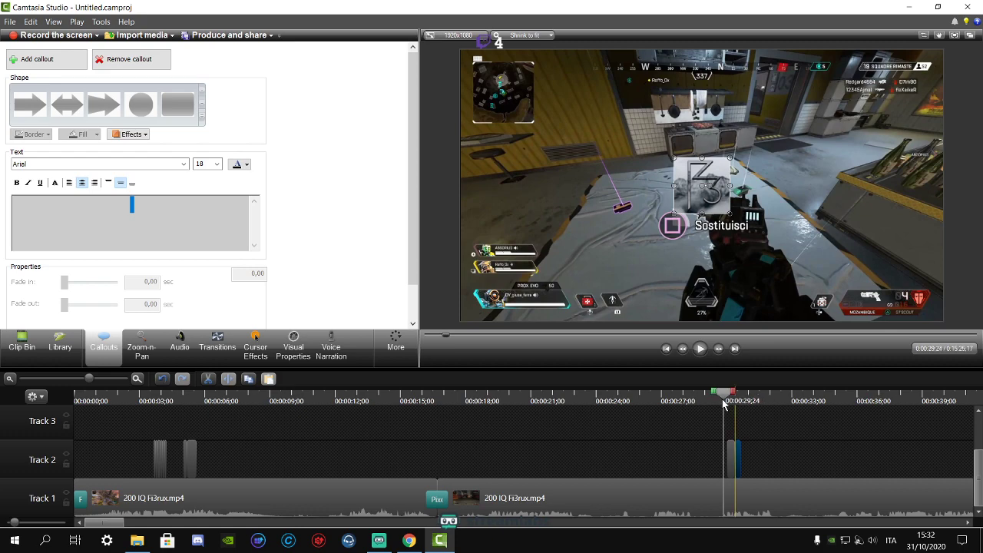
pyautogui.click(700, 348)
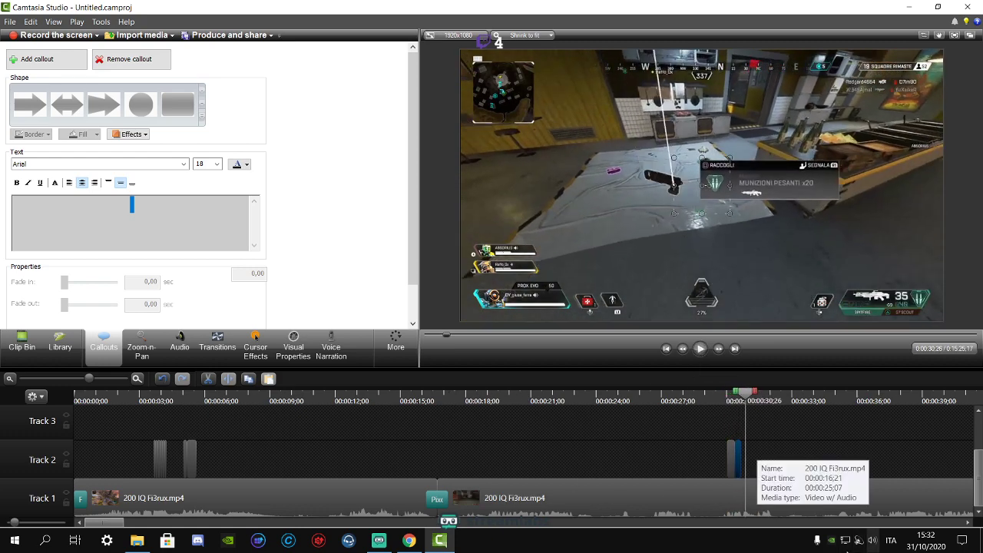
# - Raise the Camtasia Studio level slightly in the Windows volume mixer and dismiss the mixer
pyautogui.rightClick(878, 539)
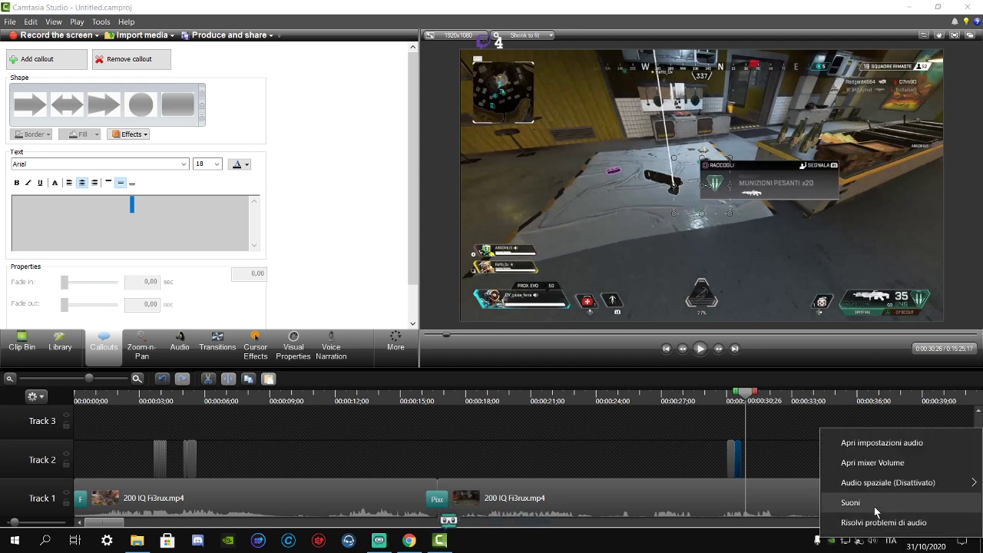
pyautogui.click(868, 468)
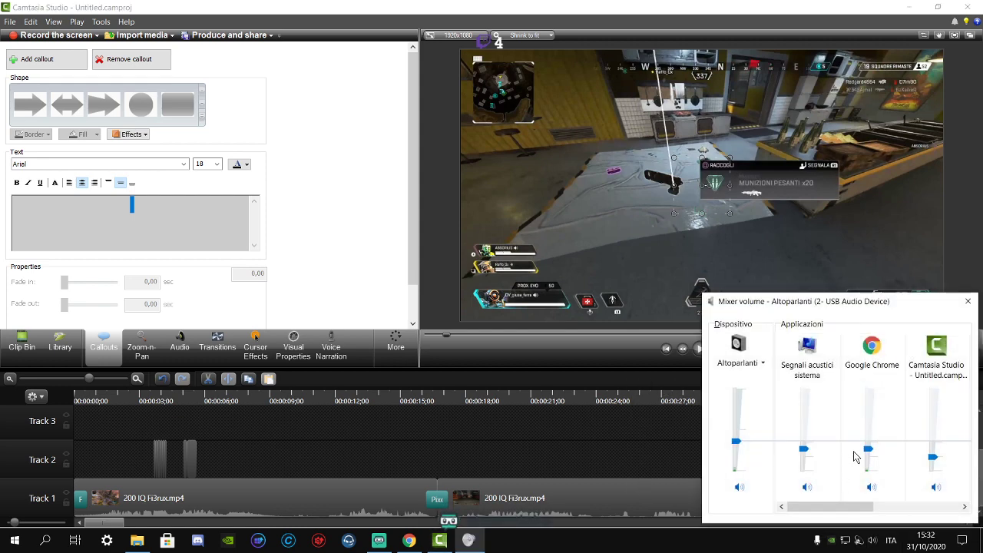
pyautogui.moveTo(933, 458); pyautogui.dragTo(932, 446)
pyautogui.click(607, 456)
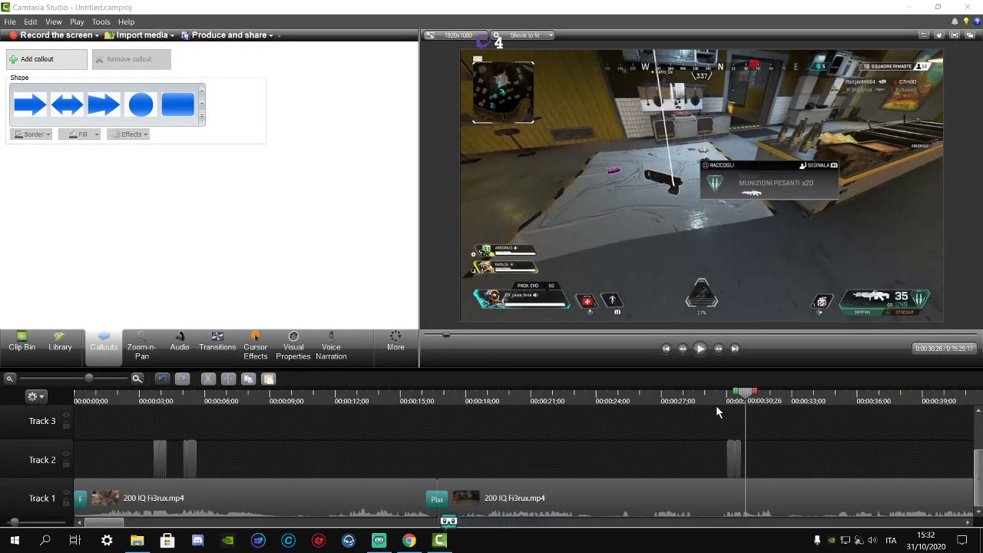
# - Switch to the NCS music video in Chrome, lower its player volume slightly, and return to Camtasia Studio
pyautogui.click(75, 379)
pyautogui.moveTo(410, 541)
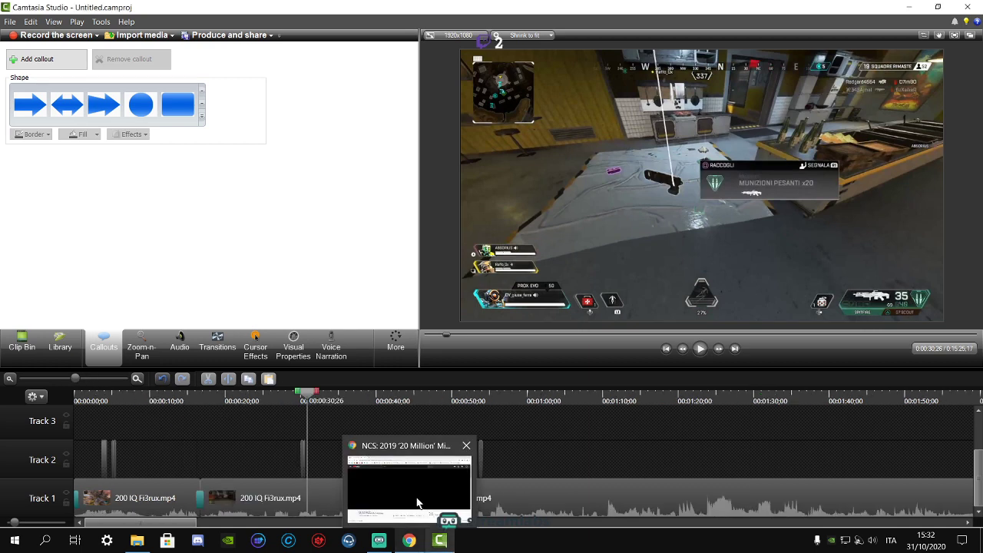
pyautogui.click(417, 504)
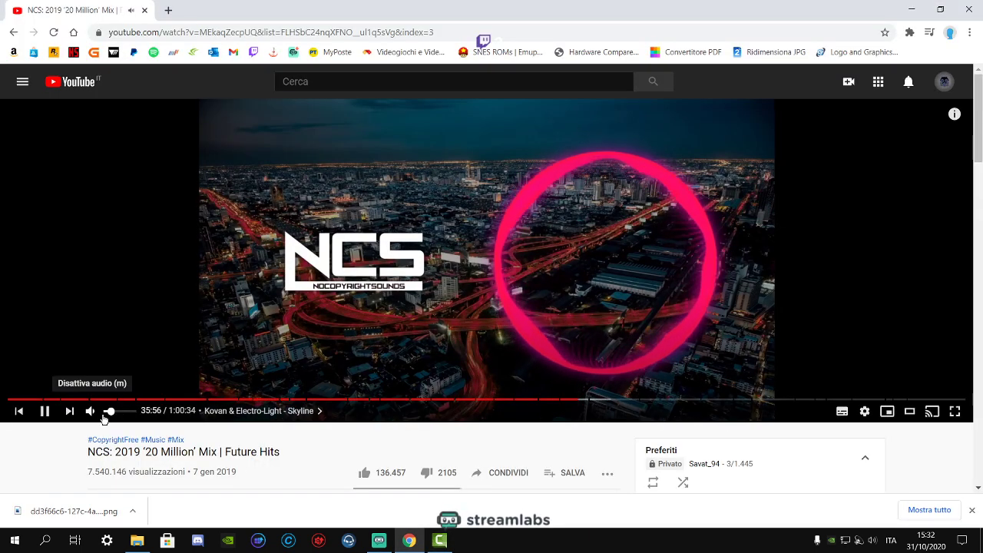
pyautogui.moveTo(108, 412); pyautogui.dragTo(109, 416)
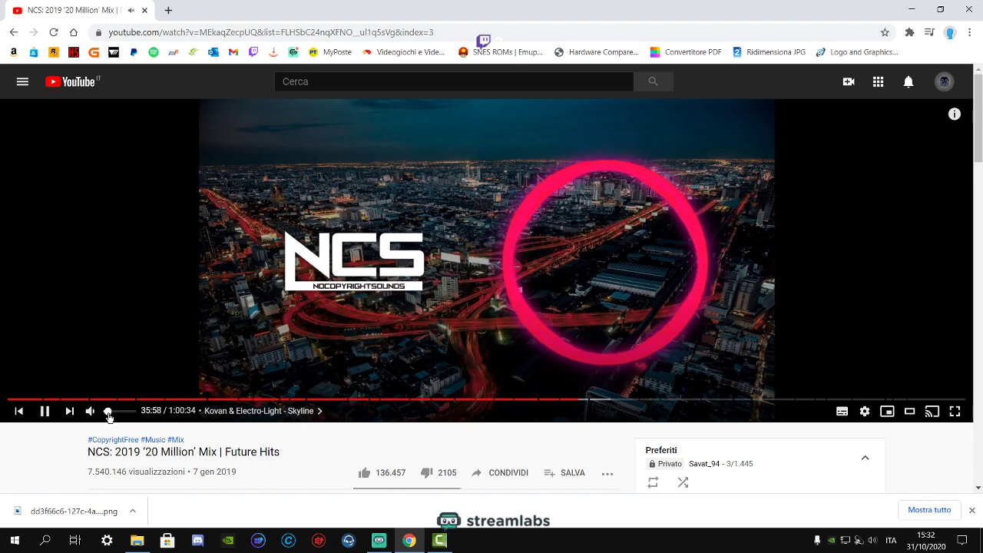
pyautogui.click(439, 543)
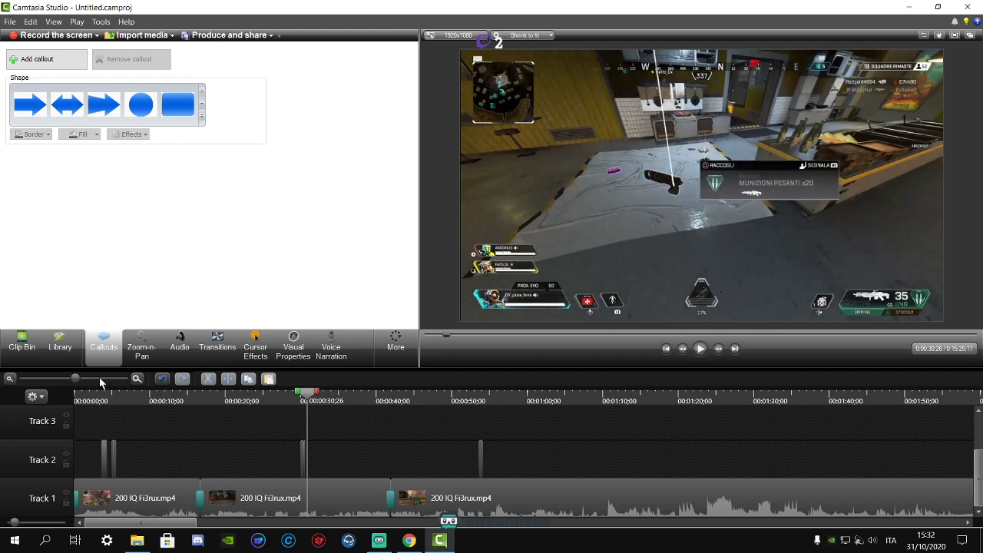
# - Show the project's media clips and move the playhead to the start of Text 21 at 0:04:25;21
pyautogui.click(55, 378)
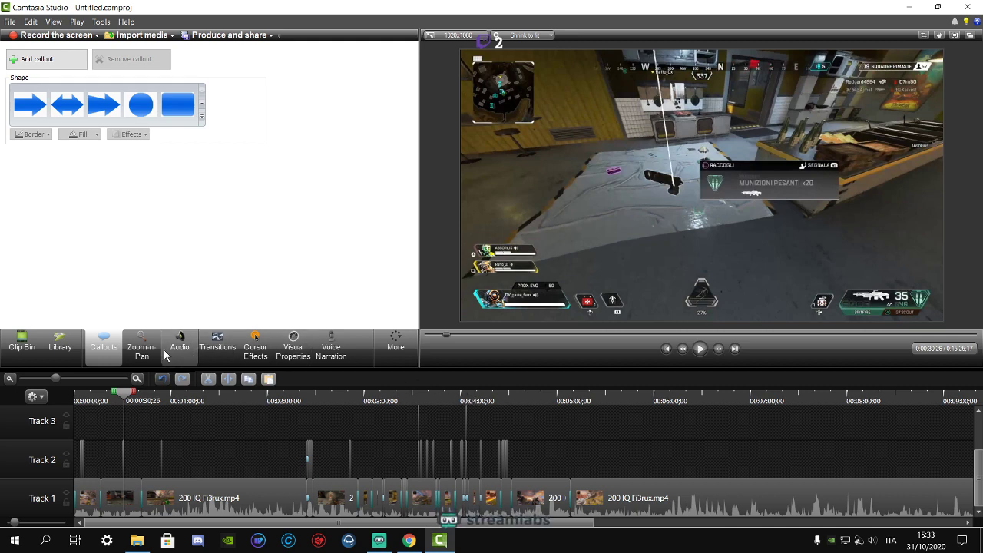
pyautogui.click(29, 349)
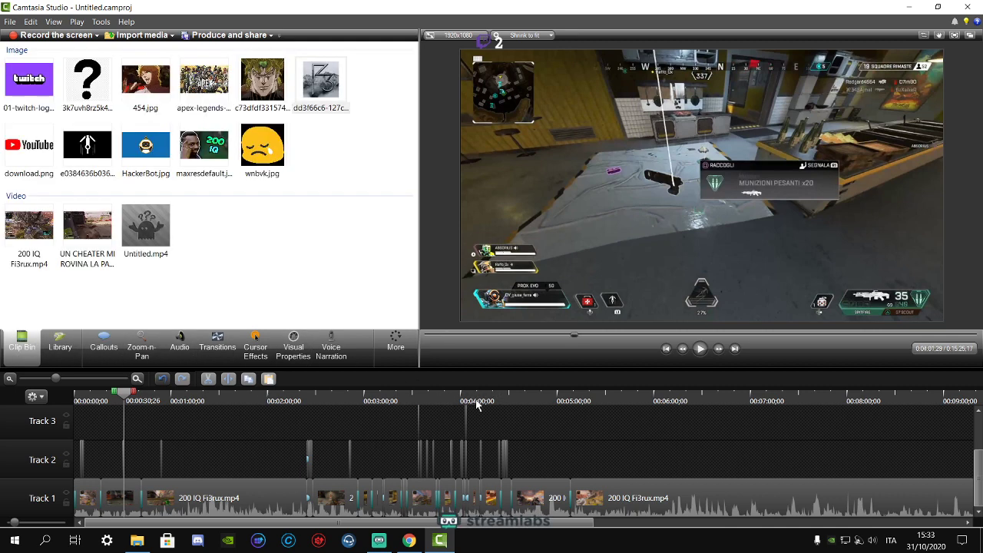
pyautogui.moveTo(477, 400); pyautogui.dragTo(503, 401)
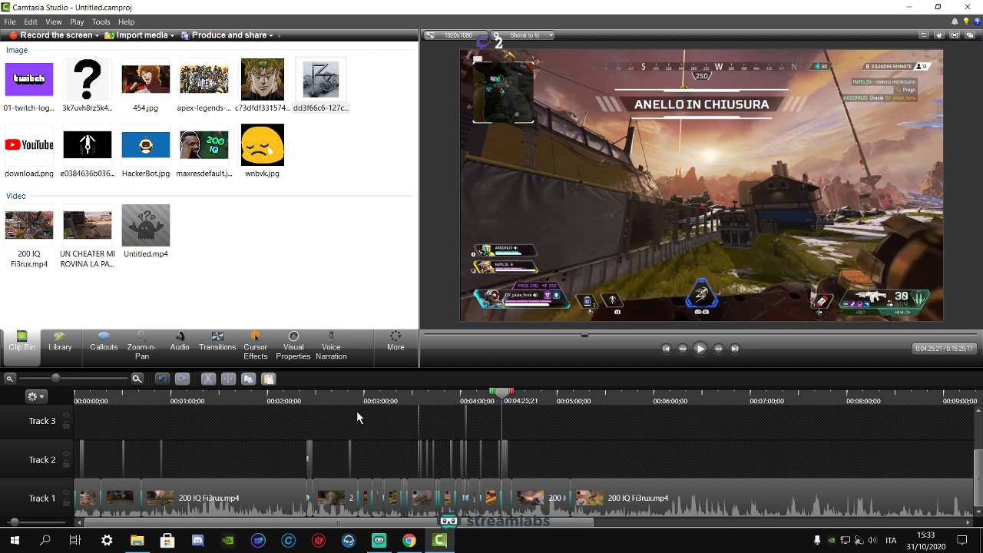
pyautogui.click(137, 378)
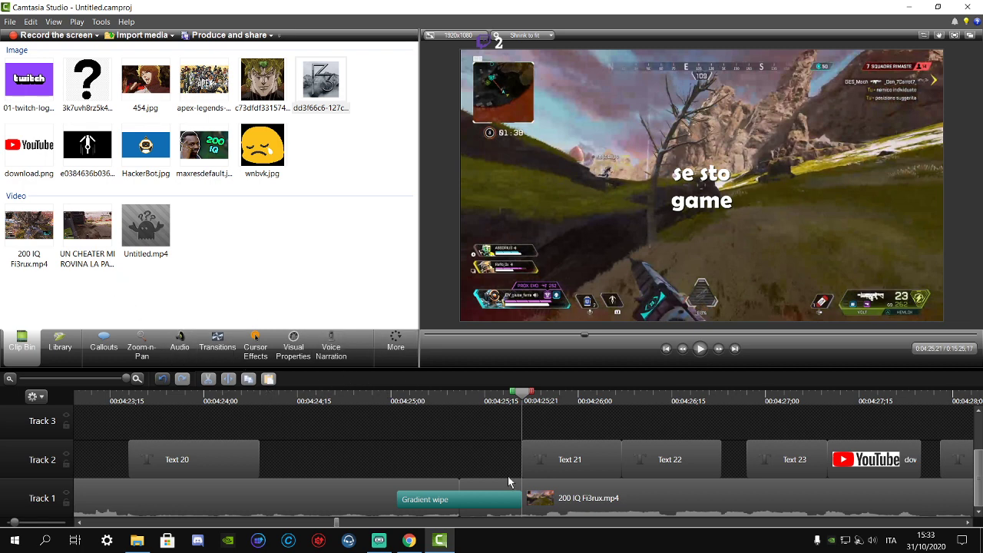
# - Scrub through the text callouts and YouTube logo on Track 2 to 0:04:28;22, then play on to 0:04:31;15
pyautogui.moveTo(556, 403); pyautogui.dragTo(724, 407)
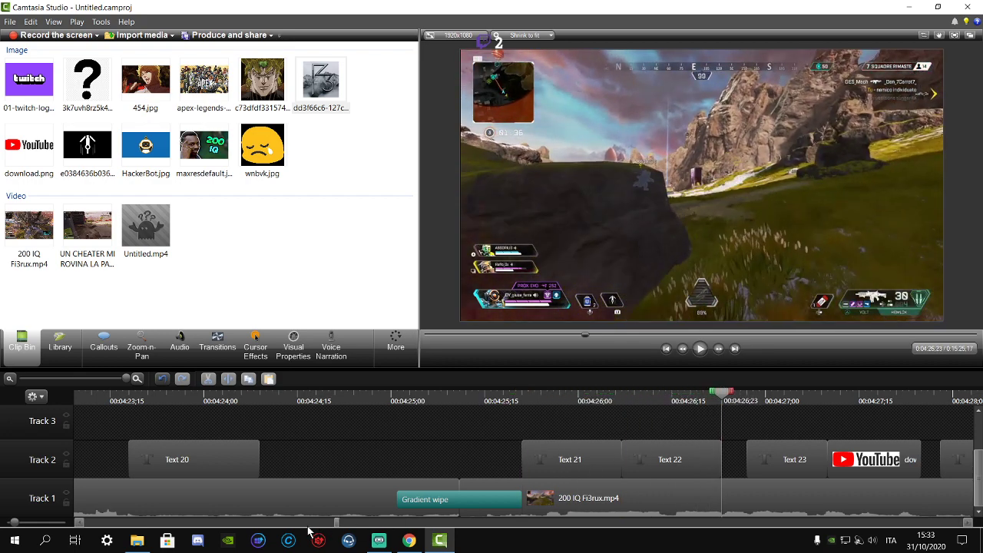
pyautogui.click(968, 523)
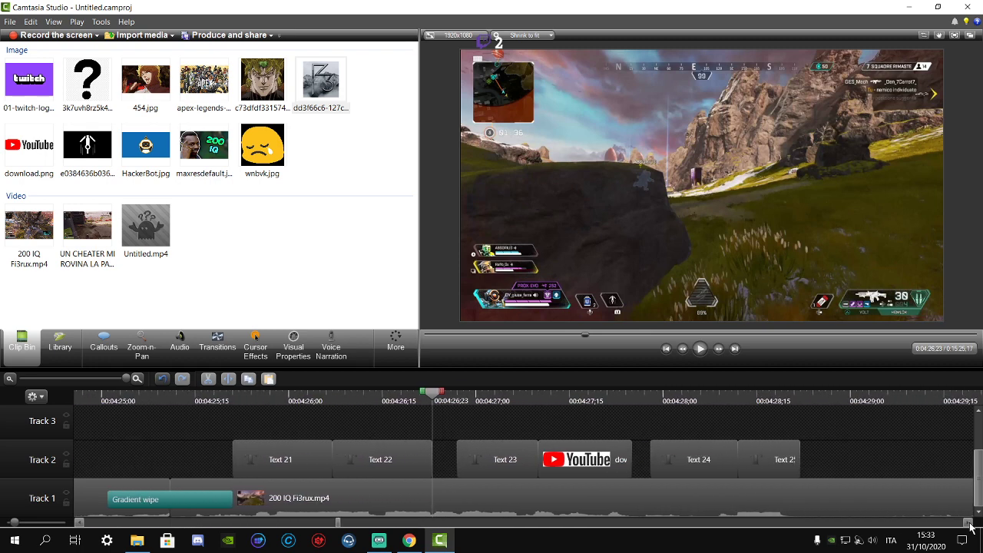
pyautogui.click(969, 523)
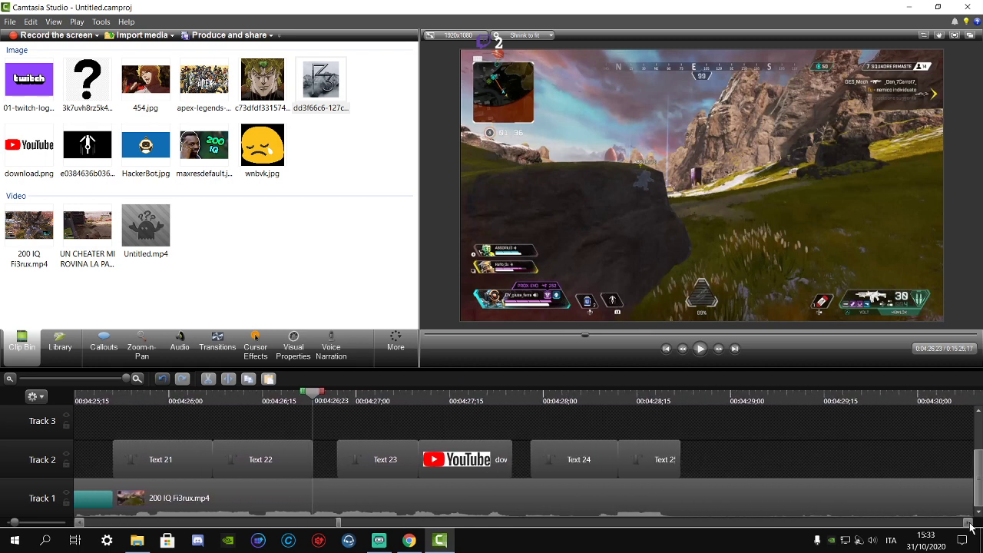
pyautogui.moveTo(345, 401); pyautogui.dragTo(462, 409)
pyautogui.moveTo(567, 421); pyautogui.dragTo(689, 429)
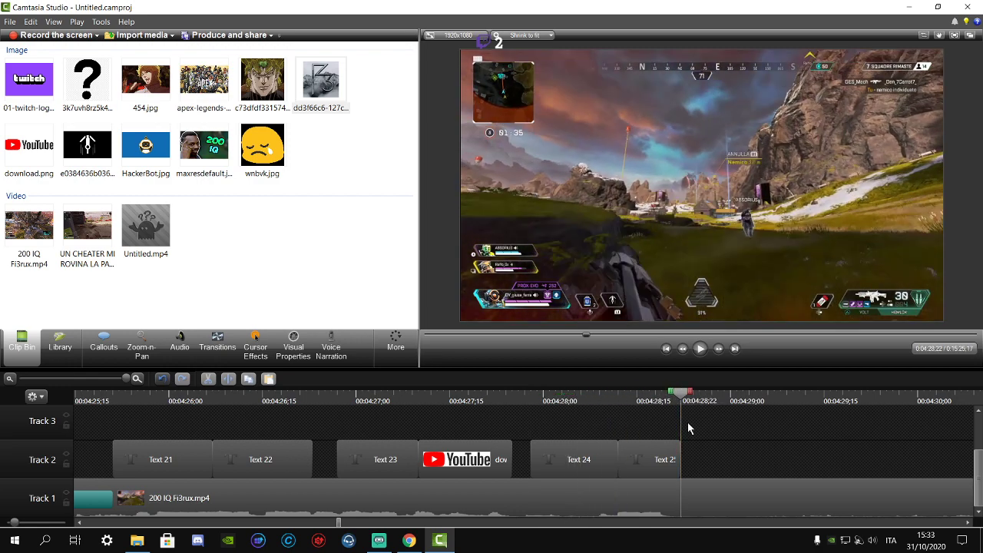
pyautogui.click(699, 354)
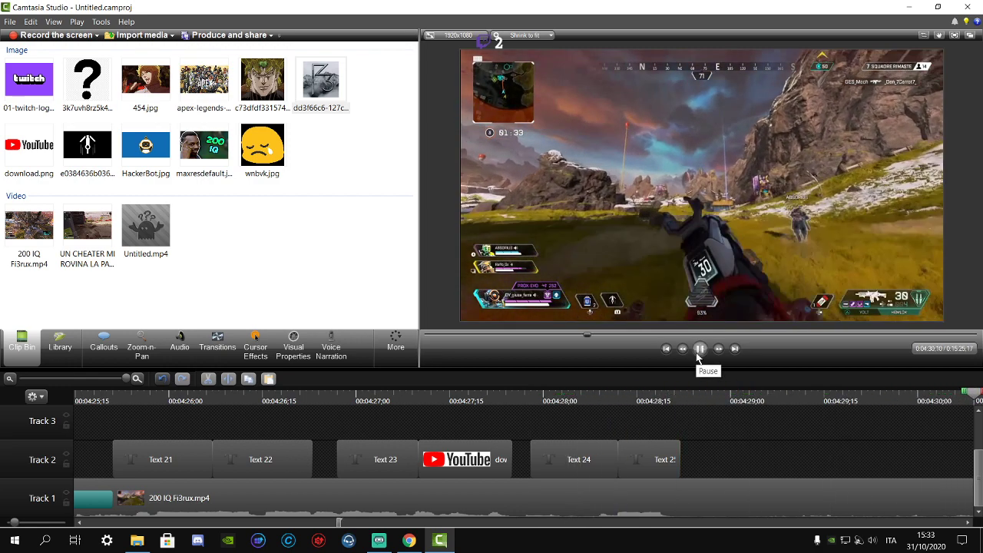
pyautogui.click(699, 349)
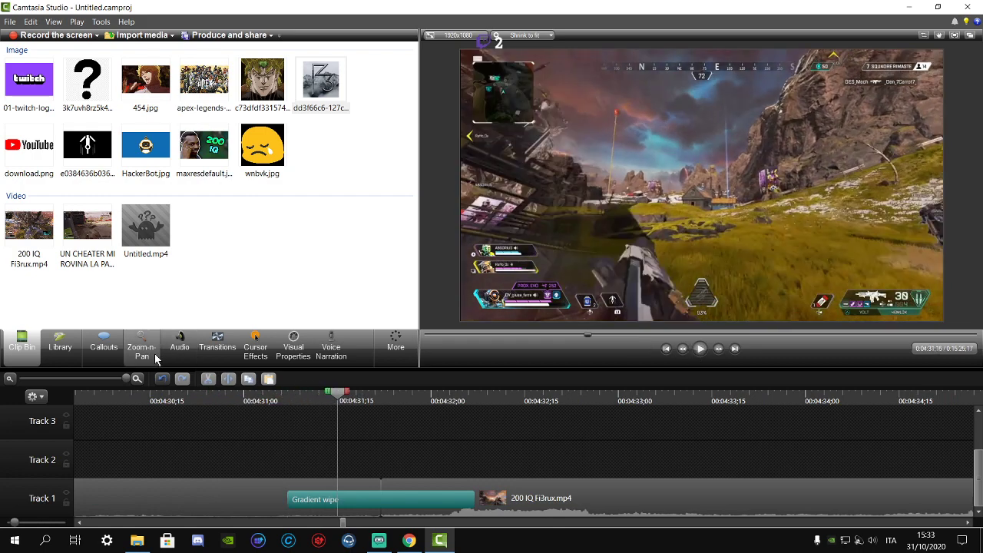
# - Play back the gameplay clip after the second gradient wipe, starting at 0:04:33;02
pyautogui.click(100, 380)
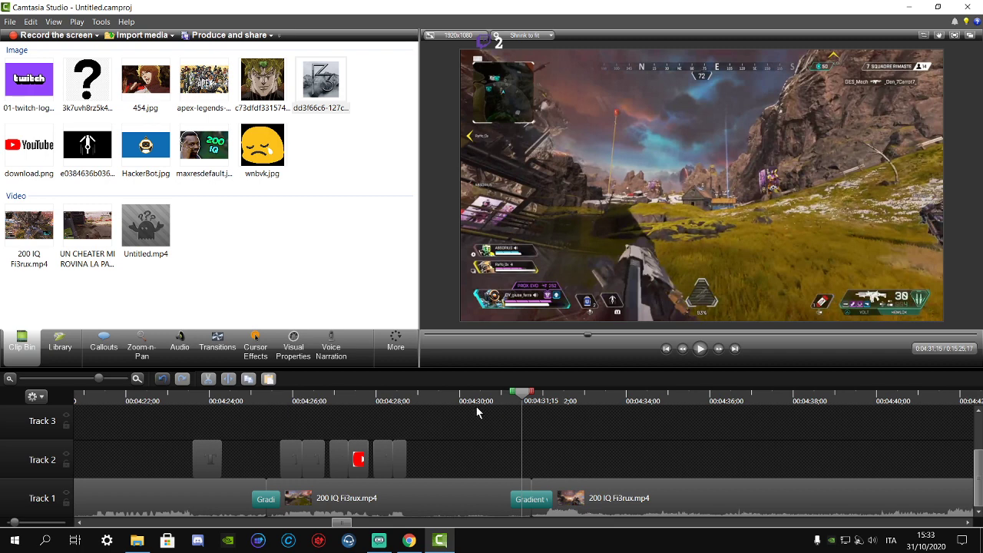
pyautogui.click(546, 403)
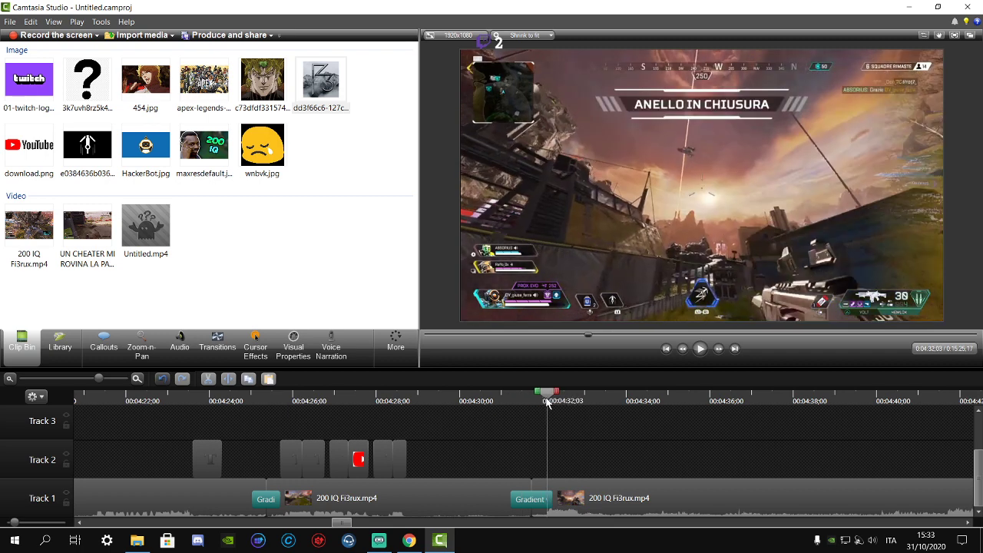
pyautogui.moveTo(548, 405); pyautogui.dragTo(588, 408)
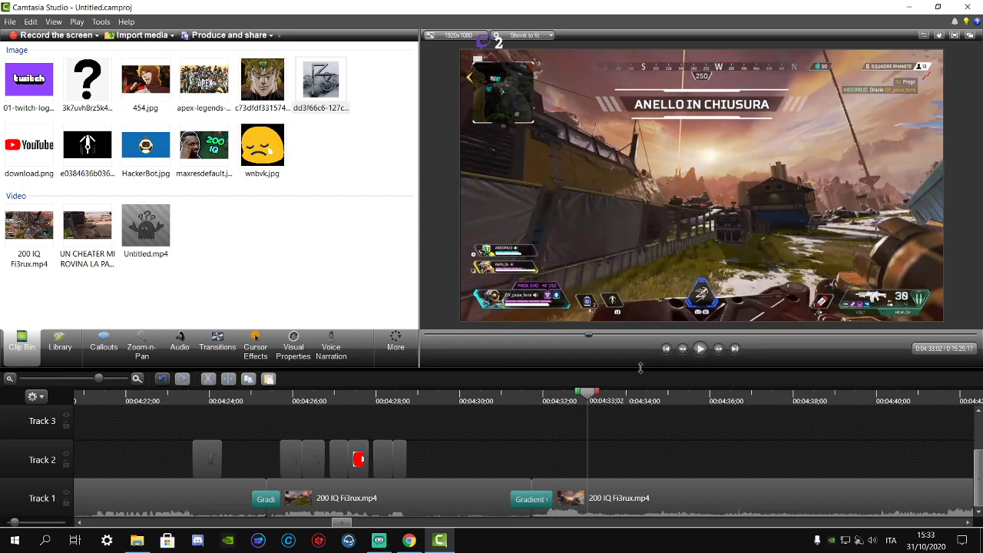
pyautogui.click(701, 350)
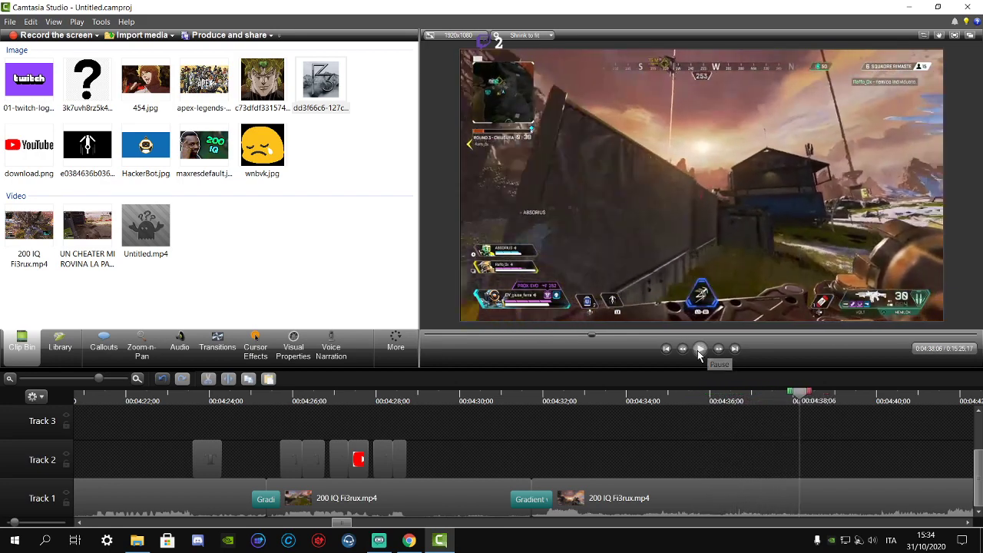
pyautogui.click(699, 350)
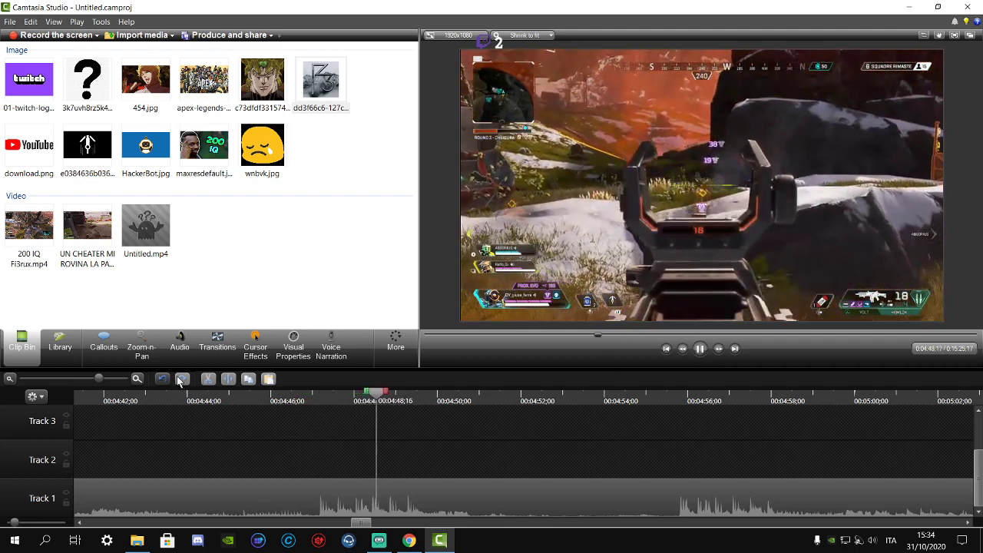
# - Replay the gameplay from the audio peaks at 0:04:47;06 through the Flip transition and stop playback
pyautogui.moveTo(84, 399); pyautogui.dragTo(262, 405)
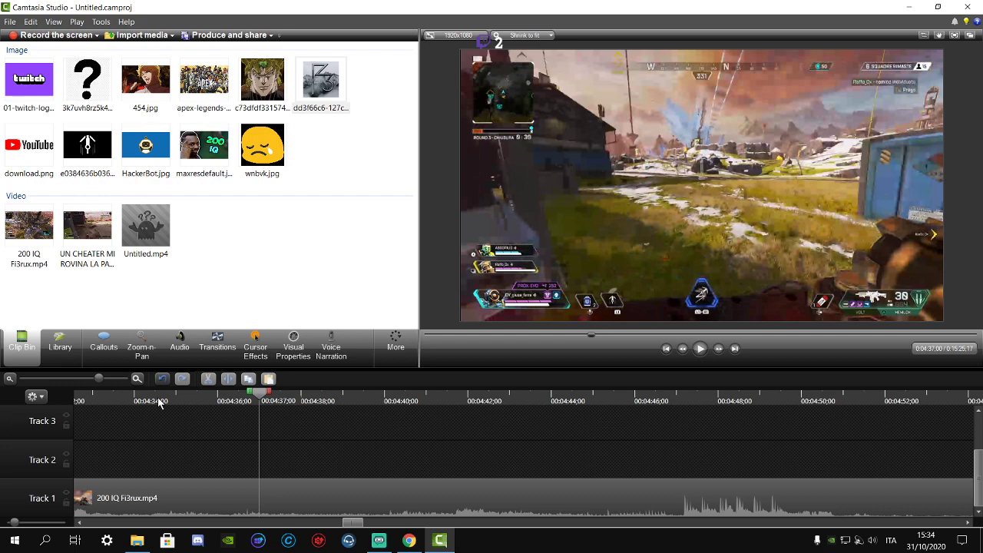
pyautogui.moveTo(144, 401); pyautogui.dragTo(699, 409)
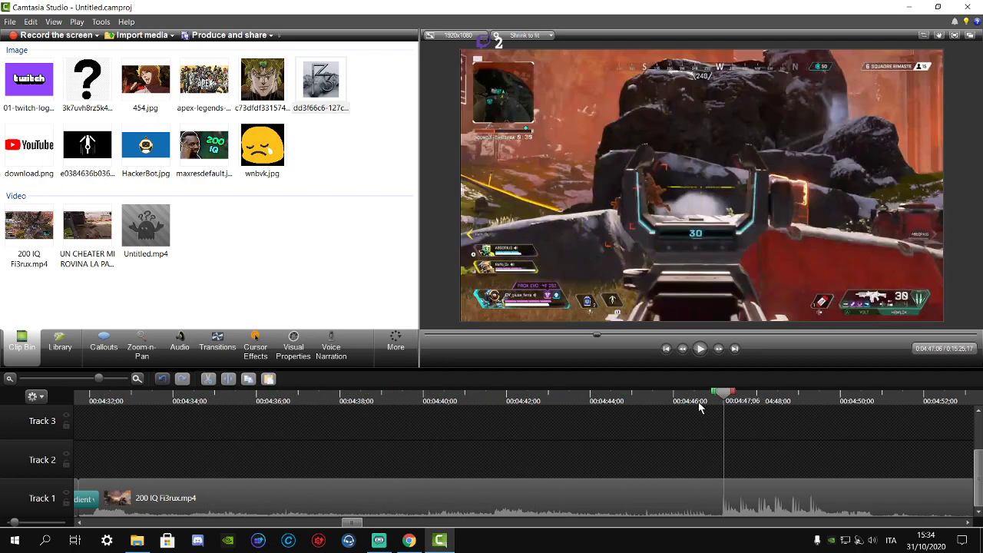
pyautogui.click(700, 350)
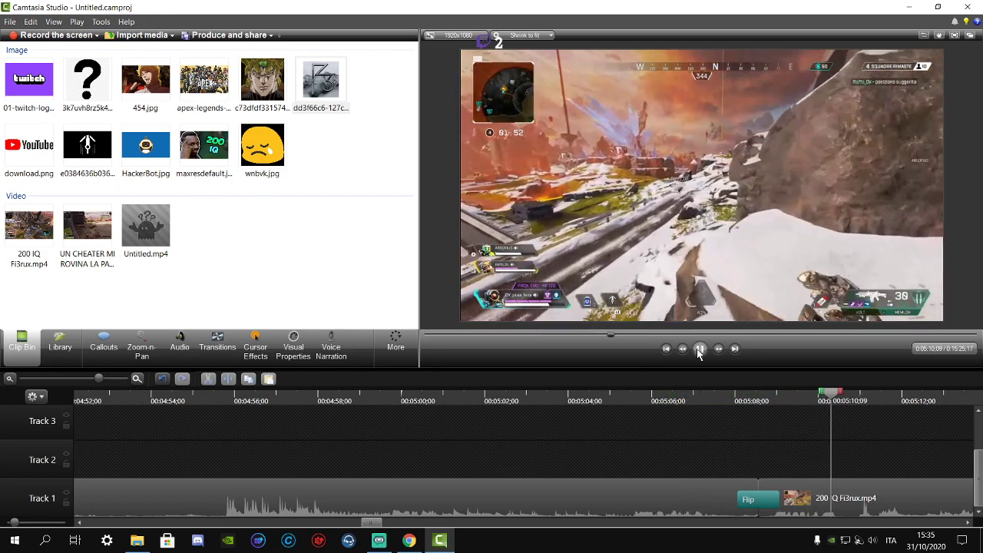
pyautogui.click(700, 349)
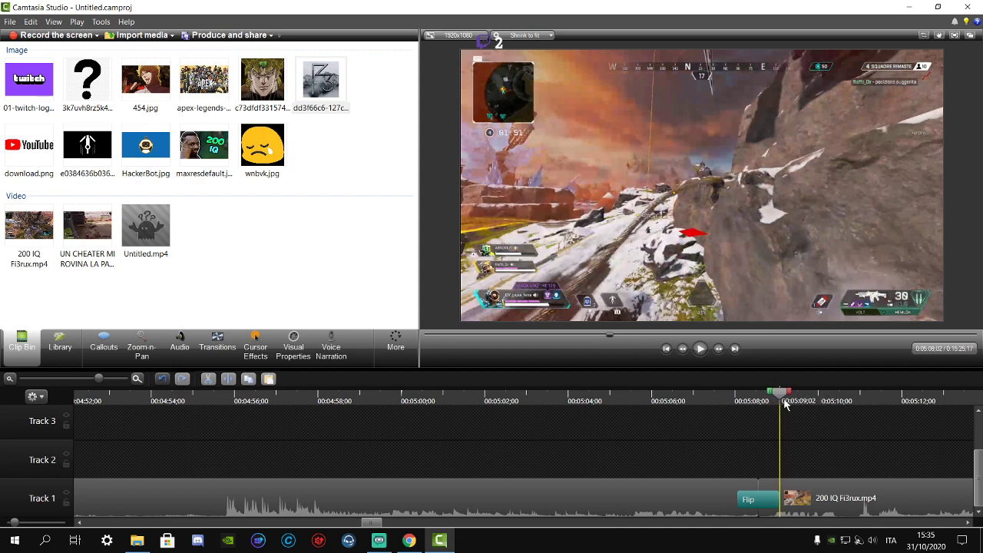
# - Switch to the NCS music video in Chrome and dismiss the downloads bar
pyautogui.moveTo(409, 540)
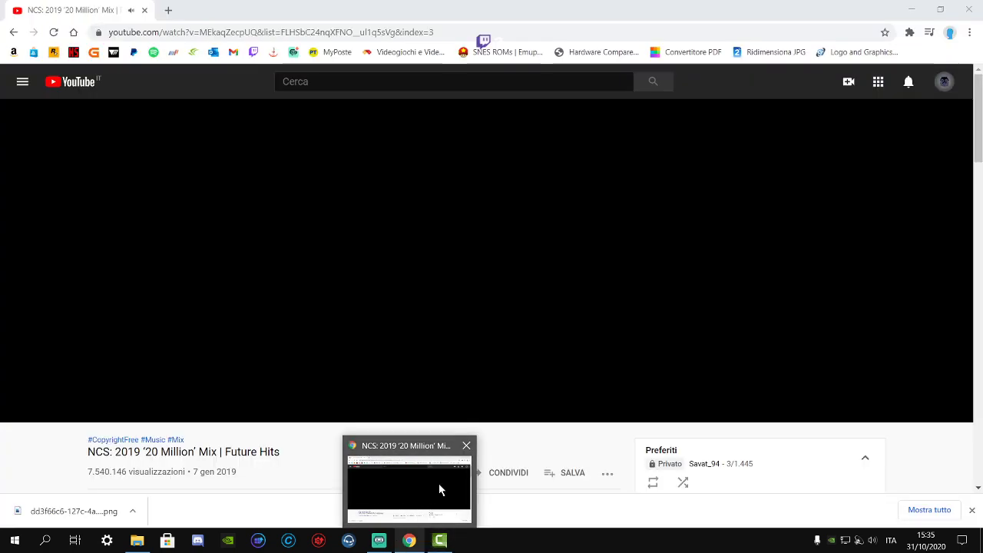
pyautogui.click(439, 484)
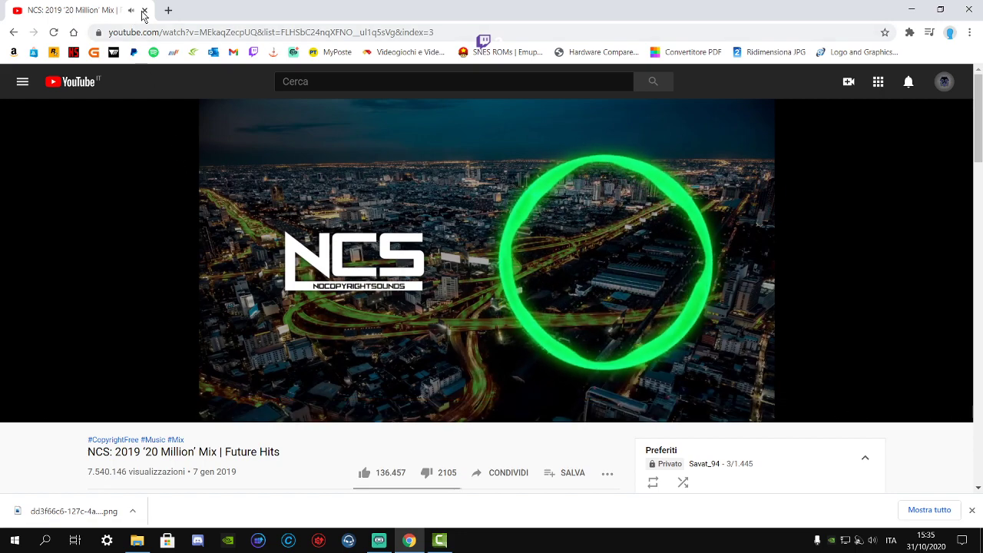
pyautogui.scroll(-3, 481, 402)
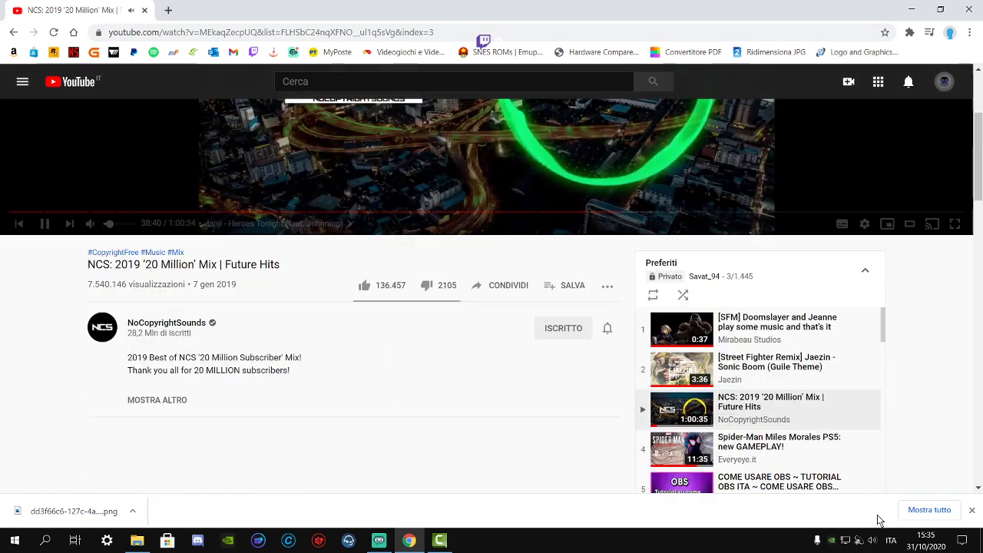
pyautogui.click(971, 511)
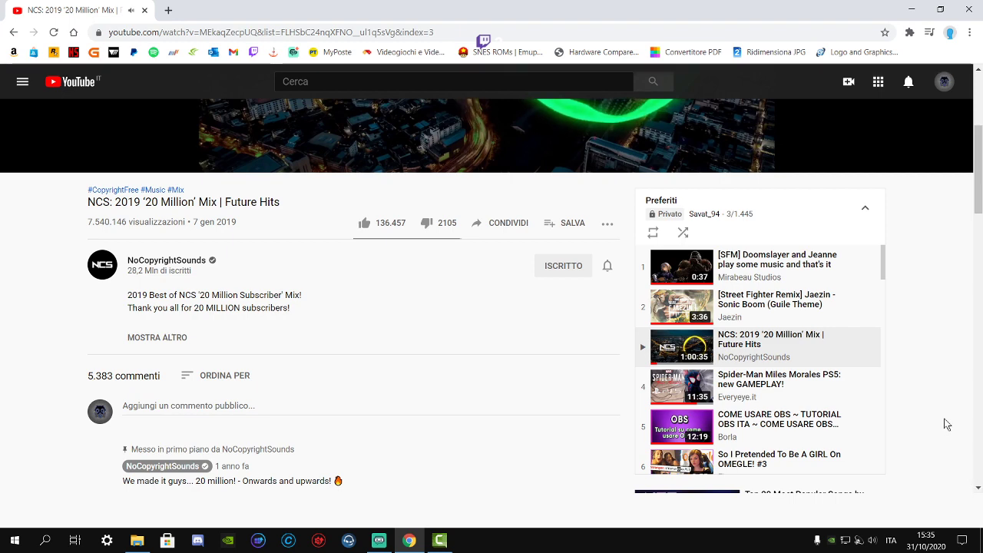
pyautogui.scroll(3, 795, 355)
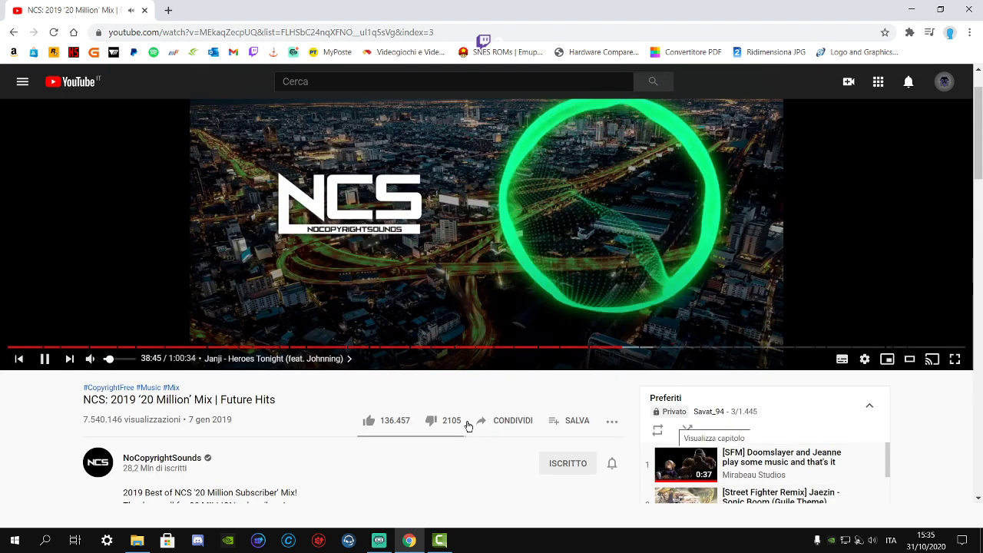
pyautogui.press('t')
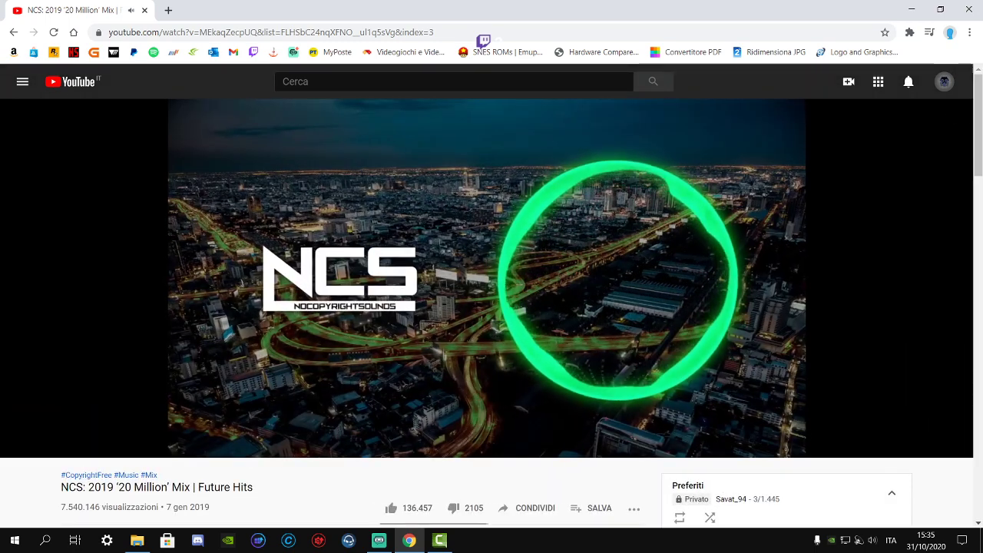
pyautogui.moveTo(446, 415)
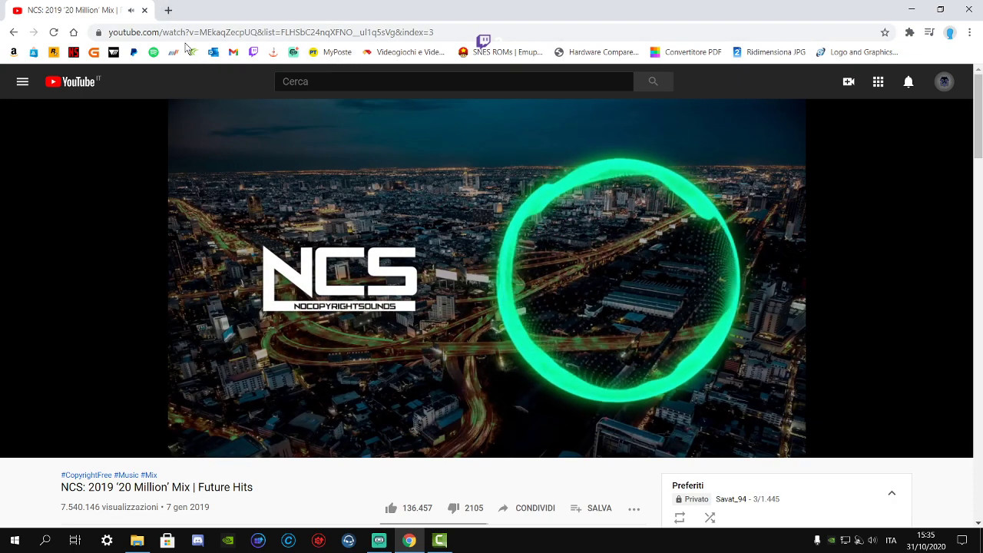
pyautogui.moveTo(242, 153)
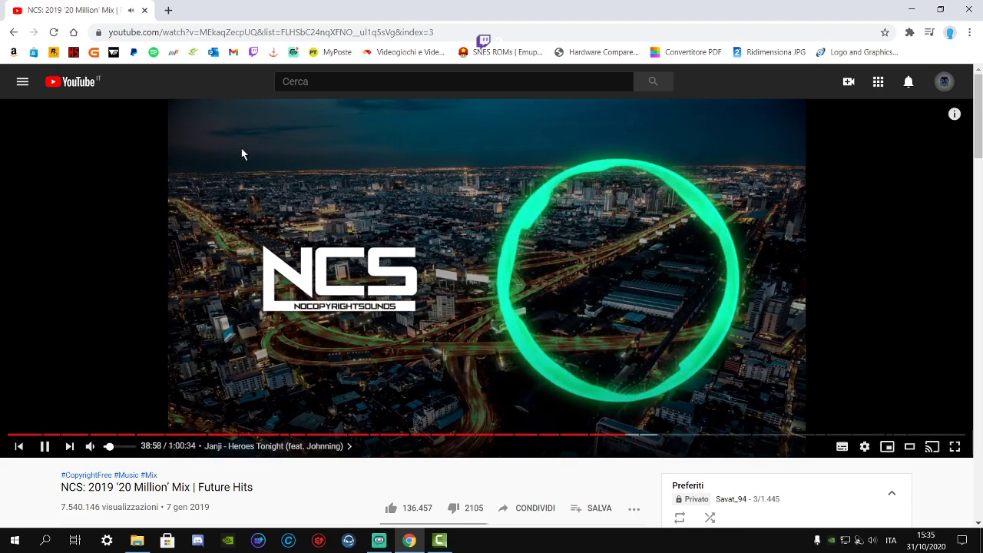
# - Open a new browser tab beside the YouTube video and get its address bar ready for a search
pyautogui.click(338, 82)
pyautogui.click(169, 11)
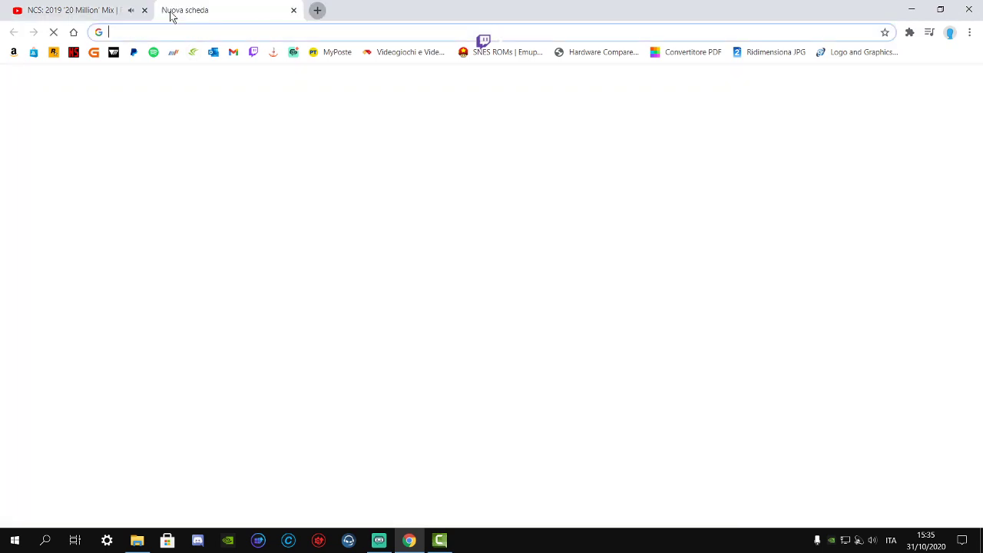
pyautogui.click(106, 10)
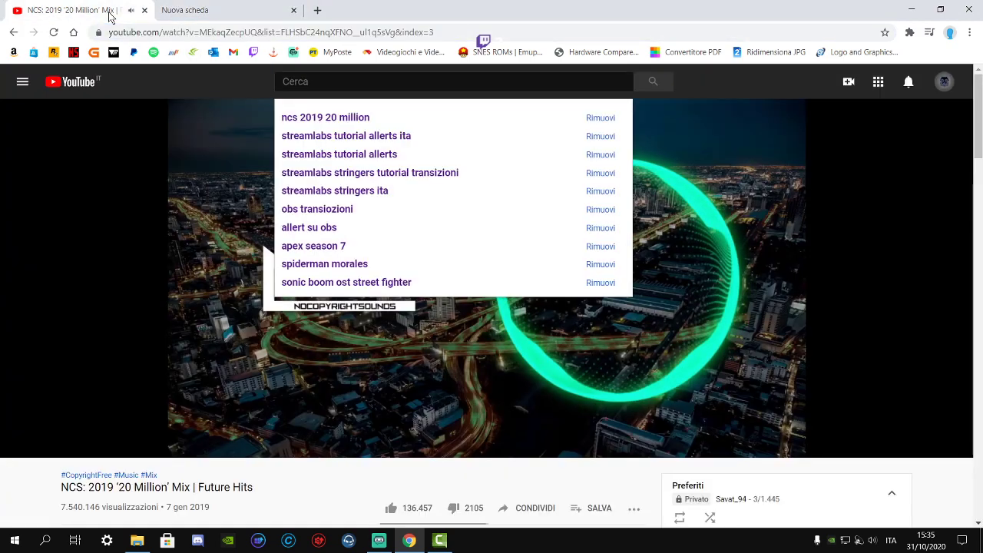
pyautogui.click(193, 10)
pyautogui.click(197, 35)
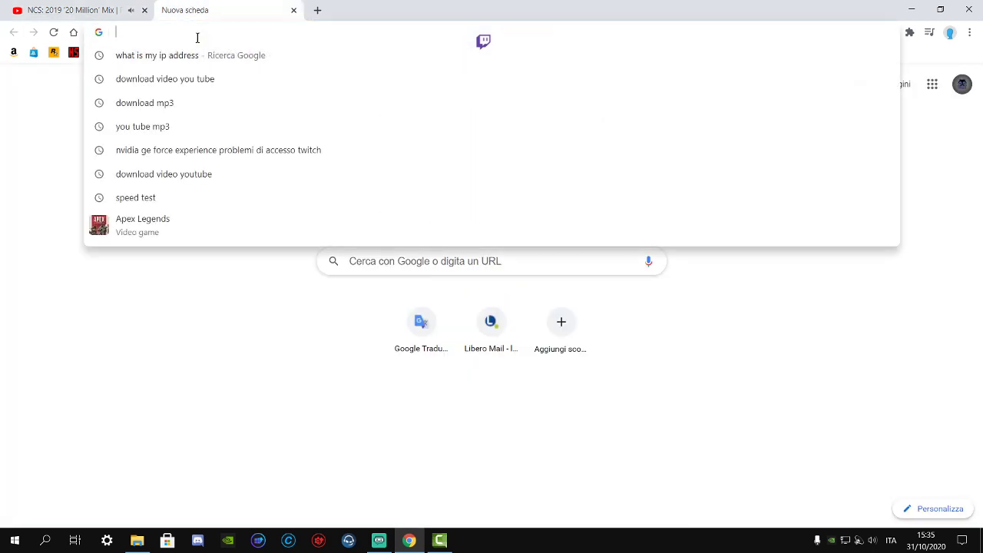
pyautogui.write('ghdfghdfgsdgsgsg')
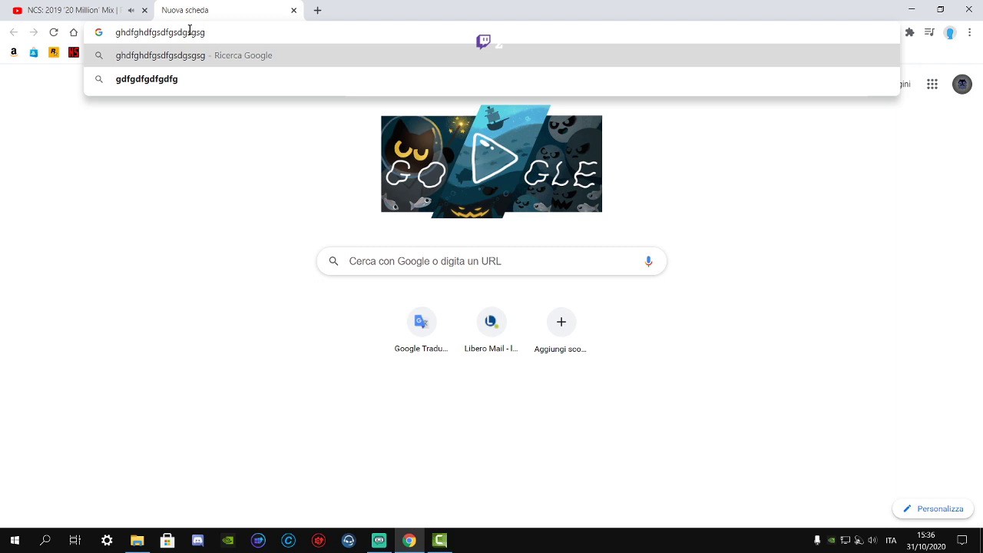
pyautogui.moveTo(229, 34); pyautogui.dragTo(11, 43)
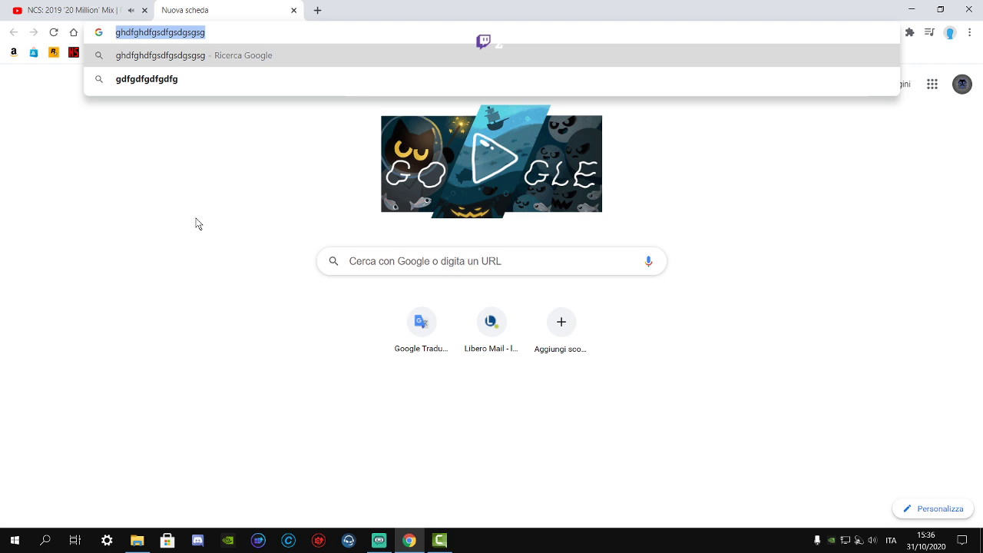
pyautogui.press('BackSpace')
# - Search Google for "pezzella" from the new tab
pyautogui.write('pex')
pyautogui.press('BackSpace')
pyautogui.write('zz')
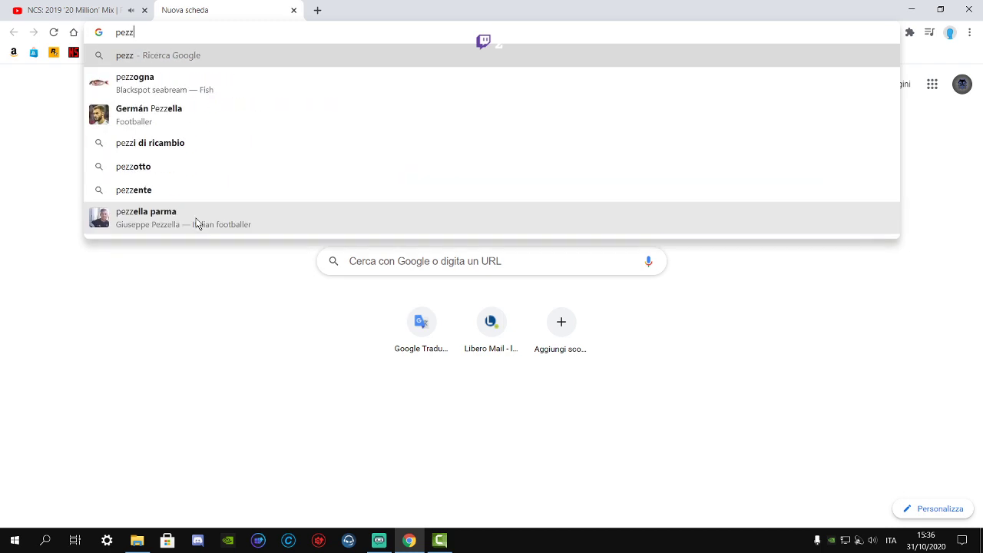
pyautogui.write('e')
pyautogui.press('Return')
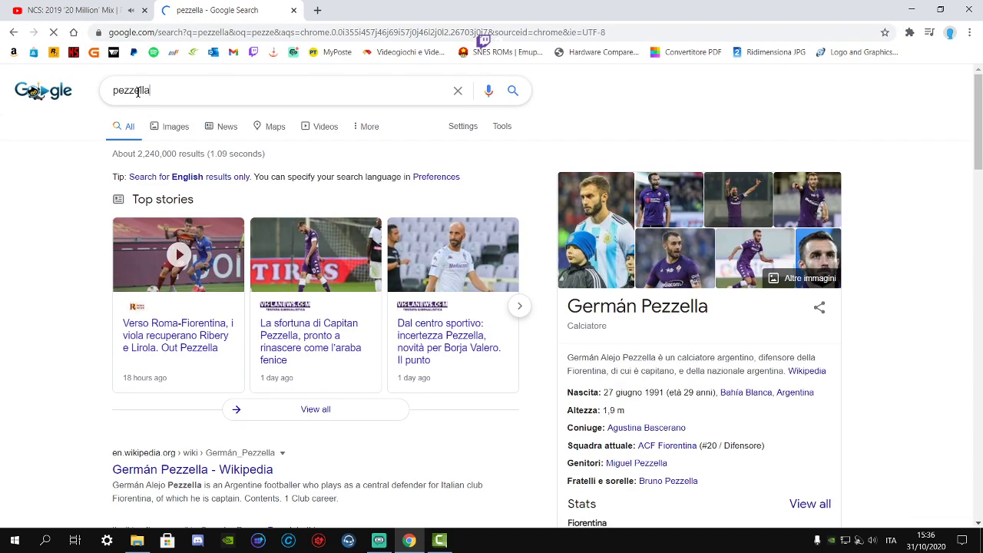
# - Search Google for "pezz", switch to image results, and change the image search to "pezze"
pyautogui.press('BackSpace')
pyautogui.press('Return')
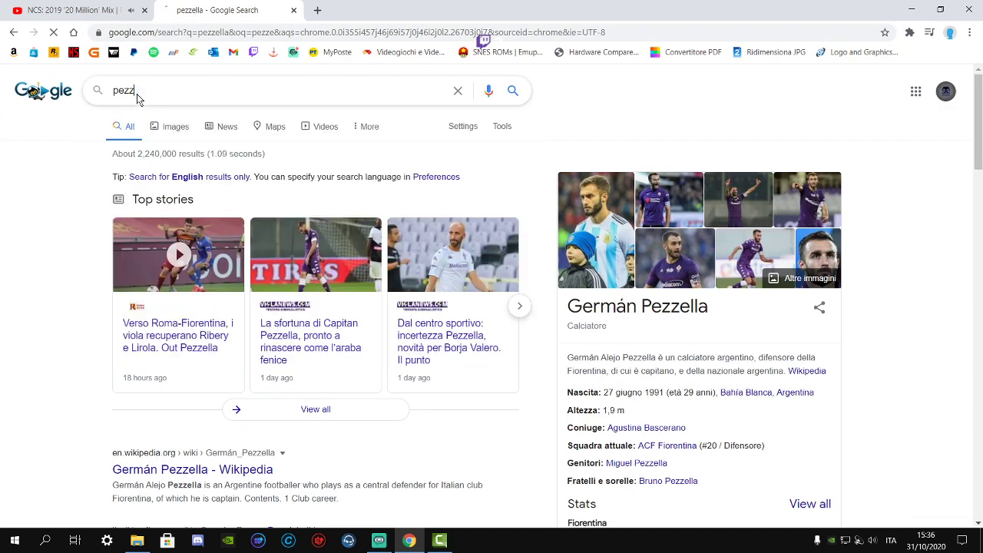
pyautogui.click(180, 129)
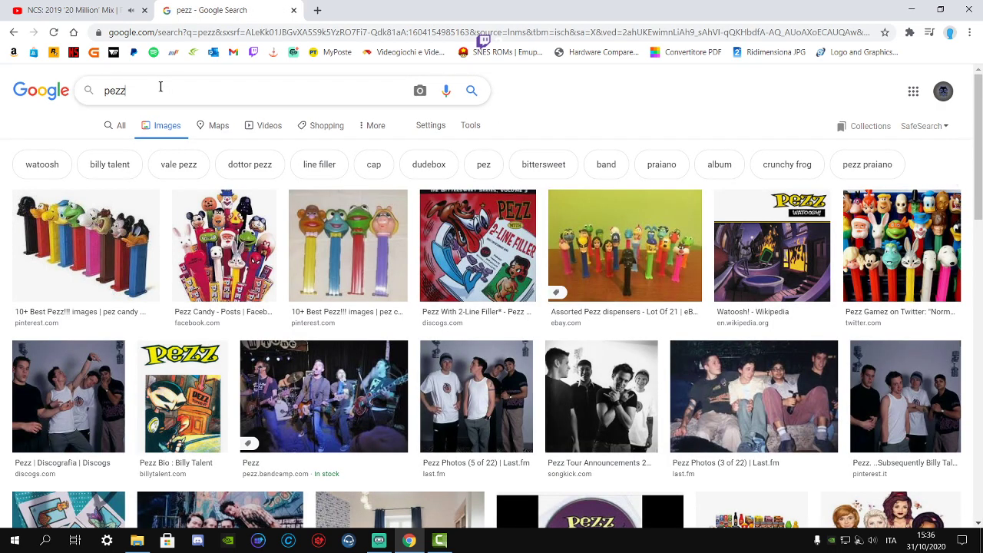
pyautogui.click(160, 87)
pyautogui.write('e')
pyautogui.press('Return')
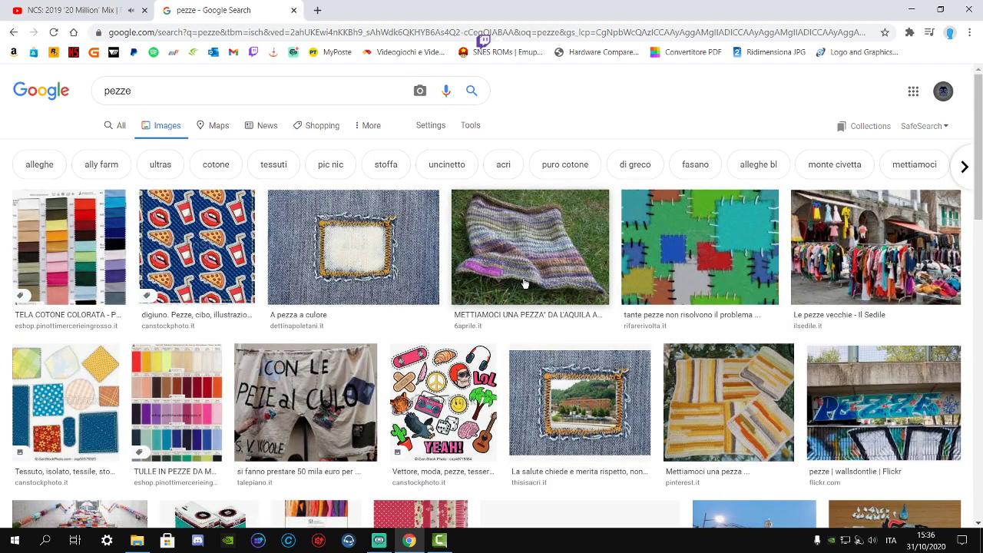
# - Browse the image results for "pezze" for a picture of a cloth patch
pyautogui.scroll(-2, 584, 328)
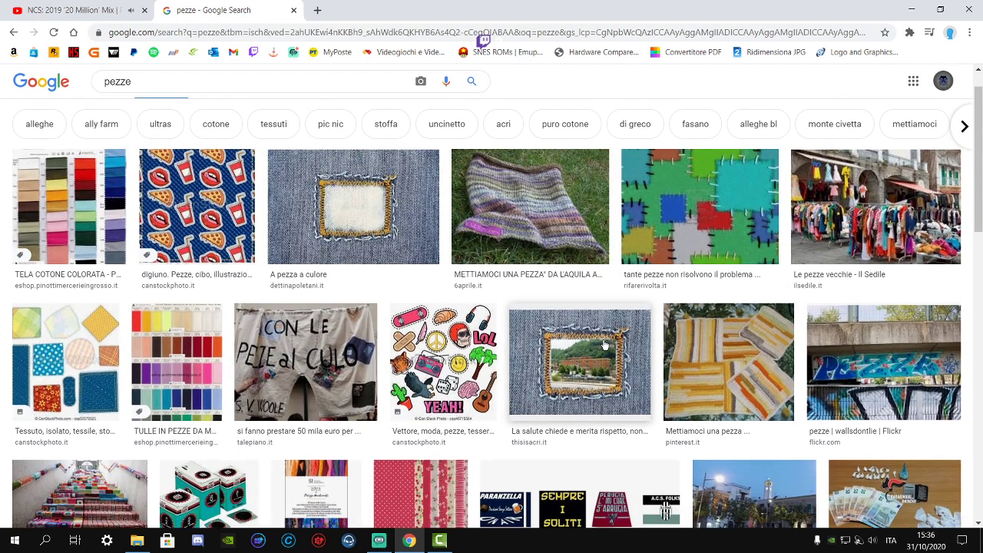
pyautogui.scroll(-2, 306, 350)
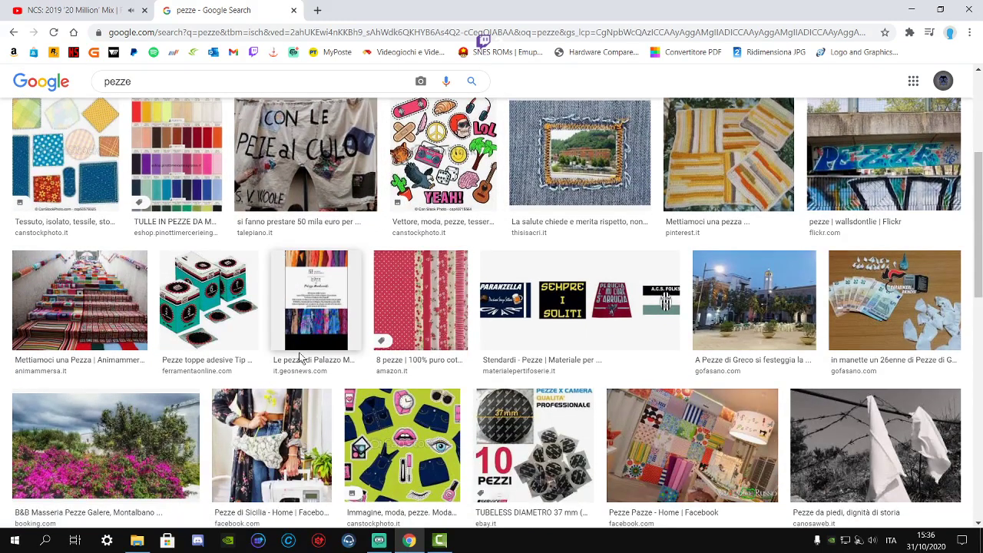
pyautogui.scroll(-1, 301, 358)
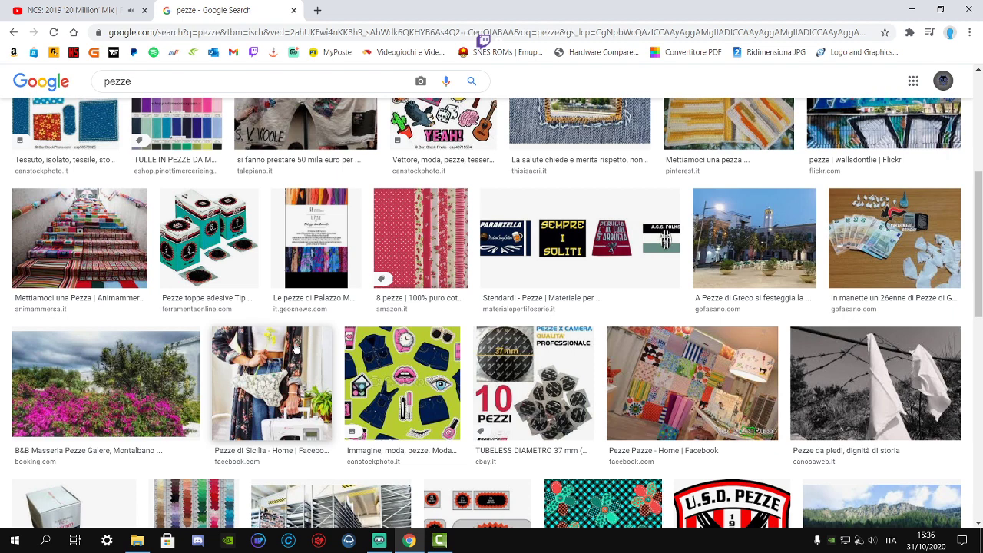
pyautogui.scroll(-1, 294, 344)
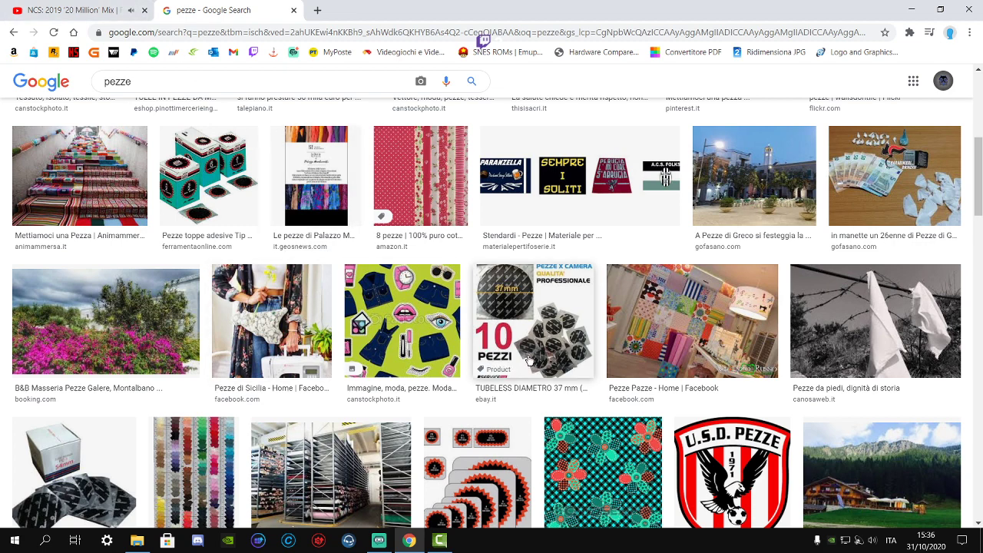
pyautogui.scroll(-1, 498, 360)
pyautogui.scroll(-1, 498, 360)
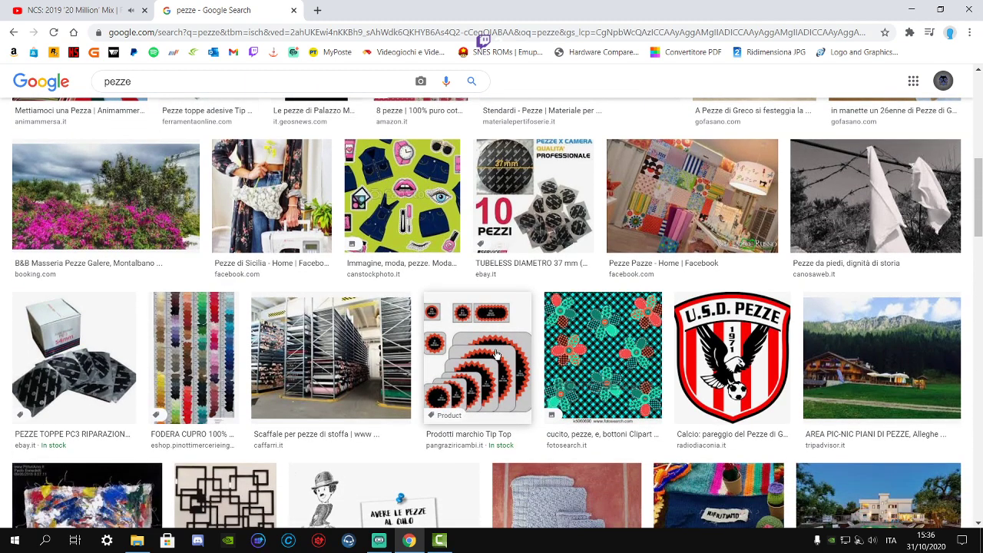
pyautogui.scroll(-3, 498, 355)
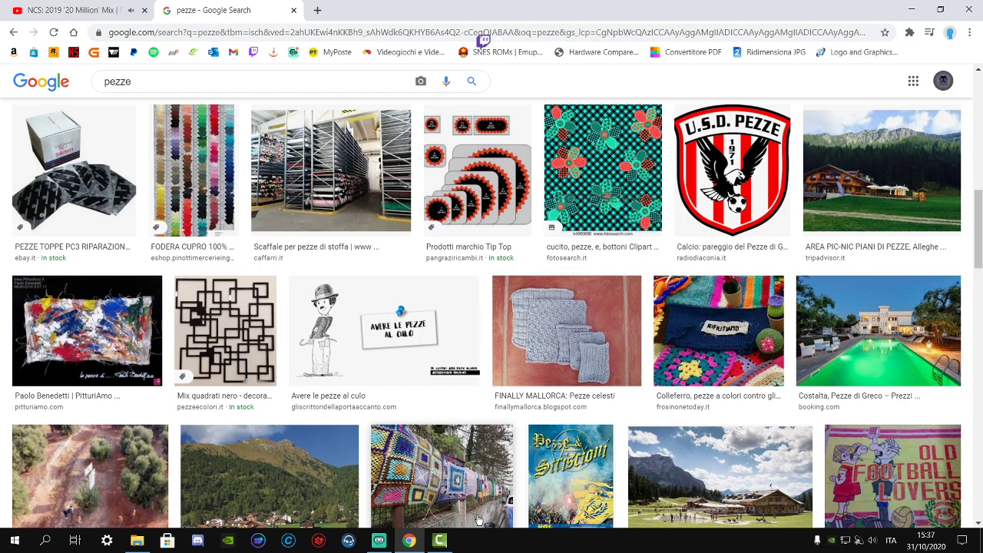
# - In Streamlabs OBS, unlock the Banner sponsor source, shift it left along the preview's lower edge, lock it again, and return to Chrome
pyautogui.click(378, 541)
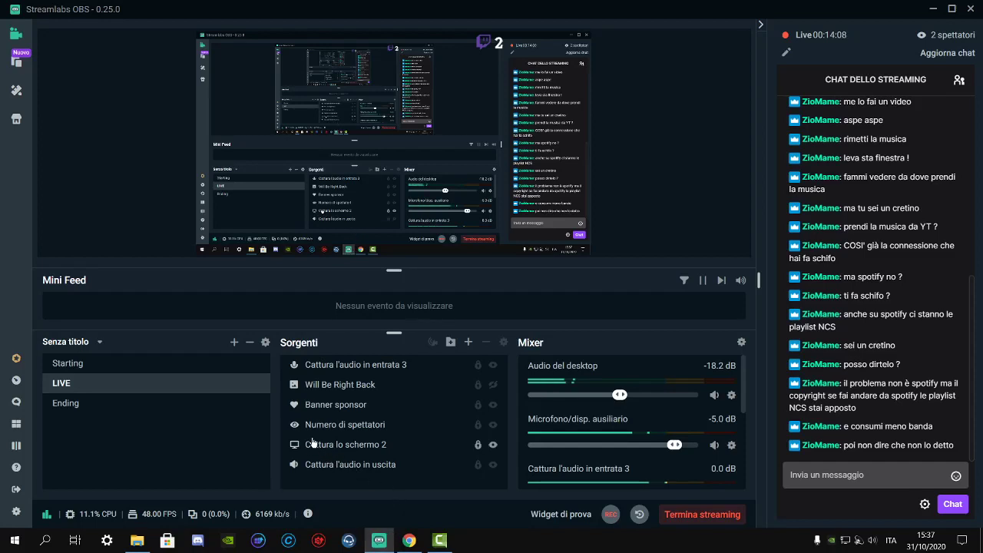
pyautogui.click(320, 405)
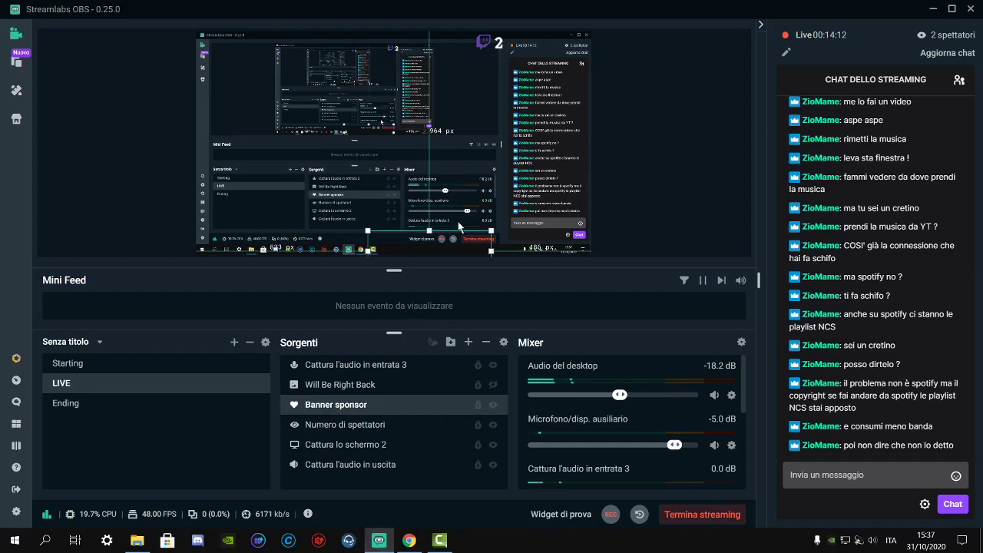
pyautogui.click(424, 229)
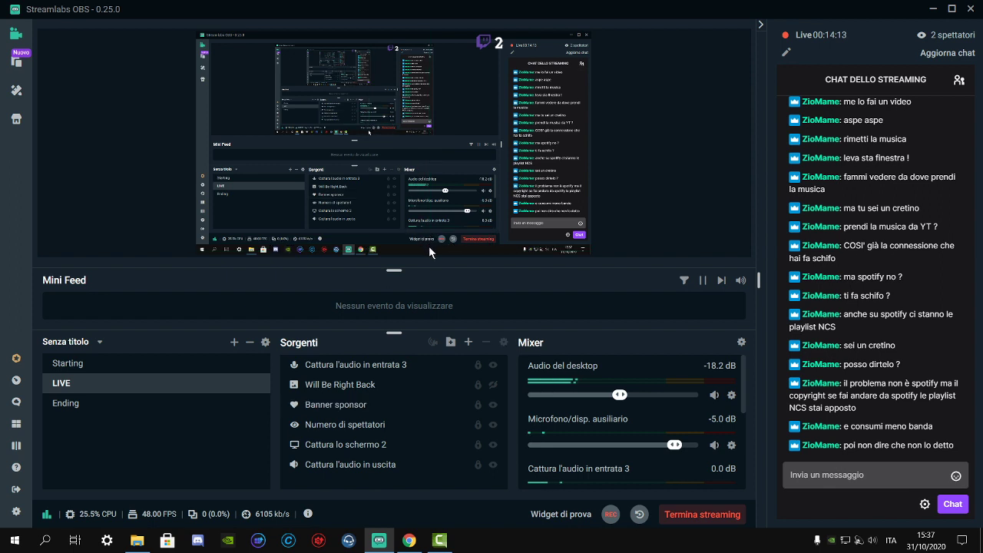
pyautogui.click(477, 406)
pyautogui.moveTo(446, 231); pyautogui.dragTo(395, 225)
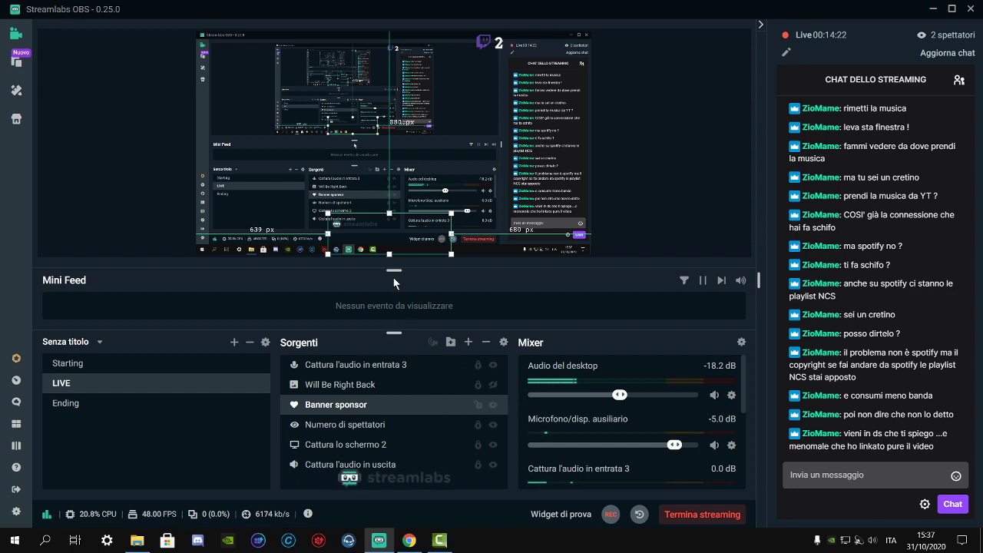
pyautogui.click(478, 406)
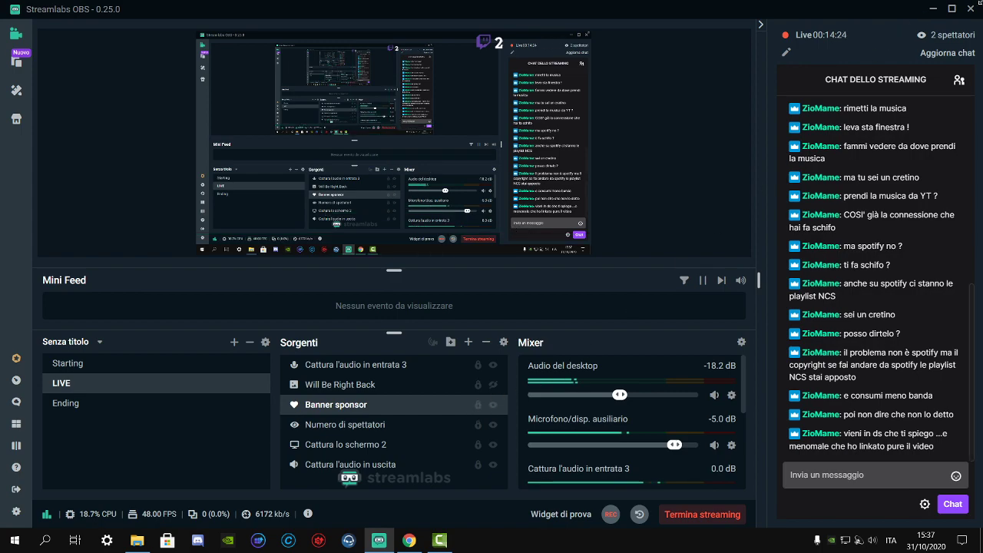
pyautogui.click(934, 8)
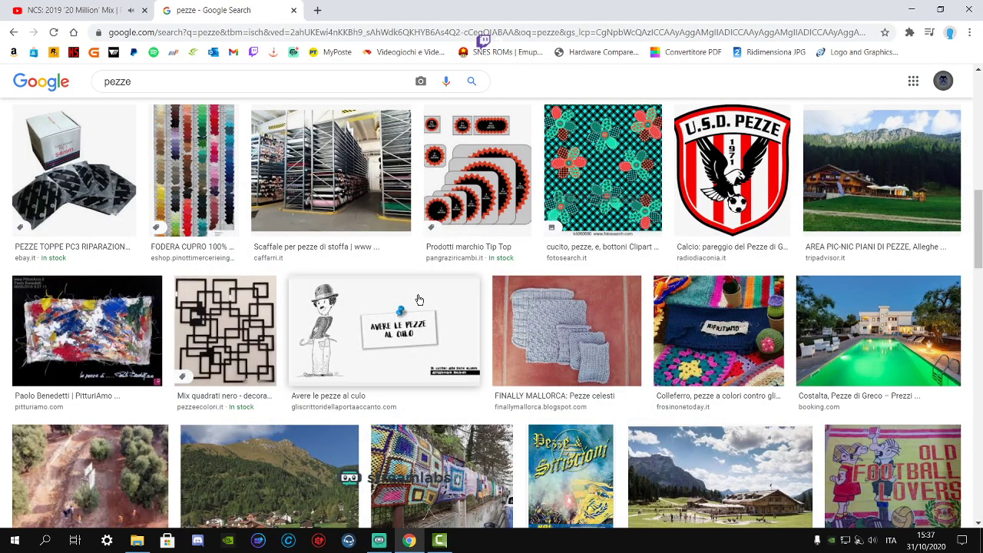
# - Open the striped knitted patch from 6aprile.it in the image results and save it as unnamed.jpg in Desktop\Nuova cartella
pyautogui.scroll(6, 417, 300)
pyautogui.scroll(4, 248, 72)
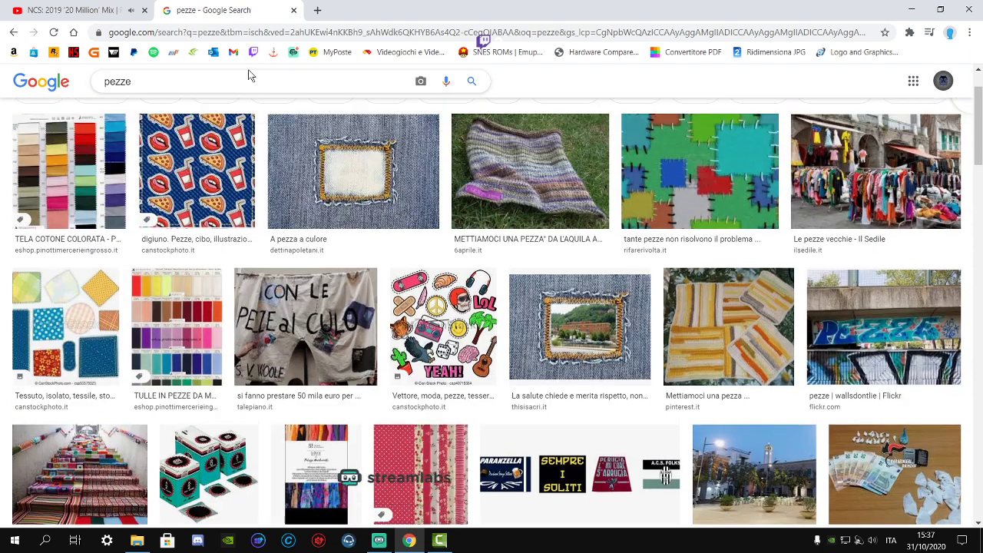
pyautogui.moveTo(285, 84); pyautogui.dragTo(66, 92)
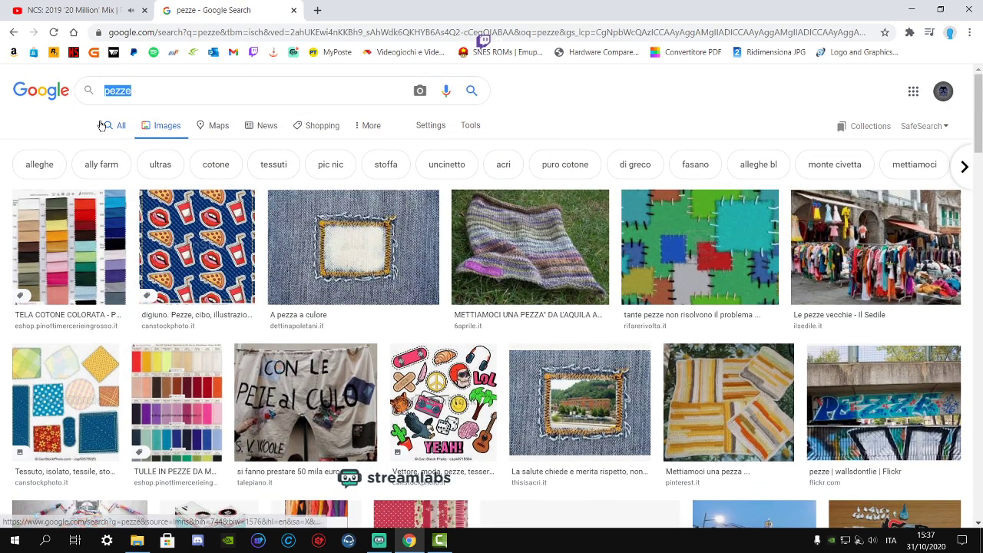
pyautogui.click(513, 246)
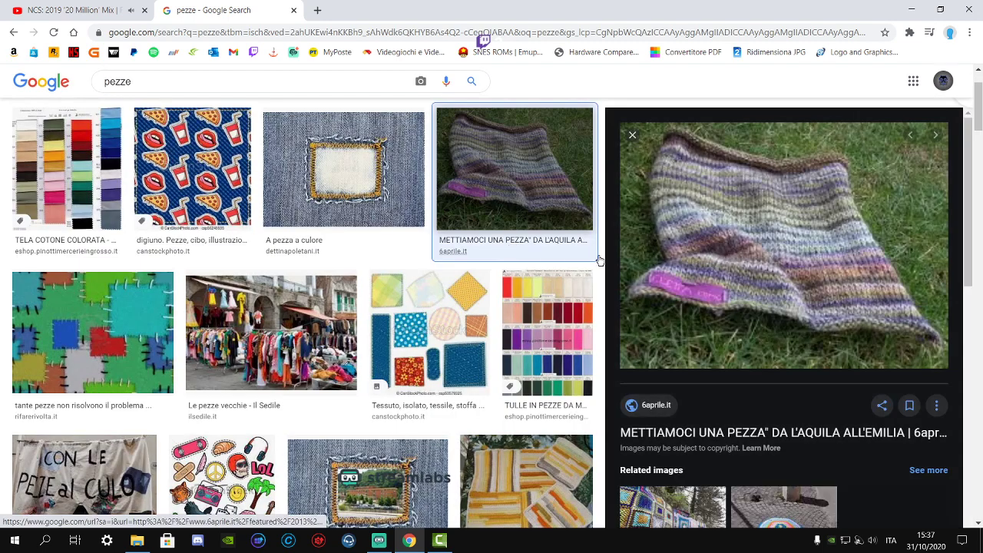
pyautogui.rightClick(709, 245)
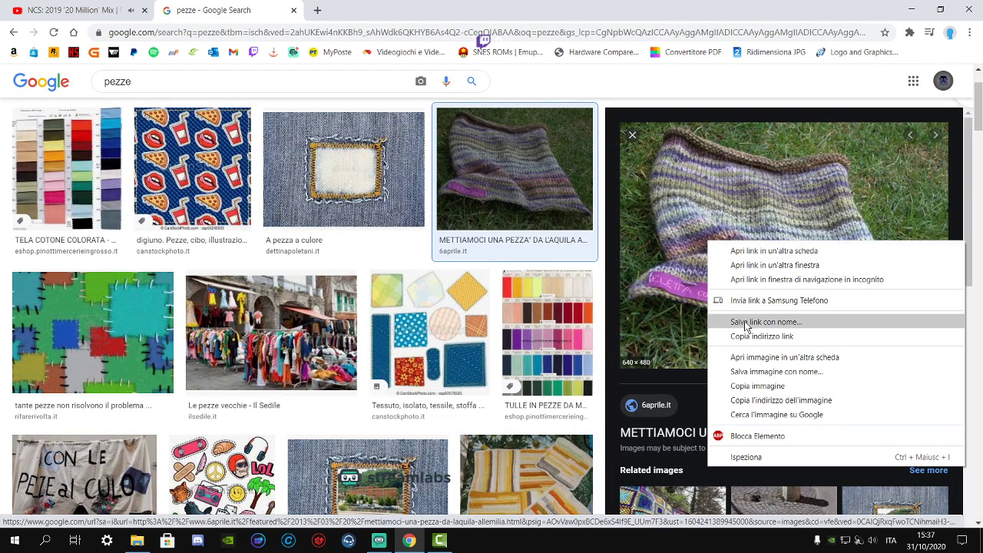
pyautogui.click(756, 373)
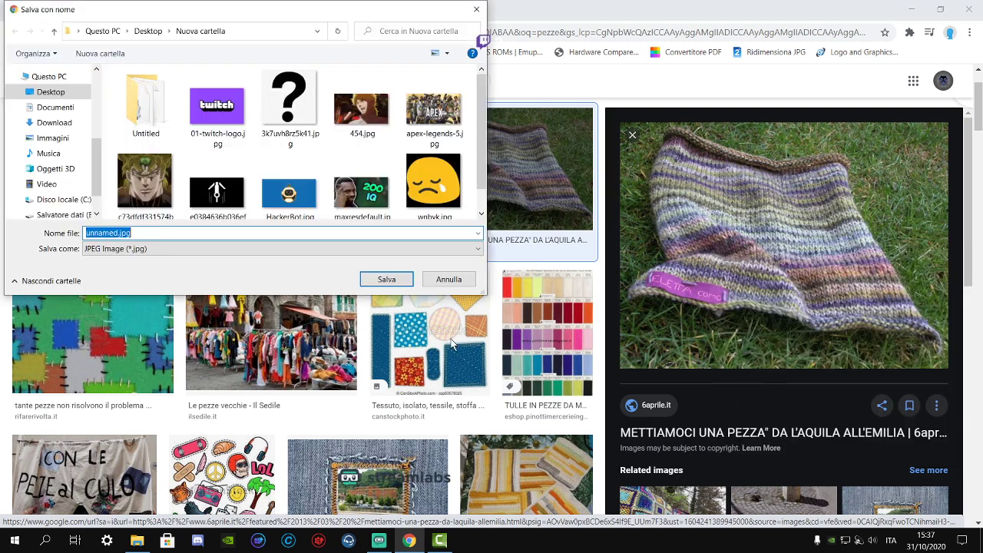
pyautogui.click(385, 280)
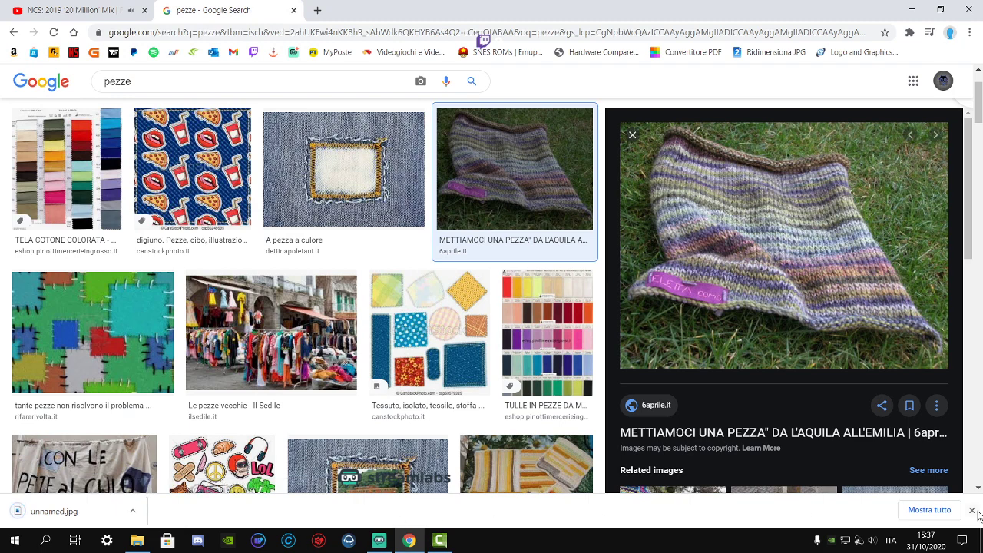
# - Switch to Camtasia Studio and remove Untitled.mp4 from the Clip Bin
pyautogui.click(440, 541)
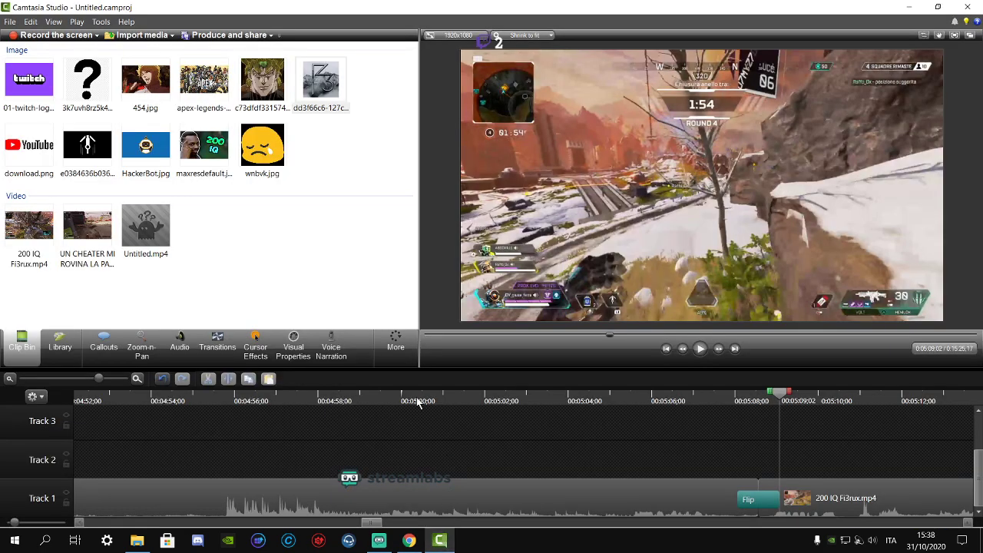
pyautogui.rightClick(154, 235)
pyautogui.click(187, 256)
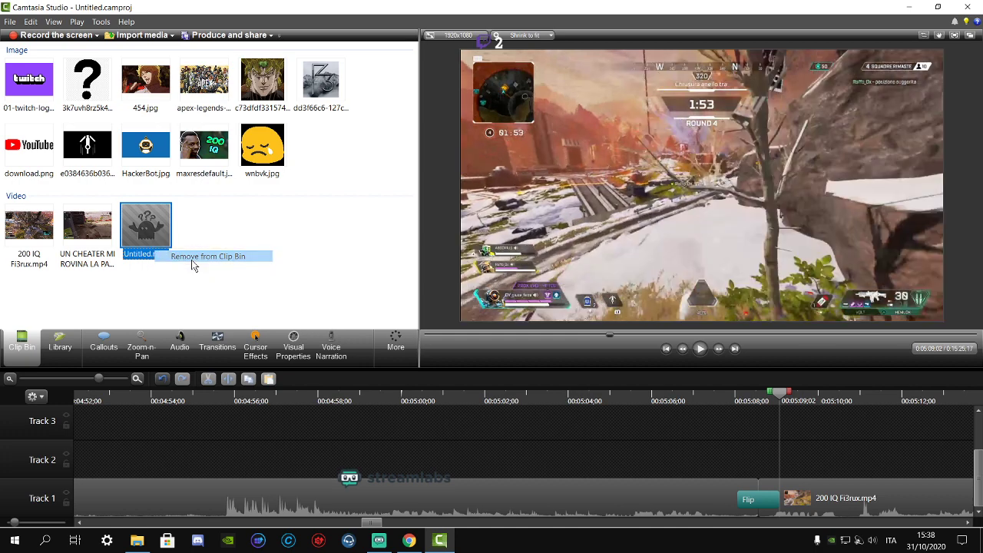
# - Import unnamed.jpg from the Nuova cartella folder on the Desktop into the Clip Bin
pyautogui.click(9, 22)
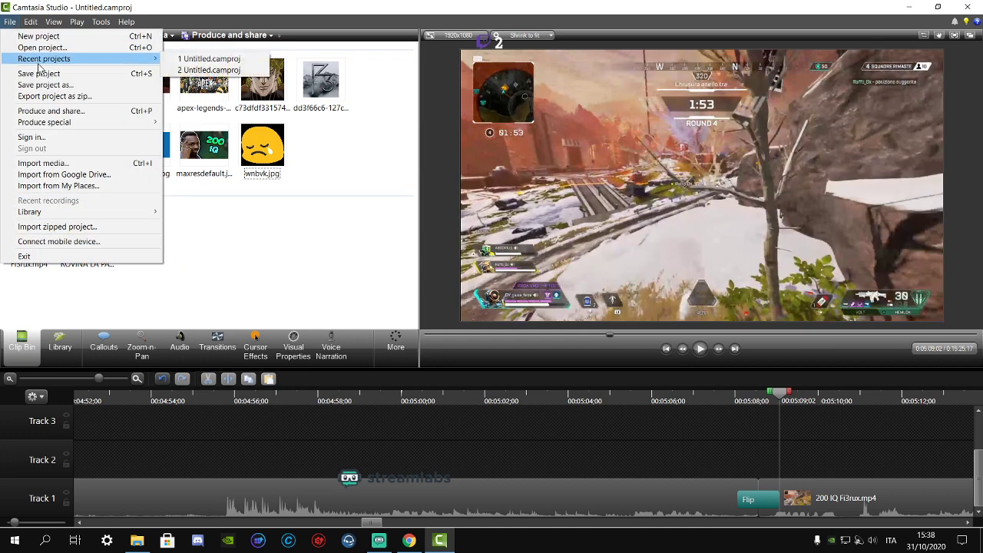
pyautogui.click(42, 163)
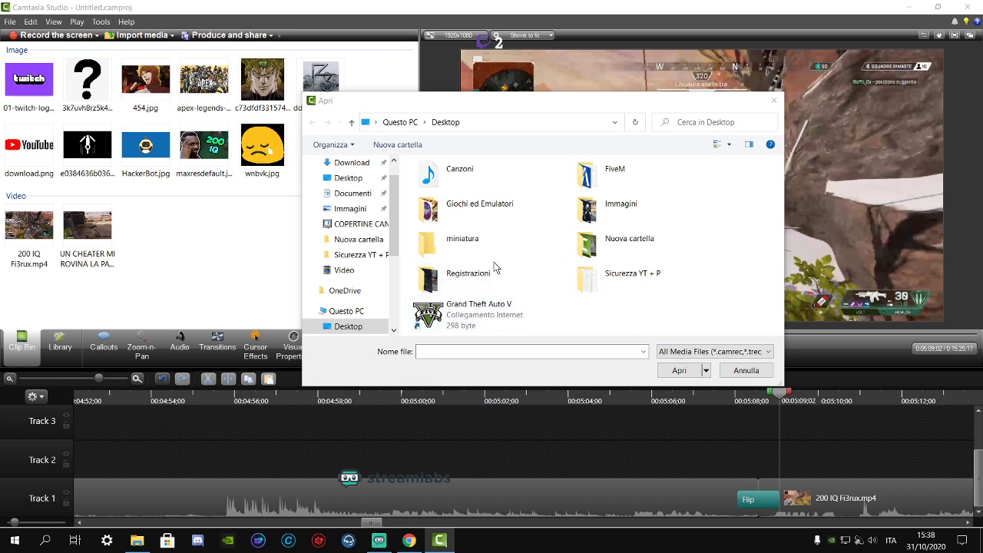
pyautogui.doubleClick(621, 244)
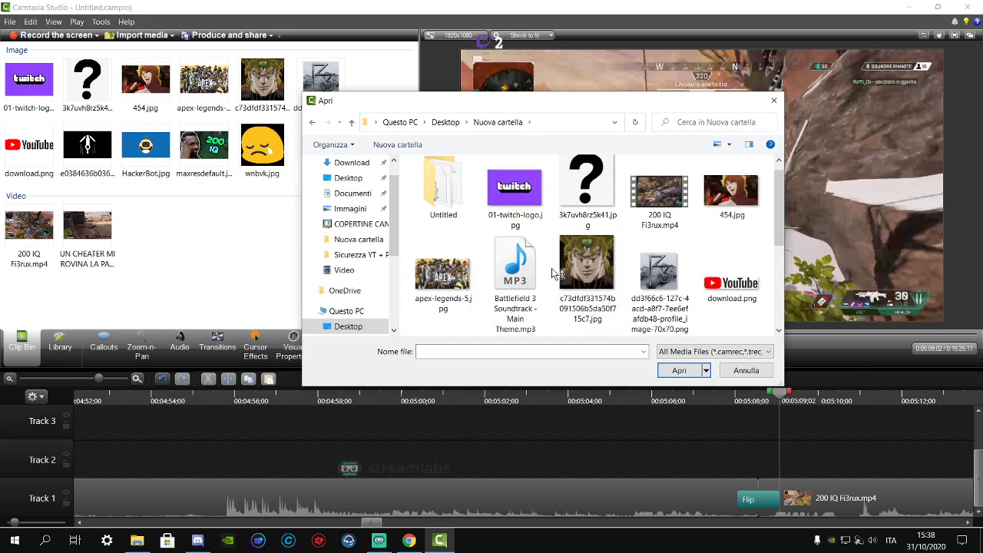
pyautogui.scroll(-3, 603, 282)
pyautogui.doubleClick(603, 283)
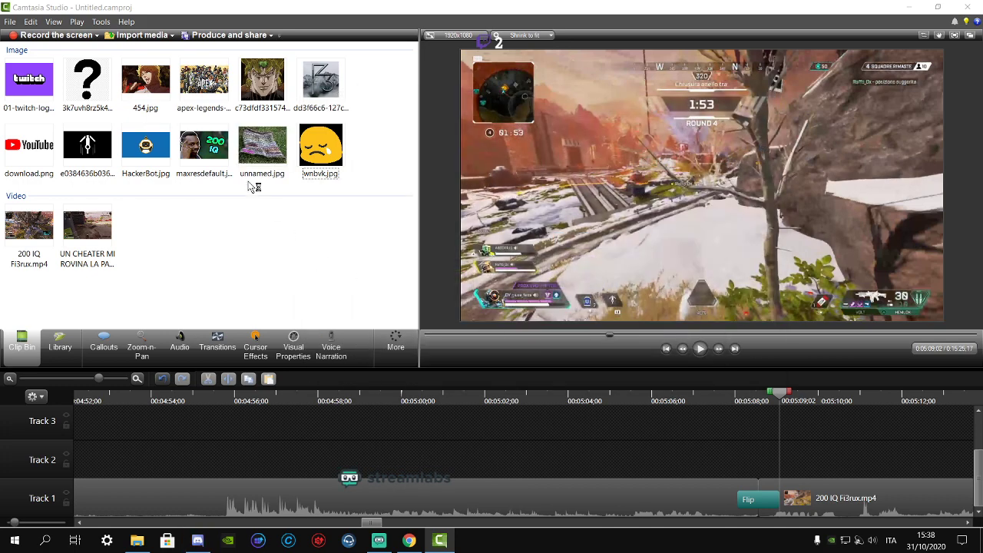
# - Place unnamed.jpg on Track 2 shortly after the Flip transition, starting at about 0:05:09;16, and preview it over the gameplay
pyautogui.moveTo(833, 460); pyautogui.dragTo(834, 460)
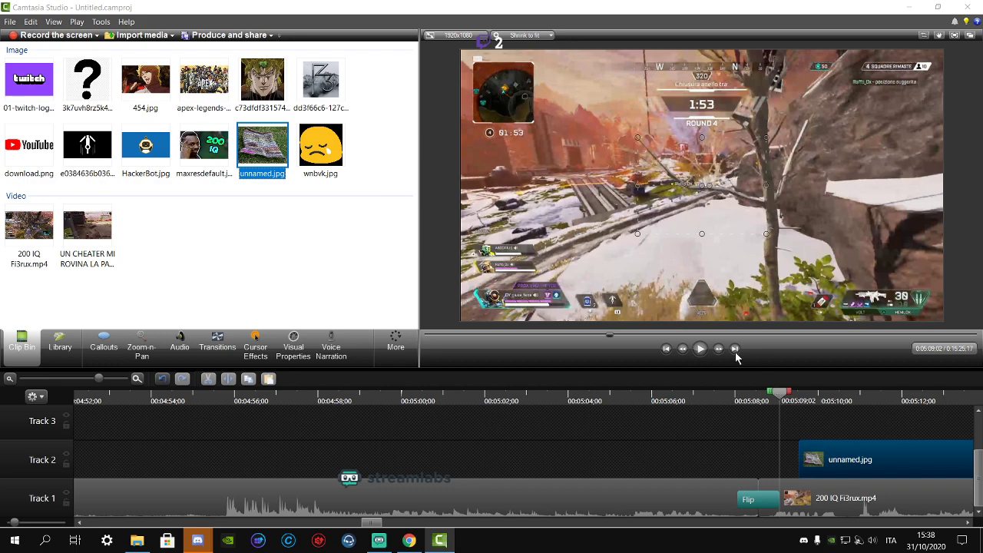
pyautogui.click(701, 348)
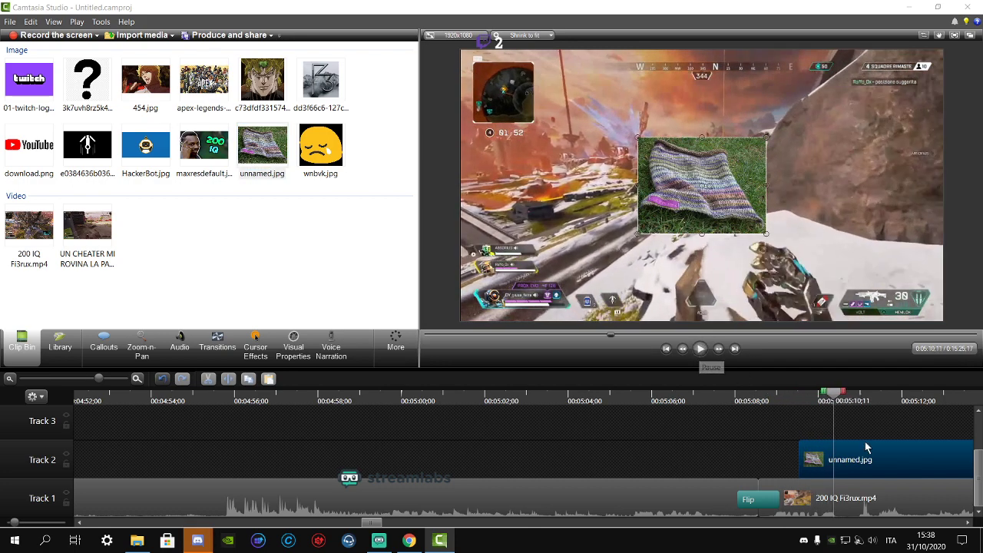
pyautogui.click(701, 348)
# - At 0:05:09;16, crop the unnamed.jpg overlay slightly from its upper-right corner and its bottom edge
pyautogui.click(798, 396)
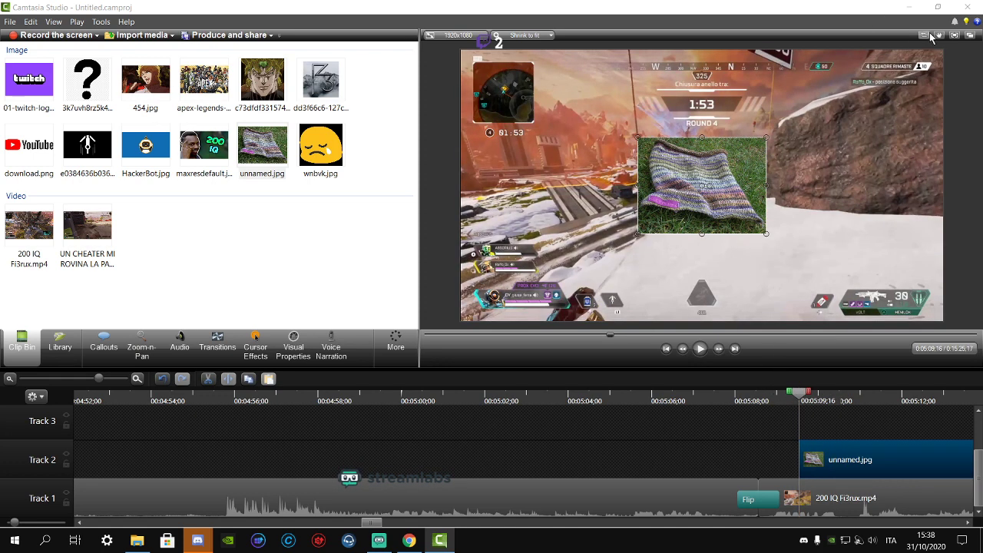
pyautogui.moveTo(768, 138); pyautogui.dragTo(762, 139)
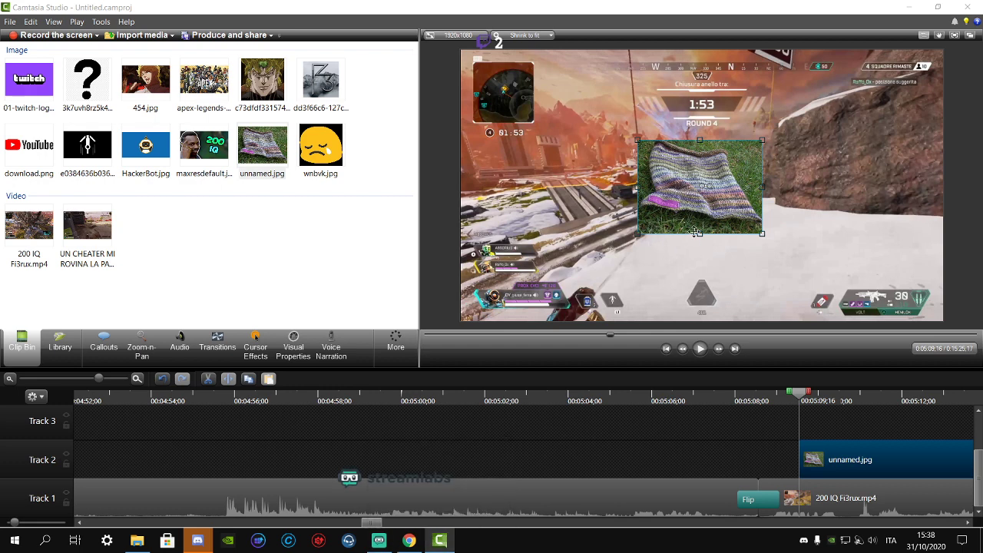
pyautogui.moveTo(700, 234); pyautogui.dragTo(706, 225)
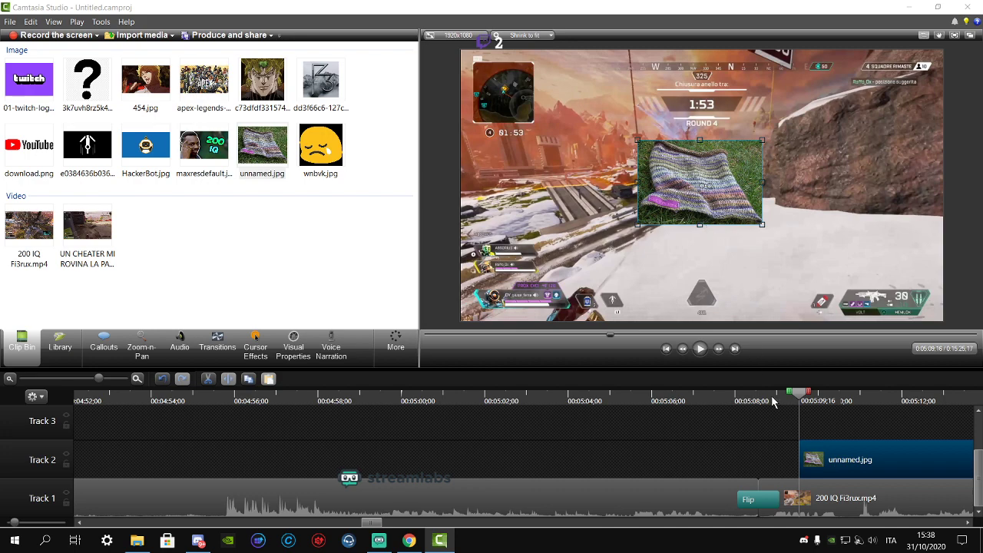
# - Split unnamed.jpg on Track 2 at 0:05:10;02 and delete the part after the split
pyautogui.click(699, 348)
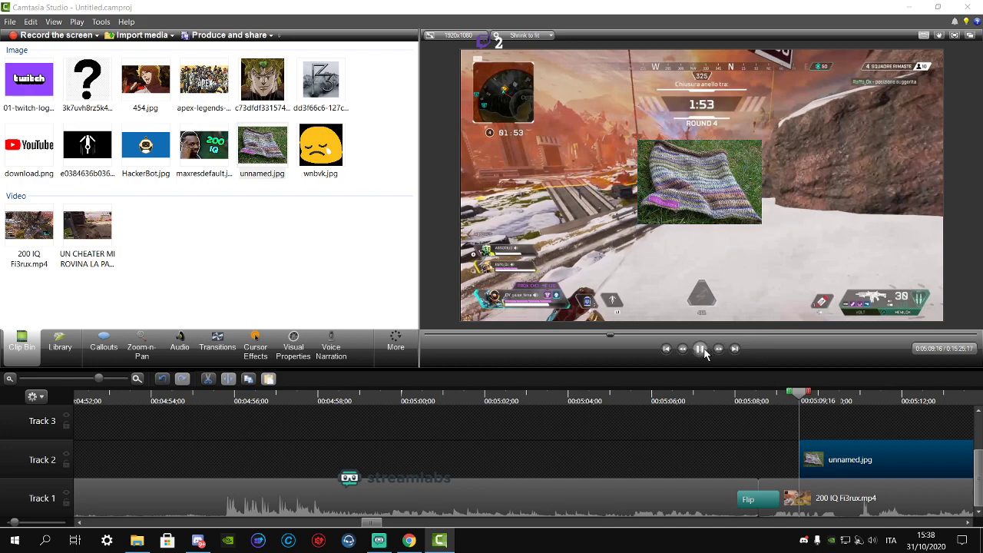
pyautogui.click(700, 348)
pyautogui.click(799, 395)
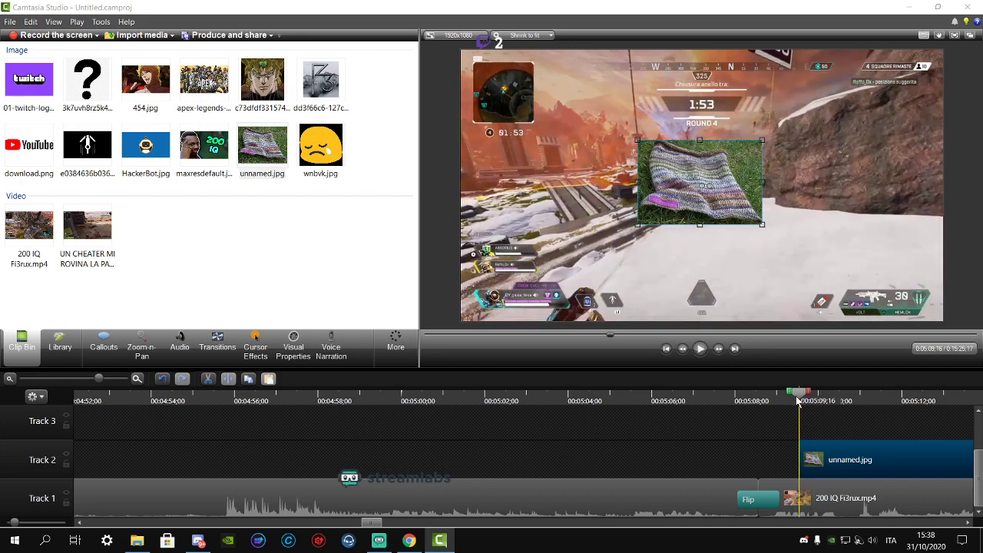
pyautogui.click(701, 349)
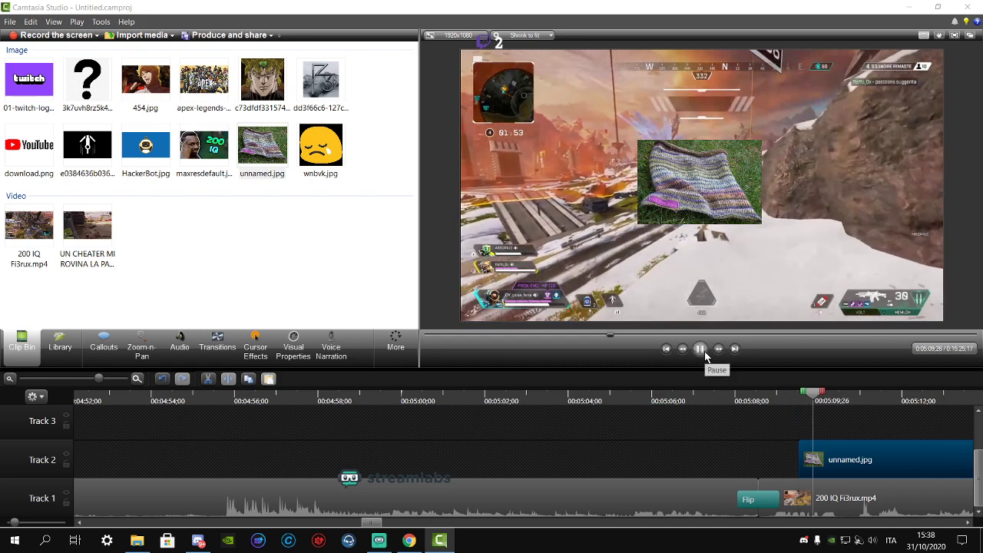
pyautogui.click(703, 350)
pyautogui.click(822, 399)
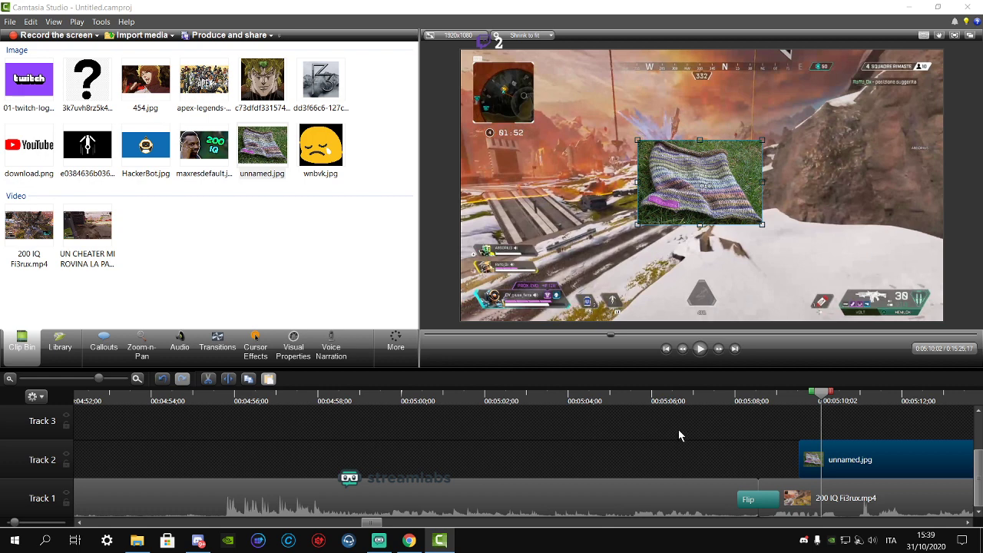
pyautogui.rightClick(862, 464)
pyautogui.click(776, 321)
# - Preview the shortened unnamed.jpg overlay from 0:05:09;16
pyautogui.moveTo(819, 395); pyautogui.dragTo(799, 404)
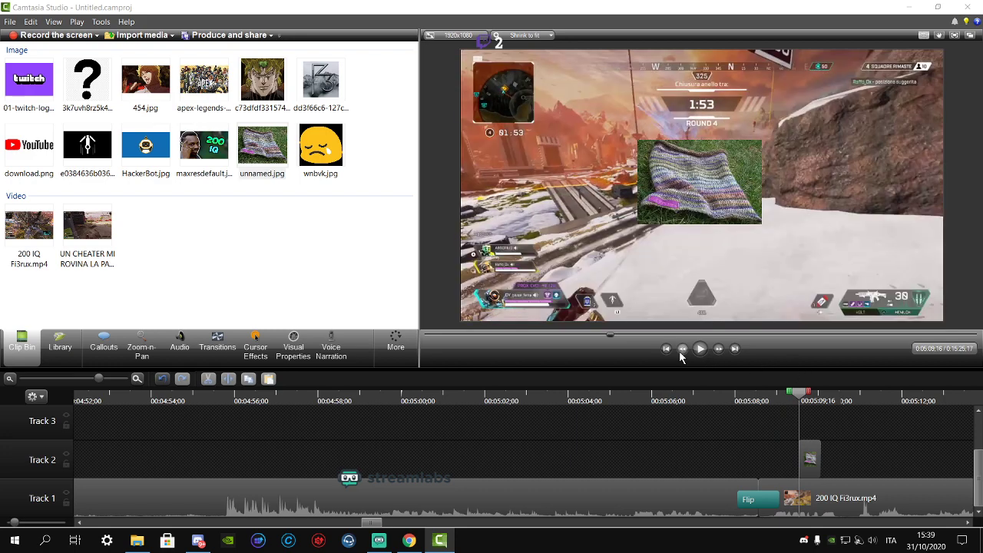
pyautogui.click(700, 348)
pyautogui.click(700, 348)
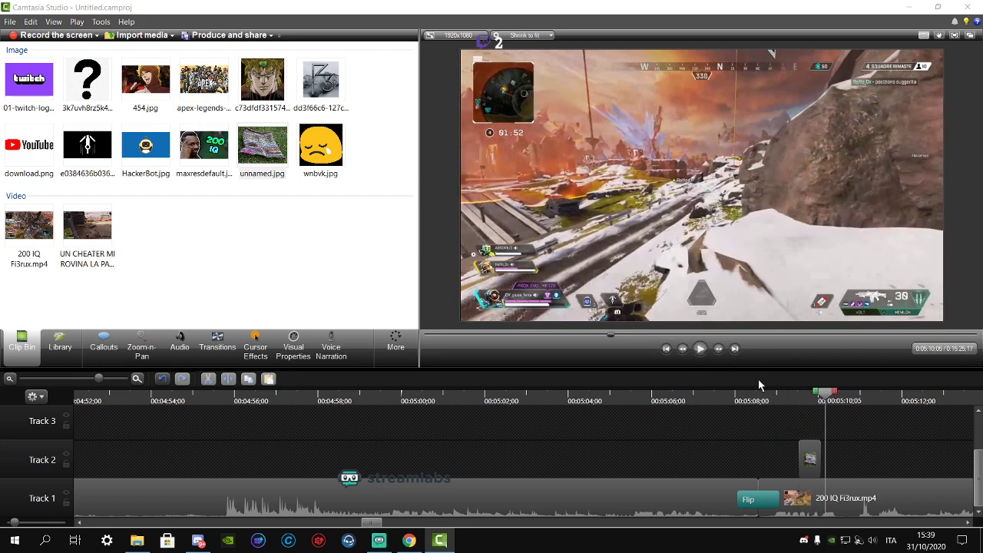
# - Add a Text callout on Track 2 at 0:05:10;02, directly after unnamed.jpg, and clear its existing text
pyautogui.click(822, 400)
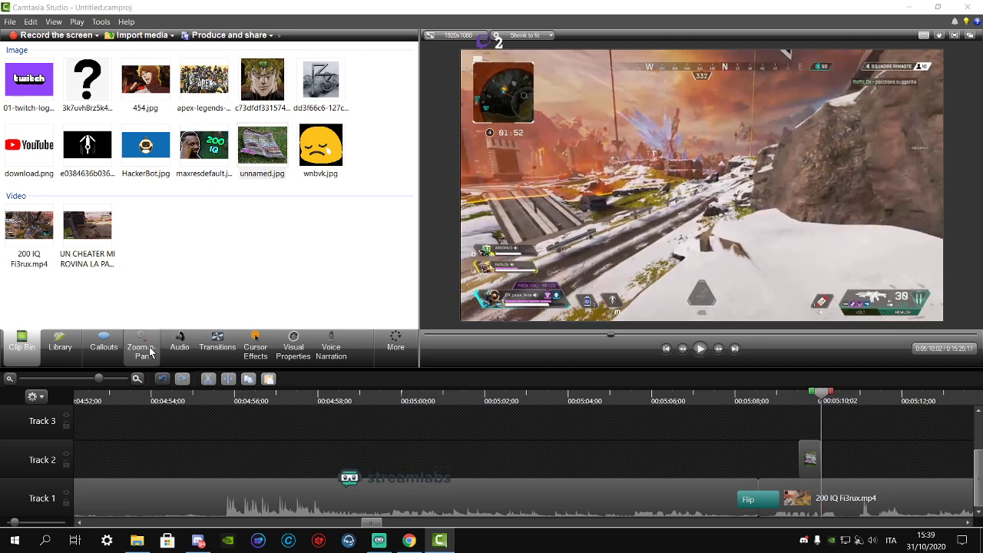
pyautogui.click(95, 347)
pyautogui.click(199, 121)
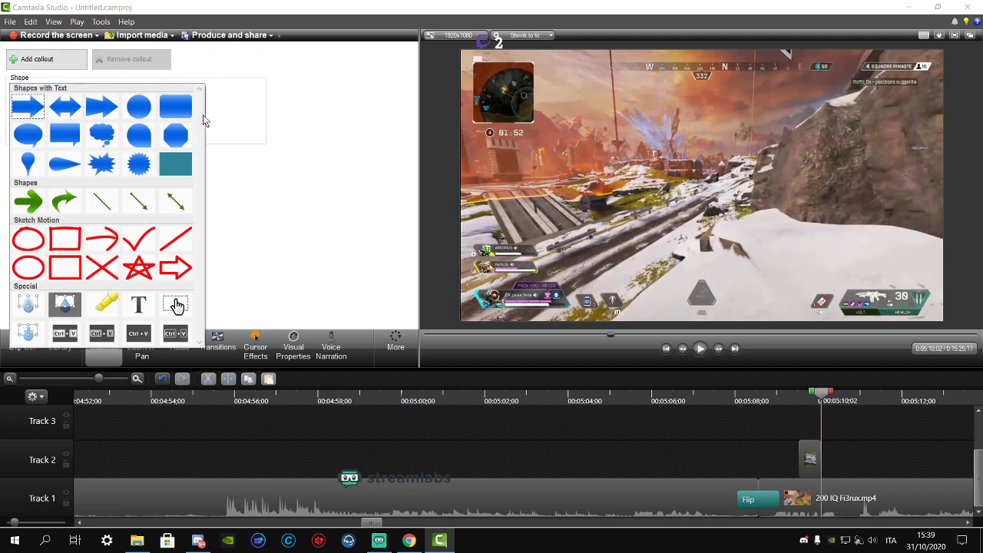
pyautogui.click(138, 307)
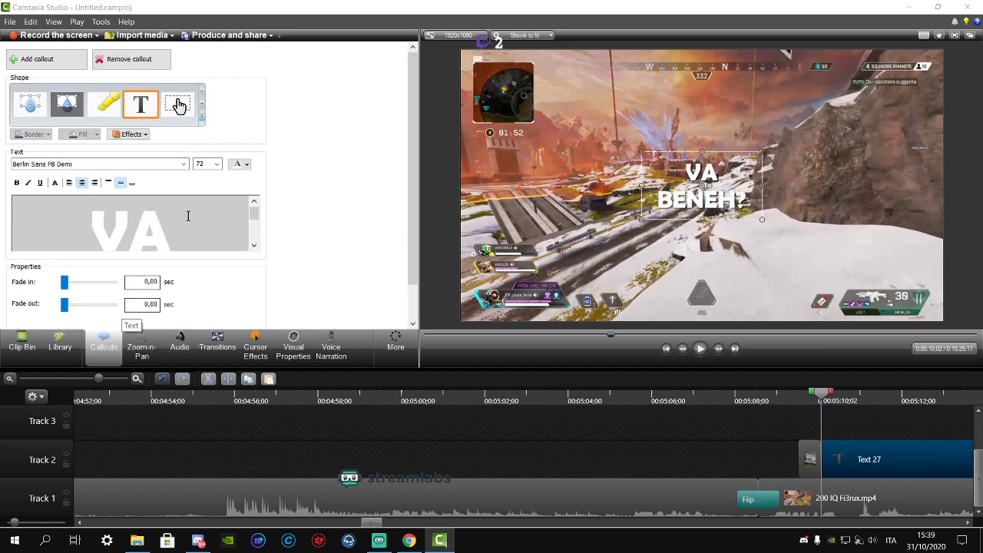
pyautogui.moveTo(22, 228); pyautogui.dragTo(14, 256)
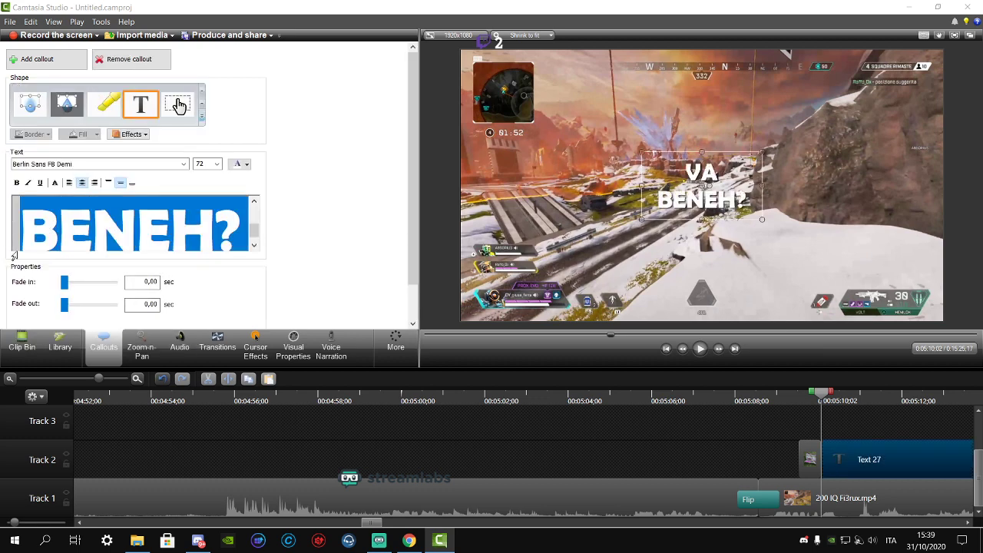
pyautogui.press('BackSpace')
pyautogui.press('BackSpace')
pyautogui.press('BackSpace')
pyautogui.press('BackSpace')
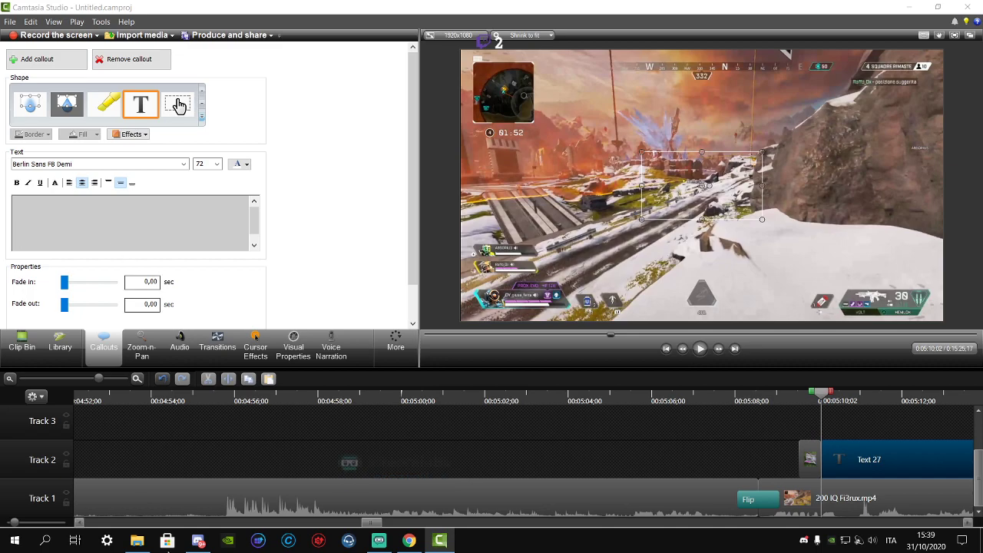
# - Switch to Discord and join the Facciamo Due Chiacchiere voice channel on ZioServer
pyautogui.moveTo(201, 542)
pyautogui.click(204, 489)
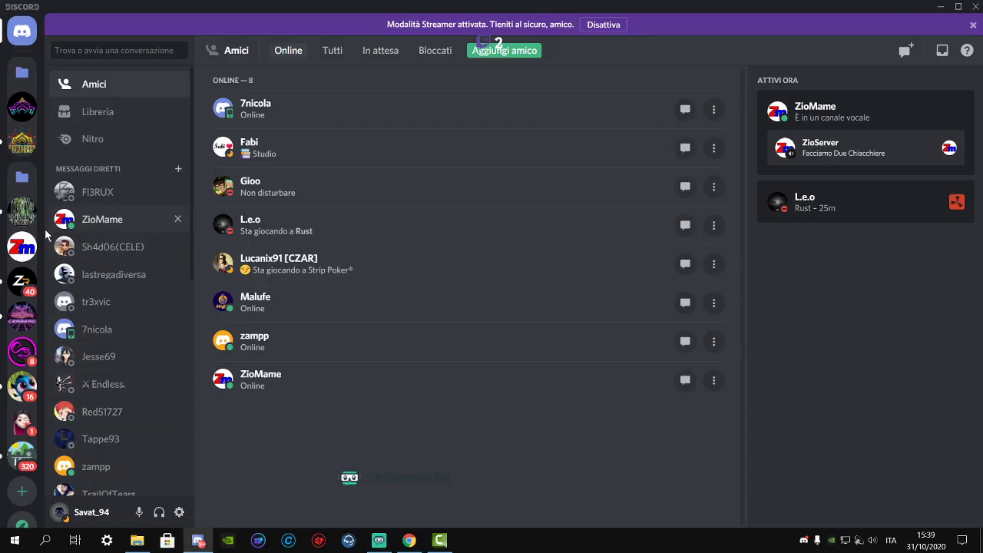
pyautogui.click(95, 239)
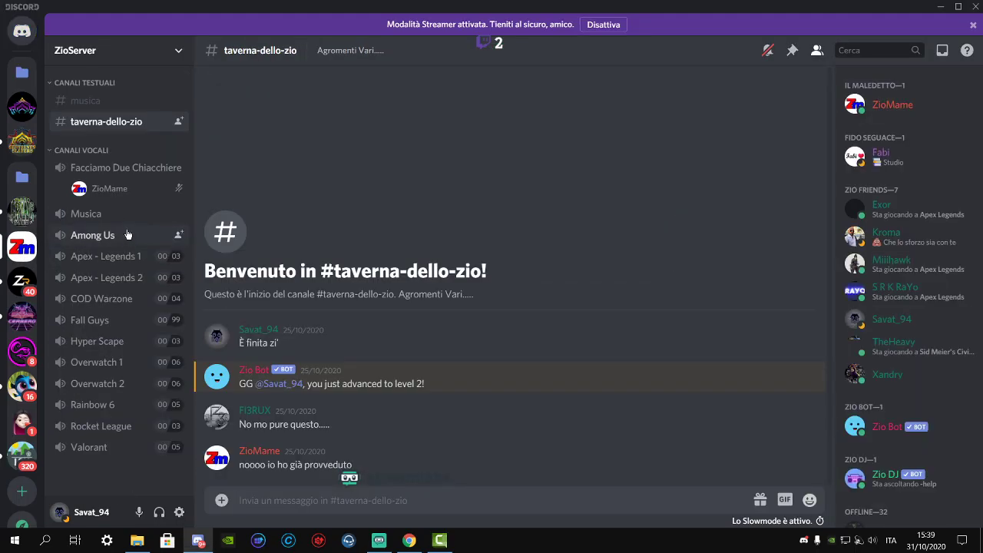
pyautogui.click(120, 167)
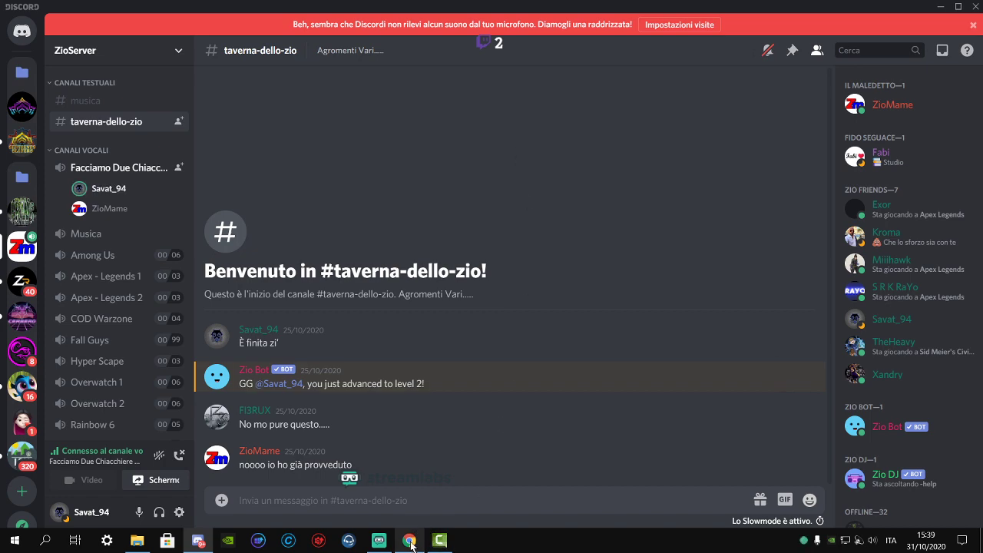
# - Switch back to Camtasia Studio and place the playhead at the start of the text callout, 0:05:10;02
pyautogui.click(440, 540)
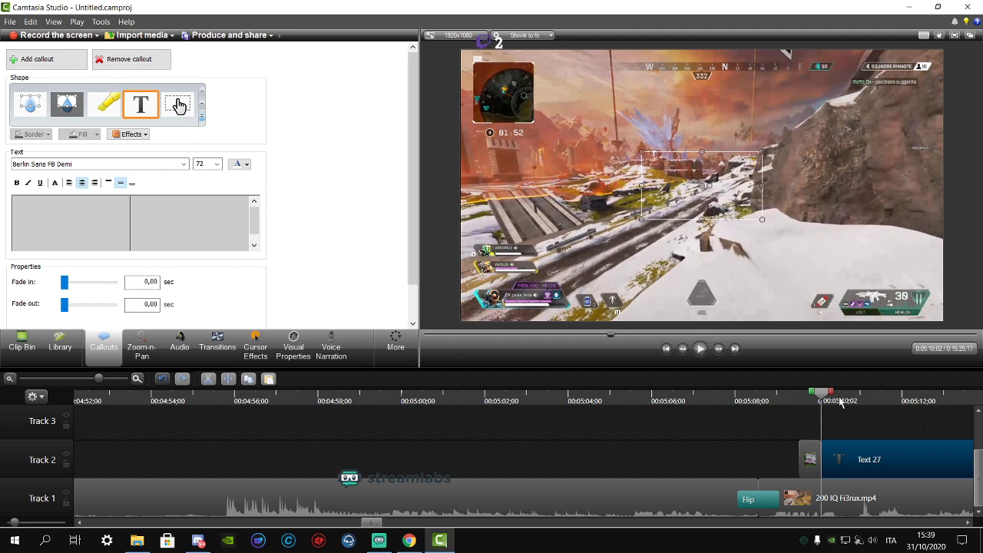
pyautogui.moveTo(826, 393)
pyautogui.mouseDown()
pyautogui.moveTo(884, 402)
pyautogui.moveTo(820, 398)
pyautogui.mouseUp()
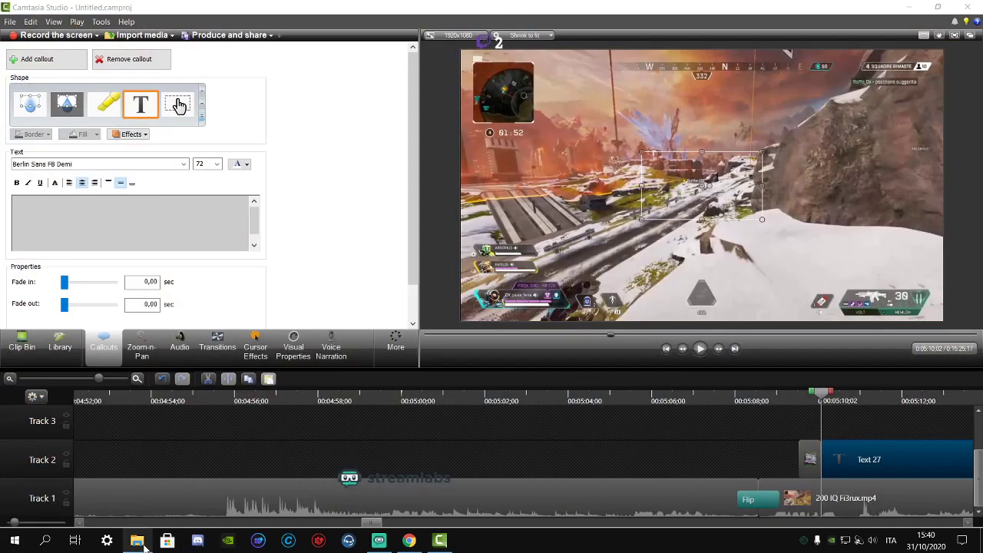
pyautogui.moveTo(138, 541)
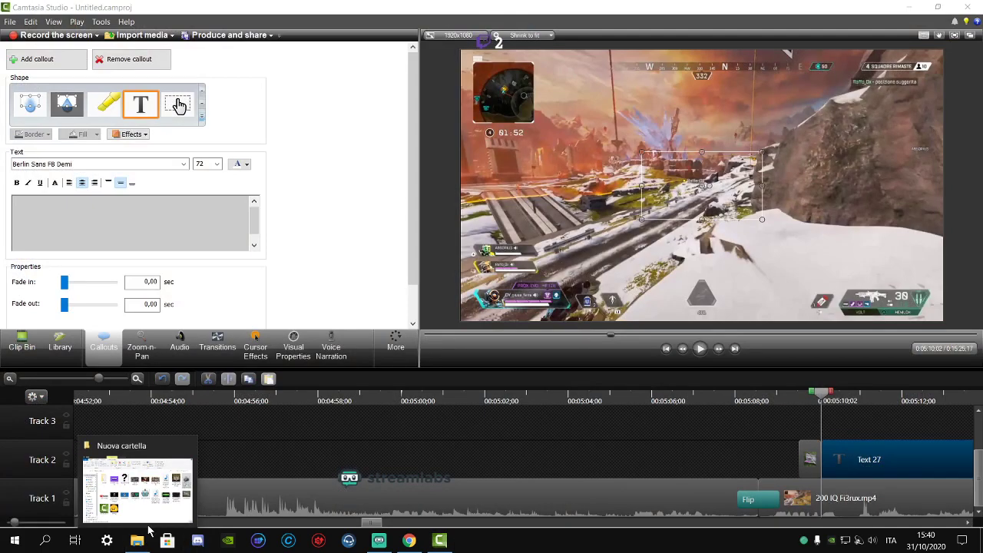
pyautogui.moveTo(200, 464)
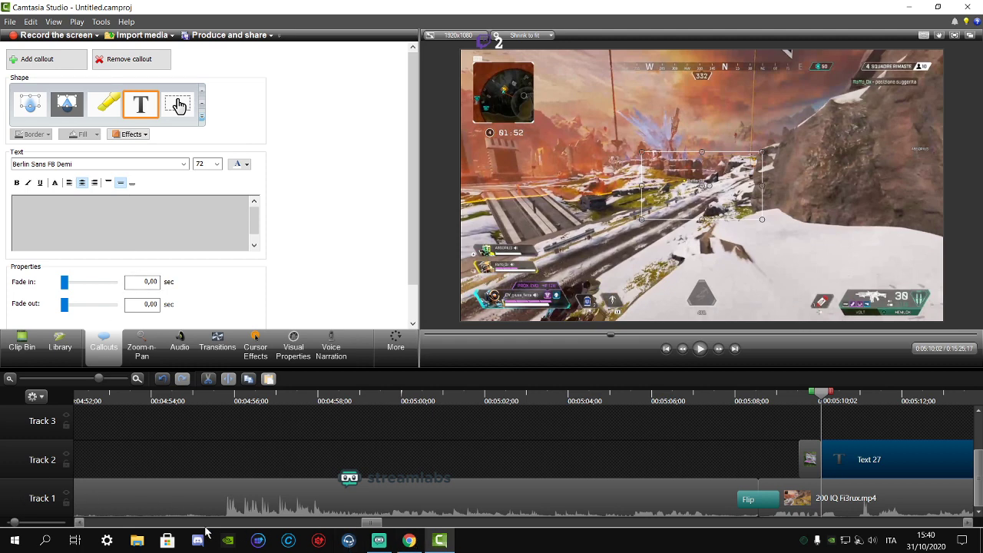
# - Switch to Discord and set the other voice channel participant's user volume to 70%
pyautogui.click(803, 542)
pyautogui.rightClick(93, 209)
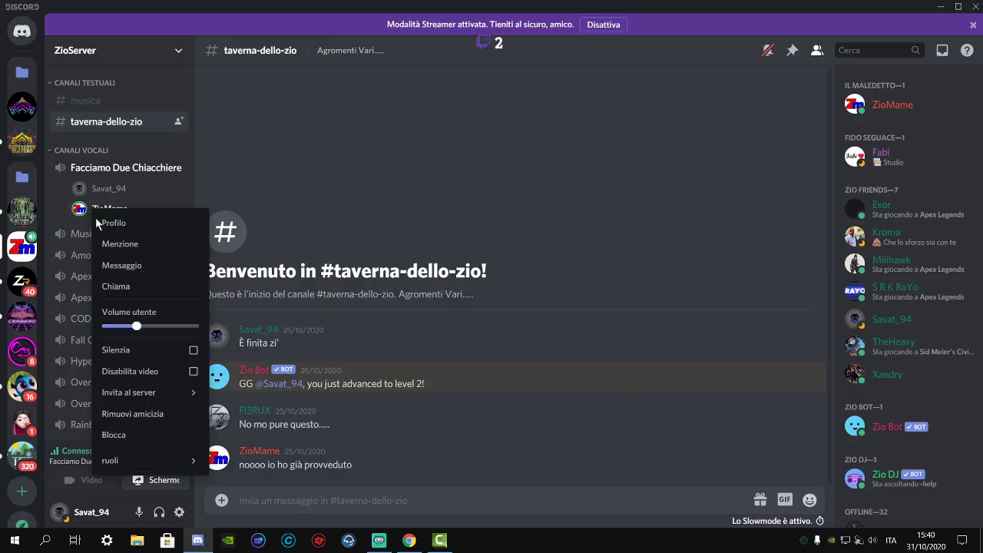
pyautogui.moveTo(132, 330); pyautogui.dragTo(137, 326)
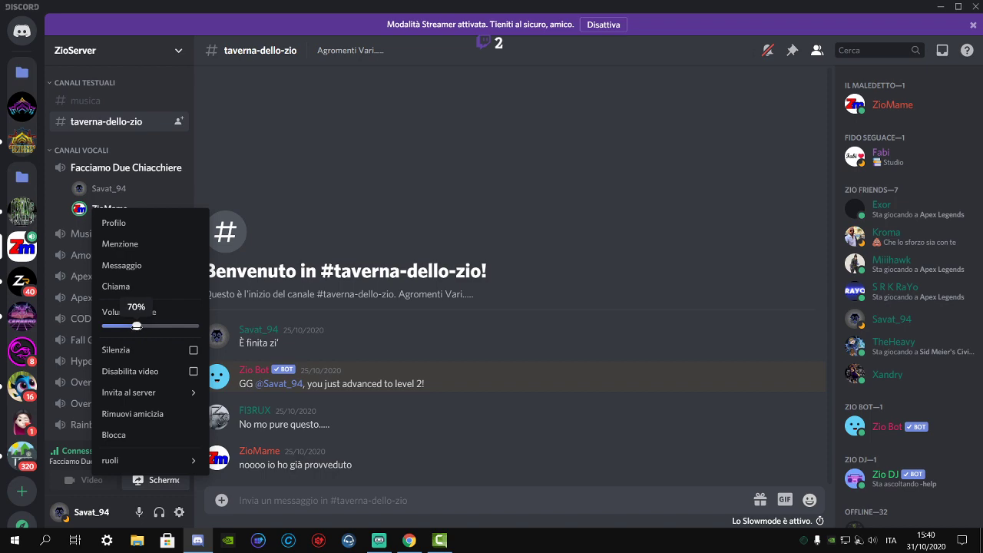
# - Switch to Chrome and bring up the YouTube tab playing the NCS music mix
pyautogui.click(409, 540)
pyautogui.click(88, 6)
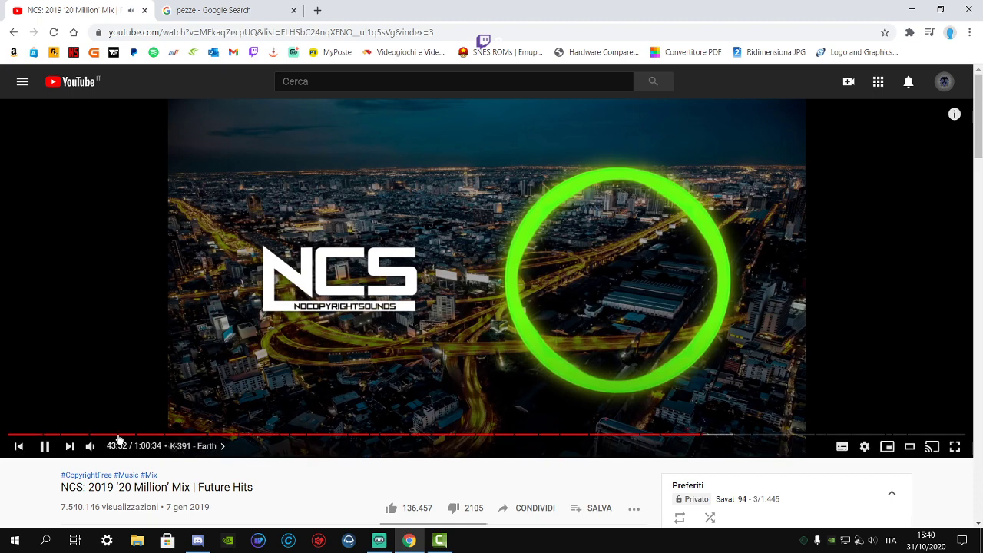
pyautogui.moveTo(90, 447)
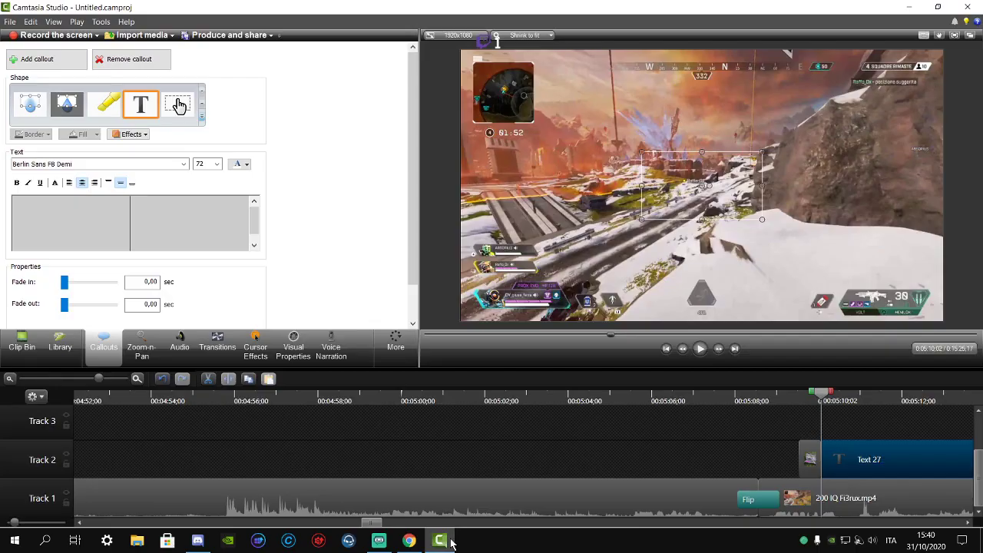
# - Switch to Camtasia Studio, split the text callout on Track 2 at 0:05:10;12 and delete the part after the split
pyautogui.click(439, 540)
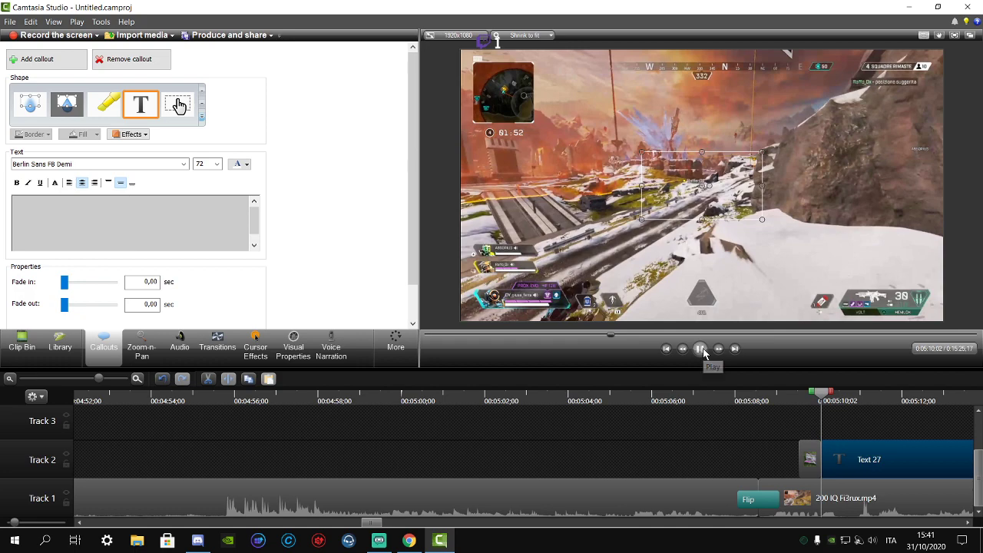
pyautogui.click(808, 397)
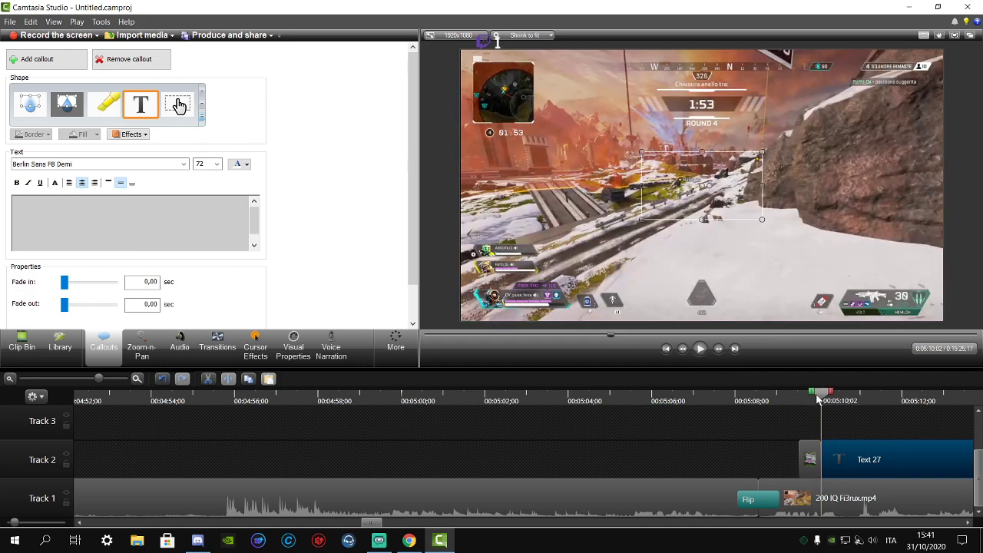
pyautogui.moveTo(819, 400); pyautogui.dragTo(839, 397)
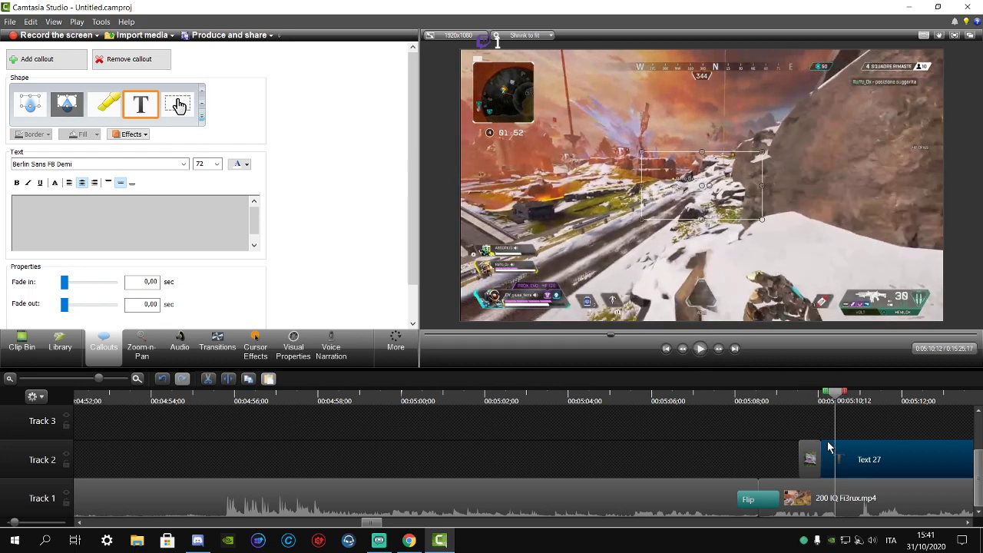
pyautogui.click(228, 378)
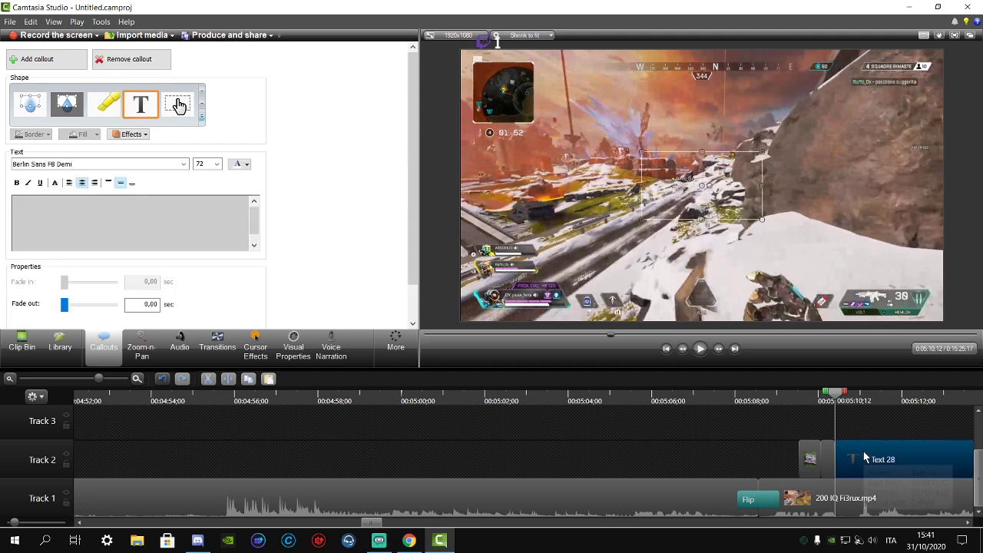
pyautogui.rightClick(864, 458)
pyautogui.click(743, 317)
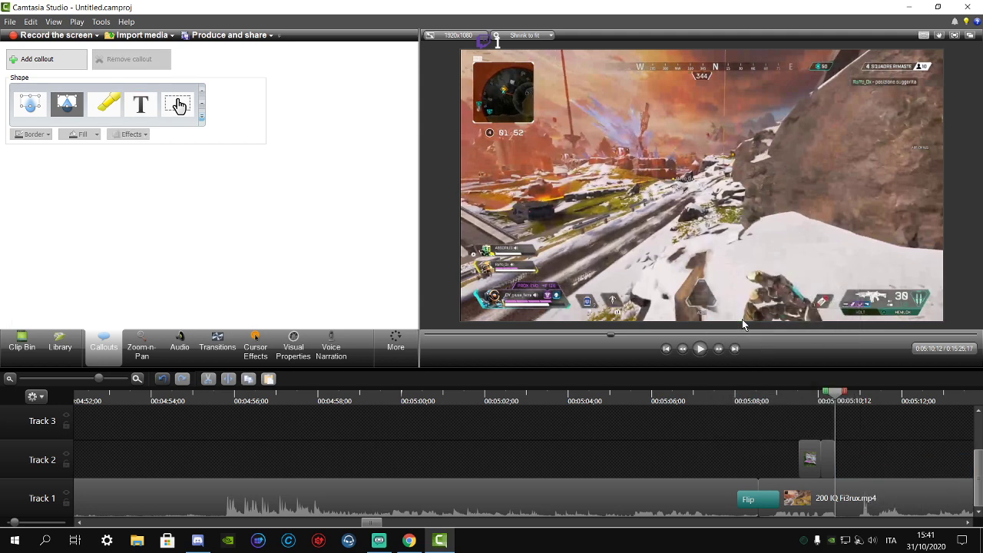
# - Enter "C***O" as the text of the short callout starting at 0:05:10;02 on Track 2
pyautogui.click(821, 402)
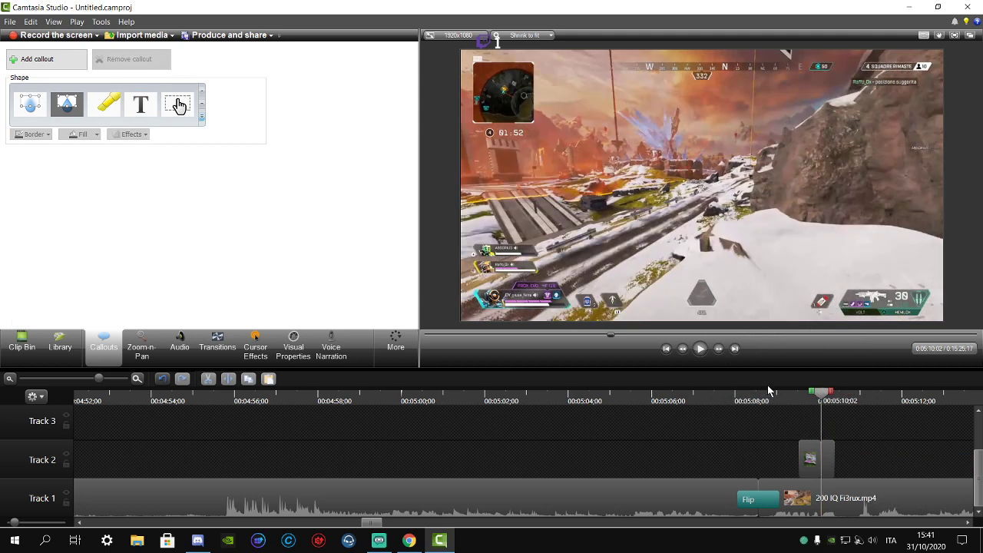
pyautogui.click(829, 457)
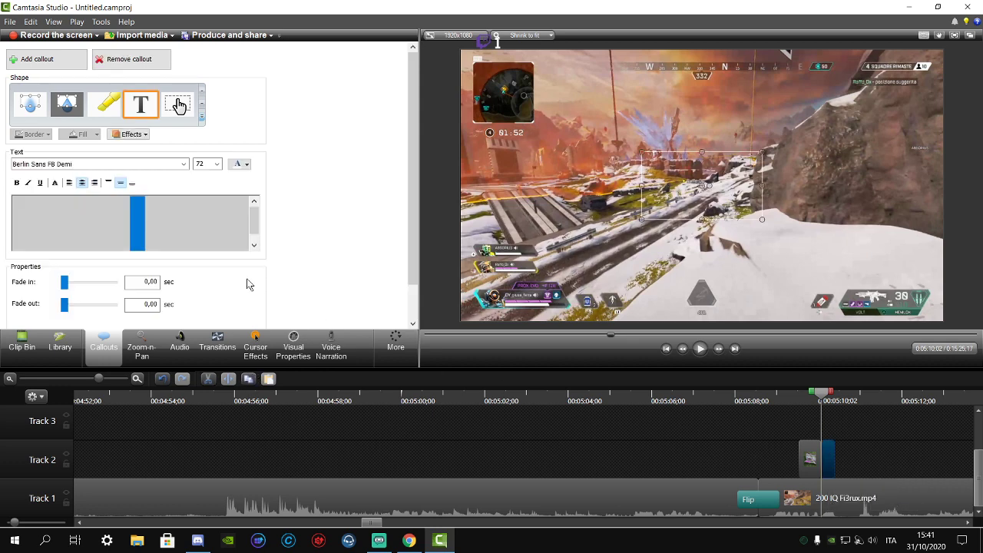
pyautogui.write('C')
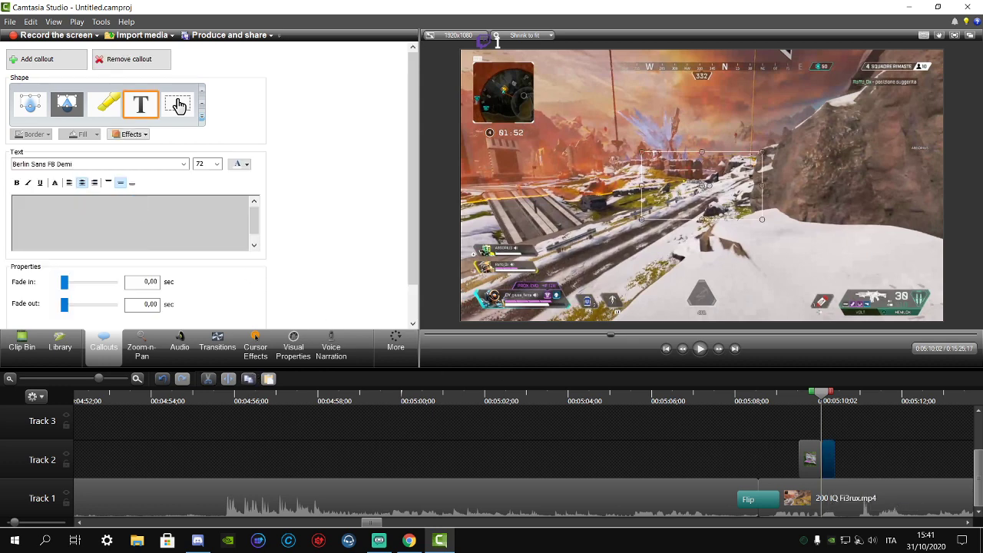
pyautogui.write('*')
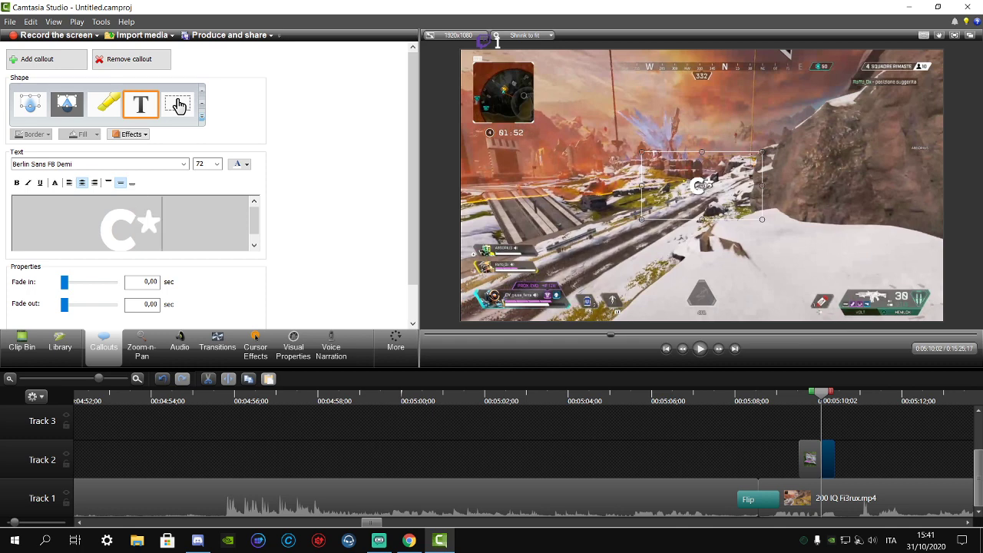
pyautogui.write('**')
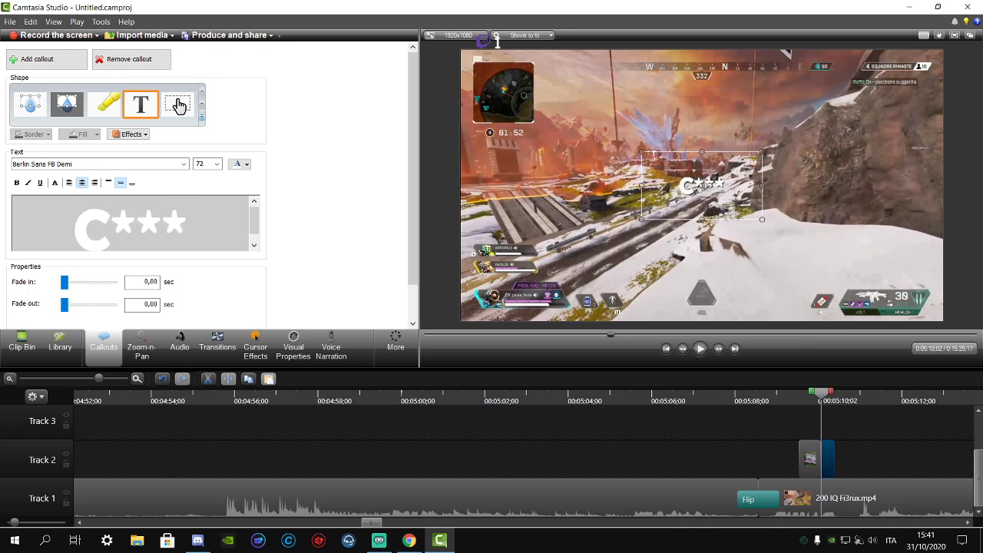
pyautogui.write('O')
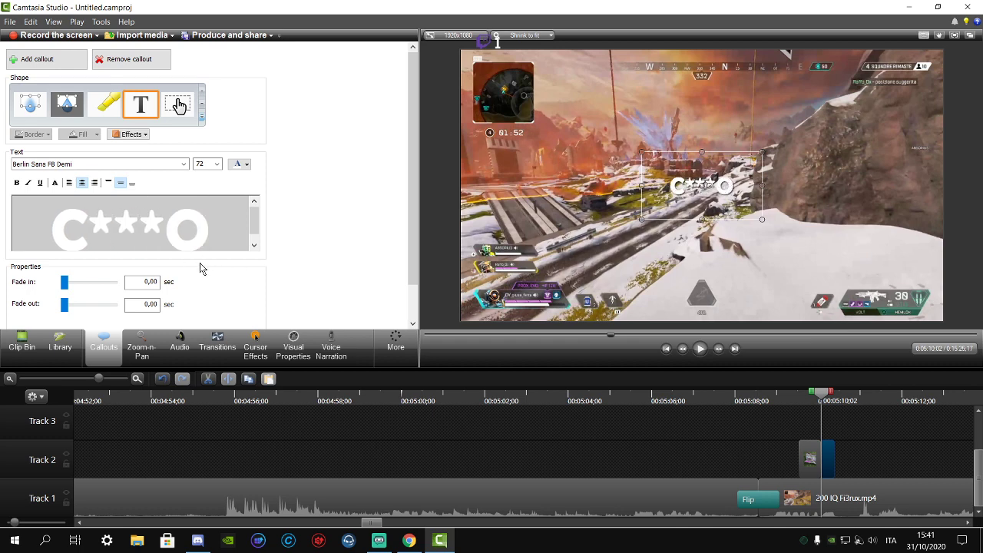
# - Play back the image and text callout section from 0:05:09;10 and save the project
pyautogui.click(795, 414)
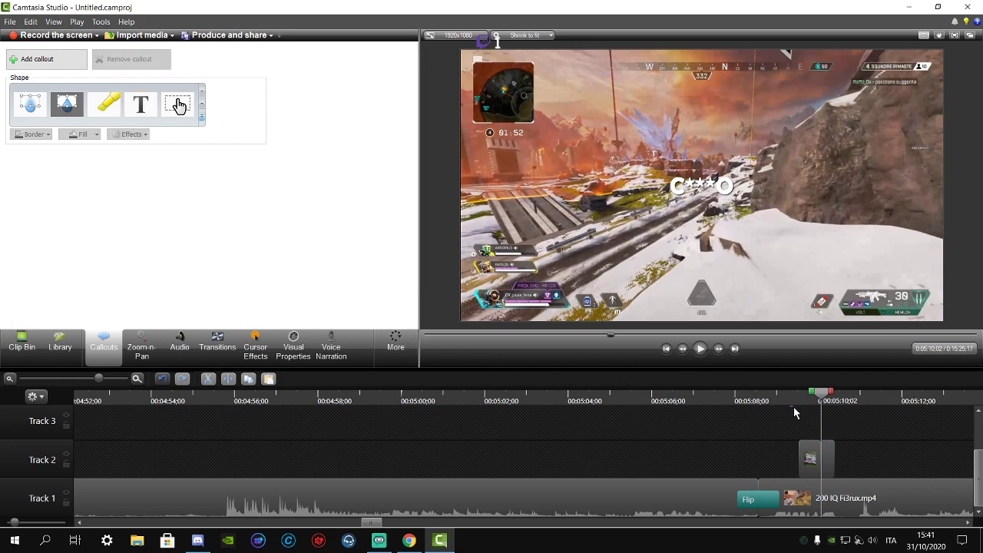
pyautogui.click(793, 399)
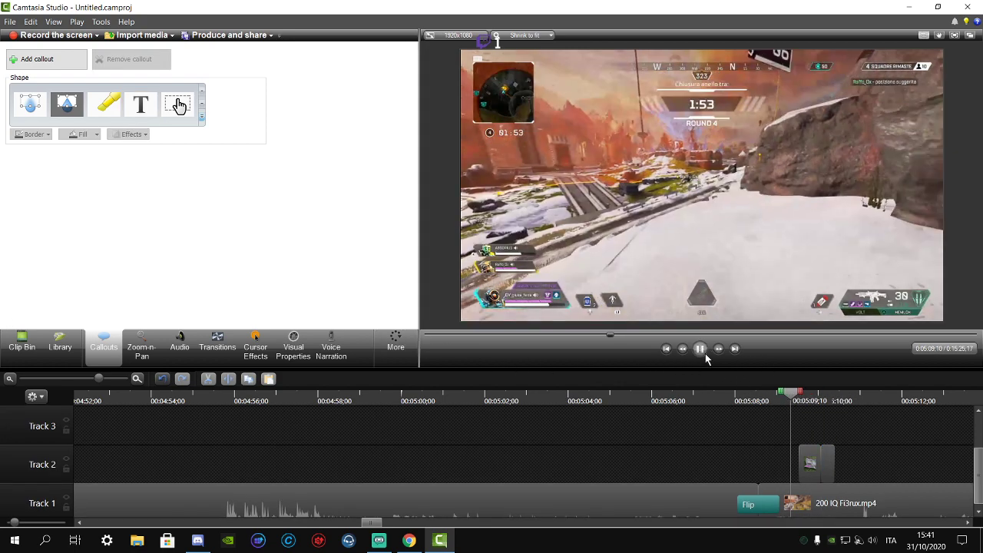
pyautogui.click(706, 354)
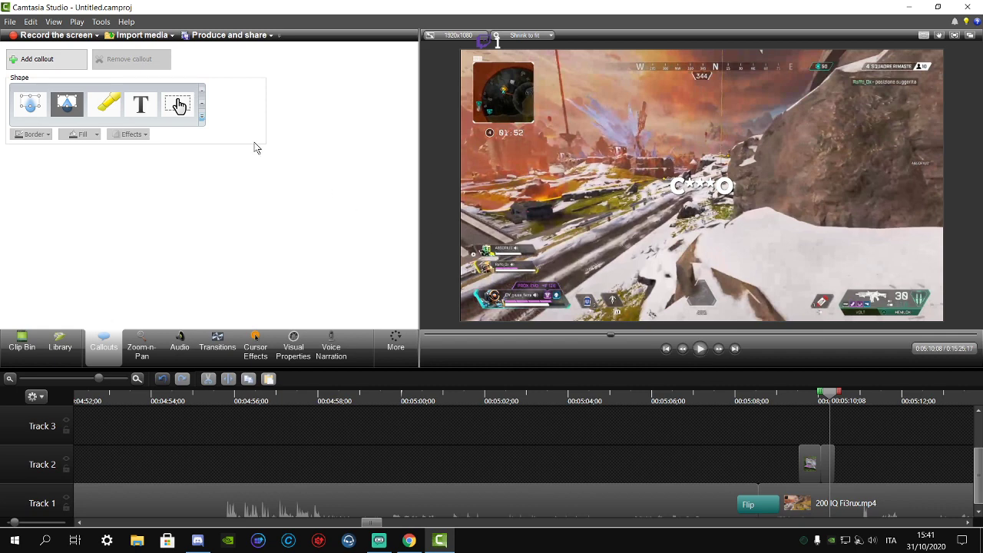
pyautogui.click(10, 22)
pyautogui.press('Escape')
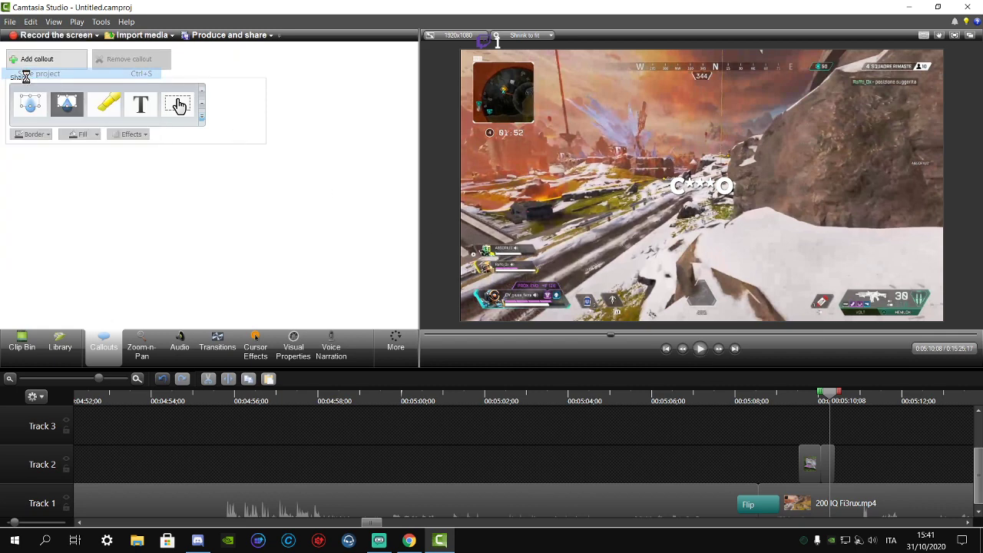
# - Bring back the clip bin, save the project again and play the footage on past the callout to 0:05:15
pyautogui.click(23, 344)
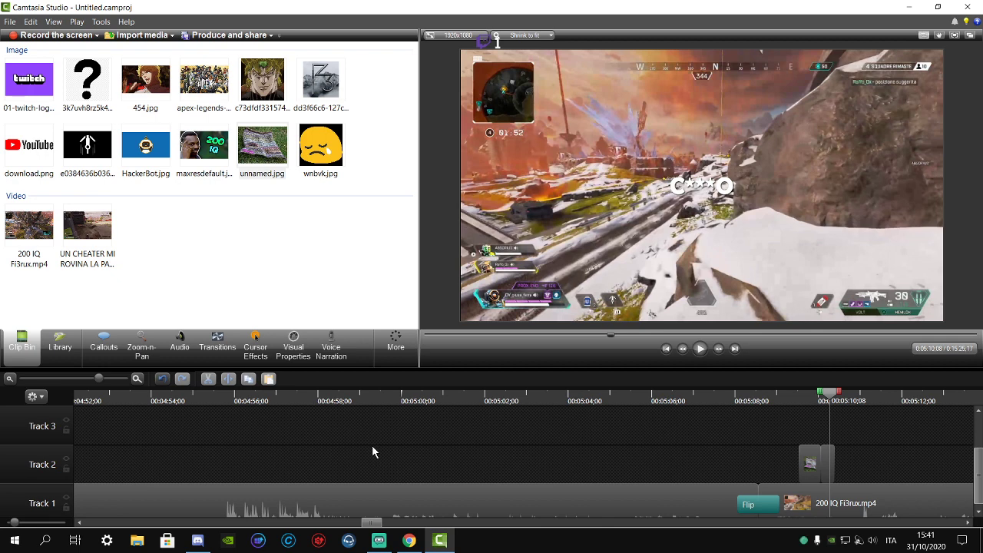
pyautogui.click(708, 358)
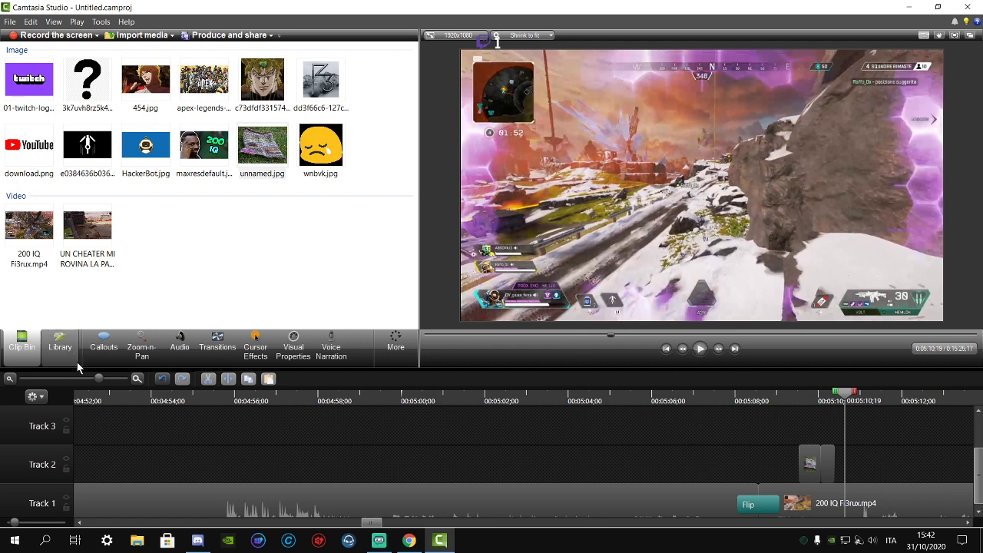
pyautogui.click(9, 21)
pyautogui.press('Escape')
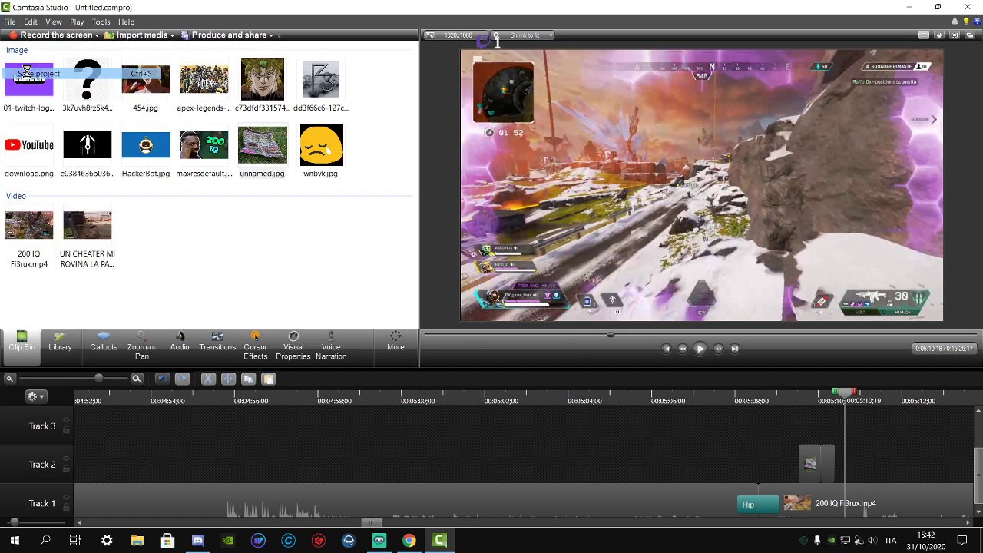
pyautogui.click(699, 350)
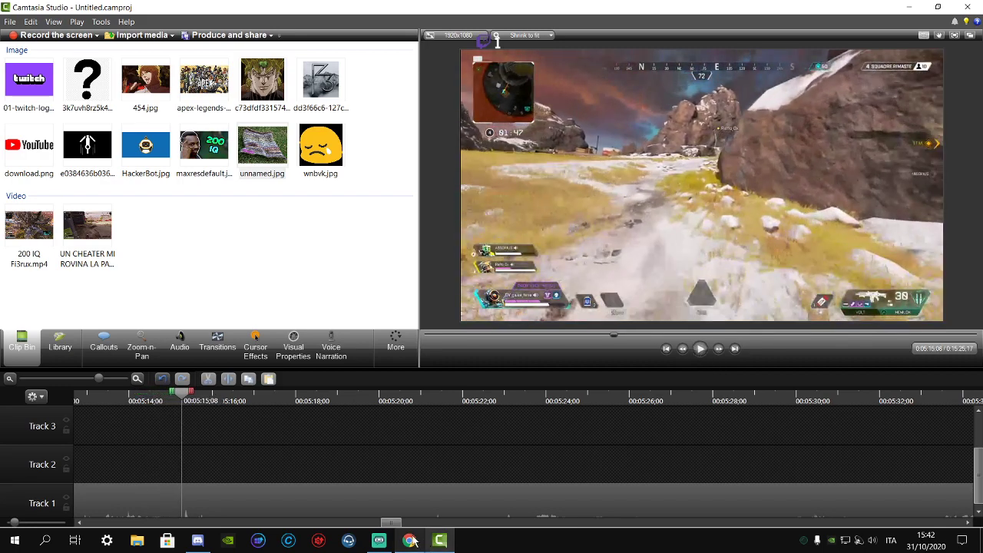
# - Switch to Discord, set the other voice channel participant's user volume to 91%, and return to Camtasia Studio
pyautogui.click(205, 547)
pyautogui.moveTo(116, 327); pyautogui.dragTo(146, 326)
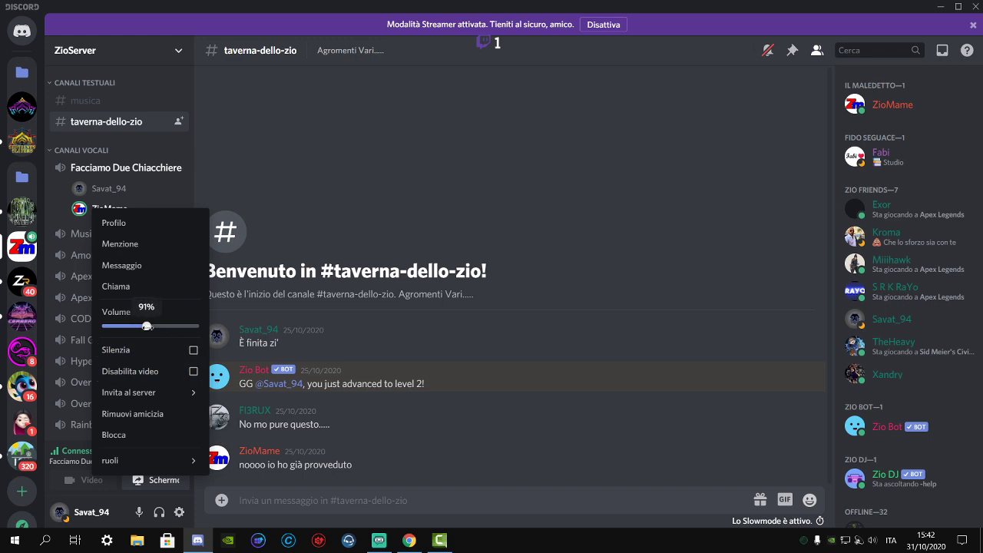
pyautogui.click(462, 454)
pyautogui.click(440, 540)
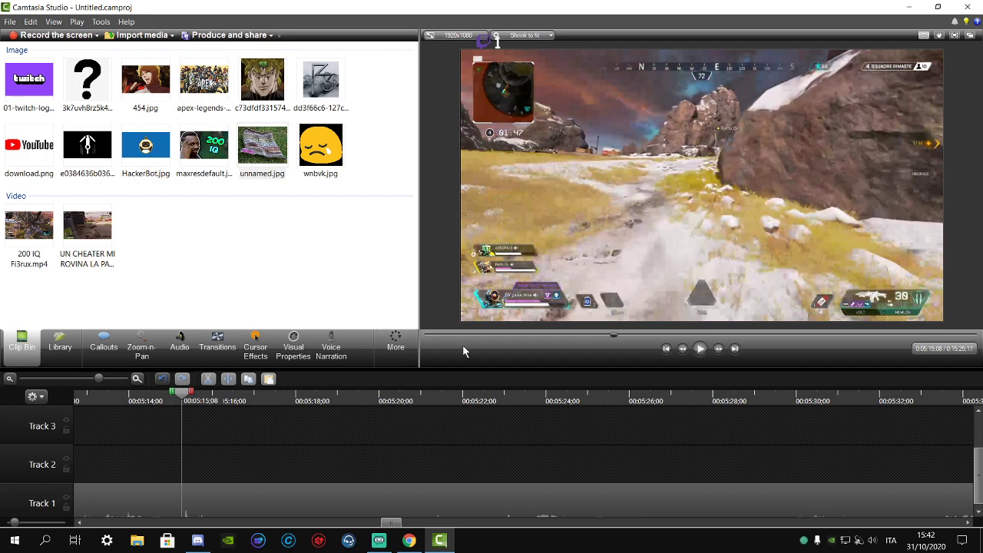
# - Split the gameplay clip on Track 1 at 0:05:16;27 and save the project
pyautogui.click(699, 349)
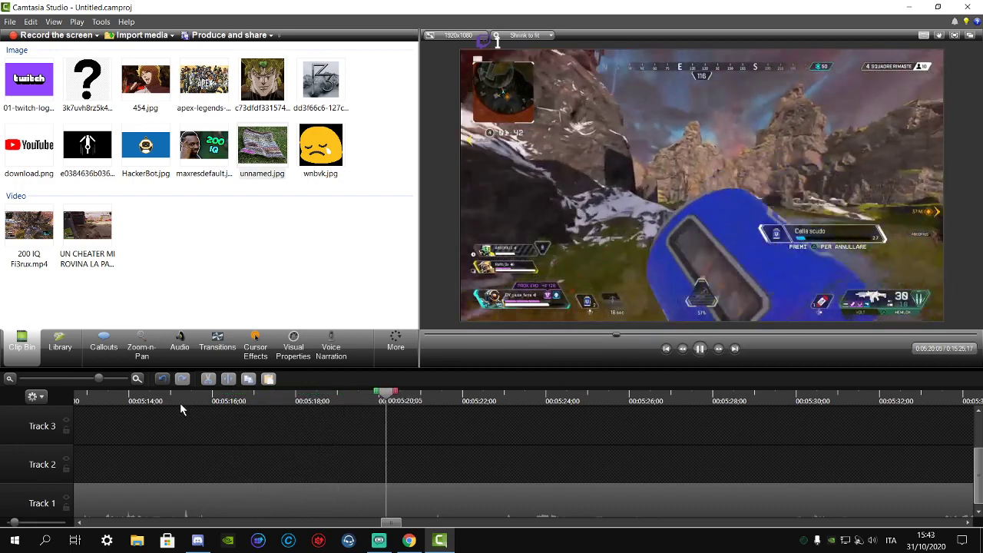
pyautogui.moveTo(147, 395); pyautogui.dragTo(350, 403)
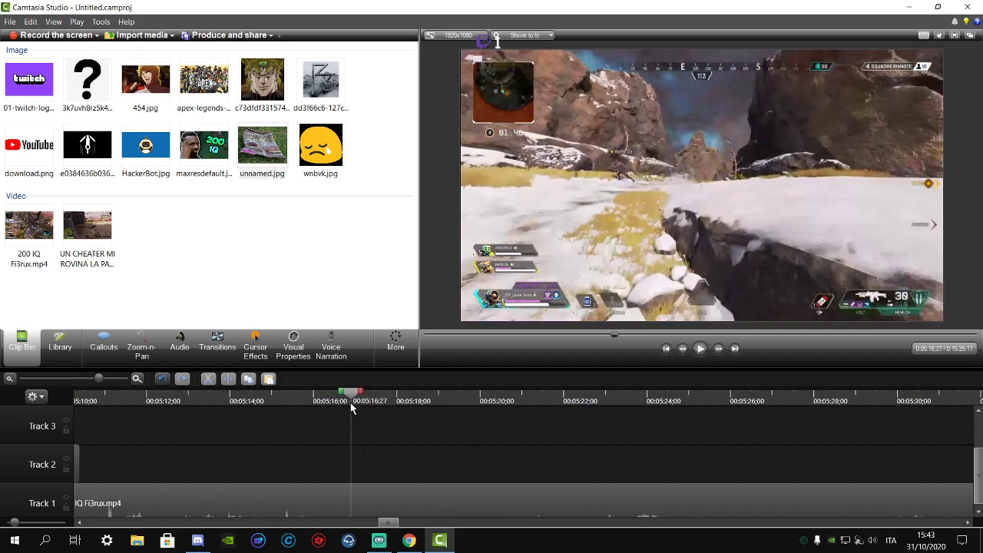
pyautogui.click(503, 492)
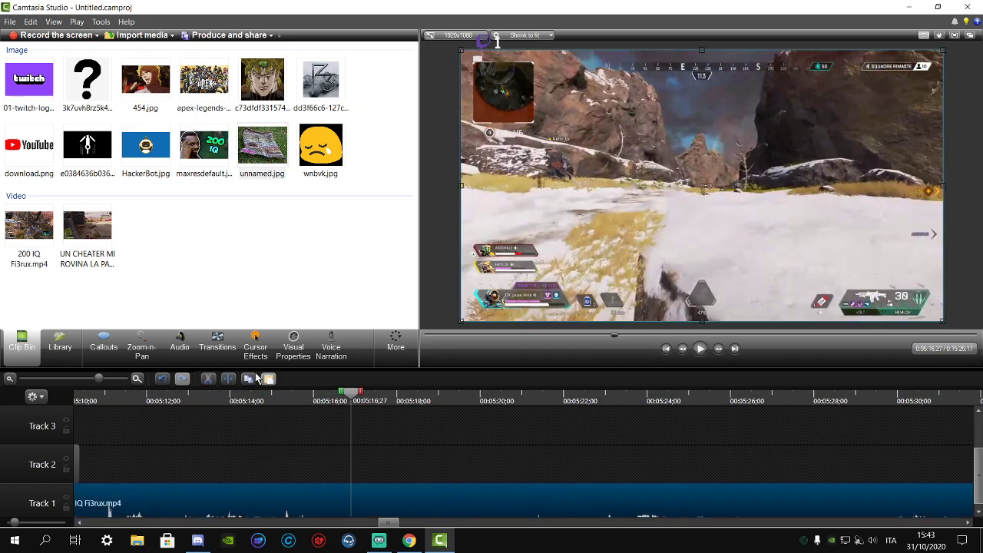
pyautogui.click(228, 379)
pyautogui.click(699, 349)
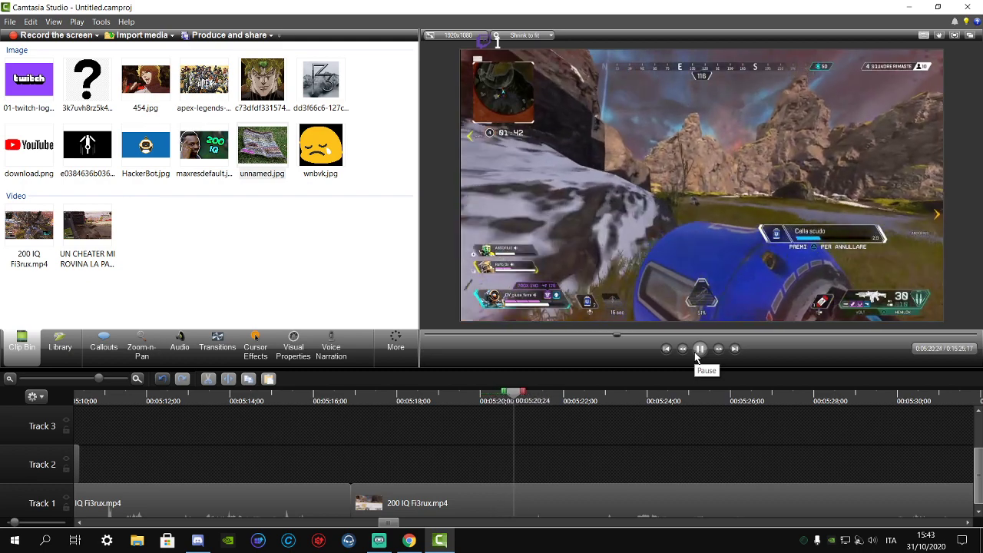
pyautogui.click(10, 22)
pyautogui.click(31, 72)
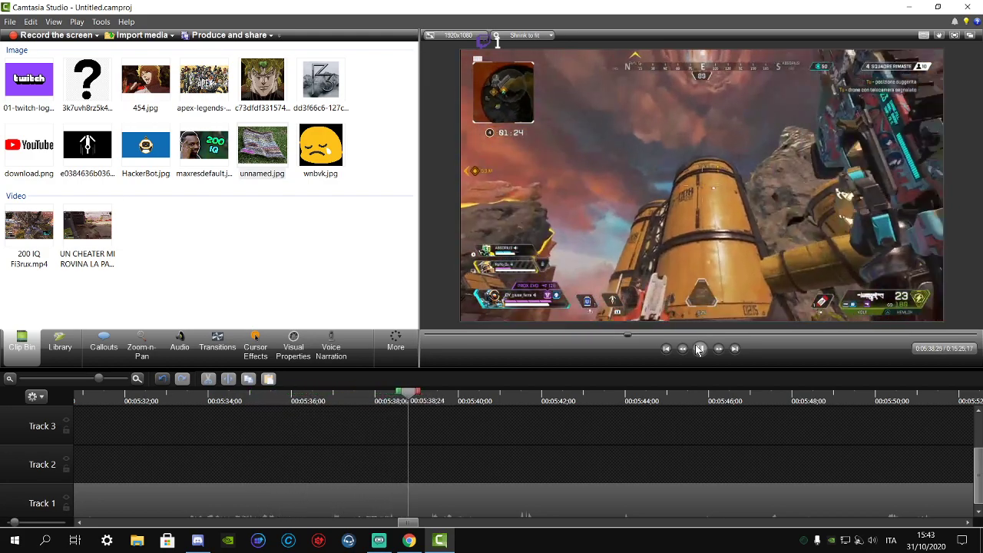
# - Split the Track 1 clip at 0:05:35;16 and delete the segment between 0:05:16;27 and this split
pyautogui.click(702, 350)
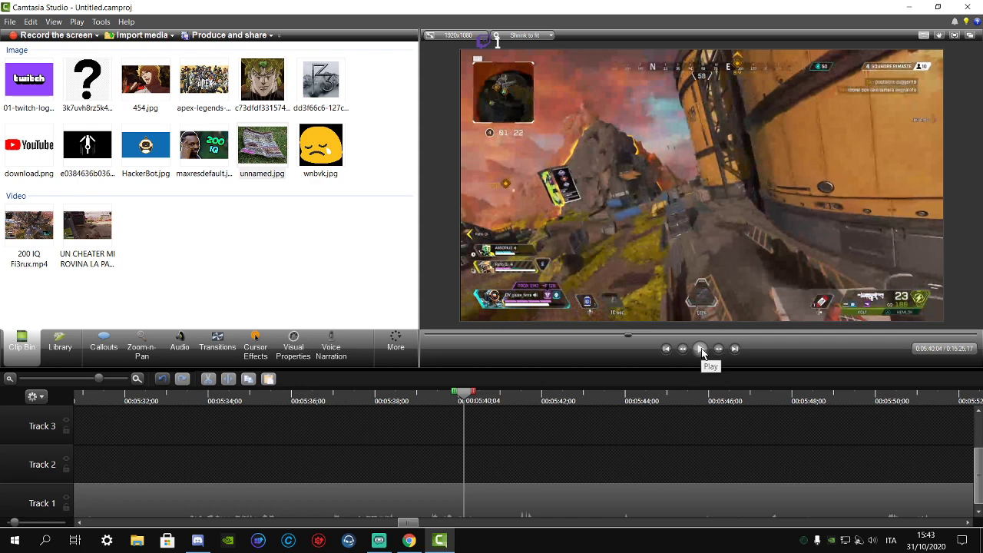
pyautogui.moveTo(384, 402); pyautogui.dragTo(273, 408)
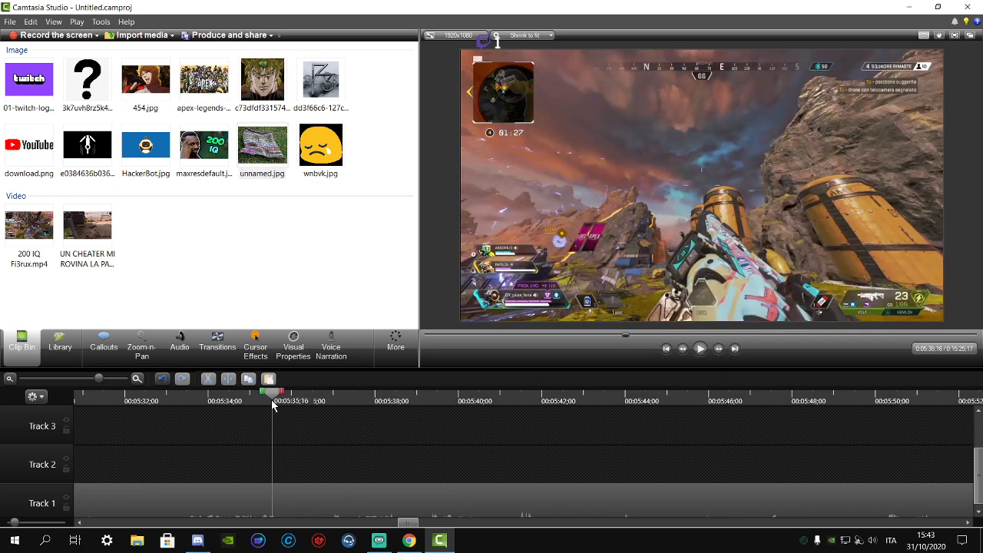
pyautogui.click(334, 486)
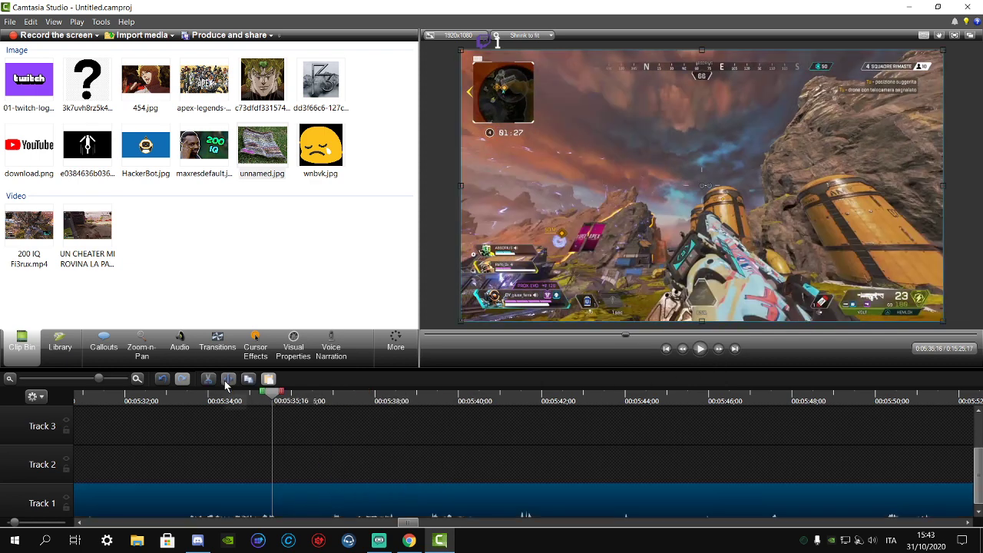
pyautogui.click(228, 379)
pyautogui.rightClick(219, 496)
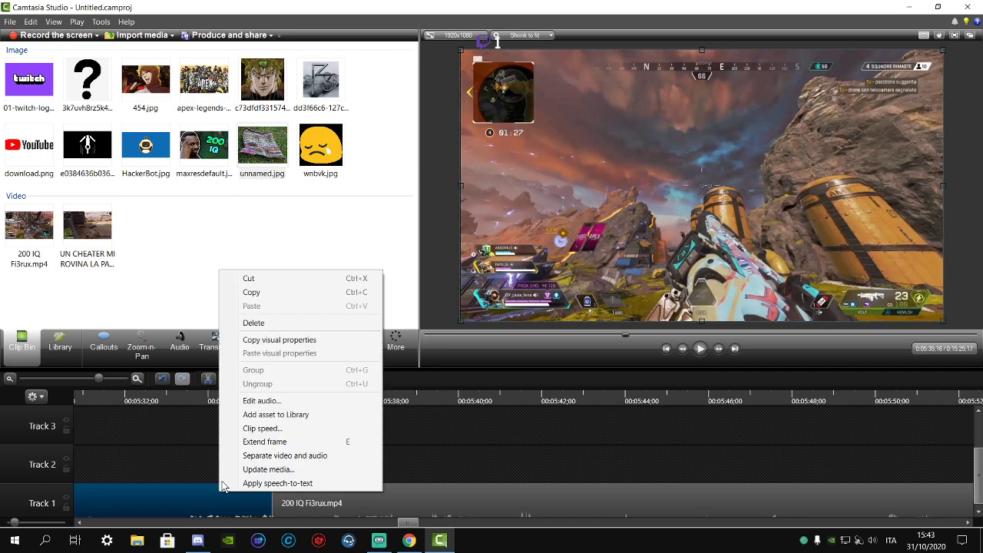
pyautogui.click(265, 319)
# - Move the remaining Track 1 clip against the previous one to close the gap and add a Gradient wipe transition between them
pyautogui.moveTo(329, 511); pyautogui.dragTo(4, 531)
pyautogui.hscroll(-3, 492, 461)
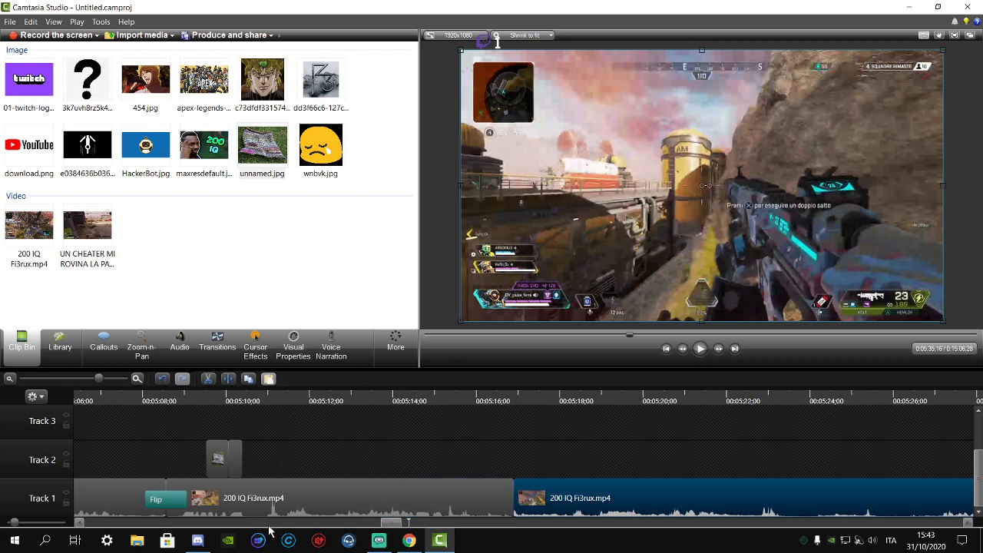
pyautogui.click(216, 358)
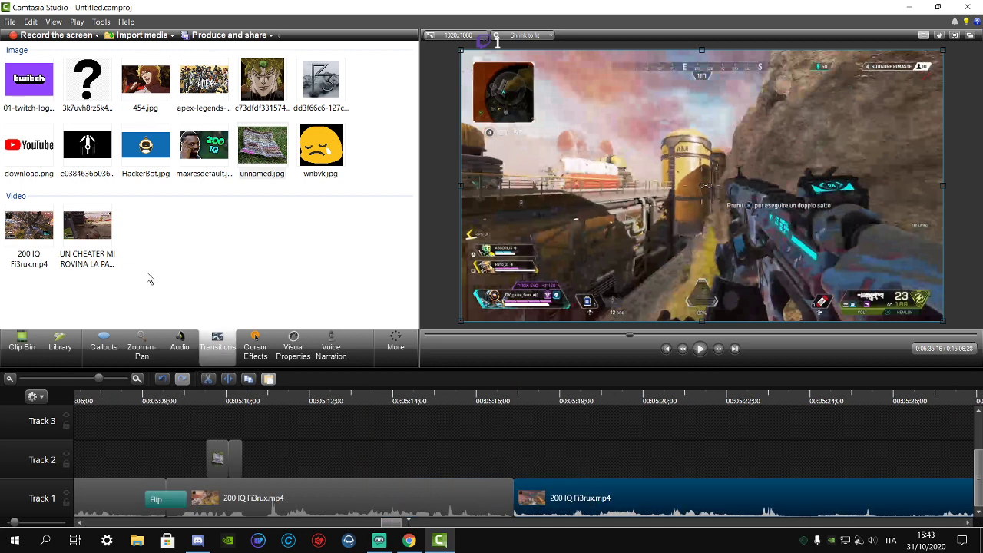
pyautogui.moveTo(197, 201); pyautogui.dragTo(491, 497)
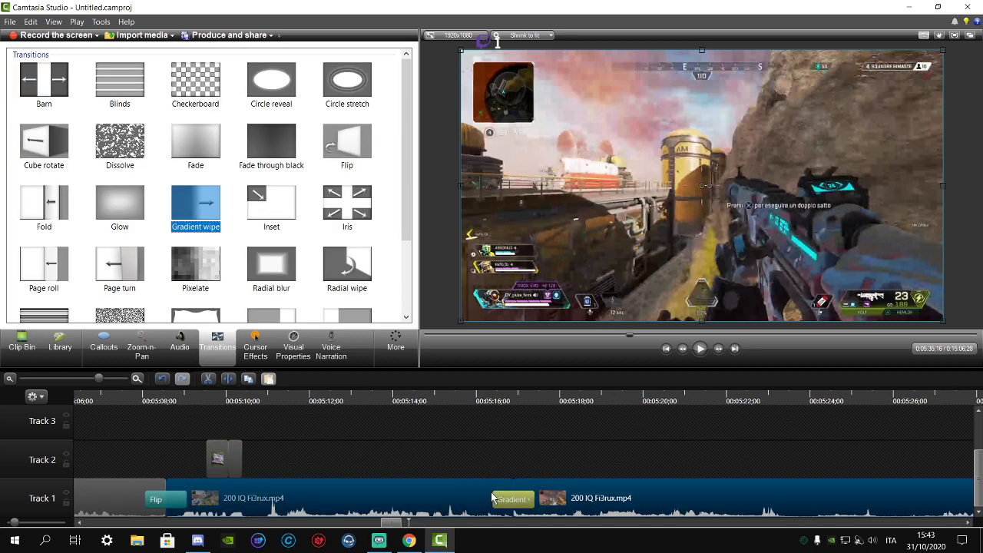
# - Save the project and scrub through the footage after the Gradient wipe transition to 0:05:25;19
pyautogui.click(9, 21)
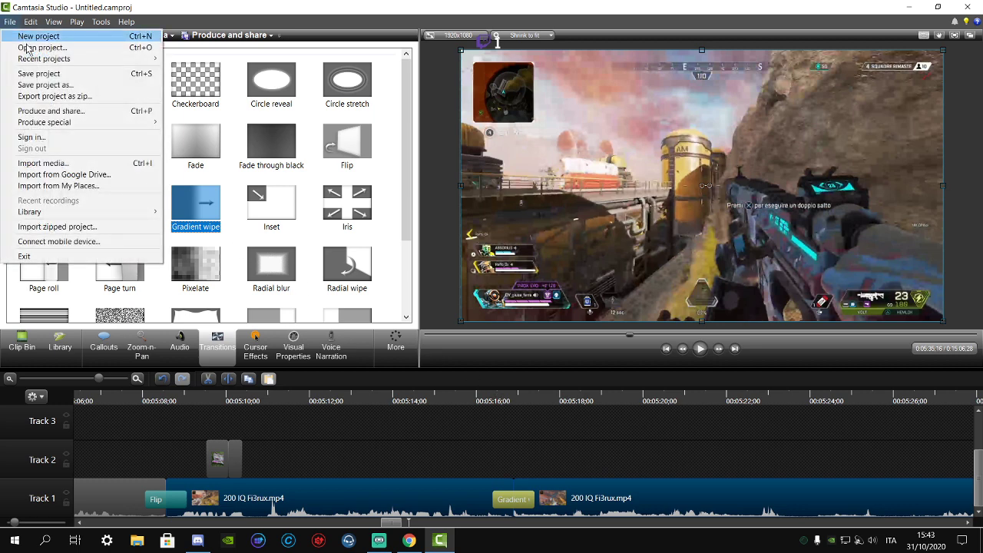
pyautogui.click(34, 72)
pyautogui.click(527, 421)
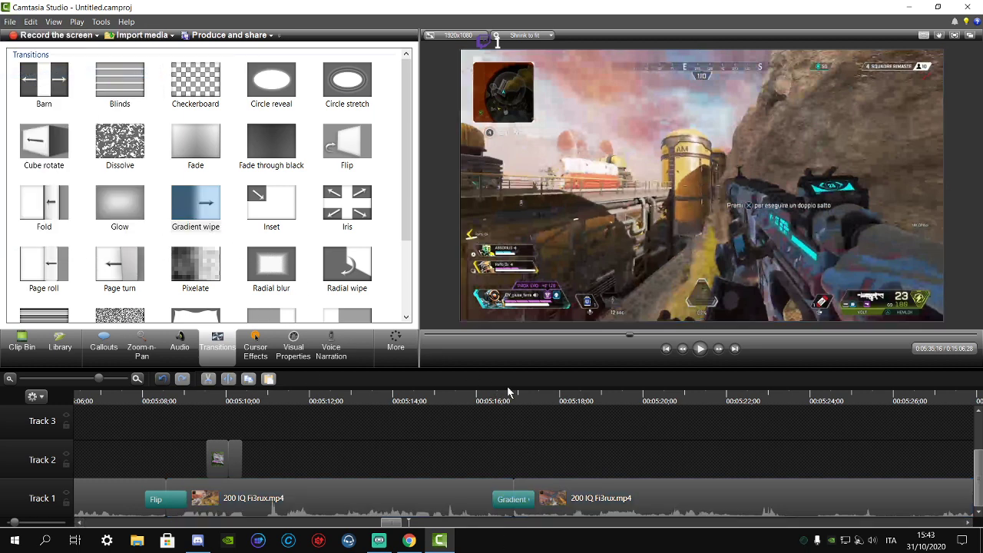
pyautogui.moveTo(514, 396); pyautogui.dragTo(586, 396)
pyautogui.click(28, 336)
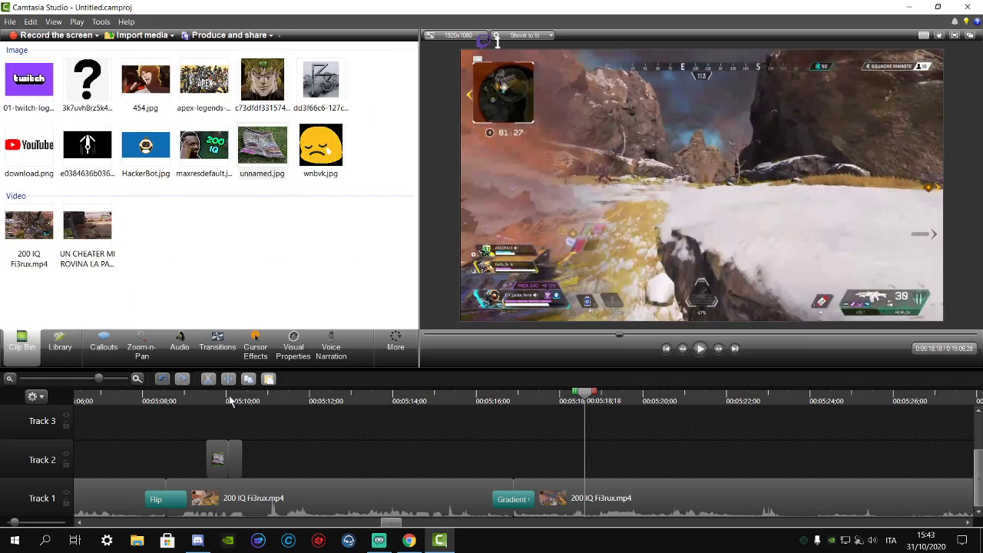
pyautogui.moveTo(651, 395); pyautogui.dragTo(882, 395)
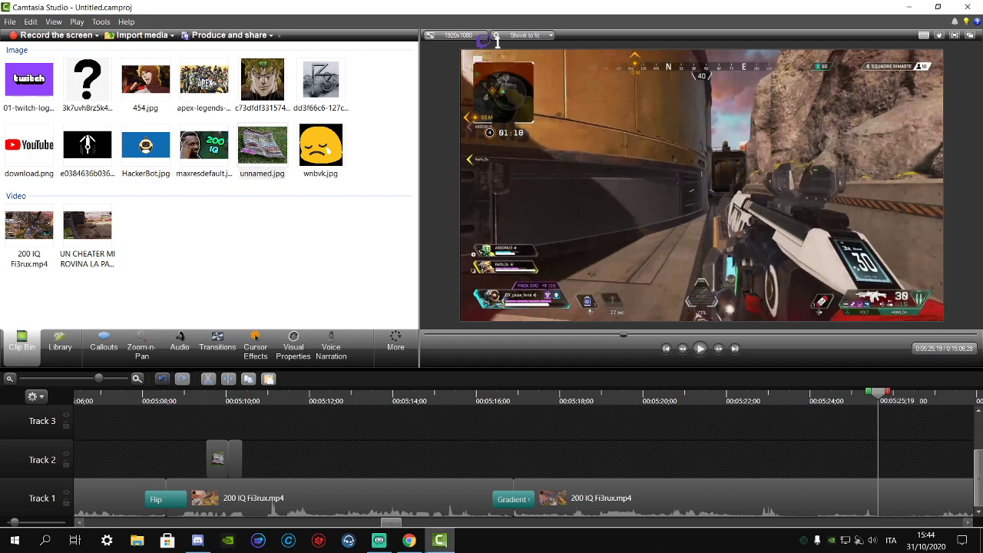
# - Switch to Streamlabs OBS, shift the "Numero di spettatori" source up and left in the scene, and return to Camtasia Studio
pyautogui.moveTo(376, 543)
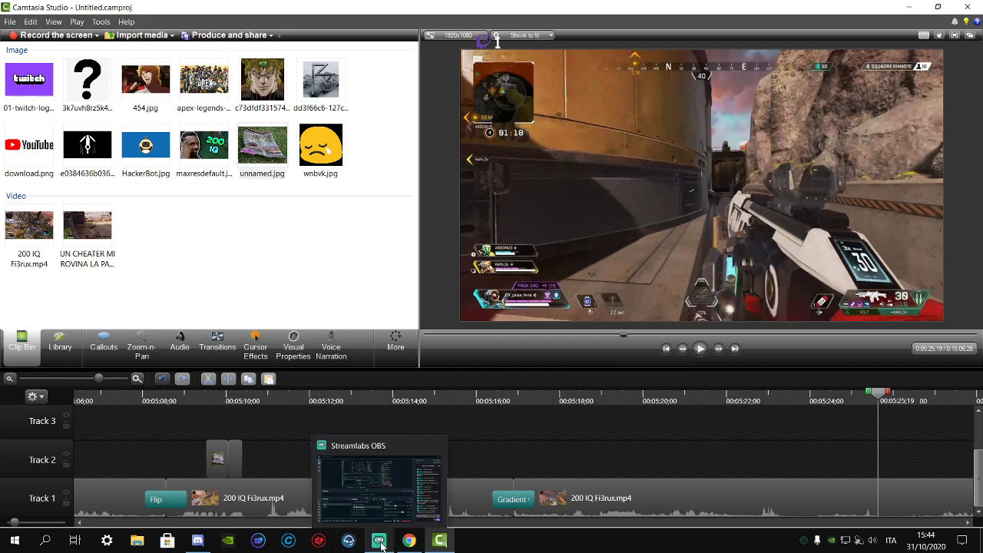
pyautogui.click(379, 542)
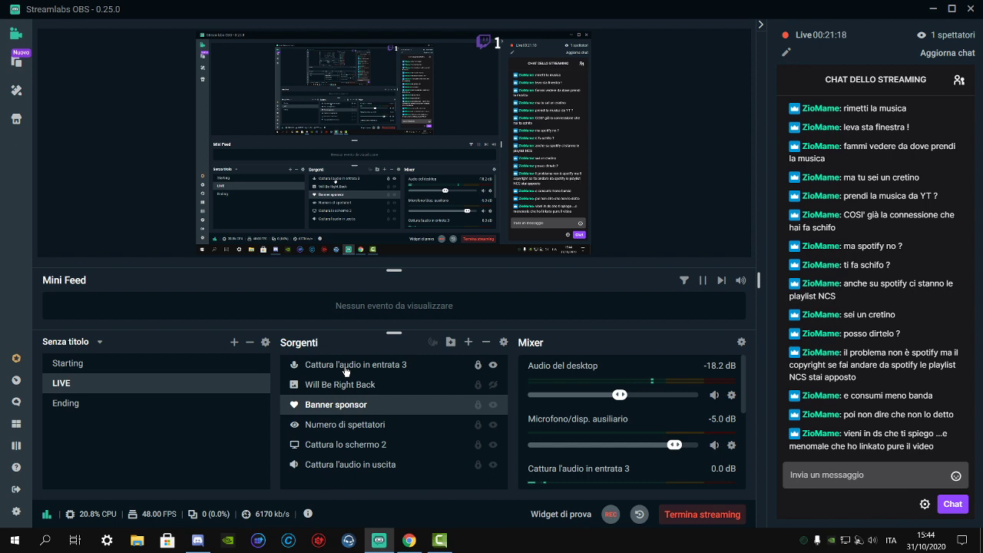
pyautogui.click(355, 432)
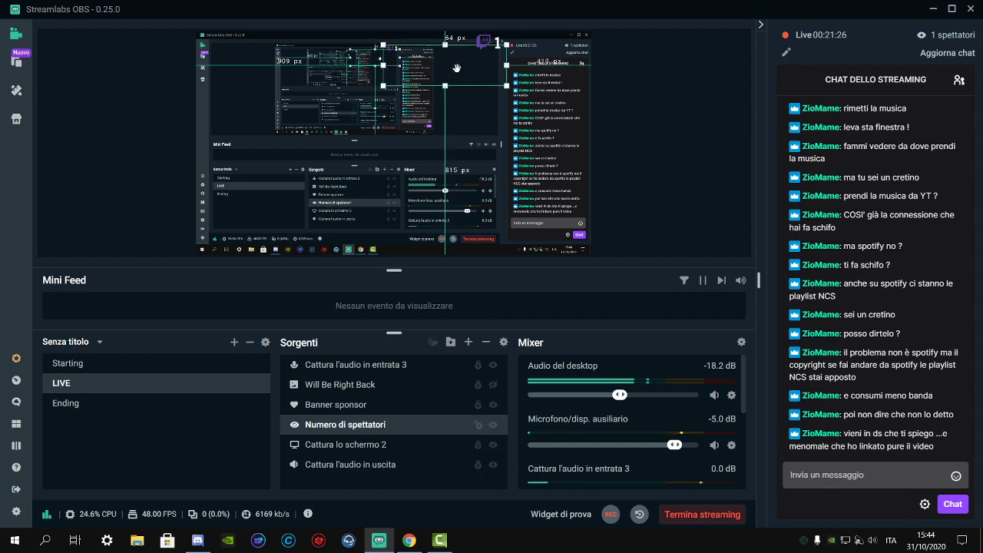
pyautogui.moveTo(457, 70); pyautogui.dragTo(445, 69)
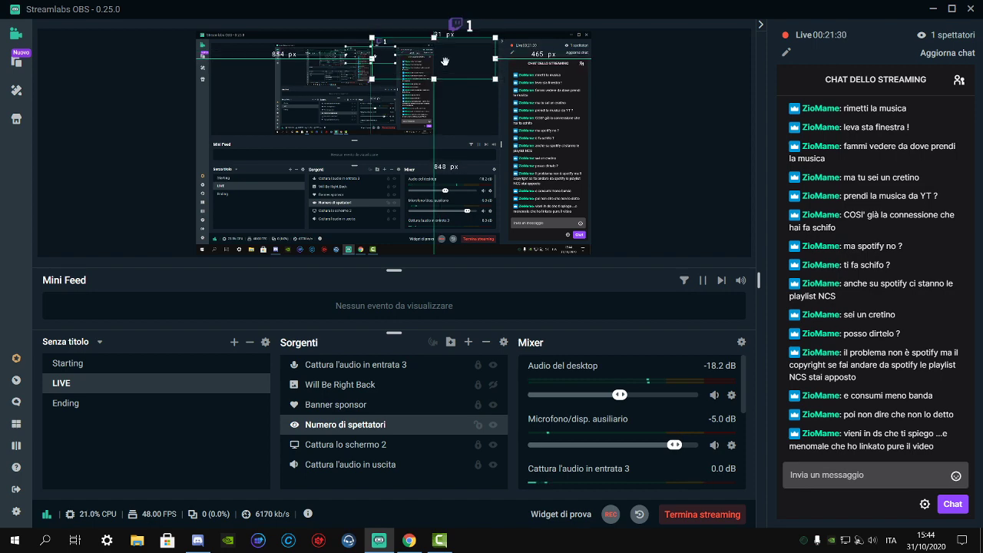
pyautogui.click(932, 8)
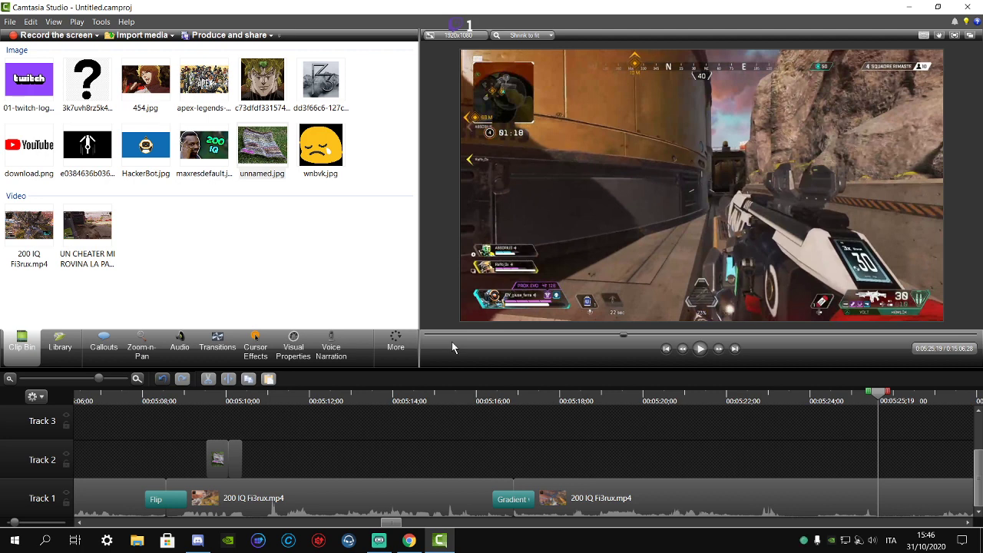
# - Review the Track 1 footage from 0:05:23;21 up to 0:05:30;04
pyautogui.click(569, 401)
pyautogui.moveTo(569, 407); pyautogui.dragTo(798, 411)
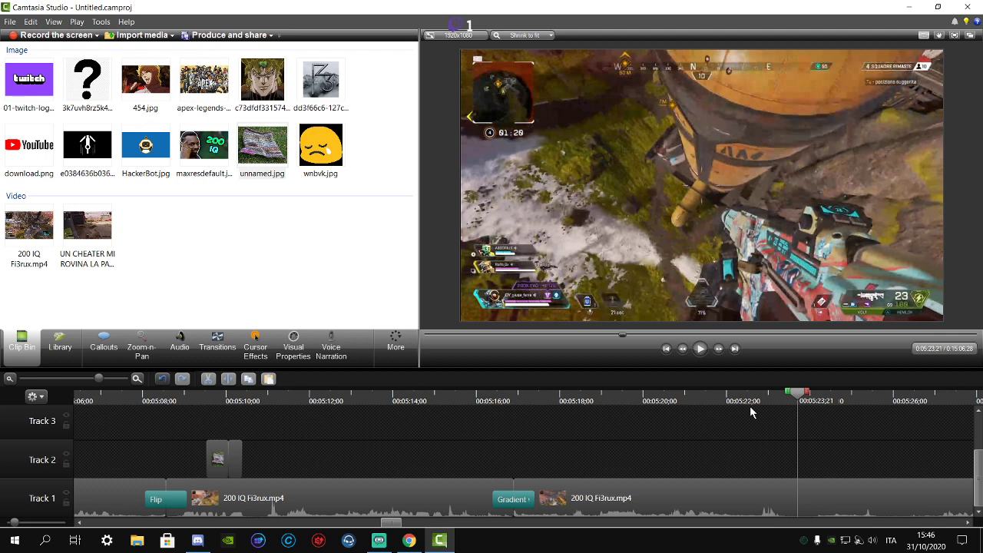
pyautogui.click(699, 349)
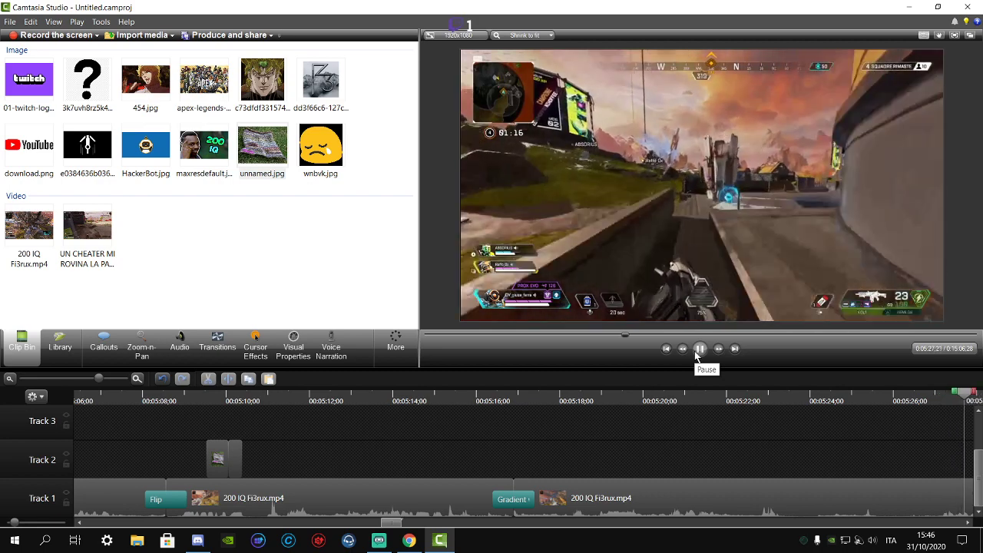
pyautogui.click(699, 350)
pyautogui.moveTo(107, 396); pyautogui.dragTo(798, 408)
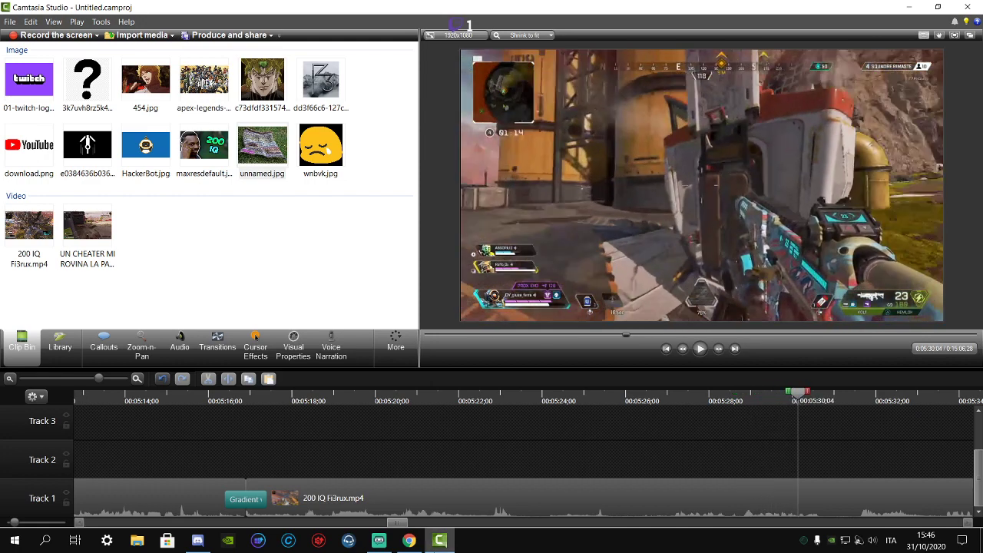
# - Switch to Streamlabs OBS, send the zerodu10k emote twice in the stream chat, and return to Camtasia Studio
pyautogui.click(388, 546)
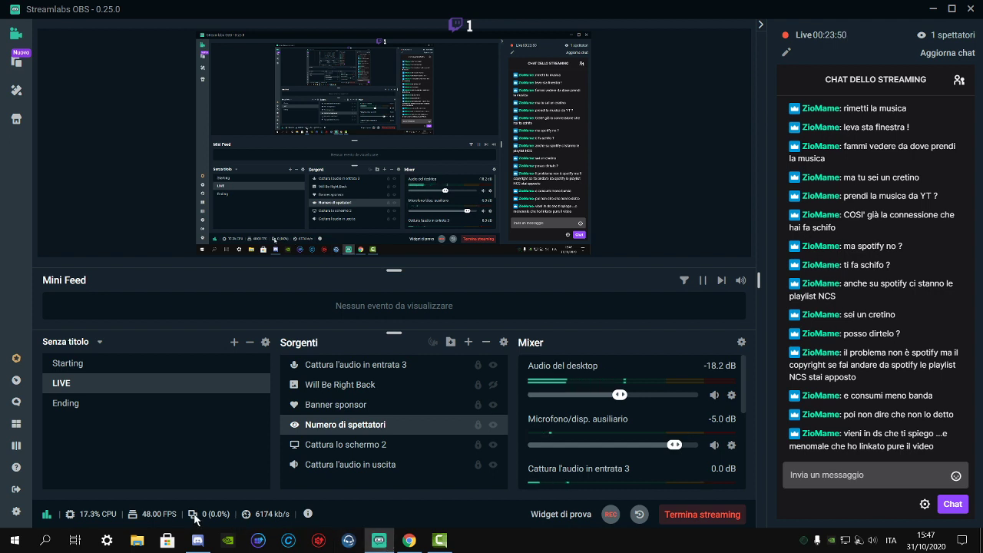
pyautogui.click(448, 542)
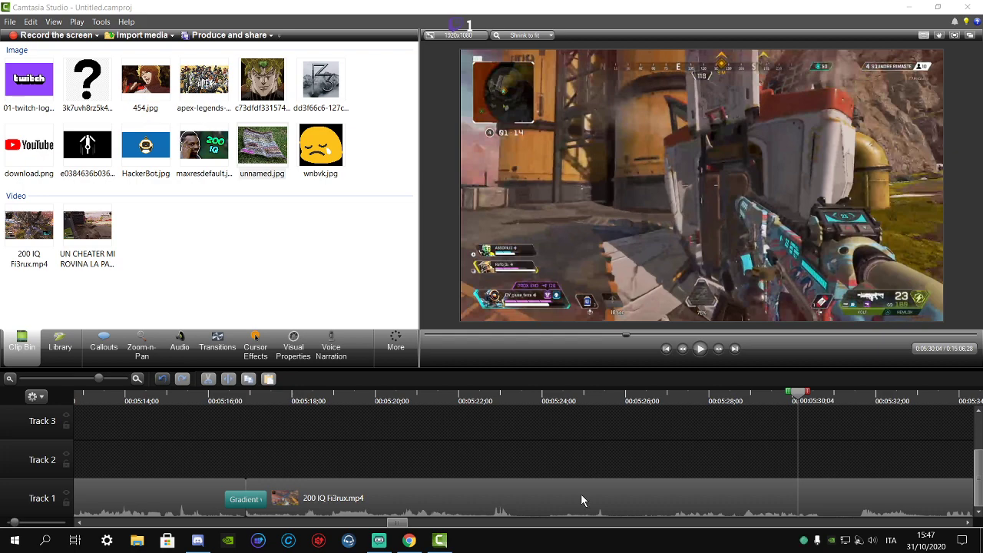
pyautogui.click(379, 540)
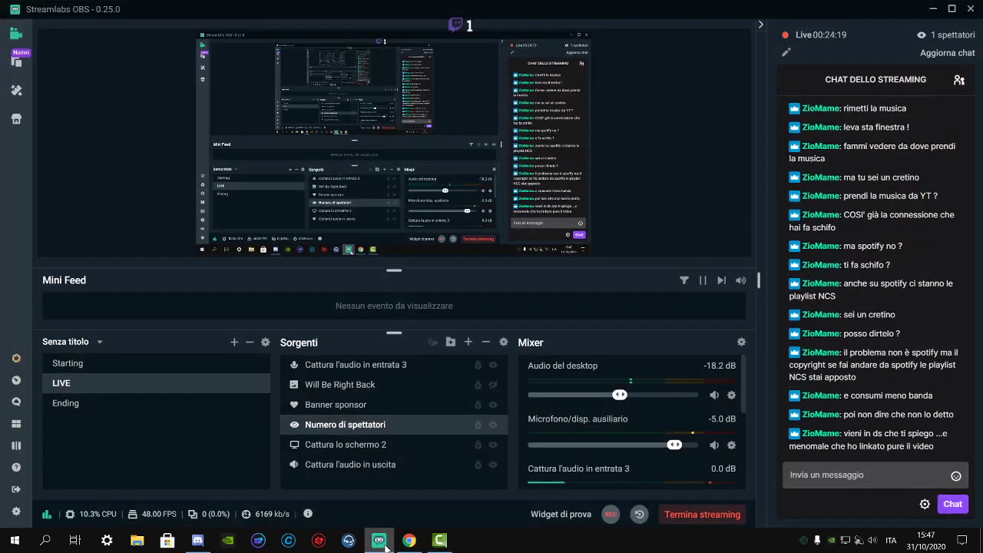
pyautogui.click(799, 477)
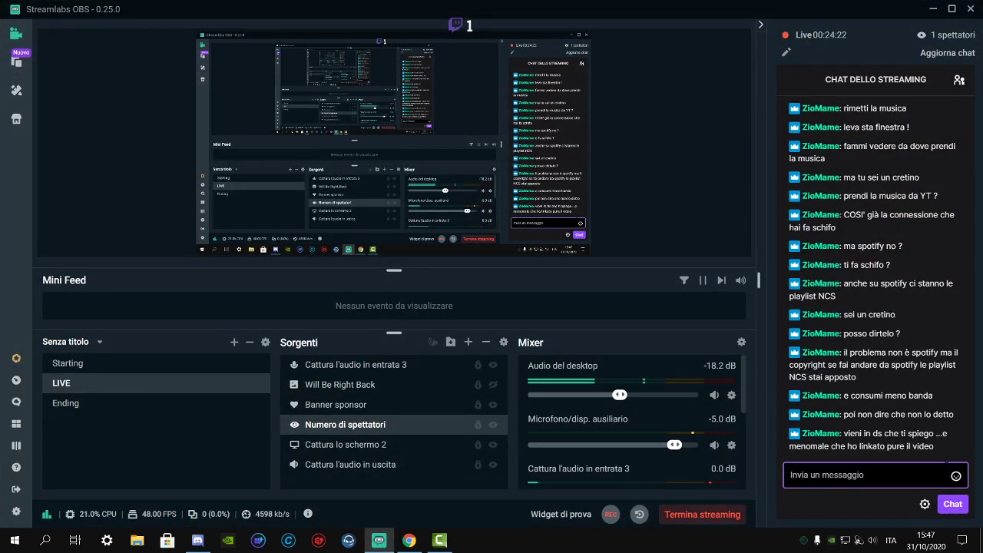
pyautogui.click(957, 477)
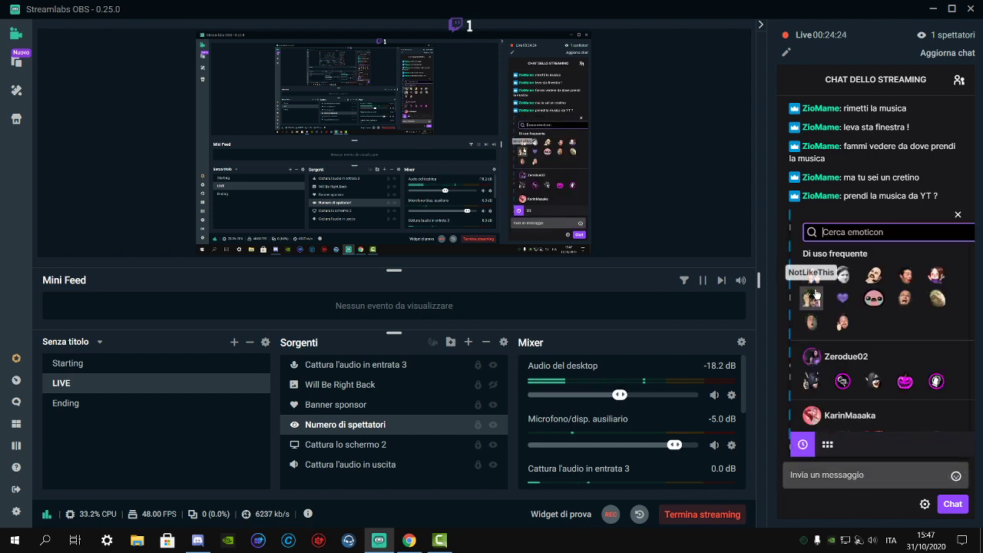
pyautogui.click(812, 382)
pyautogui.click(812, 381)
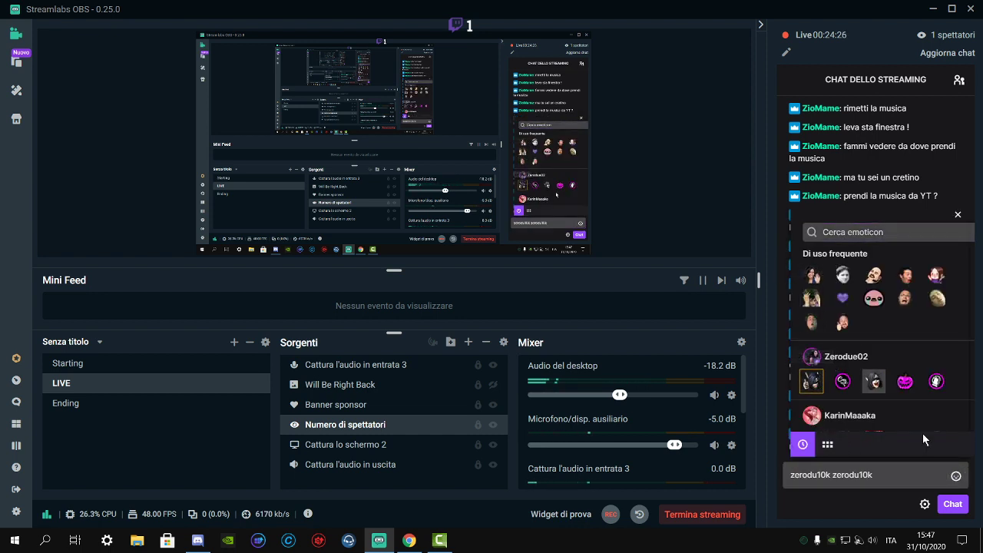
pyautogui.click(952, 504)
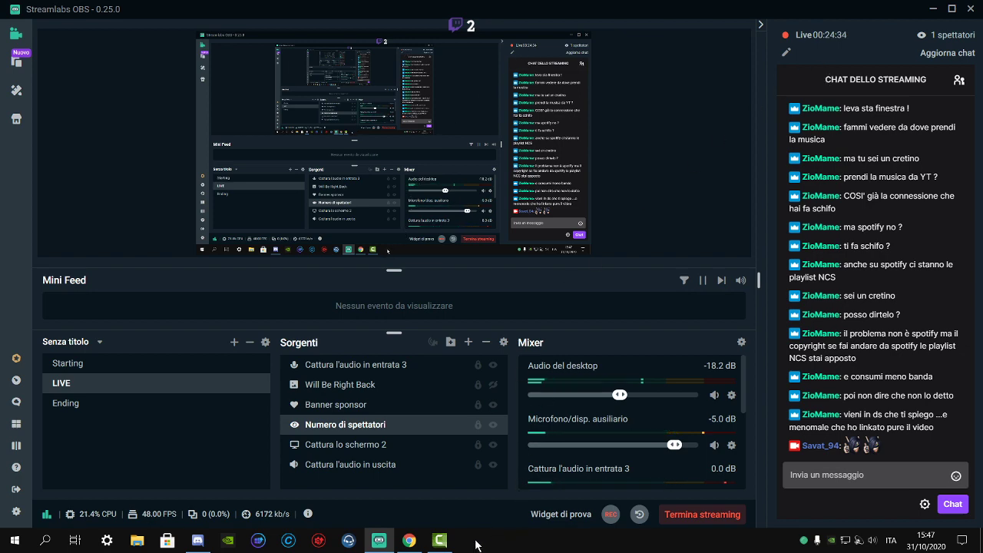
pyautogui.moveTo(440, 540)
pyautogui.click(442, 505)
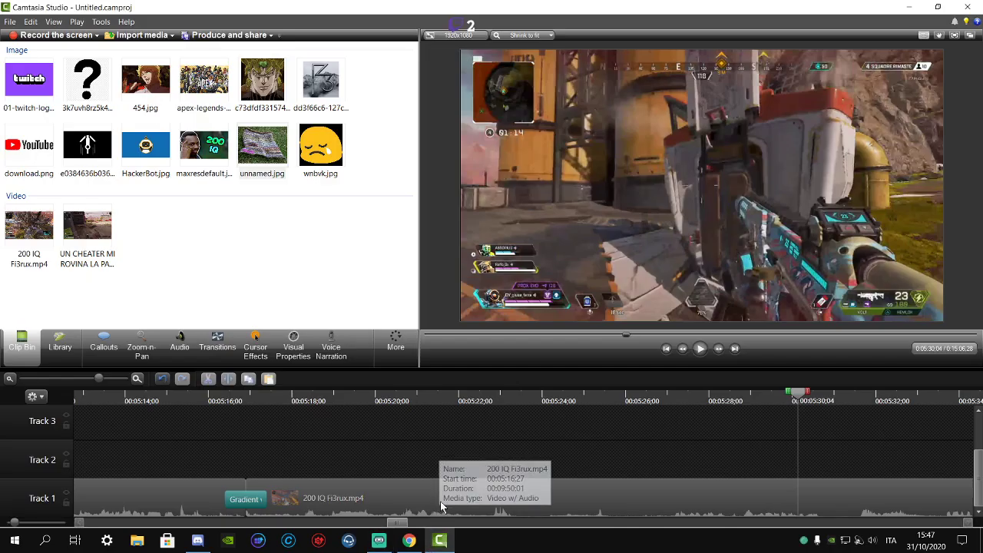
# - Play the Track 1 footage from 0:05:30;04 and pause it at 0:05:35;12
pyautogui.click(699, 350)
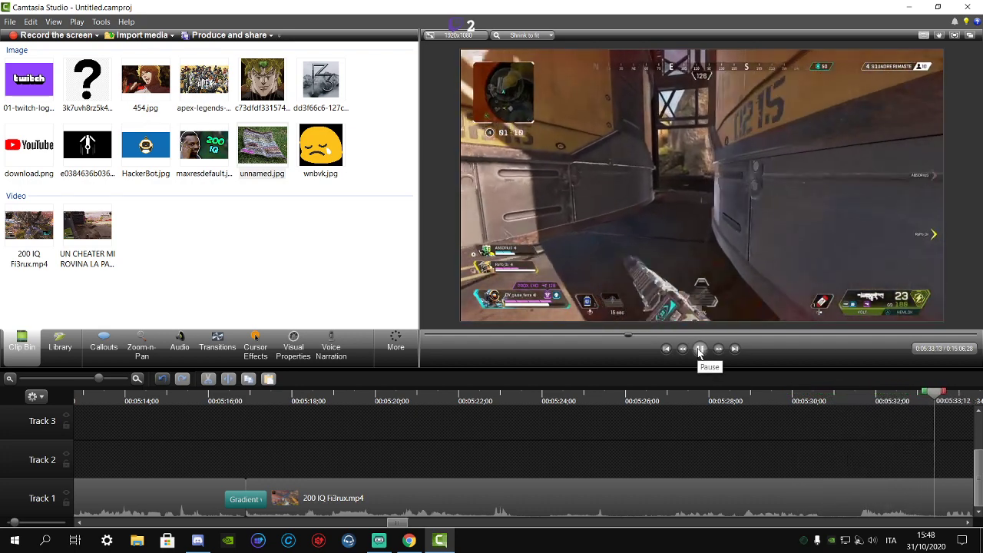
pyautogui.click(700, 349)
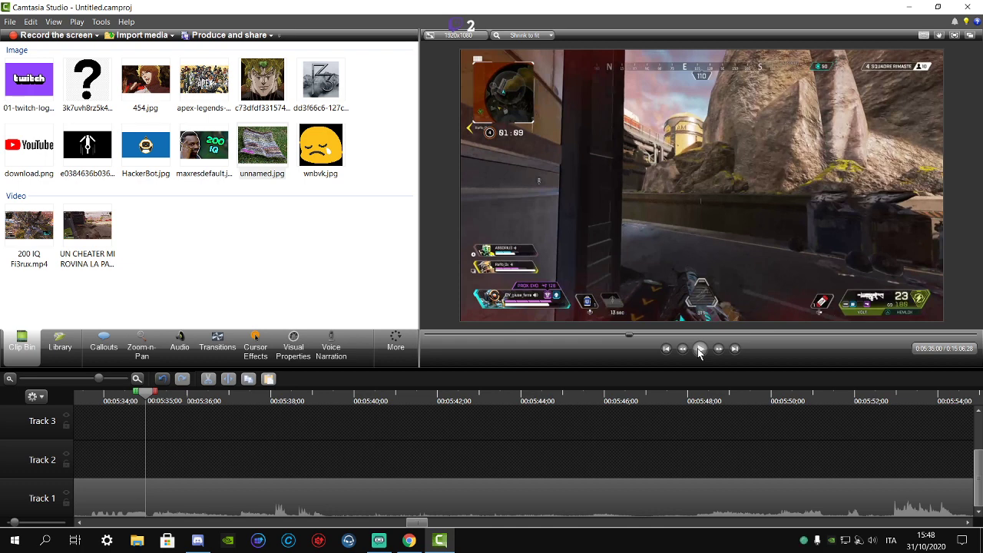
pyautogui.click(700, 350)
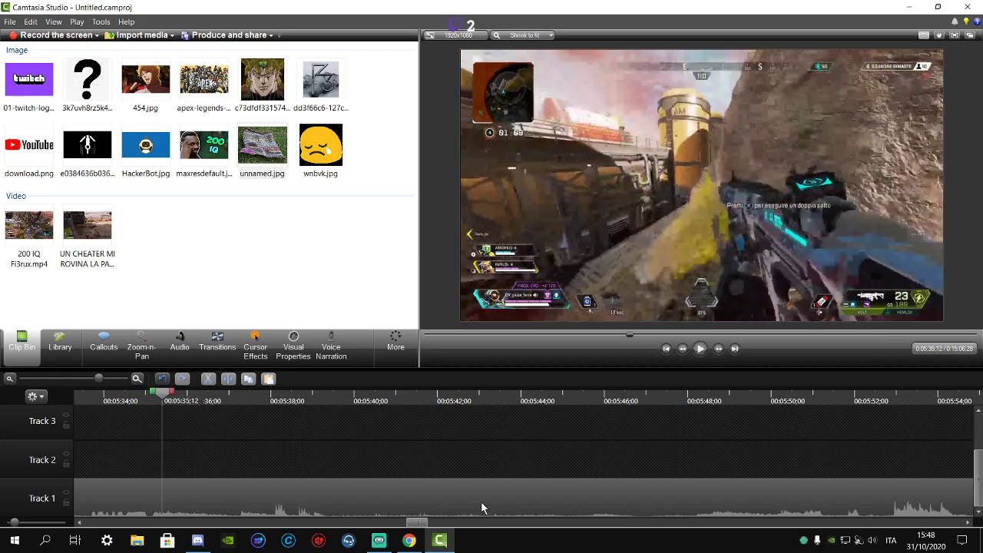
# - Switch to Chrome, start the Jaezin Sonic Boom (Guile Theme) remix from the YouTube playlist, and return to Camtasia Studio
pyautogui.moveTo(408, 540)
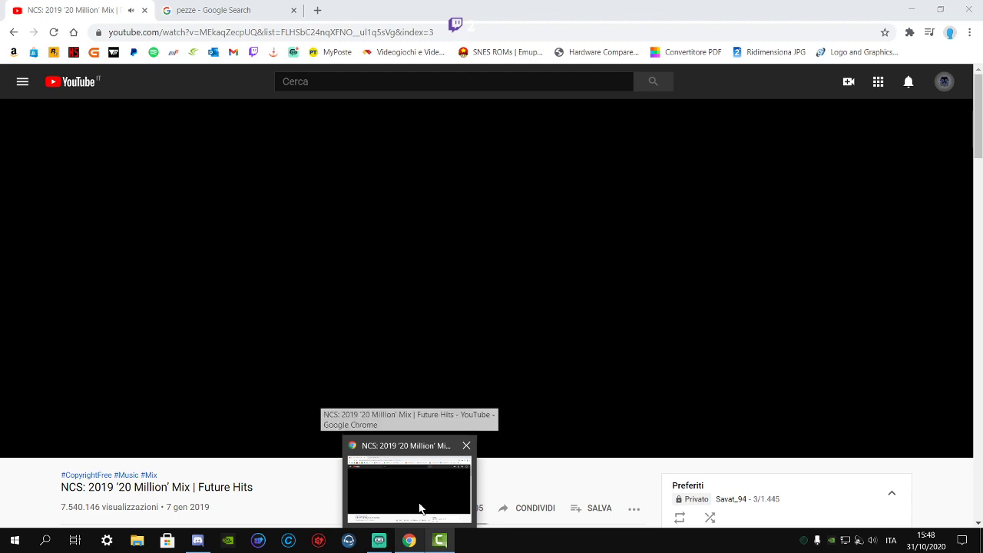
pyautogui.click(420, 508)
pyautogui.scroll(-3, 529, 485)
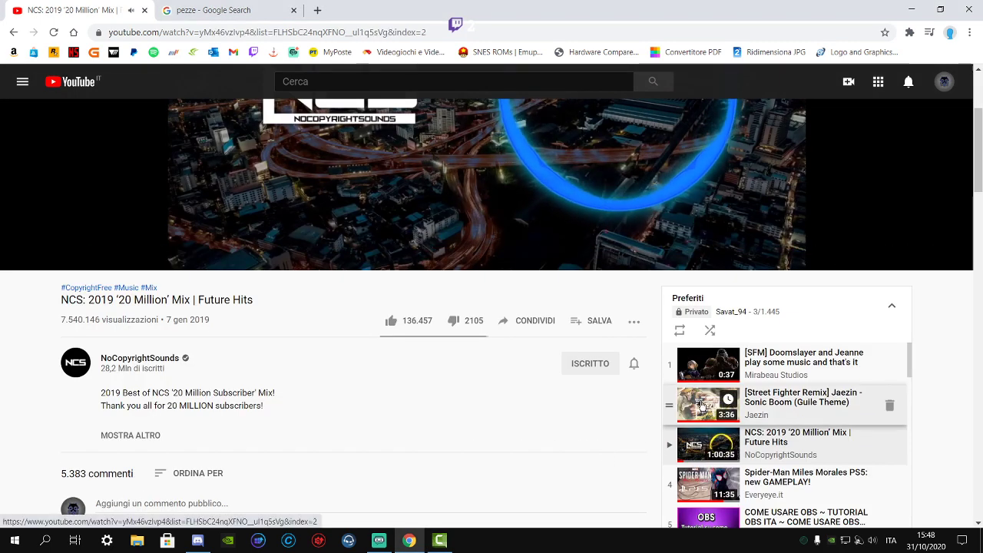
pyautogui.click(701, 405)
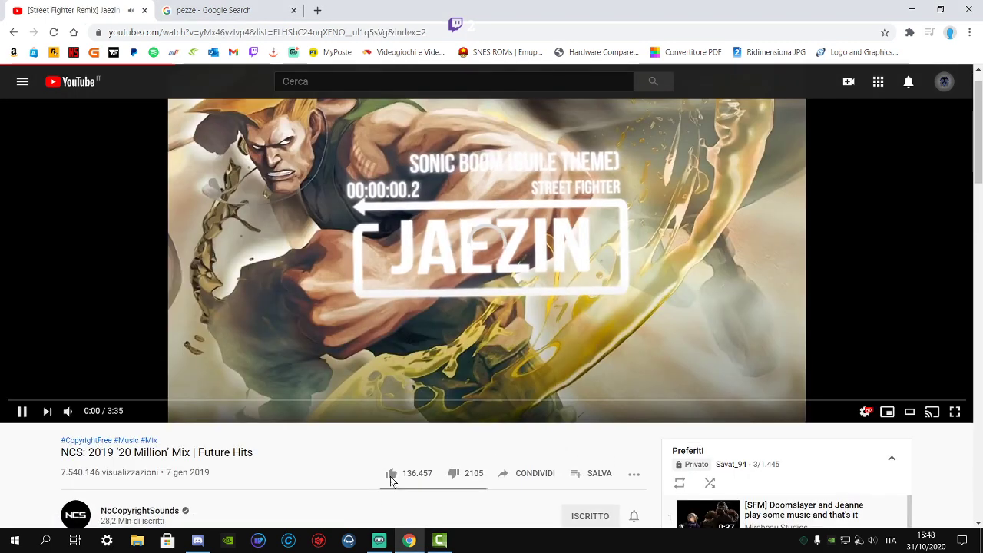
pyautogui.click(440, 540)
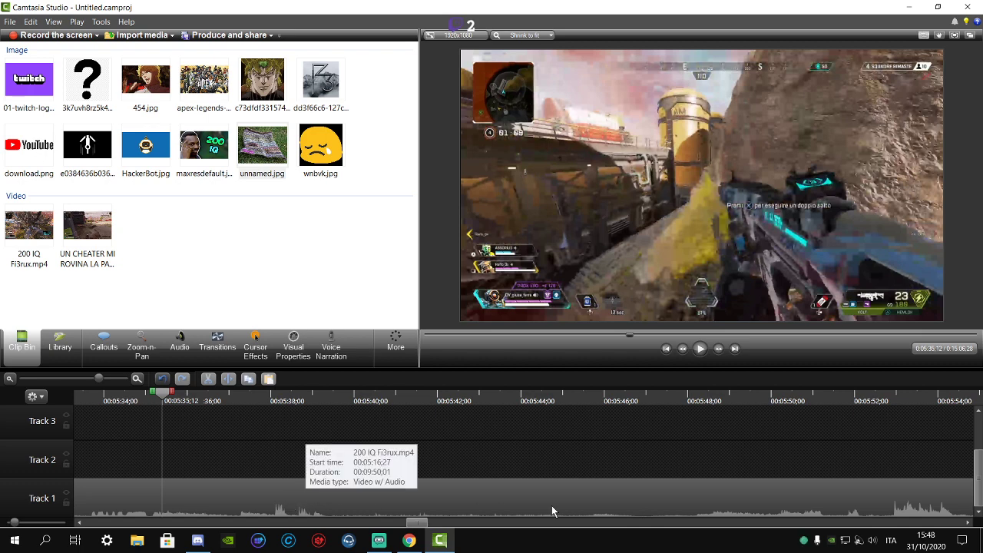
# - Play the footage up to 0:05:38;14, scrub back to about 0:05:23, and bring the playhead to 0:05:27;02
pyautogui.click(700, 350)
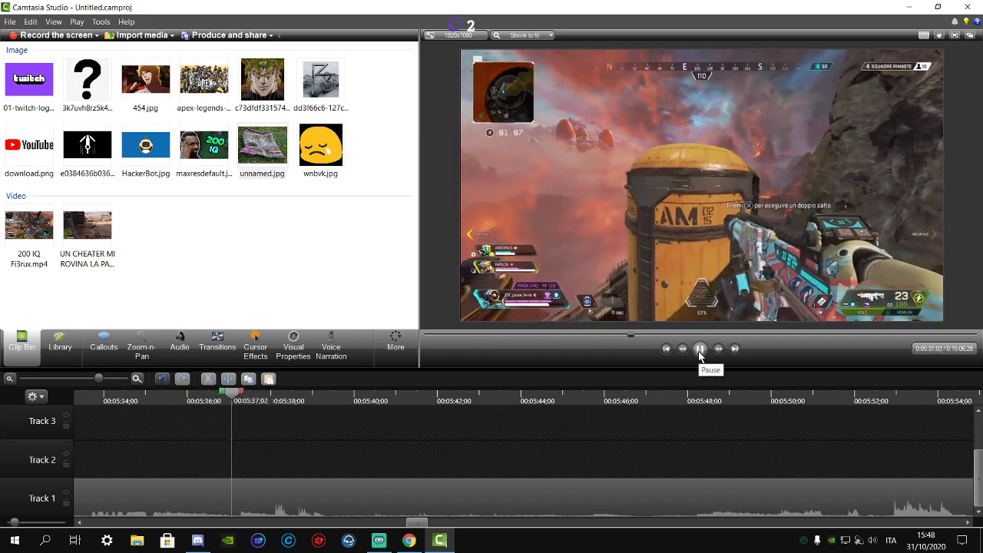
pyautogui.click(700, 350)
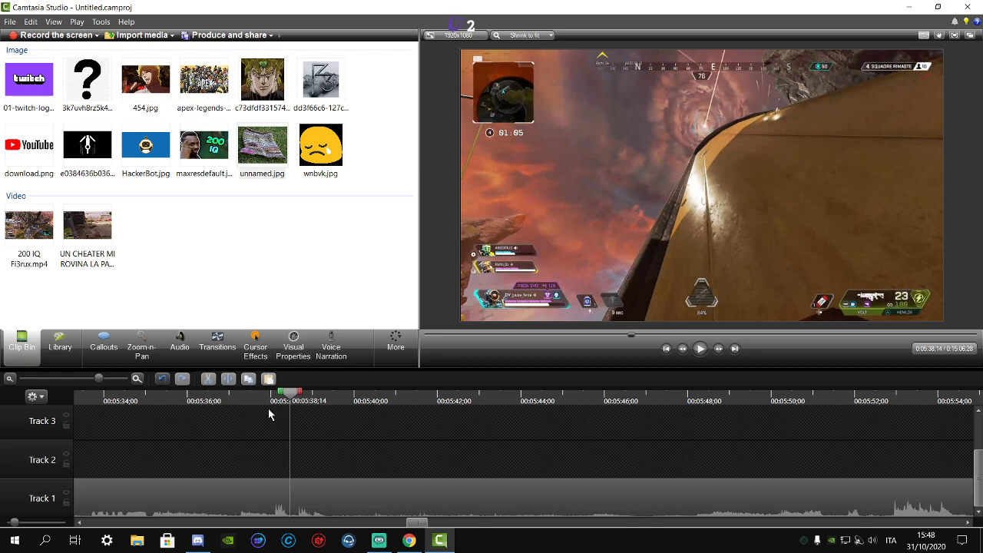
pyautogui.click(253, 394)
pyautogui.click(265, 395)
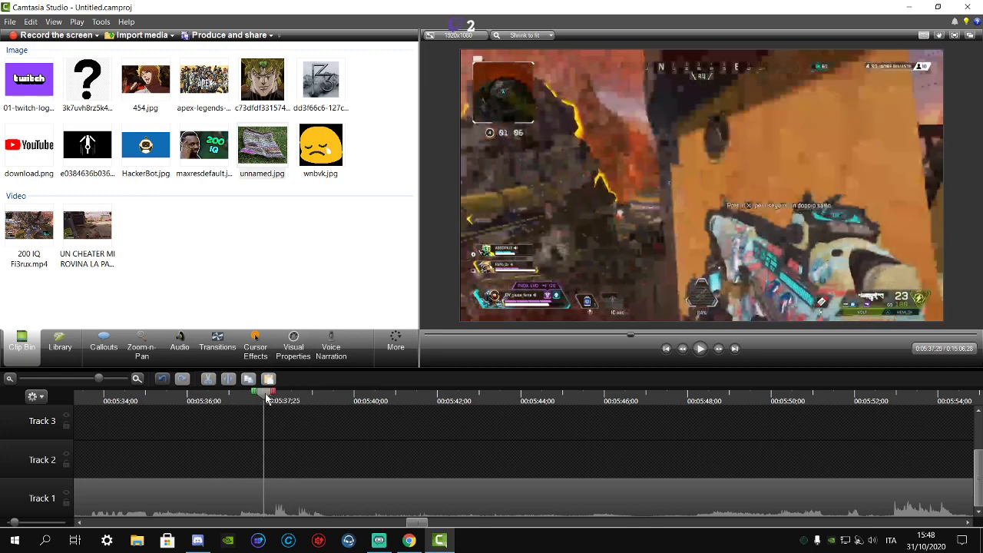
pyautogui.moveTo(266, 397); pyautogui.dragTo(157, 407)
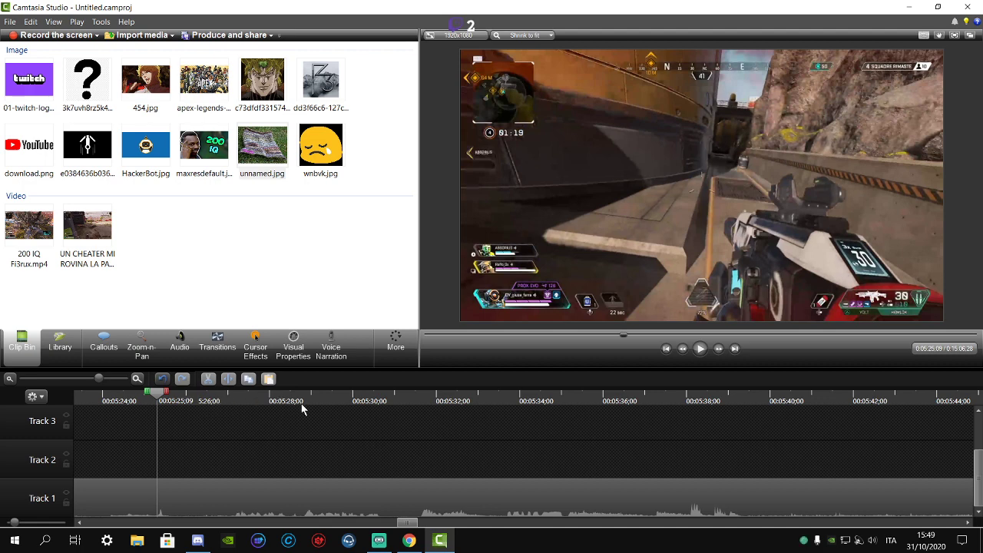
pyautogui.moveTo(186, 400); pyautogui.dragTo(273, 404)
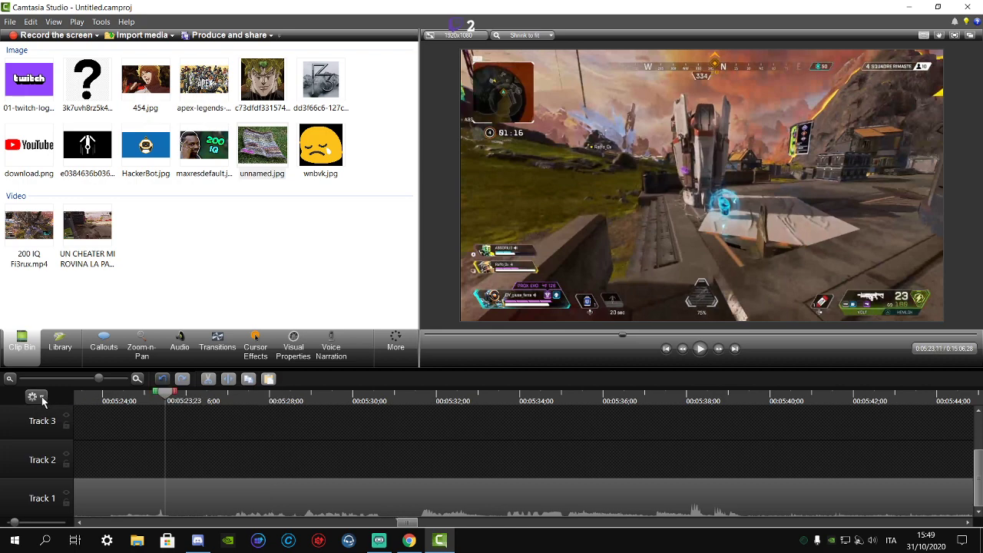
pyautogui.moveTo(165, 400); pyautogui.dragTo(406, 425)
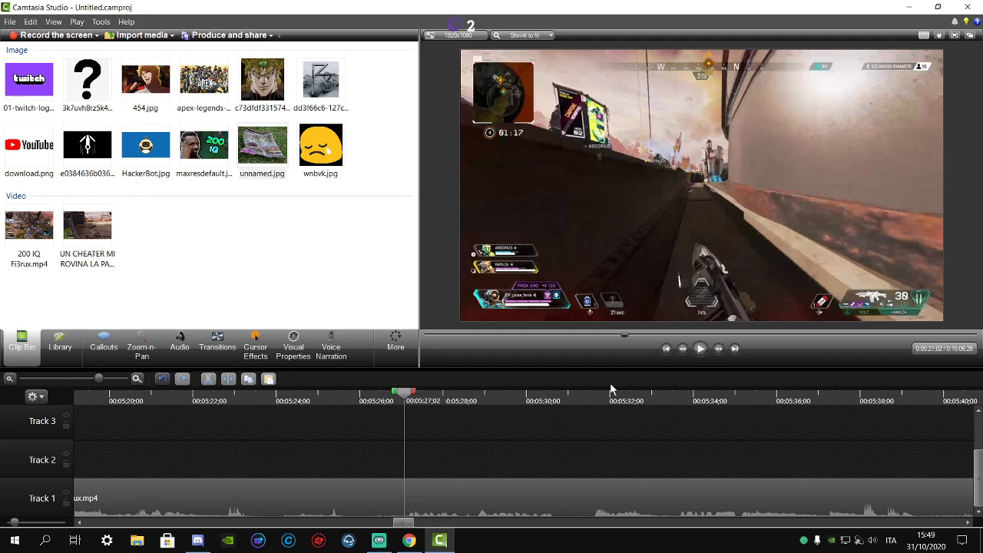
# - Review the Track 1 footage from 0:05:27;02 up to 0:05:41;20 to find a cut point
pyautogui.click(700, 352)
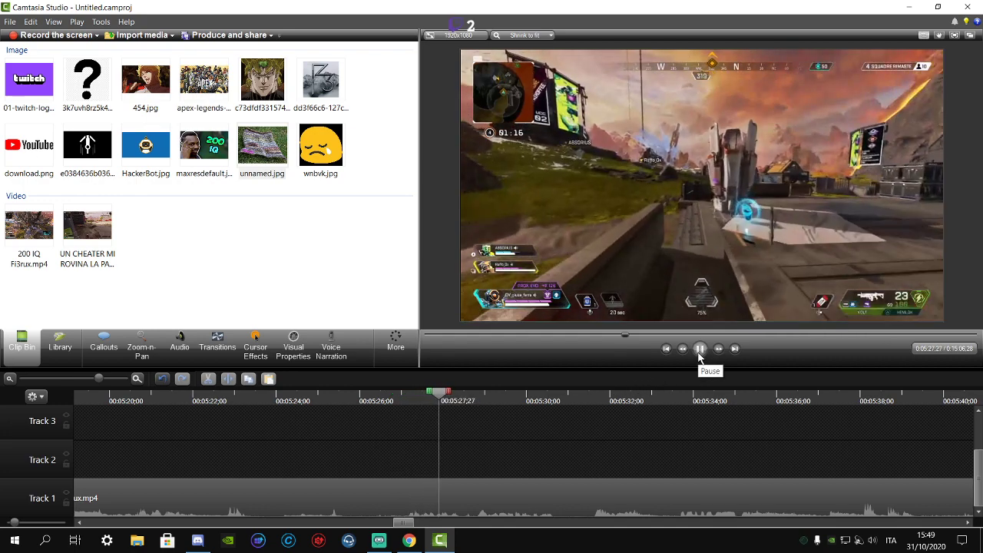
pyautogui.click(700, 349)
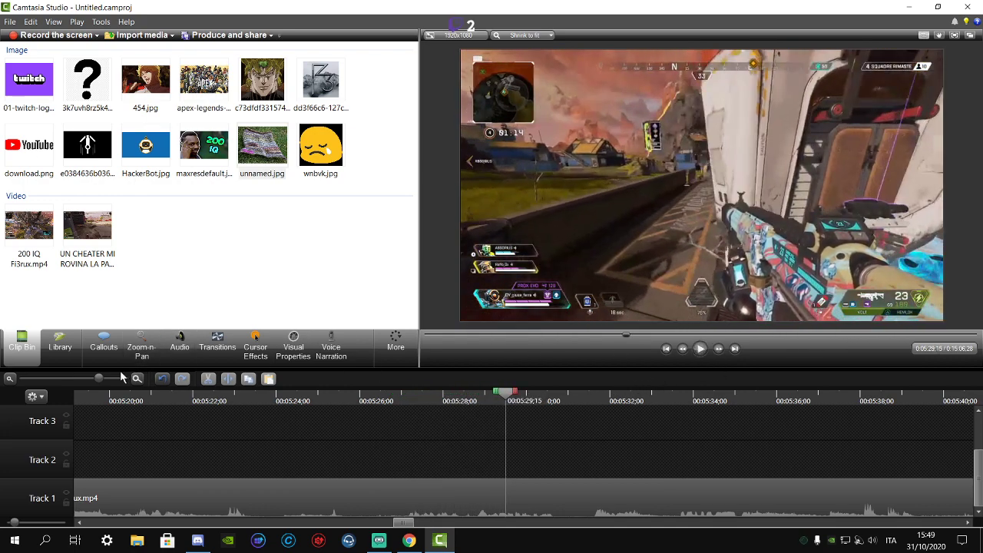
pyautogui.moveTo(98, 379); pyautogui.dragTo(91, 379)
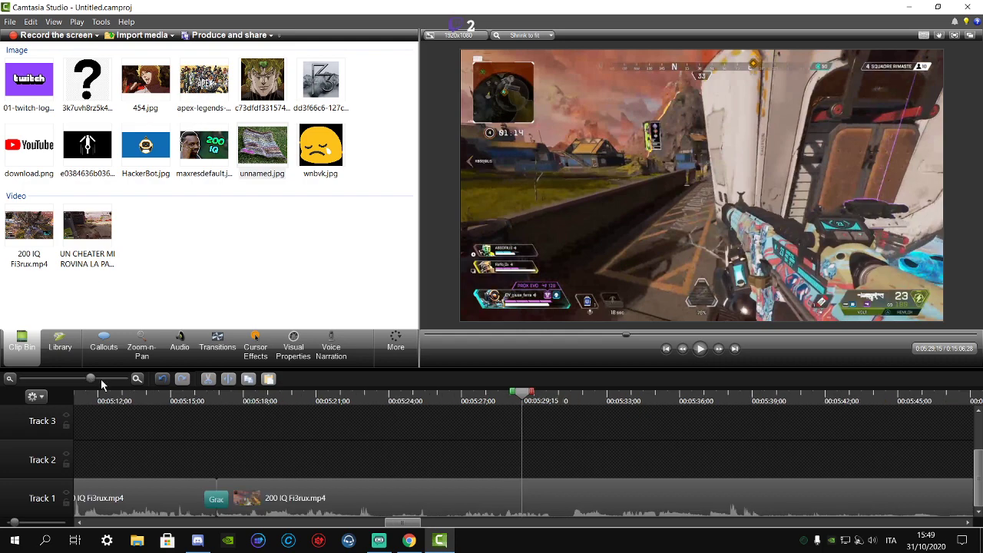
pyautogui.click(699, 351)
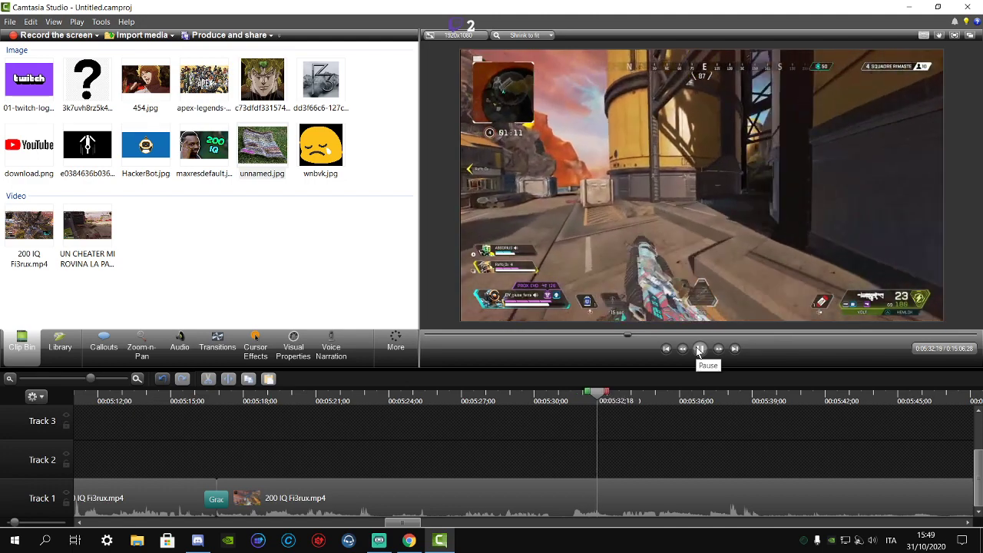
pyautogui.click(699, 350)
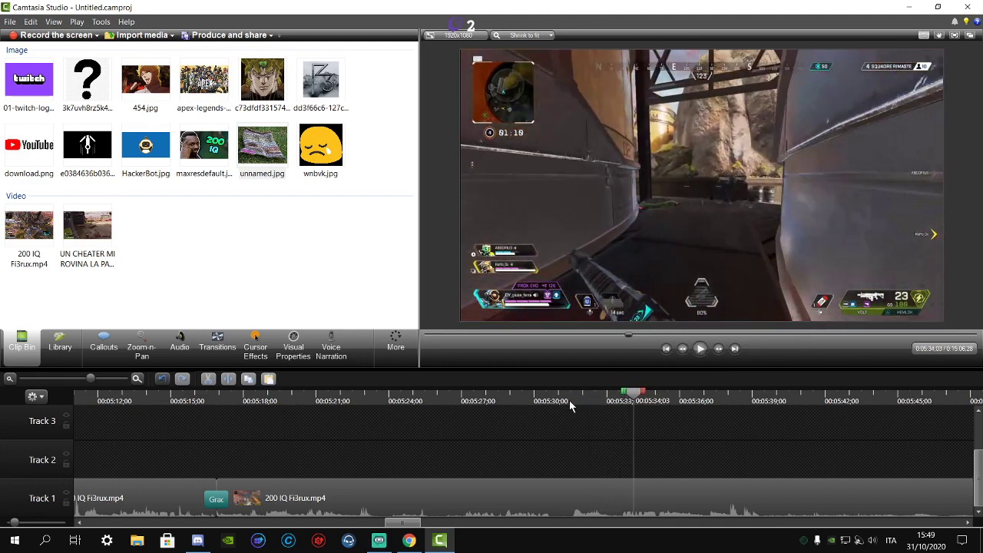
pyautogui.click(575, 400)
pyautogui.click(699, 349)
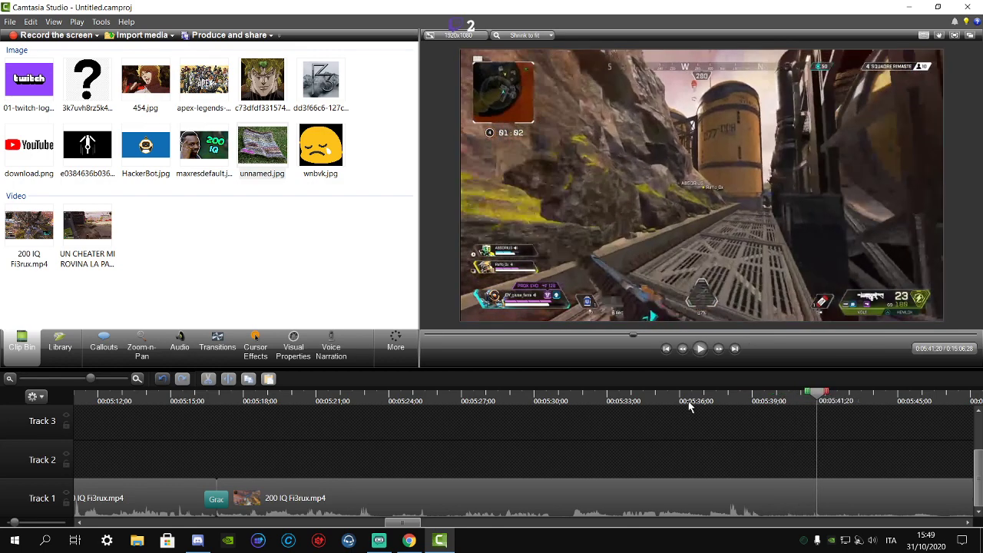
# - Split the Track 1 clip after the Gradient wipe transition at 0:05:39;26
pyautogui.moveTo(688, 401); pyautogui.dragTo(773, 407)
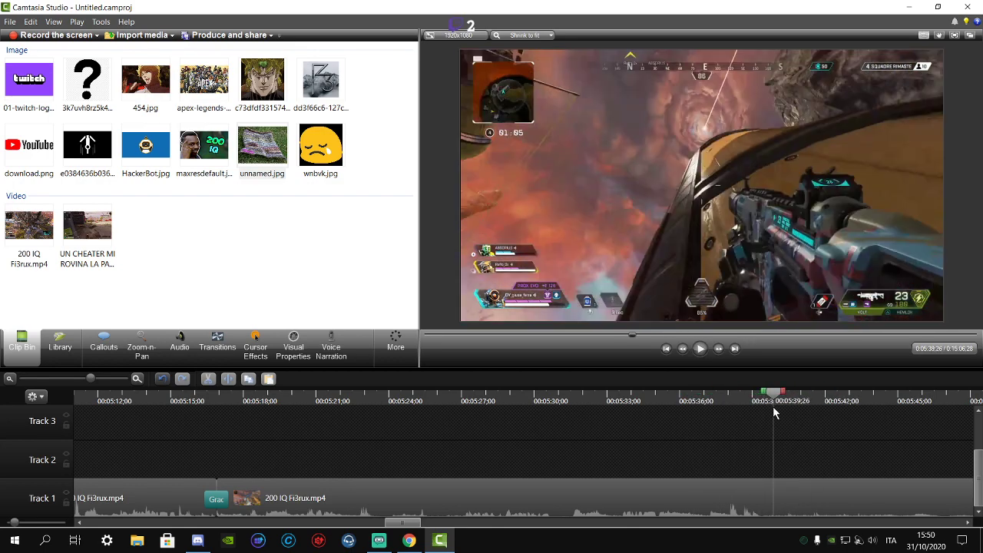
pyautogui.click(680, 501)
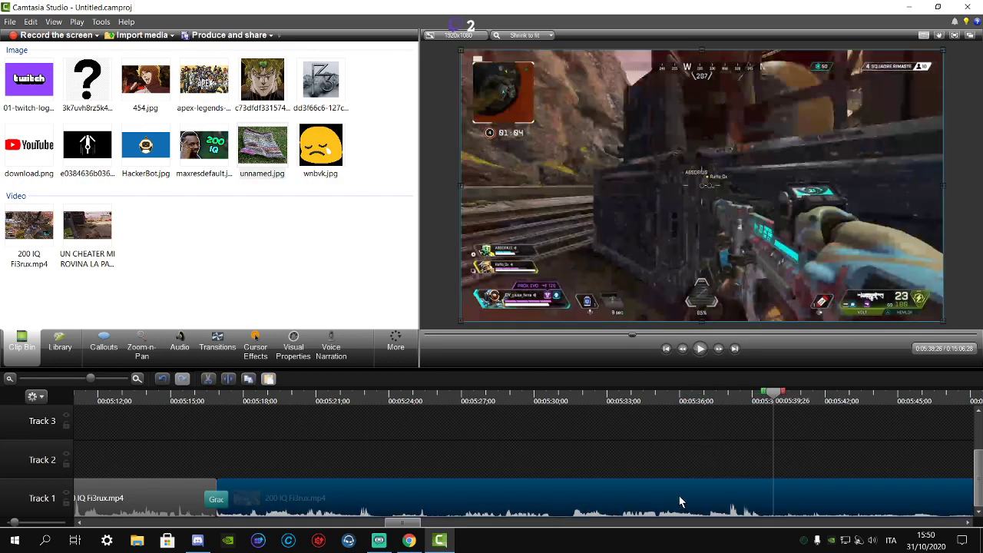
pyautogui.click(228, 379)
# - Check the Discord server and the Streamlabs OBS live scene, and return to Camtasia Studio
pyautogui.click(197, 540)
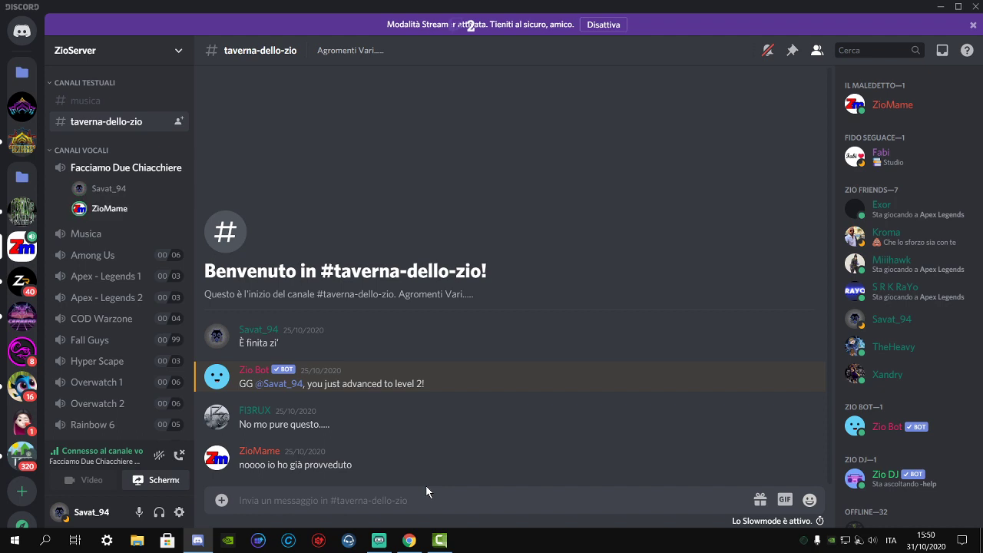
pyautogui.moveTo(388, 538)
pyautogui.click(440, 540)
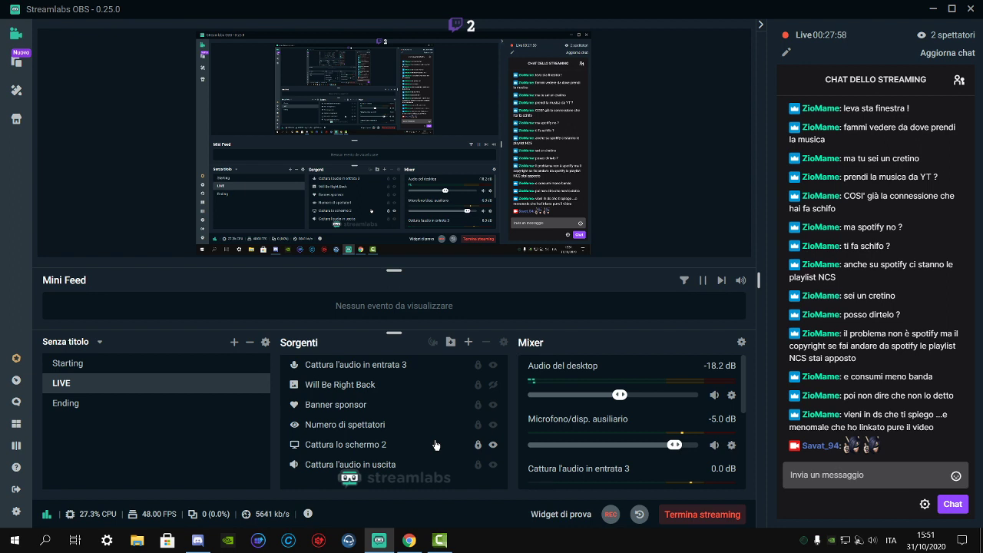
pyautogui.press('F1')
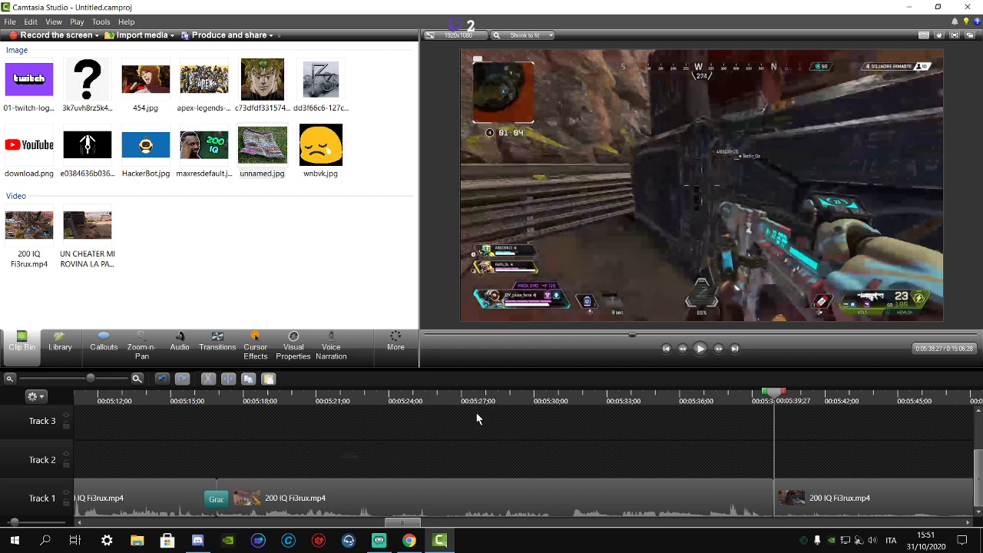
pyautogui.moveTo(384, 538)
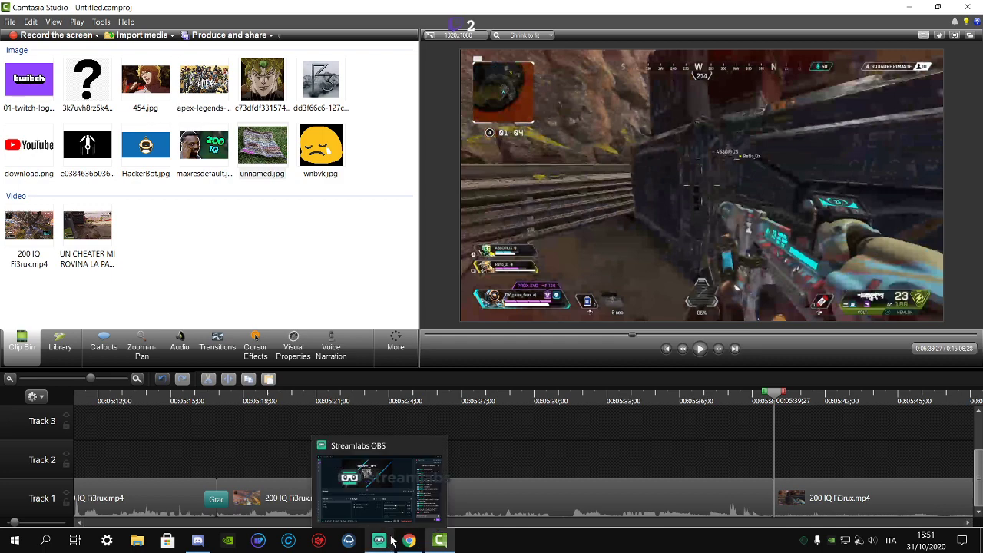
pyautogui.click(384, 491)
pyautogui.click(438, 542)
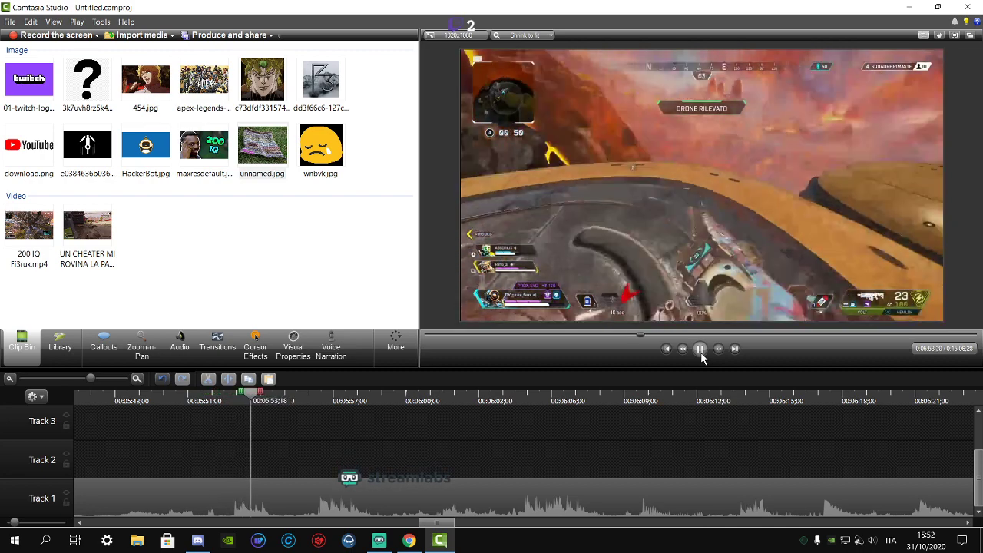
# - Split the Track 1 clip at 0:05:47;20, delete the piece starting at 0:05:39;26, and close the gap
pyautogui.click(701, 350)
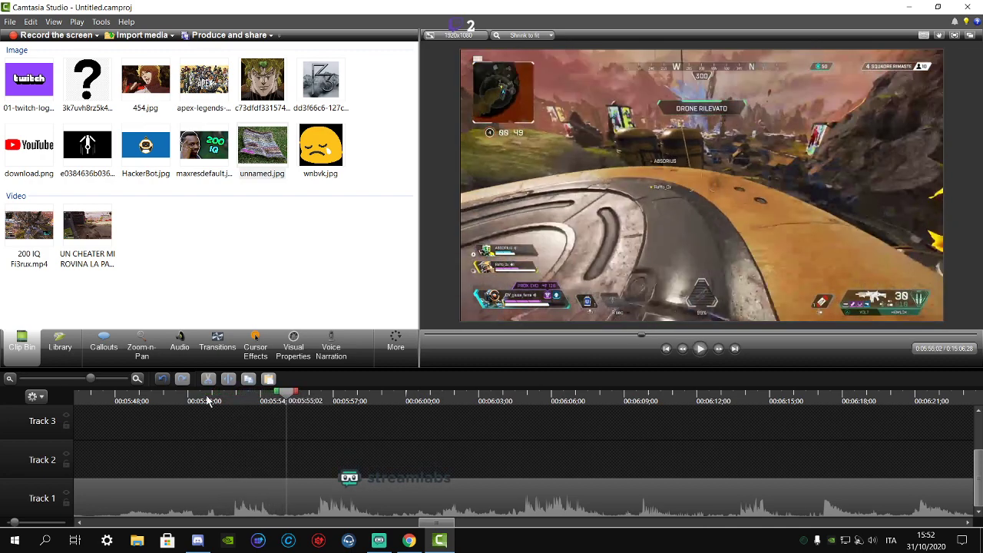
pyautogui.moveTo(207, 401); pyautogui.dragTo(110, 395)
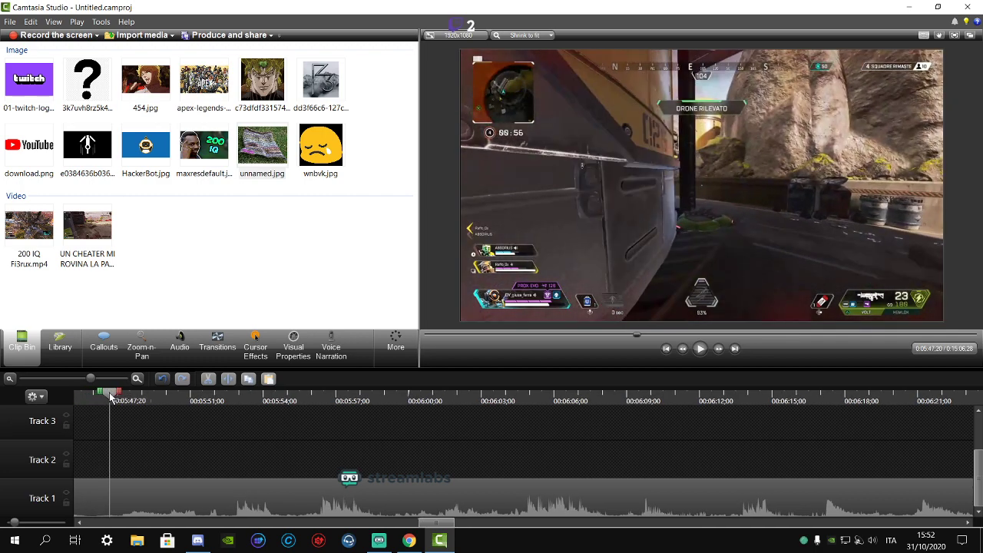
pyautogui.click(179, 482)
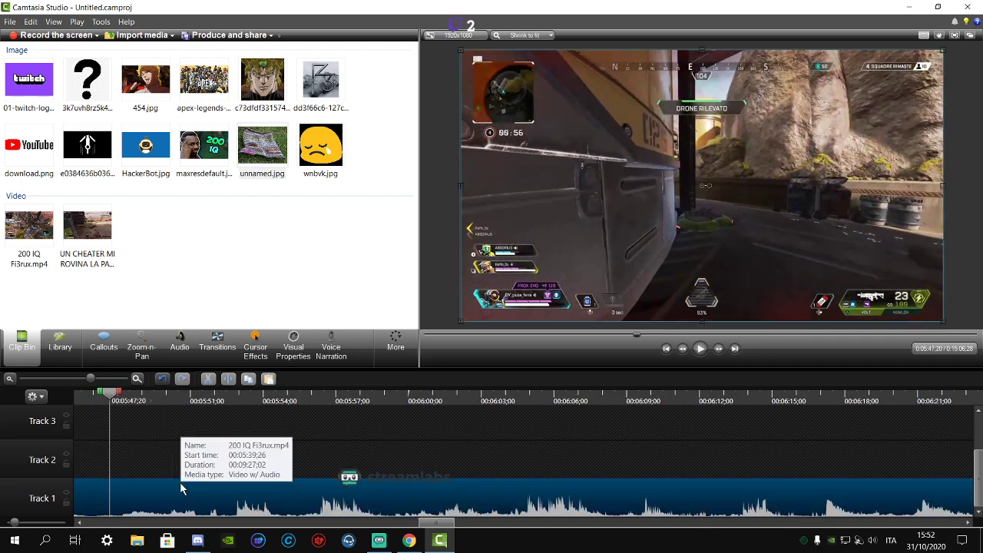
pyautogui.click(229, 382)
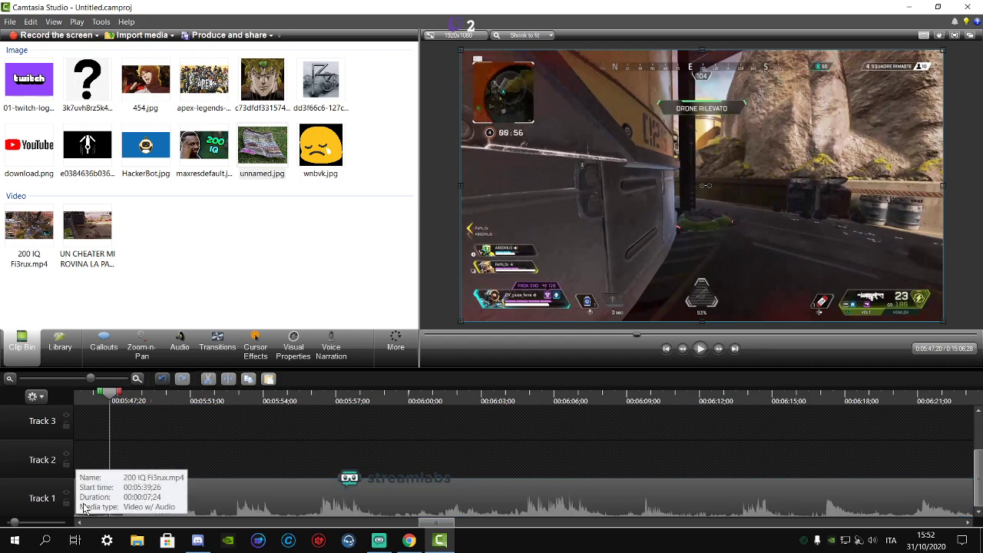
pyautogui.rightClick(115, 468)
pyautogui.click(118, 332)
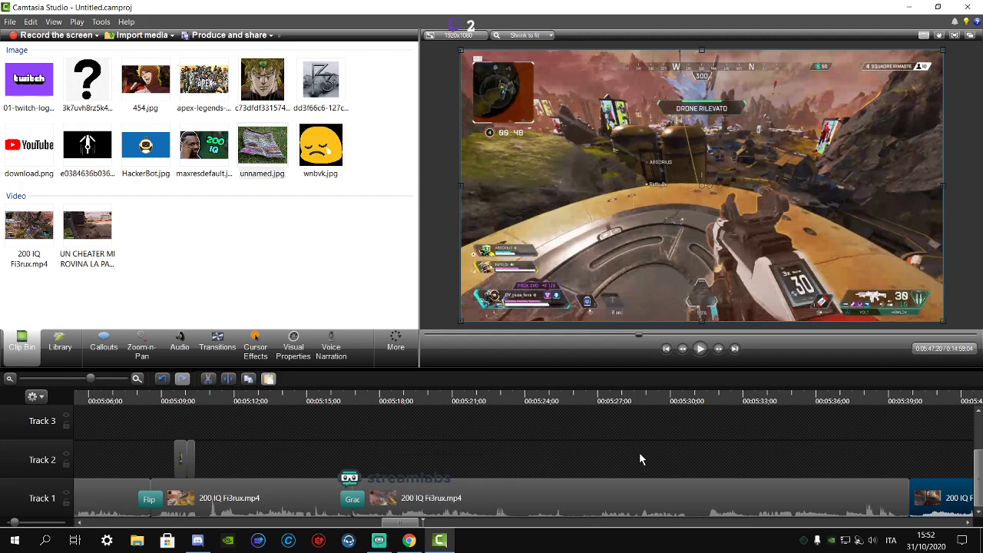
# - Add a Gradient wipe transition at the new Track 1 cut near 0:05:39;26 and preview it from 0:05:37;22
pyautogui.click(583, 420)
pyautogui.moveTo(584, 421); pyautogui.dragTo(858, 419)
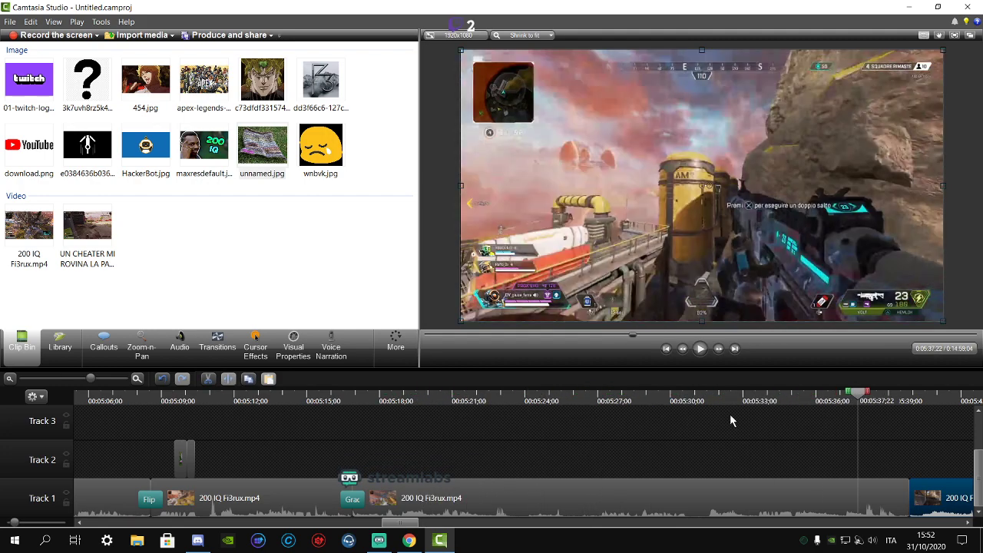
pyautogui.click(230, 344)
pyautogui.moveTo(178, 212); pyautogui.dragTo(889, 512)
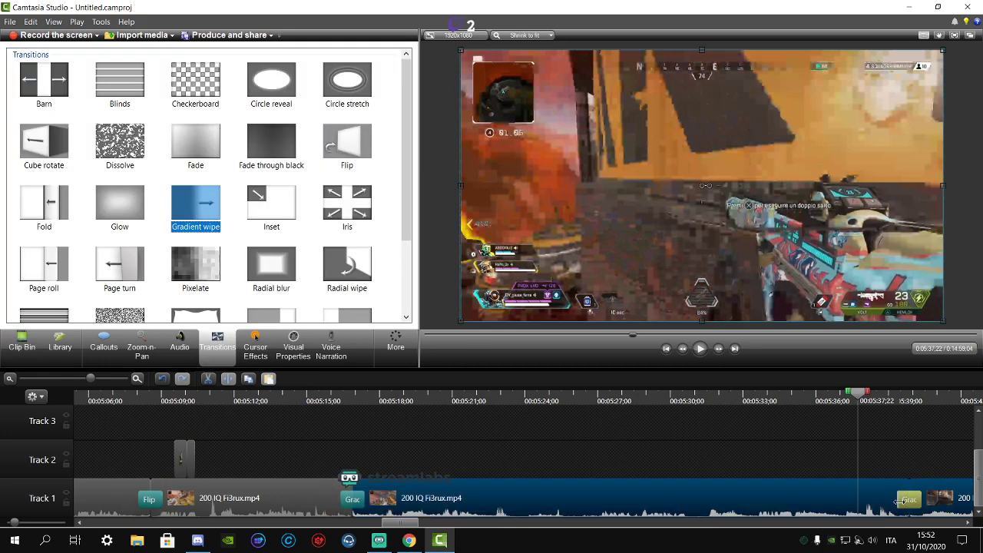
pyautogui.click(700, 348)
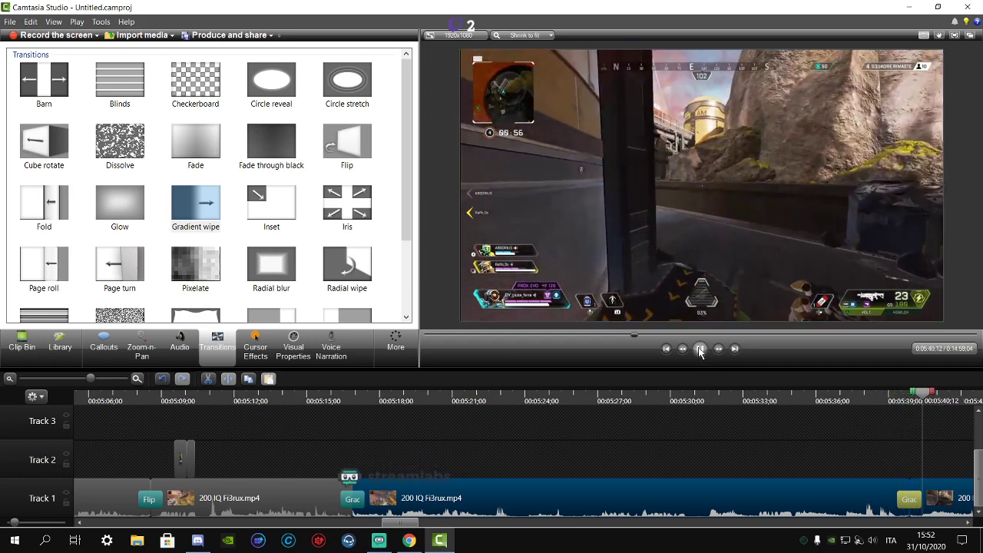
pyautogui.click(22, 342)
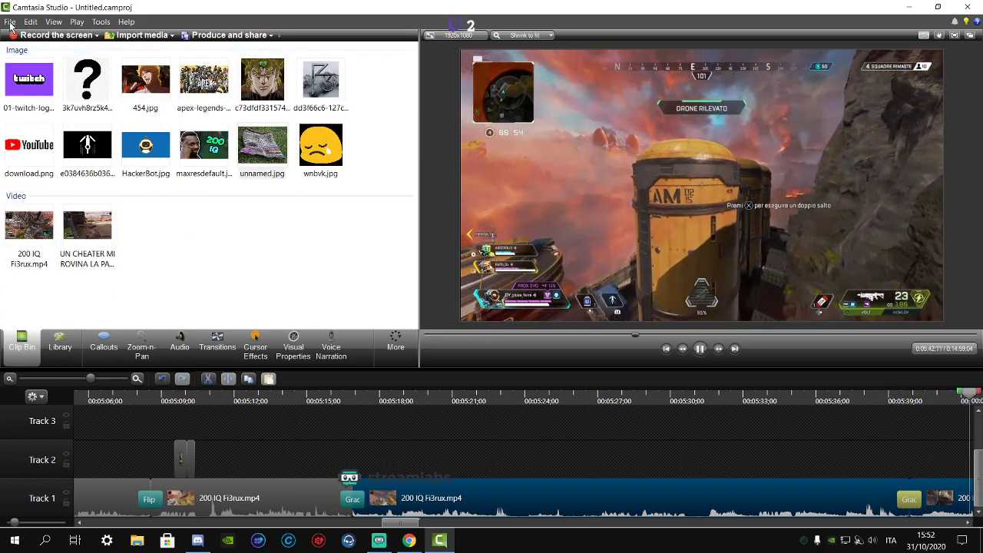
pyautogui.click(10, 21)
pyautogui.press('Escape')
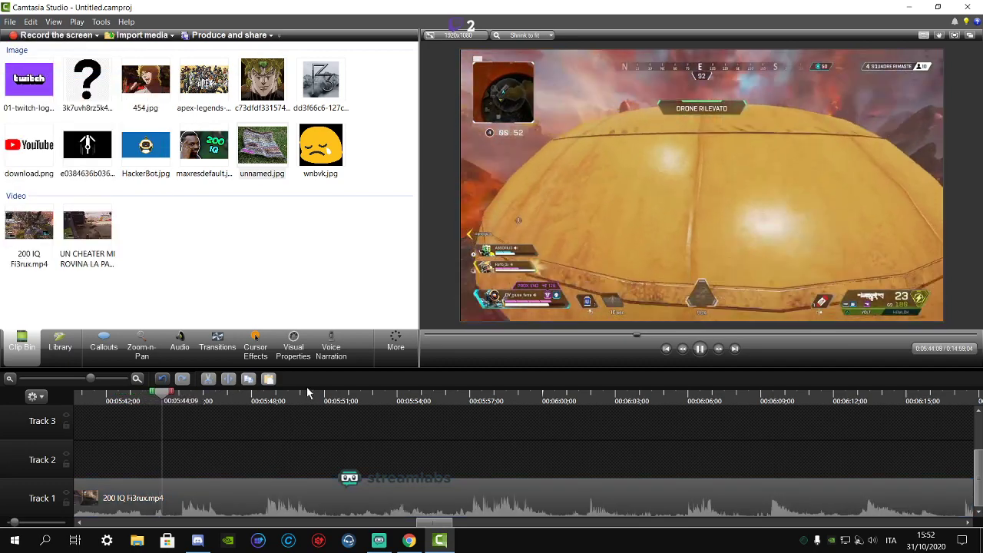
# - Review the footage after the new transition and split the Track 1 clip at 0:06:19;12
pyautogui.moveTo(323, 405); pyautogui.dragTo(668, 401)
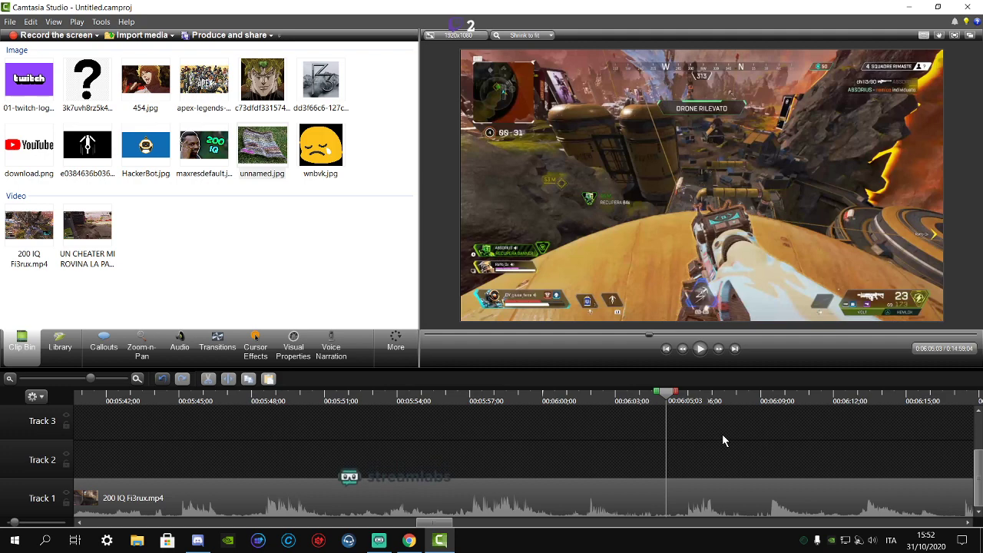
pyautogui.moveTo(673, 406); pyautogui.dragTo(813, 403)
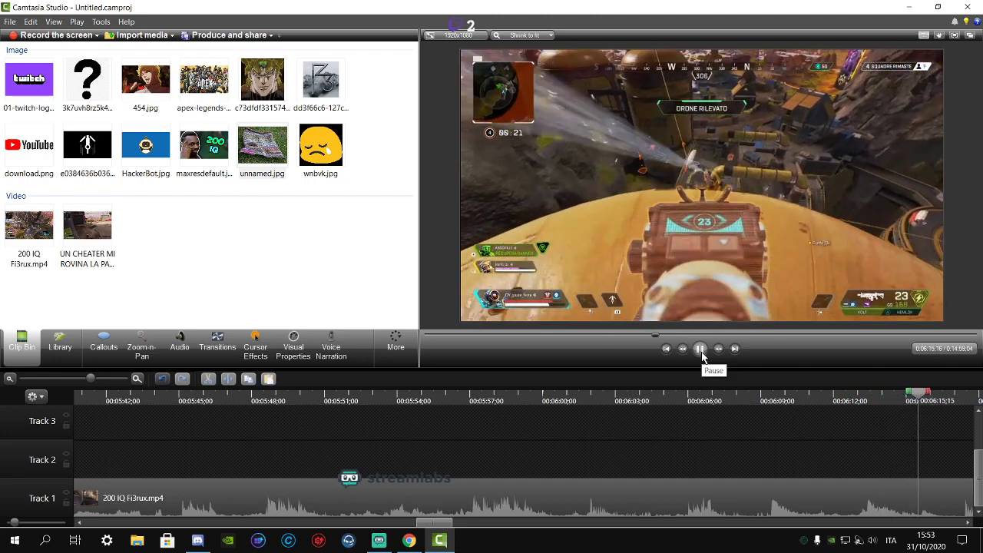
pyautogui.click(702, 350)
pyautogui.click(701, 351)
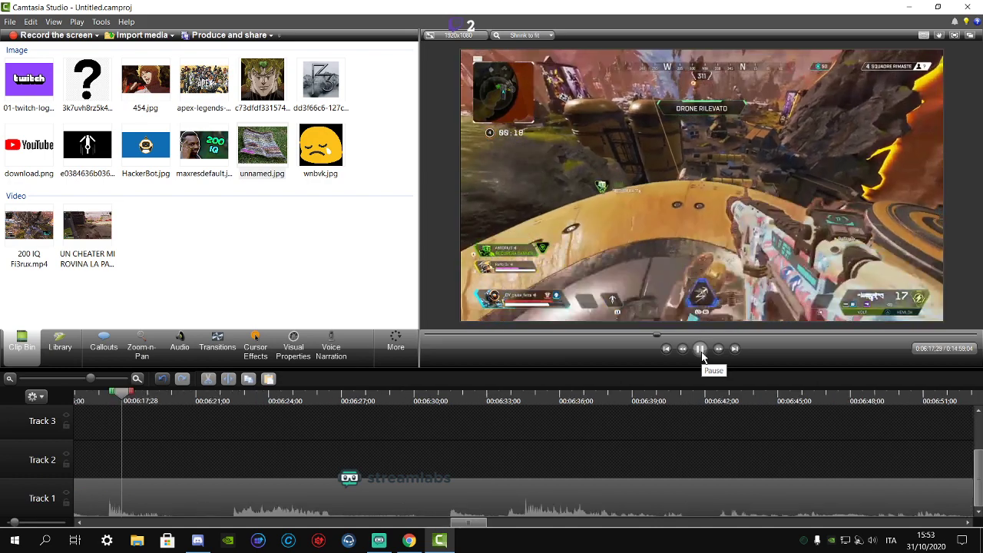
pyautogui.click(701, 352)
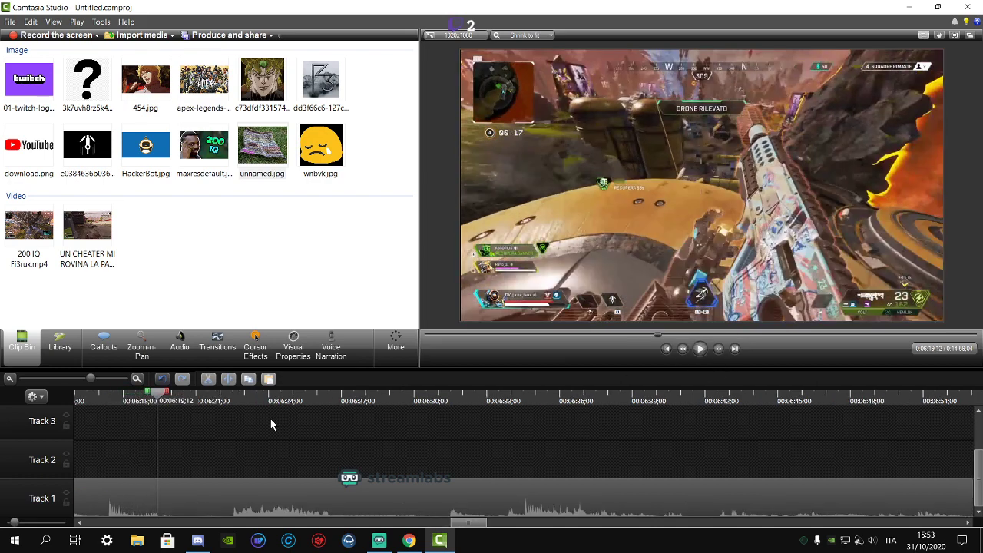
pyautogui.click(238, 492)
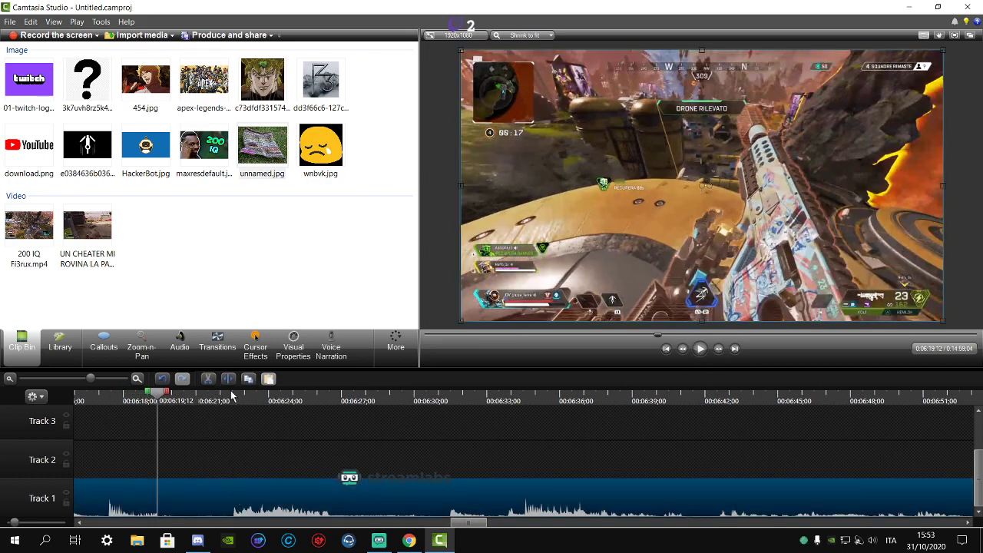
pyautogui.click(74, 379)
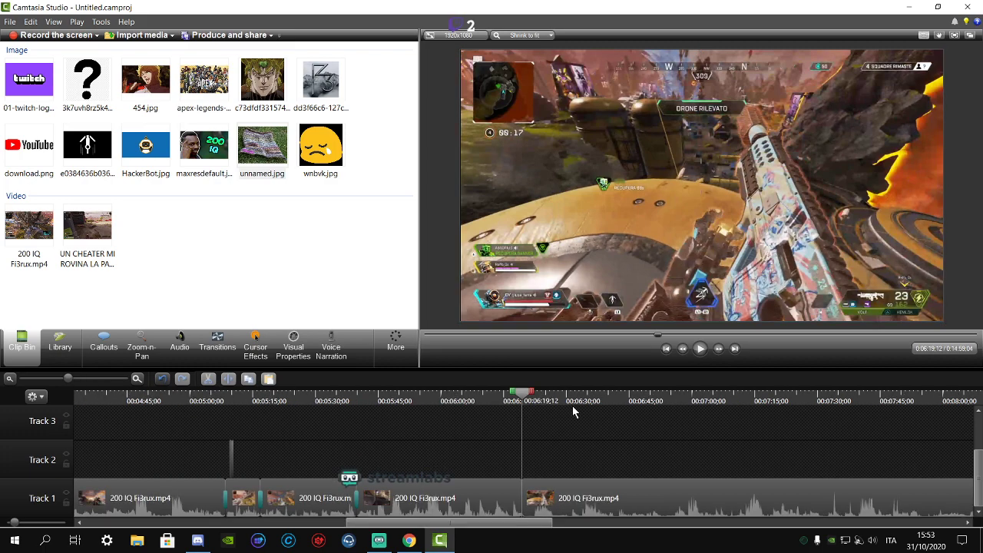
# - Remove the Track 1 footage from 0:06:19;12 to 0:07:03;02 and close the gap with the following clip
pyautogui.moveTo(615, 395); pyautogui.dragTo(734, 381)
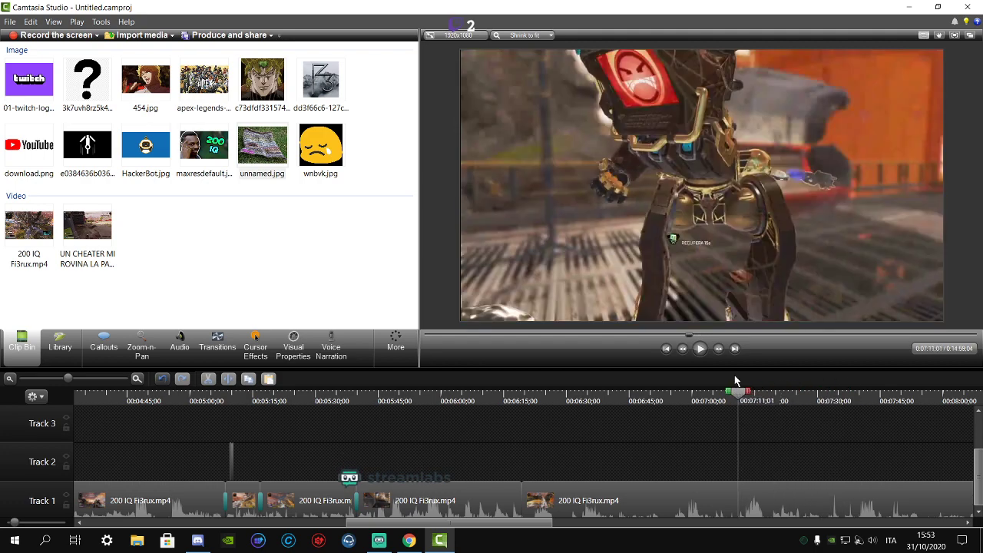
pyautogui.click(700, 348)
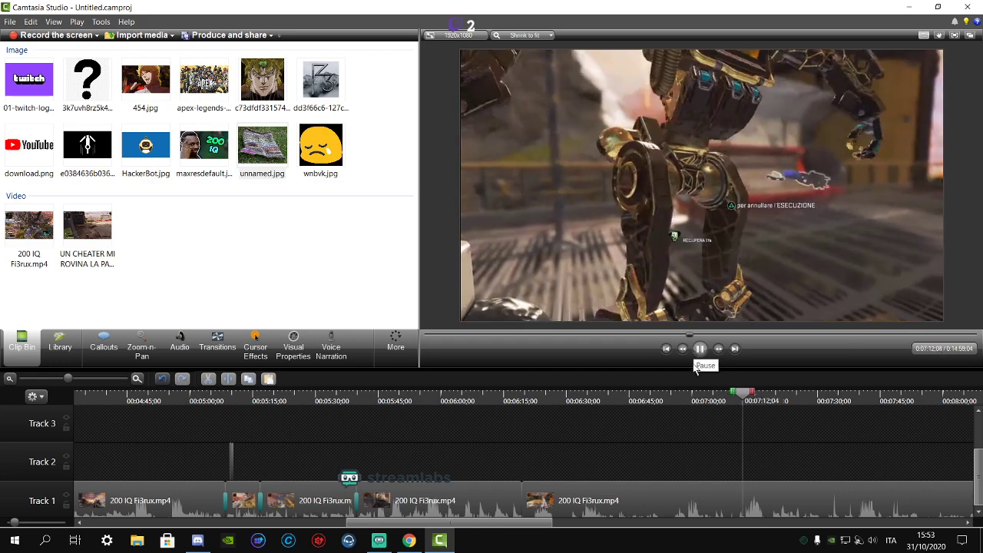
pyautogui.moveTo(743, 393)
pyautogui.mouseDown()
pyautogui.moveTo(688, 399)
pyautogui.moveTo(719, 407)
pyautogui.moveTo(728, 389)
pyautogui.mouseUp()
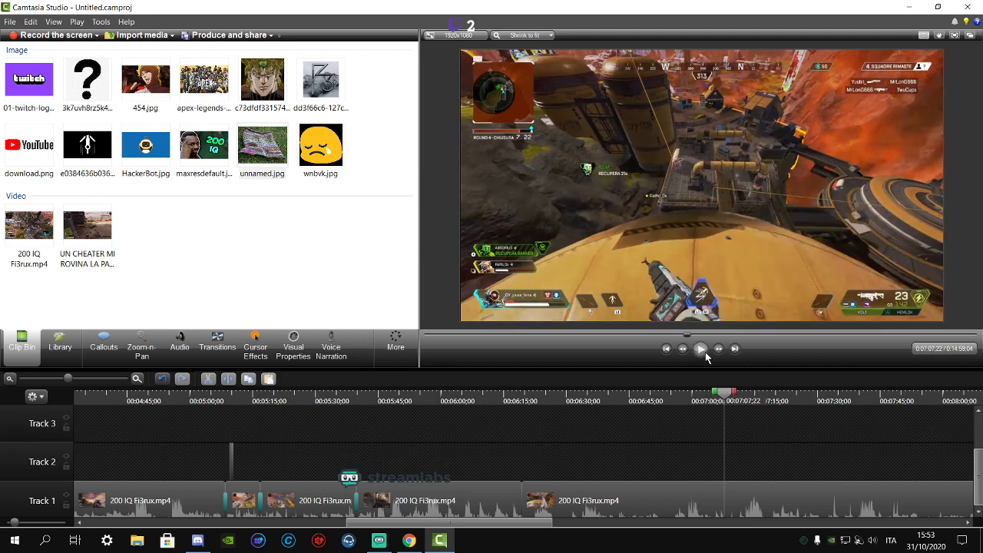
pyautogui.click(706, 352)
pyautogui.click(710, 407)
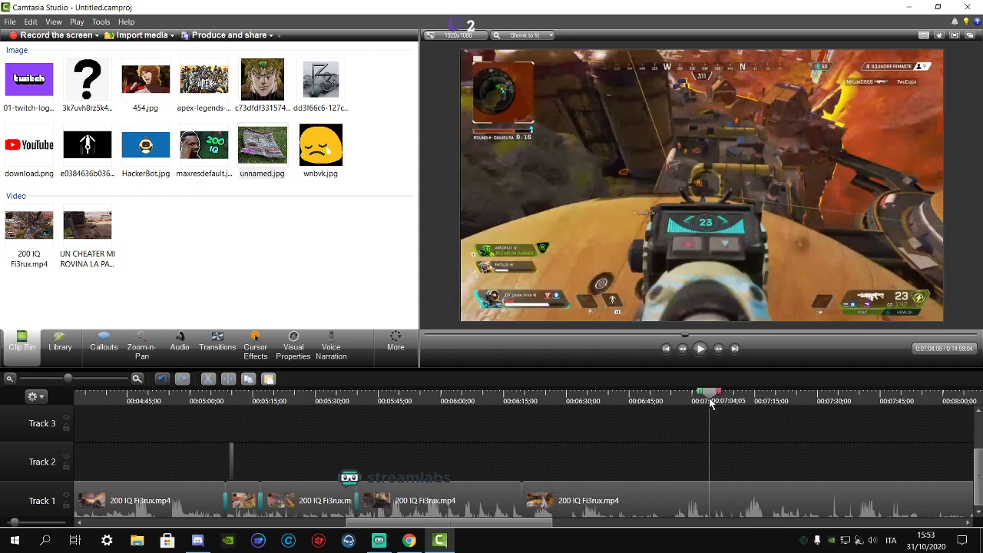
pyautogui.click(705, 399)
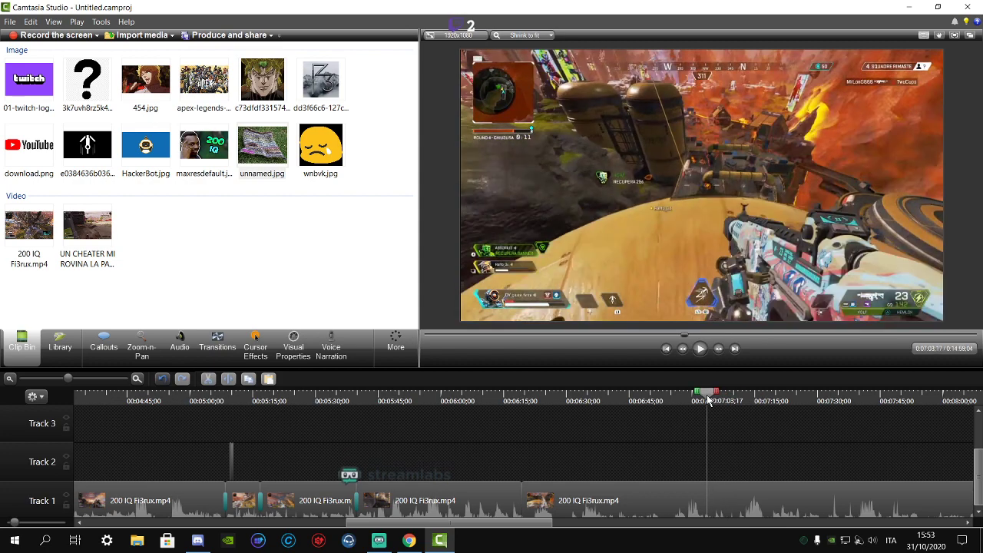
pyautogui.click(580, 499)
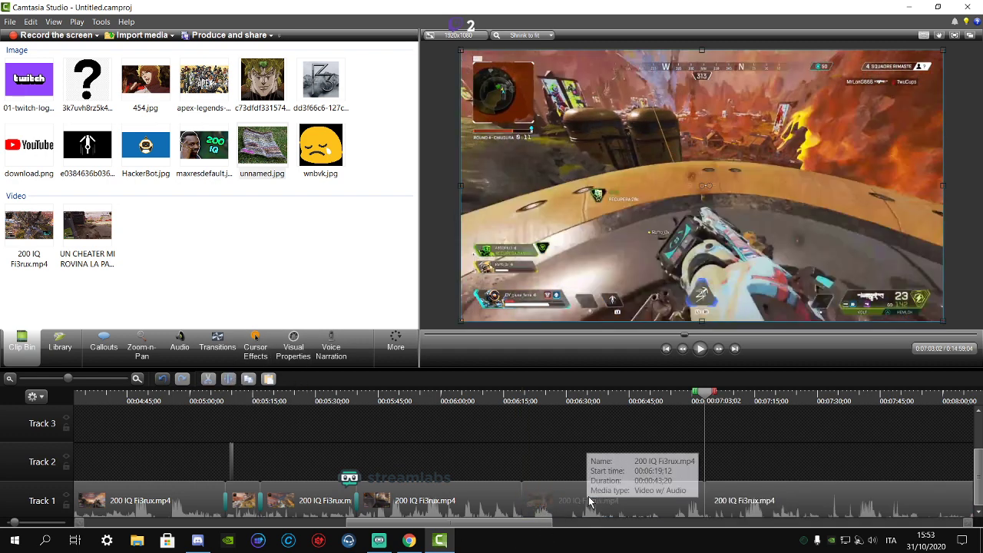
pyautogui.rightClick(589, 497)
pyautogui.click(619, 325)
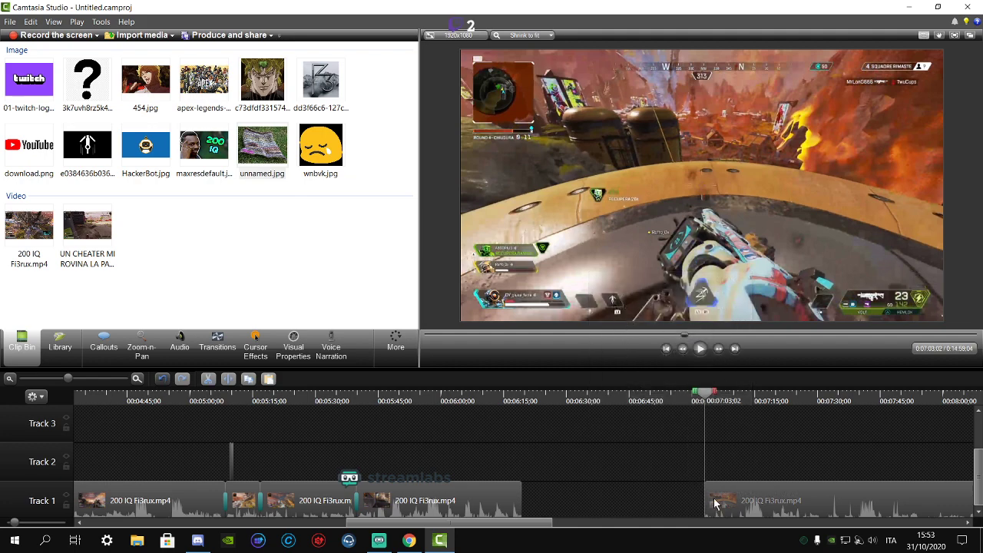
pyautogui.click(6, 23)
pyautogui.press('Escape')
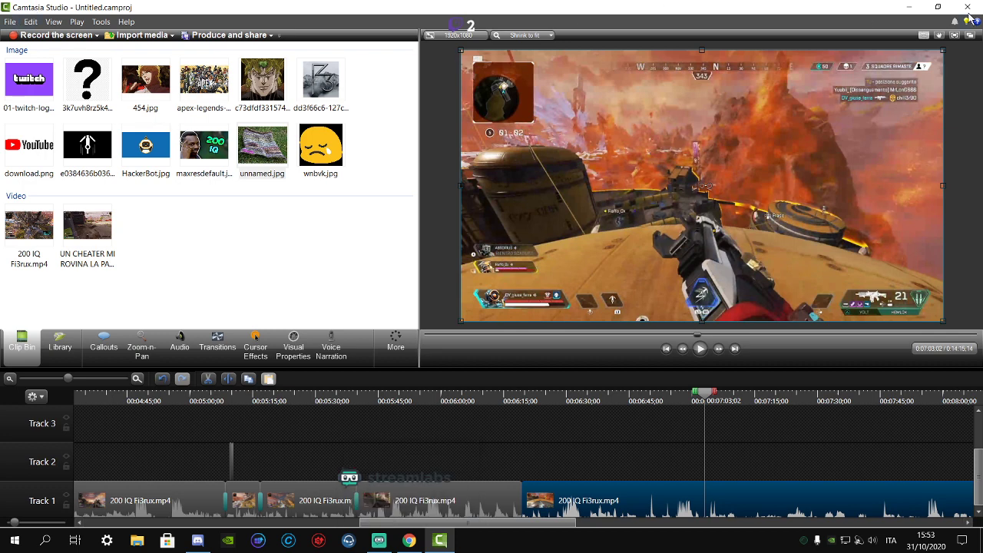
# - Import the street_fighter_2 Guile's theme and Battlefield 3 Soundtrack - Main Theme MP3s from the Nuova cartella desktop folder into the Clip Bin
pyautogui.click(909, 7)
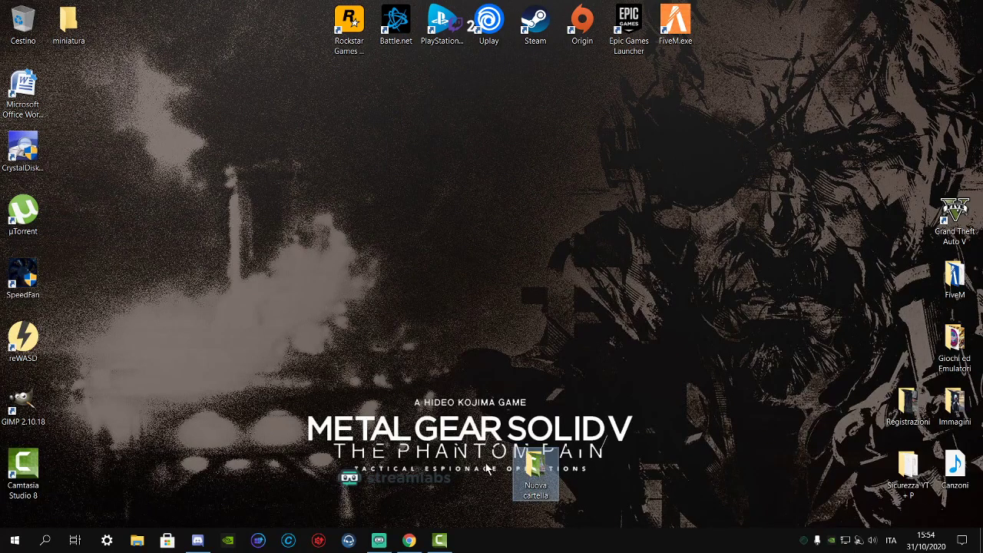
pyautogui.doubleClick(535, 473)
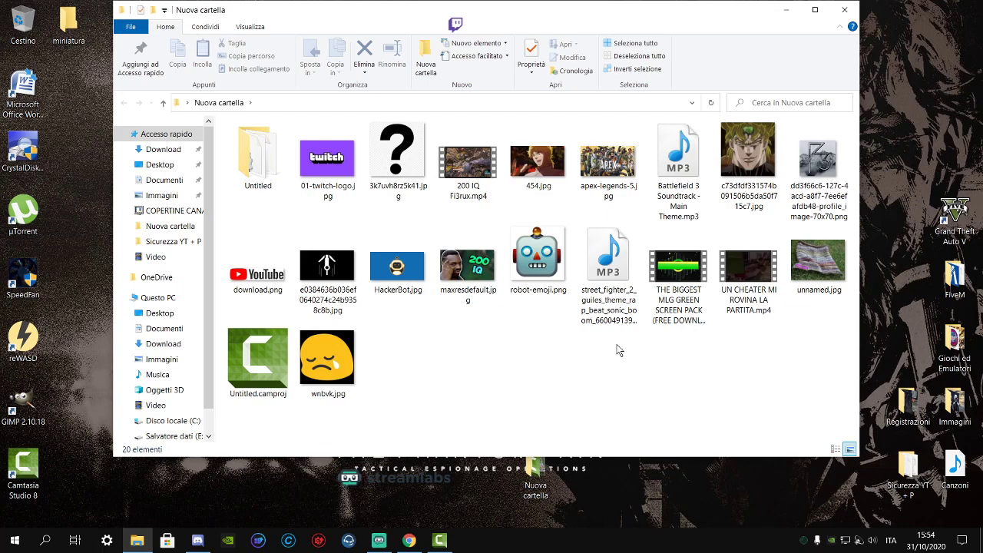
pyautogui.moveTo(642, 192); pyautogui.dragTo(327, 307)
pyautogui.click(136, 540)
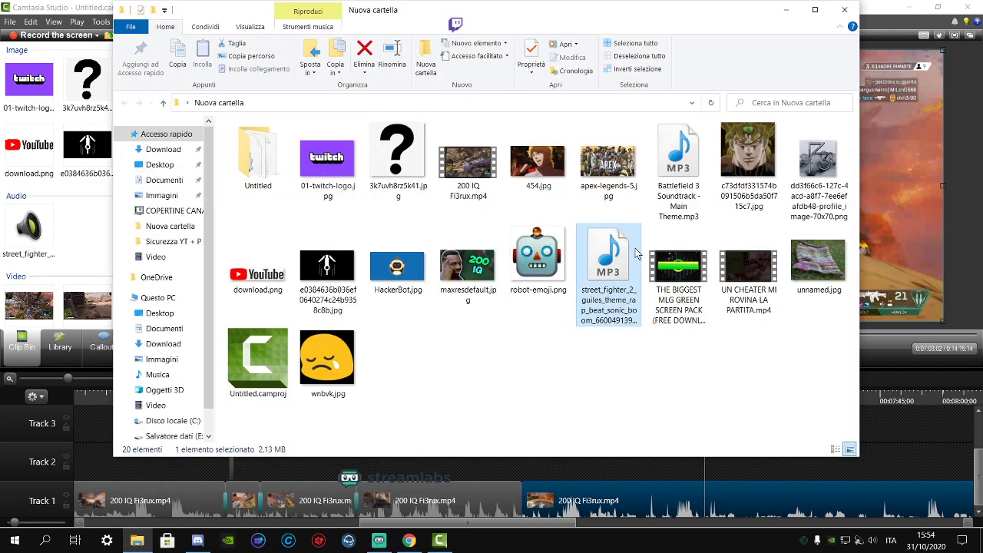
pyautogui.moveTo(676, 165); pyautogui.dragTo(328, 248)
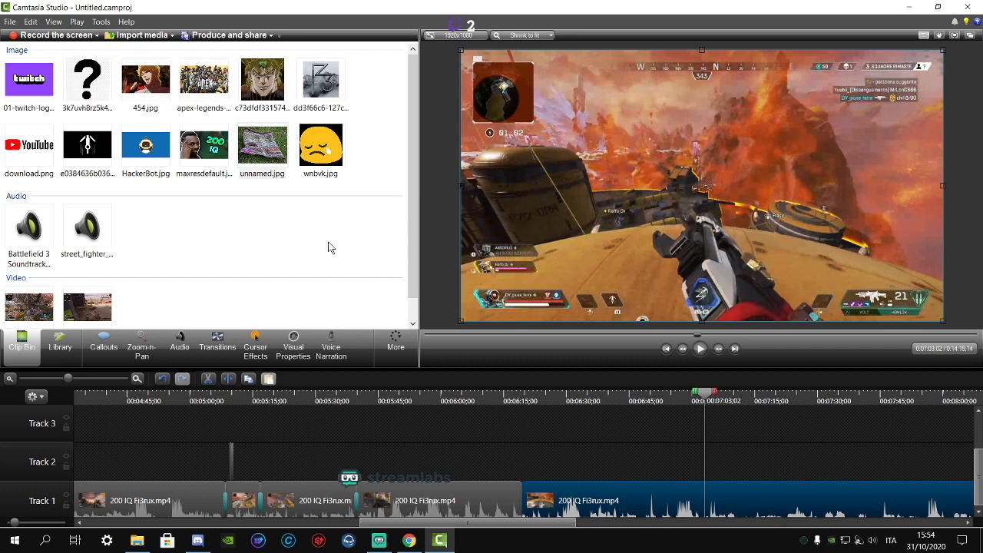
pyautogui.click(9, 22)
pyautogui.press('Escape')
# - Add a text callout reading "200 IQ MOMENT" on Track 2 at 0:05:35;14
pyautogui.click(364, 401)
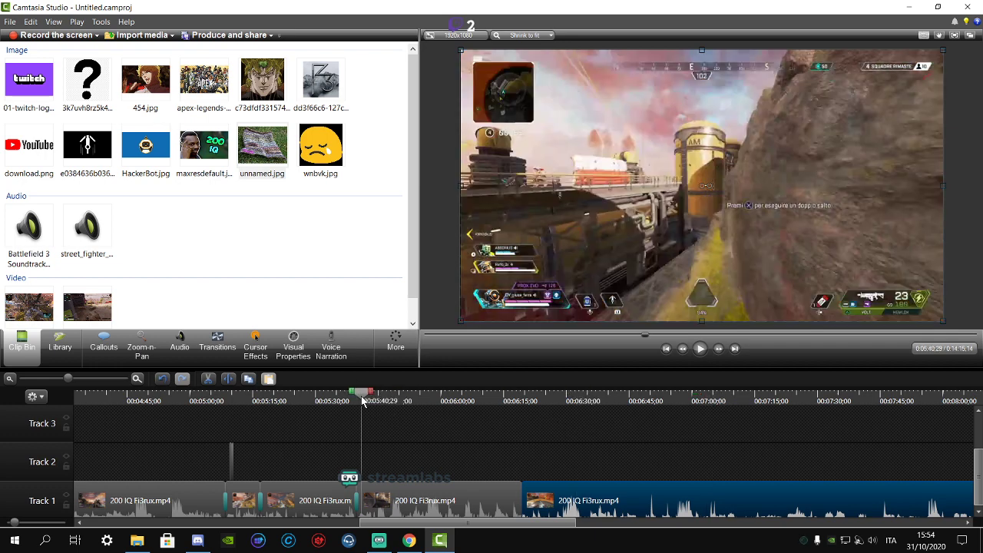
pyautogui.moveTo(363, 401); pyautogui.dragTo(339, 398)
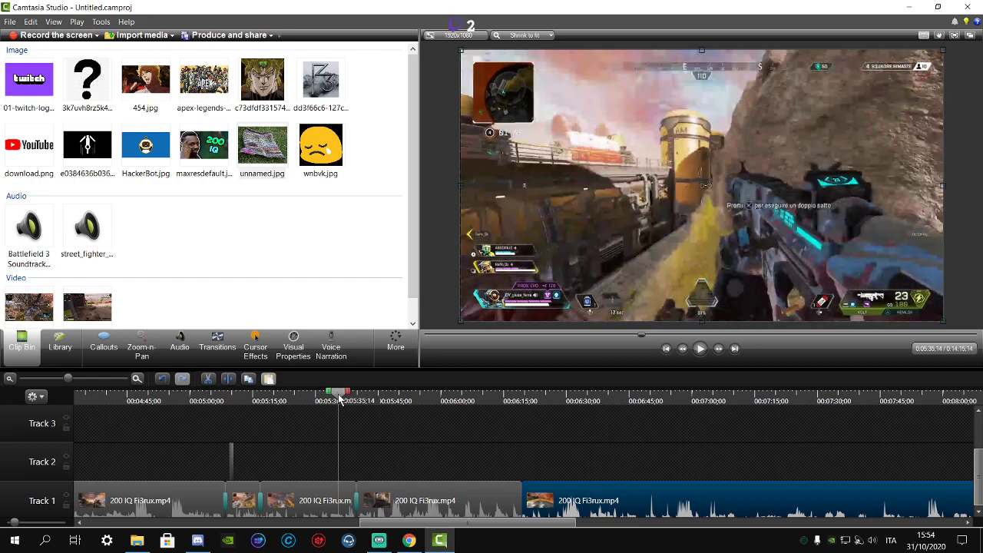
pyautogui.click(105, 346)
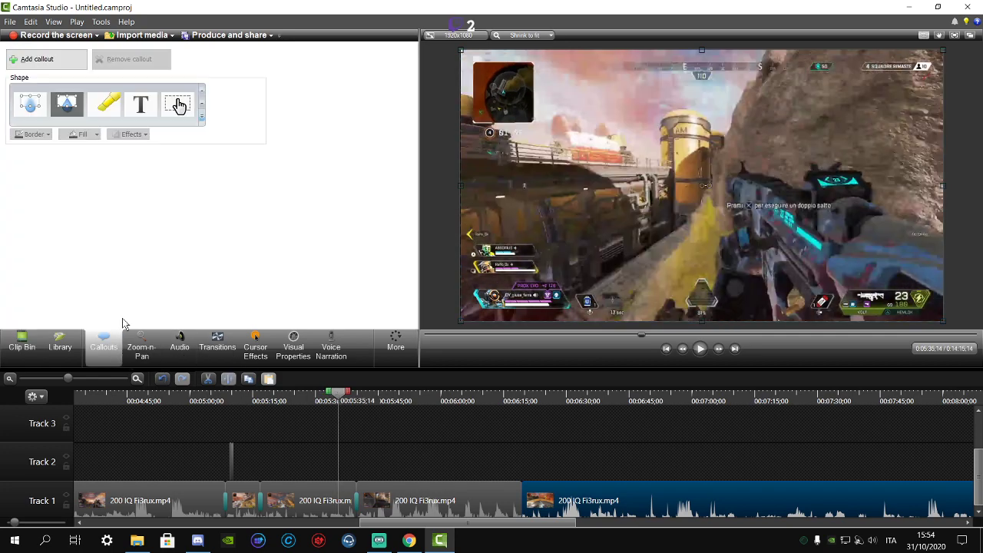
pyautogui.click(148, 113)
pyautogui.moveTo(218, 231); pyautogui.dragTo(19, 206)
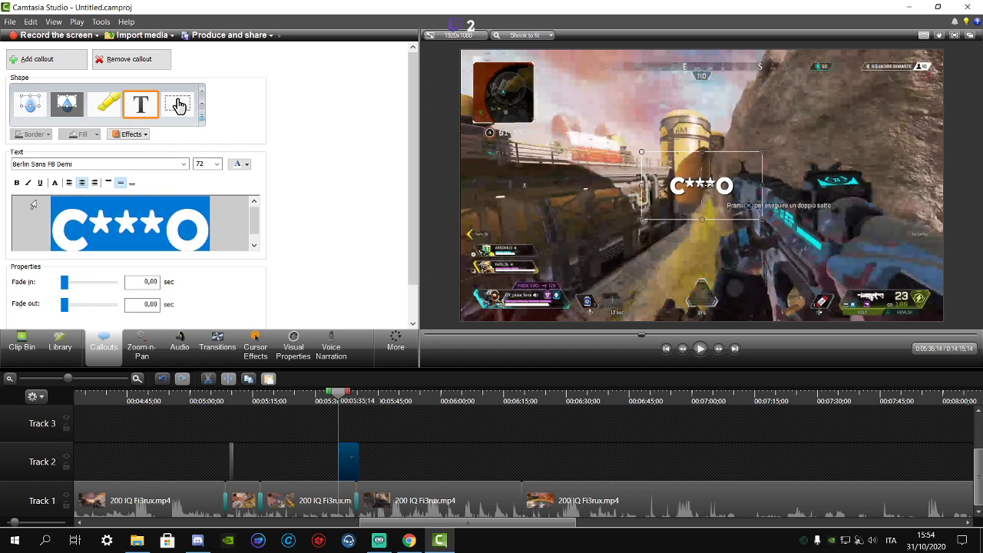
pyautogui.write('200')
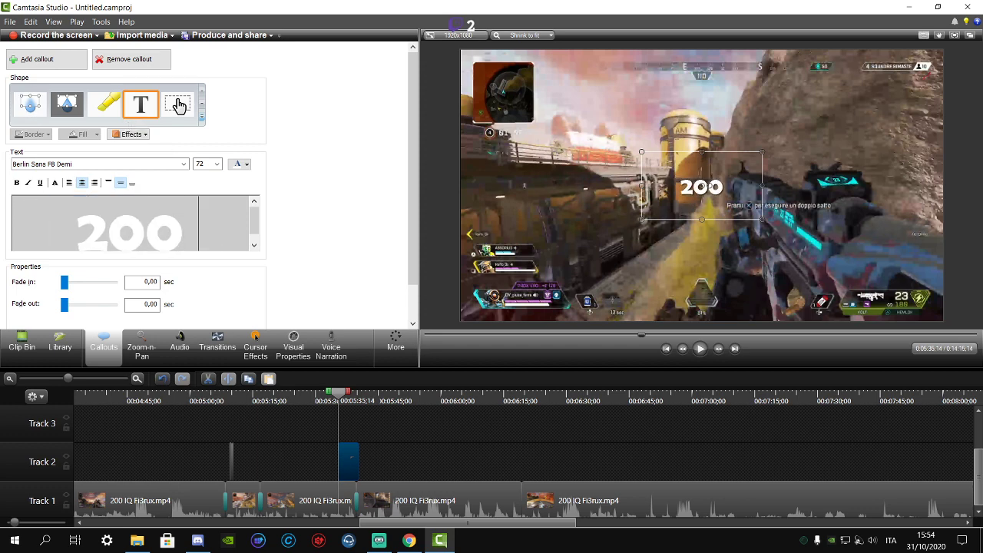
pyautogui.write(' IQ MOMENY')
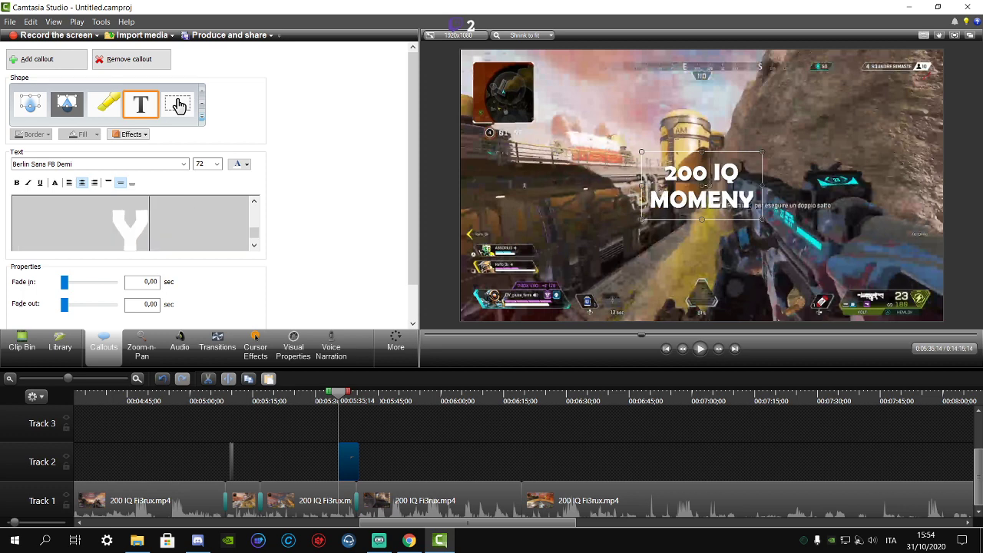
pyautogui.press('BackSpace')
pyautogui.write('T')
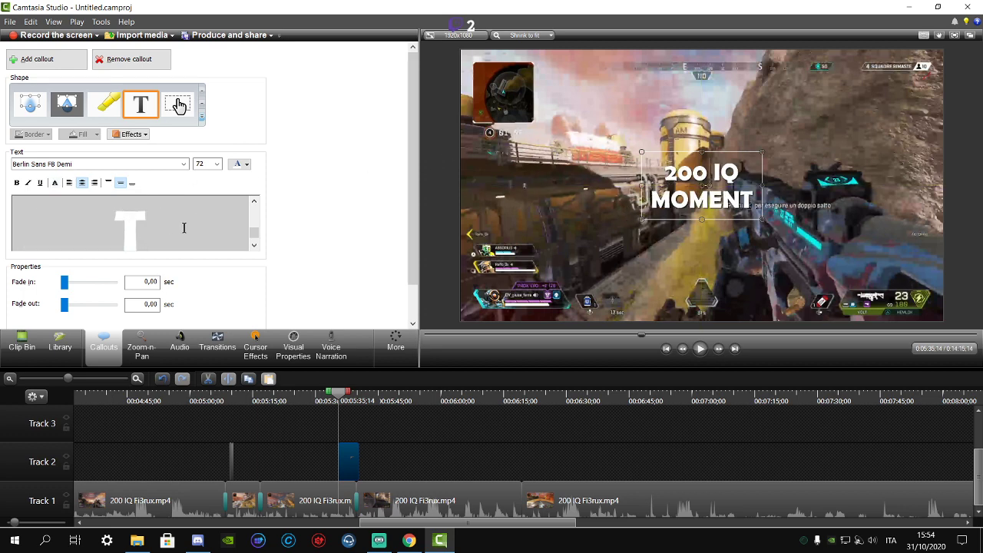
# - Set the font of the "200 IQ MOMENT" callout text to Arial Black and start saving the project
pyautogui.scroll(3, 183, 228)
pyautogui.click(37, 233)
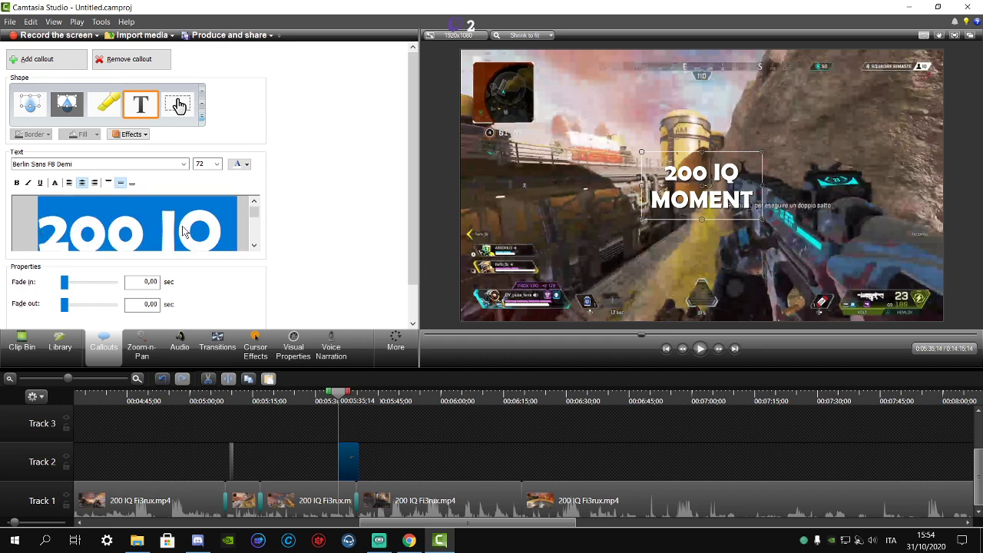
pyautogui.click(184, 164)
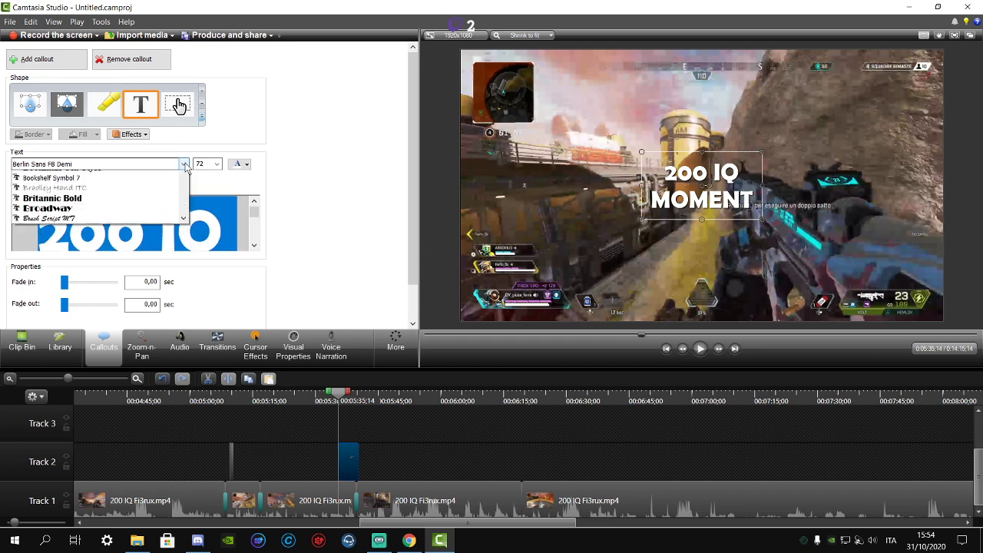
pyautogui.scroll(15, 148, 212)
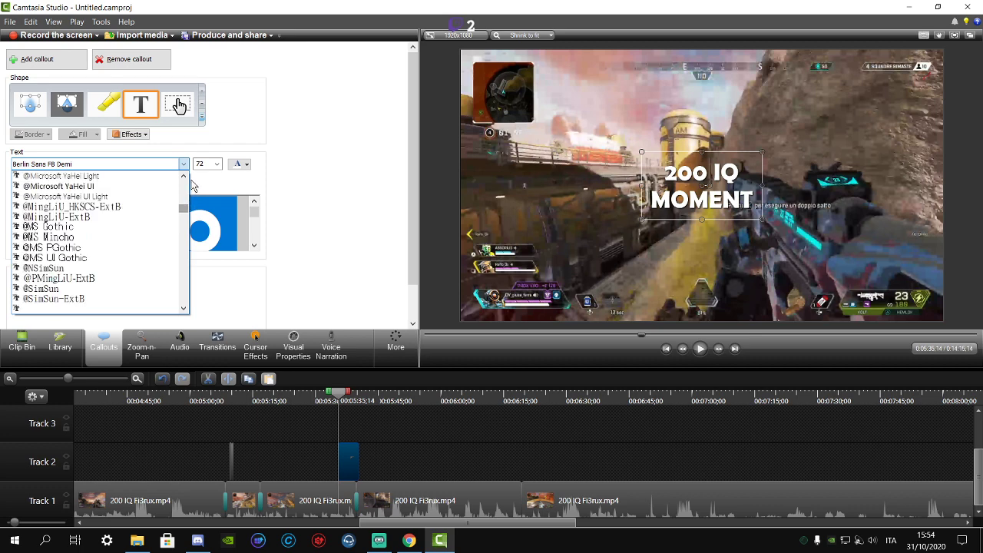
pyautogui.scroll(-7, 147, 207)
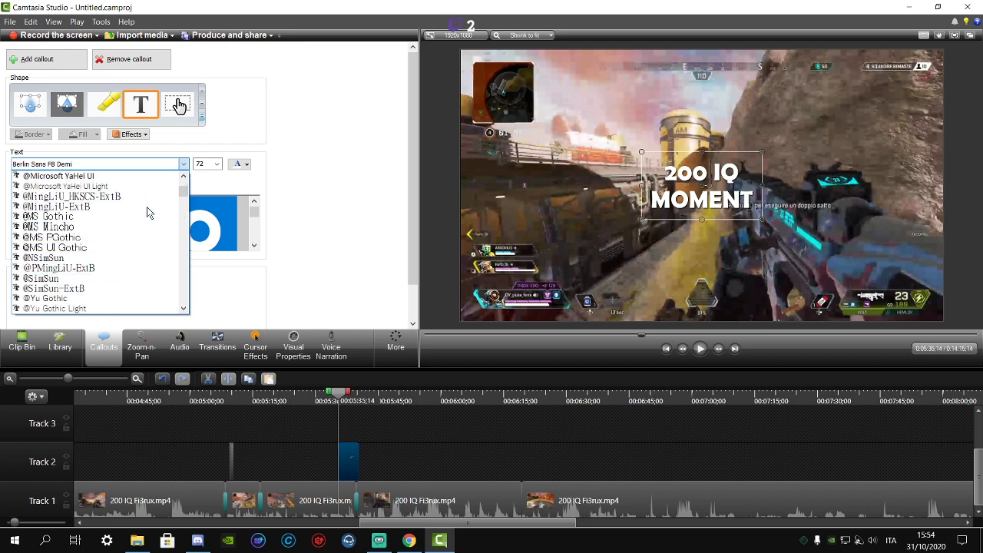
pyautogui.scroll(-1, 126, 219)
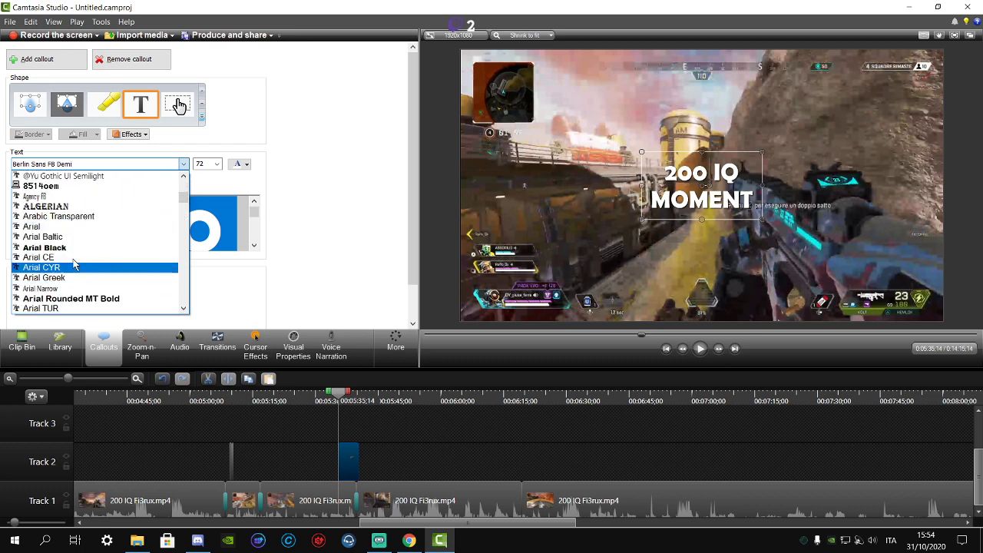
pyautogui.click(153, 247)
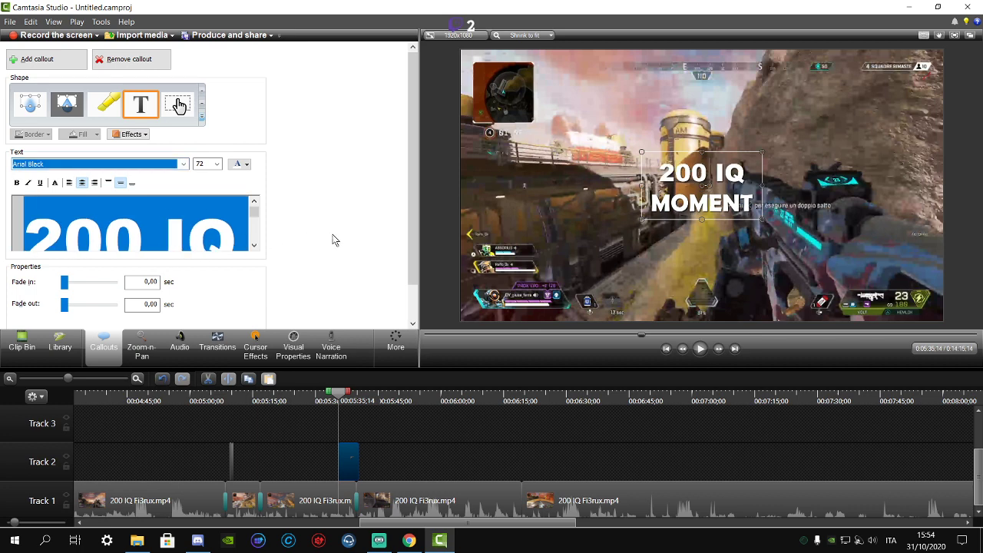
pyautogui.click(478, 432)
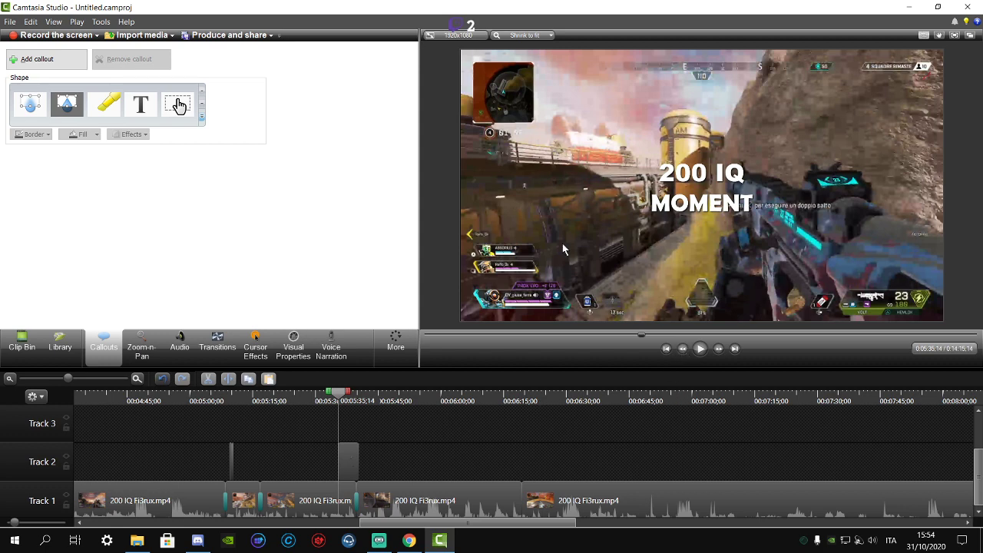
pyautogui.click(10, 21)
pyautogui.click(35, 73)
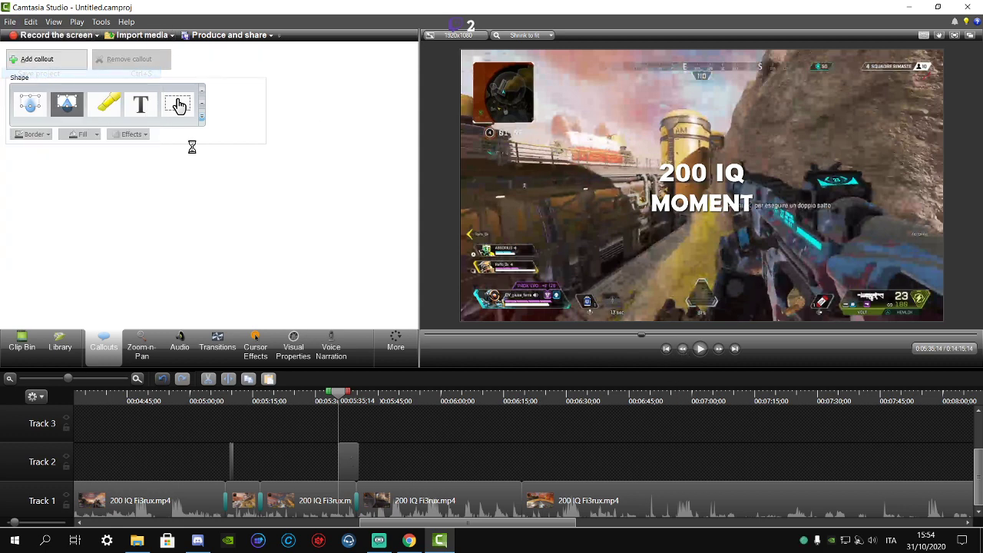
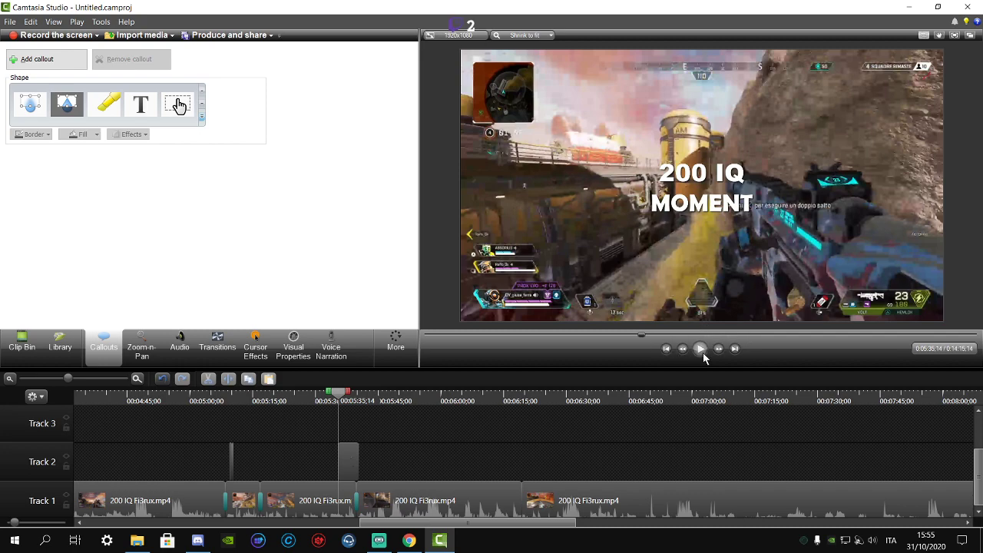
# - Preview the "200 IQ MOMENT" callout, shorten it to a duration of 0:00:01;12 on Track 2, and return to the Clip Bin
pyautogui.click(701, 352)
pyautogui.click(702, 352)
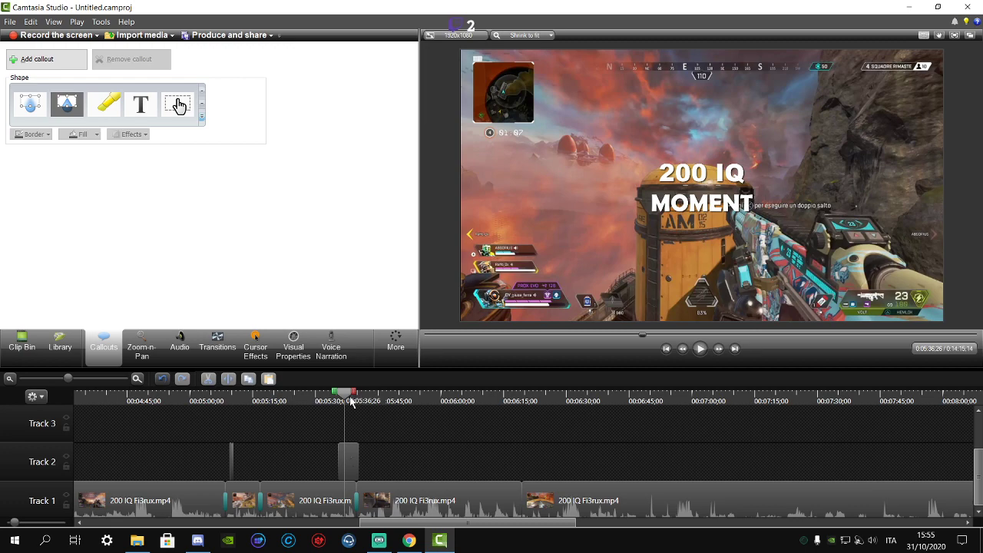
pyautogui.click(339, 461)
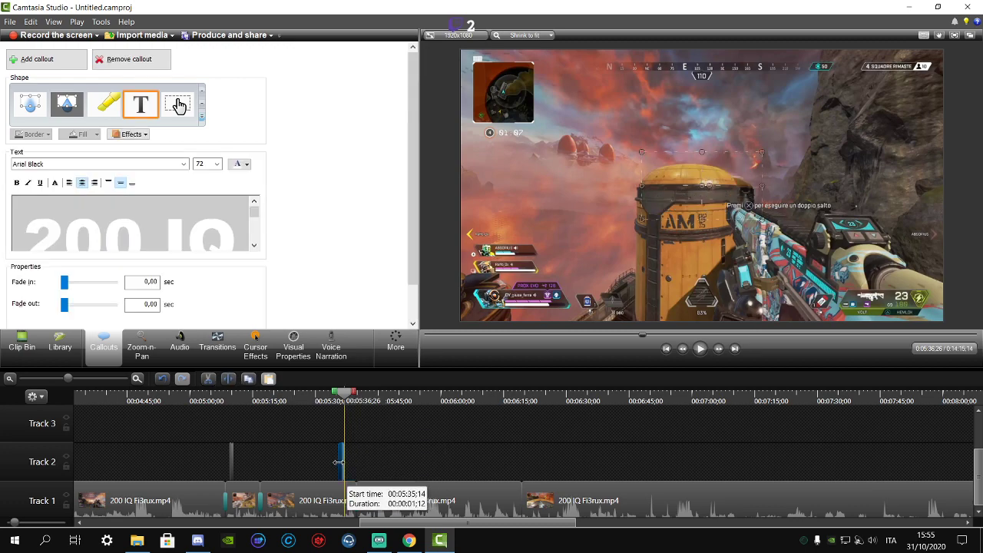
pyautogui.click(334, 406)
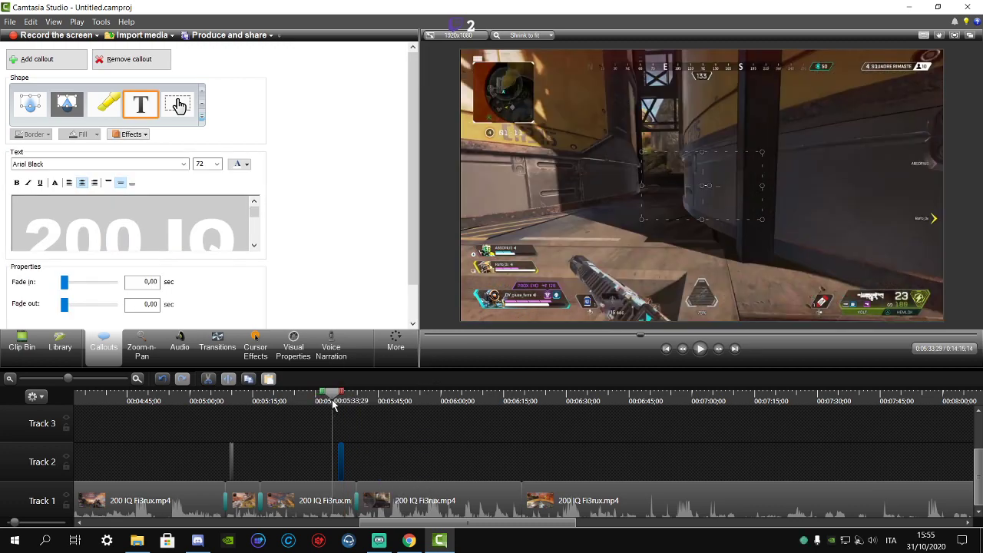
pyautogui.click(261, 415)
pyautogui.click(323, 401)
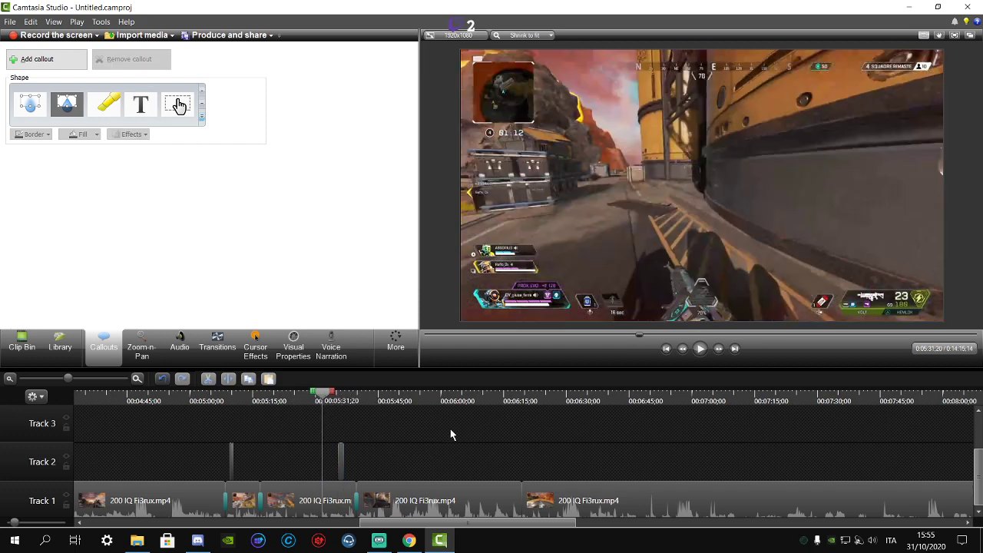
pyautogui.click(700, 350)
pyautogui.click(22, 344)
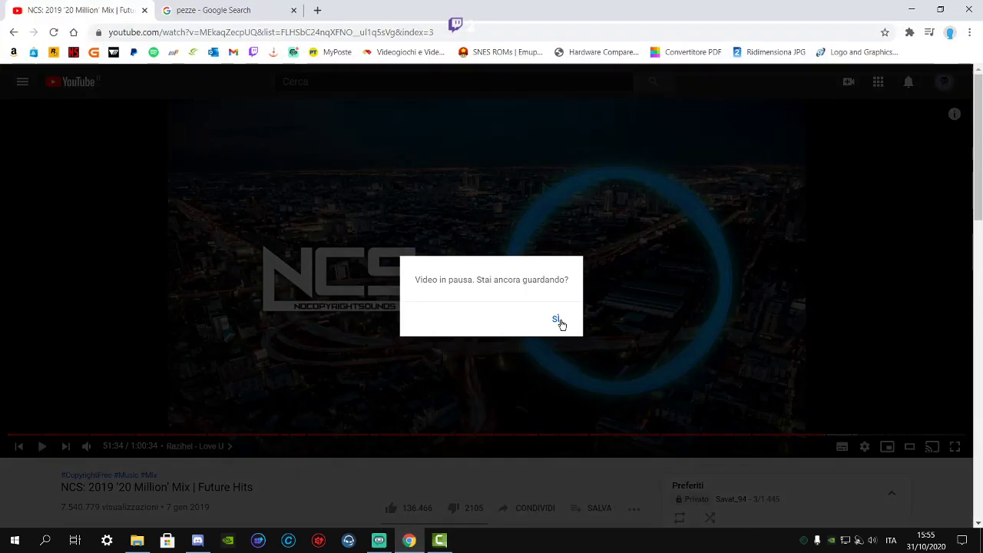
# - Dismiss YouTube's still-watching prompt in Chrome, pause the NCS mix and switch back to Camtasia Studio
pyautogui.click(537, 328)
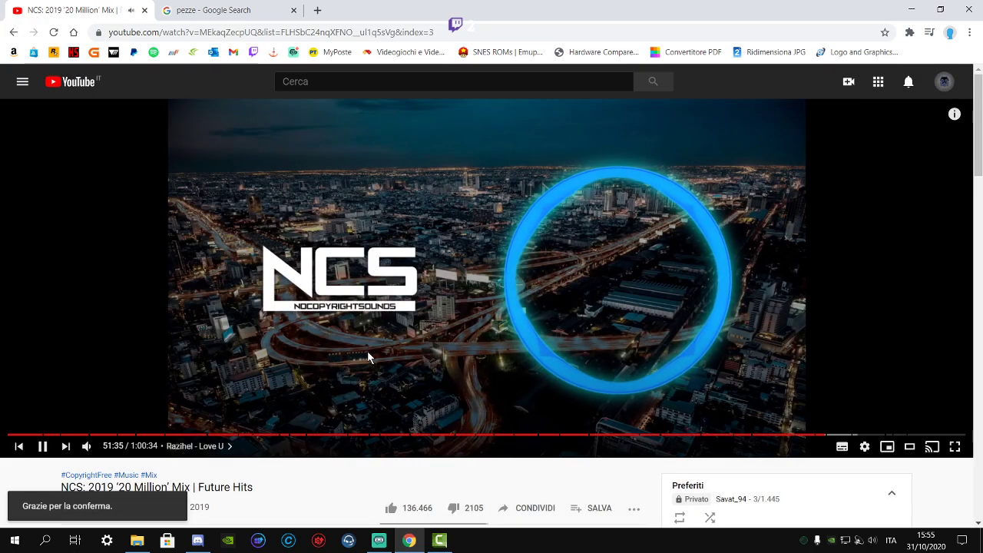
pyautogui.click(367, 351)
pyautogui.click(439, 540)
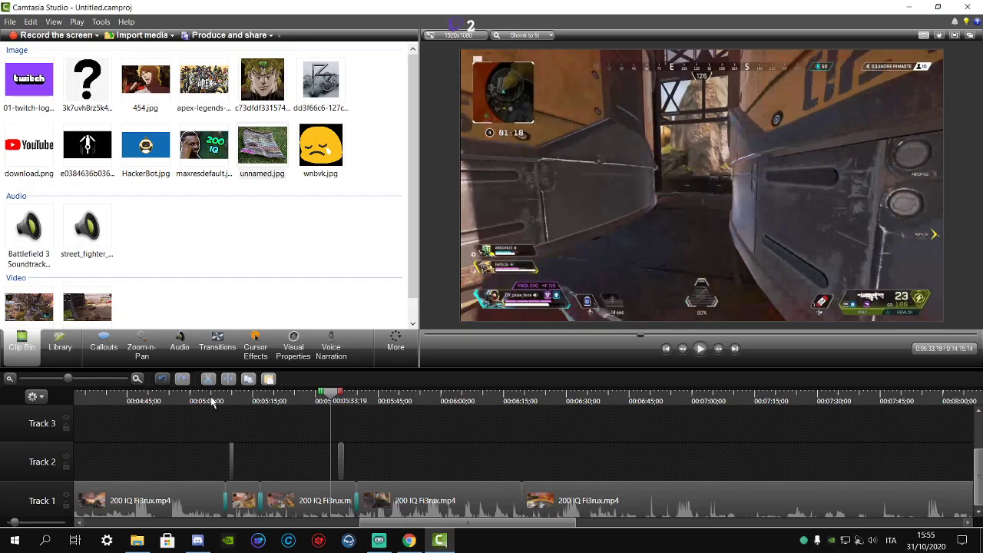
# - Add the Battlefield 3 Soundtrack - Main Theme MP3 to Track 3 at 0:05:30;06 and preview it with the footage
pyautogui.click(36, 231)
pyautogui.click(100, 235)
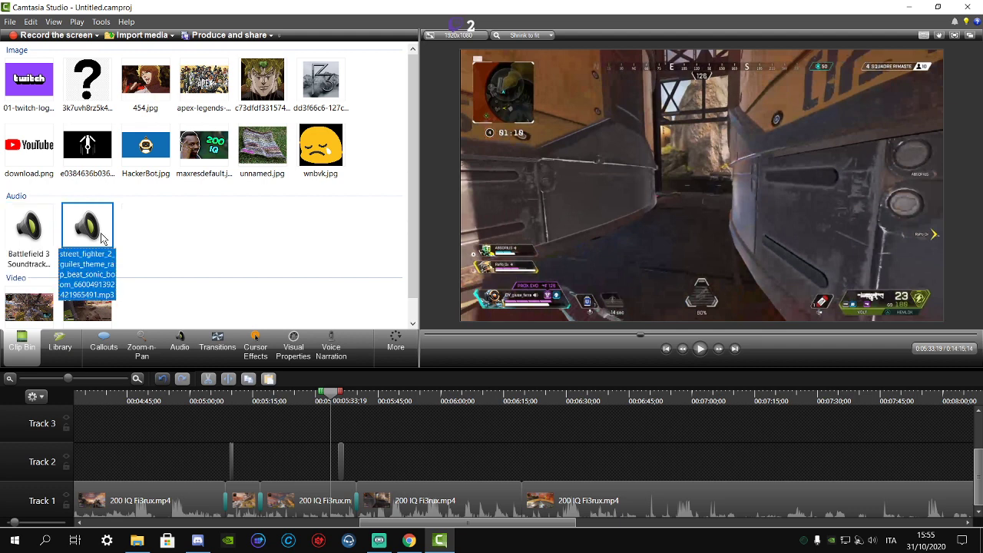
pyautogui.click(36, 231)
pyautogui.moveTo(323, 421); pyautogui.dragTo(323, 423)
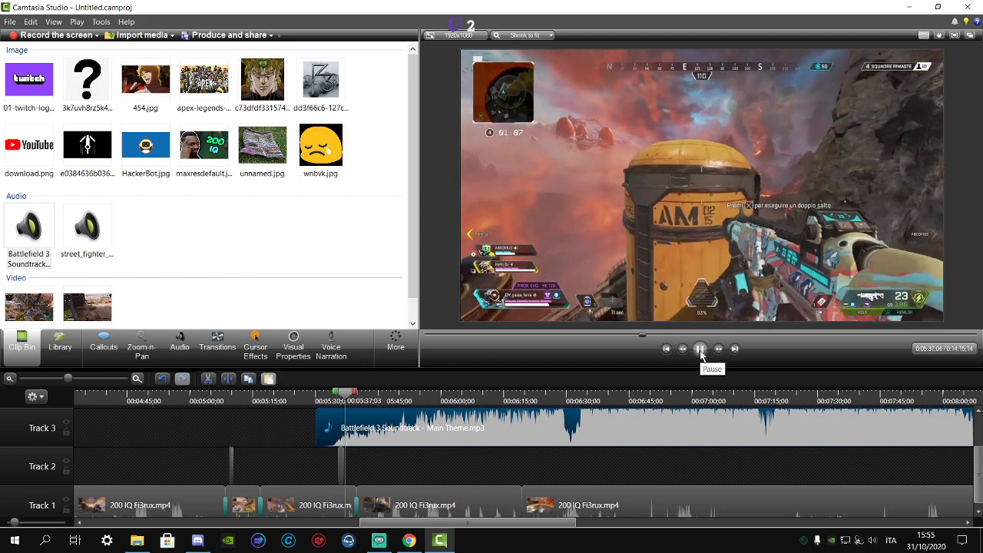
pyautogui.click(700, 350)
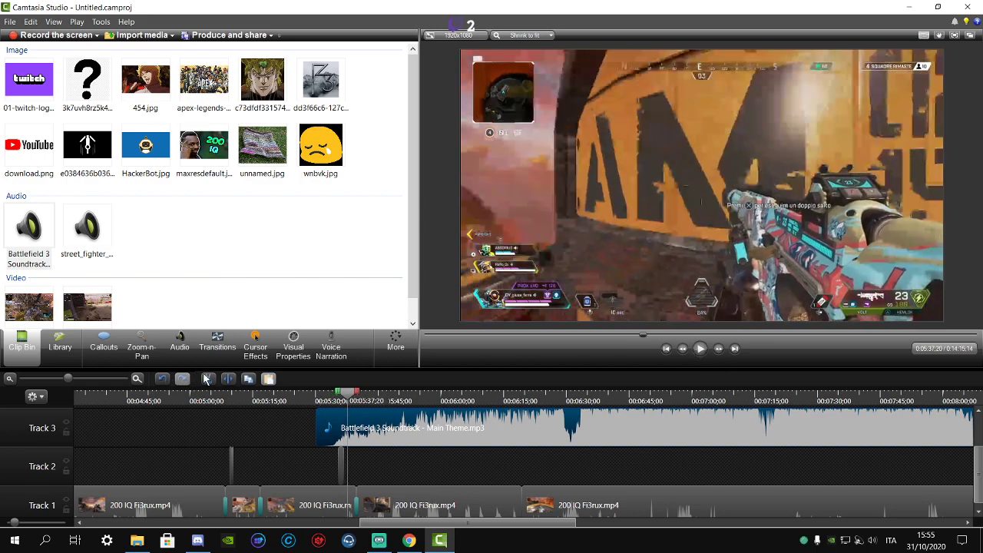
# - Lower the volume of the Battlefield 3 music on Track 3, play it back and start saving the project
pyautogui.click(180, 344)
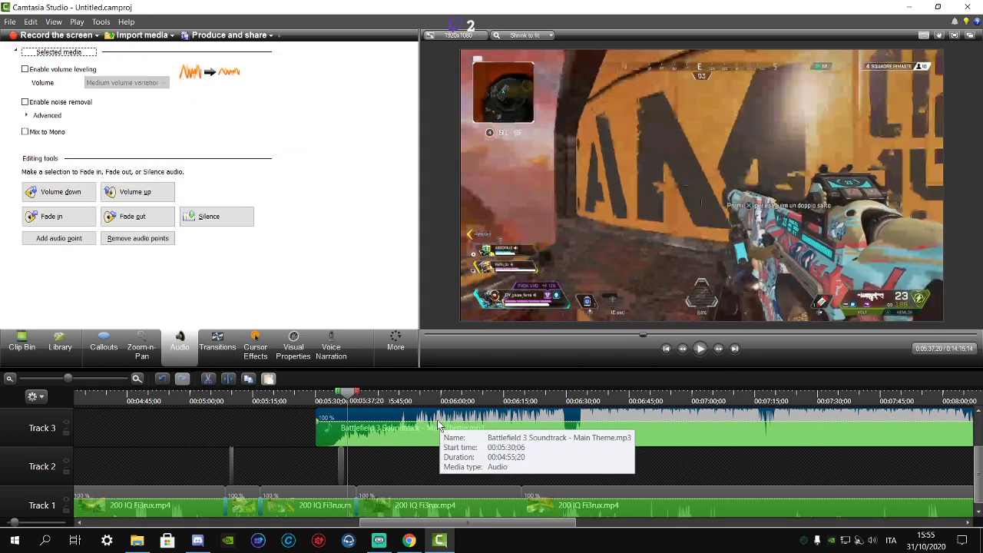
pyautogui.click(440, 430)
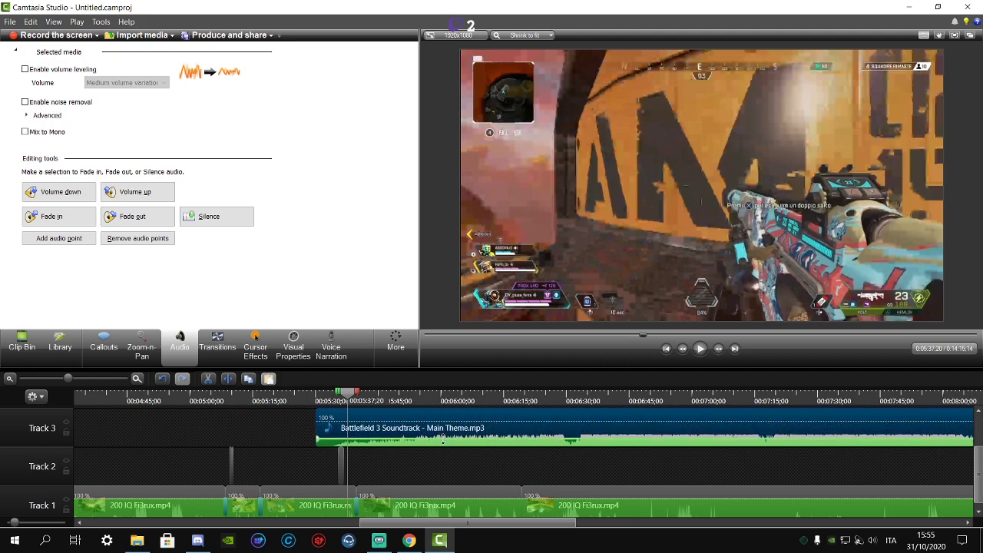
pyautogui.click(700, 348)
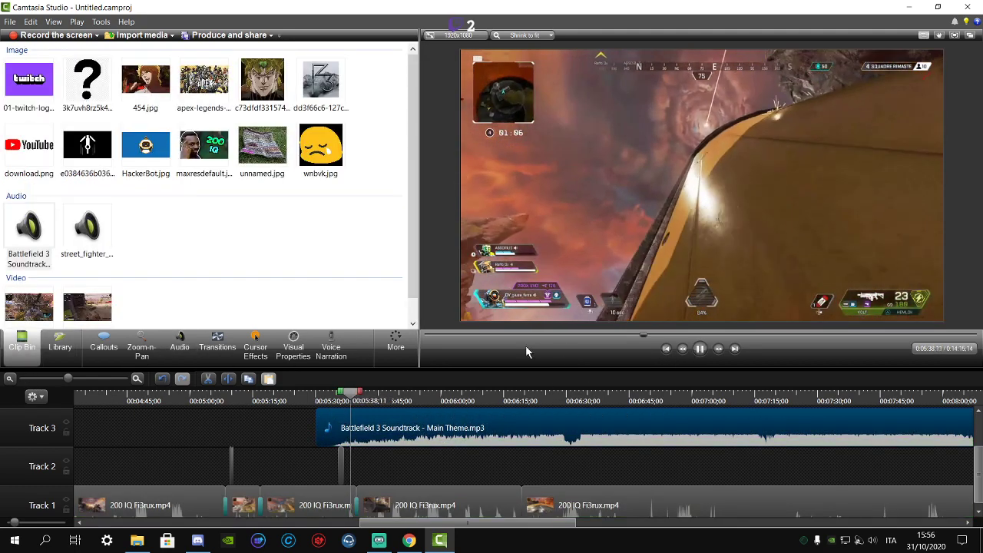
pyautogui.click(10, 21)
pyautogui.click(37, 73)
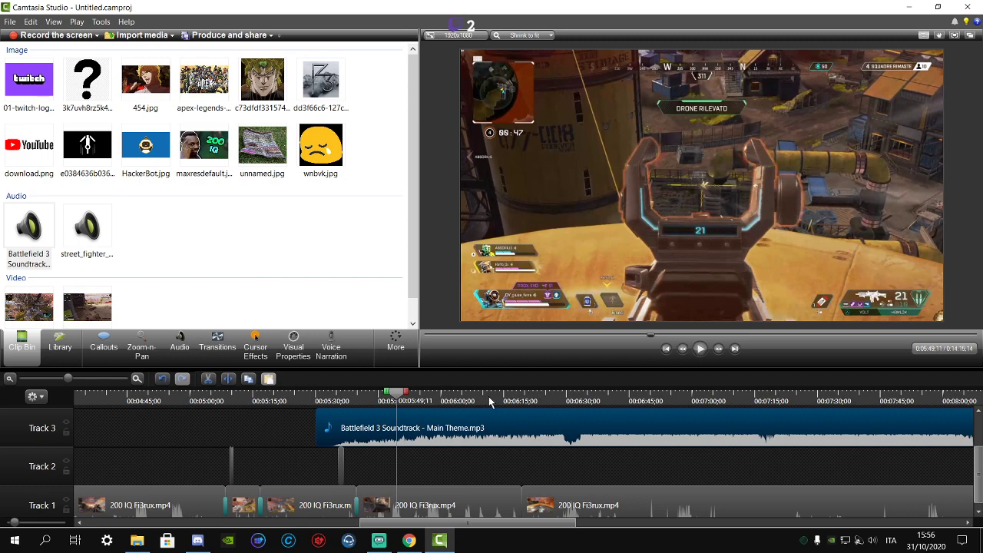
# - Check the music level around 0:06:15;11, lower the Track 3 music volume further and return to the Clip Bin
pyautogui.moveTo(438, 397); pyautogui.dragTo(505, 397)
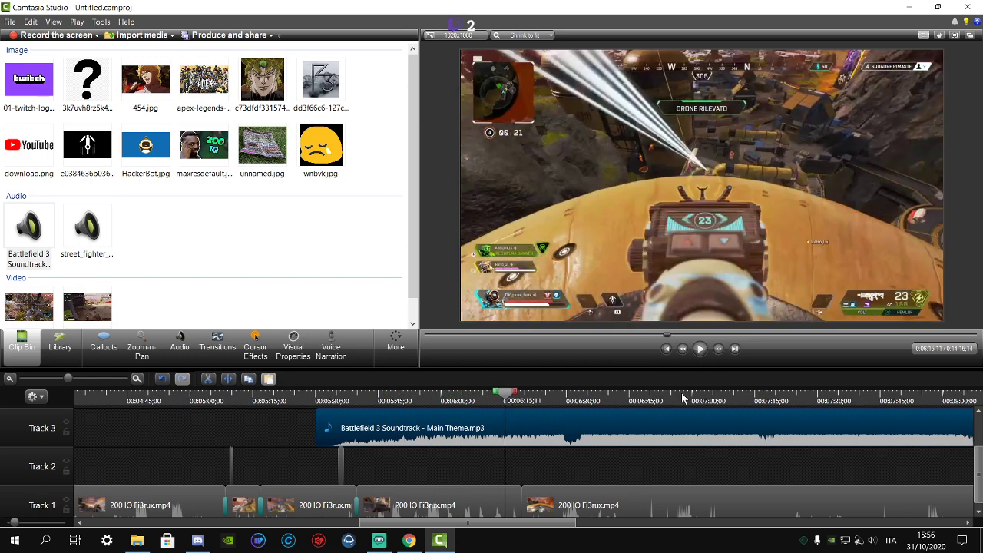
pyautogui.click(701, 349)
pyautogui.click(699, 349)
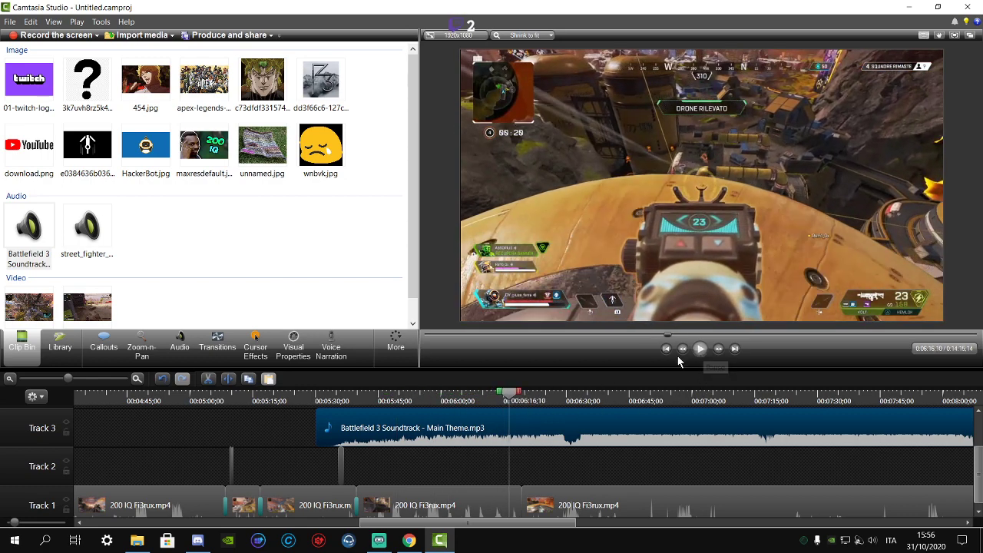
pyautogui.click(107, 347)
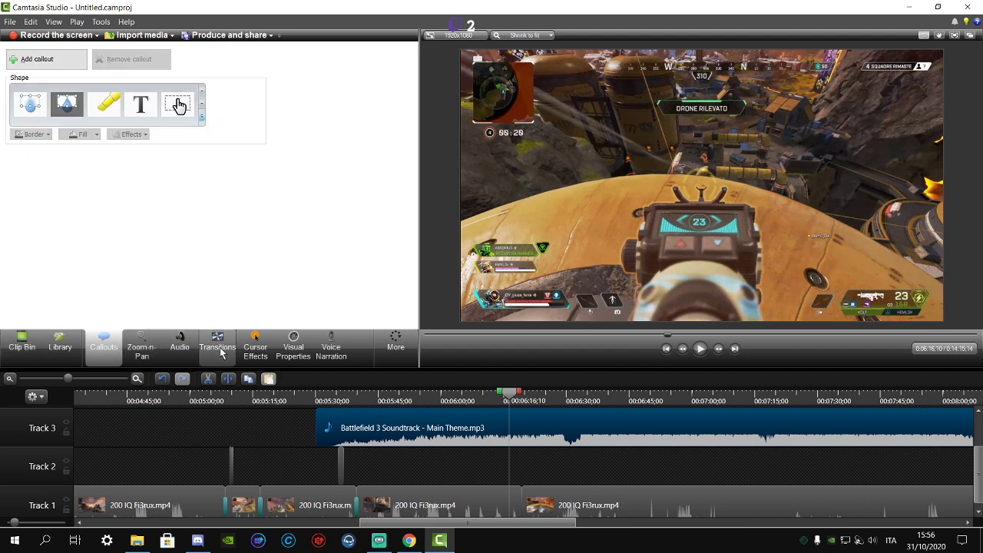
pyautogui.click(181, 350)
pyautogui.moveTo(602, 419); pyautogui.dragTo(603, 443)
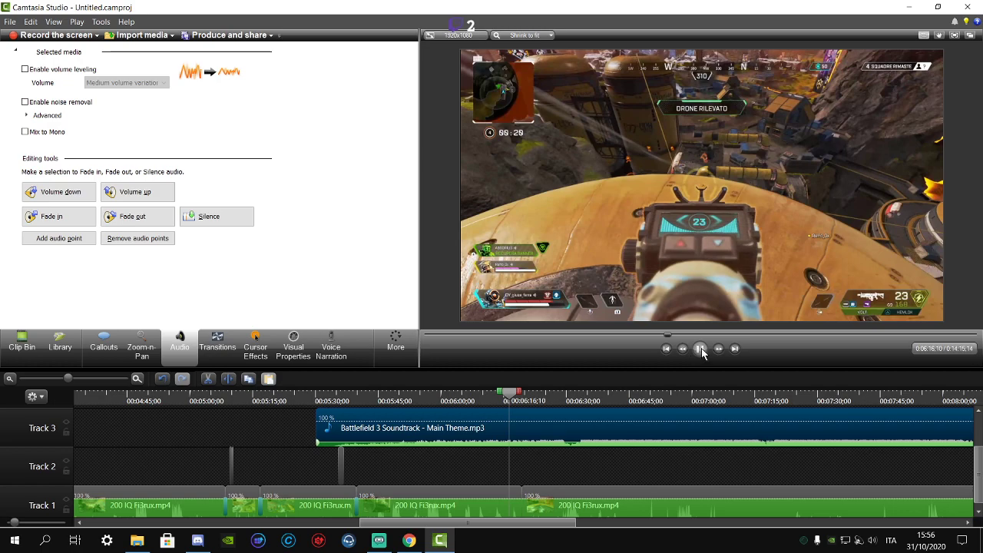
pyautogui.click(23, 343)
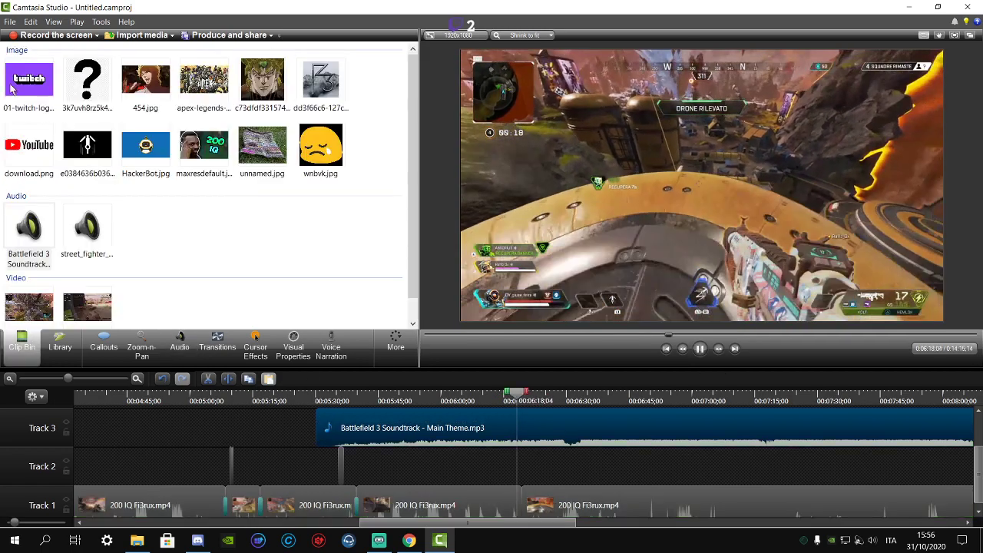
pyautogui.click(10, 21)
pyautogui.click(120, 73)
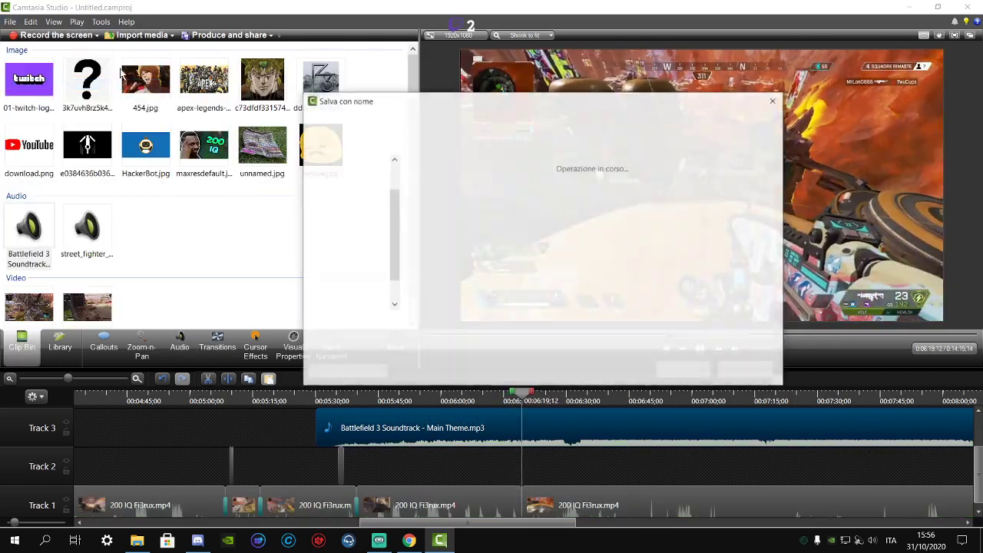
pyautogui.click(749, 369)
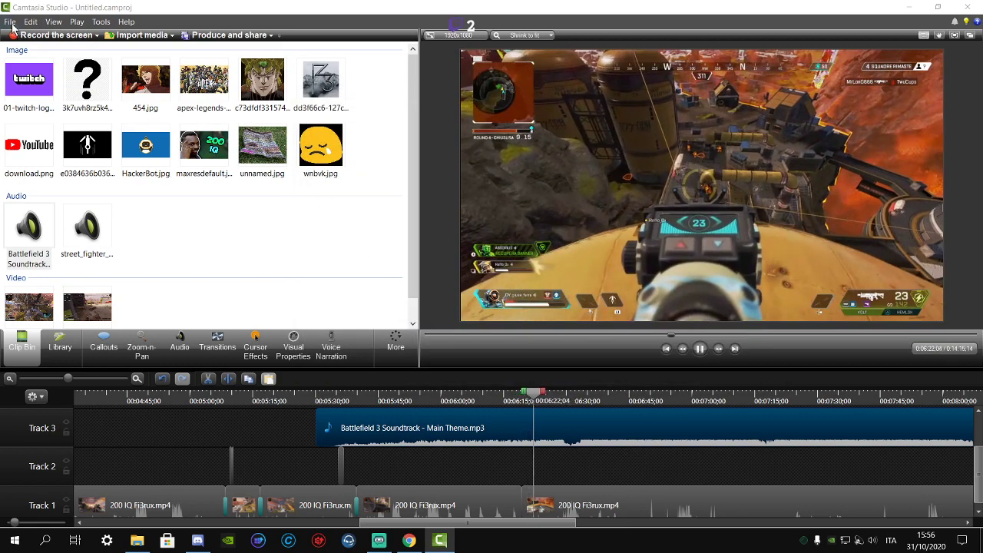
pyautogui.click(10, 22)
pyautogui.press('Escape')
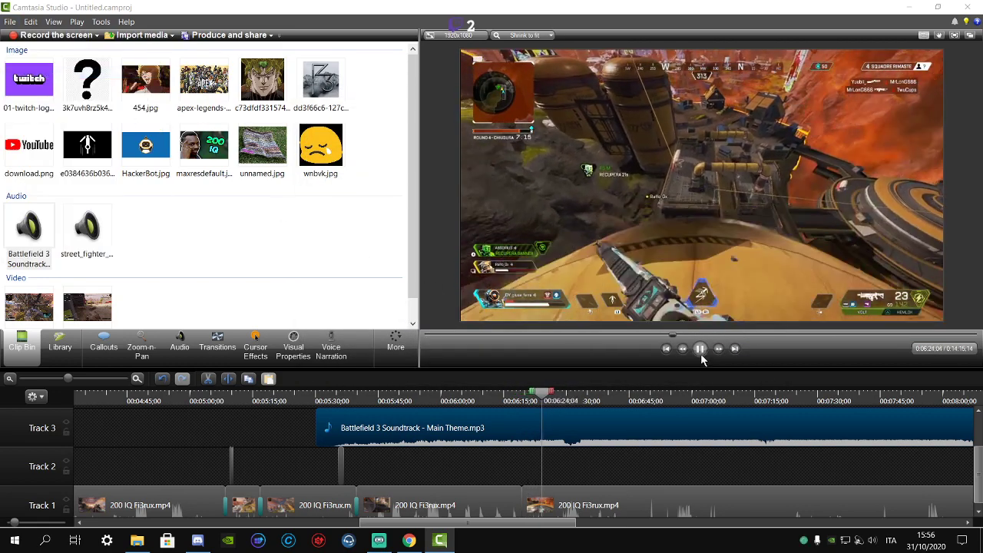
# - Preview the footage with the quieter music from about 0:06:24;08, pause at 0:06:25;11 and deselect the music clip
pyautogui.click(701, 356)
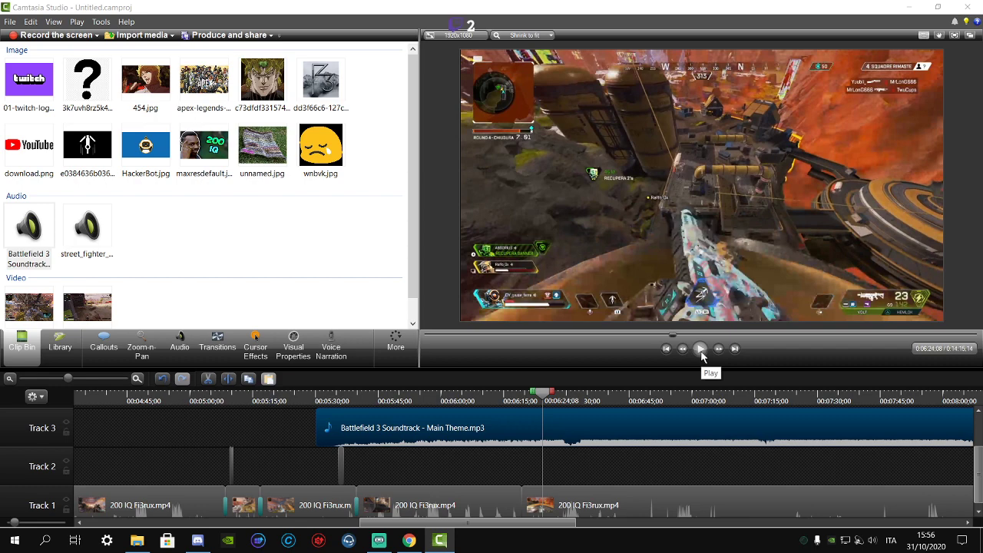
pyautogui.click(514, 403)
pyautogui.click(700, 350)
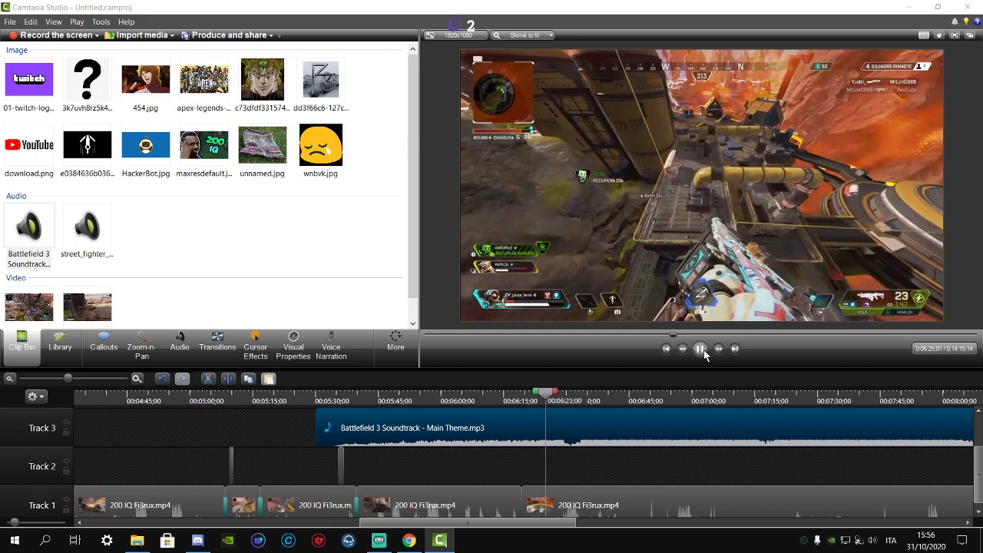
pyautogui.click(700, 349)
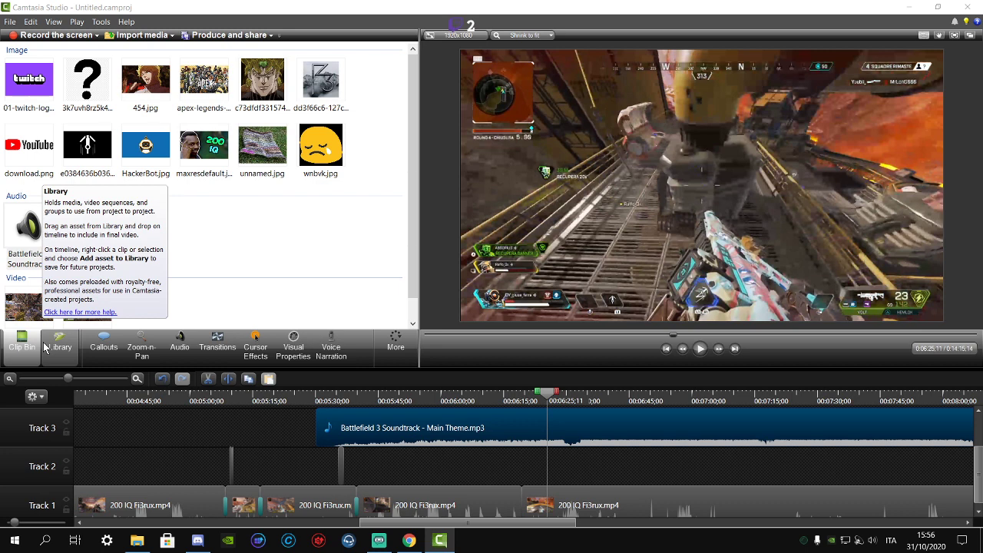
pyautogui.click(255, 425)
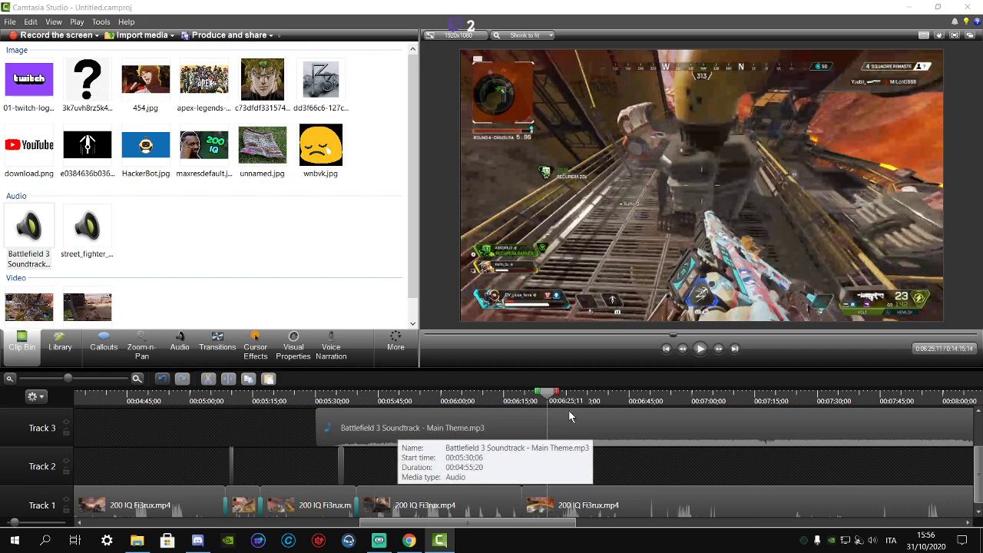
# - Play the footage with the music from 0:06:25;11 and pause it at 0:06:25;27
pyautogui.click(700, 349)
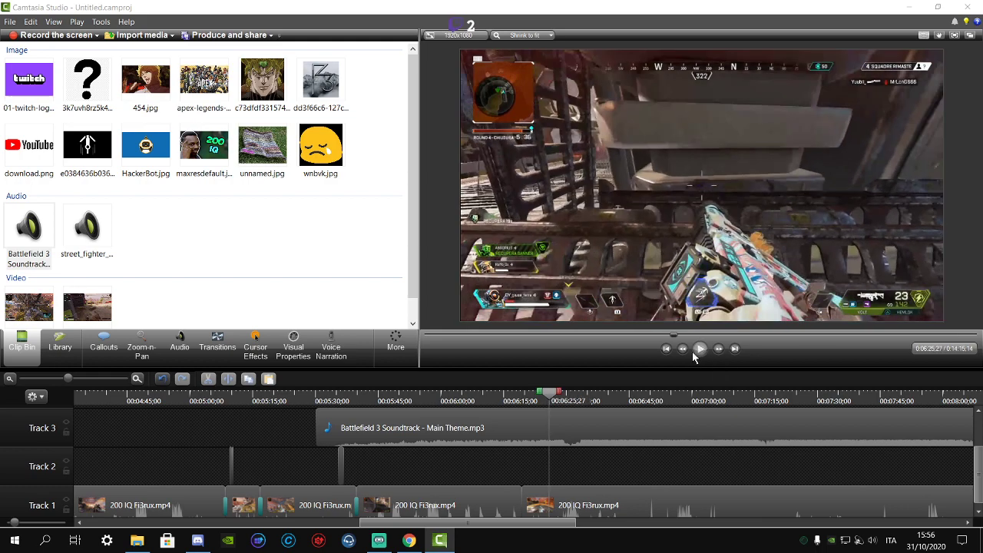
pyautogui.click(9, 21)
pyautogui.click(10, 21)
# - Switch to Discord, disconnect from the Facciamo Due Chiacchiere voice channel and quit Discord
pyautogui.moveTo(402, 549)
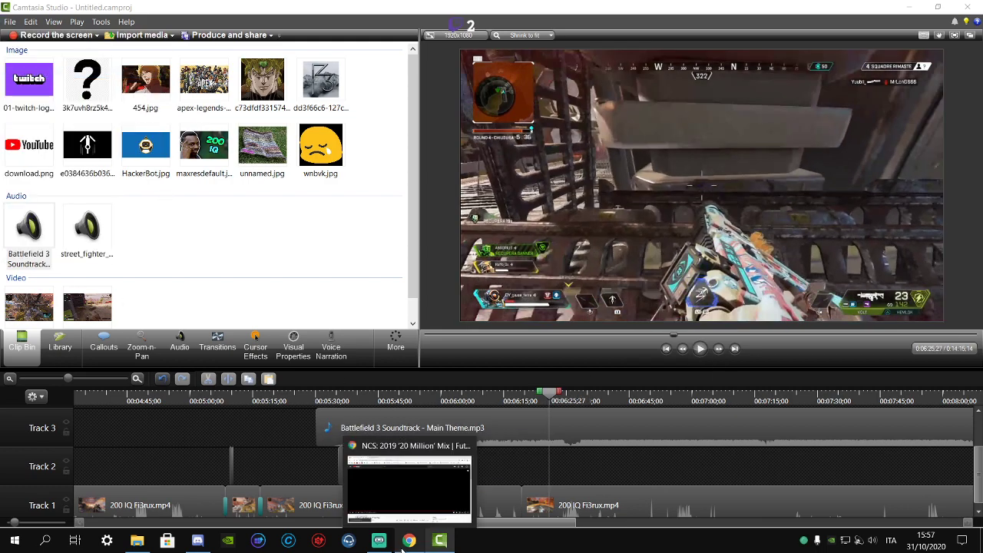
pyautogui.moveTo(205, 547)
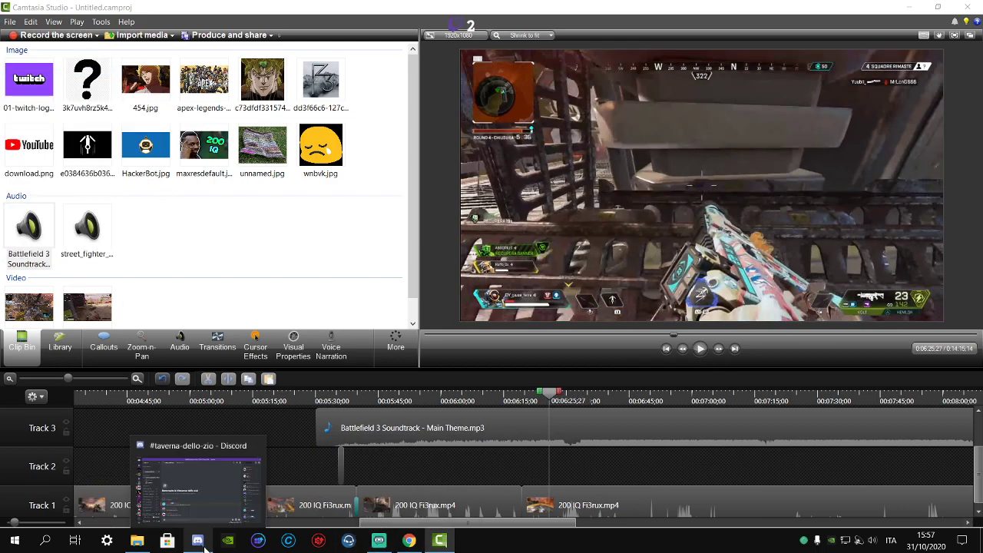
pyautogui.click(224, 510)
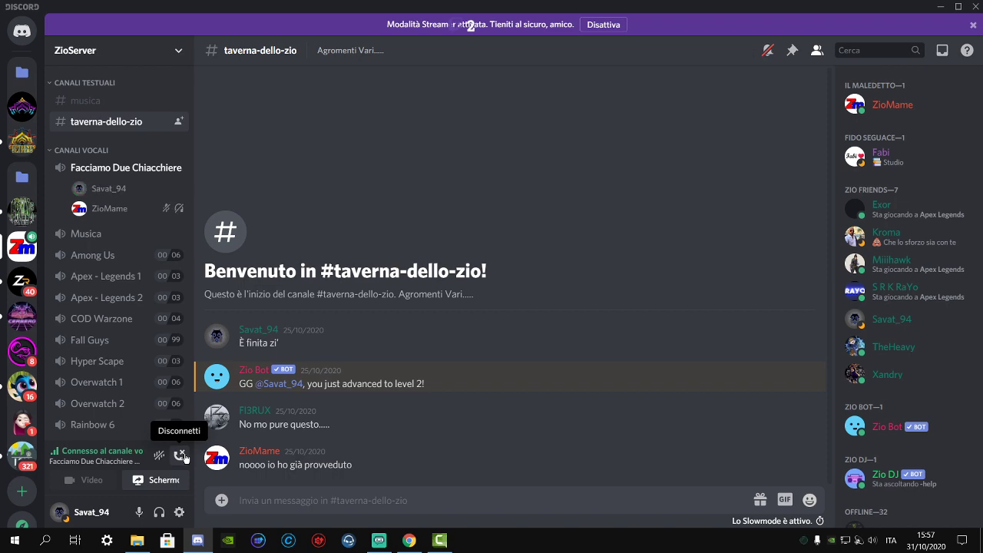
pyautogui.click(180, 456)
pyautogui.rightClick(807, 541)
pyautogui.click(845, 529)
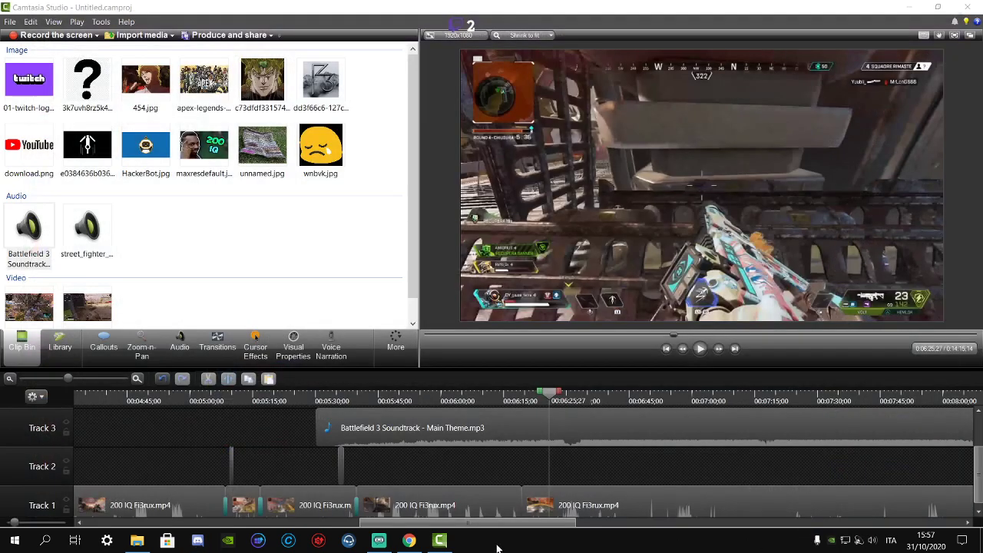
# - In Camtasia Studio, preview the footage up to 0:06:36;15 and return to 0:06:33;18 for a closer look
pyautogui.click(700, 349)
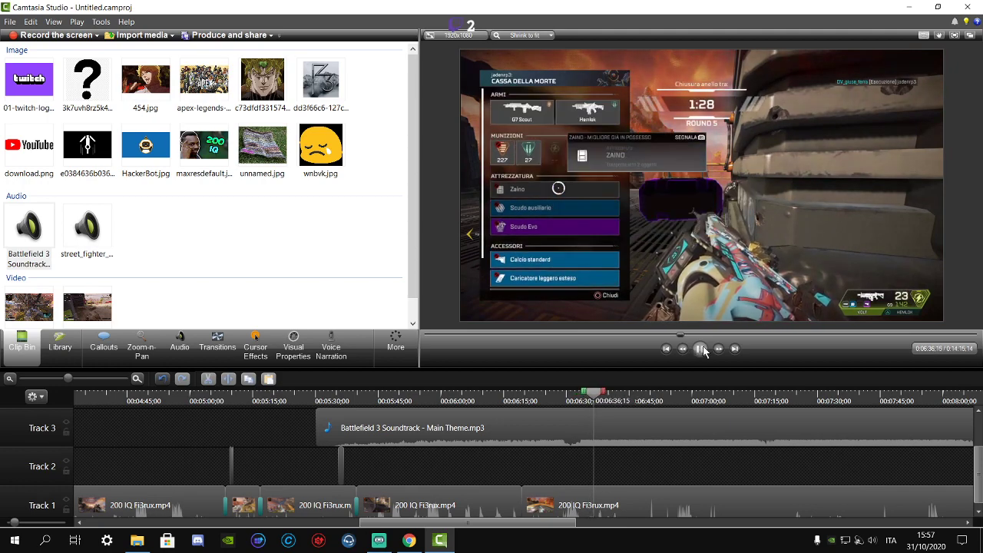
pyautogui.click(699, 348)
pyautogui.click(583, 398)
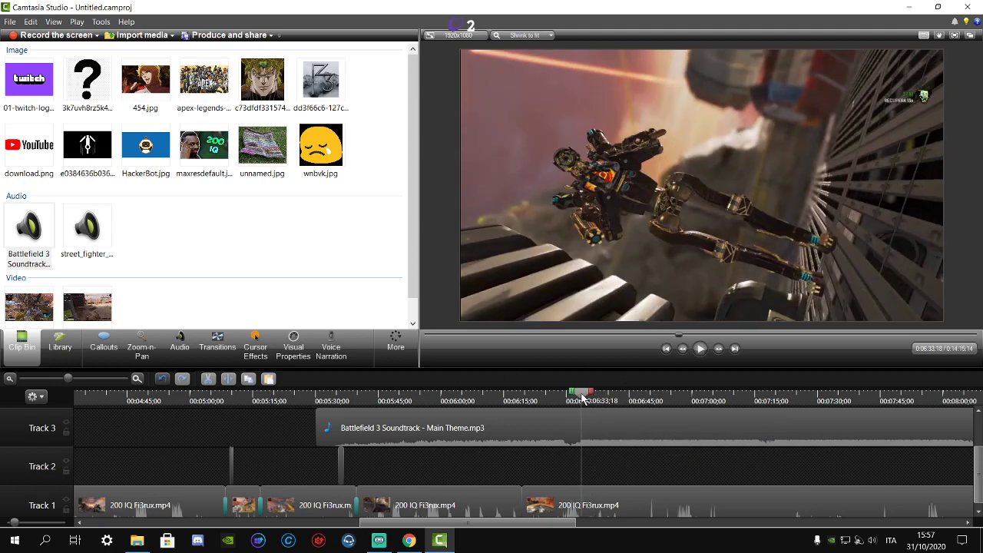
pyautogui.click(139, 379)
pyautogui.click(139, 379)
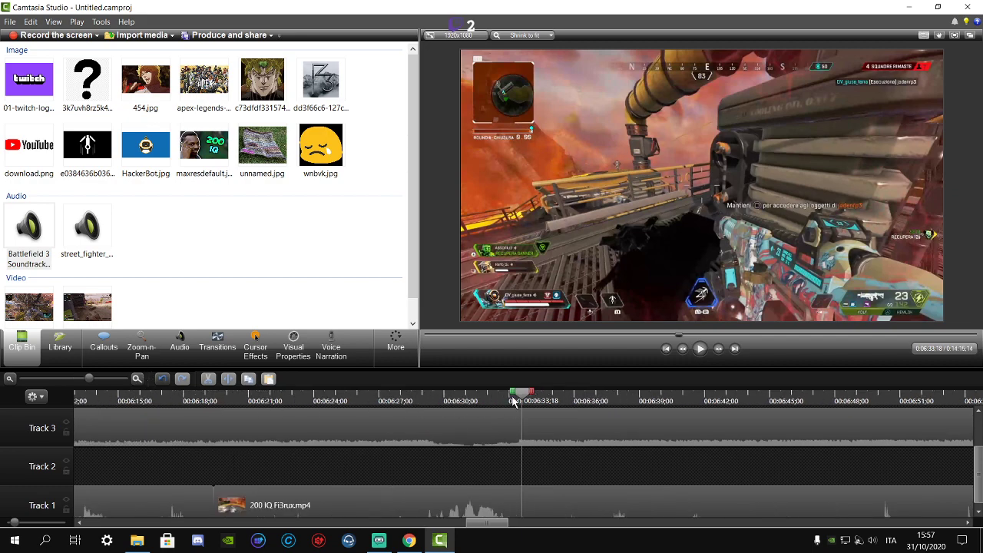
# - Shift the Battlefield 3 music slightly earlier so its quiet passage ends at the white flash at 0:06:32;26, and play it back
pyautogui.moveTo(515, 402); pyautogui.dragTo(509, 399)
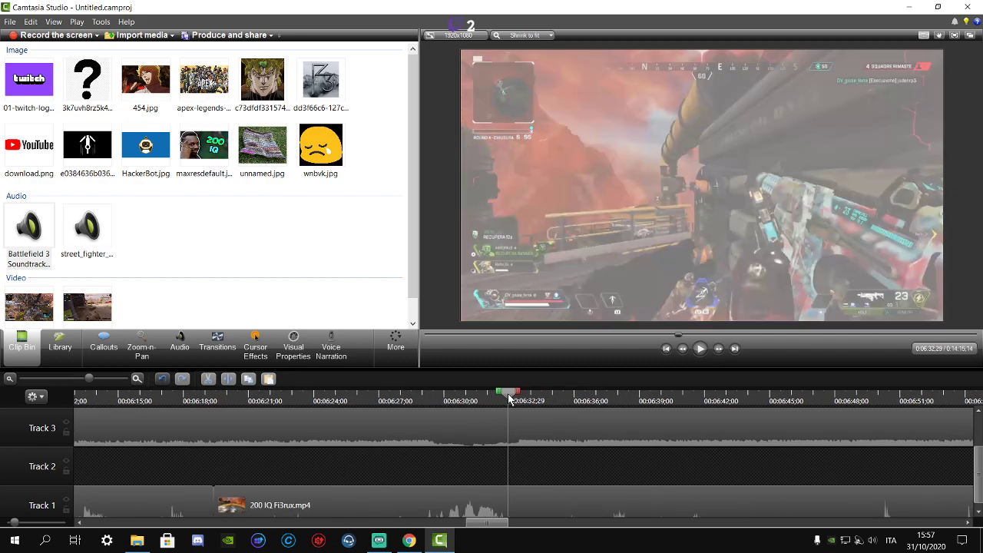
pyautogui.click(509, 393)
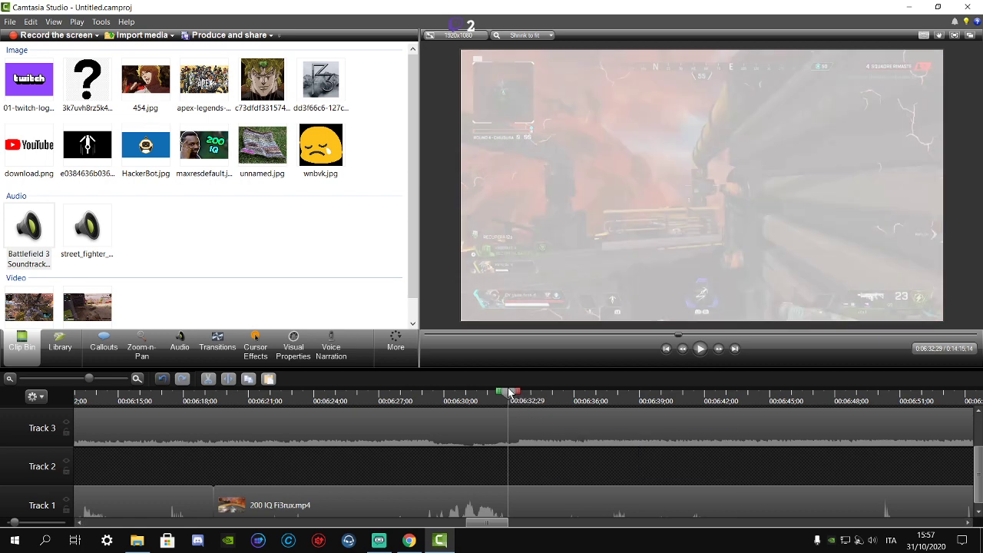
pyautogui.moveTo(508, 393); pyautogui.dragTo(507, 394)
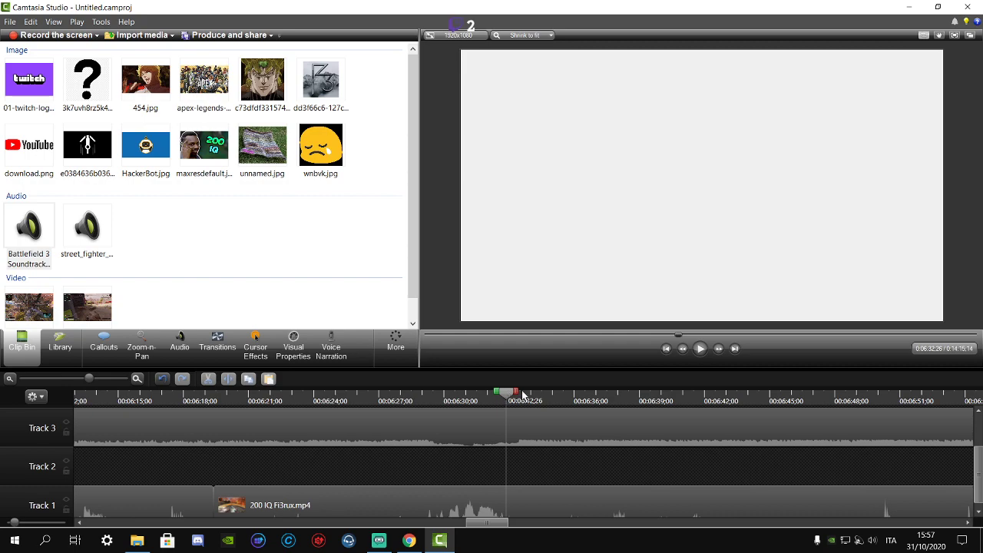
pyautogui.click(524, 419)
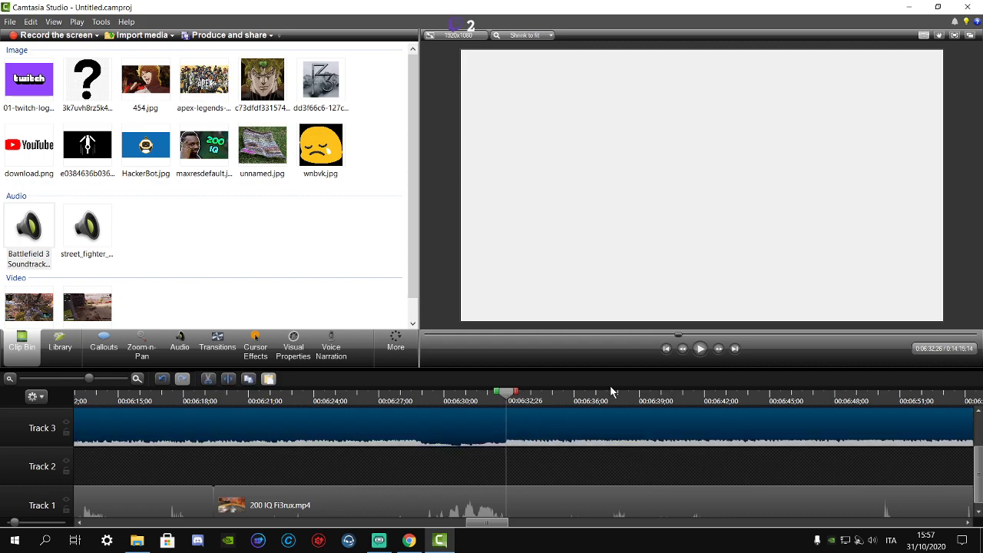
pyautogui.click(699, 350)
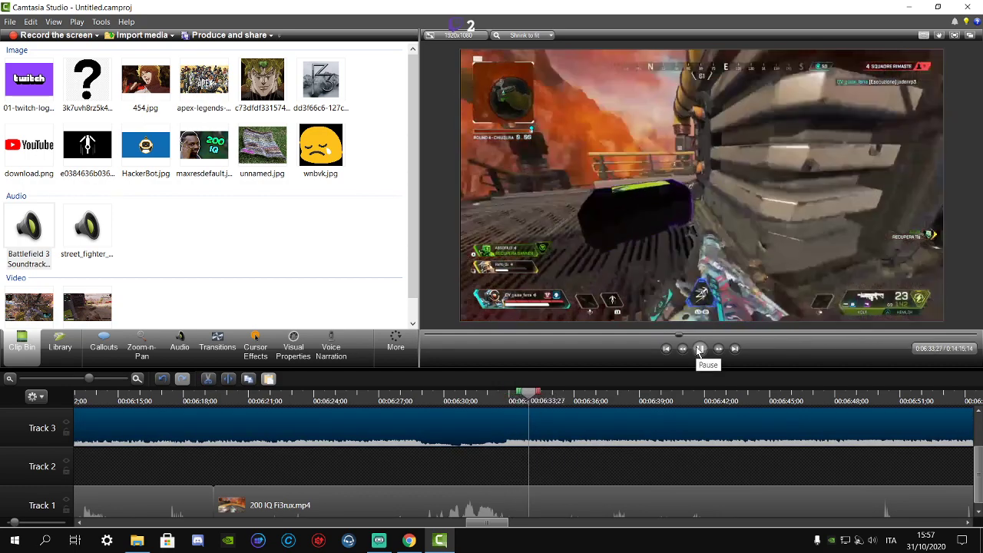
# - Split the Track 1 gameplay clip at the white flash at 0:06:32;27 and save the project
pyautogui.moveTo(500, 394); pyautogui.dragTo(506, 391)
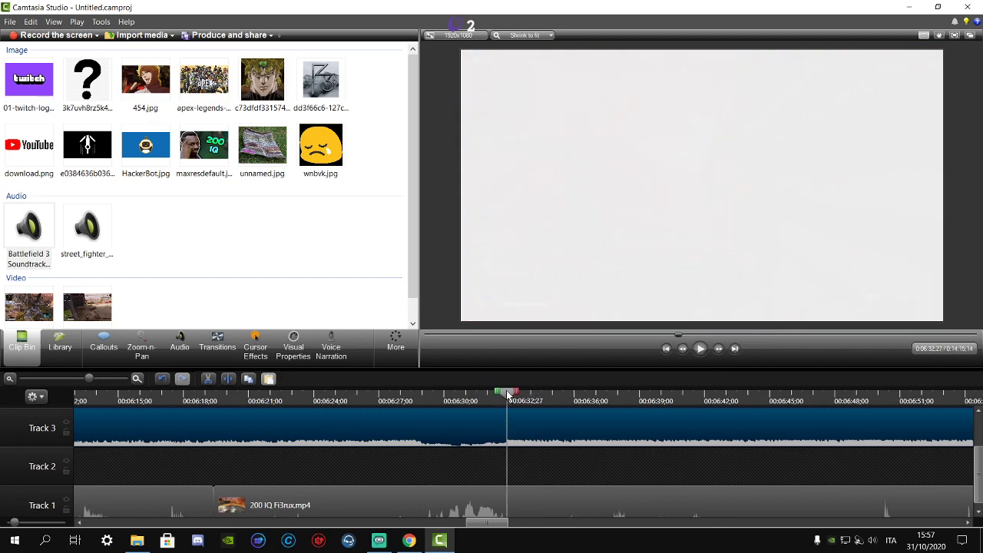
pyautogui.click(512, 513)
pyautogui.click(228, 381)
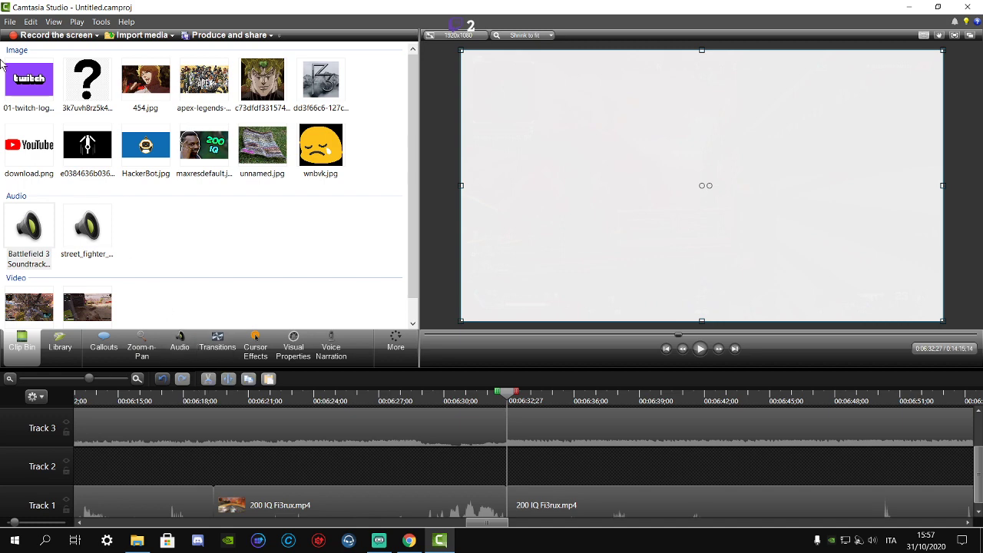
pyautogui.click(10, 22)
pyautogui.click(30, 75)
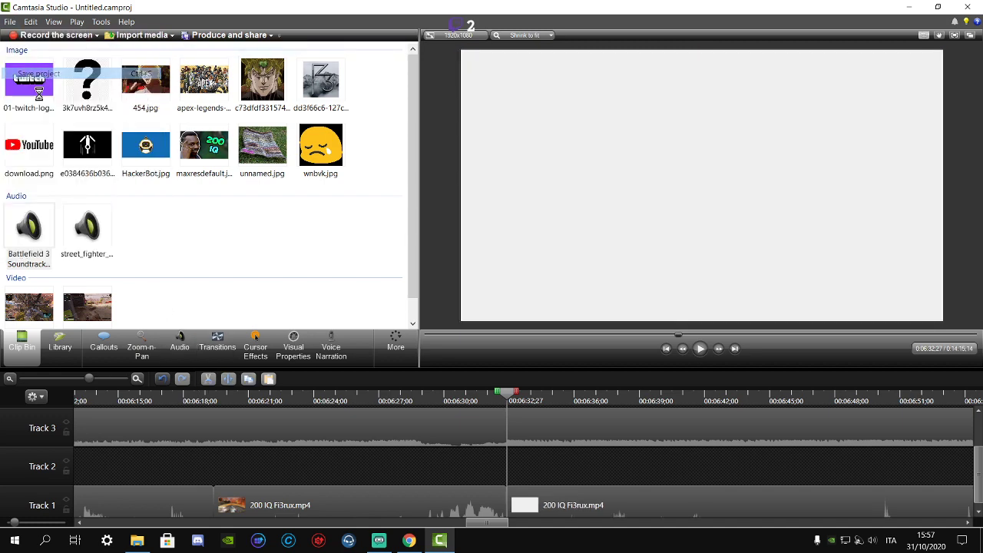
# - Add a Radial blur transition at the 0:06:19;12 cut on Track 1 and save the project
pyautogui.click(218, 356)
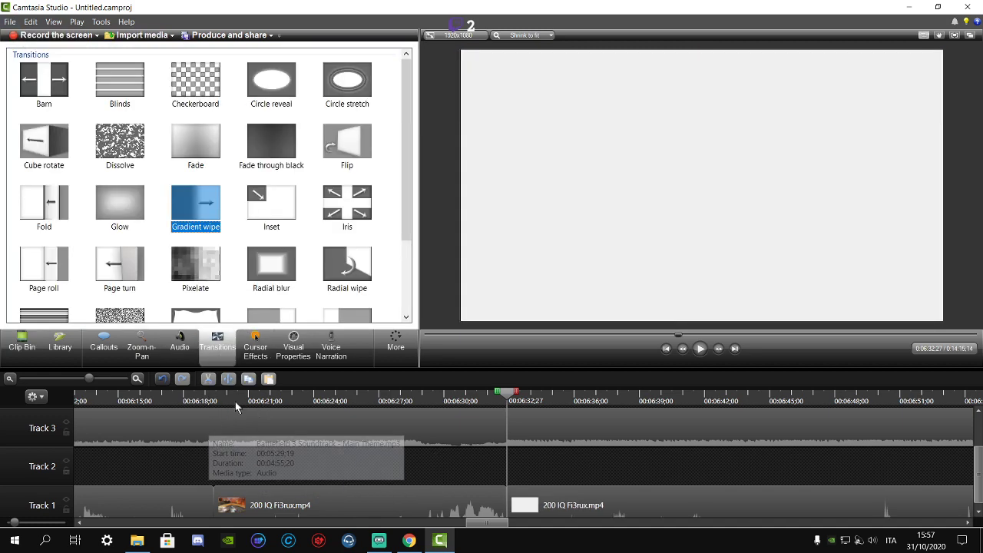
pyautogui.moveTo(278, 267); pyautogui.dragTo(215, 499)
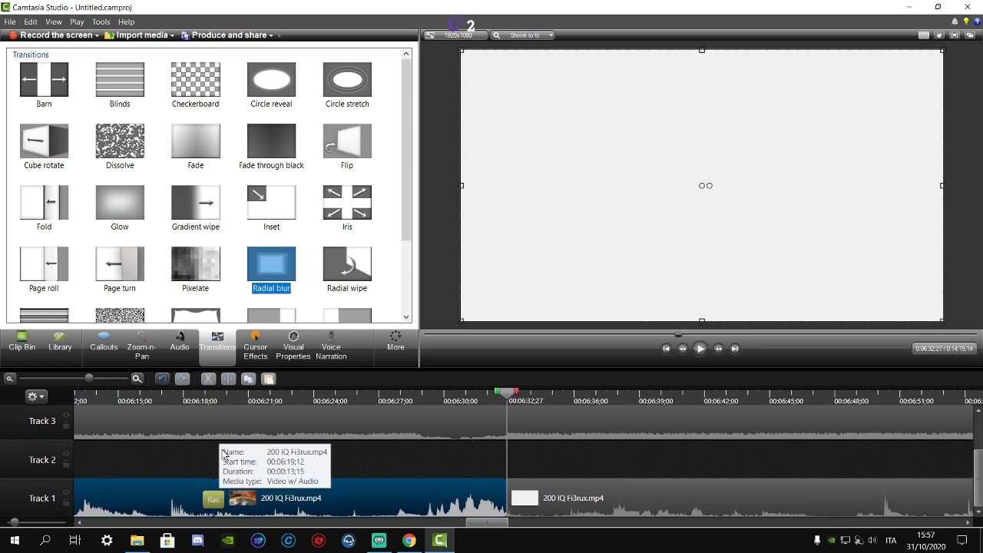
pyautogui.click(201, 400)
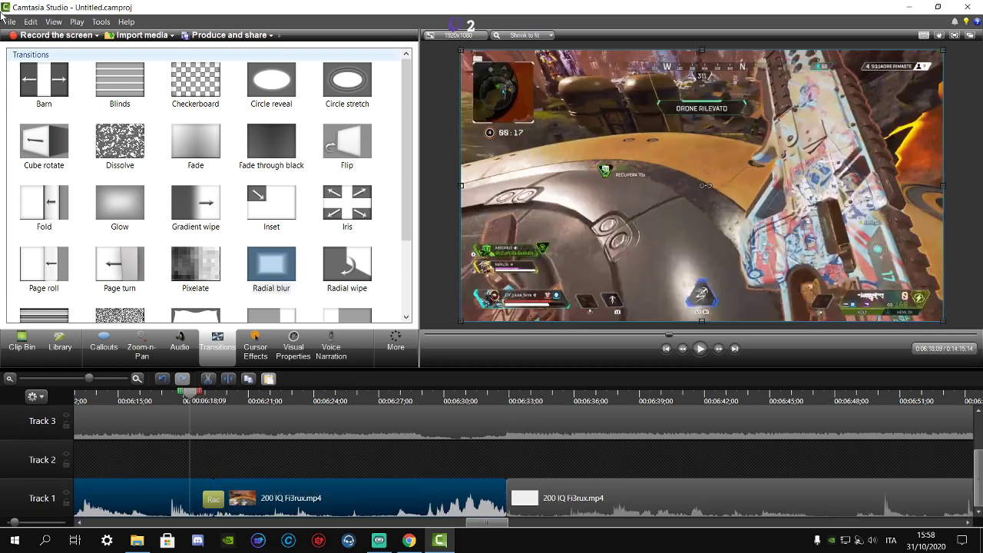
pyautogui.click(10, 22)
pyautogui.click(53, 74)
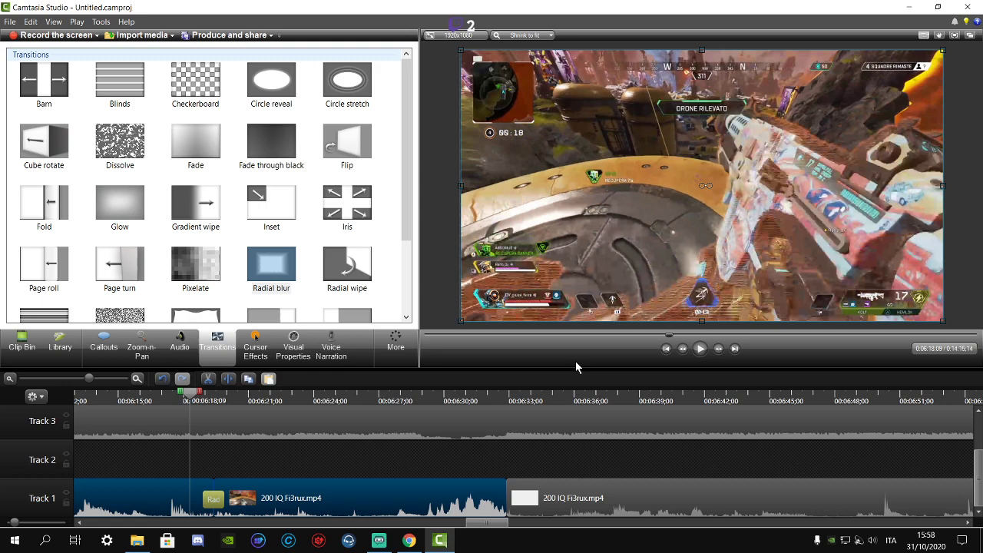
# - Preview the Radial blur transition and the following footage from 0:06:18;09 to about 0:06:28;12
pyautogui.click(700, 350)
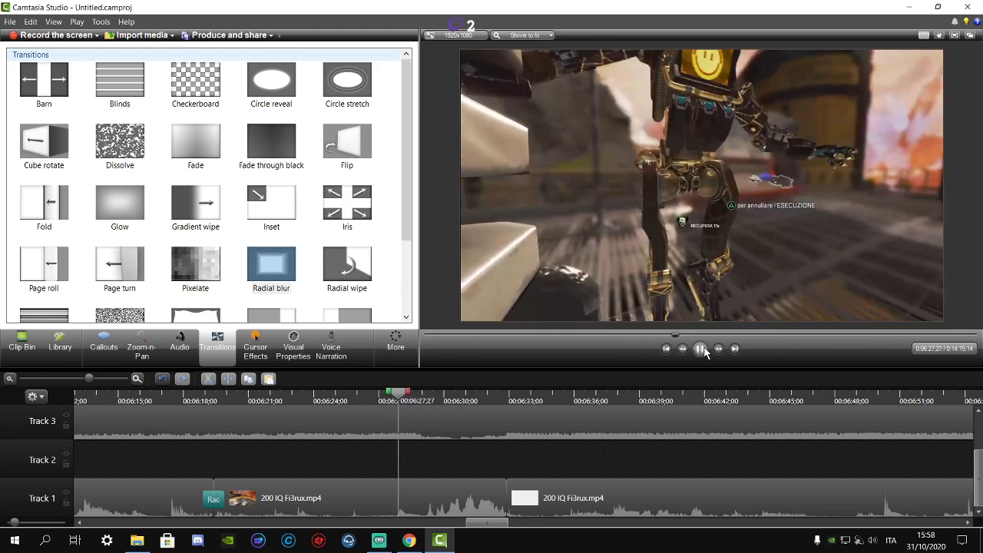
pyautogui.click(702, 348)
pyautogui.click(702, 349)
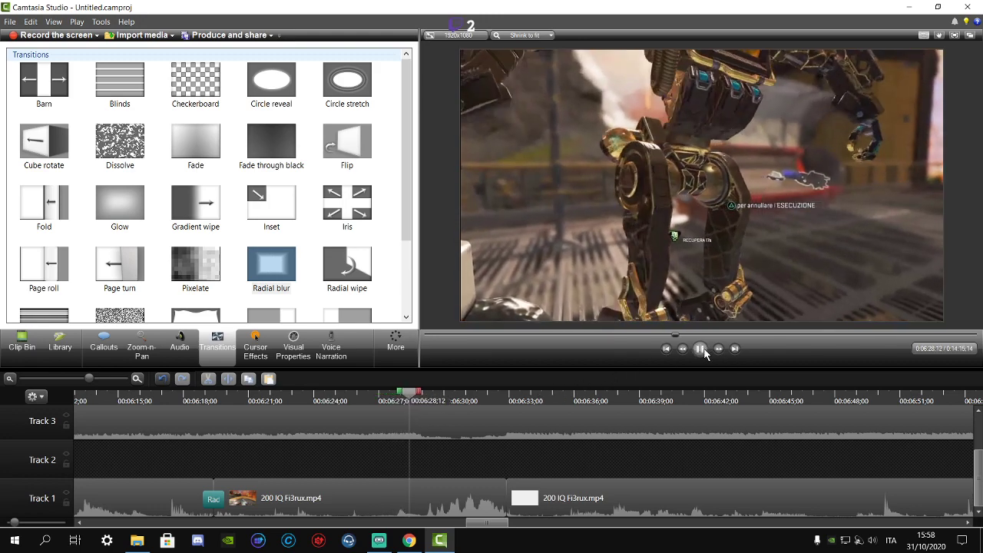
pyautogui.click(702, 348)
# - Split the Track 1 clip at 0:06:28;21 and add a Fade through black transition there, shortened to 00:08
pyautogui.moveTo(402, 399); pyautogui.dragTo(412, 399)
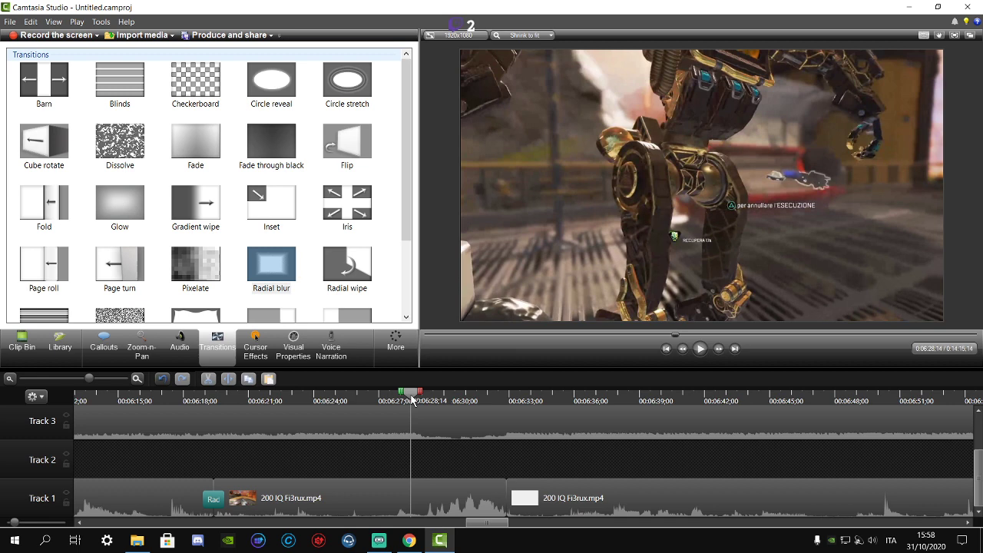
pyautogui.click(694, 350)
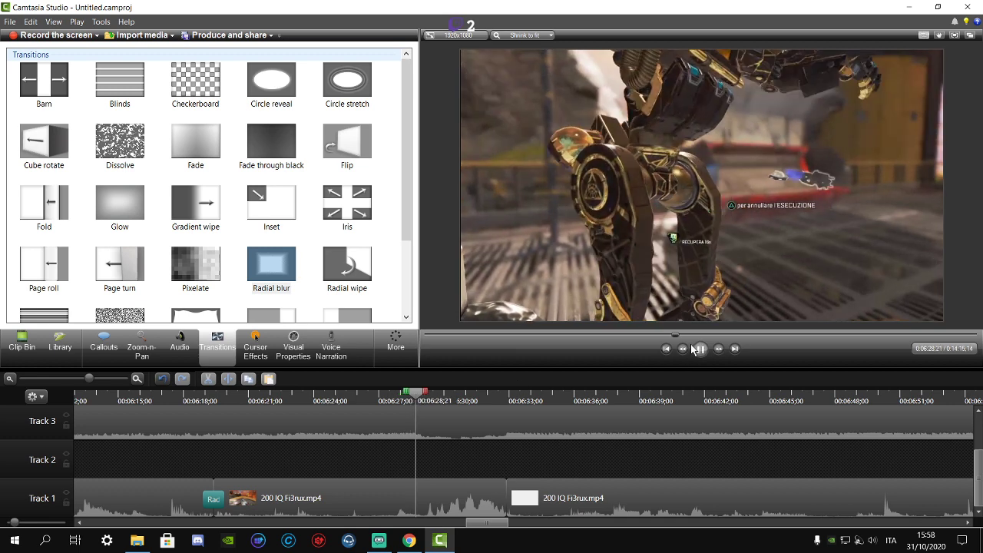
pyautogui.click(417, 395)
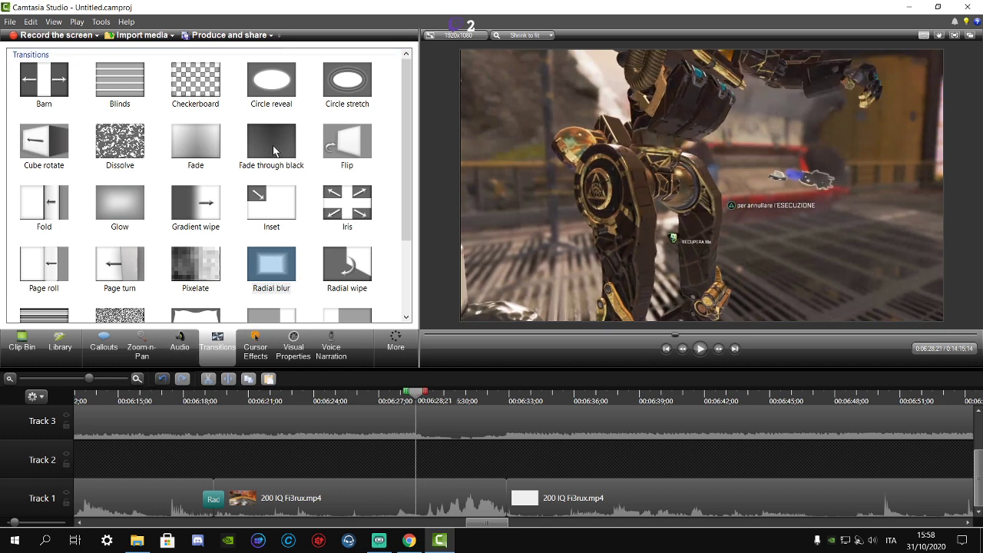
pyautogui.click(358, 491)
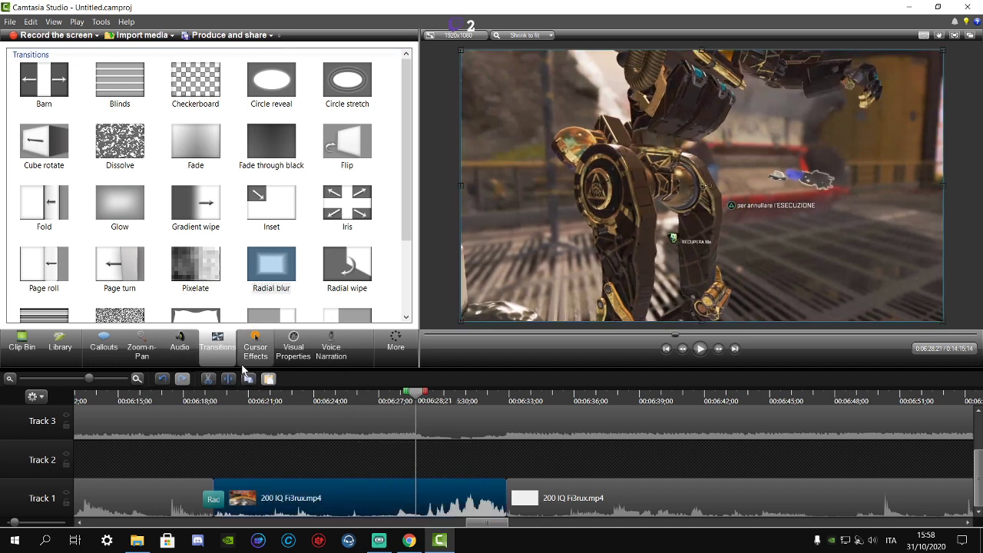
pyautogui.click(226, 379)
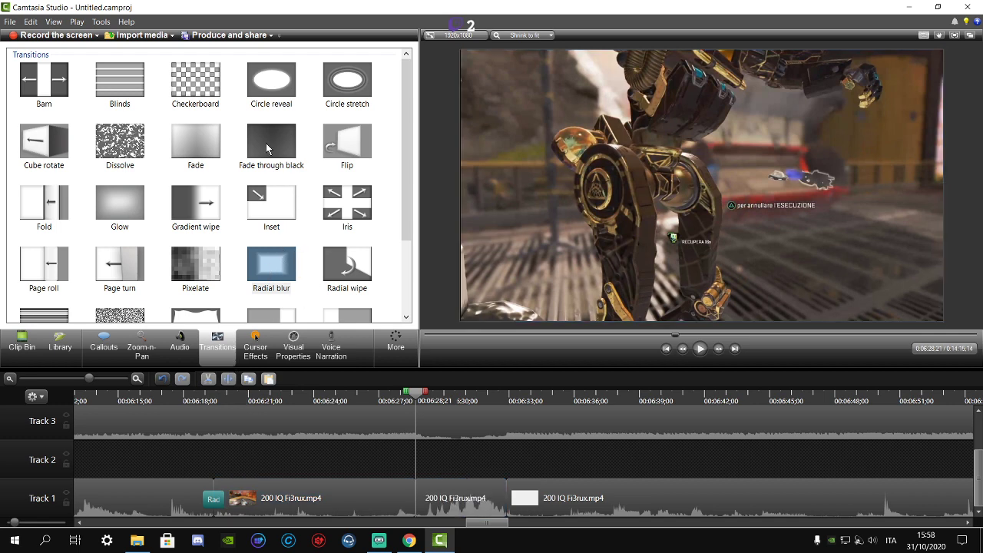
pyautogui.moveTo(271, 142); pyautogui.dragTo(418, 353)
pyautogui.moveTo(415, 499); pyautogui.dragTo(415, 500)
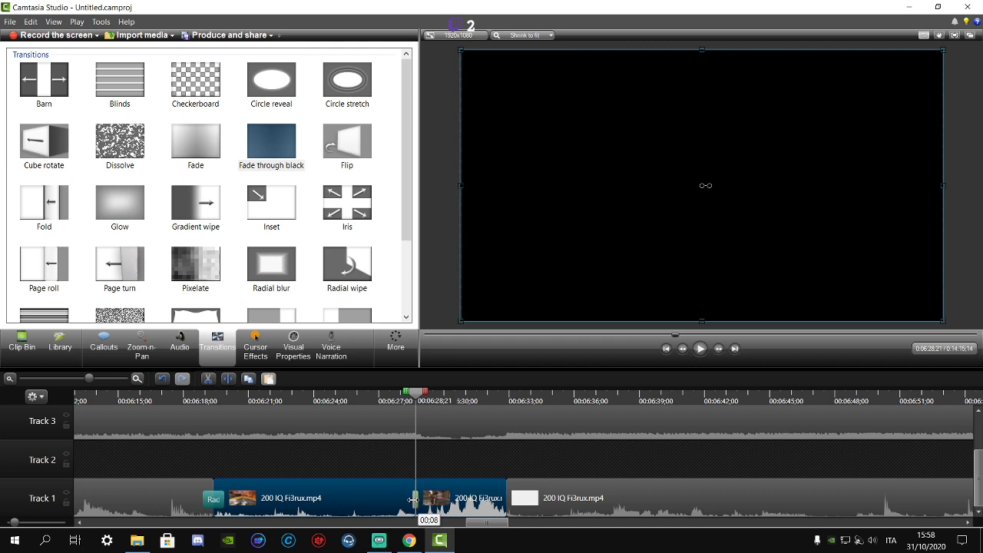
# - Preview the Fade through black transition from 0:06:28;17 to 0:06:32;19, then replay the section from 0:06:28;25 to 0:06:29;15
pyautogui.click(412, 398)
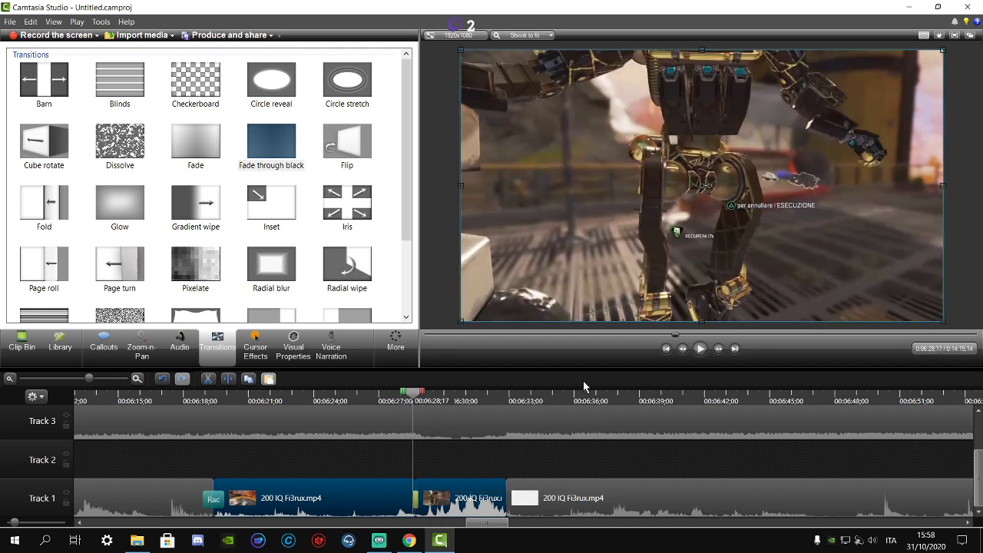
pyautogui.click(701, 348)
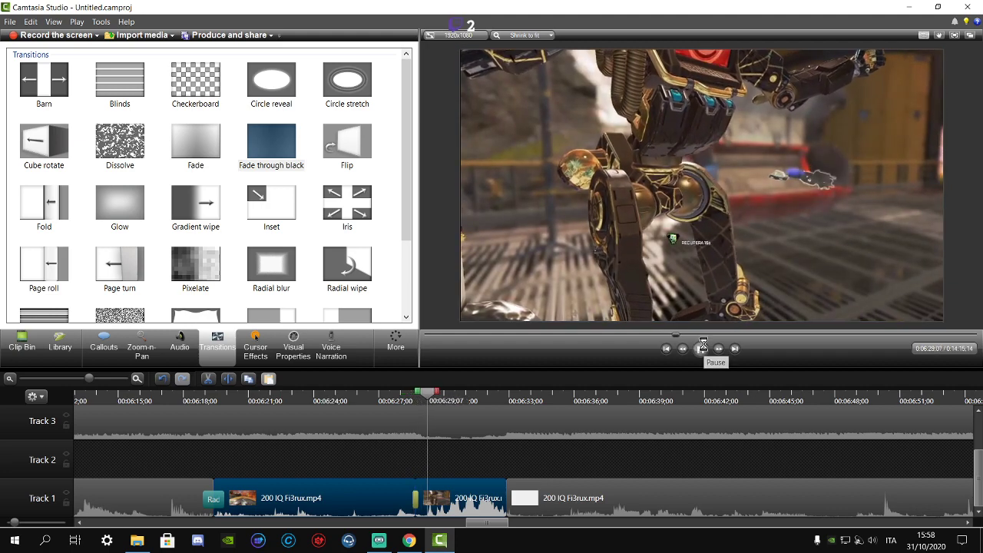
pyautogui.click(702, 348)
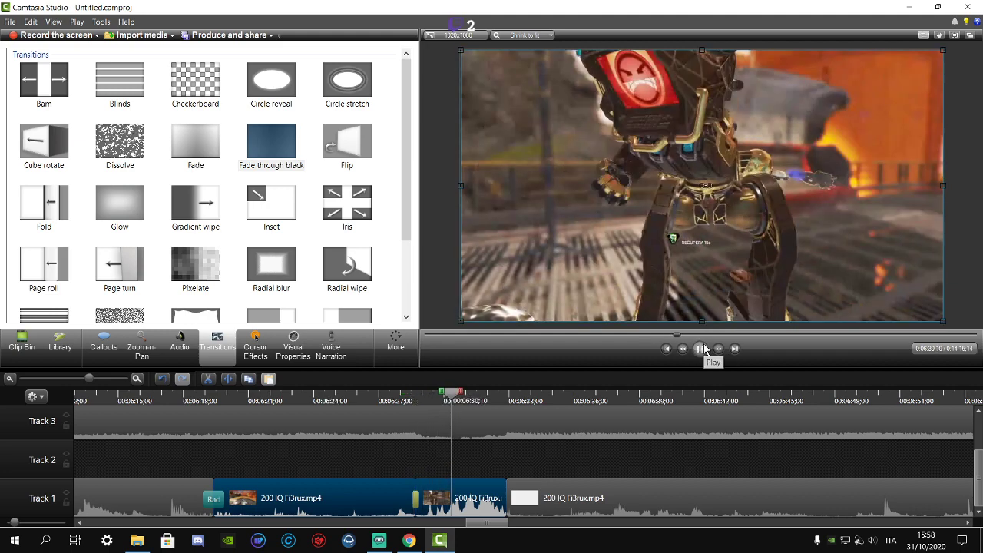
pyautogui.click(701, 349)
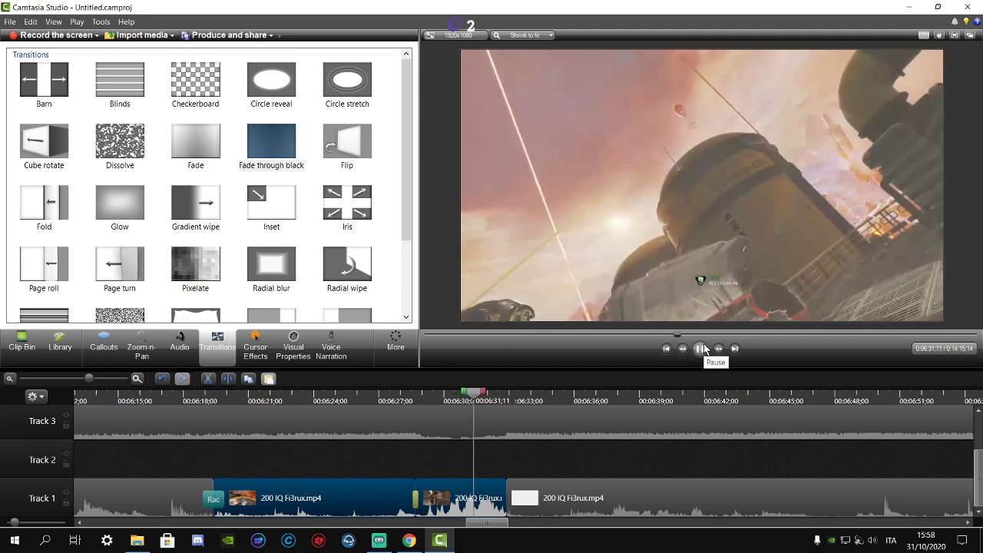
pyautogui.click(702, 349)
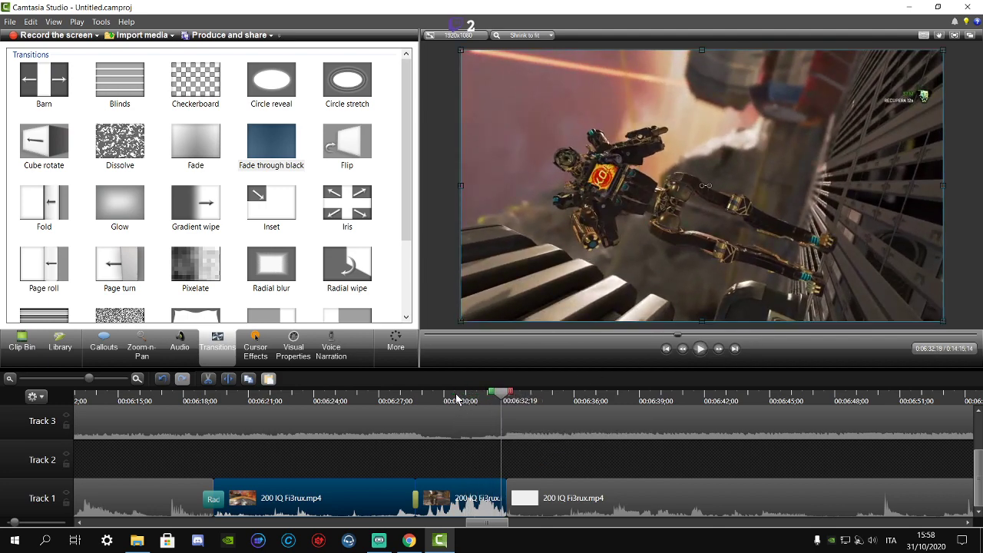
pyautogui.click(457, 399)
pyautogui.click(419, 399)
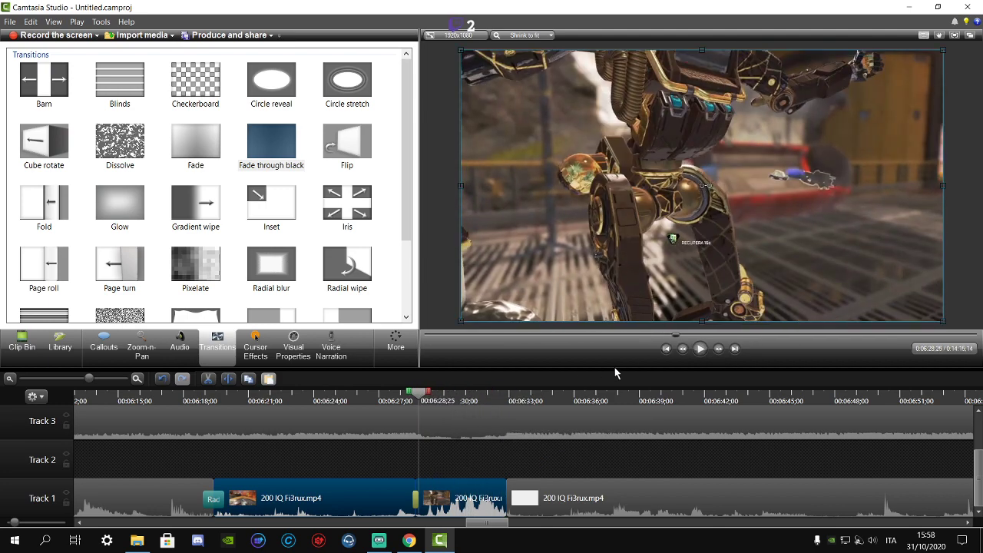
pyautogui.click(699, 349)
pyautogui.click(699, 348)
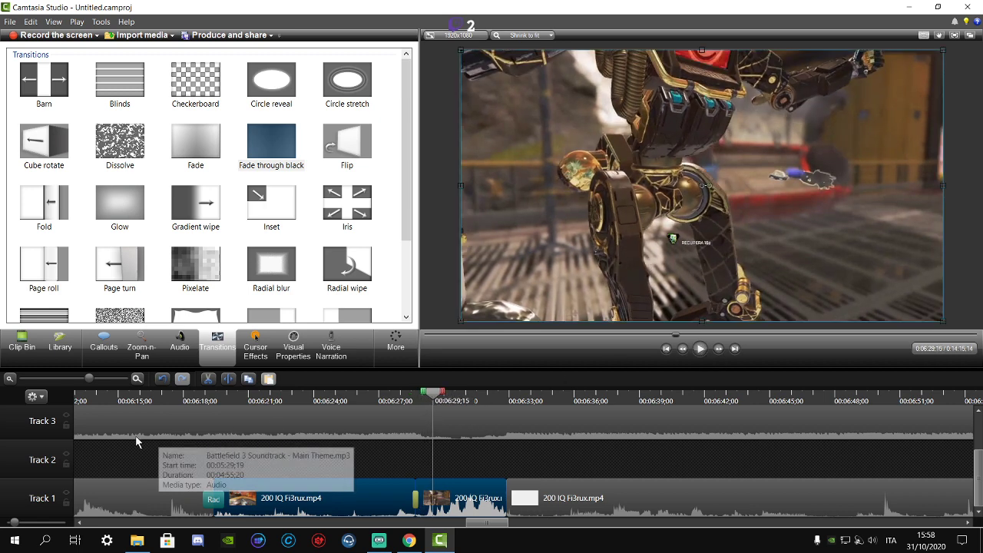
# - Turn off Track 1 and play the soundtrack alone up to 0:06:30;25 to find the next beat, restoring the track
pyautogui.click(73, 497)
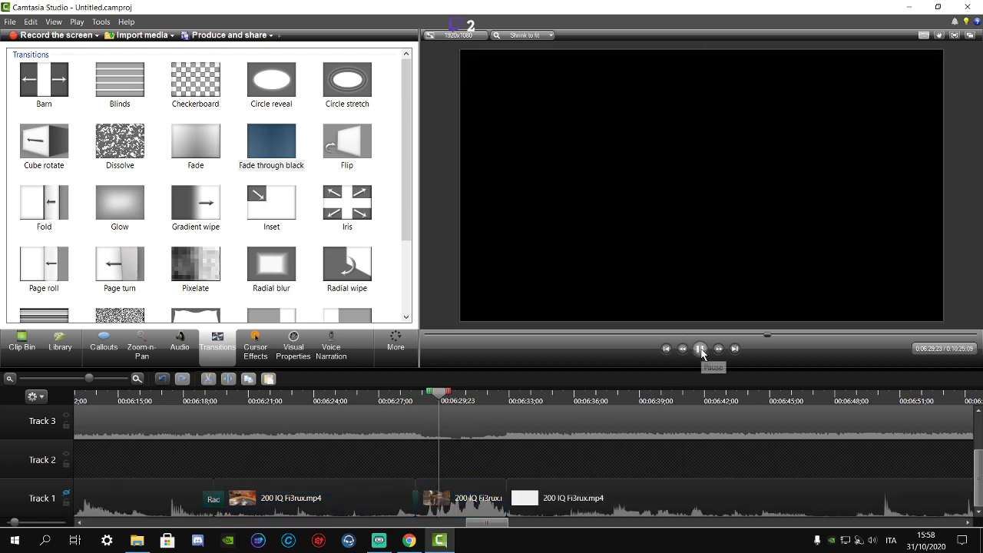
pyautogui.click(422, 400)
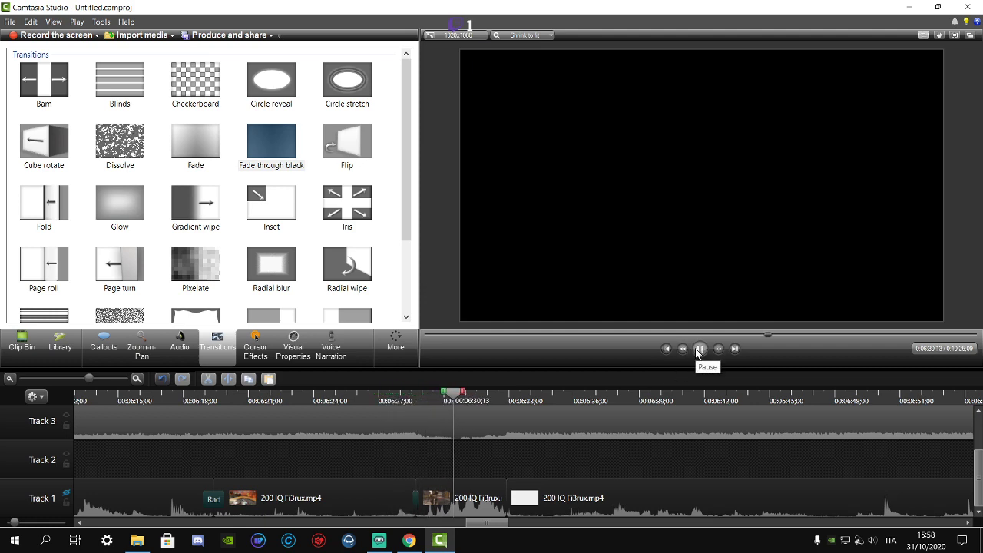
pyautogui.click(446, 400)
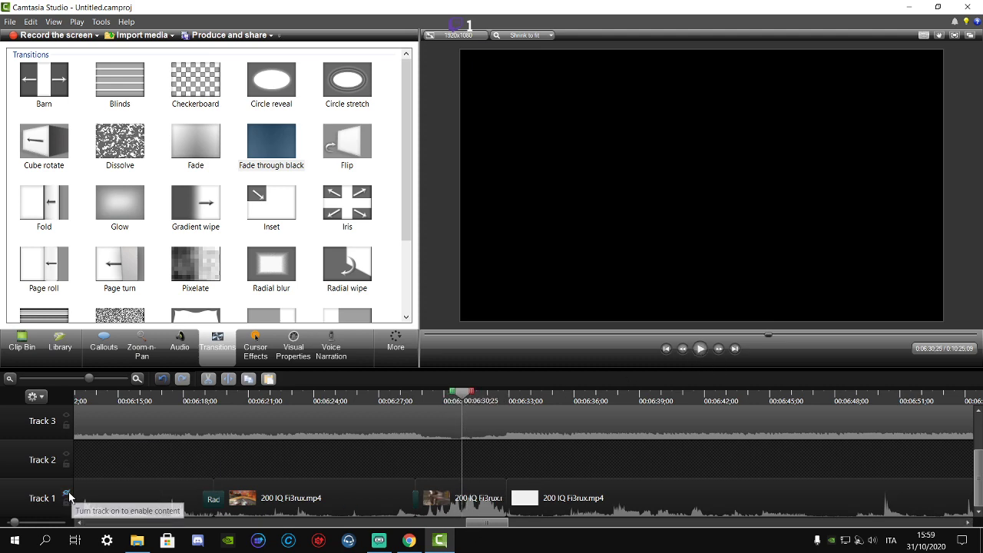
# - Split the Track 1 clip at 0:06:30;25 and add a Fade through black transition there, shortened to about 00:10
pyautogui.click(440, 497)
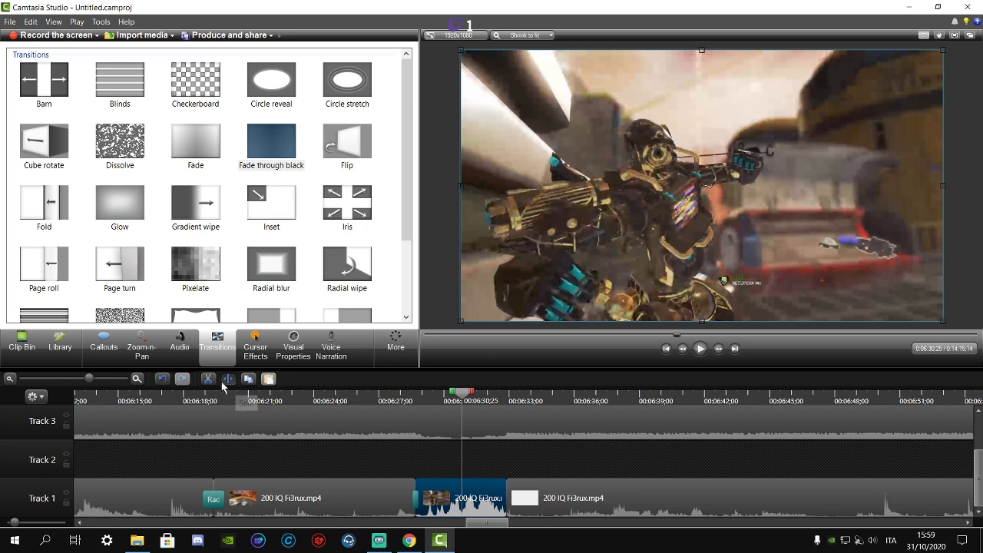
pyautogui.click(225, 382)
pyautogui.moveTo(274, 150); pyautogui.dragTo(421, 420)
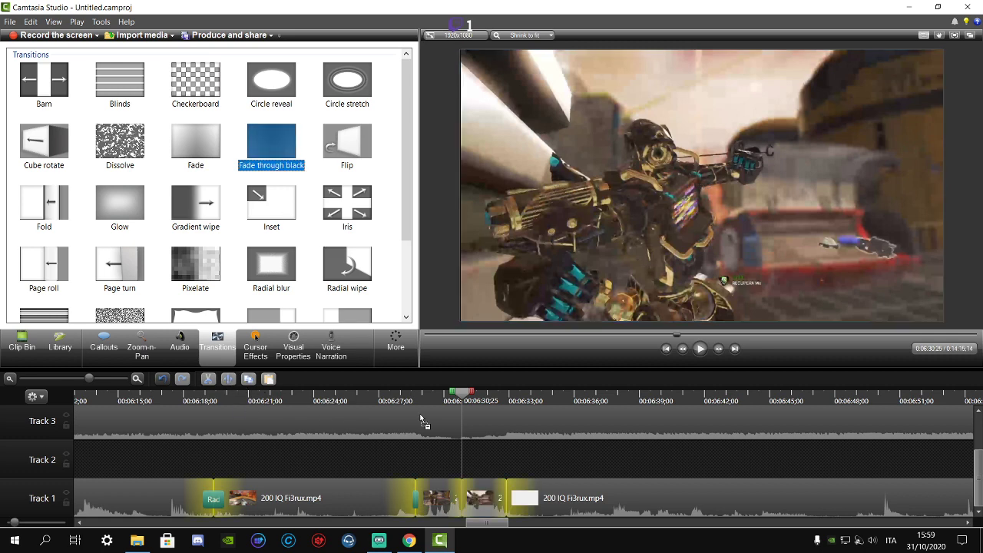
pyautogui.moveTo(462, 496); pyautogui.dragTo(463, 500)
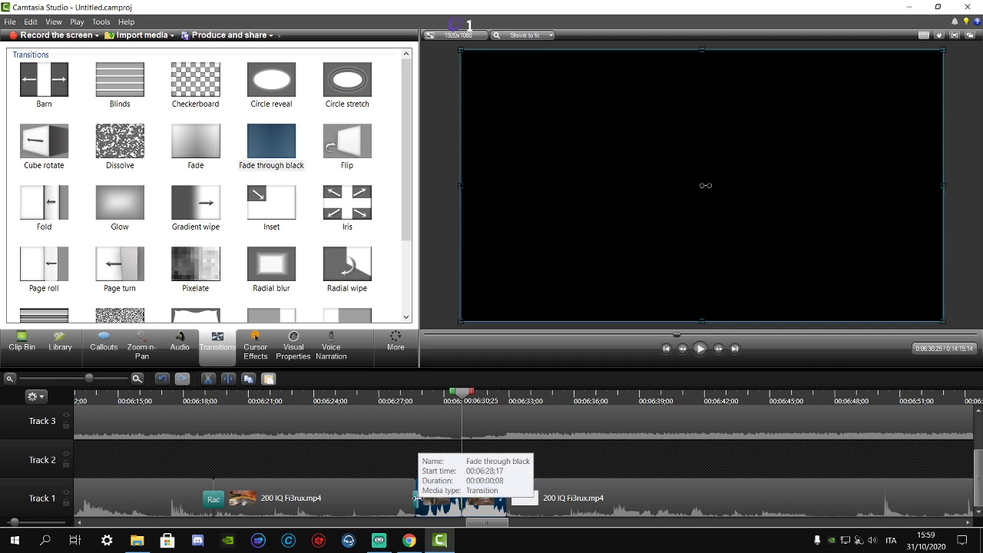
pyautogui.click(463, 500)
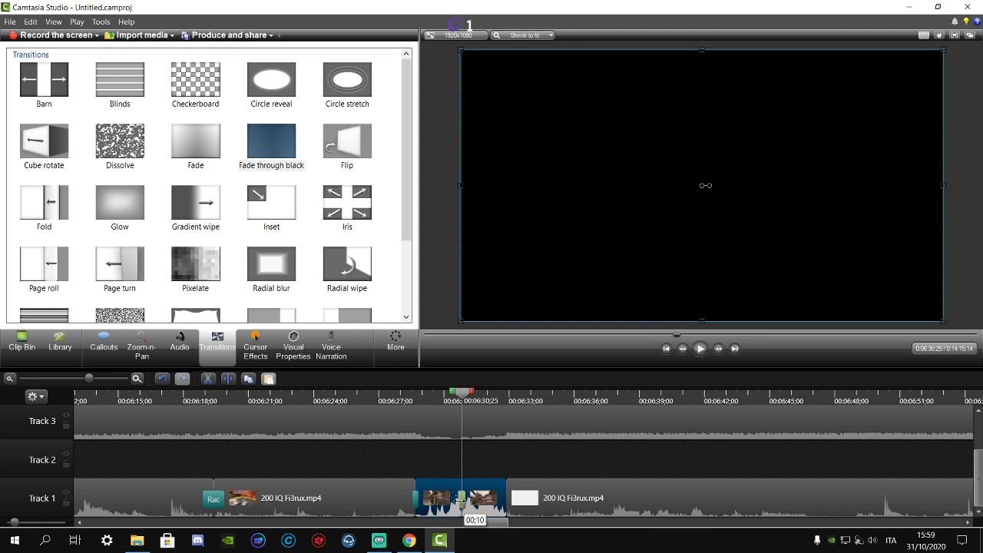
# - Preview both Fade through black transitions from 0:06:26;22, ending at 0:06:31;12
pyautogui.click(374, 409)
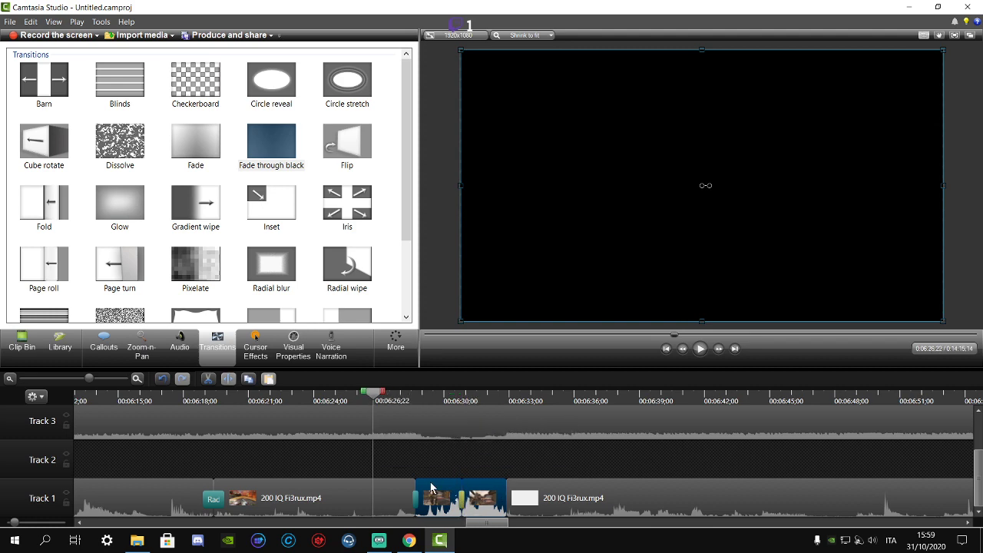
pyautogui.click(697, 351)
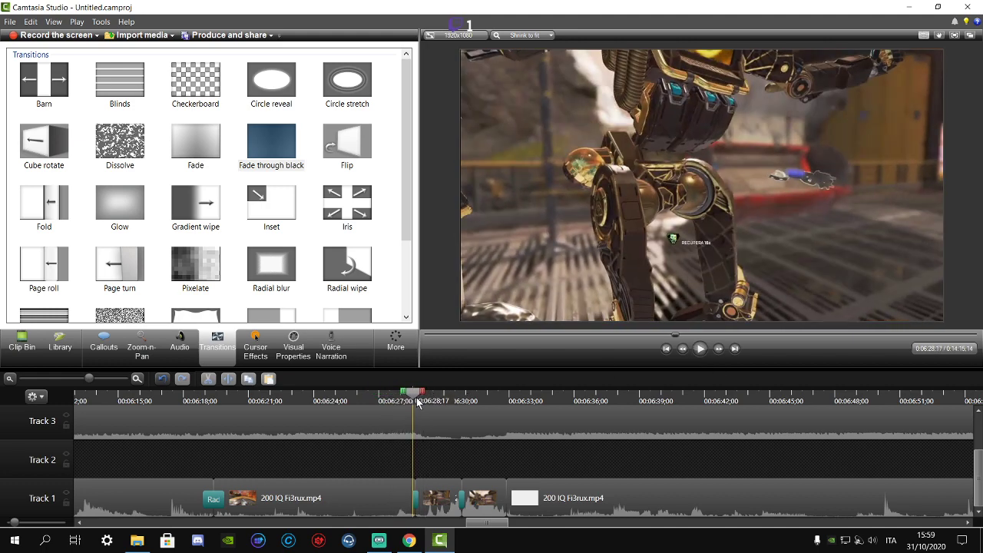
pyautogui.click(700, 349)
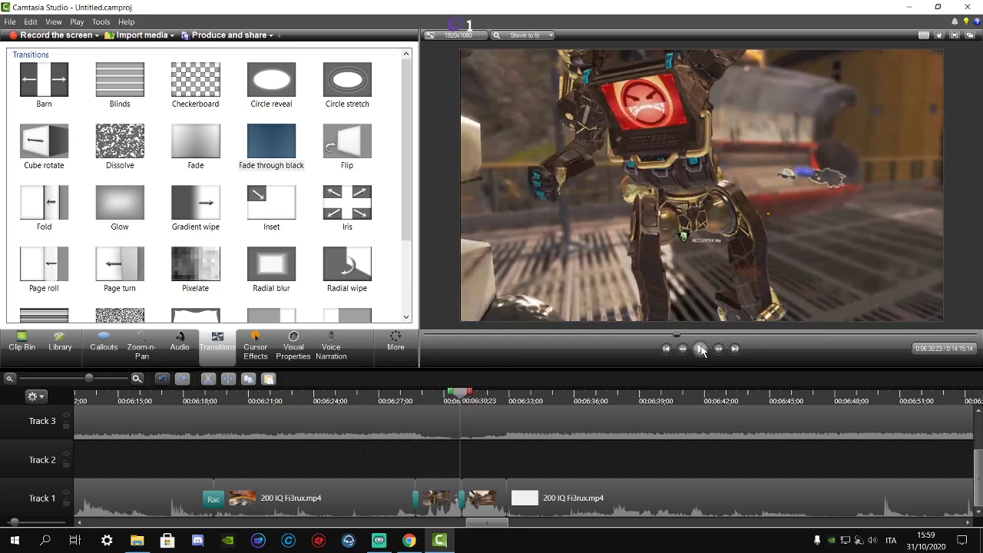
pyautogui.click(701, 349)
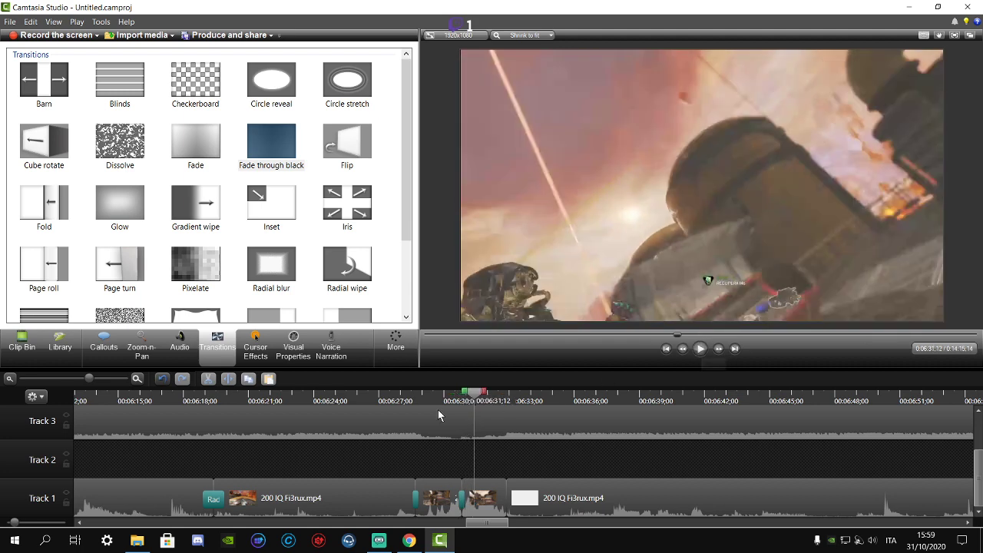
# - Show the audio levels and replay the section from 0:06:27;24 to 0:06:30;23
pyautogui.click(179, 348)
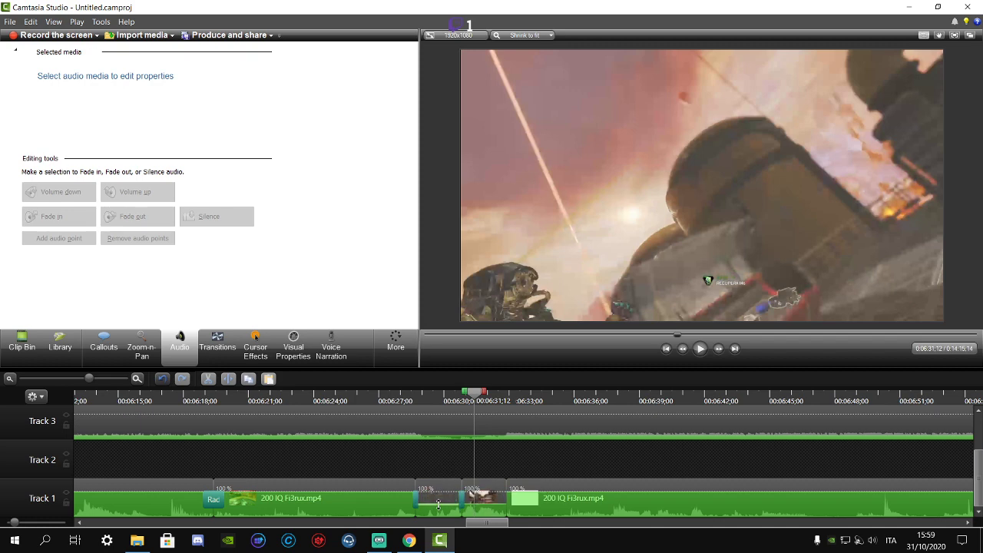
pyautogui.click(396, 397)
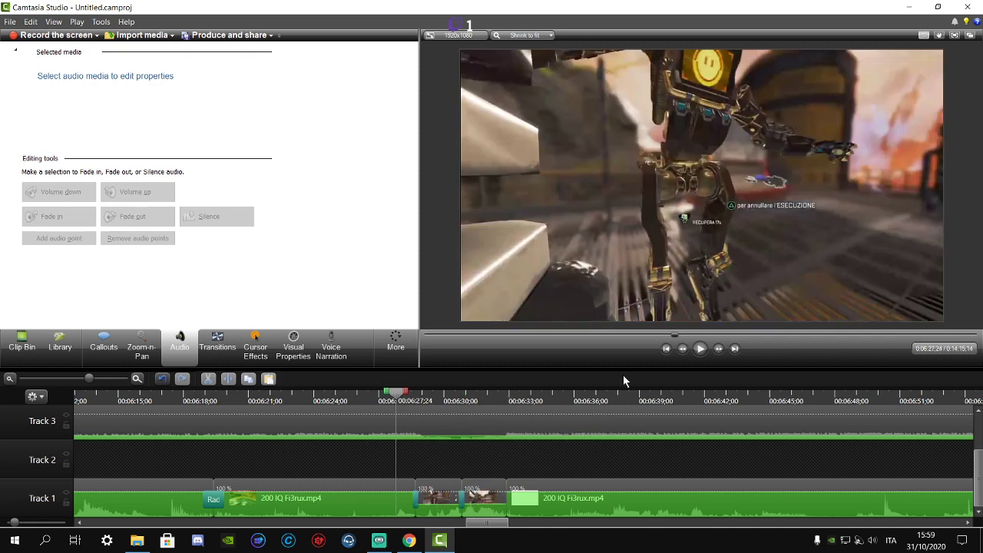
pyautogui.click(698, 355)
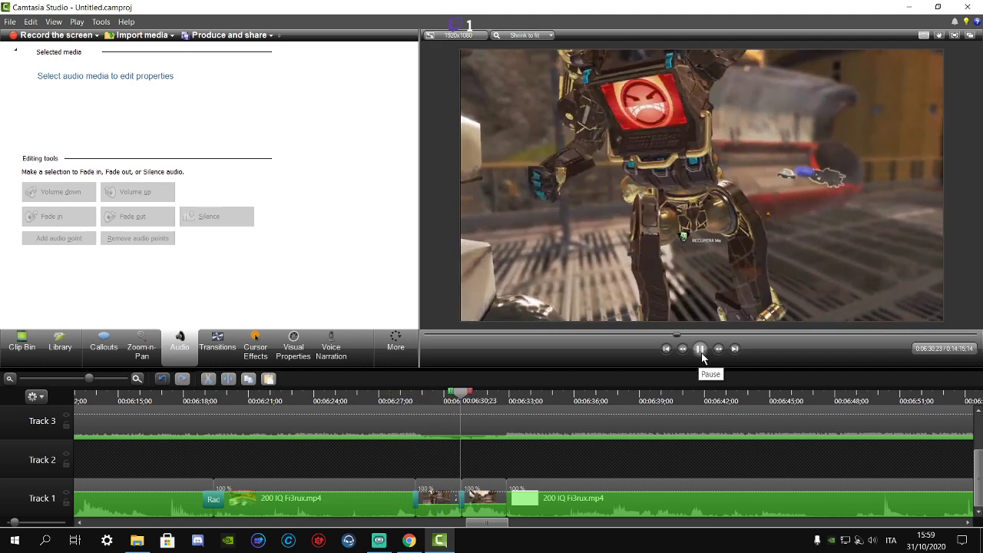
pyautogui.click(701, 352)
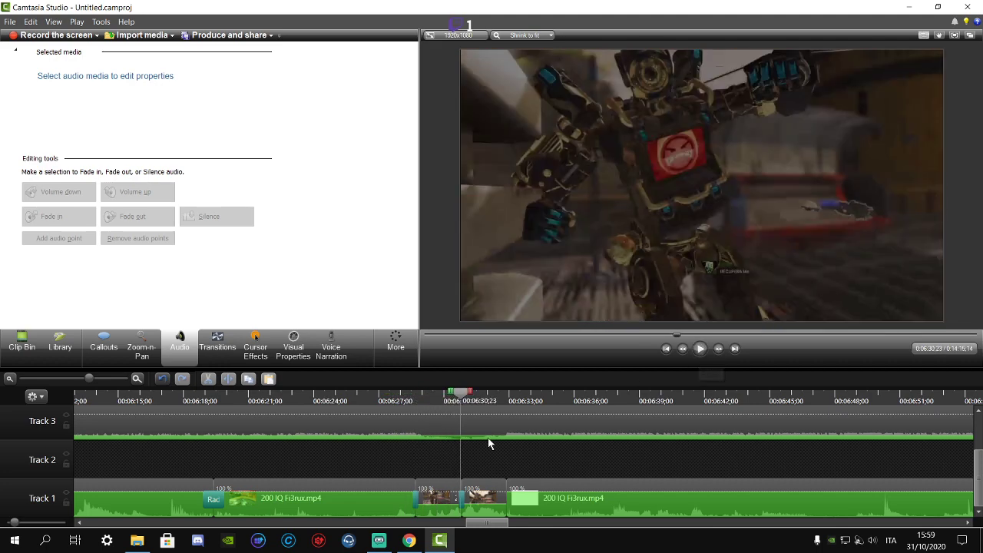
# - Split the Track 3 soundtrack at 0:06:28;17 and 0:06:32;27, raise the volume between these cuts, and save the project
pyautogui.click(415, 395)
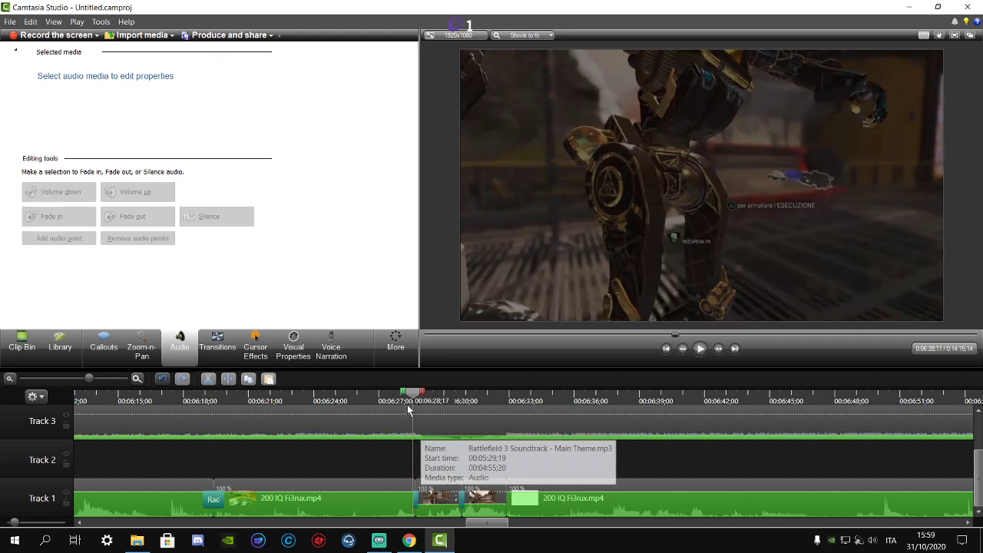
pyautogui.click(308, 411)
pyautogui.click(228, 381)
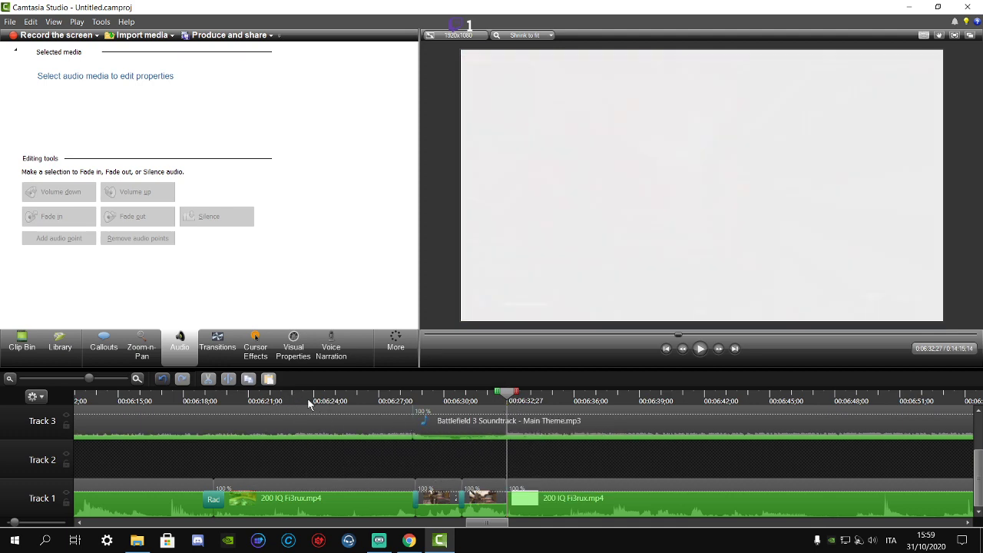
pyautogui.click(453, 415)
pyautogui.click(228, 379)
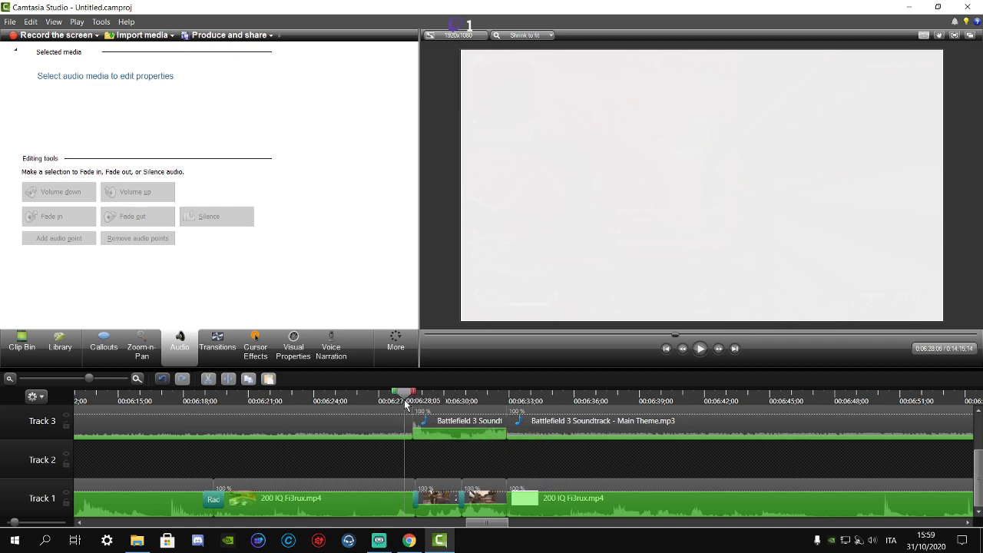
pyautogui.click(10, 21)
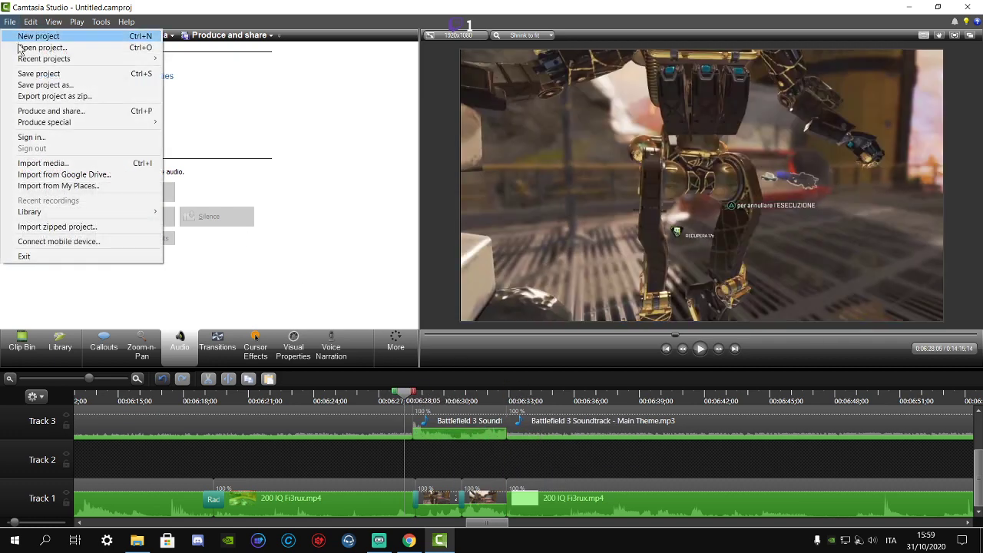
pyautogui.click(35, 72)
# - Preview the louder soundtrack section from 0:06:28;05 to about 0:06:33;20 and return the playhead to 0:06:32;27
pyautogui.click(22, 343)
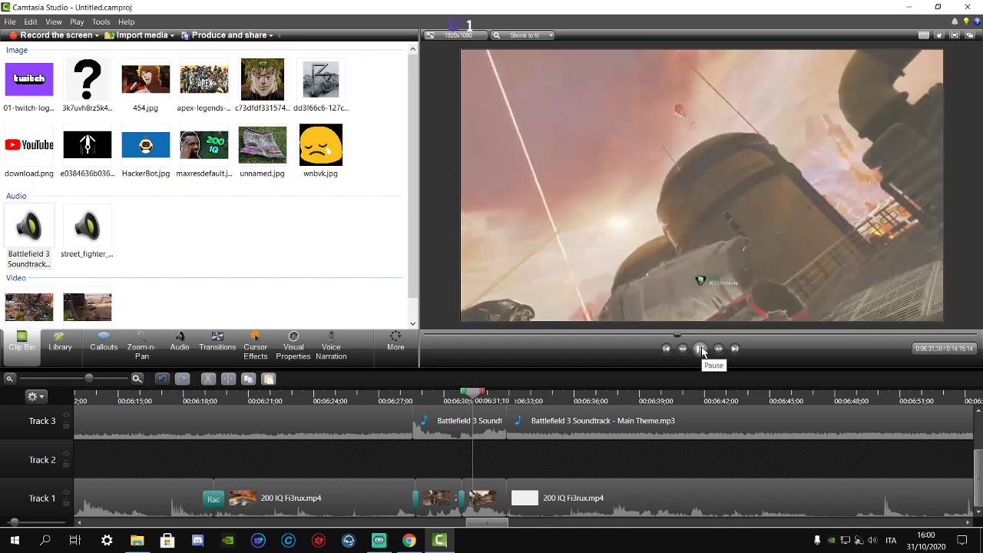
pyautogui.click(701, 349)
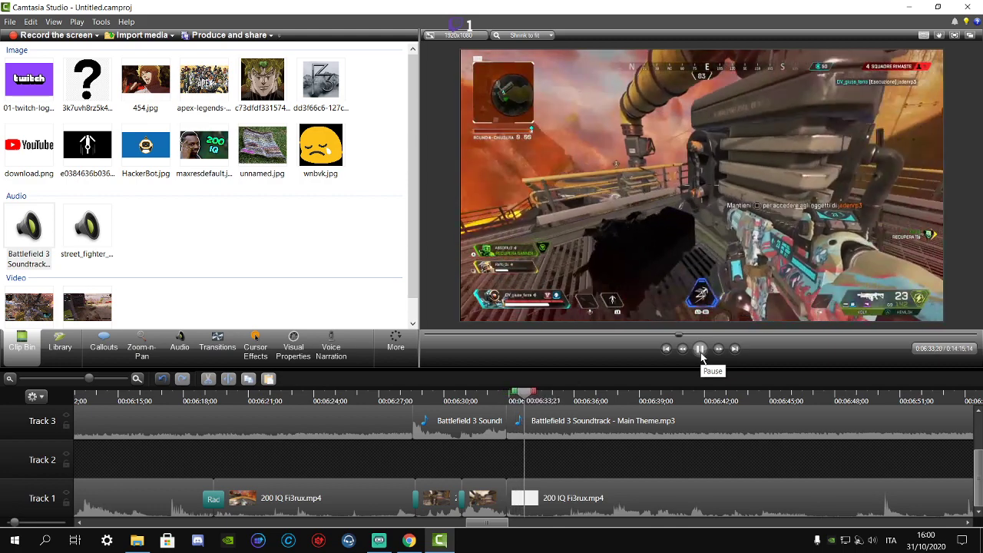
pyautogui.moveTo(534, 398); pyautogui.dragTo(505, 398)
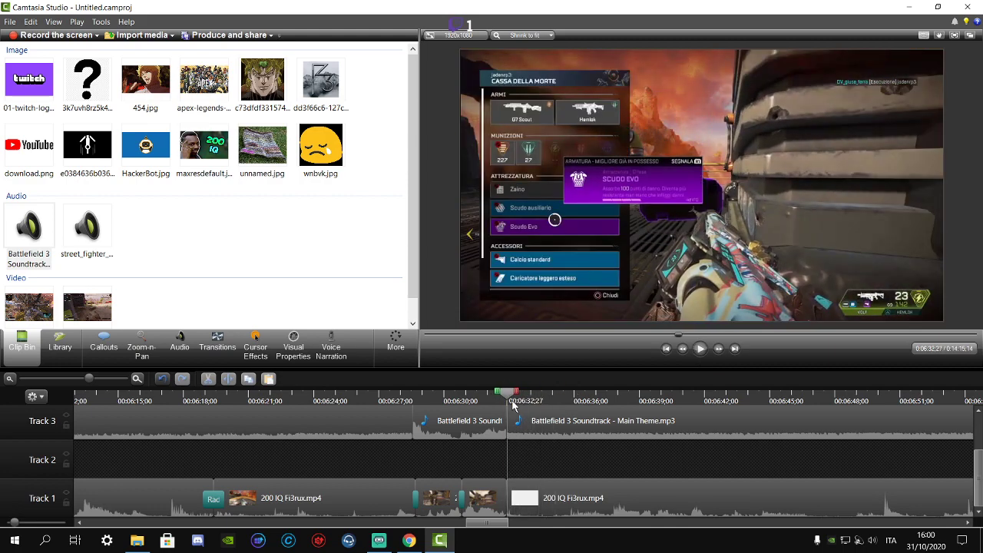
# - Cut out the Track 1 footage between 0:06:32;27 and 0:06:55;22 and close the gap with the remaining clip
pyautogui.click(536, 489)
pyautogui.click(753, 398)
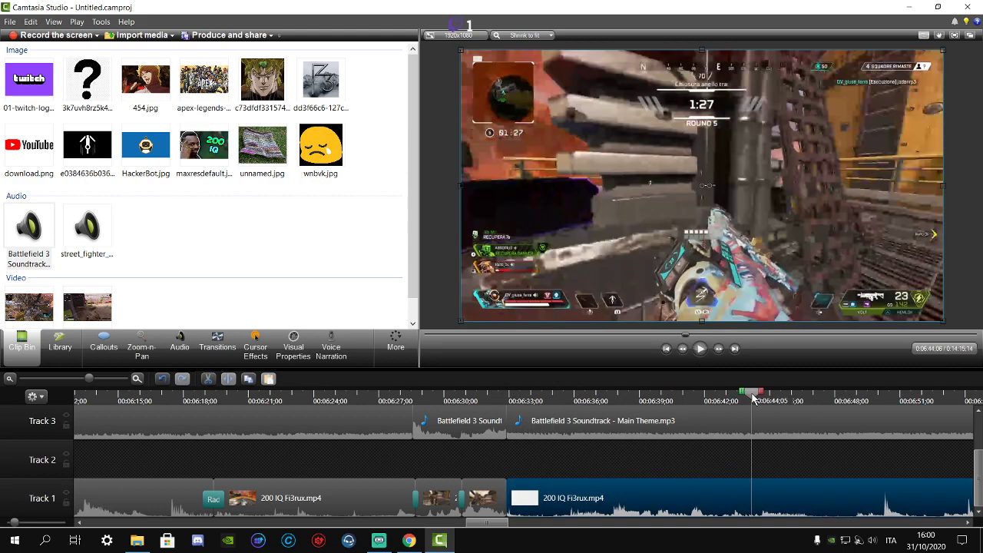
pyautogui.moveTo(753, 398); pyautogui.dragTo(888, 396)
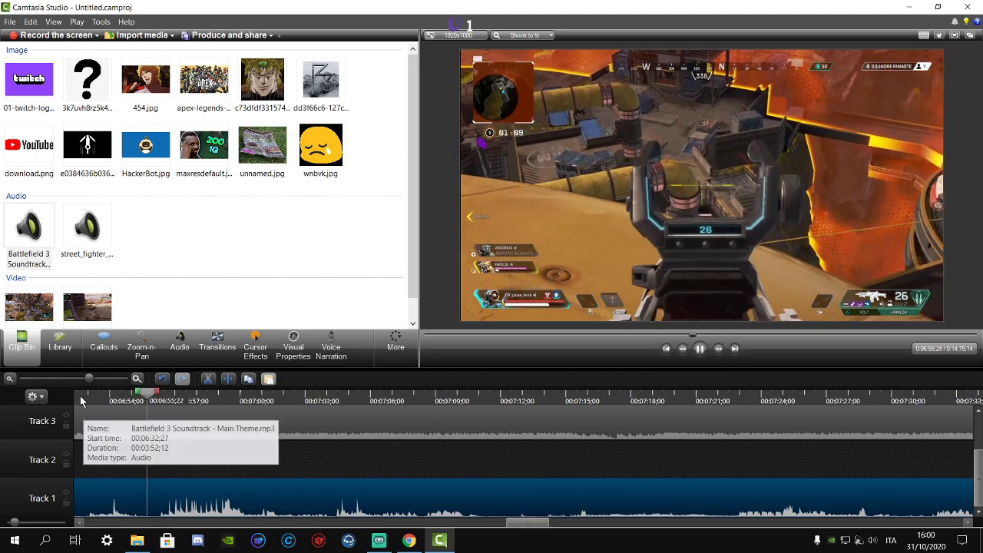
pyautogui.click(80, 380)
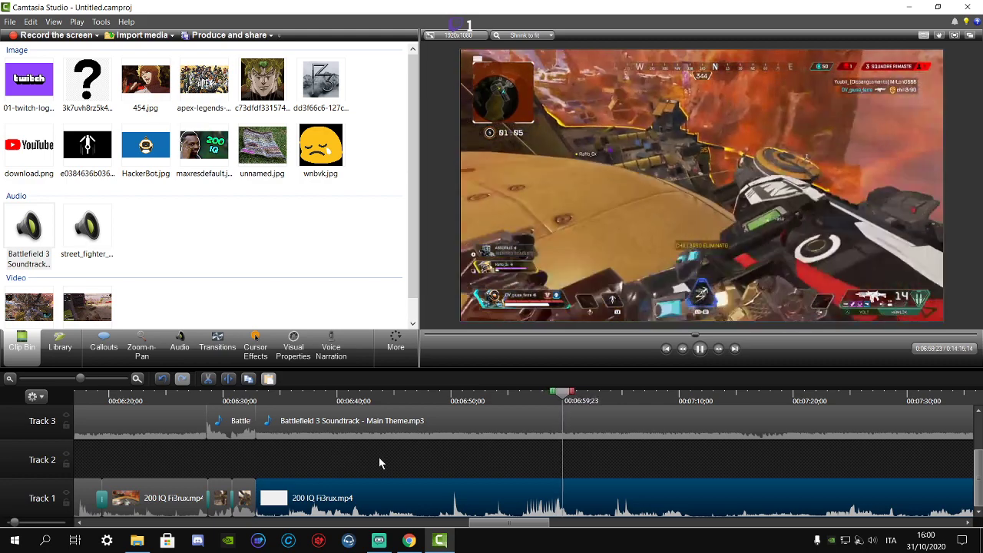
pyautogui.click(504, 395)
pyautogui.click(521, 396)
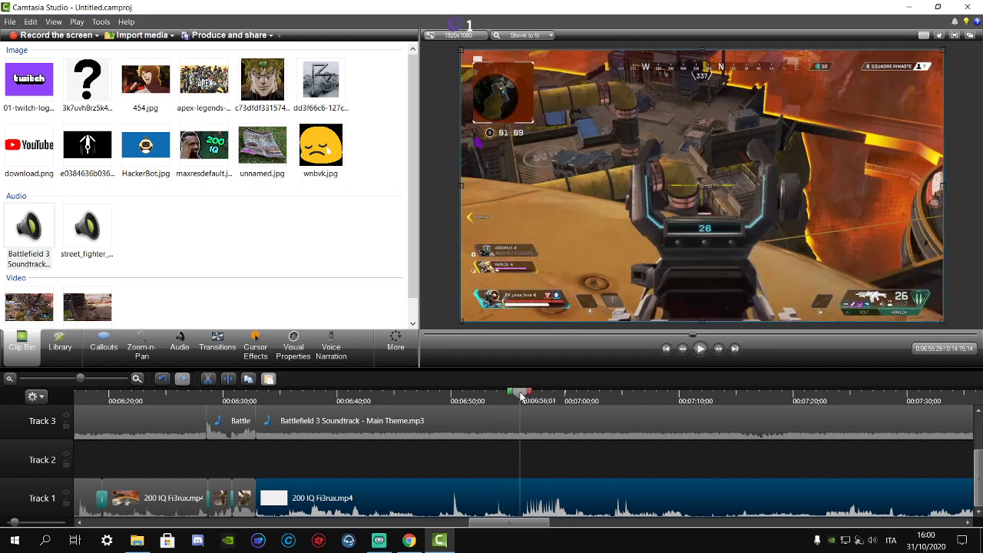
pyautogui.moveTo(521, 396); pyautogui.dragTo(517, 396)
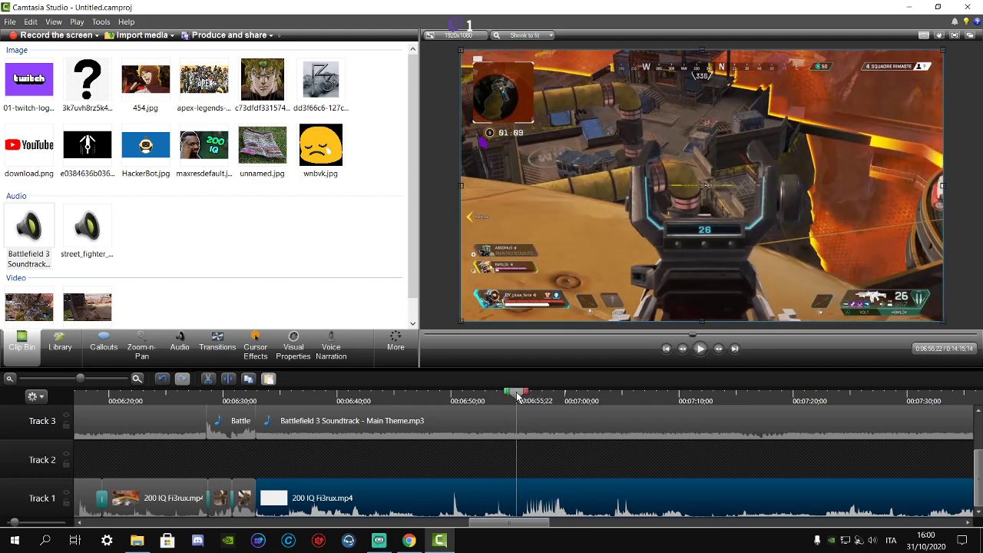
pyautogui.press('s')
pyautogui.rightClick(385, 496)
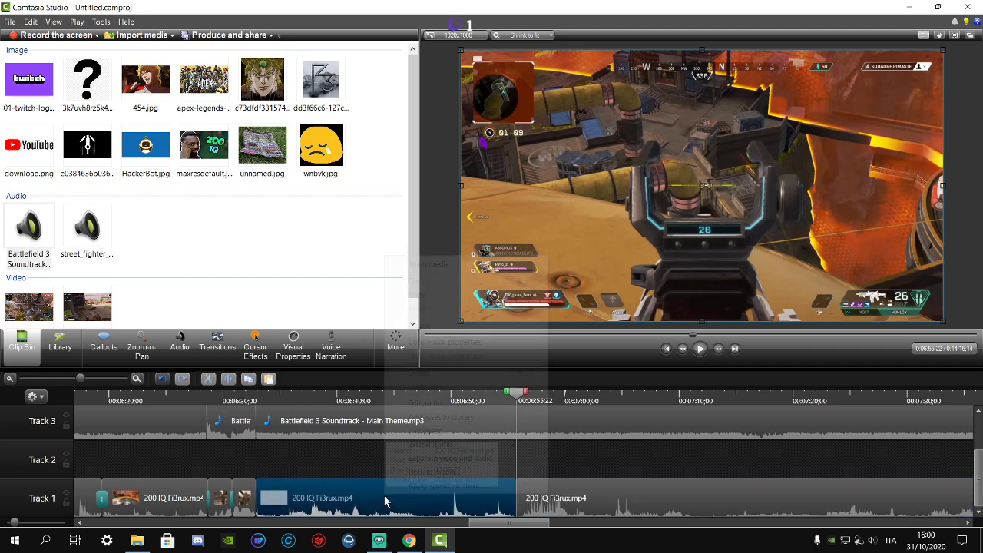
pyautogui.click(429, 327)
pyautogui.moveTo(530, 498); pyautogui.dragTo(268, 498)
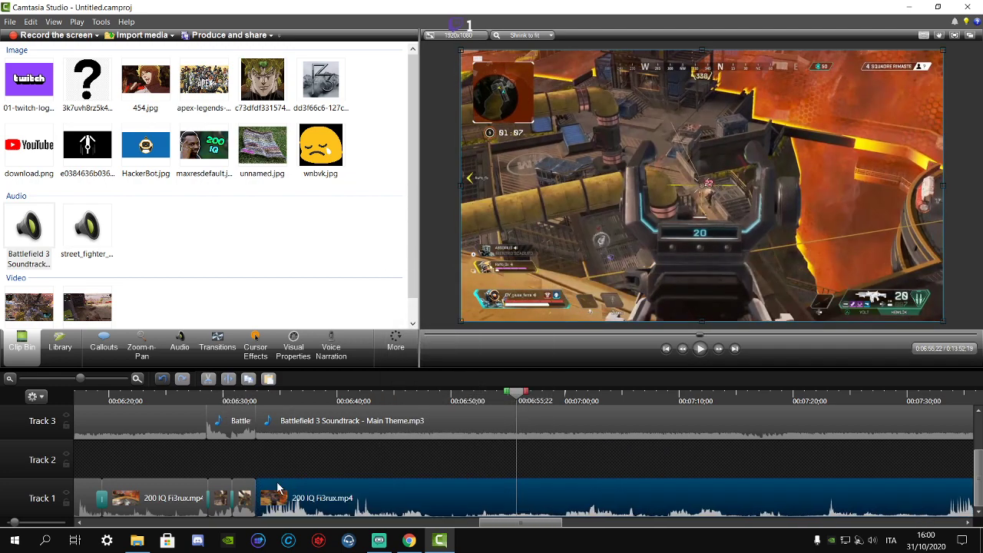
# - Preview the shortened Track 1 footage from 0:06:32;07 to 0:06:49;14 and save the project
pyautogui.click(249, 399)
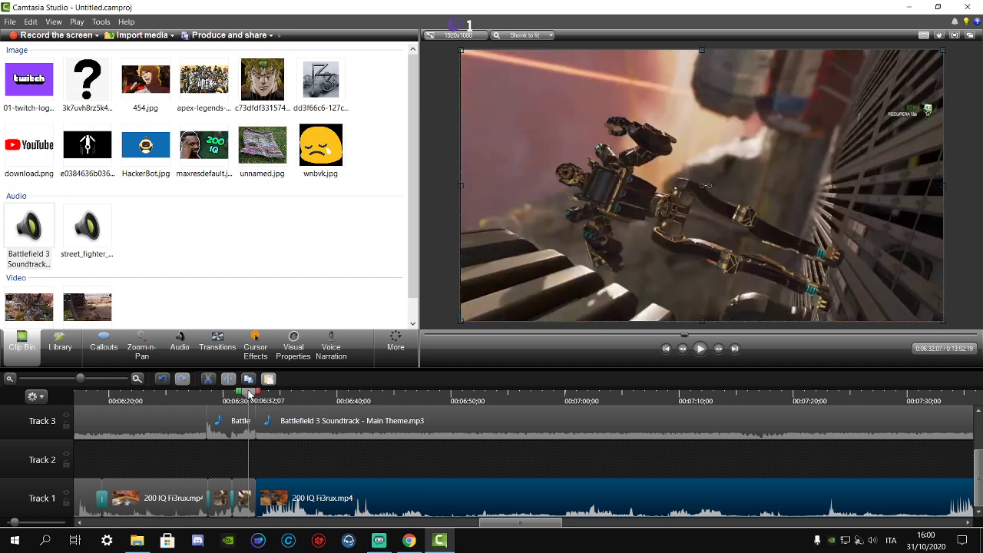
pyautogui.click(218, 352)
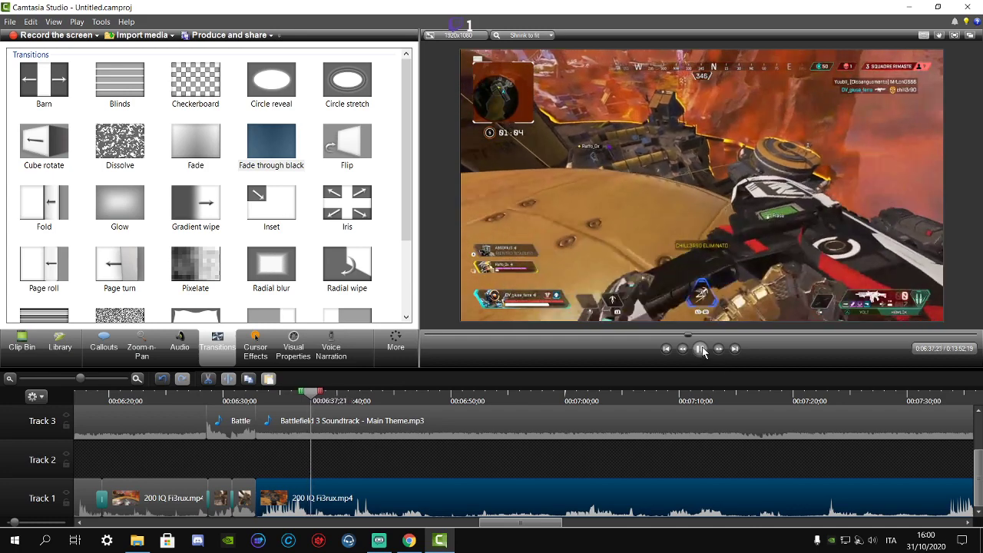
pyautogui.click(9, 21)
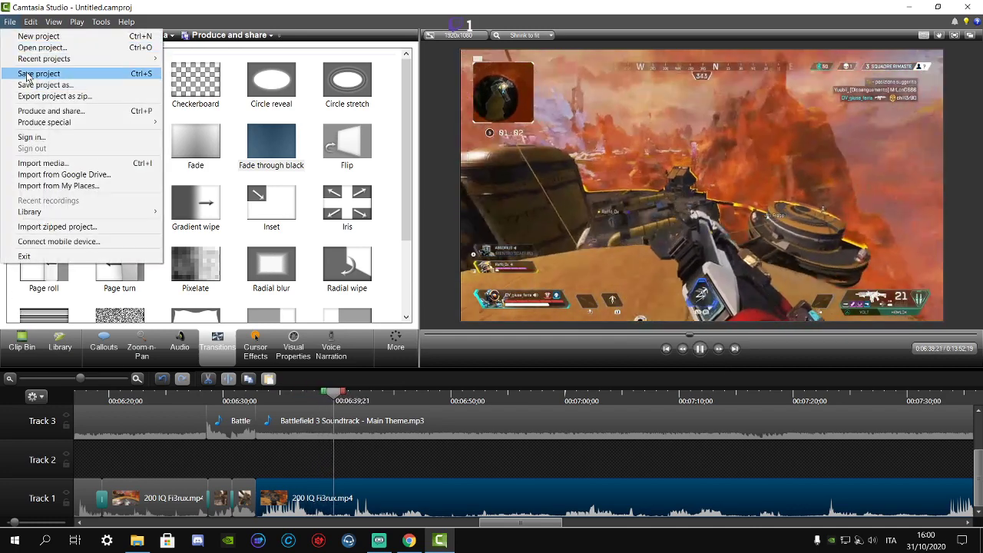
pyautogui.press('Escape')
pyautogui.click(22, 342)
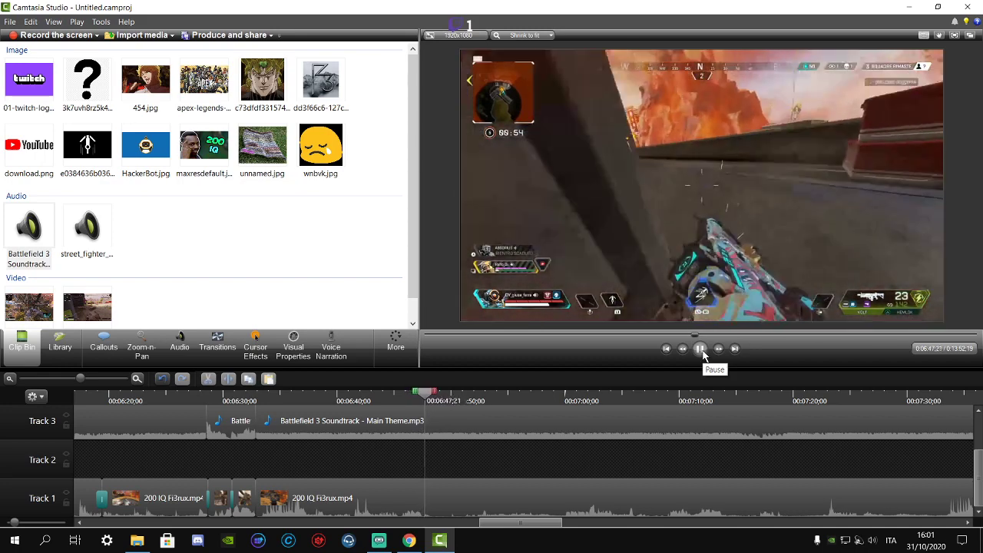
pyautogui.click(701, 349)
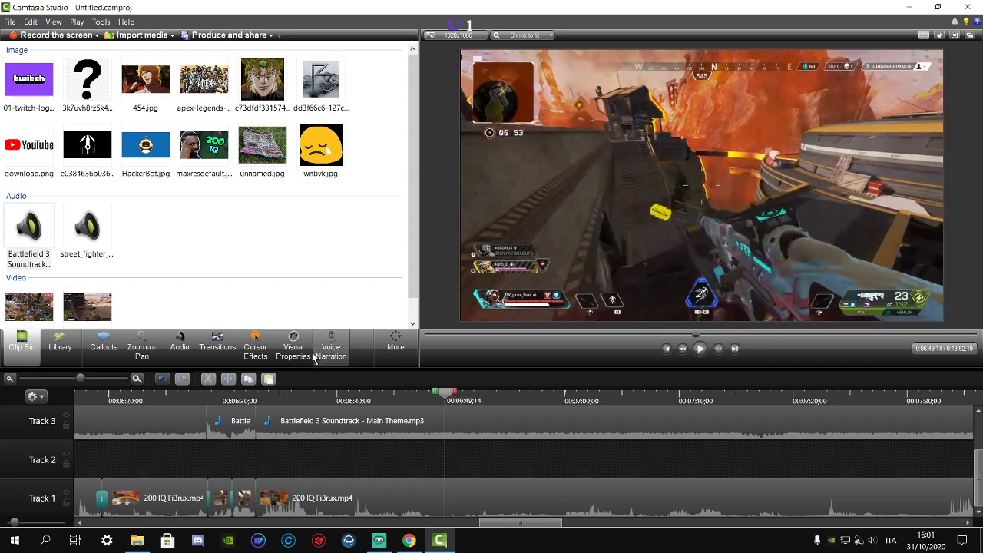
# - Find the moment at 0:06:51;06 where the loot box opens and split the Track 1 clip there
pyautogui.click(167, 351)
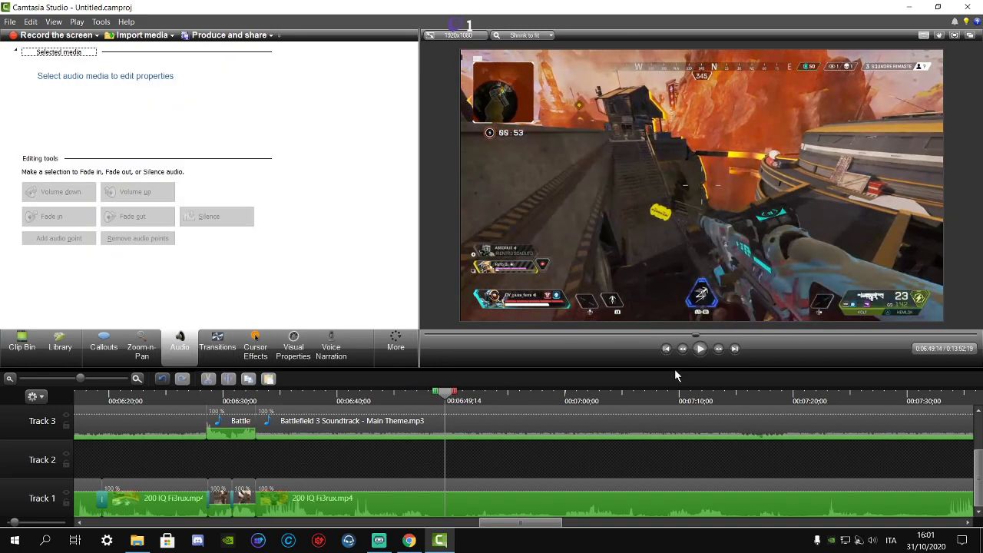
pyautogui.hotkey('alt', '1')
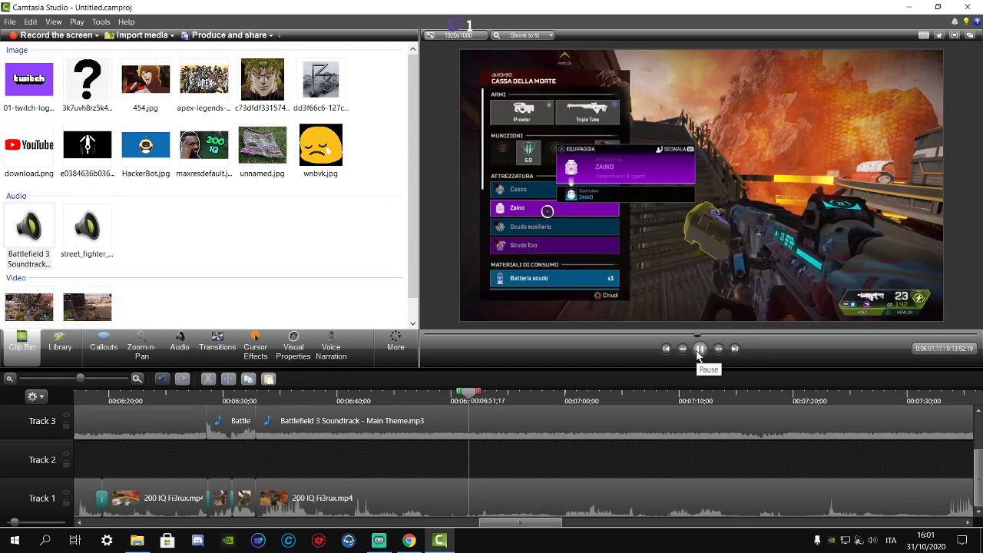
pyautogui.click(462, 401)
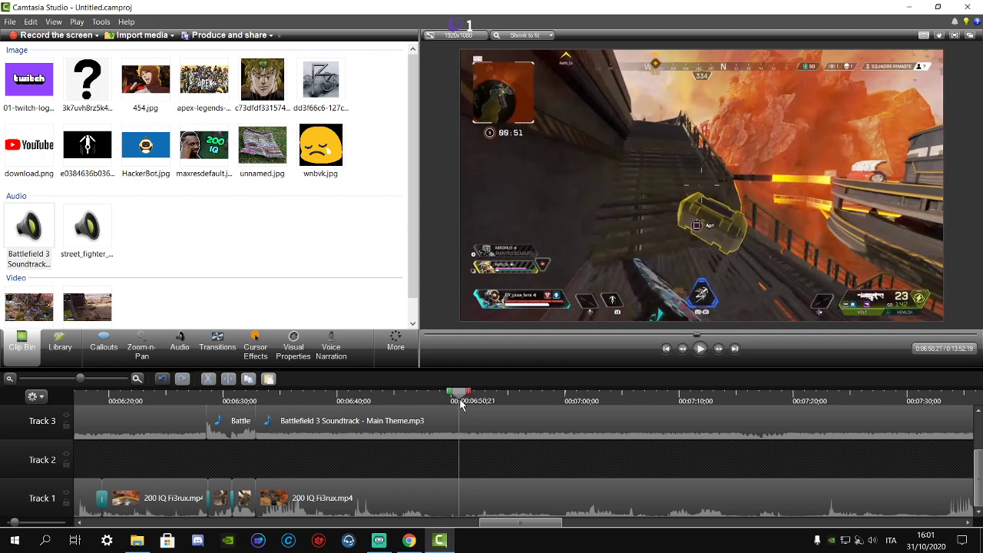
pyautogui.moveTo(463, 405); pyautogui.dragTo(466, 406)
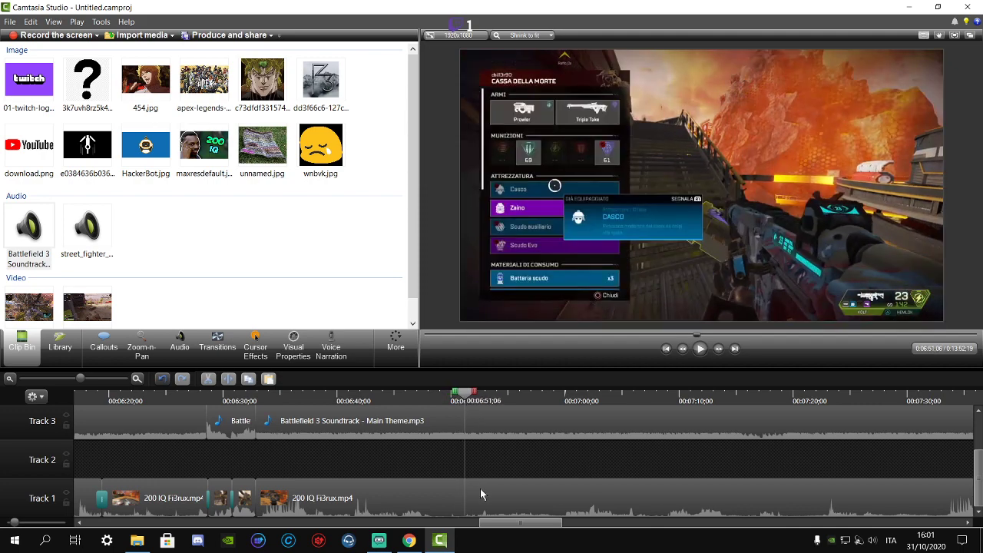
pyautogui.click(481, 491)
pyautogui.click(228, 385)
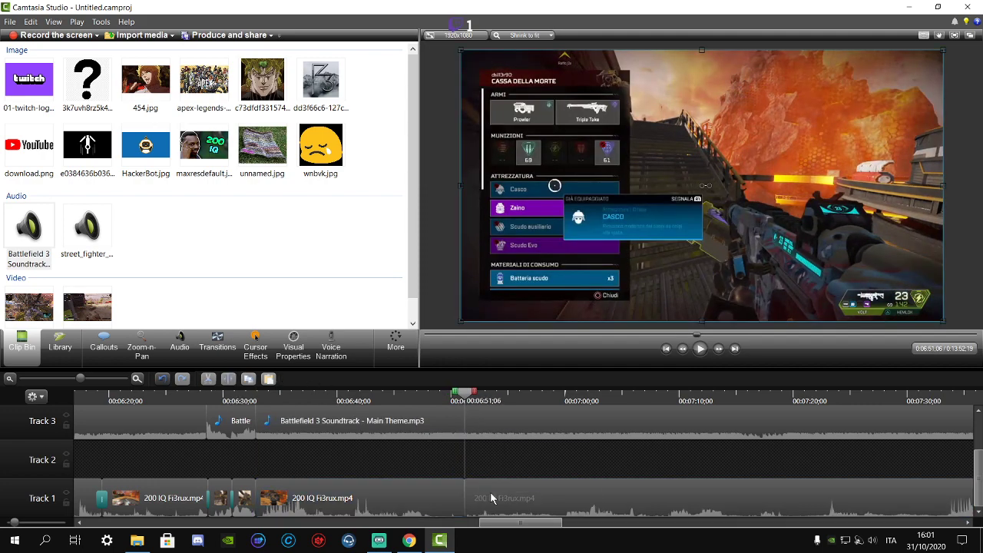
# - Split the Track 1 clip at 0:07:00;02, delete the footage back to the 0:06:51;06 cut, and close the gap
pyautogui.moveTo(507, 401); pyautogui.dragTo(568, 402)
pyautogui.click(701, 350)
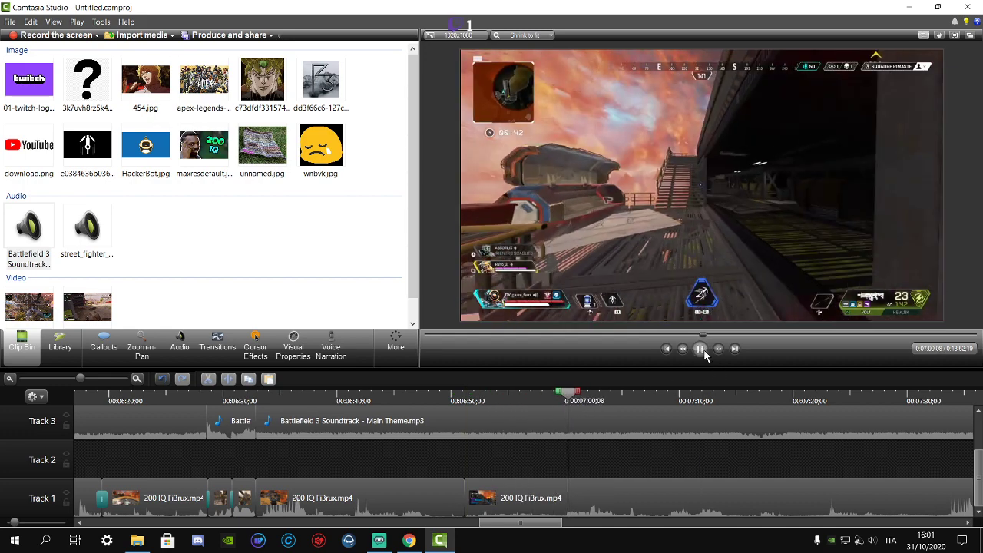
pyautogui.click(701, 349)
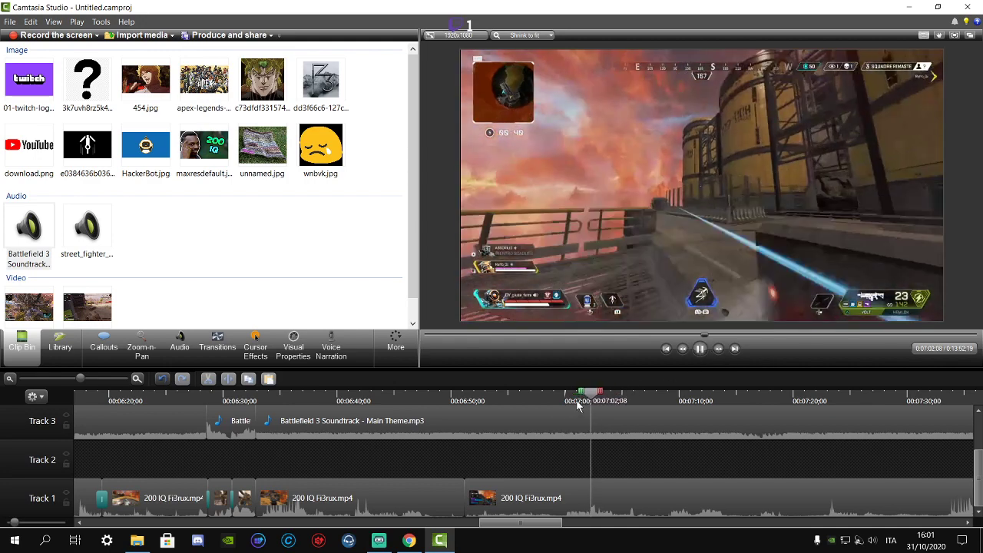
pyautogui.moveTo(584, 395); pyautogui.dragTo(567, 408)
pyautogui.click(558, 498)
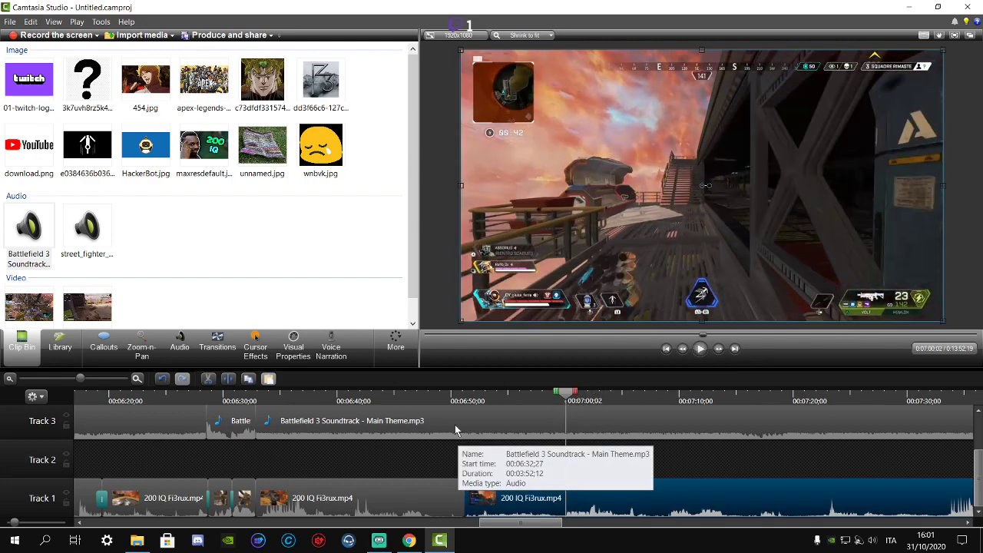
pyautogui.click(227, 382)
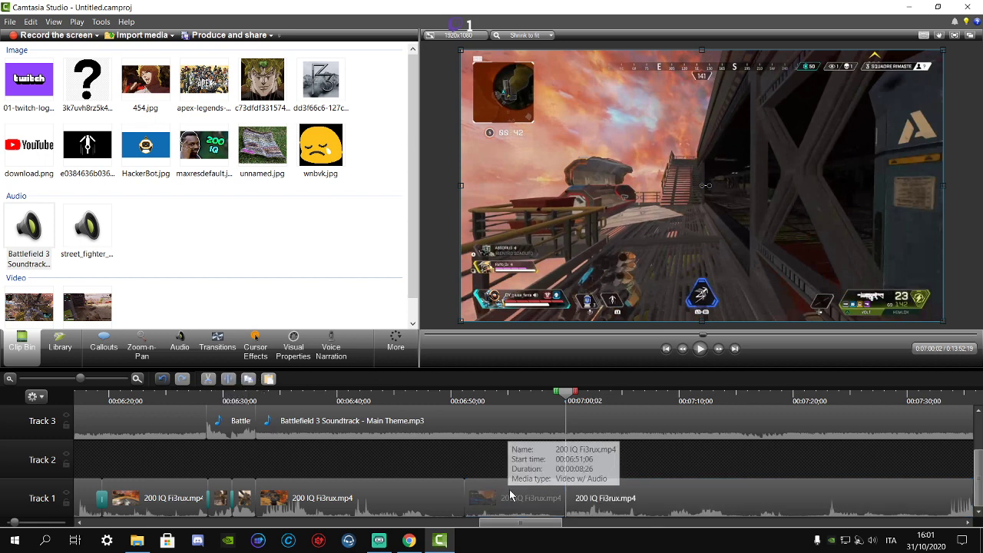
pyautogui.rightClick(509, 491)
pyautogui.press('Escape')
pyautogui.click(538, 500)
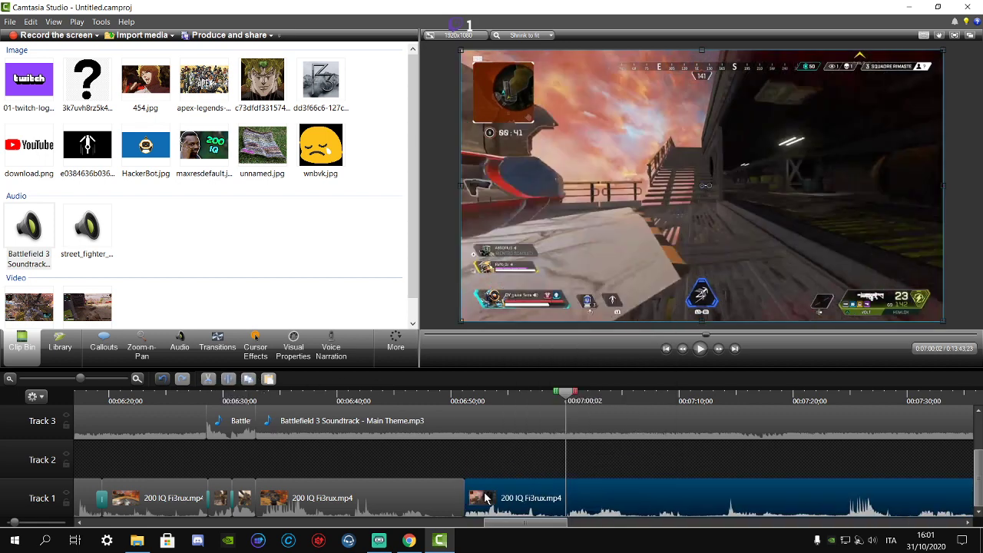
# - Add a Pixelate transition at the 0:06:51;06 cut on Track 1, preview it, and save the project
pyautogui.click(218, 346)
pyautogui.moveTo(209, 267); pyautogui.dragTo(216, 265)
pyautogui.moveTo(475, 481); pyautogui.dragTo(467, 497)
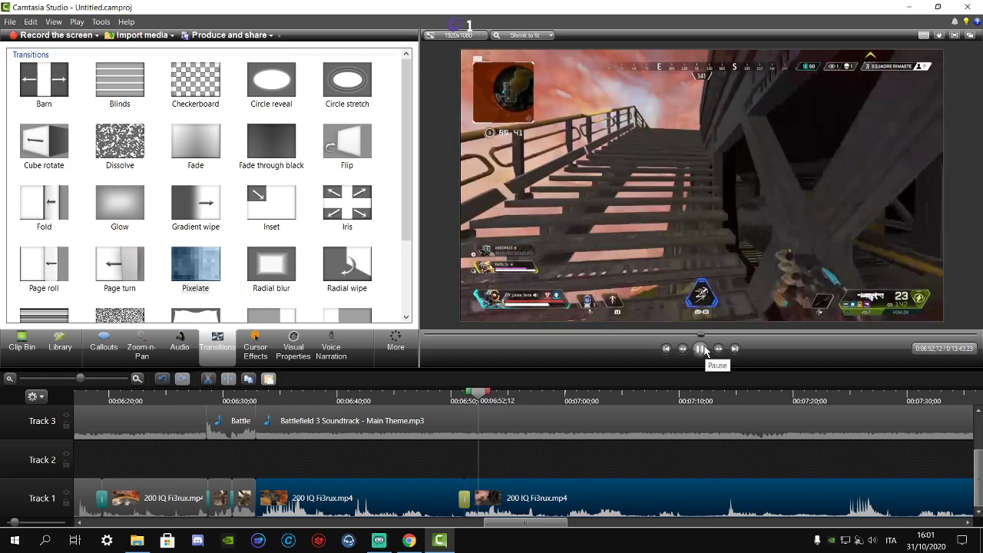
pyautogui.click(597, 453)
pyautogui.click(10, 21)
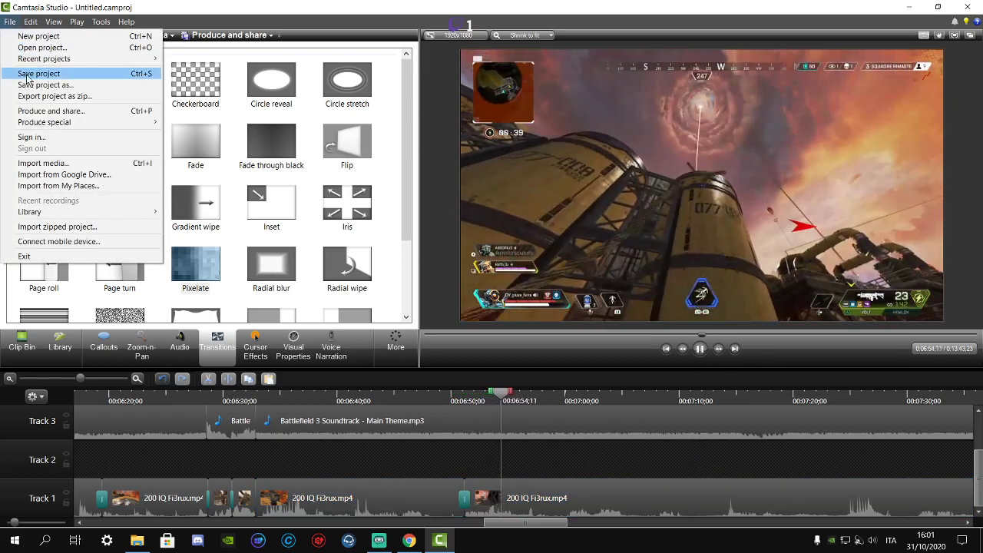
pyautogui.click(46, 72)
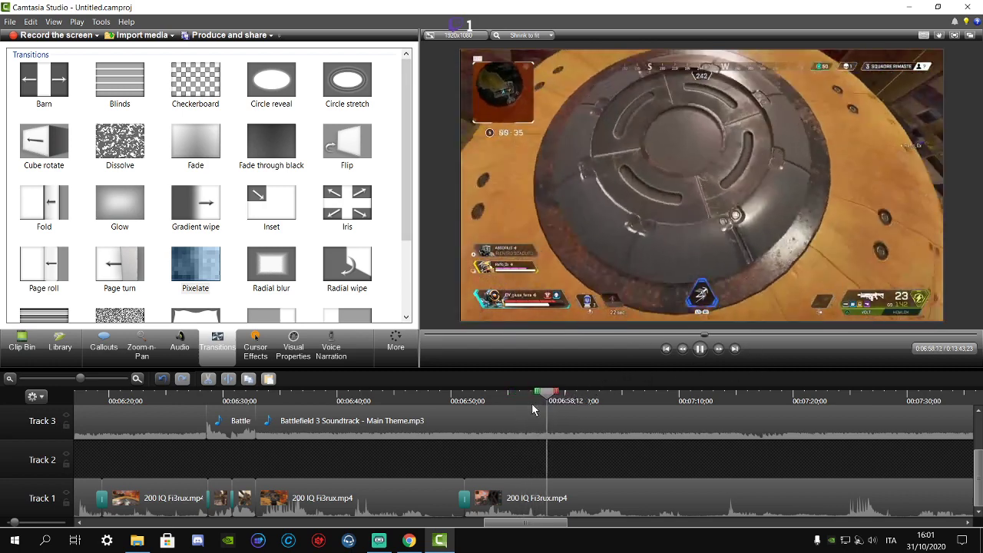
# - Try splitting the Track 1 clip at 0:07:01;17, where the healing wheel is open
pyautogui.click(540, 403)
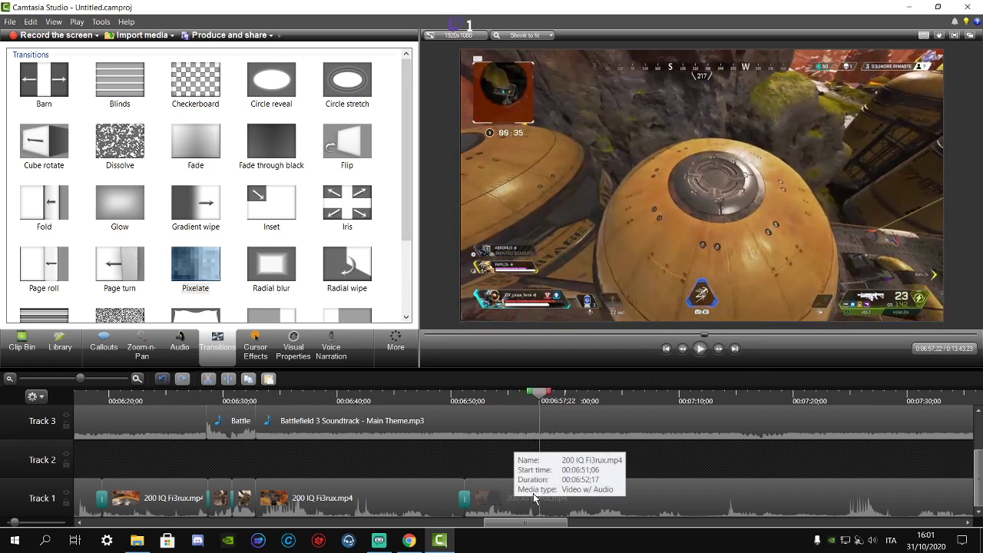
pyautogui.click(562, 401)
pyautogui.moveTo(562, 401); pyautogui.dragTo(584, 401)
pyautogui.click(578, 498)
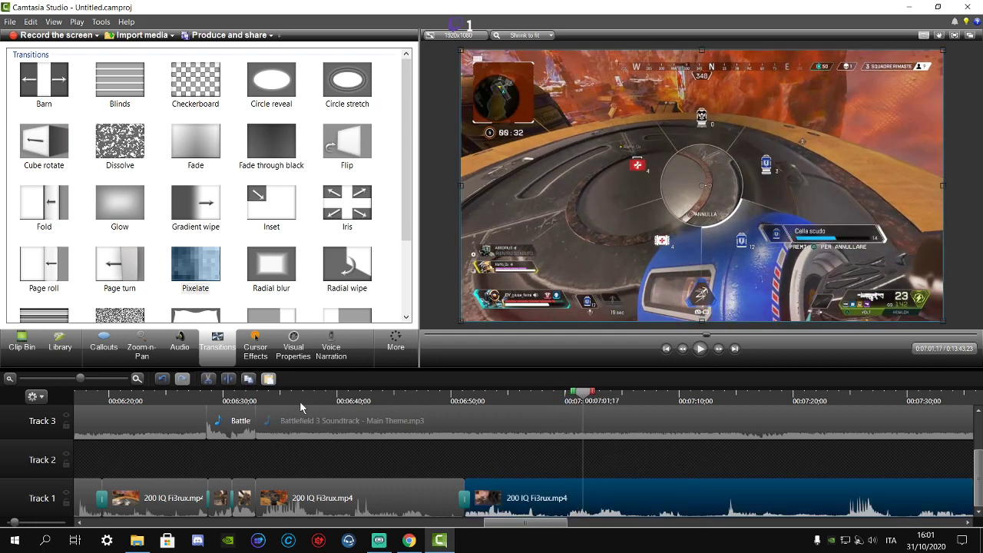
pyautogui.click(228, 380)
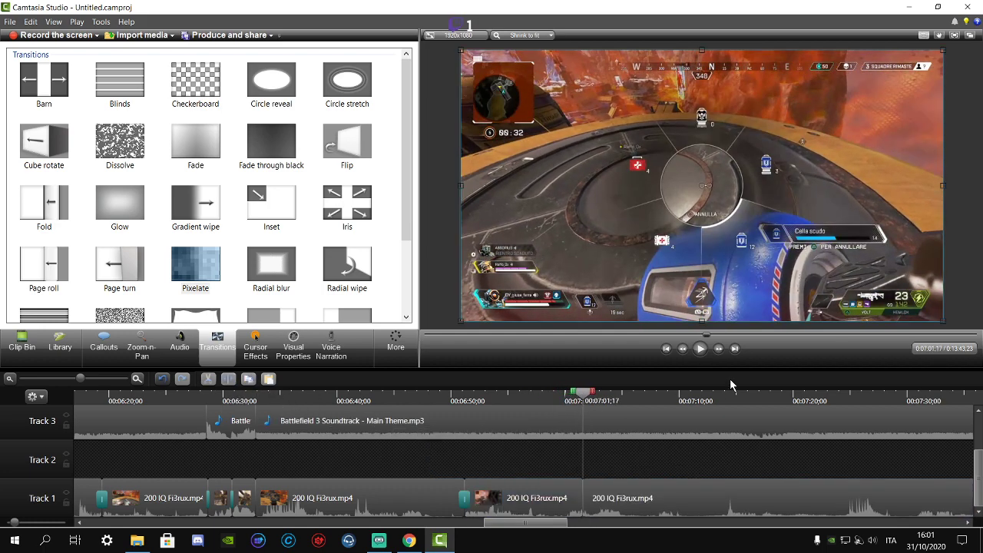
# - Preview the footage up to 0:07:12;12, undo the last split on Track 1, and replay from about 0:07:01;17
pyautogui.click(699, 348)
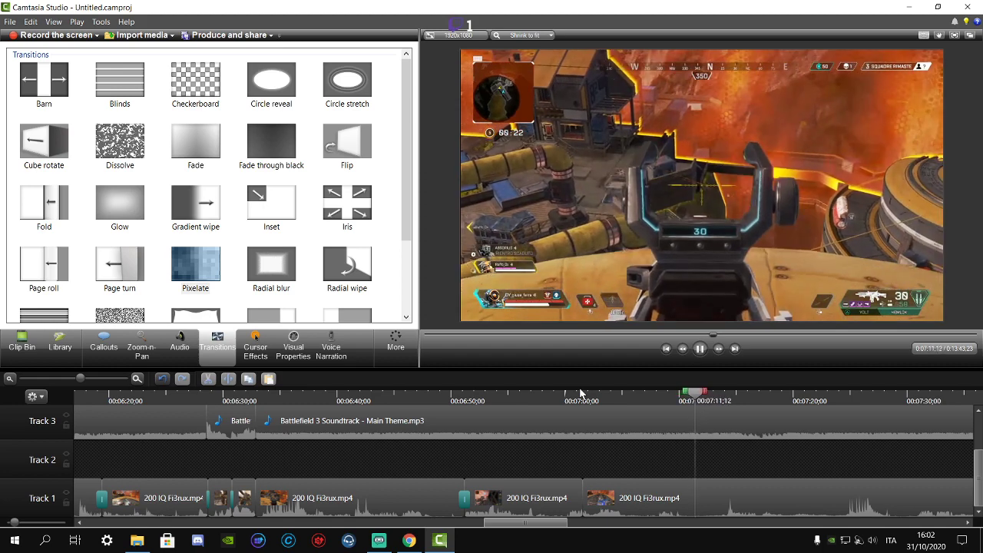
pyautogui.click(553, 498)
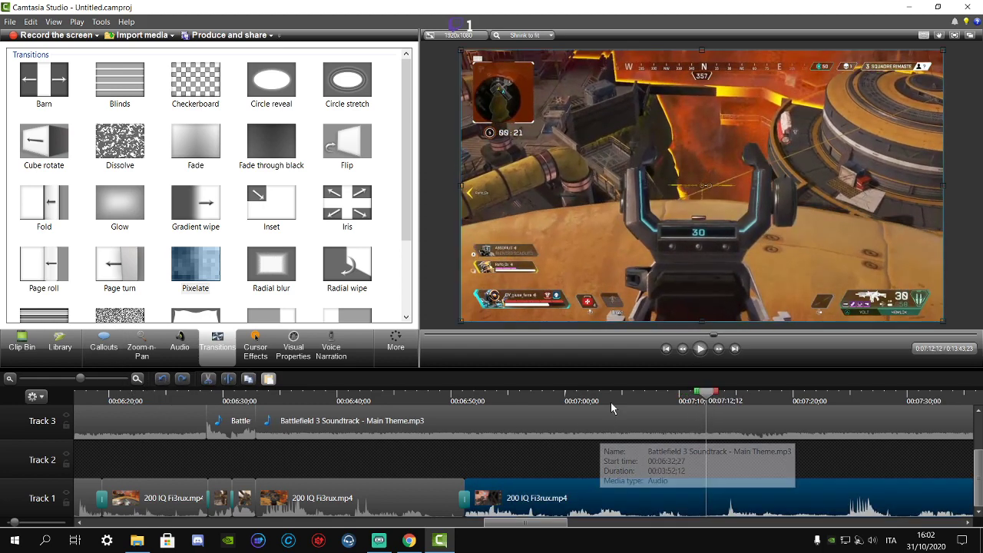
pyautogui.moveTo(611, 402); pyautogui.dragTo(582, 401)
pyautogui.click(700, 348)
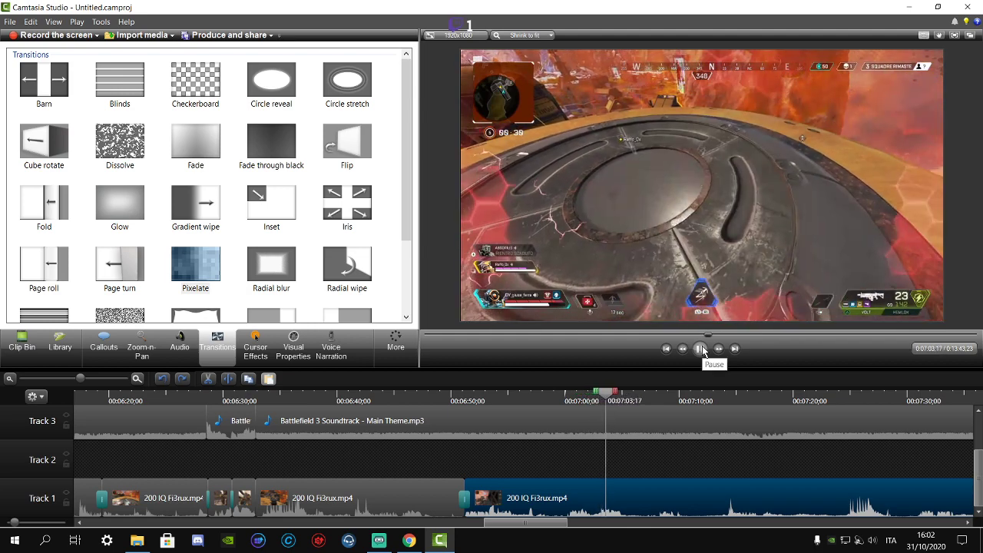
# - Pause the playback and add a text callout at 0:07:03;07 on the timeline
pyautogui.click(702, 350)
pyautogui.moveTo(594, 394); pyautogui.dragTo(602, 395)
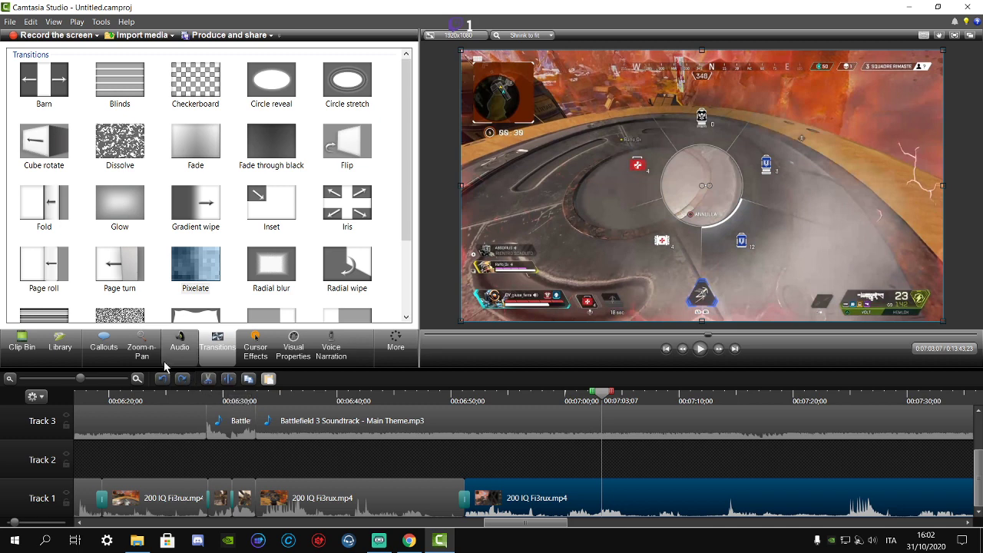
pyautogui.click(102, 350)
pyautogui.click(152, 106)
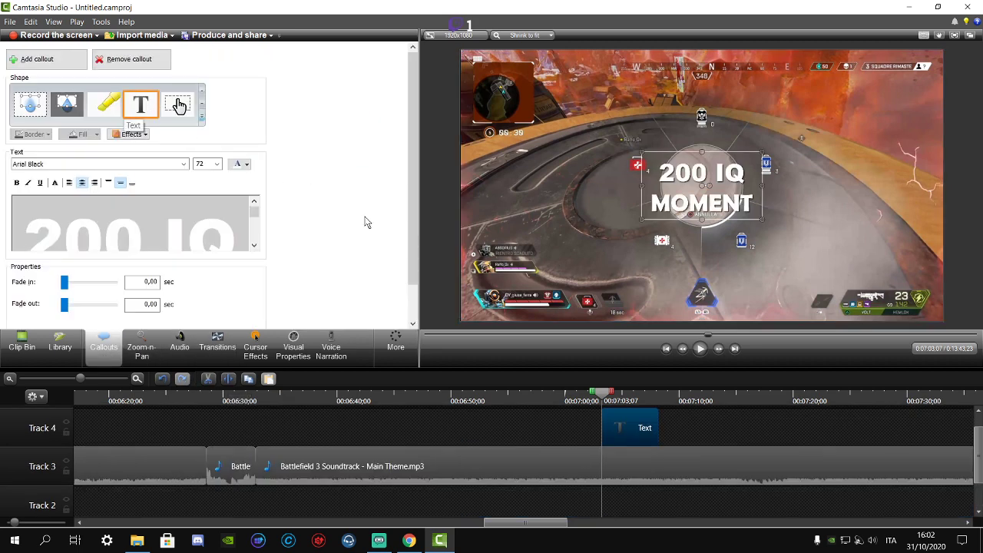
# - Replace the new callout's "200 IQ MOMENT" text with "ABSO"
pyautogui.tripleClick(223, 235)
pyautogui.press('BackSpace')
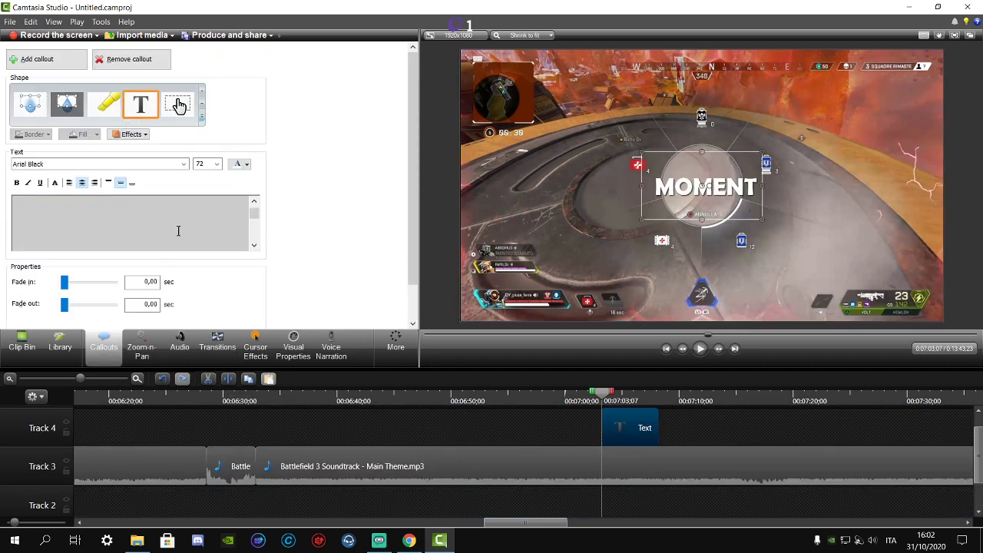
pyautogui.doubleClick(221, 228)
pyautogui.press('BackSpace')
pyautogui.press('Delete')
pyautogui.press('Delete')
pyautogui.press('Delete')
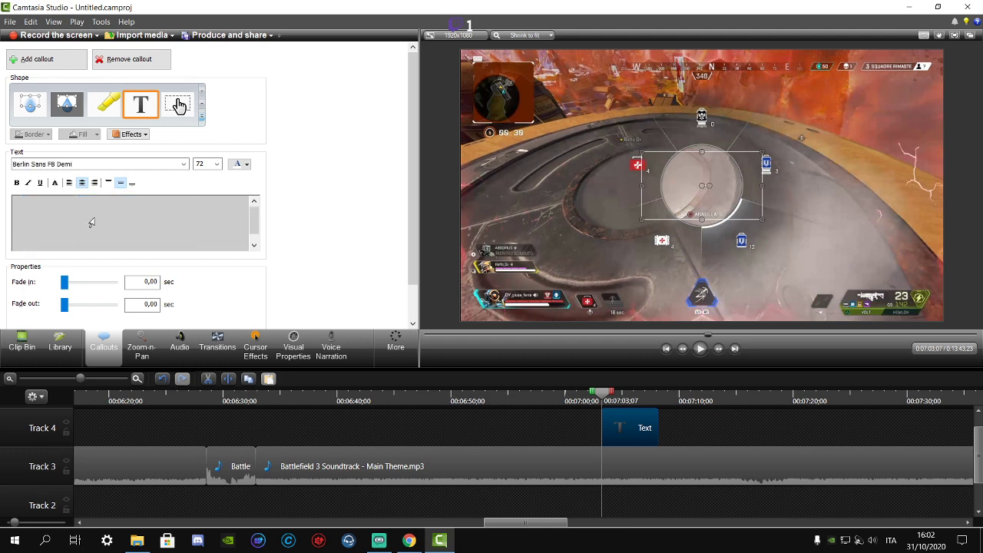
pyautogui.write('ABSO')
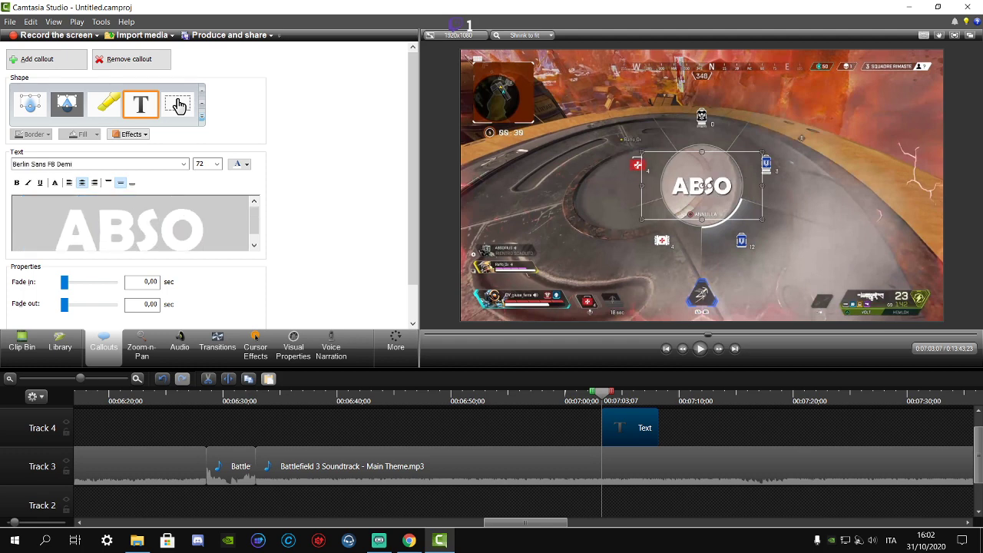
# - Move the "ABSO" callout to Track 2 and split it at 0:07:03;22
pyautogui.moveTo(641, 432); pyautogui.dragTo(649, 461)
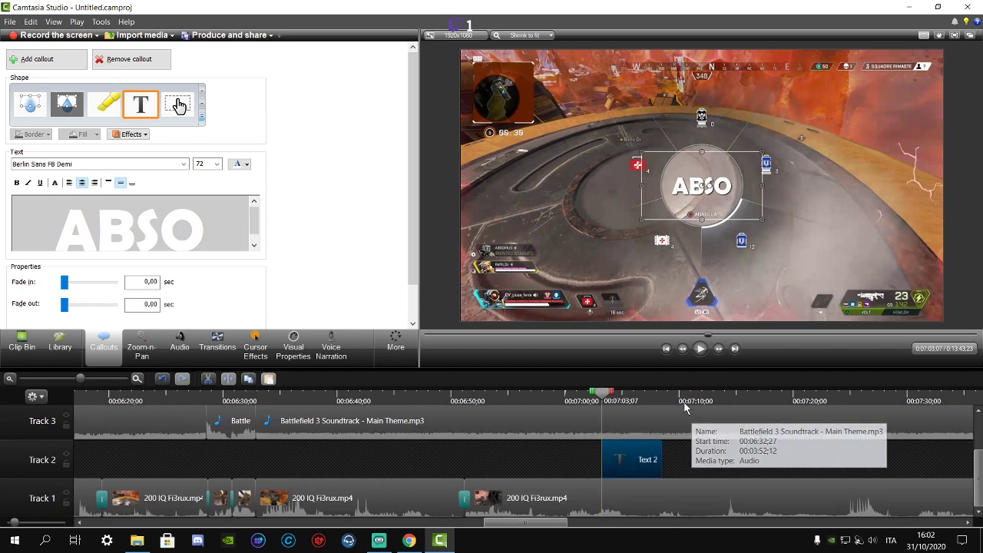
pyautogui.click(700, 349)
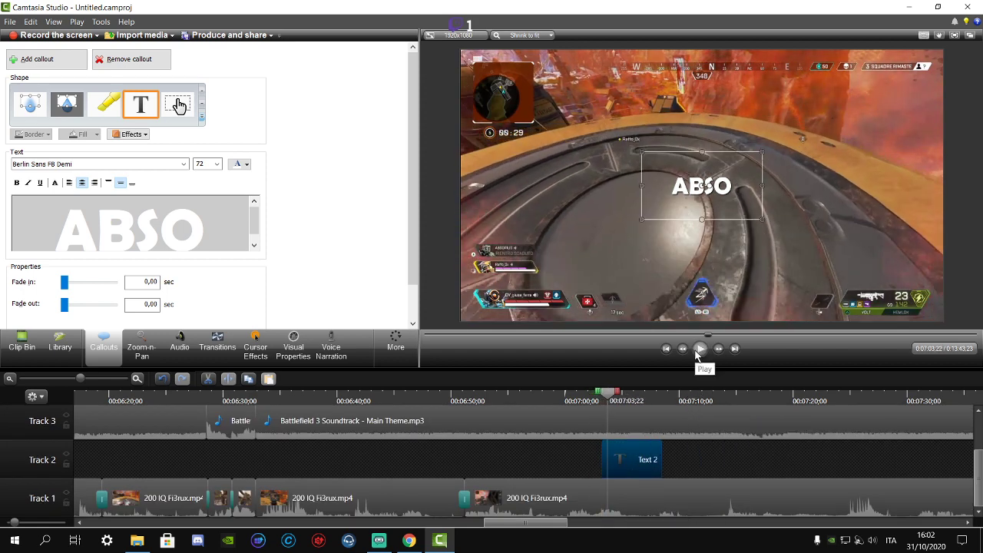
pyautogui.rightClick(649, 458)
pyautogui.click(661, 458)
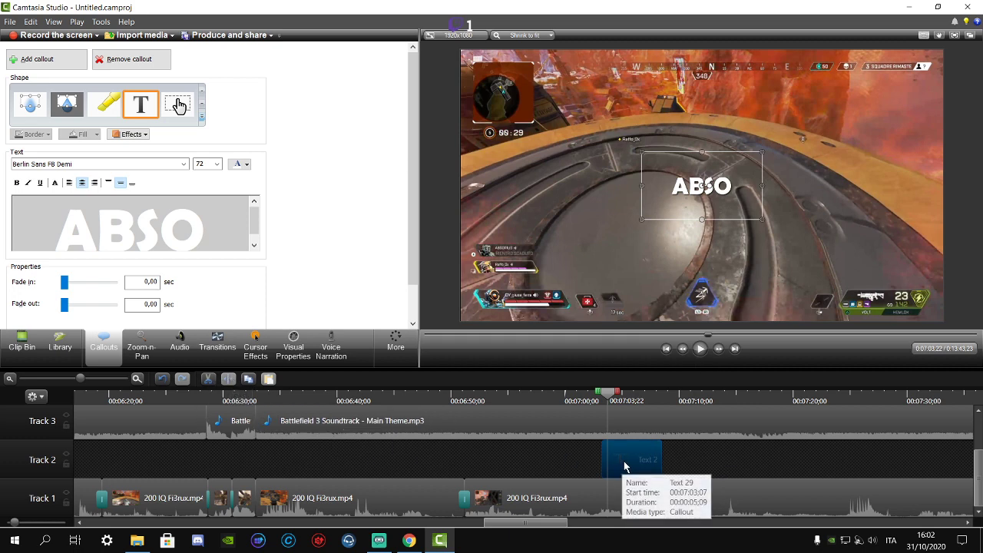
pyautogui.click(229, 381)
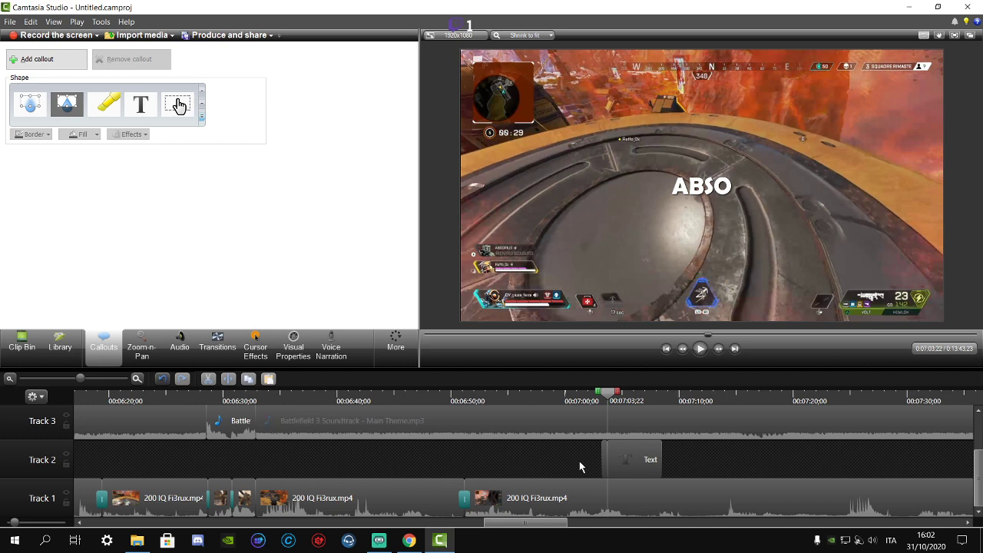
# - Set the font size of the first "ABSO" callout piece to 48
pyautogui.click(633, 460)
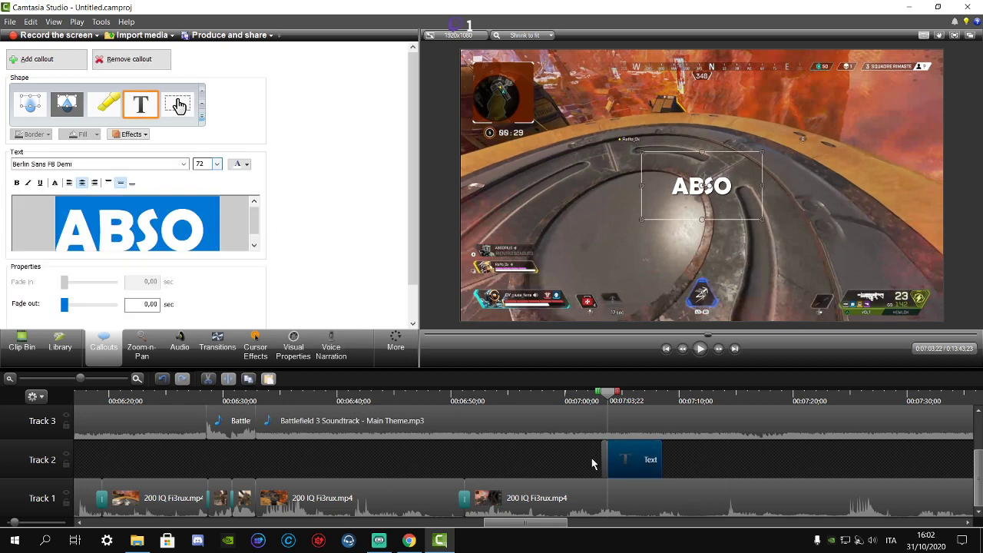
pyautogui.moveTo(607, 451); pyautogui.dragTo(602, 454)
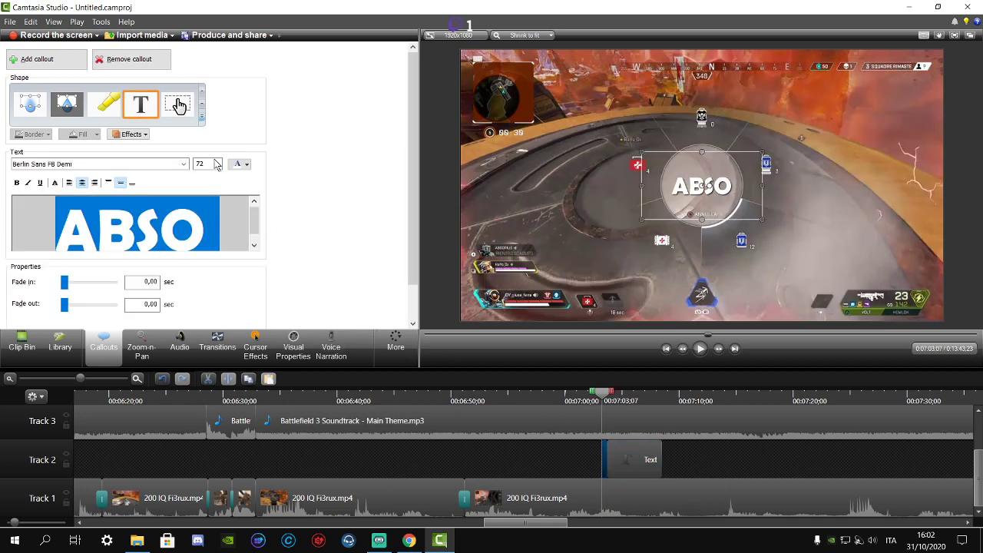
pyautogui.click(199, 290)
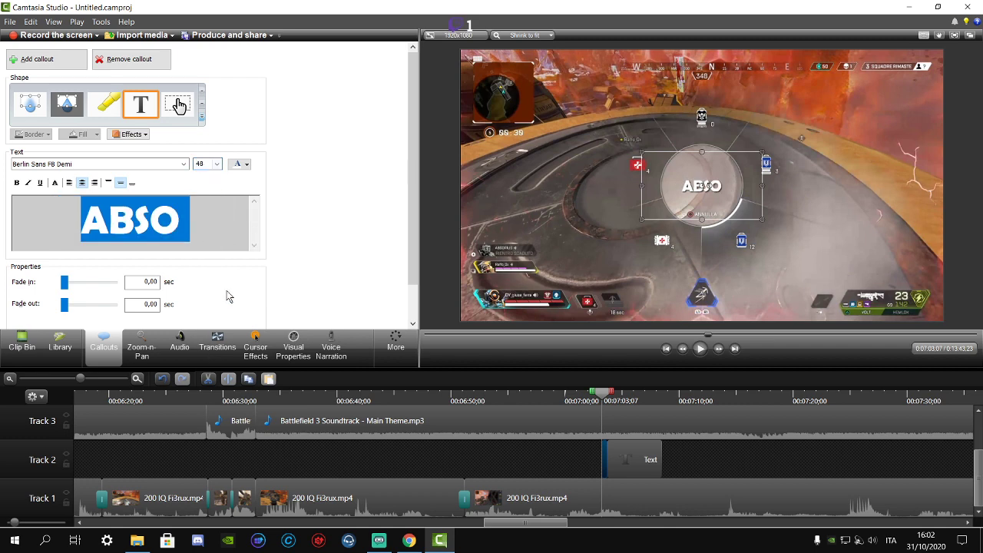
# - Trim the second "ABSO" piece on Track 2 to end at 0:07:04;04 and play back the result
pyautogui.click(700, 348)
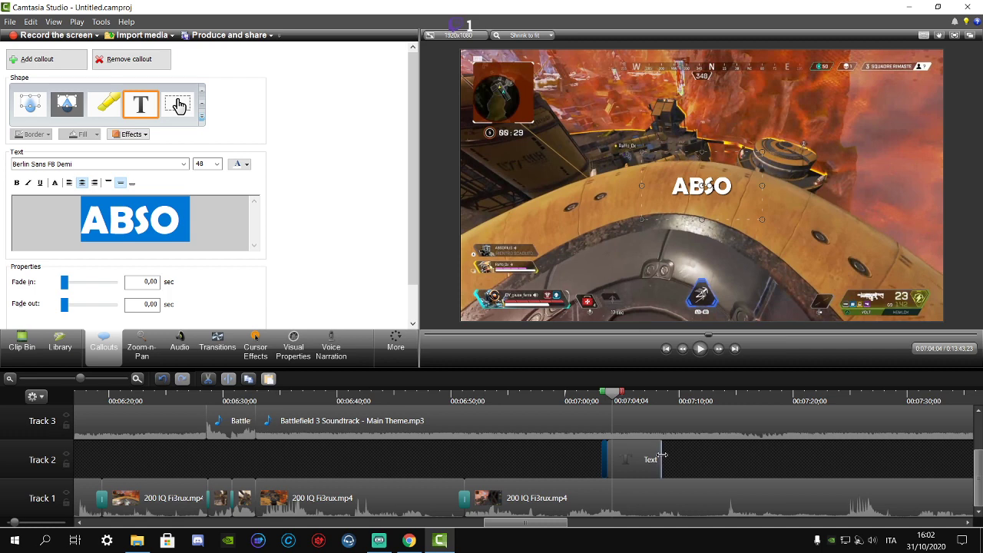
pyautogui.moveTo(662, 455); pyautogui.dragTo(609, 459)
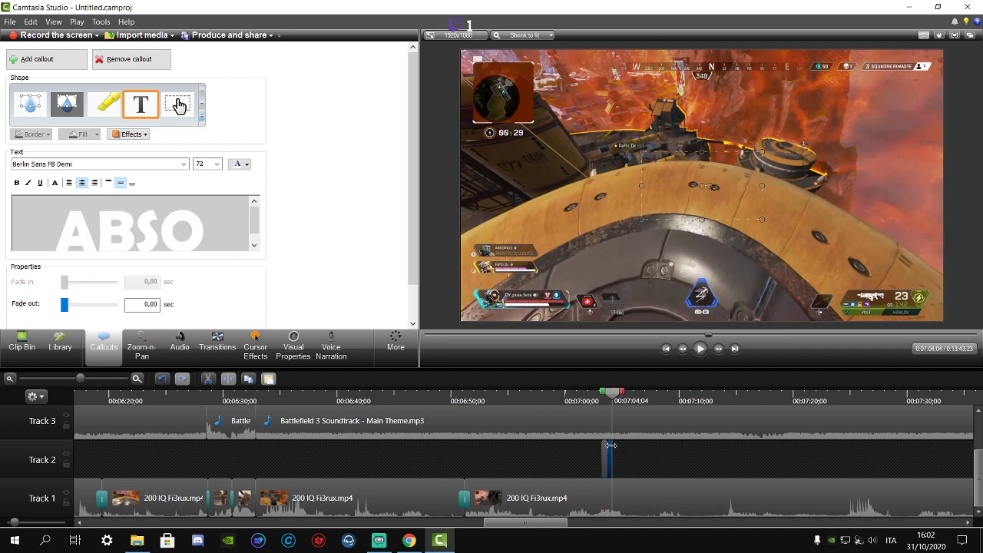
pyautogui.click(602, 401)
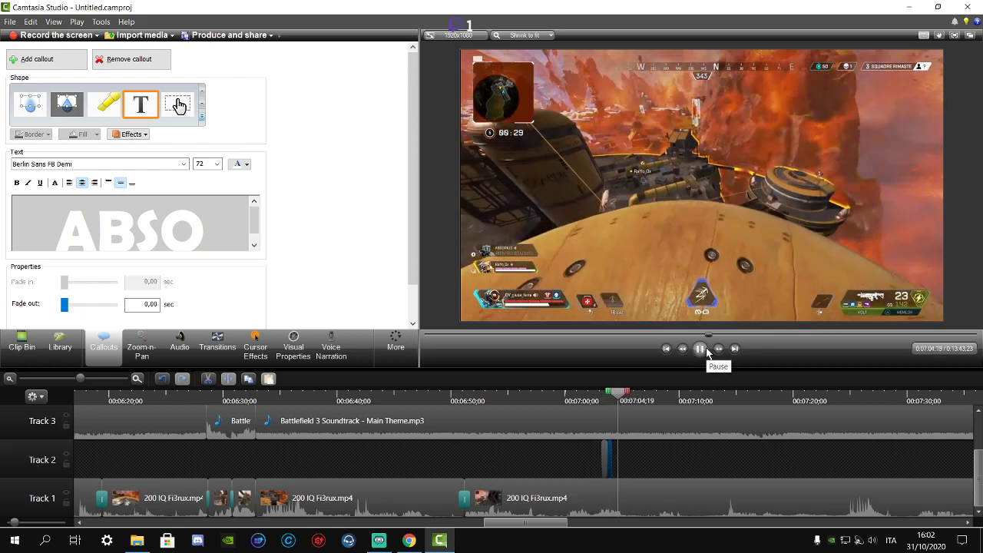
pyautogui.click(701, 350)
pyautogui.click(623, 395)
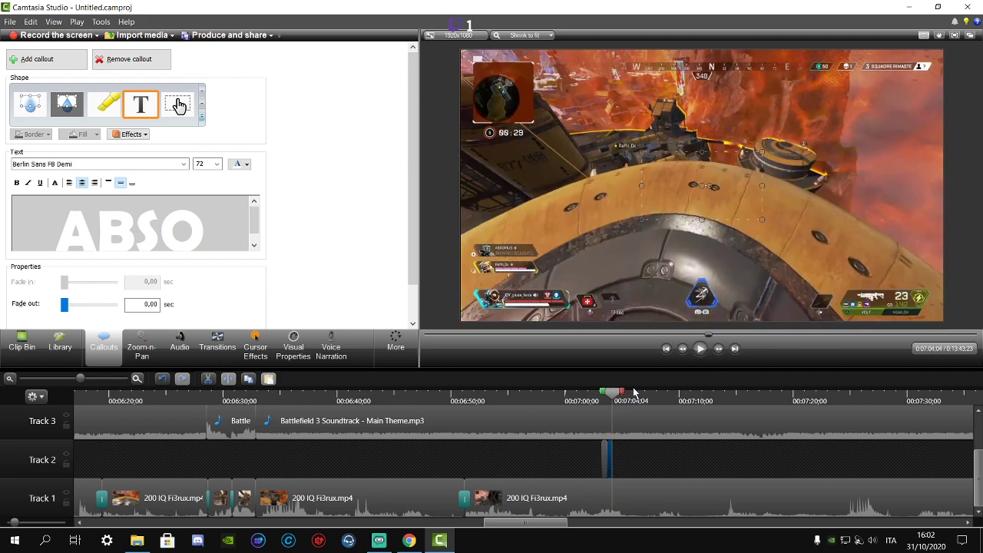
pyautogui.click(701, 350)
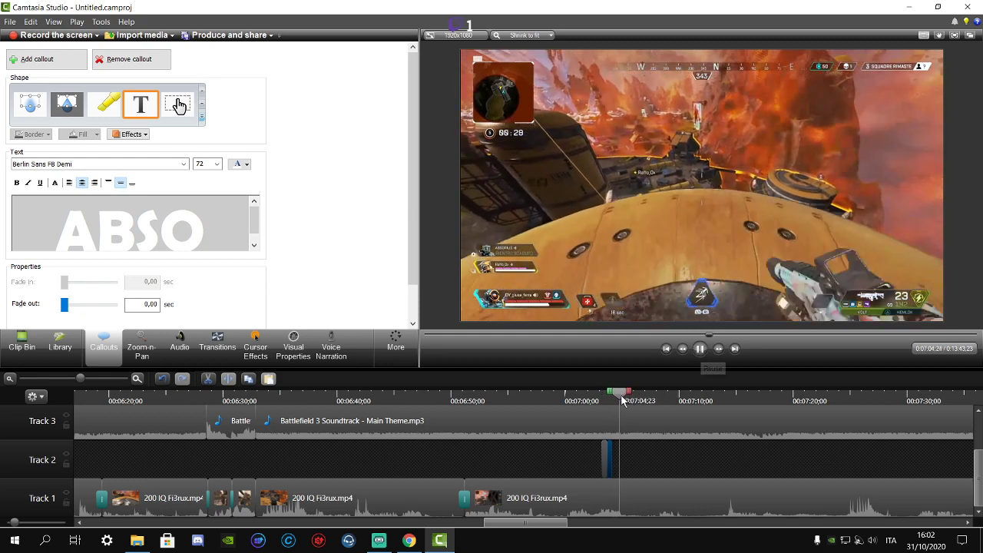
pyautogui.click(602, 401)
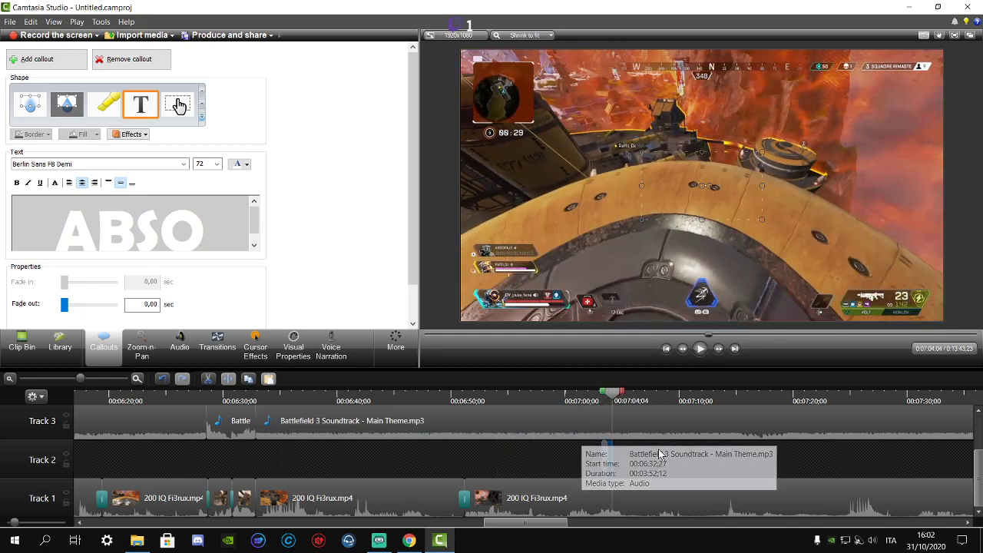
# - Copy the second "ABSO" callout piece and paste it at 0:07:04;04
pyautogui.rightClick(624, 459)
pyautogui.click(665, 288)
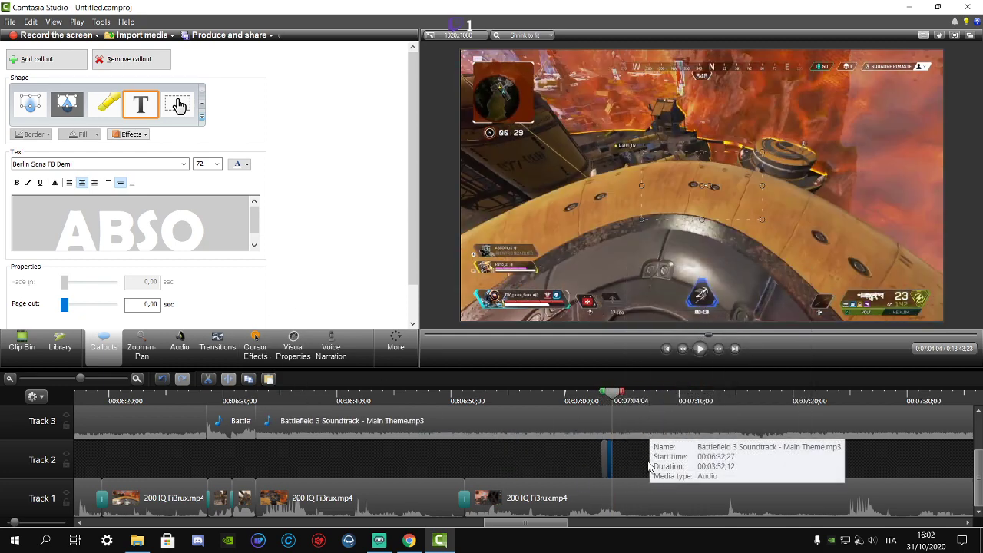
pyautogui.rightClick(645, 464)
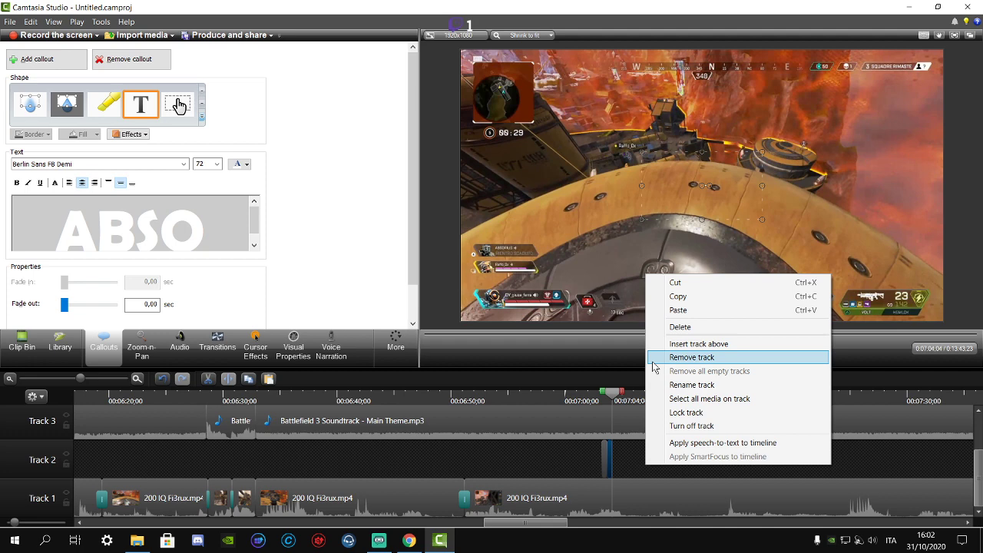
pyautogui.click(678, 310)
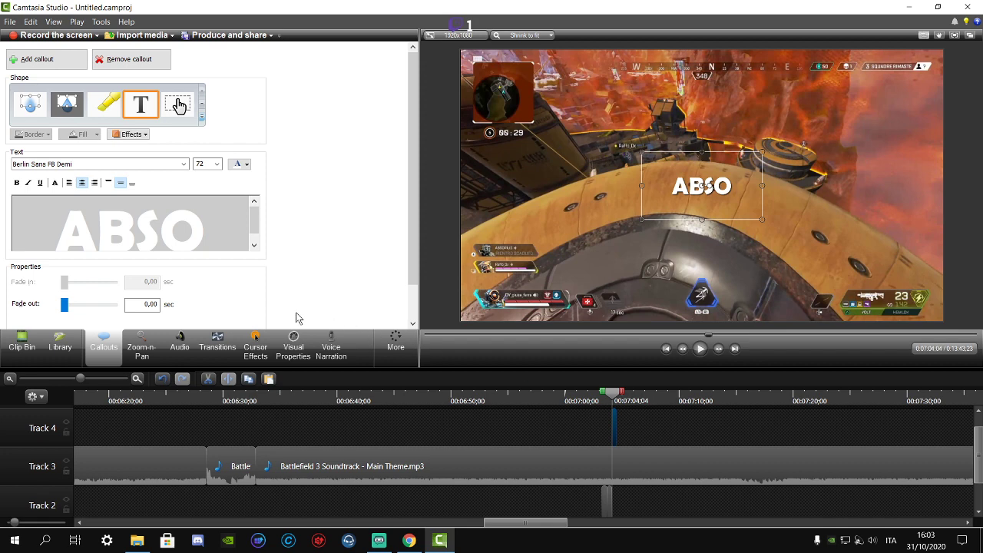
# - Replace the pasted callout's text with "ARDAH LA MIA LIVE"
pyautogui.doubleClick(60, 238)
pyautogui.write('A')
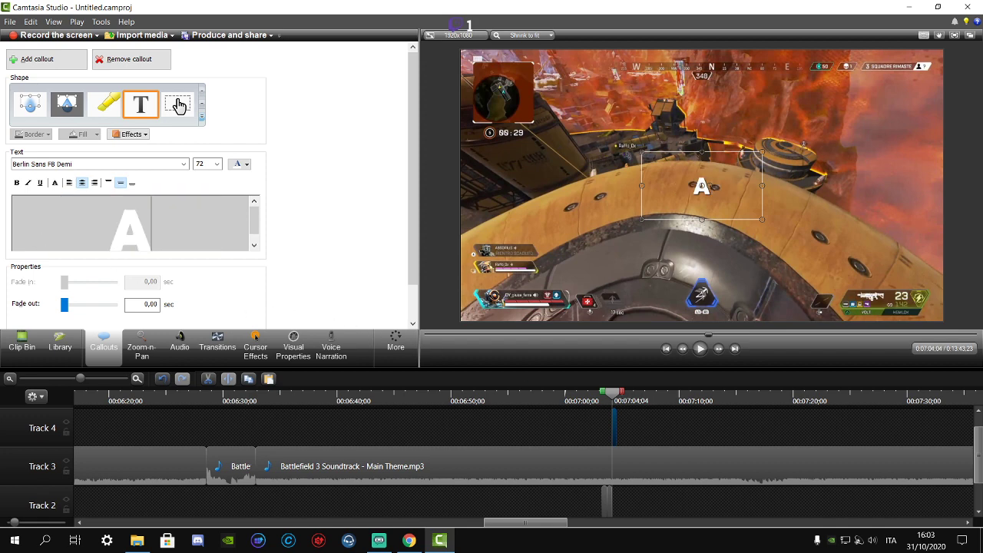
pyautogui.write('RDAH LS')
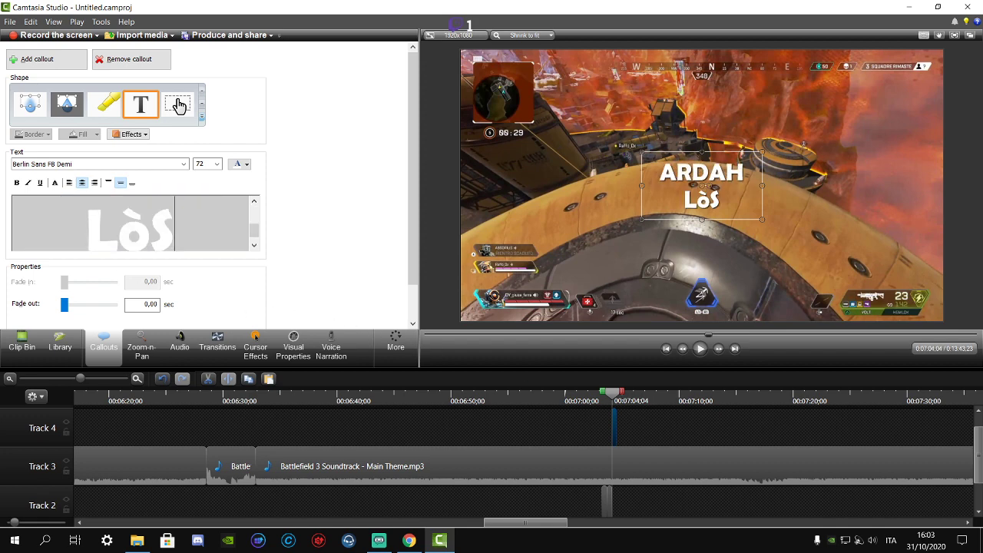
pyautogui.press('BackSpace')
pyautogui.write('A')
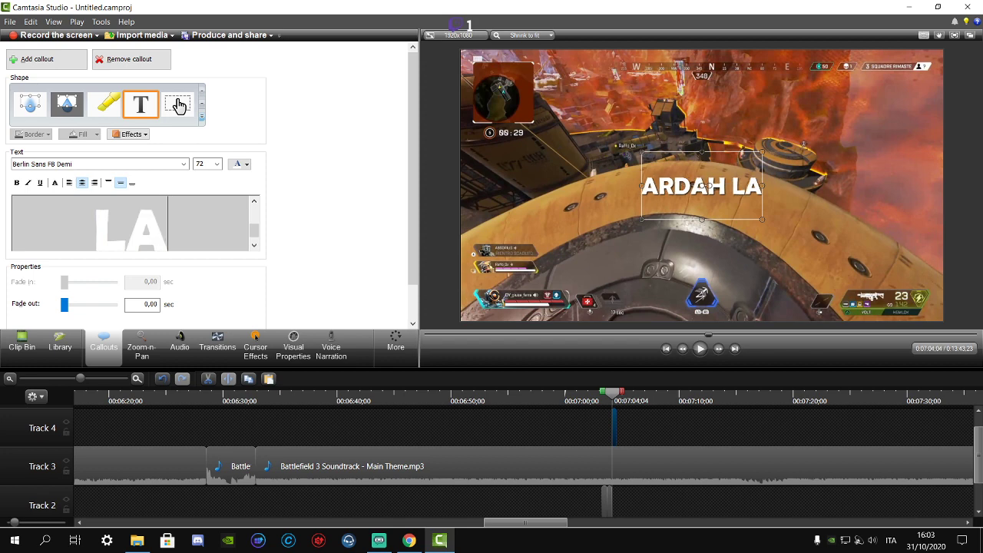
pyautogui.write(' MIA LIBV')
pyautogui.press('BackSpace')
pyautogui.press('BackSpace')
pyautogui.write('VR')
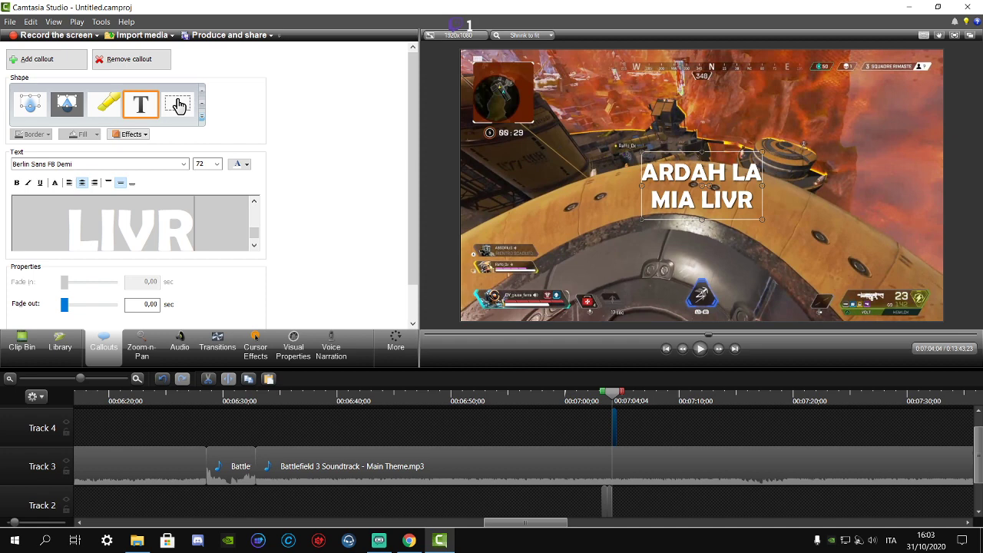
pyautogui.press('BackSpace')
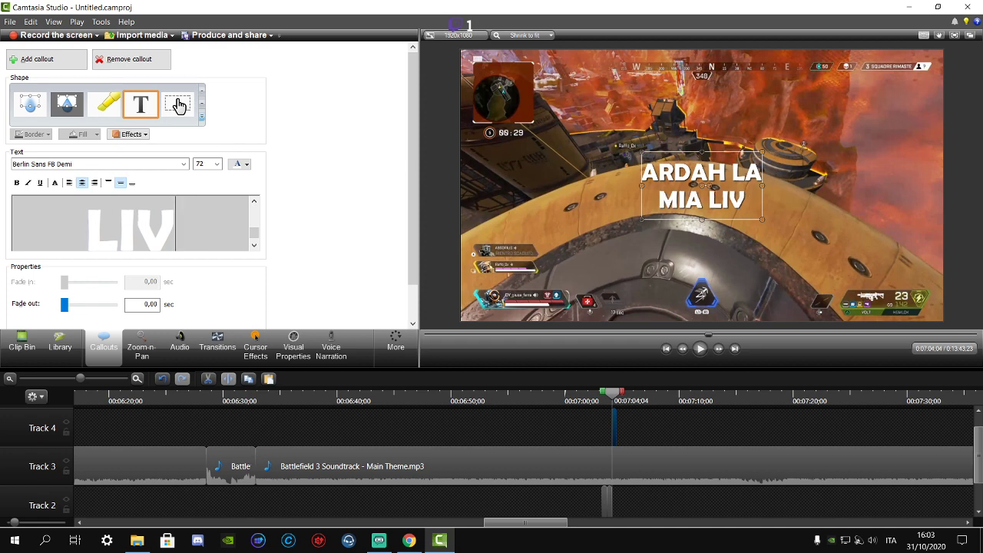
pyautogui.write('E')
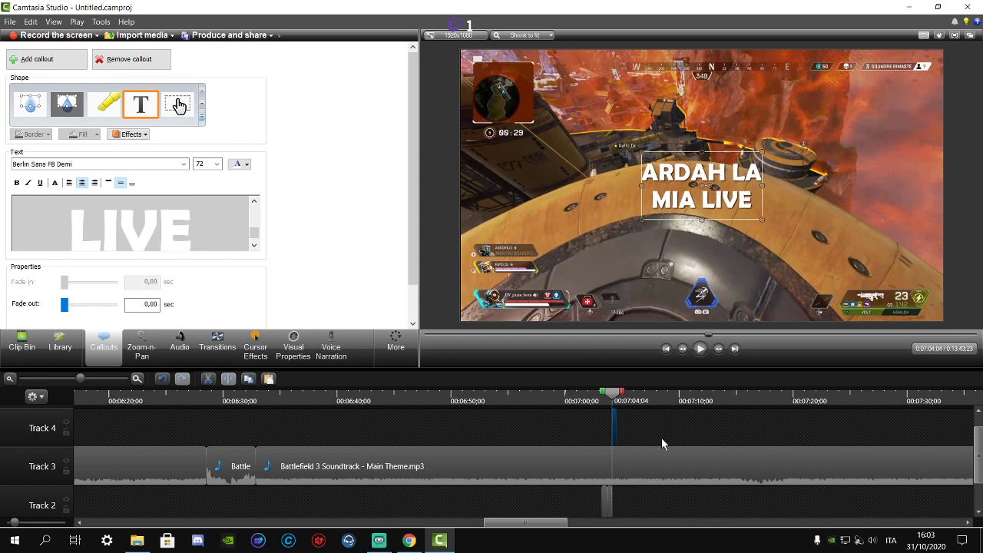
# - Enlarge the timeline scale and move the "ARDAH LA MIA LIVE" callout to Track 2, directly after the two "ABSO" pieces
pyautogui.scroll(-1, 632, 428)
pyautogui.click(137, 382)
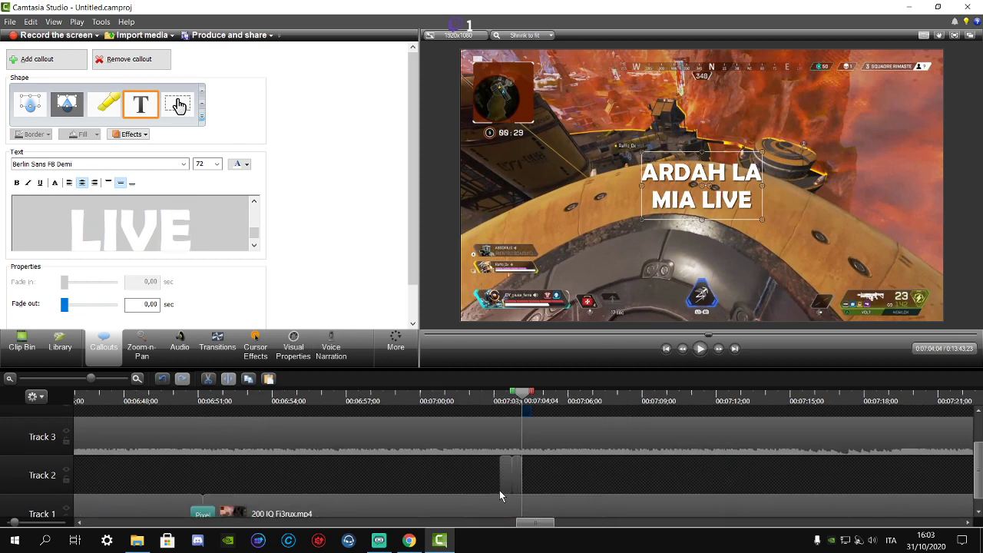
pyautogui.scroll(1, 522, 484)
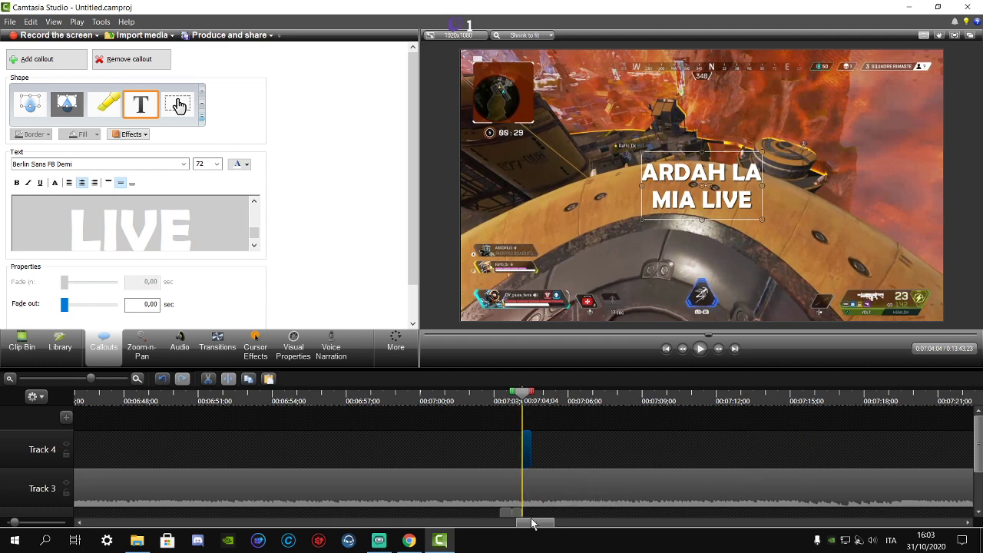
pyautogui.scroll(-1, 527, 453)
# - Play the callouts from 0:07:02;28 and extend the "ARDAH LA MIA LIVE" callout on Track 2 to end at 0:07:04;24
pyautogui.click(479, 403)
pyautogui.moveTo(479, 402); pyautogui.dragTo(493, 403)
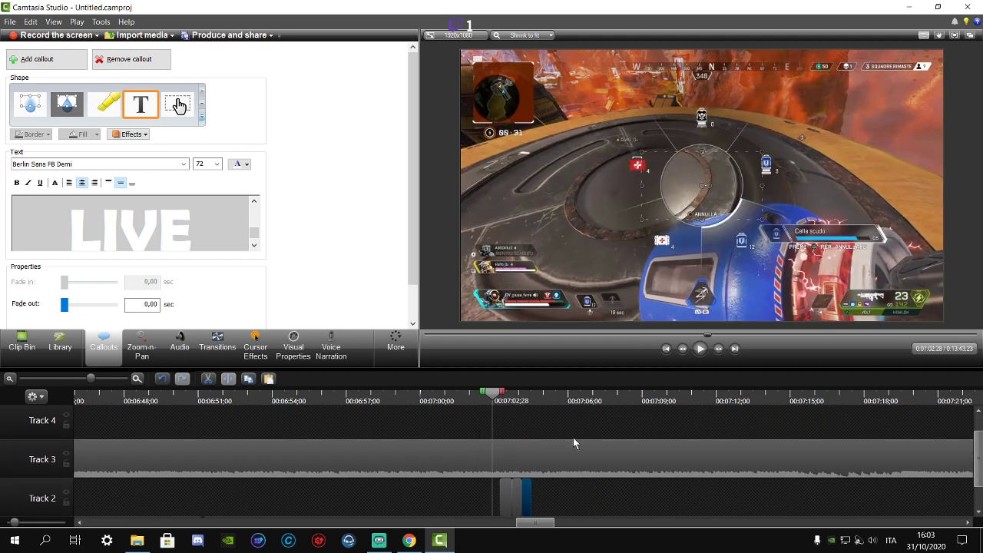
pyautogui.click(9, 21)
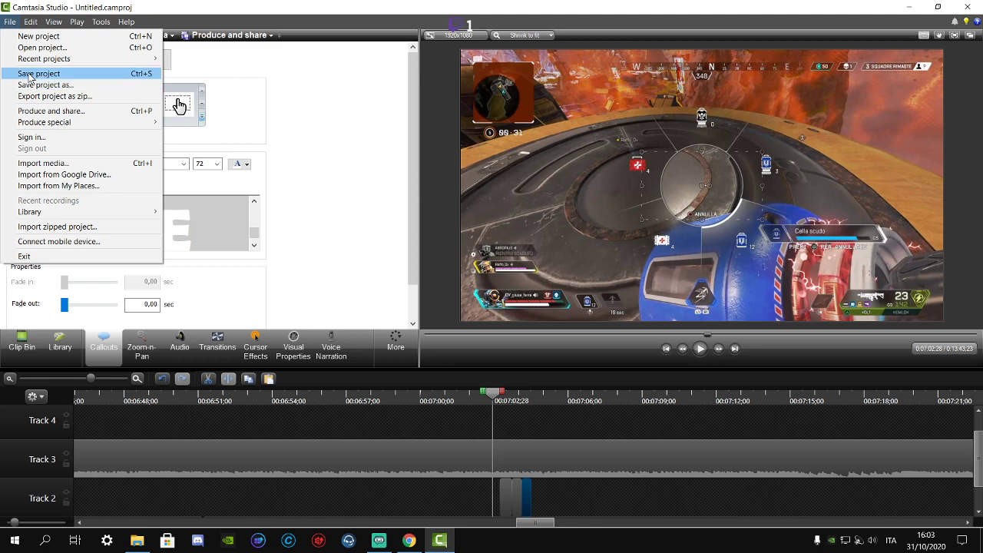
pyautogui.press('Escape')
pyautogui.click(700, 349)
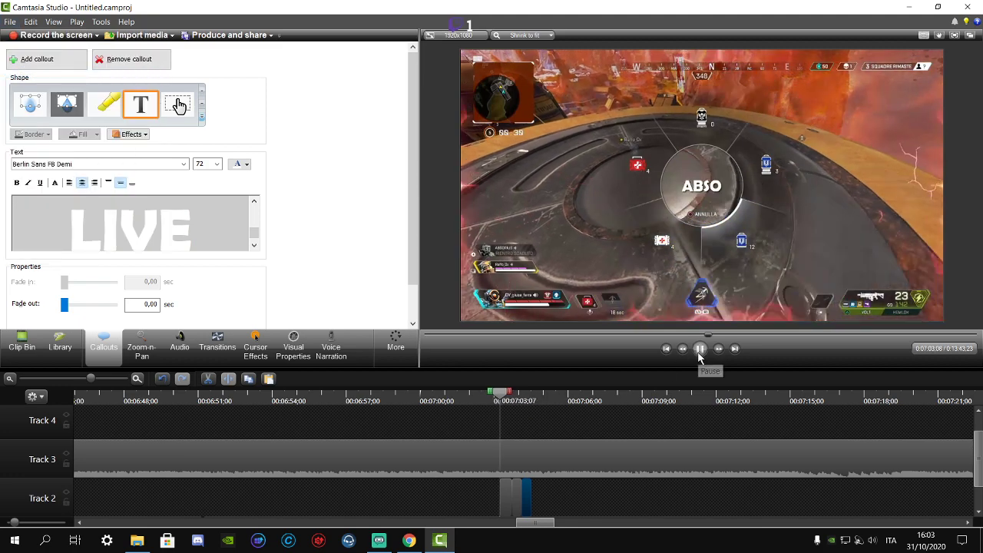
pyautogui.click(700, 349)
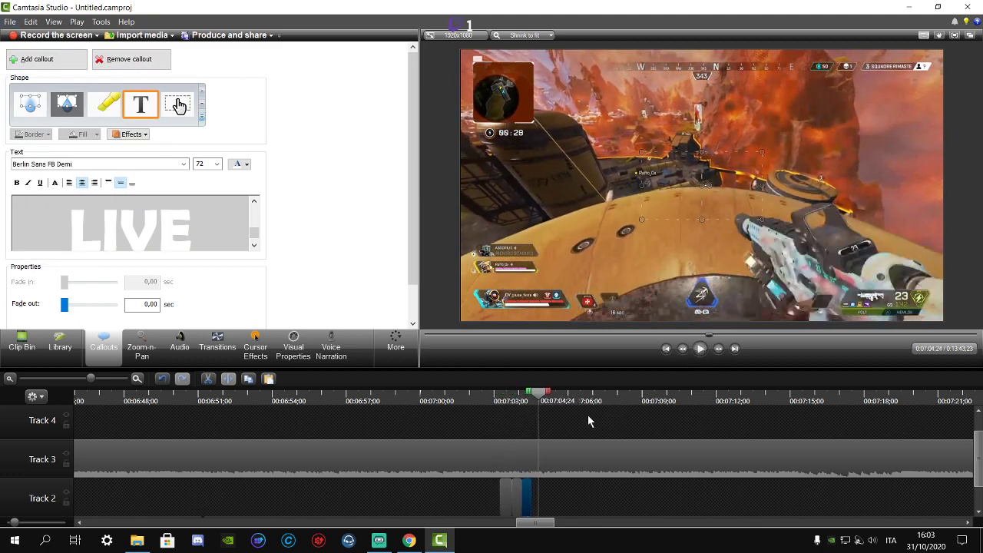
pyautogui.scroll(-1, 549, 461)
pyautogui.click(531, 459)
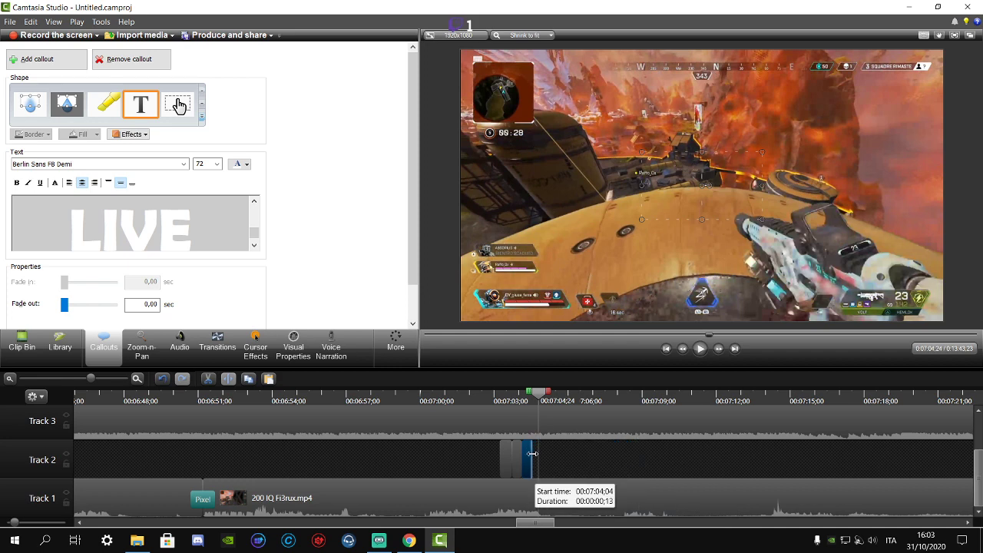
pyautogui.click(524, 400)
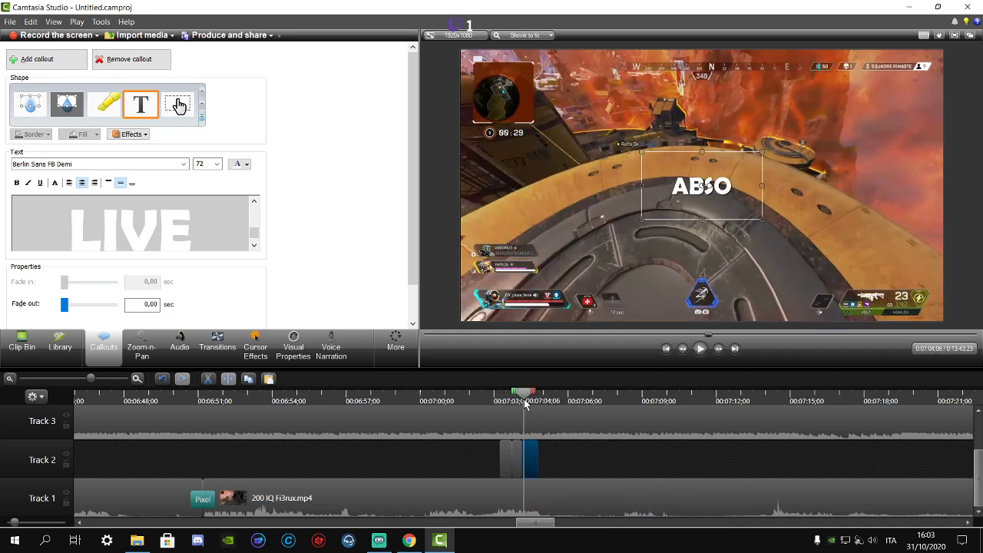
# - Play back the "ABSO" and "ARDAH LA MIA LIVE" callouts on Track 2 to check their timing
pyautogui.click(701, 349)
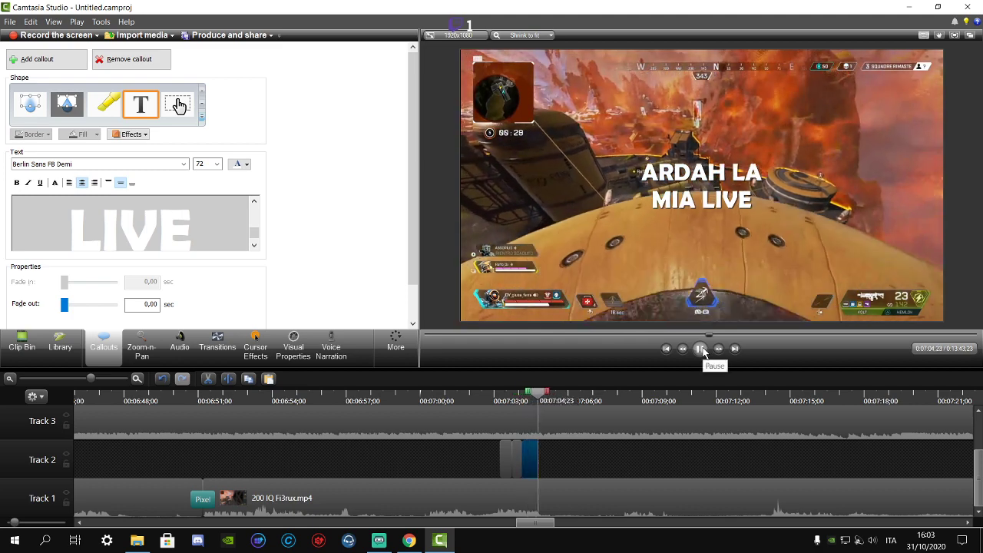
pyautogui.click(701, 349)
pyautogui.click(525, 401)
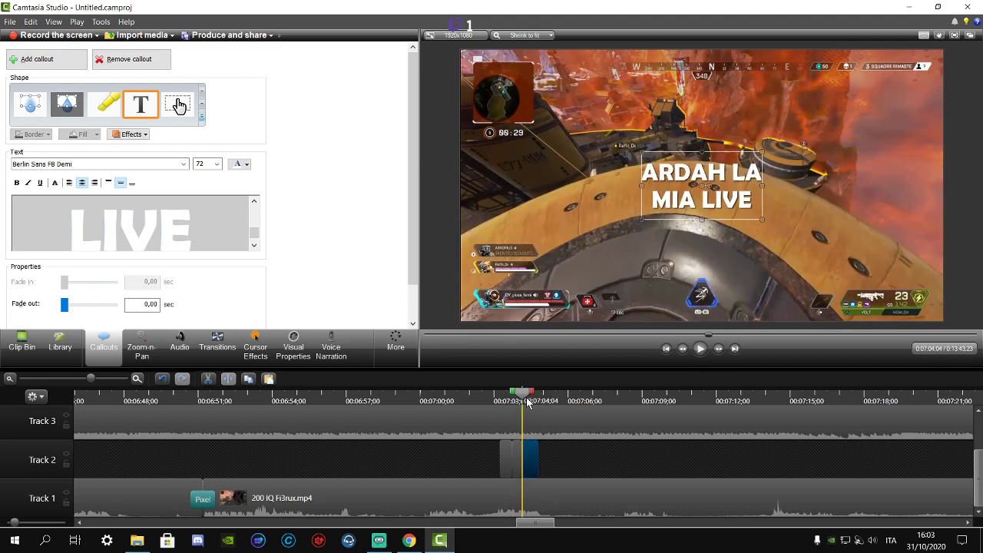
pyautogui.click(476, 399)
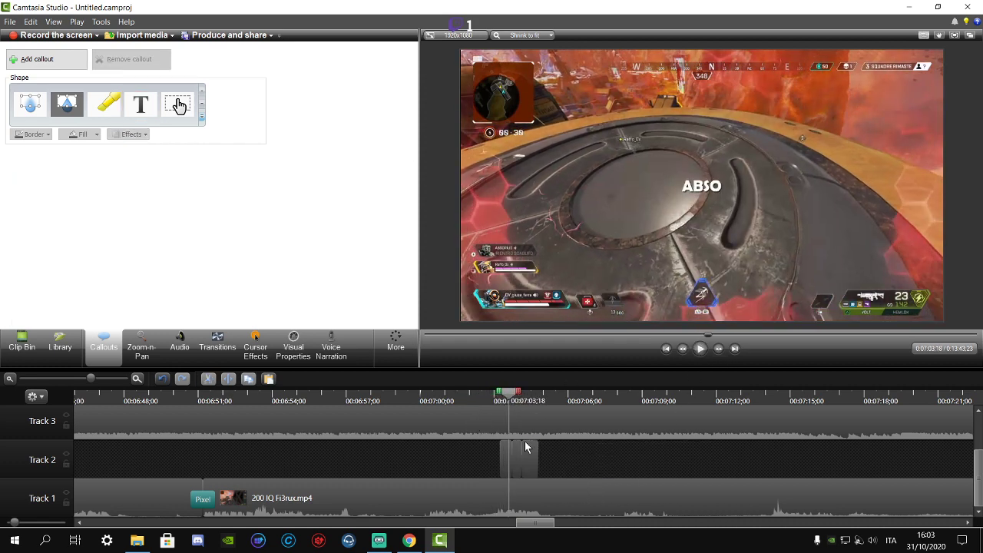
# - Set the first "ABSO" callout's font size to 36 and save the project
pyautogui.click(504, 454)
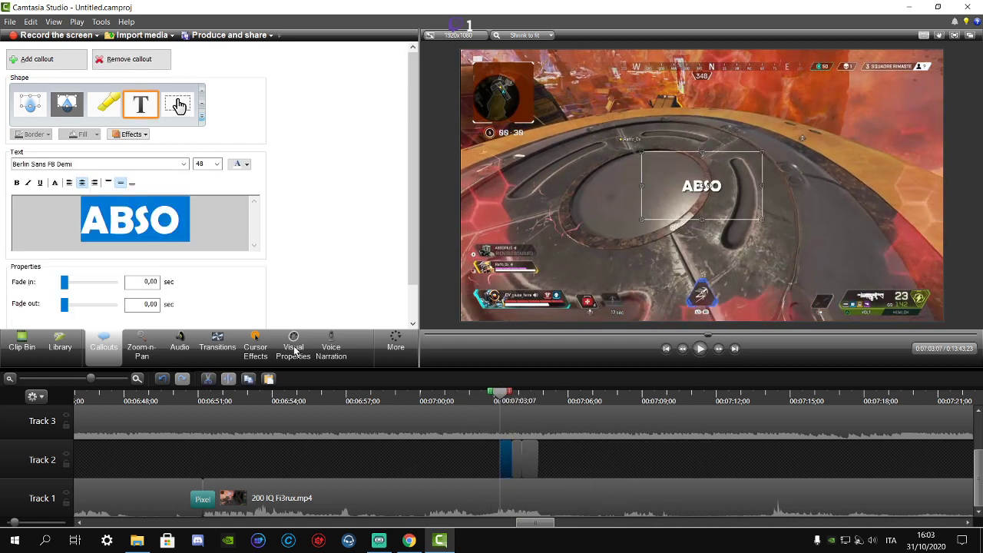
pyautogui.click(218, 164)
pyautogui.click(202, 282)
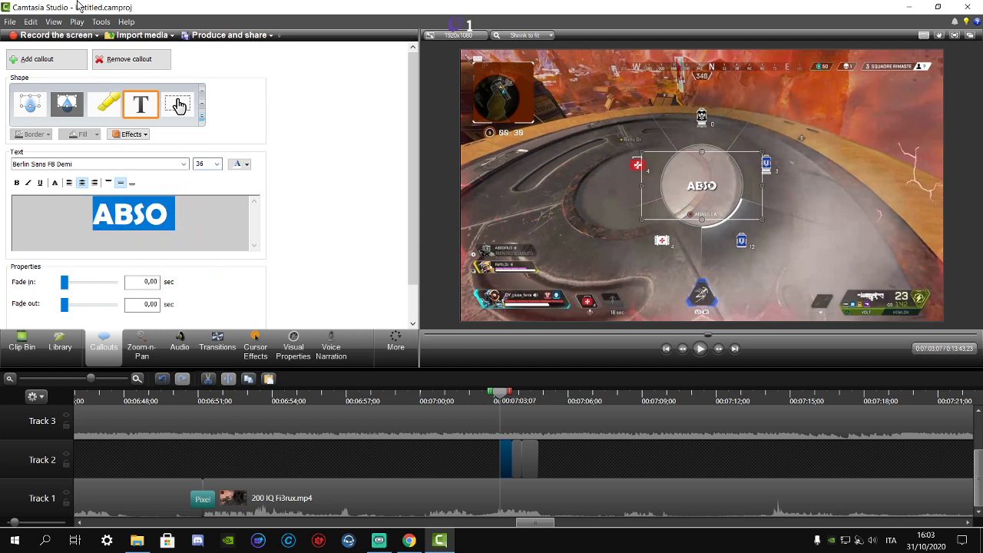
pyautogui.click(8, 22)
pyautogui.click(17, 76)
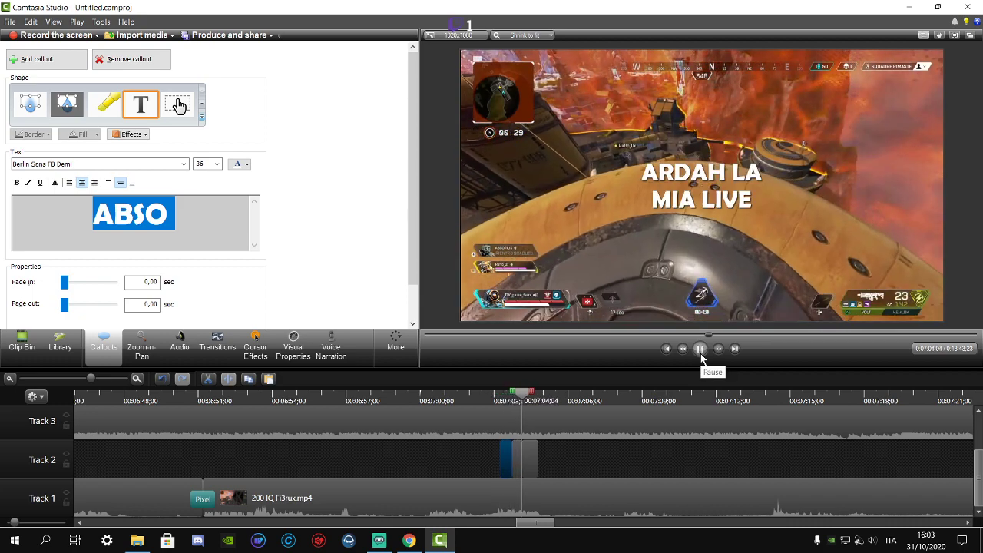
# - Examine the gameplay footage on Track 1 from about 0:07:12 to 0:11:18 for sections to cut
pyautogui.click(662, 464)
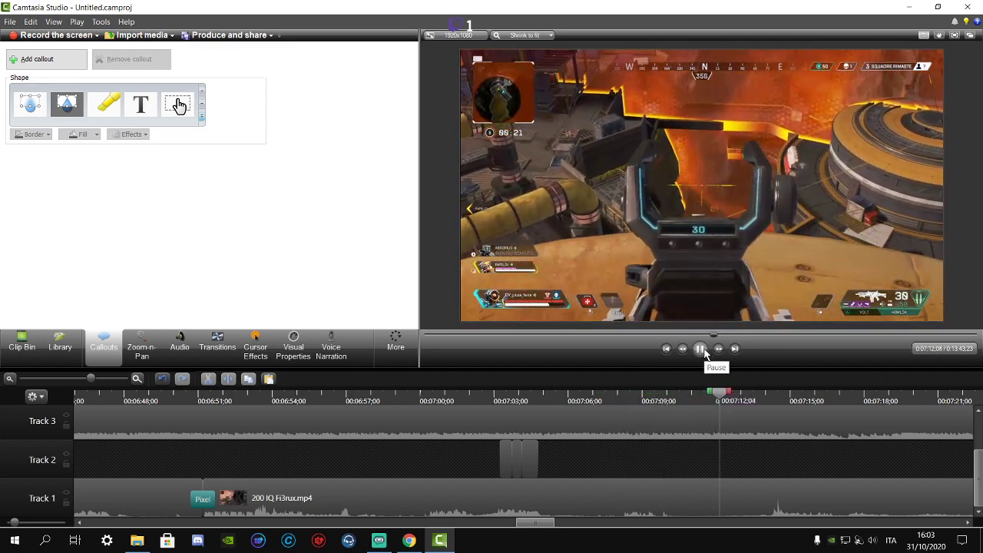
pyautogui.click(75, 380)
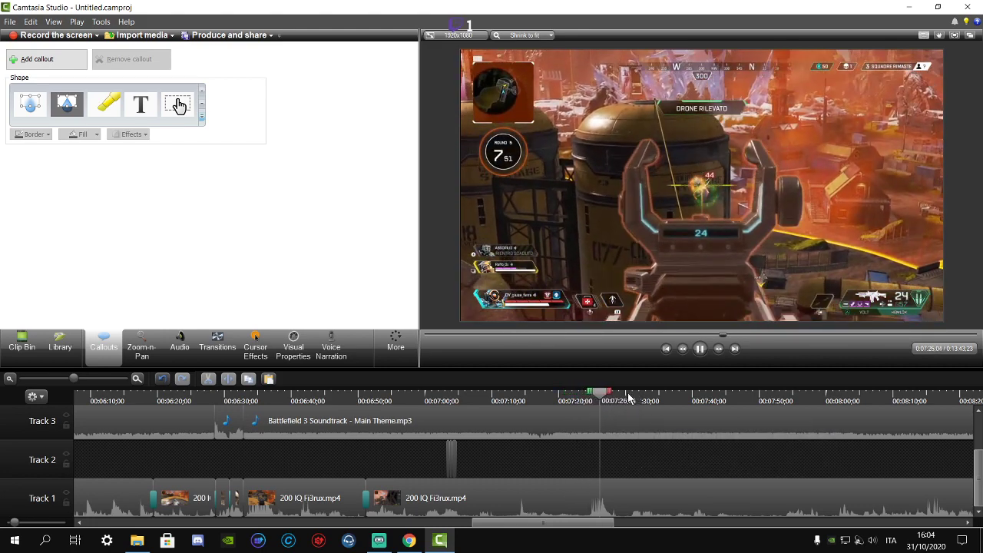
pyautogui.click(661, 401)
pyautogui.moveTo(686, 408); pyautogui.dragTo(891, 417)
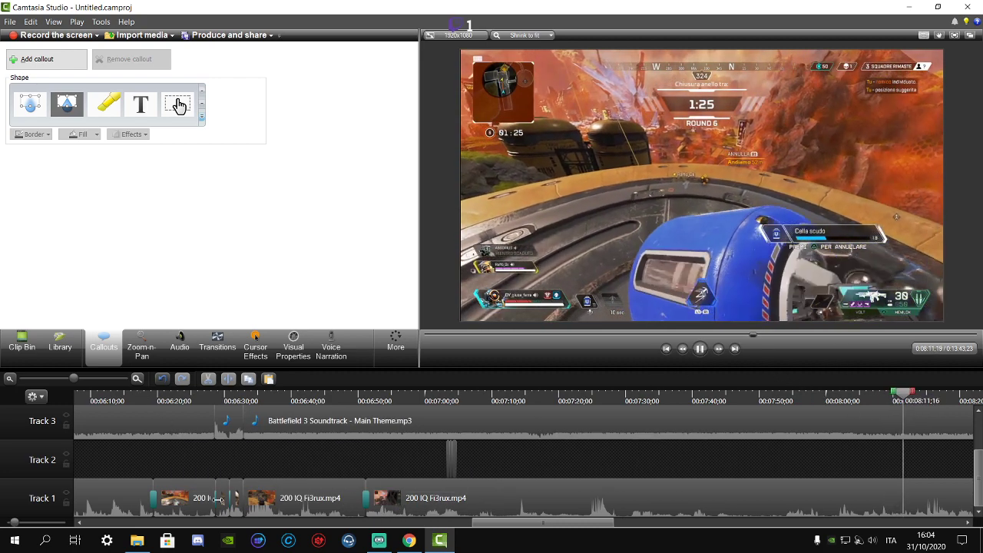
pyautogui.moveTo(505, 523); pyautogui.dragTo(562, 534)
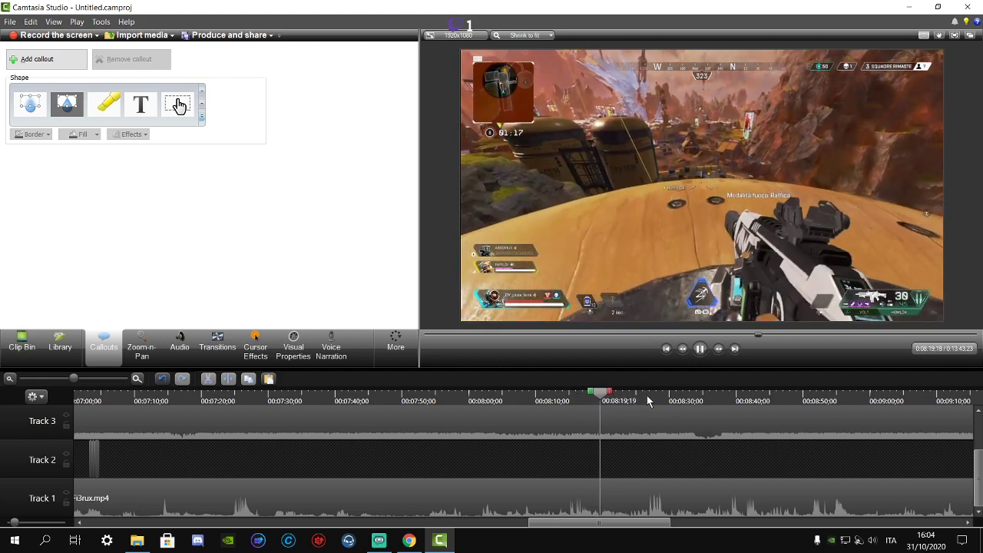
pyautogui.moveTo(702, 396); pyautogui.dragTo(723, 397)
pyautogui.click(707, 349)
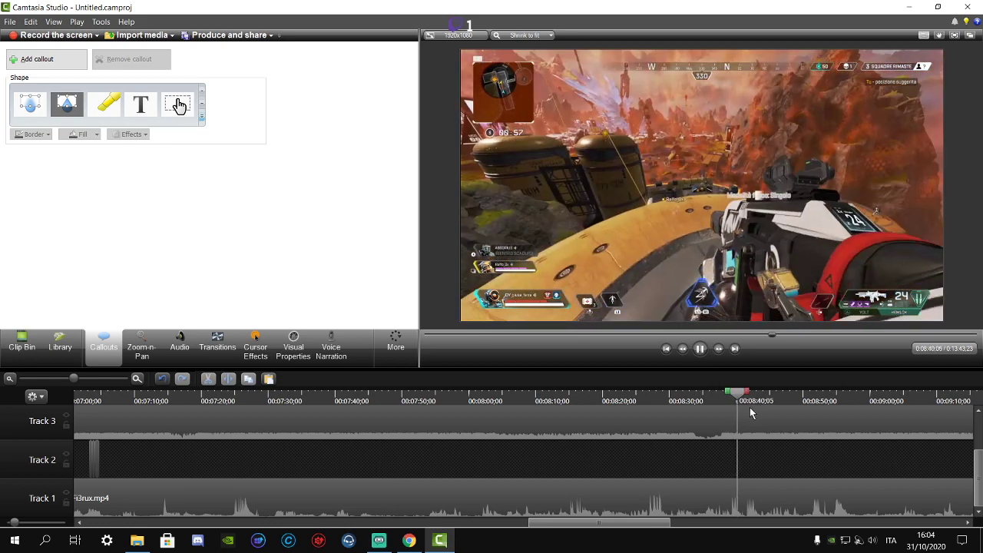
pyautogui.click(837, 399)
pyautogui.click(705, 350)
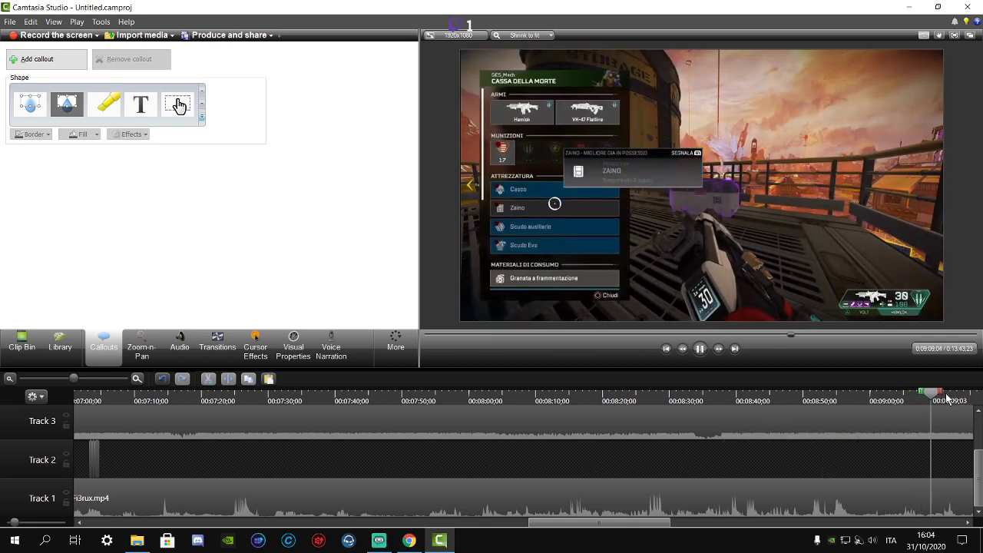
pyautogui.click(60, 378)
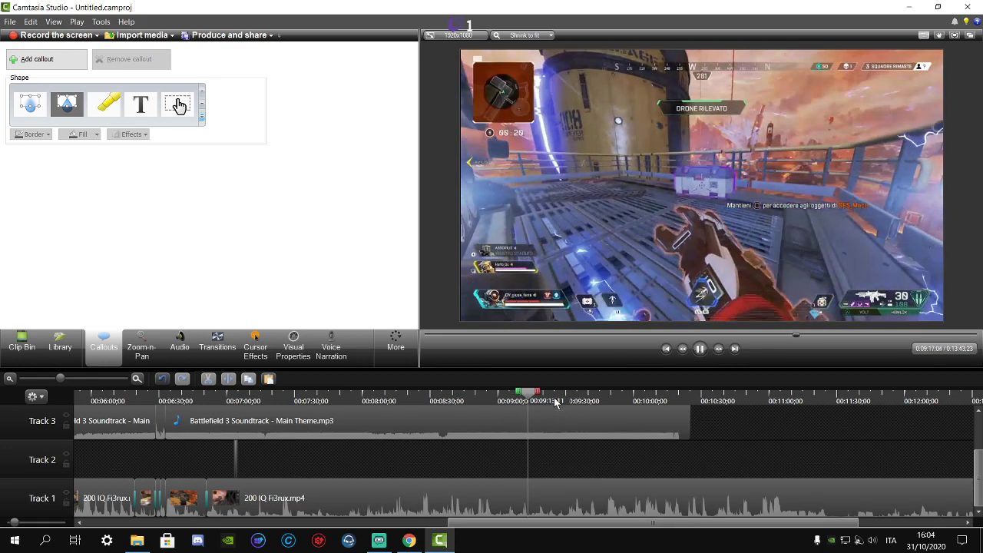
pyautogui.moveTo(557, 403)
pyautogui.mouseDown()
pyautogui.moveTo(549, 398)
pyautogui.moveTo(567, 398)
pyautogui.mouseUp()
pyautogui.click(700, 348)
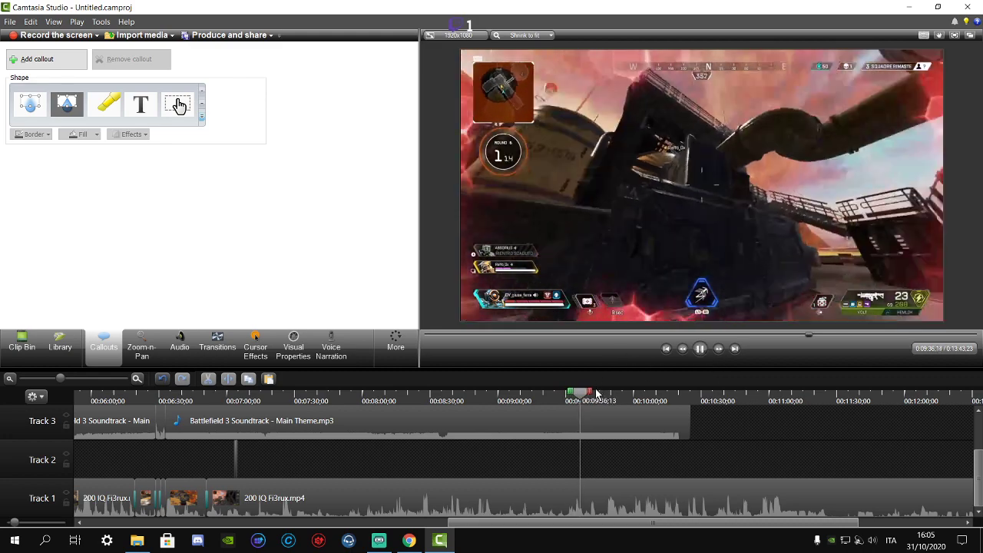
pyautogui.moveTo(607, 398); pyautogui.dragTo(811, 398)
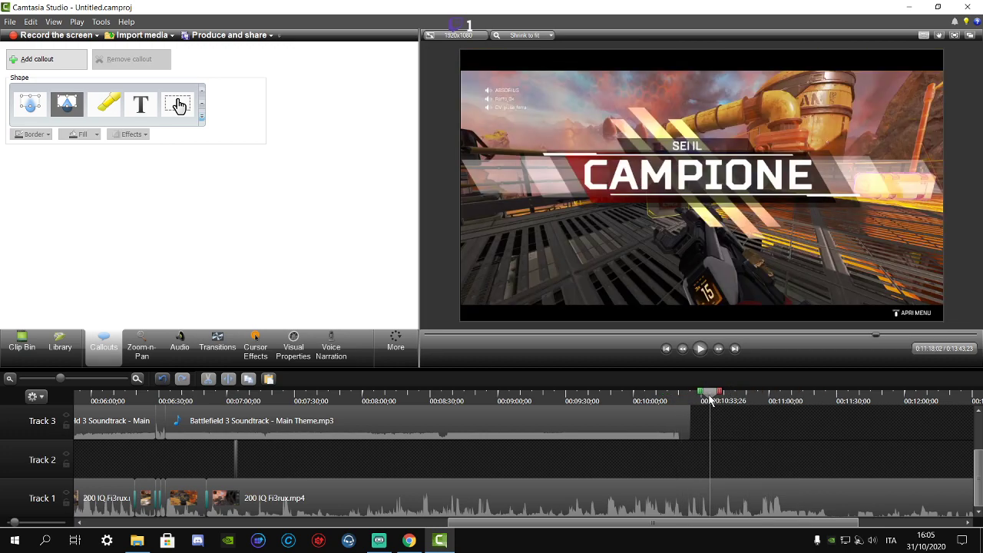
# - Find the start of the final fight and split the Track 1 gameplay clip at 0:10:39;01
pyautogui.moveTo(711, 400); pyautogui.dragTo(691, 401)
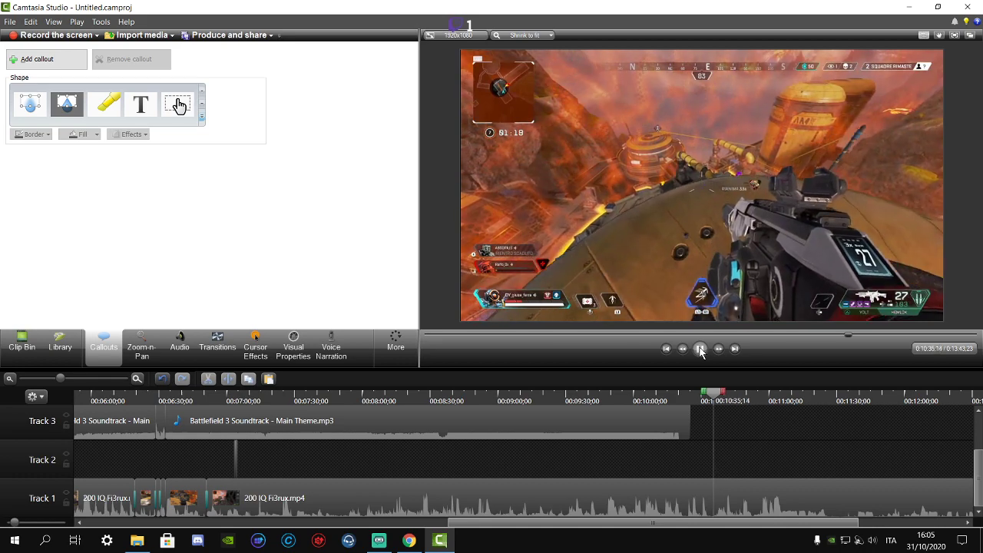
pyautogui.click(732, 406)
pyautogui.click(703, 349)
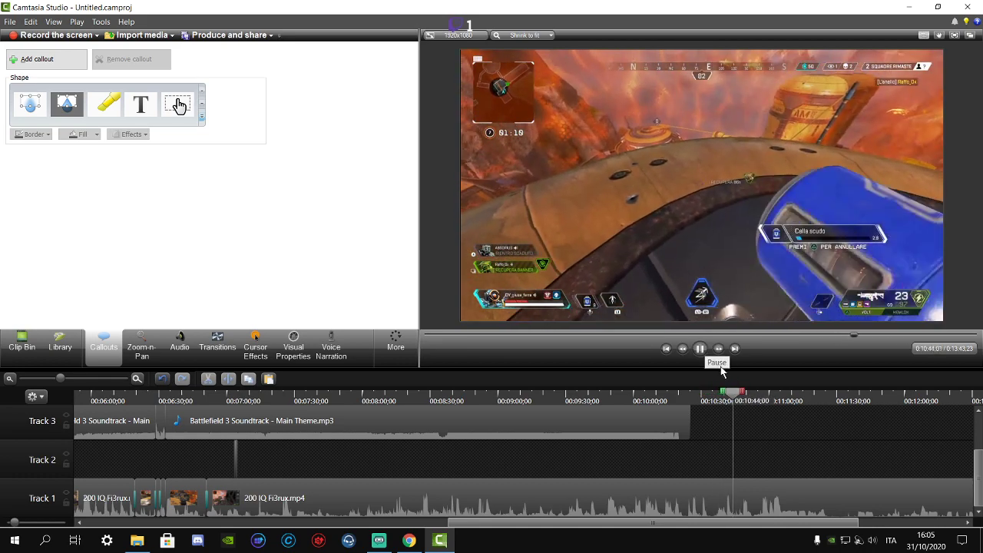
pyautogui.click(751, 397)
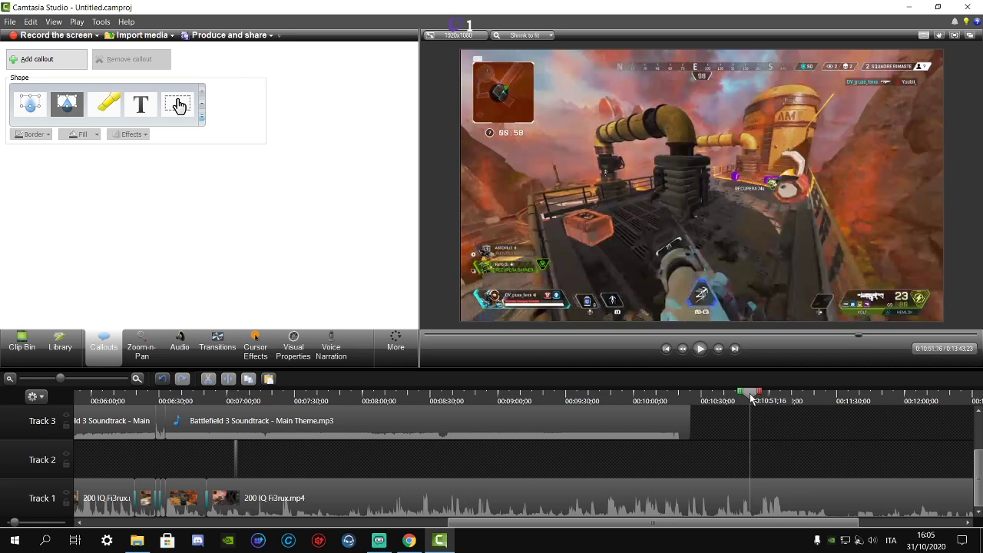
pyautogui.click(700, 349)
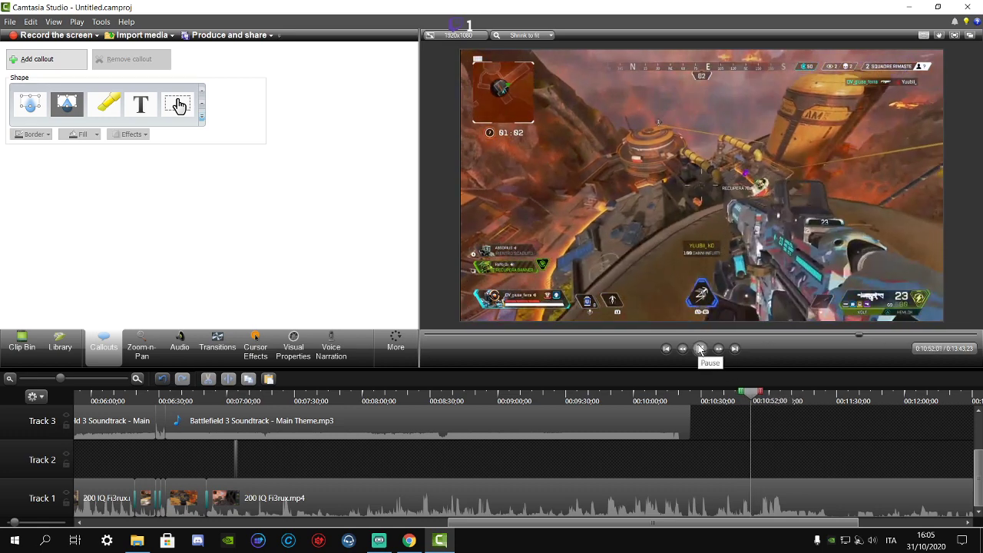
pyautogui.click(788, 400)
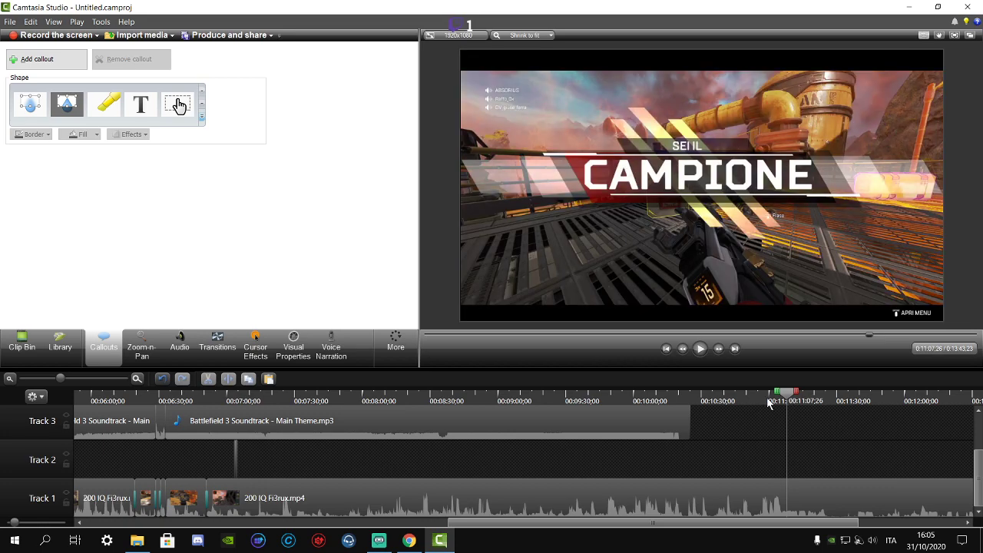
pyautogui.click(769, 401)
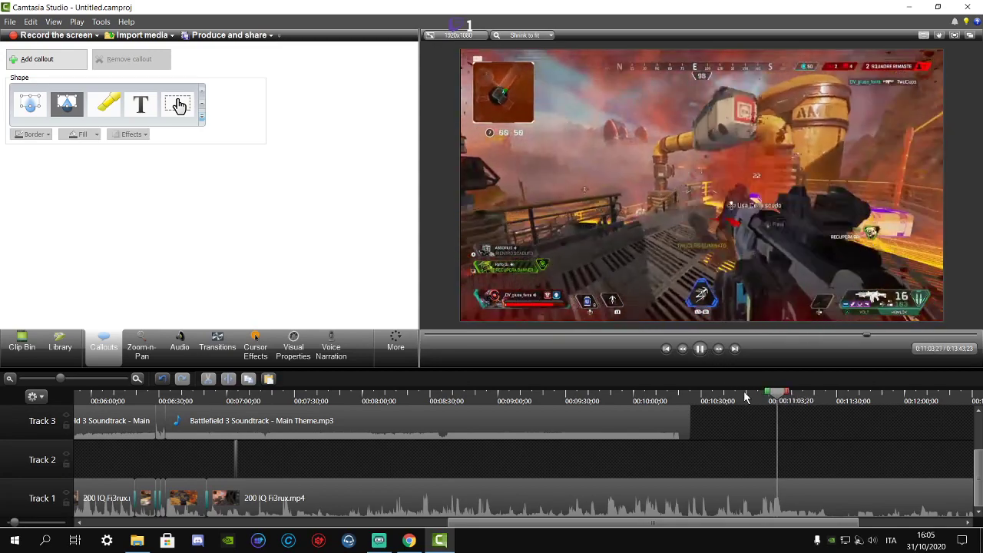
pyautogui.moveTo(749, 400); pyautogui.dragTo(715, 405)
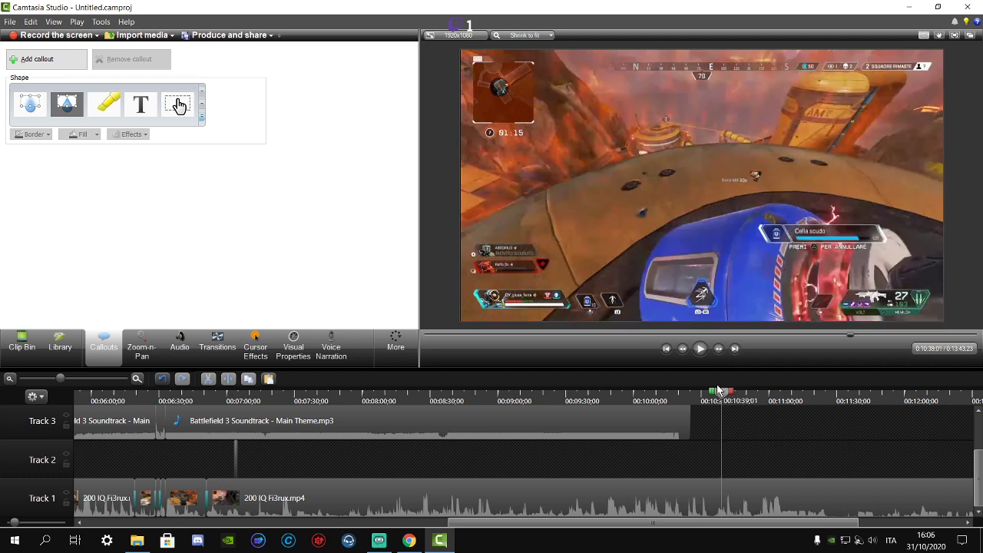
pyautogui.click(644, 508)
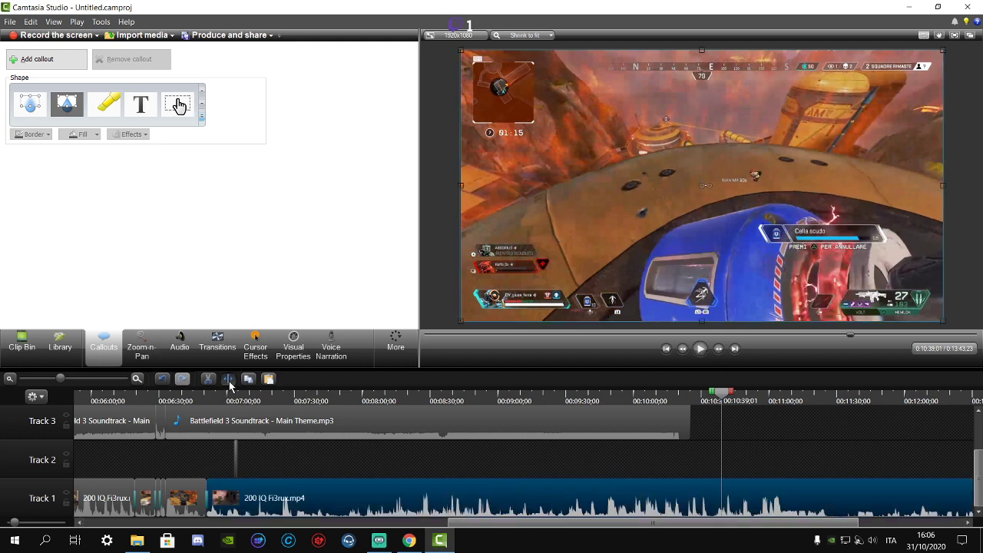
pyautogui.click(228, 380)
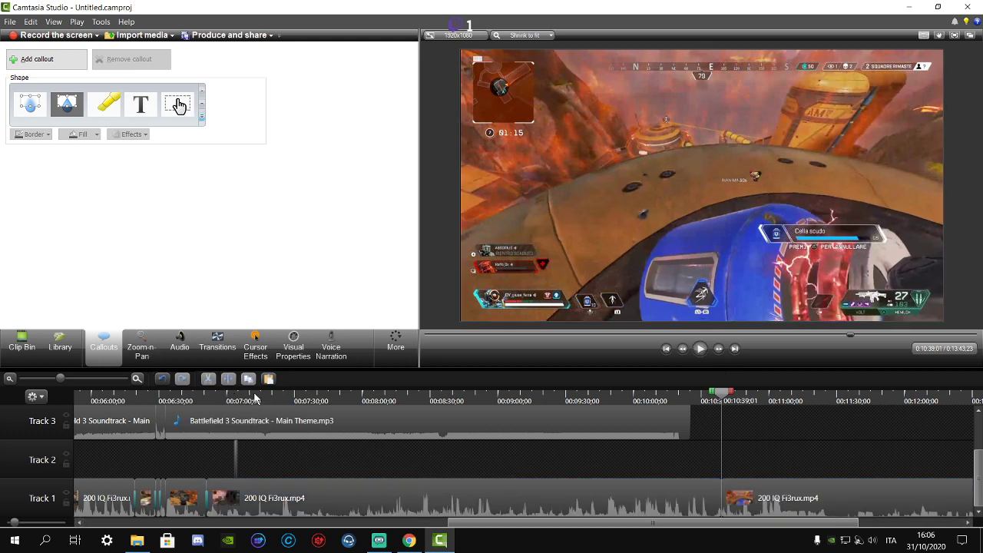
# - Play the footage after the callouts from 0:07:12;06 and split the Track 1 clip at 0:07:15;23
pyautogui.moveTo(262, 396)
pyautogui.mouseDown()
pyautogui.moveTo(350, 409)
pyautogui.moveTo(256, 391)
pyautogui.mouseUp()
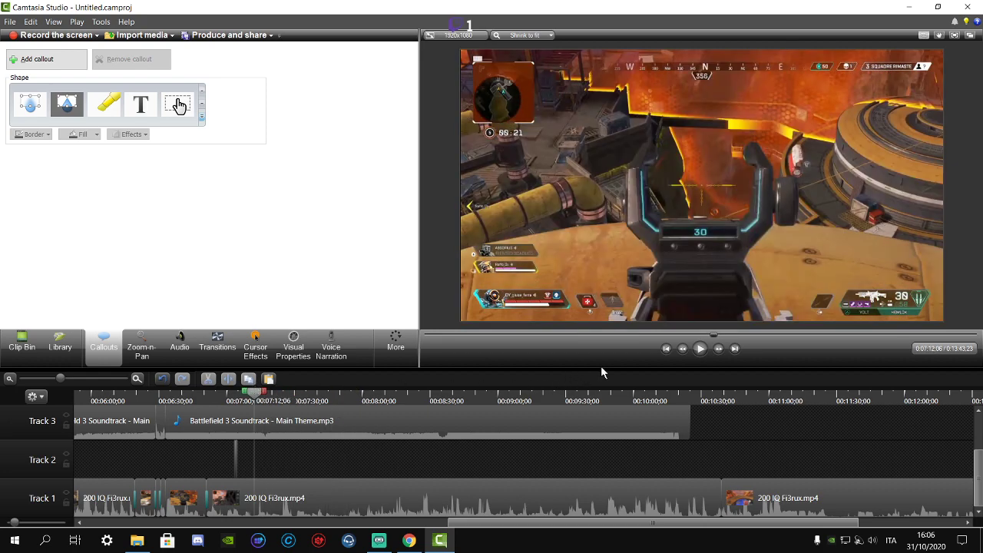
pyautogui.click(702, 349)
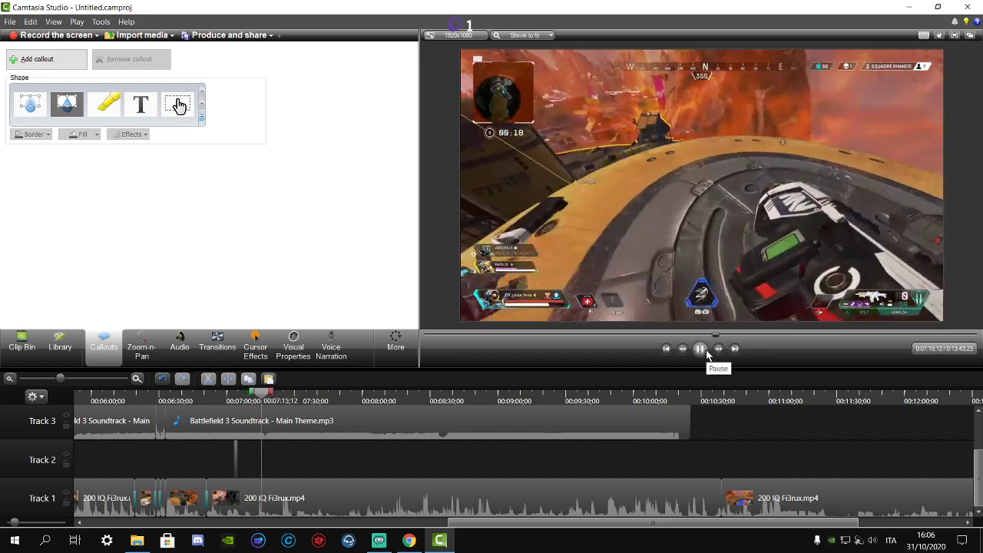
pyautogui.click(703, 350)
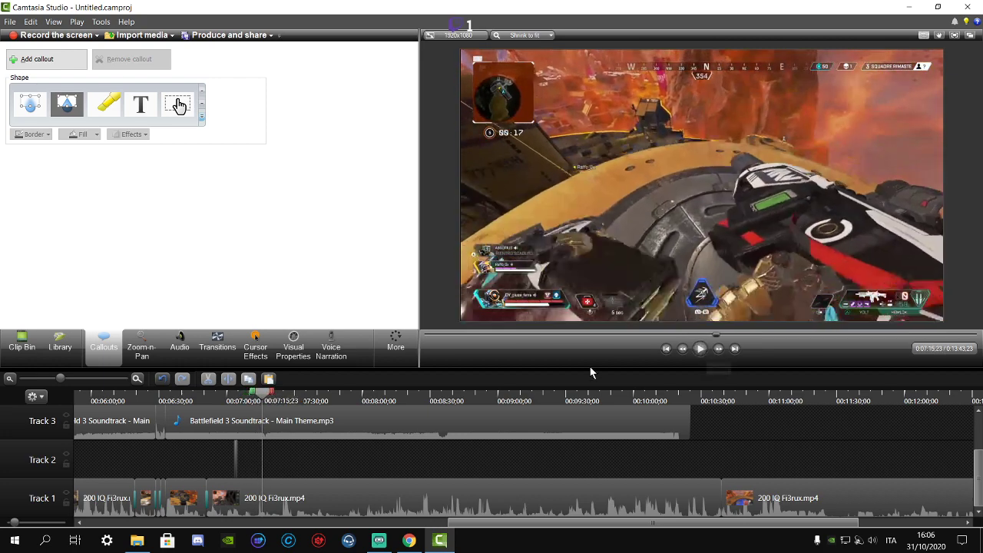
pyautogui.click(248, 504)
pyautogui.press('s')
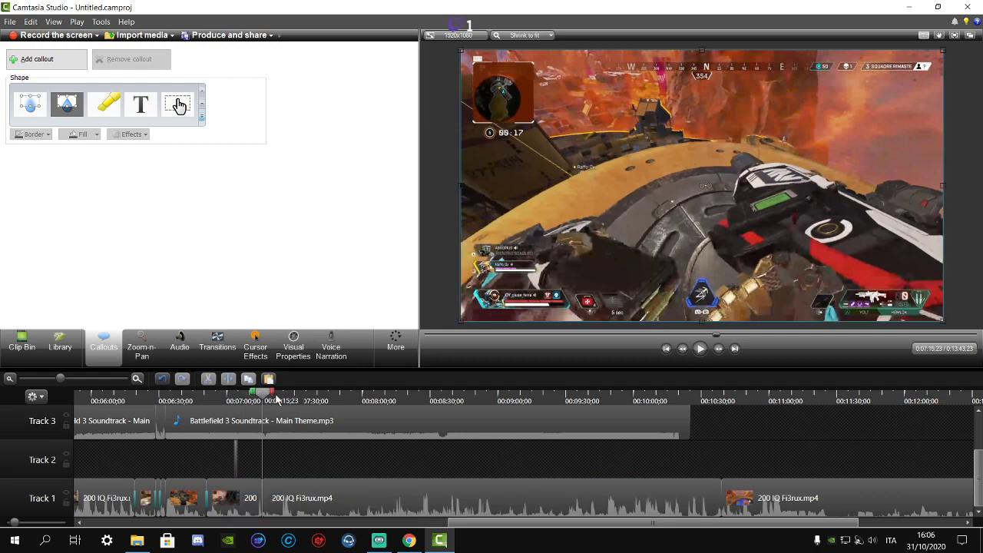
# - Locate the next usable moment and split the Track 1 clip at 0:07:42;01
pyautogui.moveTo(276, 400); pyautogui.dragTo(323, 404)
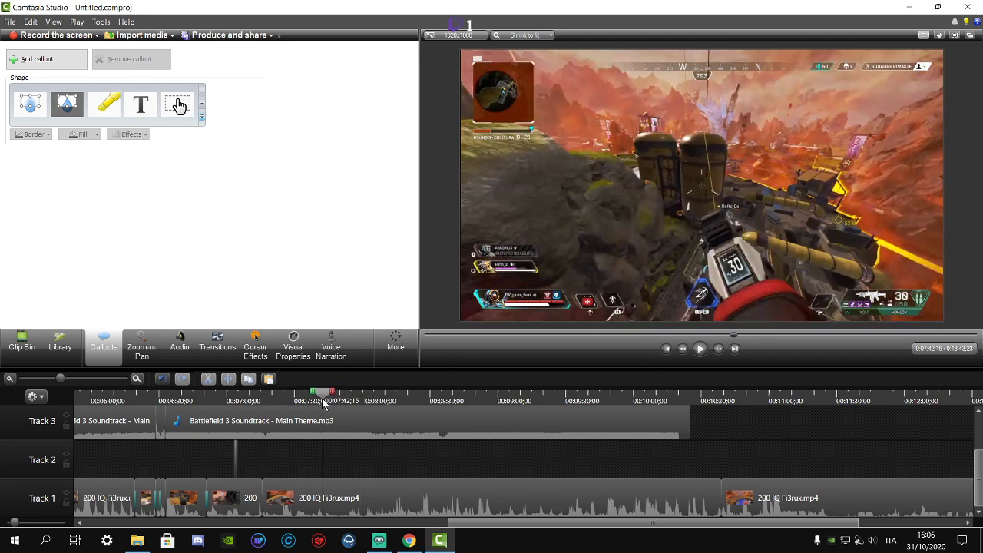
pyautogui.click(699, 349)
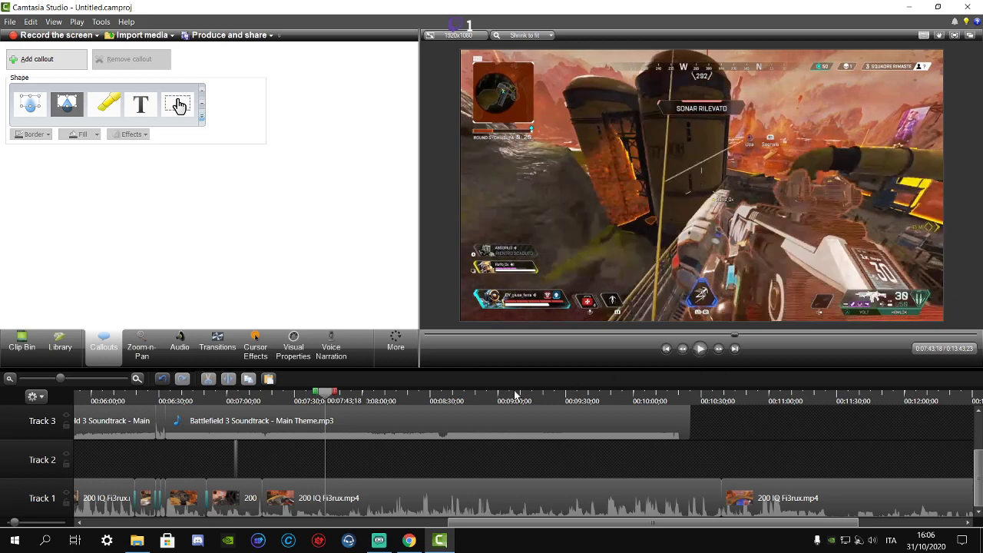
pyautogui.moveTo(330, 393); pyautogui.dragTo(322, 394)
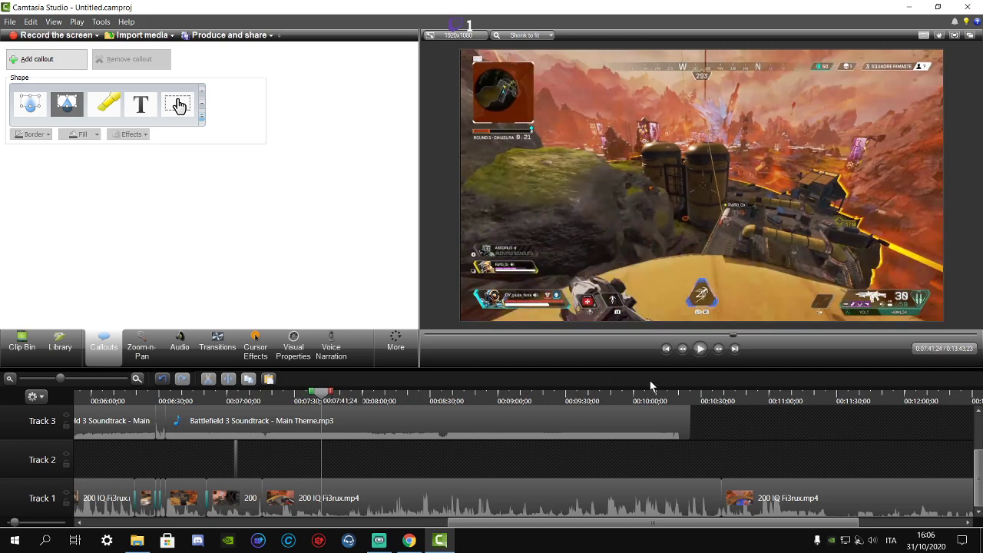
pyautogui.click(699, 350)
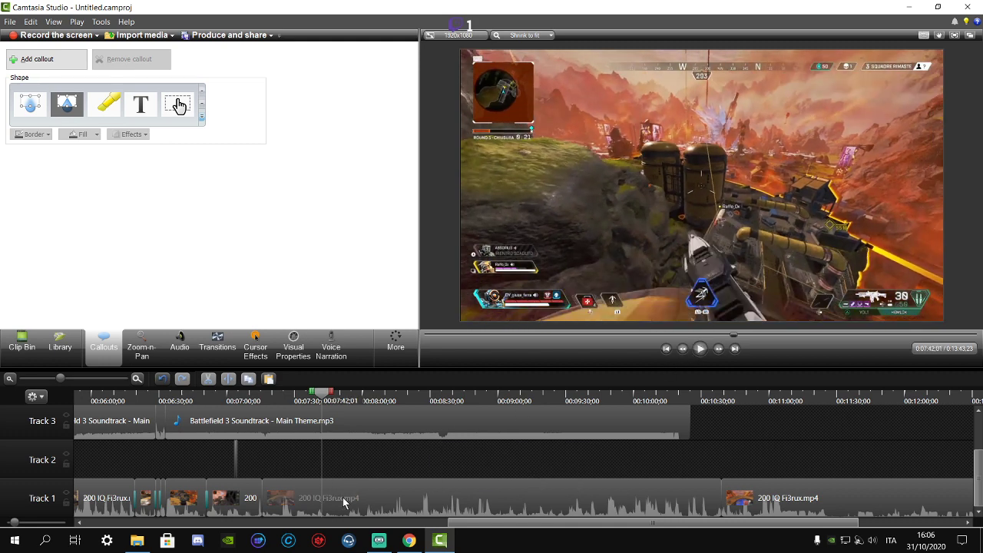
pyautogui.click(343, 503)
pyautogui.click(229, 380)
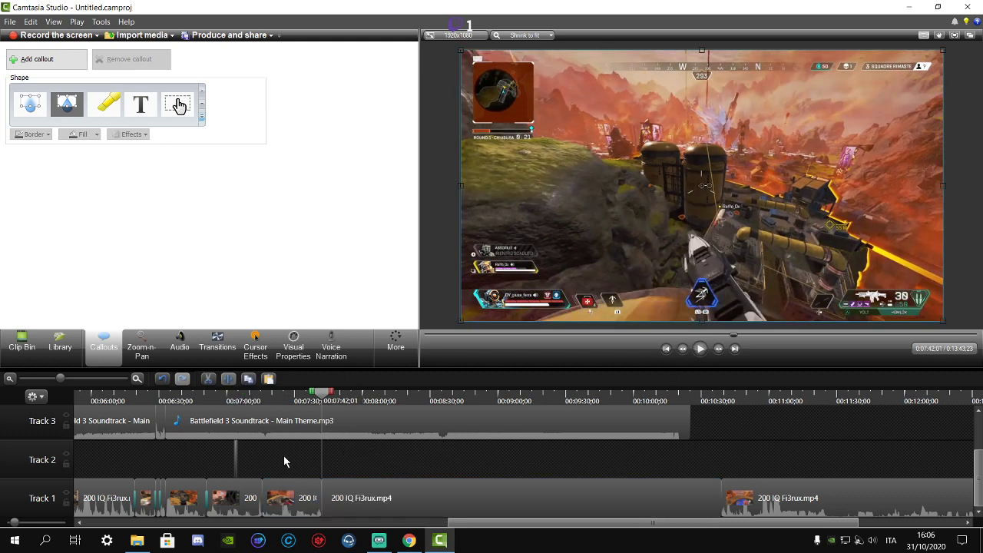
# - Delete the Track 1 piece between 0:07:15;23 and 0:07:42;01 and move the following piece into its place
pyautogui.rightClick(289, 496)
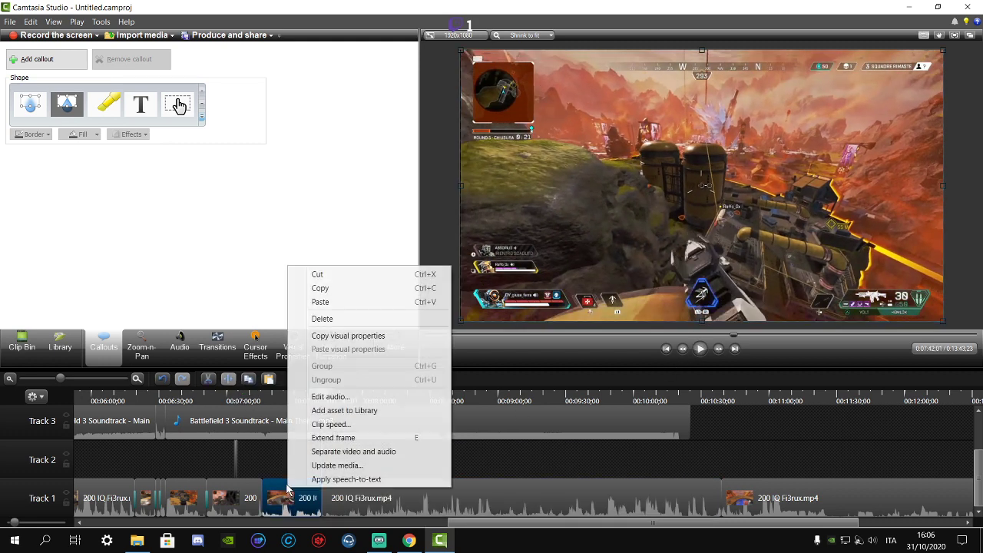
pyautogui.click(323, 319)
# - Add a Gradient wipe transition at the Track 1 join at 0:07:15;23
pyautogui.click(217, 346)
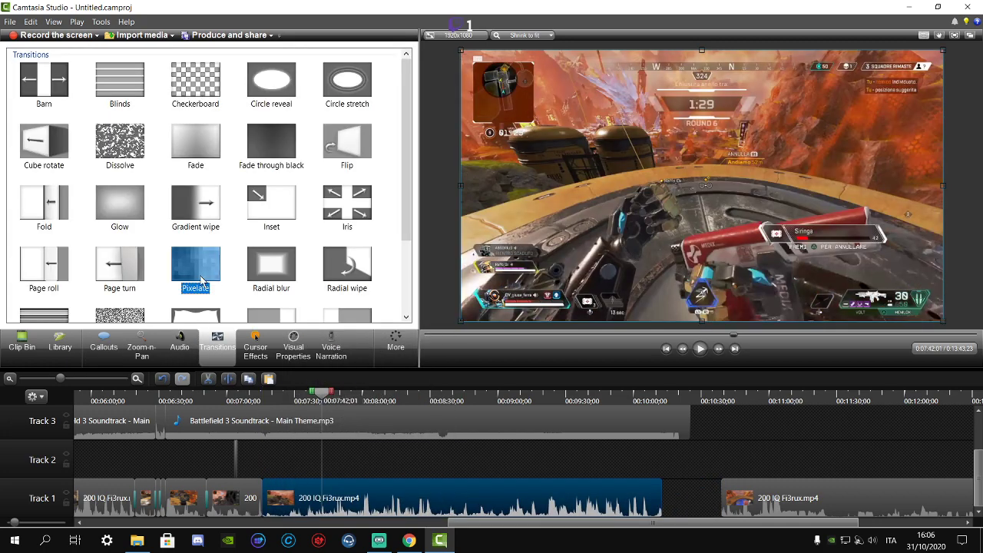
pyautogui.moveTo(172, 205); pyautogui.dragTo(289, 461)
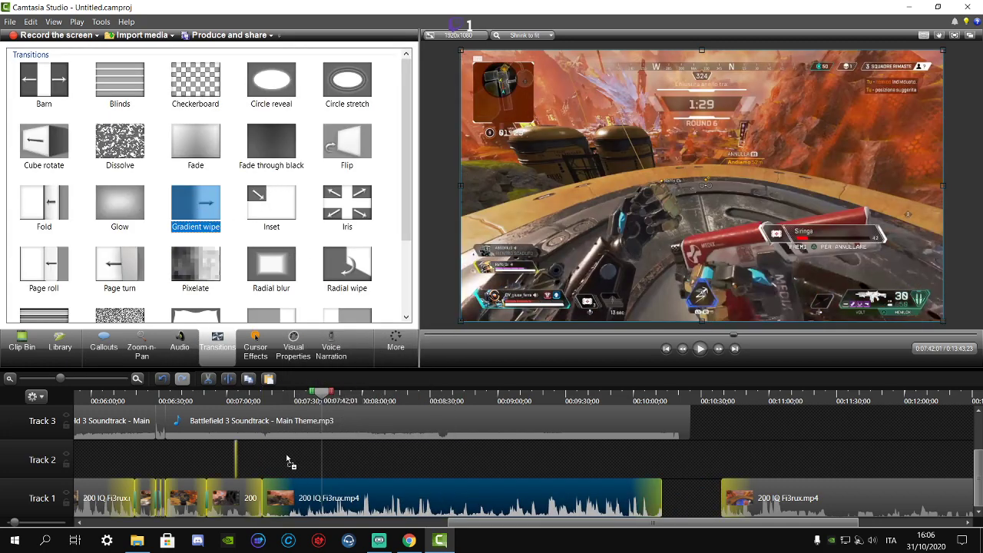
pyautogui.moveTo(258, 500); pyautogui.dragTo(259, 499)
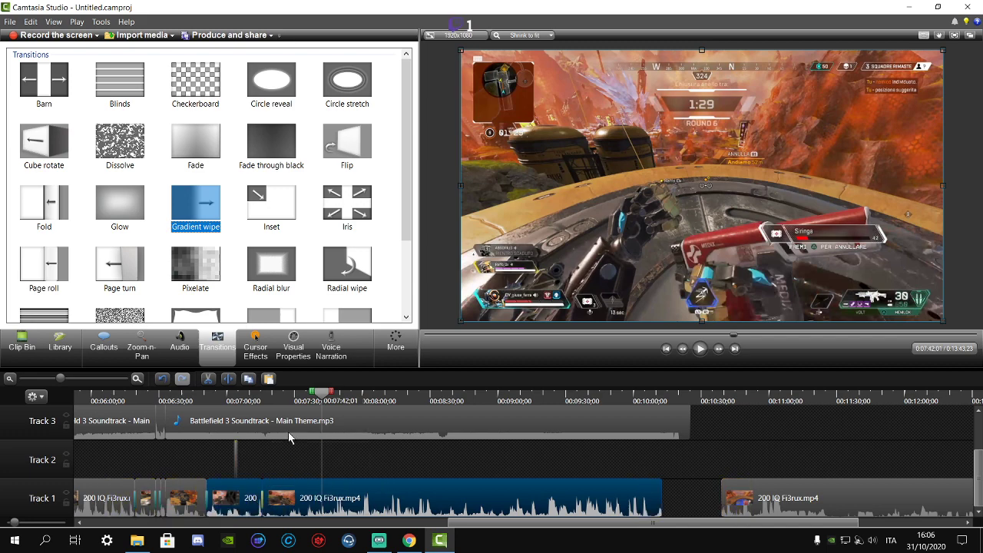
# - Play the footage from the new transition, save the project, and split the Track 1 clip at 0:07:24;07
pyautogui.click(282, 397)
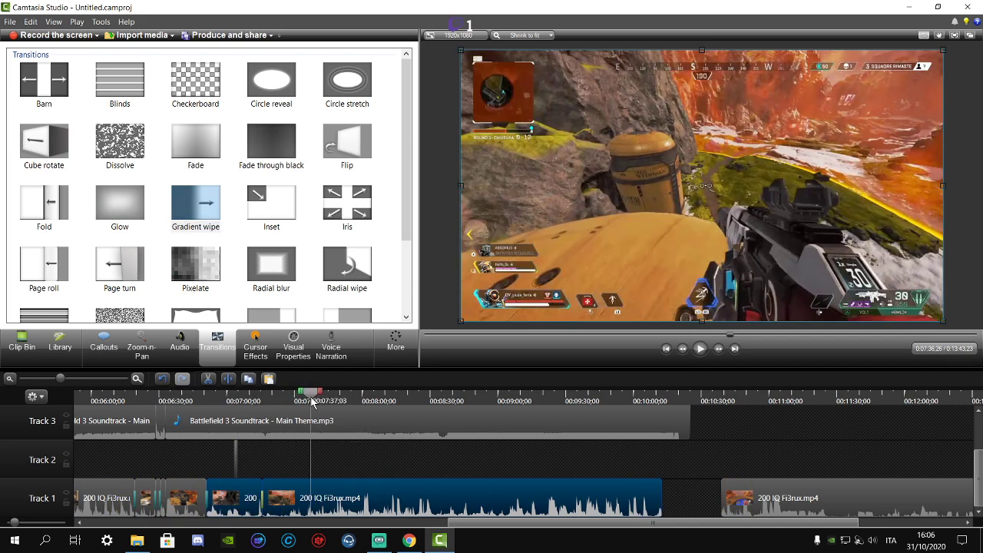
pyautogui.moveTo(313, 402); pyautogui.dragTo(265, 400)
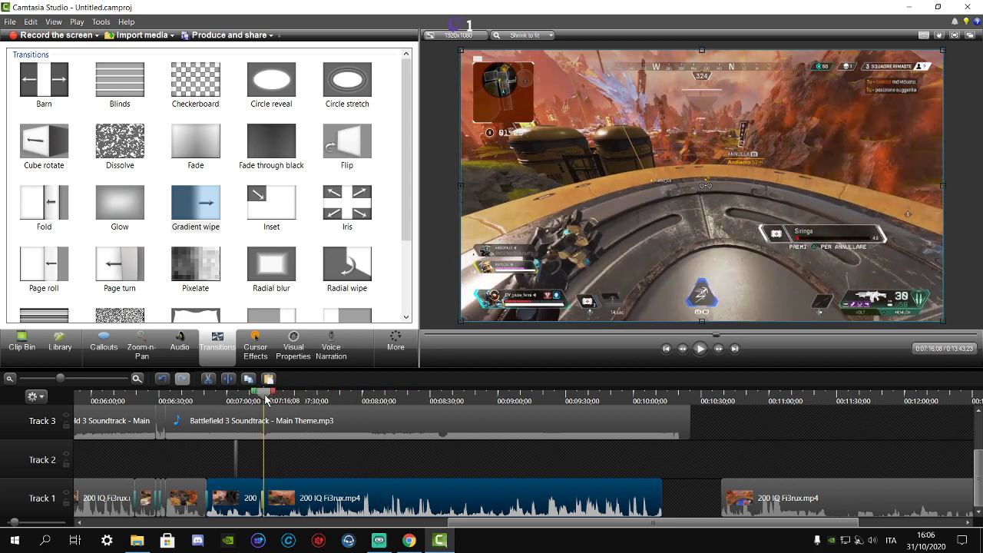
pyautogui.click(700, 348)
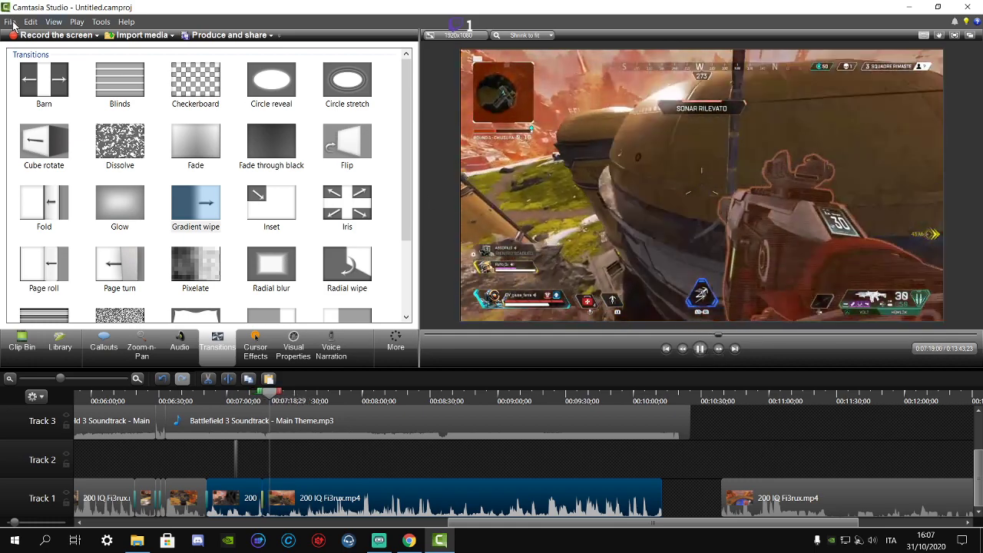
pyautogui.click(10, 23)
pyautogui.click(32, 73)
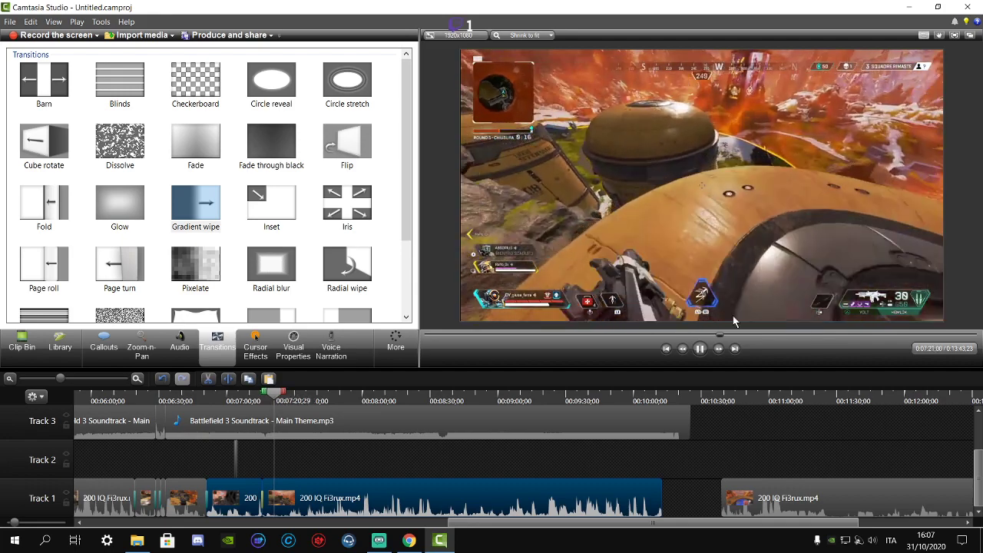
pyautogui.click(700, 350)
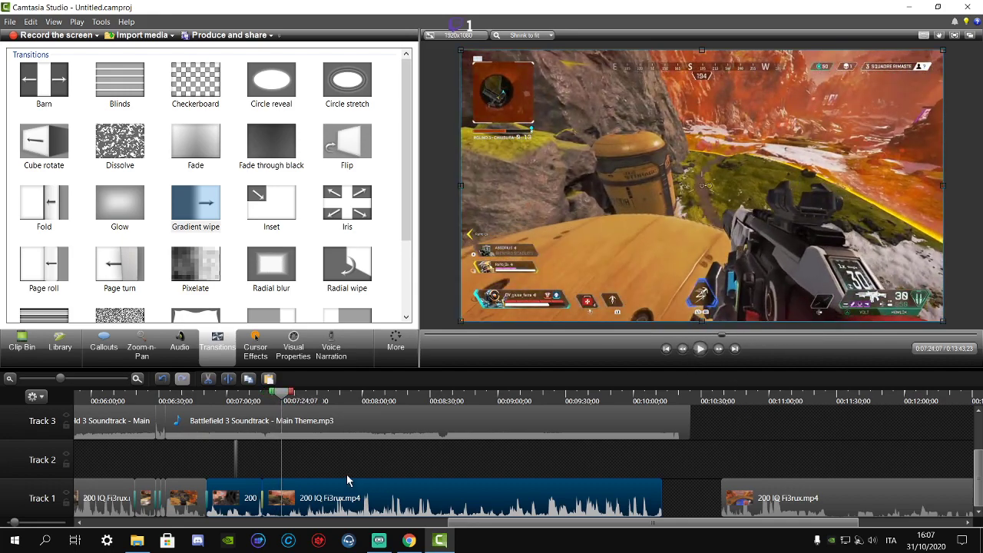
pyautogui.click(314, 425)
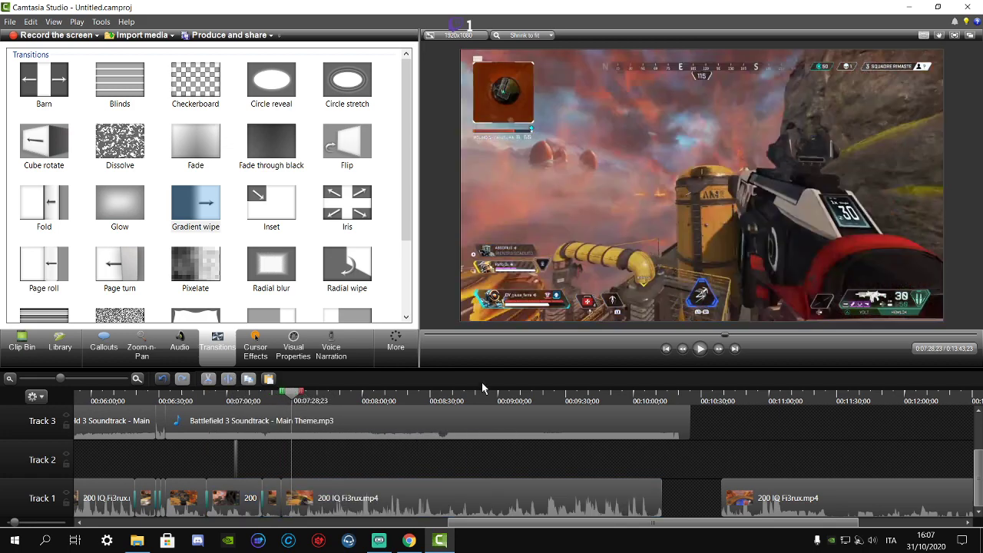
# - Play on to the end of the unneeded footage and split the Track 1 clip at 0:07:34;10
pyautogui.click(701, 348)
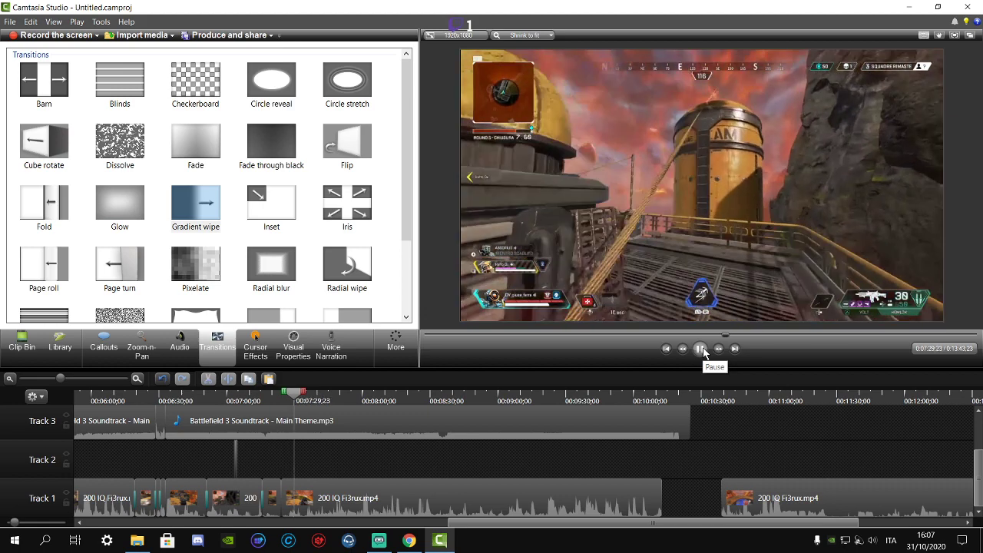
pyautogui.click(702, 349)
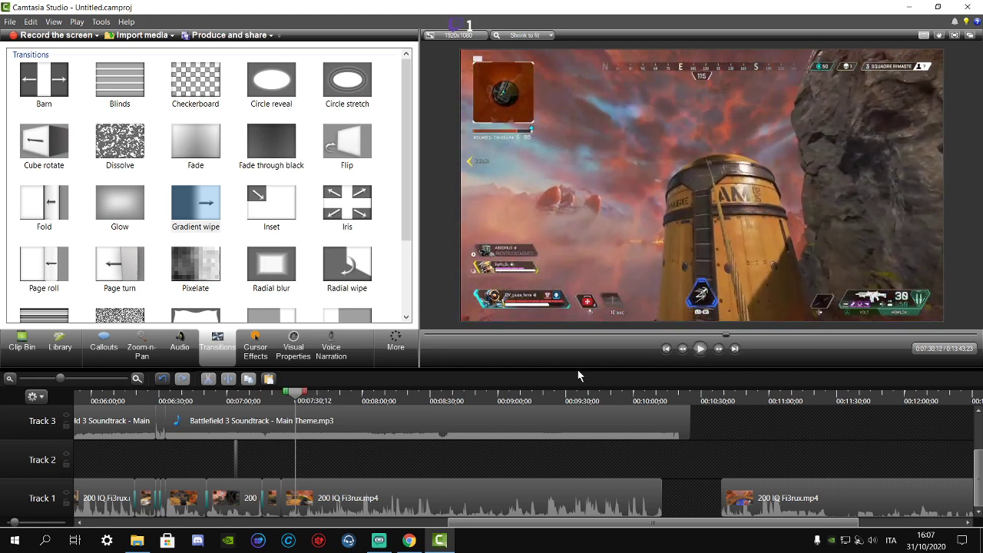
pyautogui.click(699, 350)
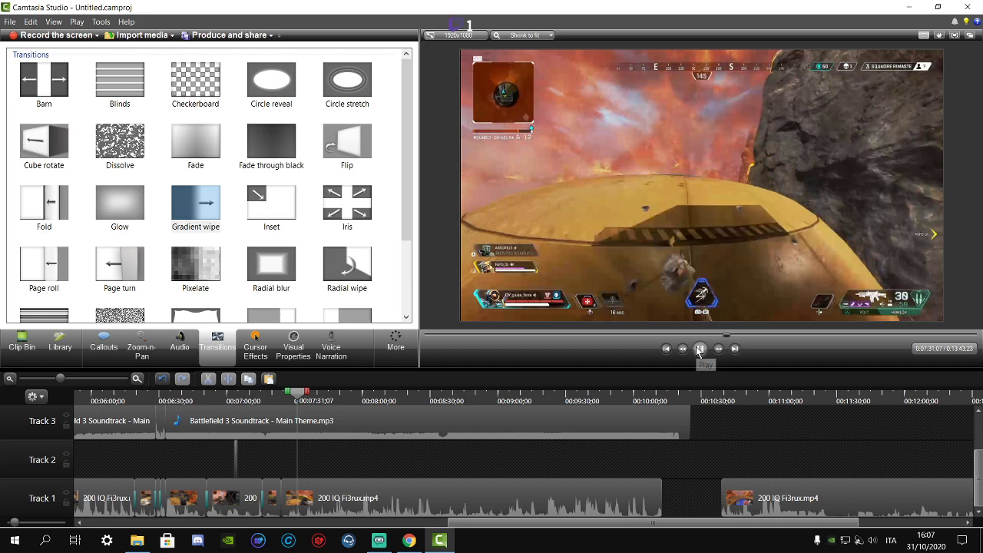
pyautogui.click(699, 350)
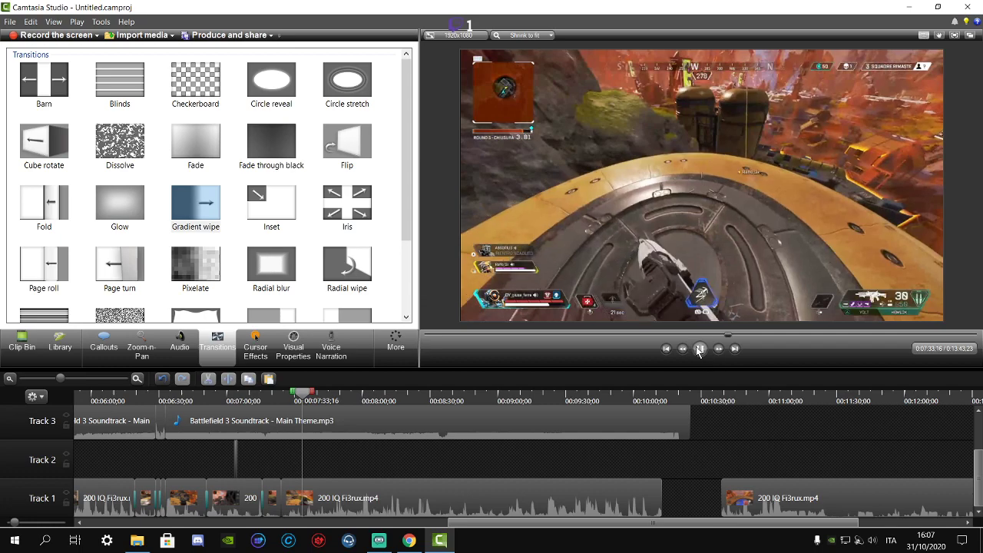
pyautogui.click(345, 496)
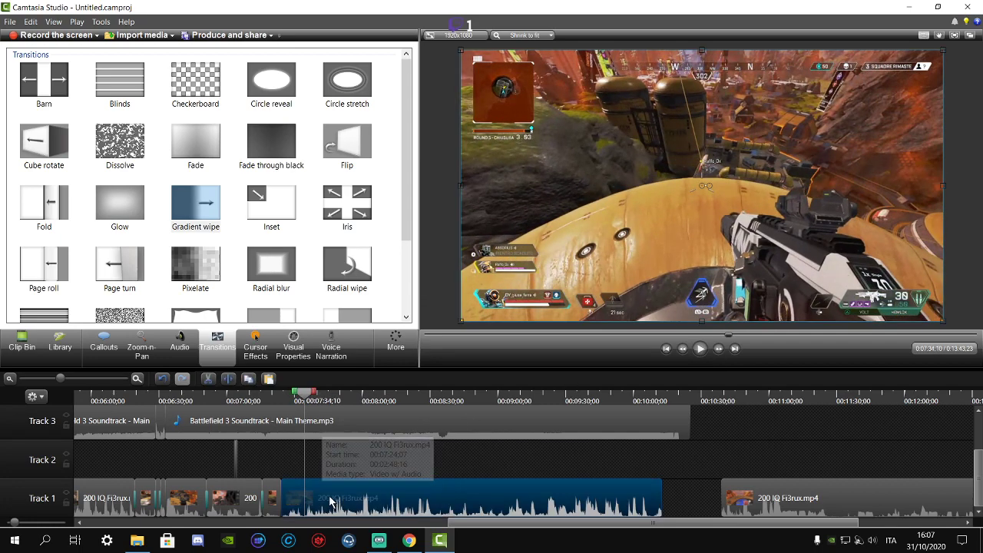
pyautogui.click(227, 381)
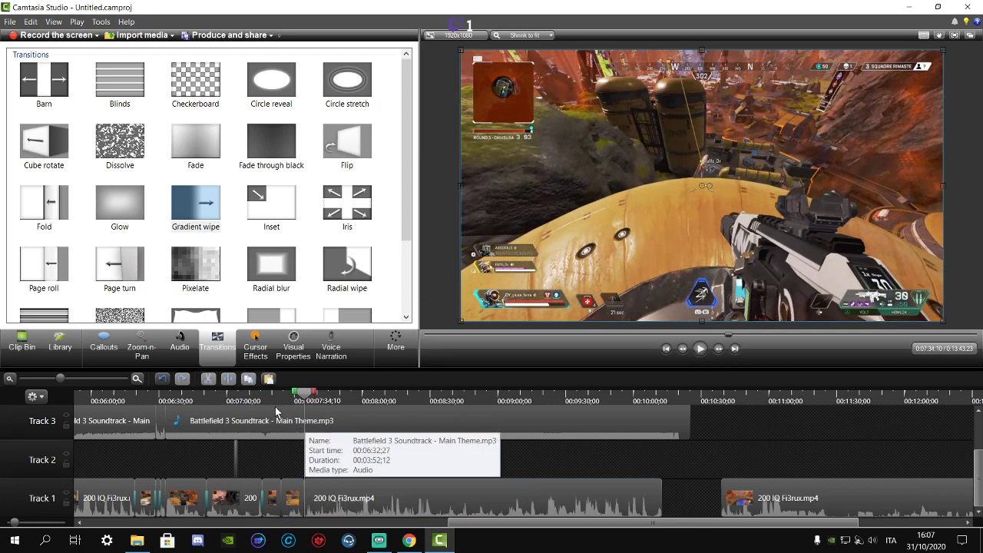
# - Delete the Track 1 piece between 0:07:24;07 and 0:07:34;10 and join the adjoining pieces with a Gradient wipe transition
pyautogui.moveTo(294, 393); pyautogui.dragTo(271, 395)
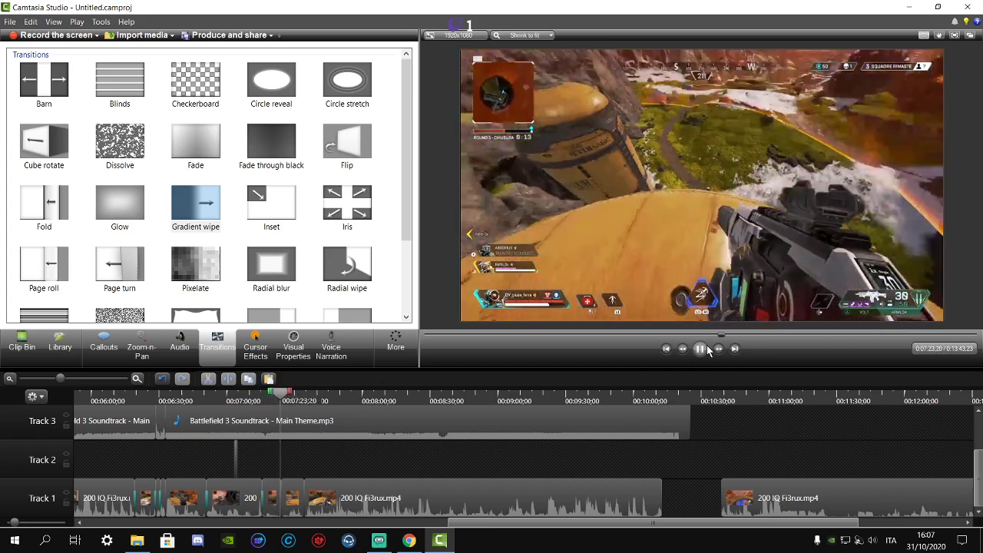
pyautogui.rightClick(292, 490)
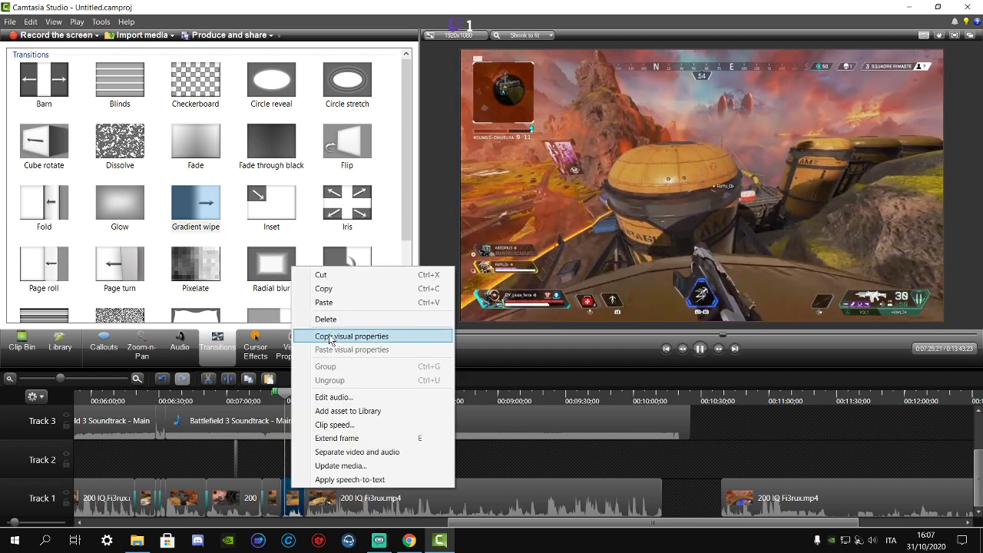
pyautogui.click(333, 321)
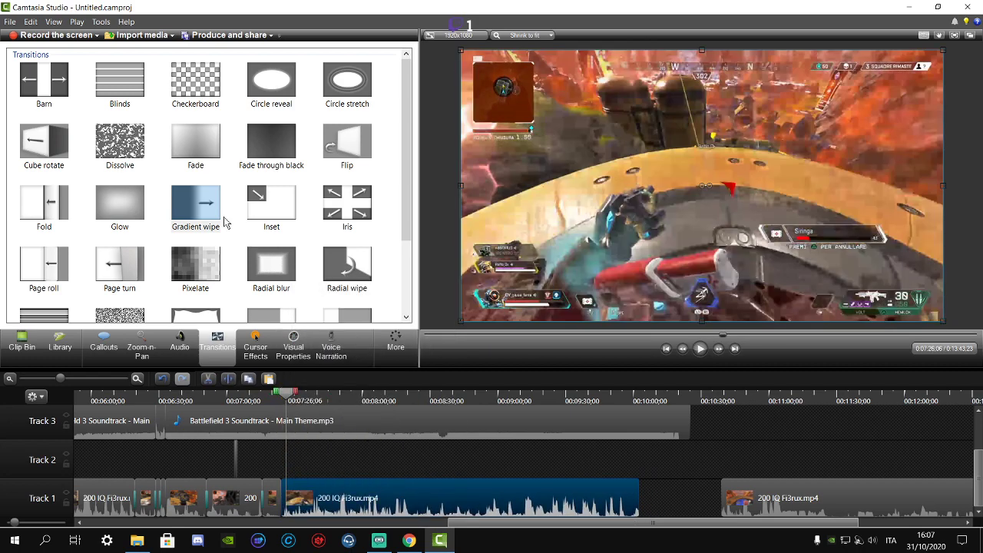
pyautogui.moveTo(225, 222); pyautogui.dragTo(262, 470)
pyautogui.moveTo(290, 504); pyautogui.dragTo(292, 501)
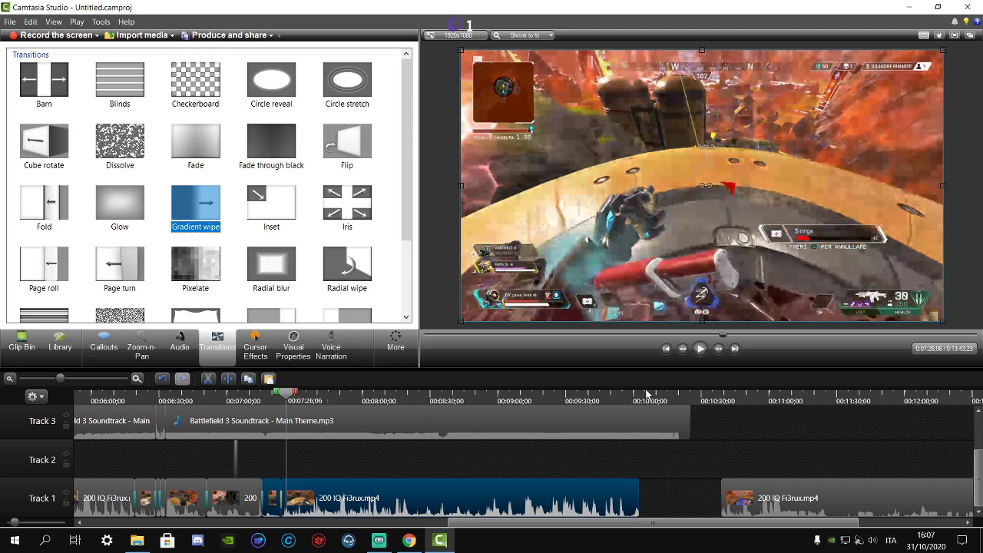
# - Play the footage after the second Gradient wipe and split the Track 1 clip at 0:07:32;17
pyautogui.click(700, 348)
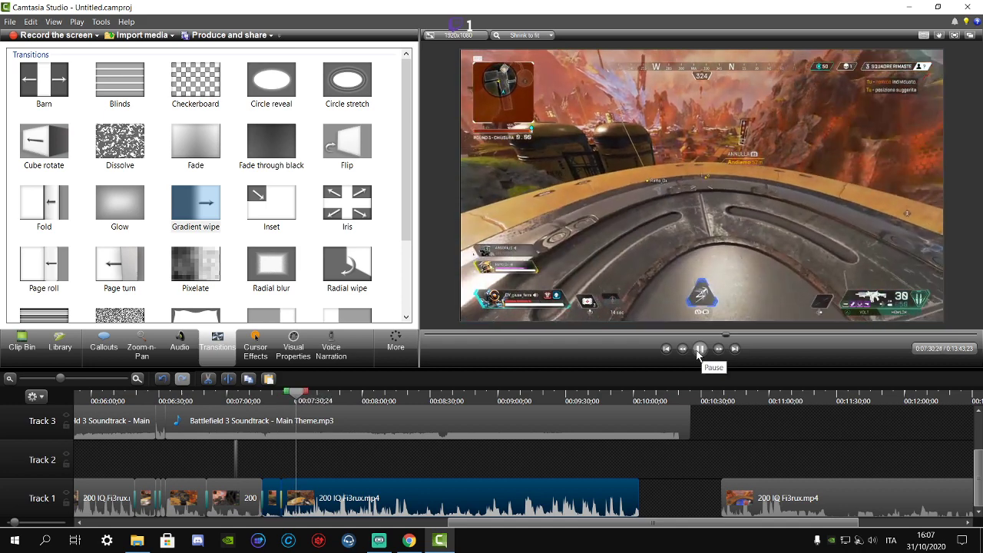
pyautogui.click(700, 349)
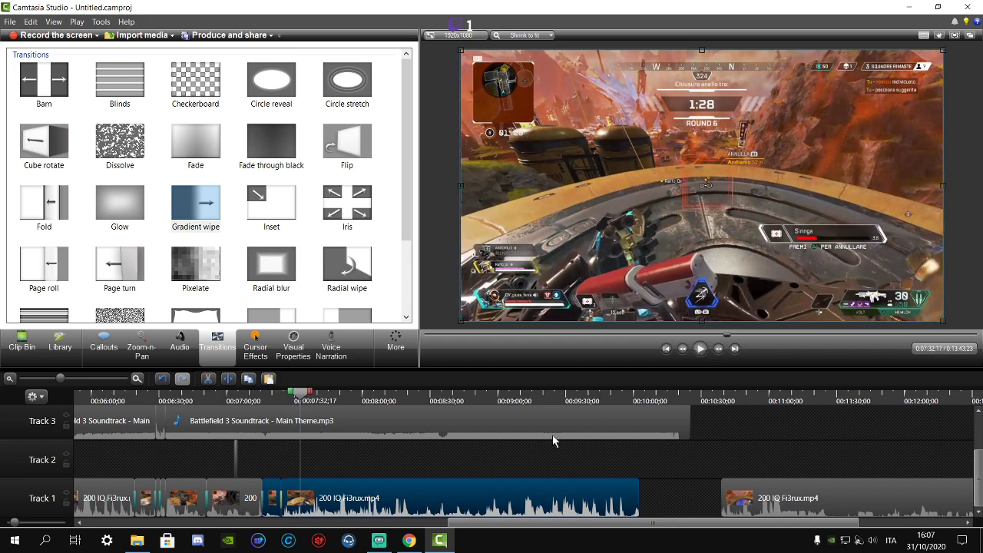
pyautogui.click(384, 499)
pyautogui.click(229, 386)
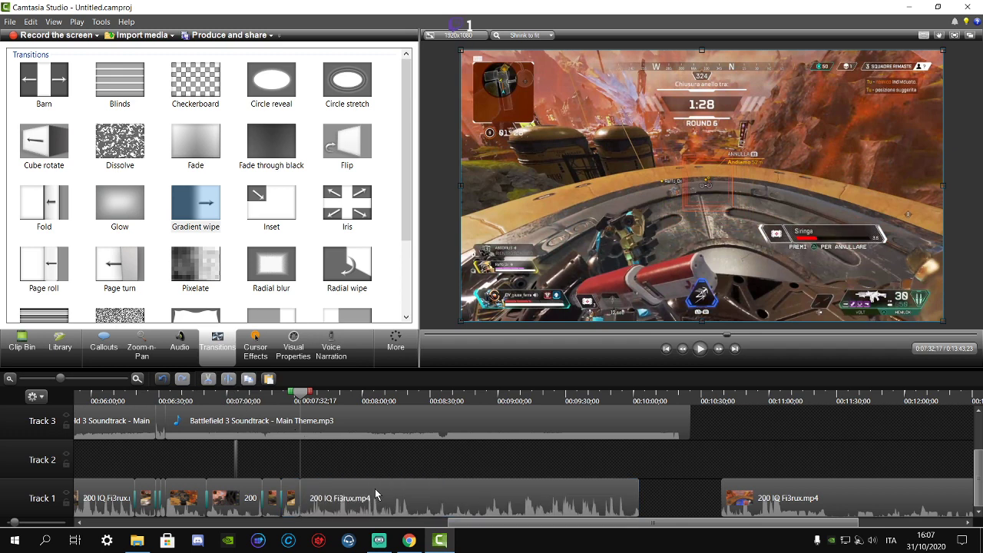
# - Delete the Track 1 piece after 0:07:32;17 and move the final fight clip against the remaining footage
pyautogui.rightClick(375, 497)
pyautogui.click(423, 327)
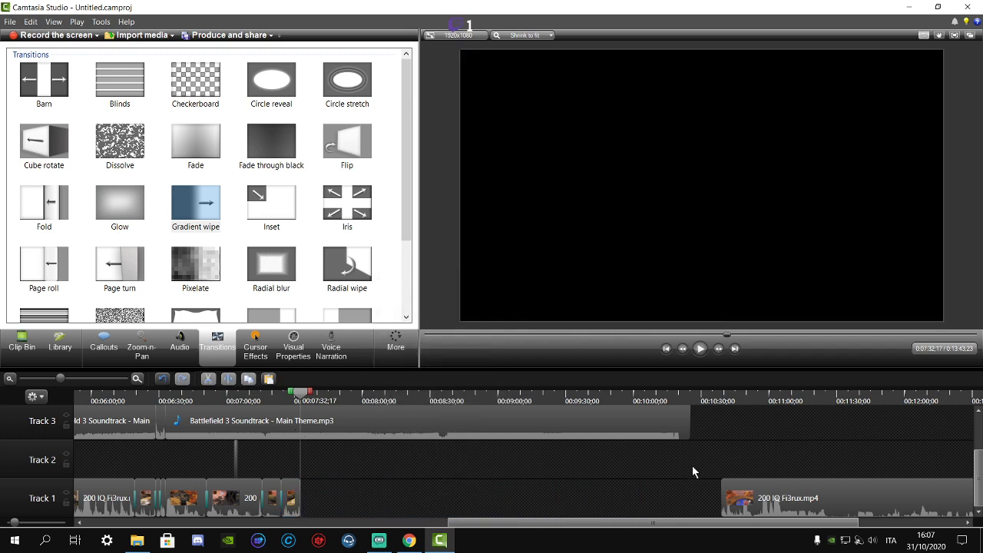
pyautogui.moveTo(740, 497); pyautogui.dragTo(318, 498)
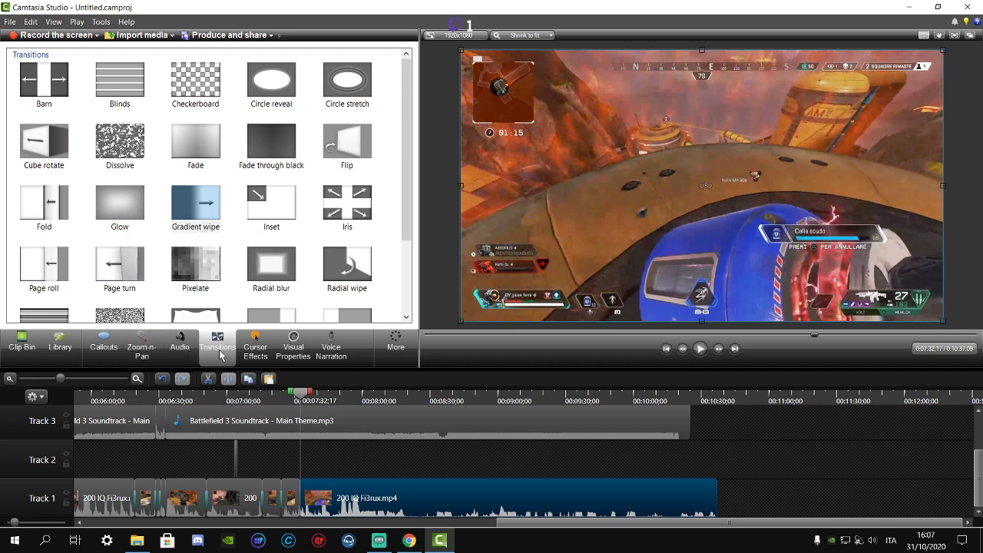
# - Add a Radial blur transition at the 0:07:32;17 join before the final fight clip and play it back
pyautogui.click(182, 346)
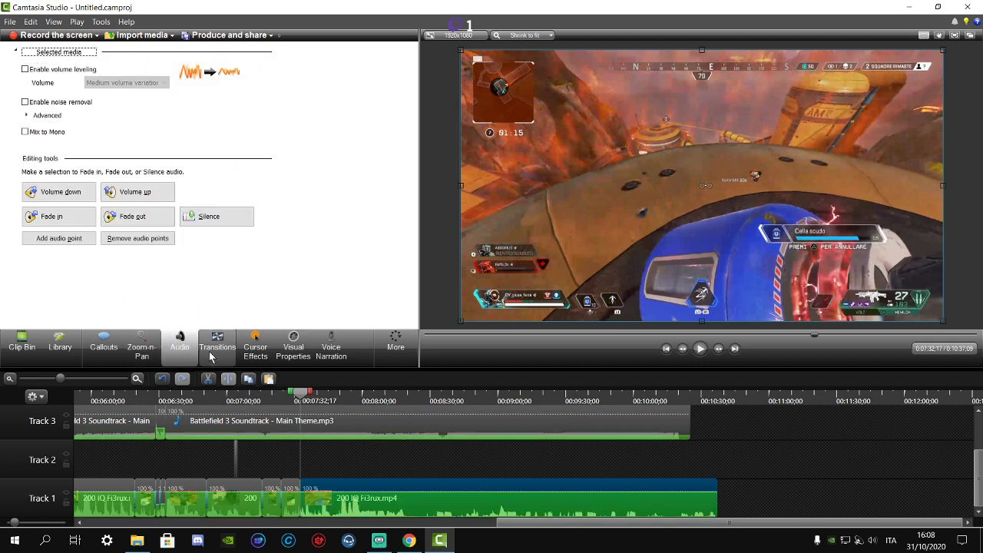
pyautogui.click(217, 345)
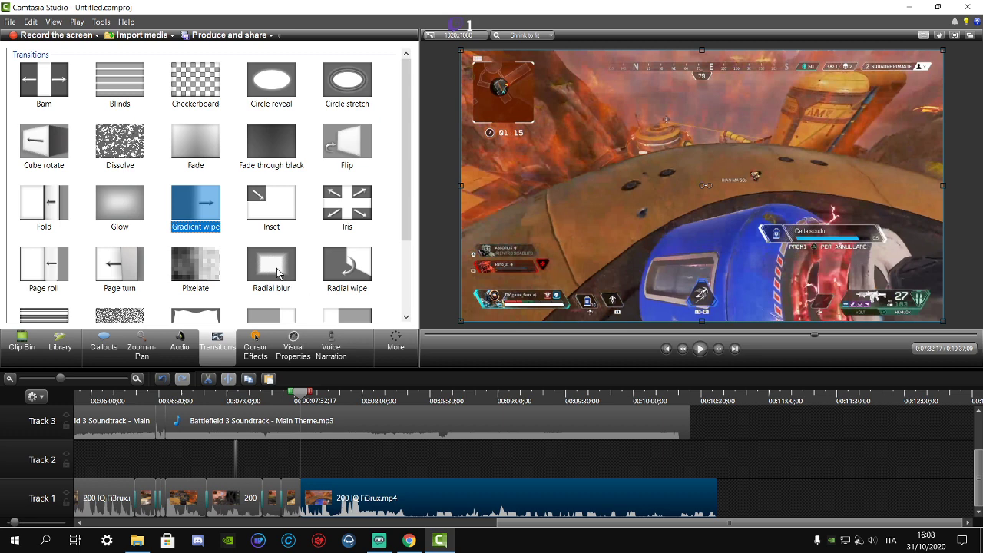
pyautogui.moveTo(280, 273); pyautogui.dragTo(301, 499)
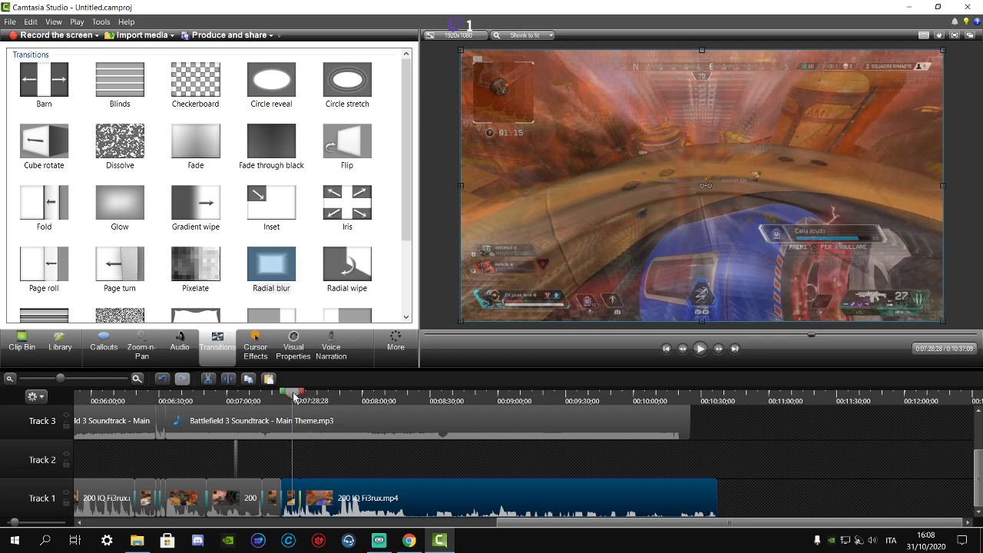
pyautogui.click(294, 397)
pyautogui.press('space')
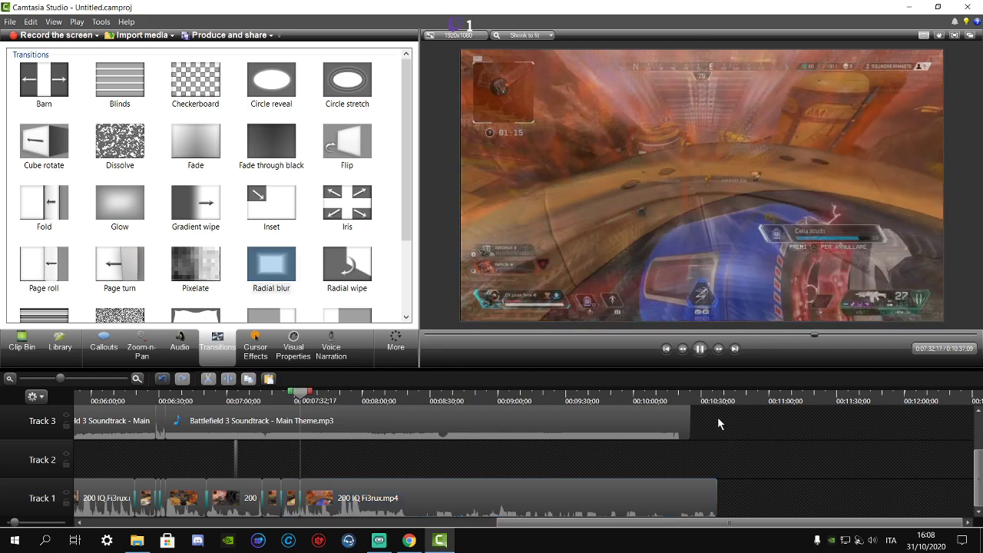
pyautogui.click(10, 21)
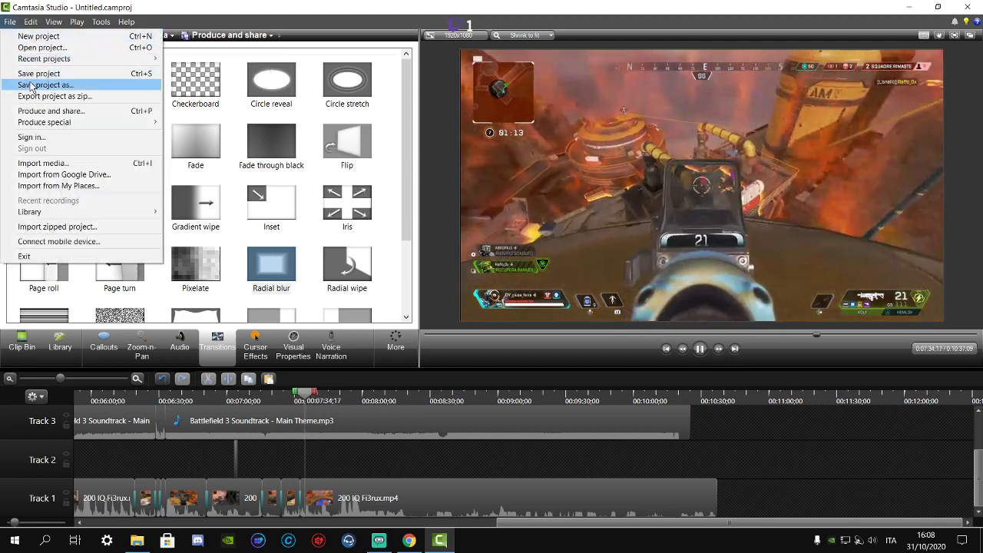
pyautogui.press('Escape')
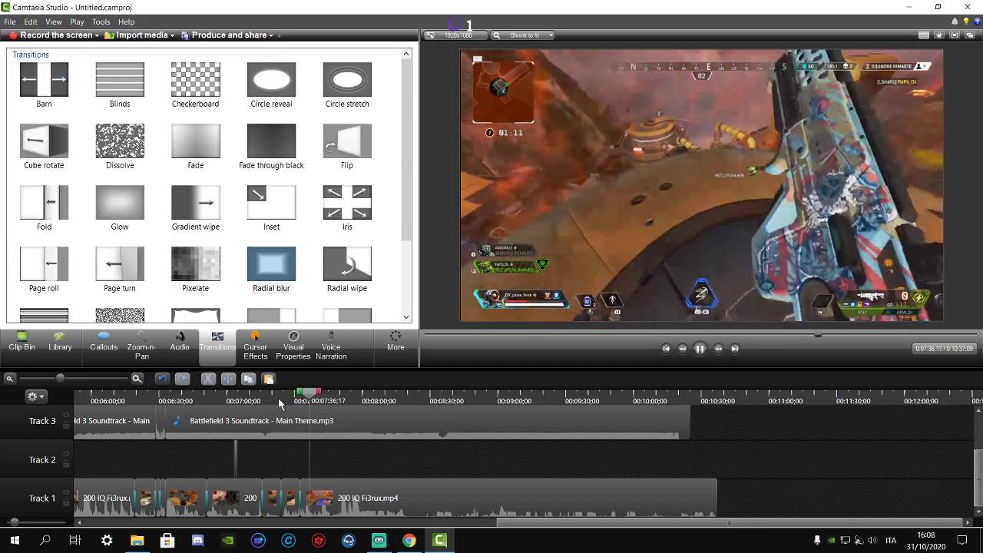
# - Add a Zoom-n-Pan at 0:07:33;09, just after the Radial blur transition, framing the squad and health display at 578% scale
pyautogui.click(138, 379)
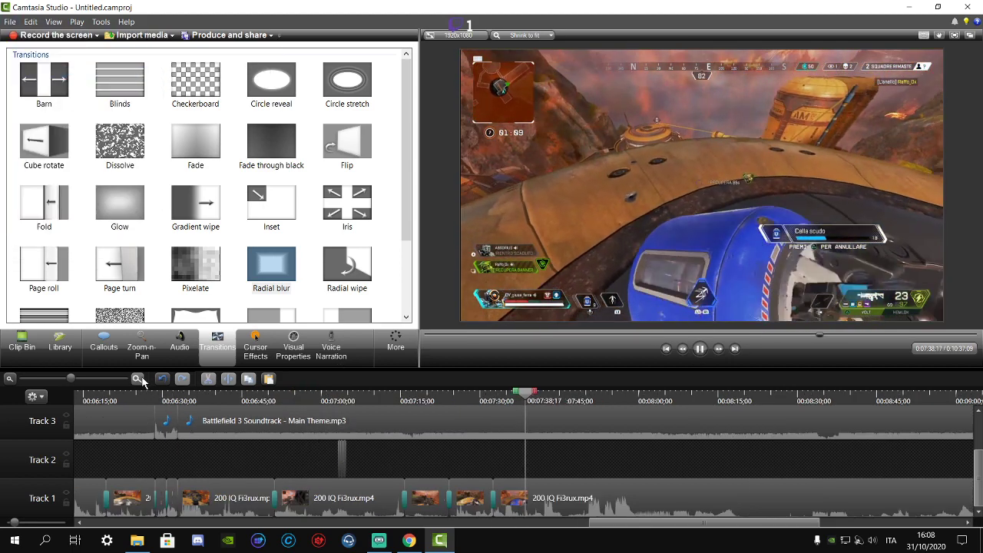
pyautogui.click(137, 379)
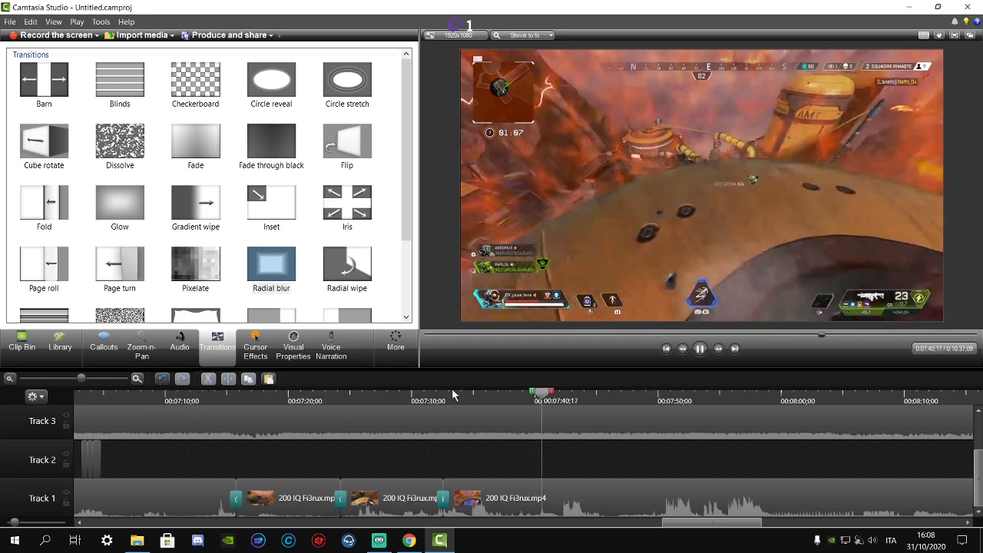
pyautogui.click(439, 395)
pyautogui.click(701, 348)
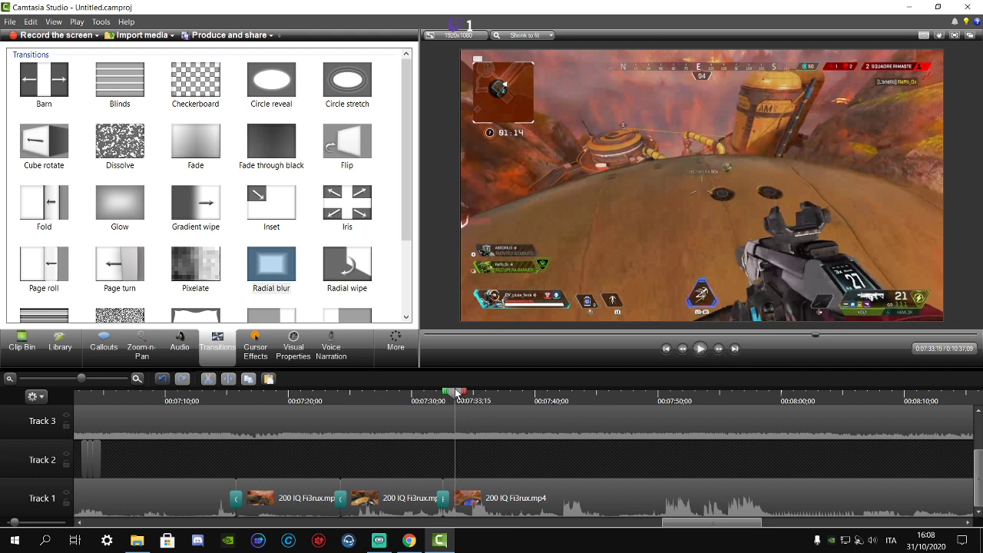
pyautogui.click(138, 378)
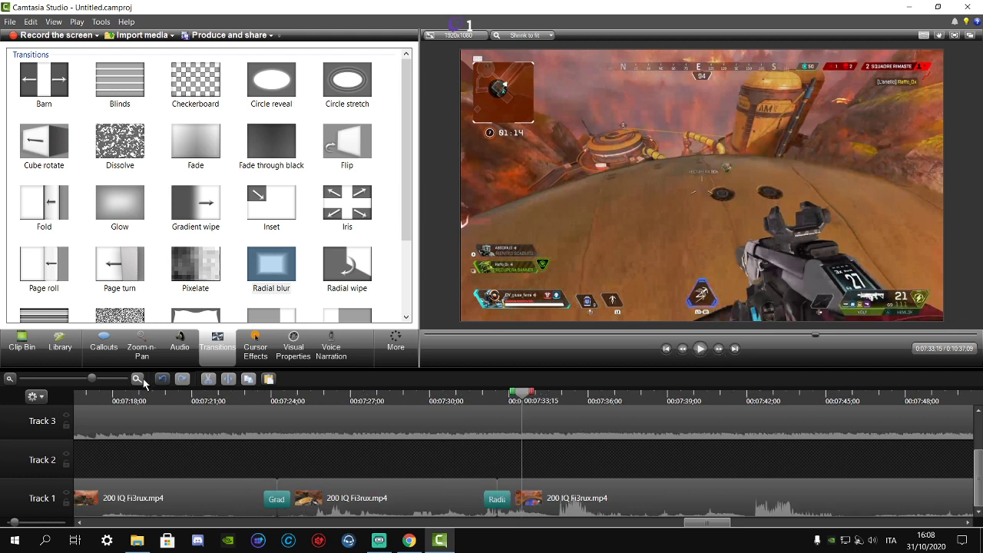
pyautogui.moveTo(520, 393); pyautogui.dragTo(514, 392)
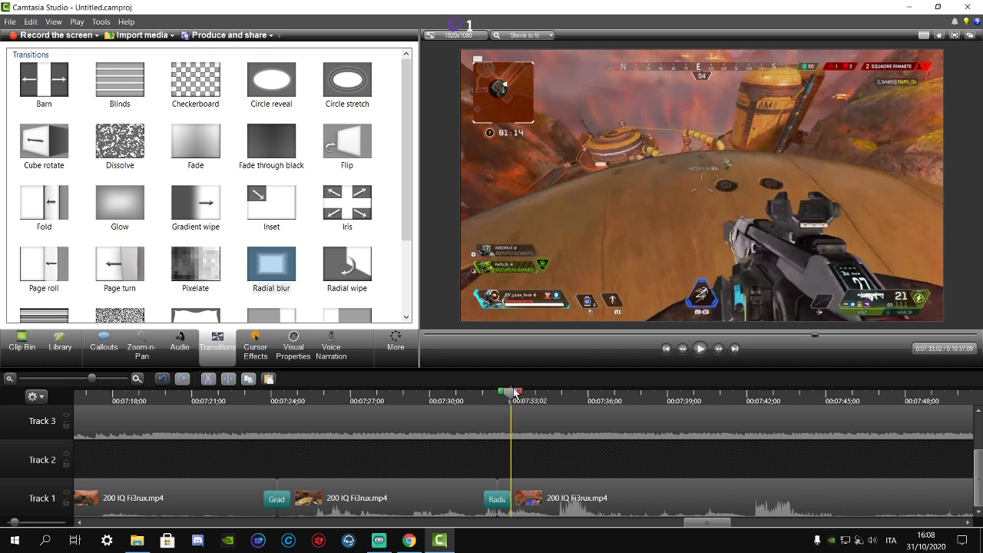
pyautogui.click(706, 350)
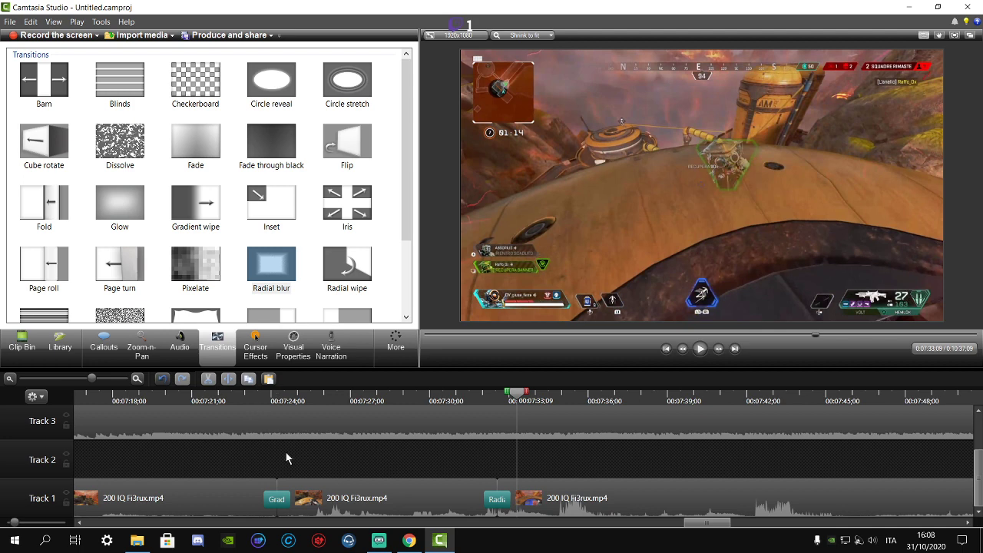
pyautogui.click(142, 357)
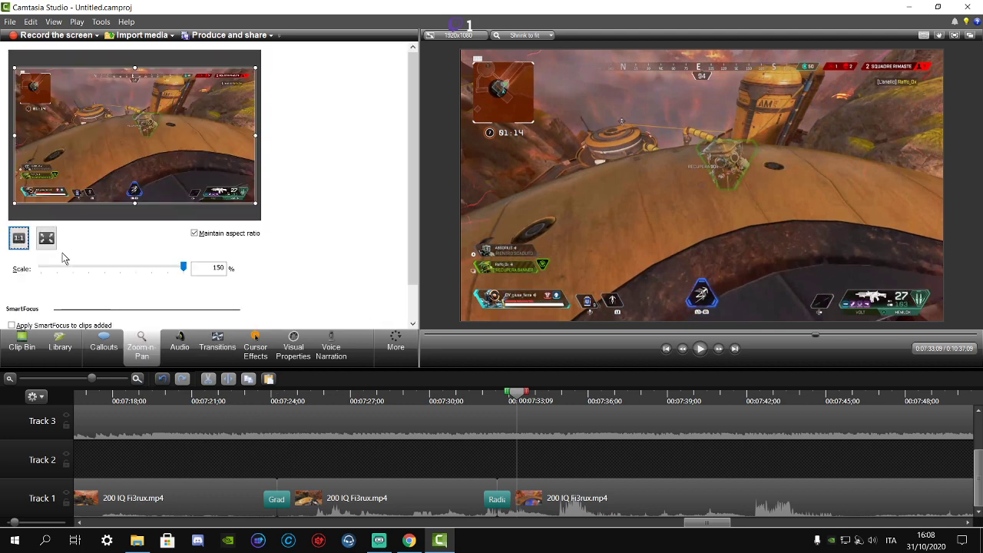
pyautogui.moveTo(256, 206)
pyautogui.mouseDown()
pyautogui.moveTo(77, 103)
pyautogui.moveTo(46, 183)
pyautogui.mouseUp()
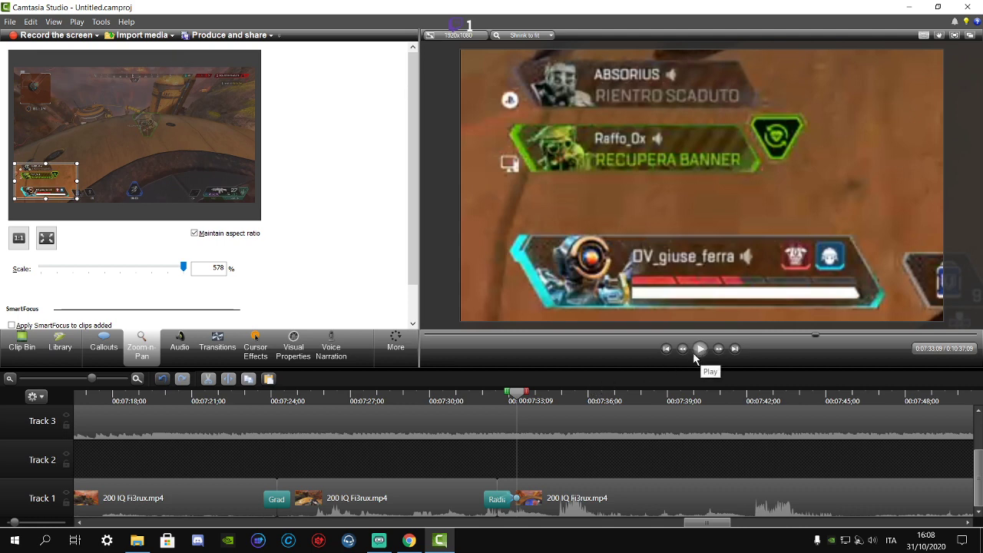
# - Split the Track 1 clip at 0:07:33;09 and zoom back out to the full frame at 0:07:33;27
pyautogui.click(587, 488)
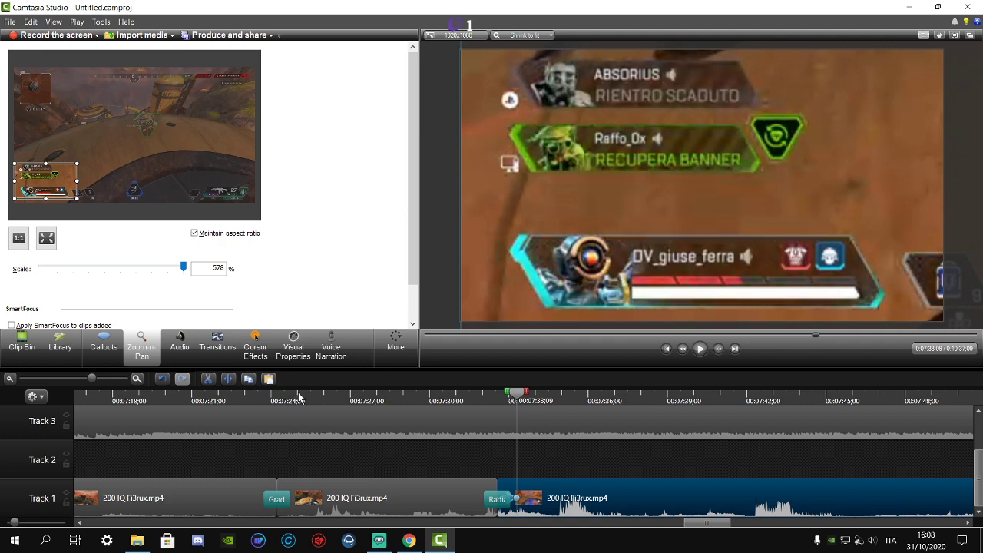
pyautogui.click(228, 378)
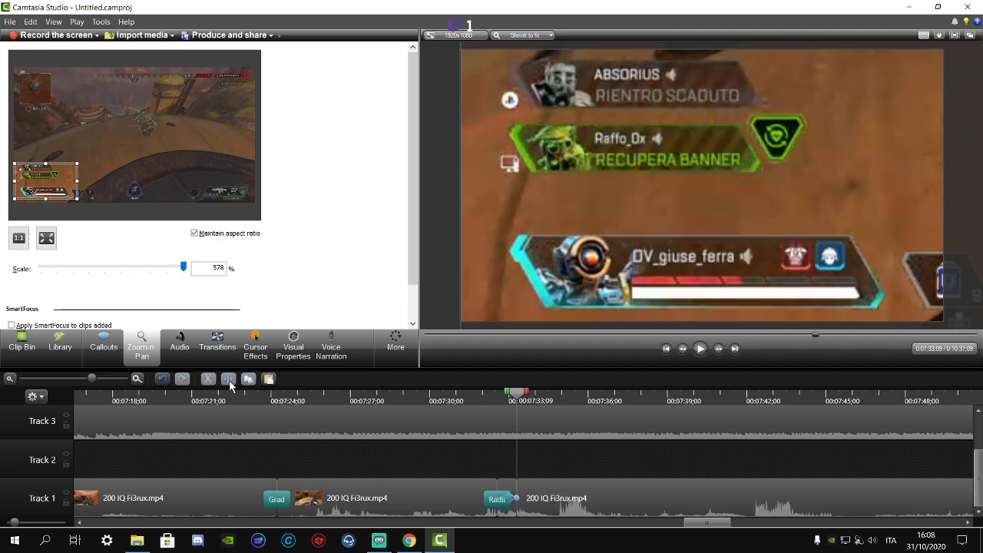
pyautogui.click(696, 352)
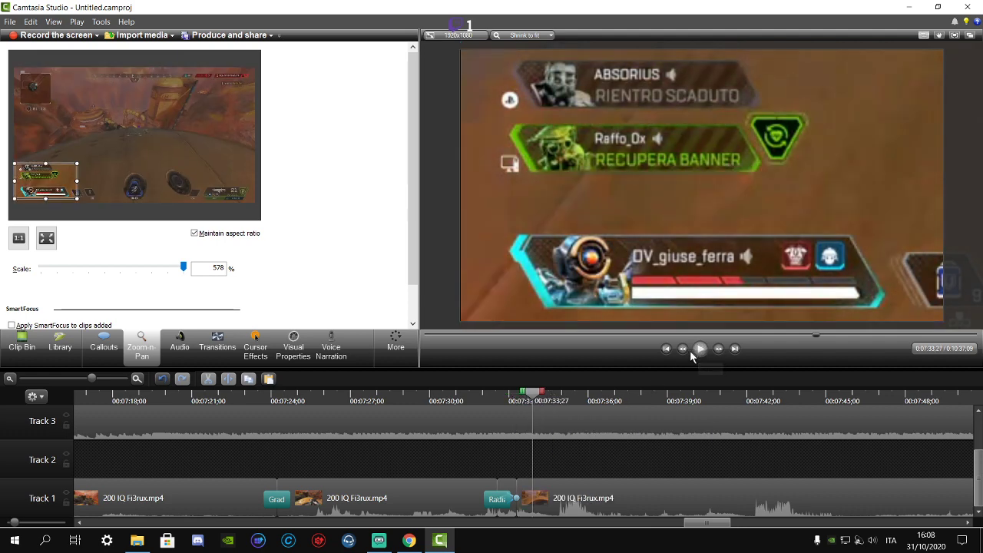
pyautogui.click(47, 239)
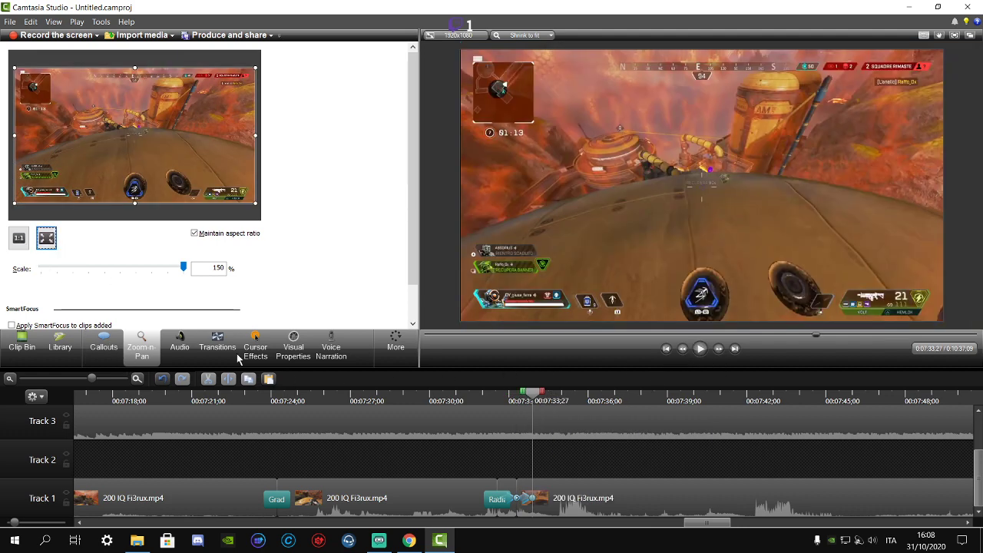
# - Play back the zoom-in and zoom-out on Track 1 starting from the Radial blur join at 0:07:32;17
pyautogui.click(498, 400)
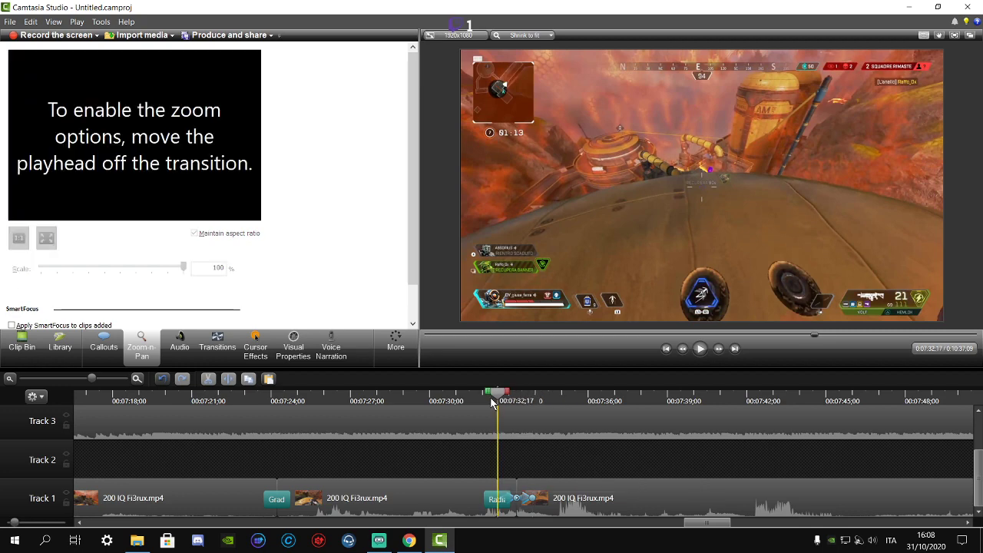
pyautogui.click(701, 348)
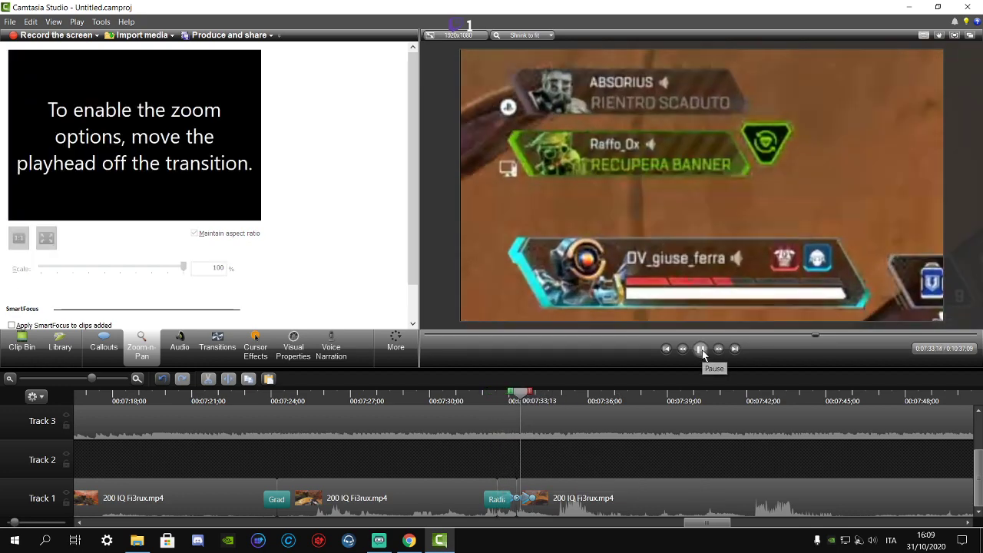
pyautogui.click(700, 349)
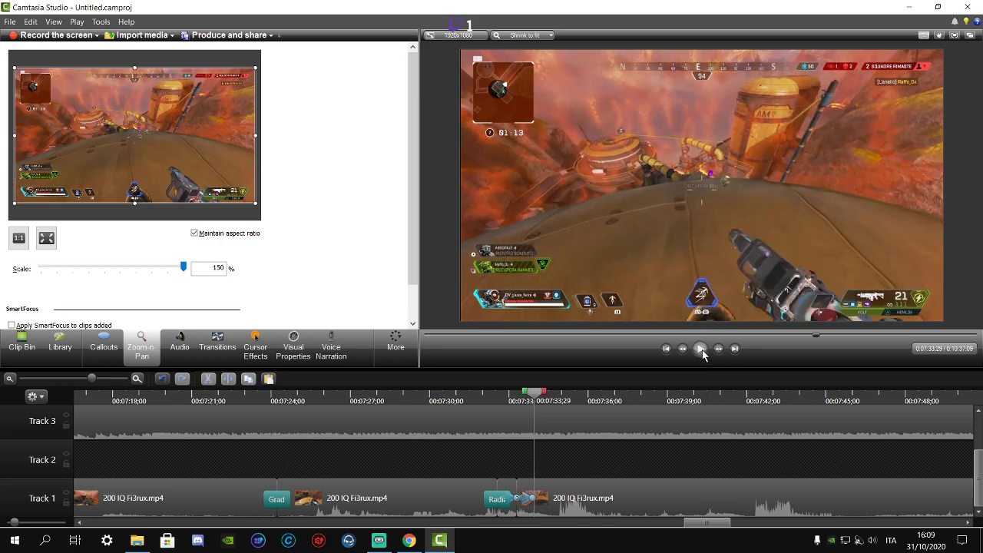
pyautogui.click(702, 350)
# - Save the project and show the imported media in the Clip Bin
pyautogui.click(10, 22)
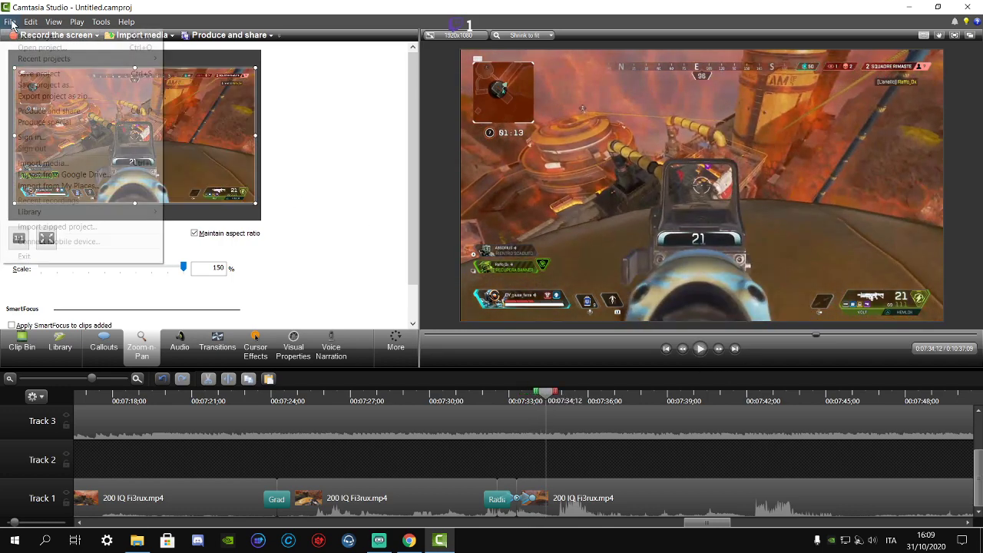
pyautogui.click(27, 73)
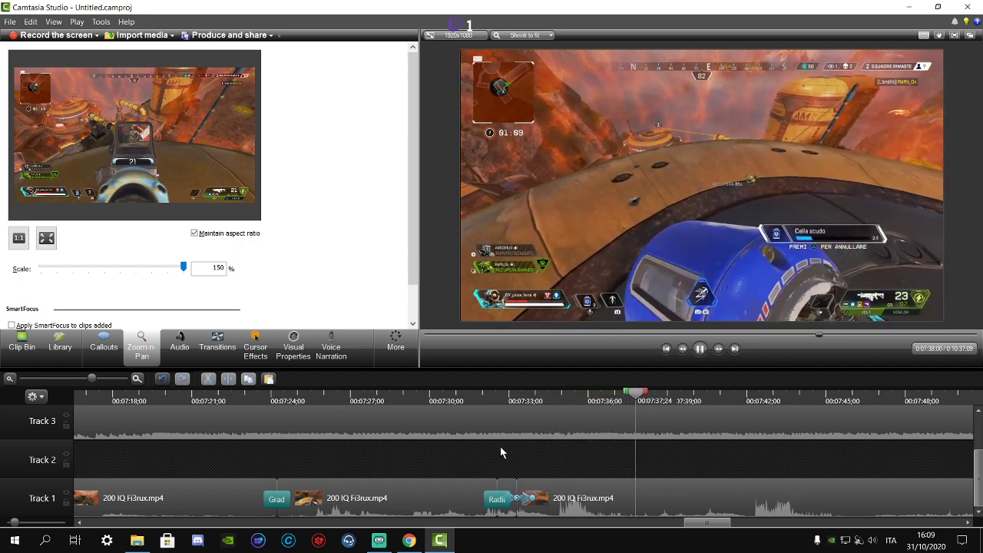
pyautogui.click(22, 342)
pyautogui.click(10, 22)
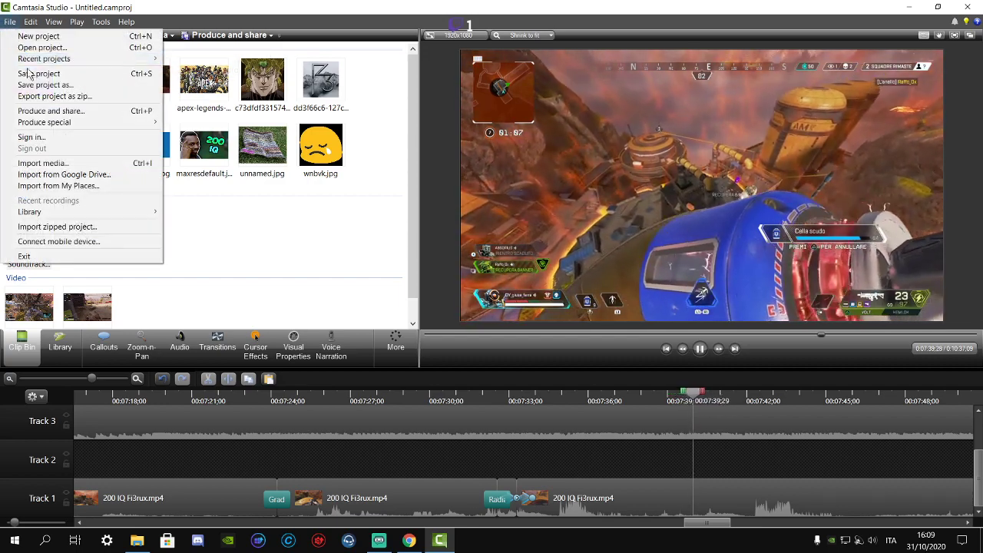
pyautogui.click(29, 73)
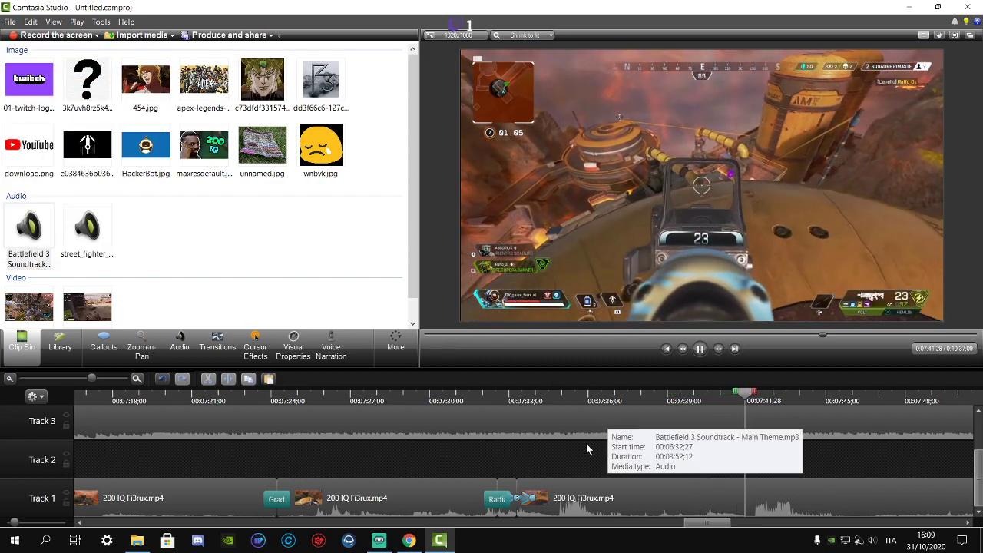
# - Split the Track 1 clip at 0:07:59;11, where the champion screen is displayed
pyautogui.moveTo(91, 378); pyautogui.dragTo(84, 379)
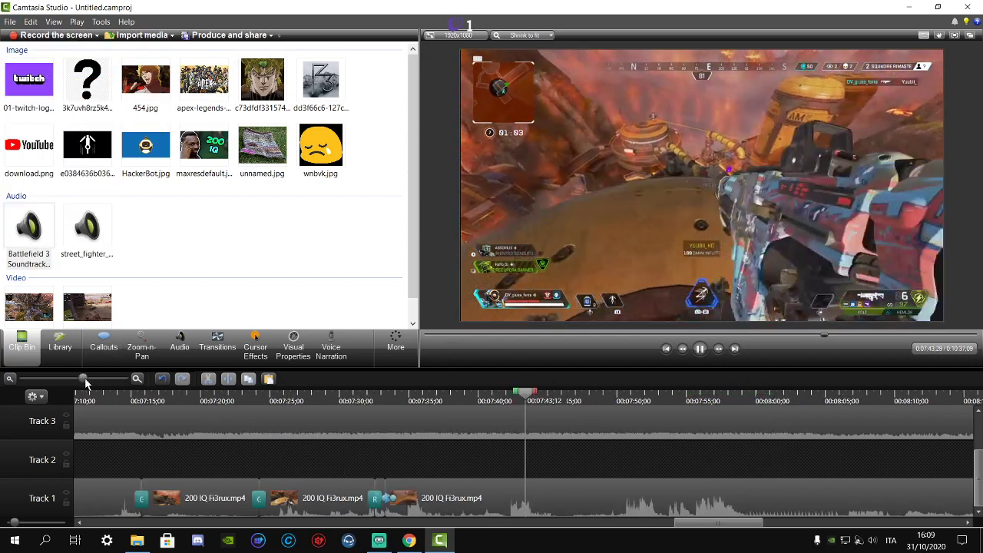
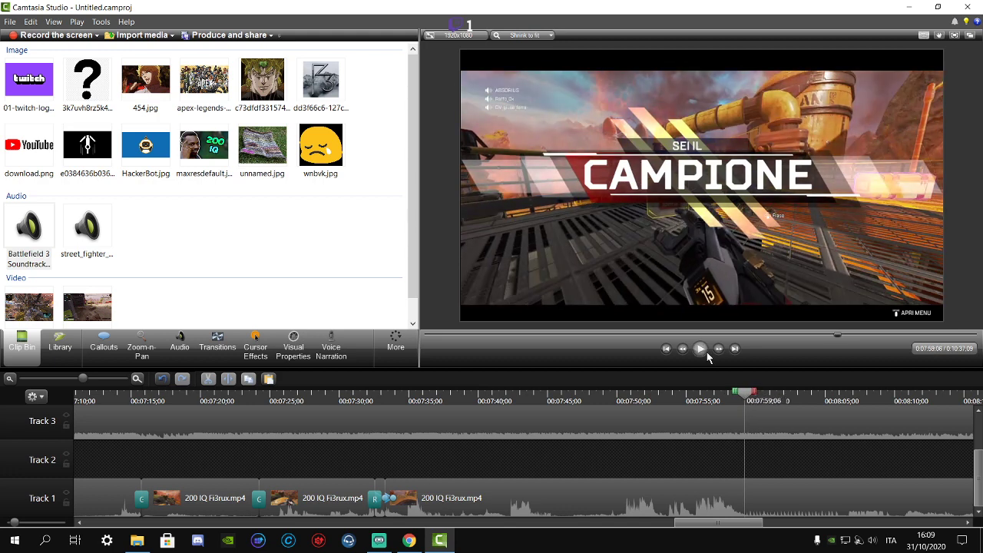
pyautogui.moveTo(737, 403); pyautogui.dragTo(745, 403)
pyautogui.click(712, 495)
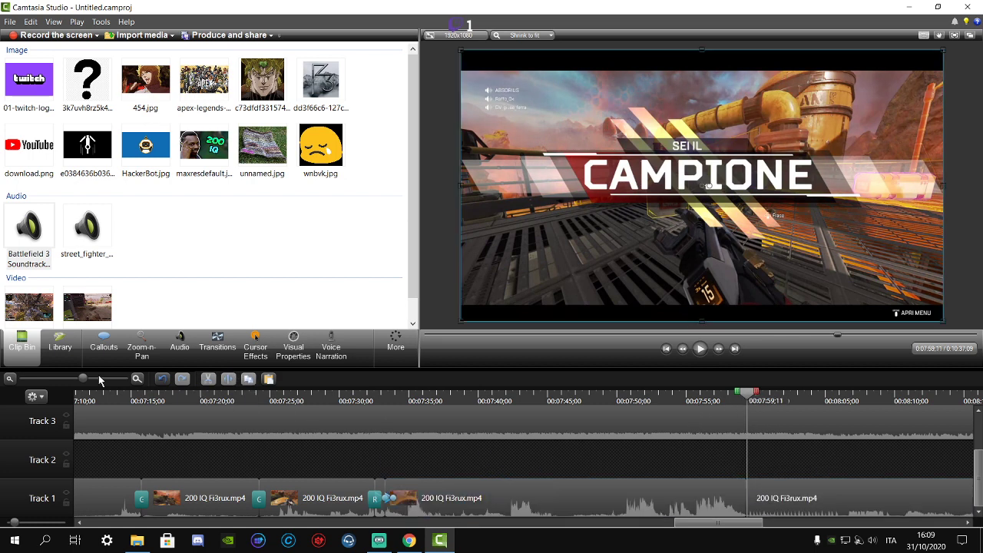
# - Review the footage following the 0:07:59;11 split and place the playhead on the champion screen at 0:08:06;21
pyautogui.moveTo(75, 382); pyautogui.dragTo(67, 381)
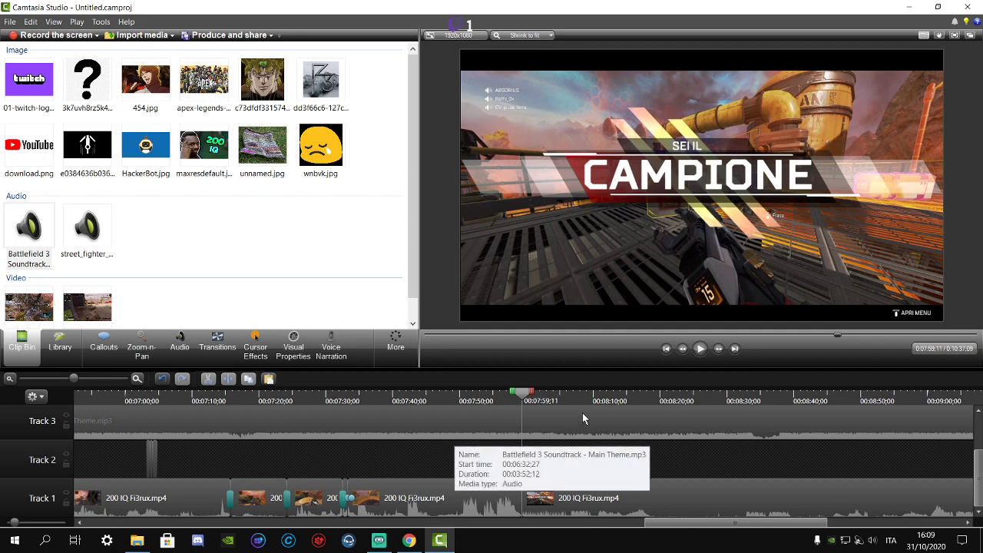
pyautogui.click(636, 396)
pyautogui.moveTo(637, 396); pyautogui.dragTo(641, 396)
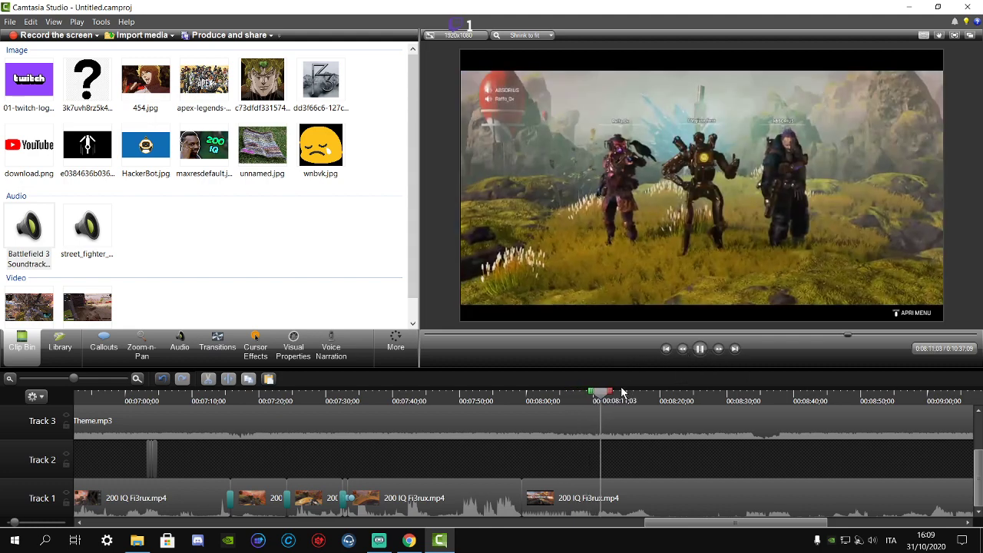
pyautogui.click(572, 402)
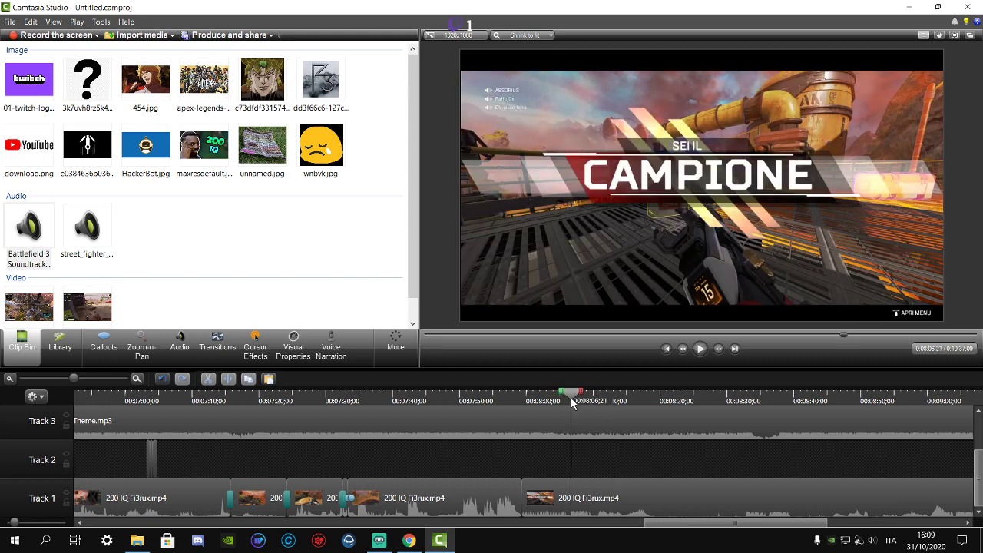
# - Switch to Chrome and adjust the volume of the NCS: 2019 '20 Million' Mix playing on YouTube
pyautogui.click(411, 540)
pyautogui.click(245, 9)
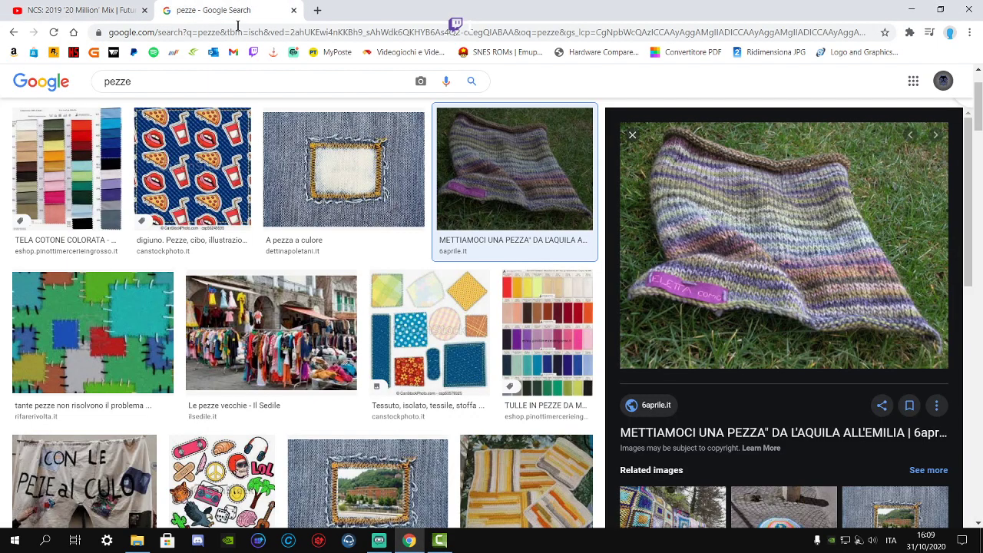
pyautogui.scroll(1, 290, 83)
pyautogui.scroll(-1, 136, 77)
pyautogui.doubleClick(119, 81)
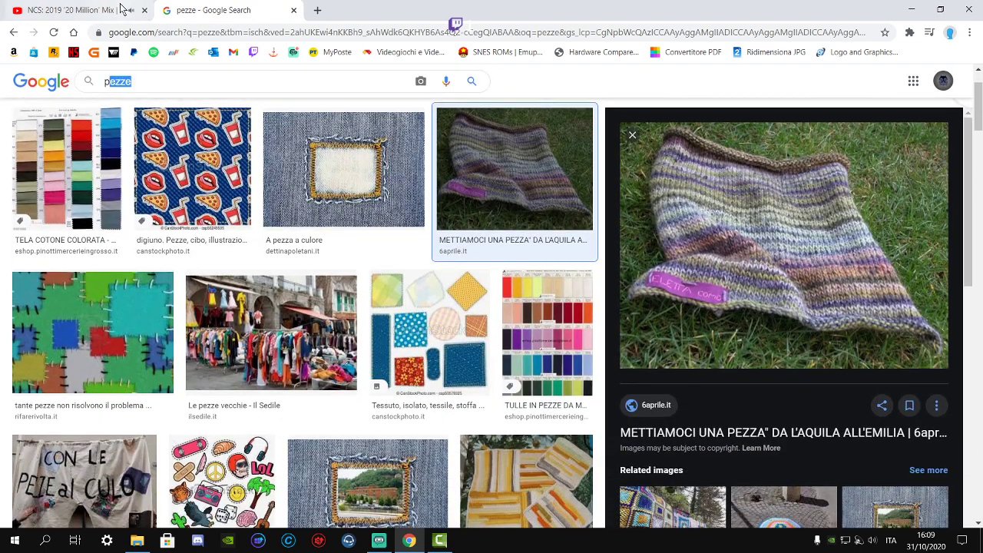
pyautogui.click(109, 9)
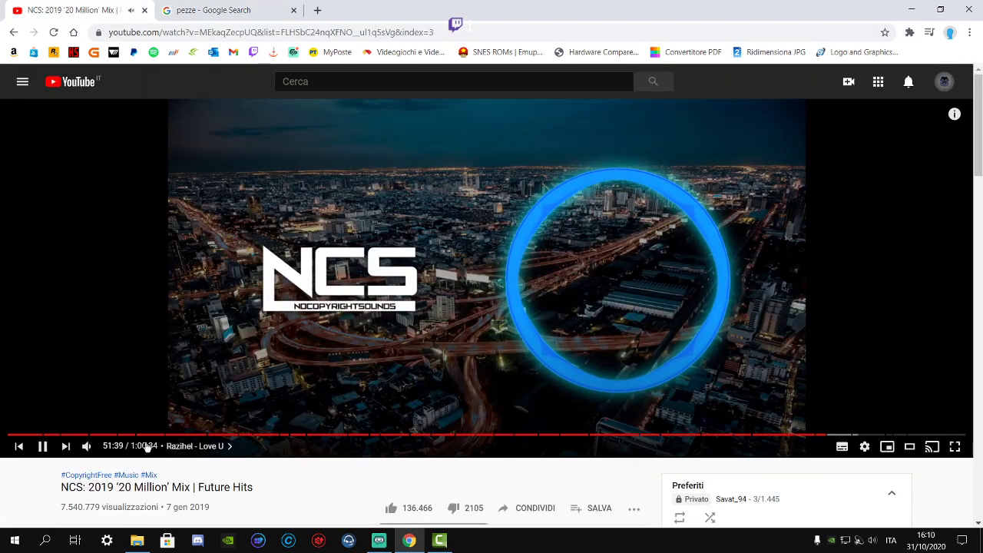
pyautogui.click(106, 447)
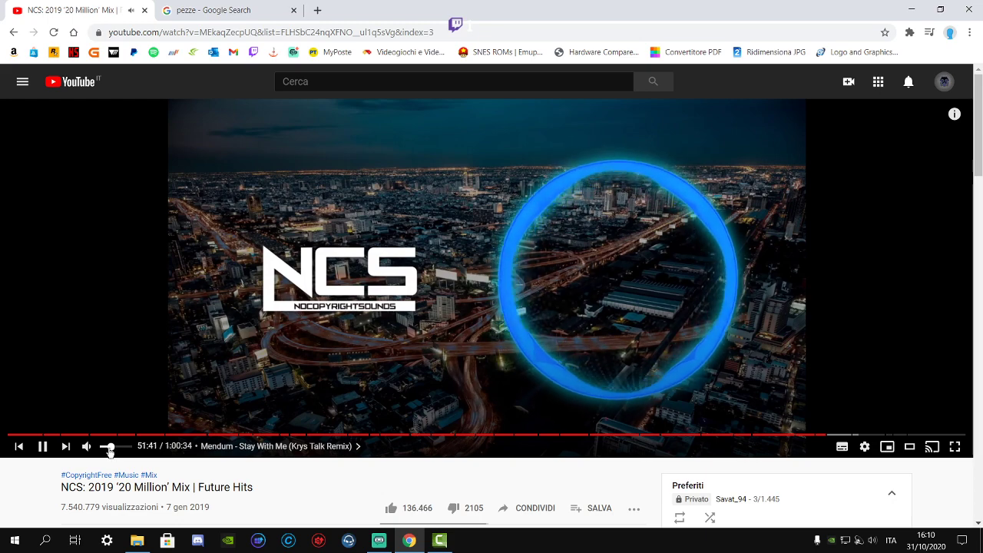
# - Search Google Images for "EMOTICON SHIT" in place of the previous query
pyautogui.hotkey('ctrl', 'Tab')
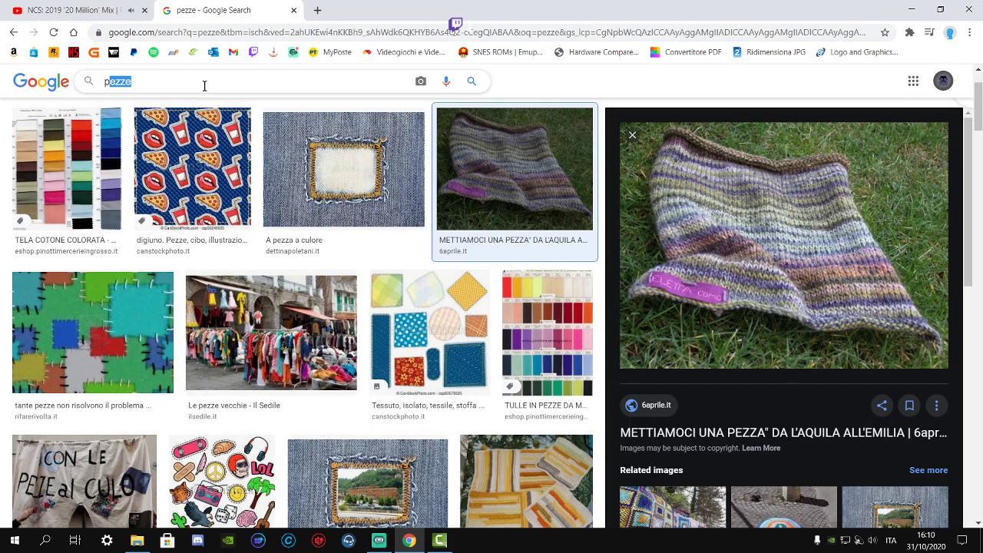
pyautogui.moveTo(204, 85); pyautogui.dragTo(78, 81)
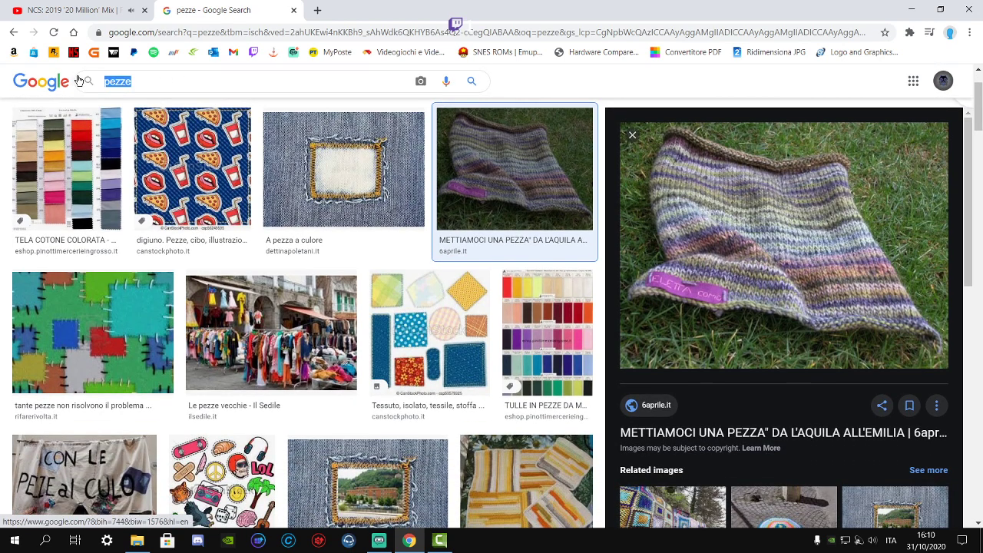
pyautogui.write('EMOTICON')
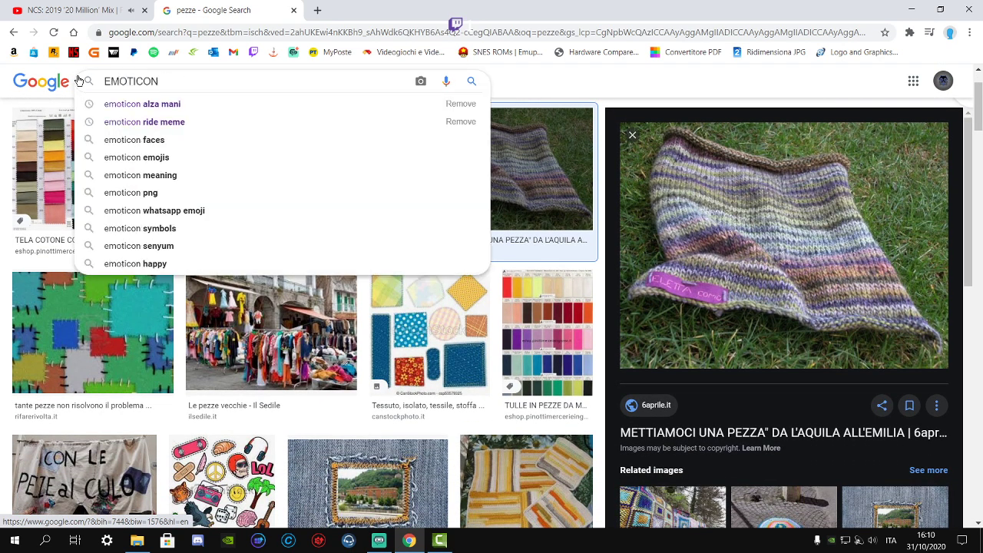
pyautogui.write(' SHIT')
pyautogui.press('Return')
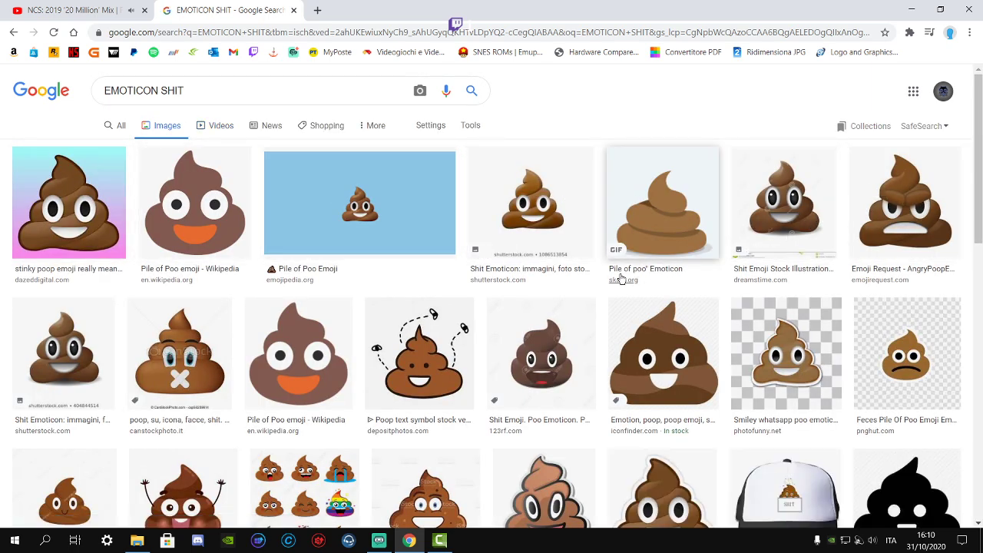
# - Browse the image results and save the moodrush plush poop emoticon image to the computer
pyautogui.scroll(-1, 726, 315)
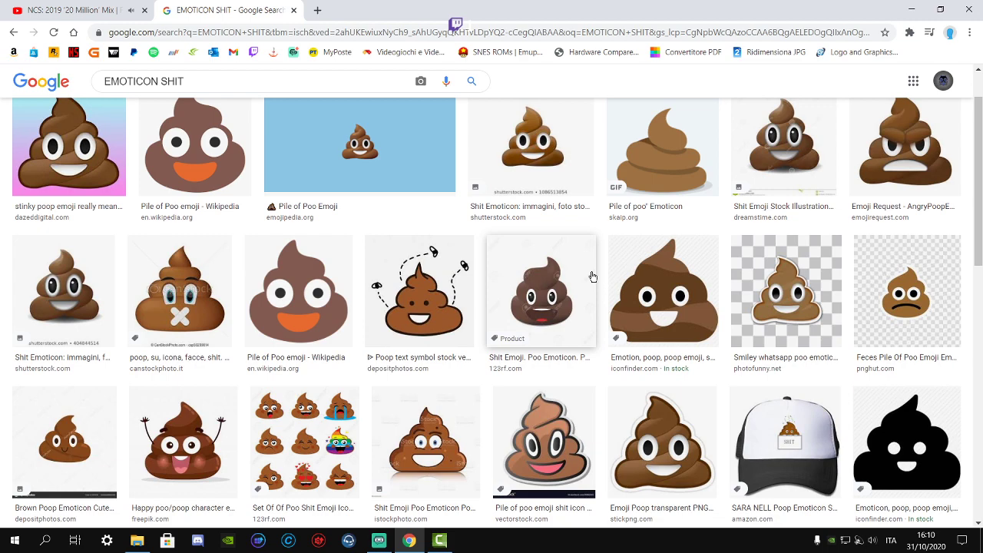
pyautogui.scroll(-2, 591, 277)
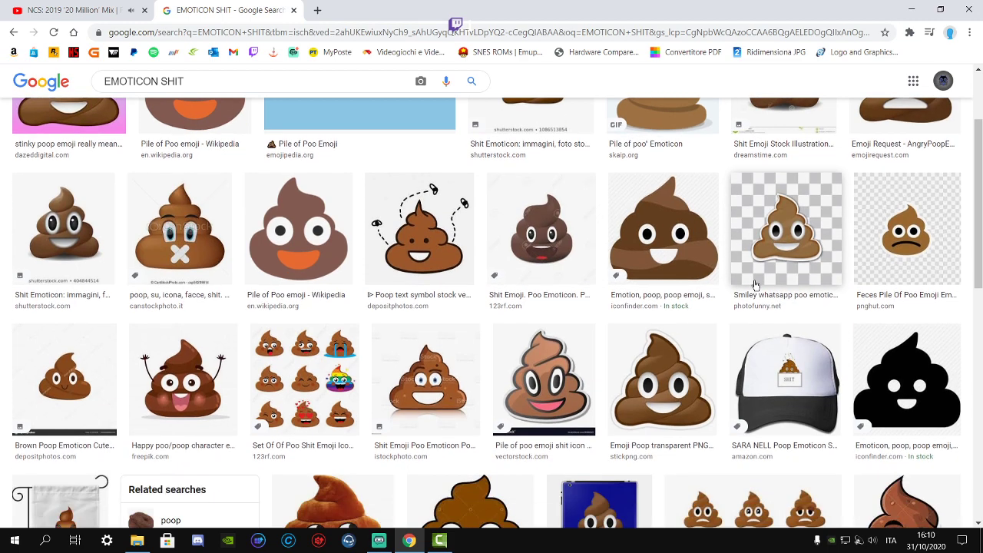
pyautogui.scroll(-1, 307, 246)
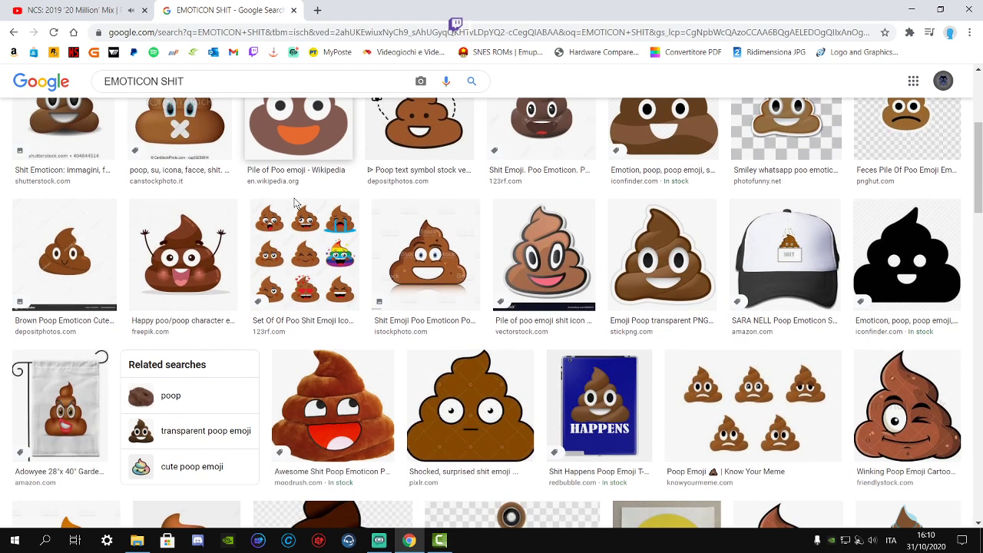
pyautogui.click(338, 382)
pyautogui.rightClick(726, 244)
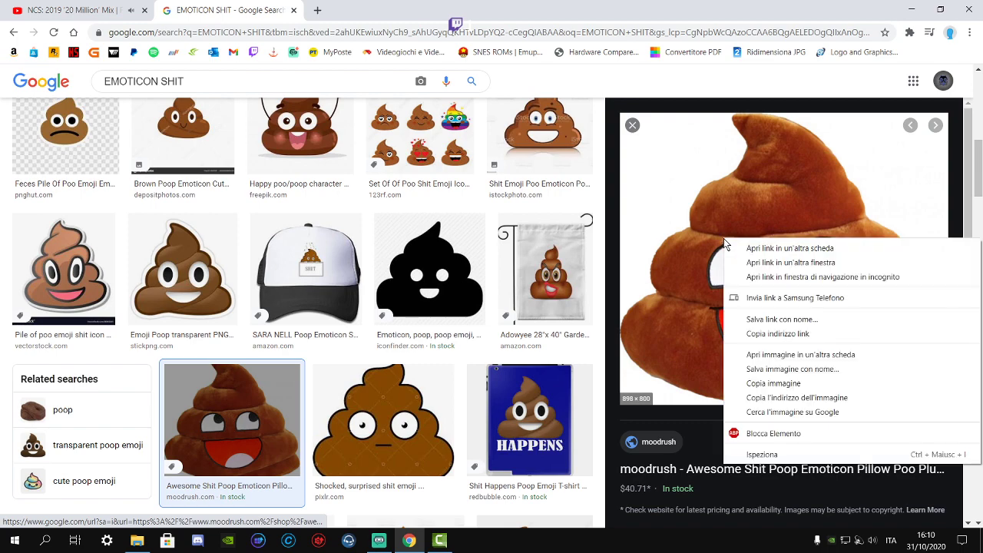
pyautogui.click(793, 368)
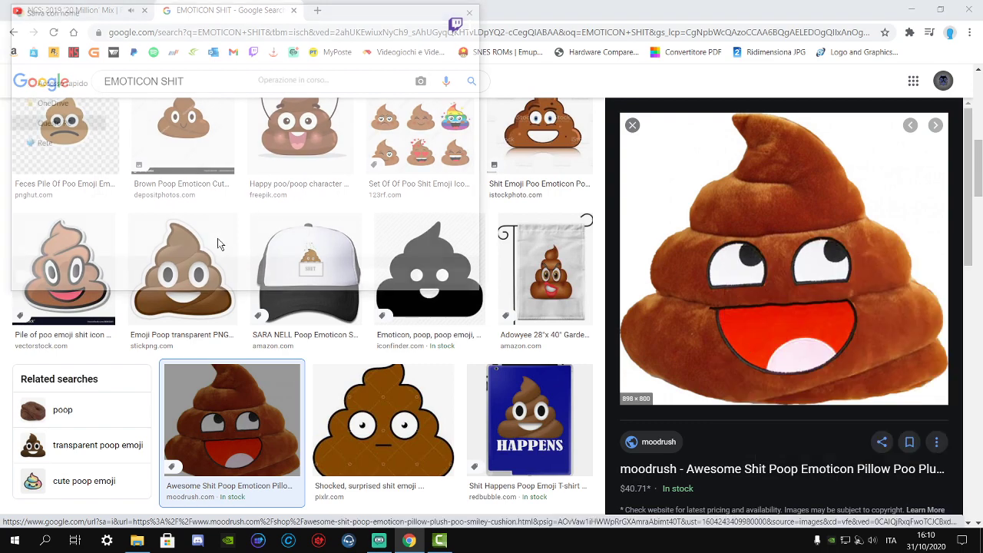
pyautogui.click(384, 280)
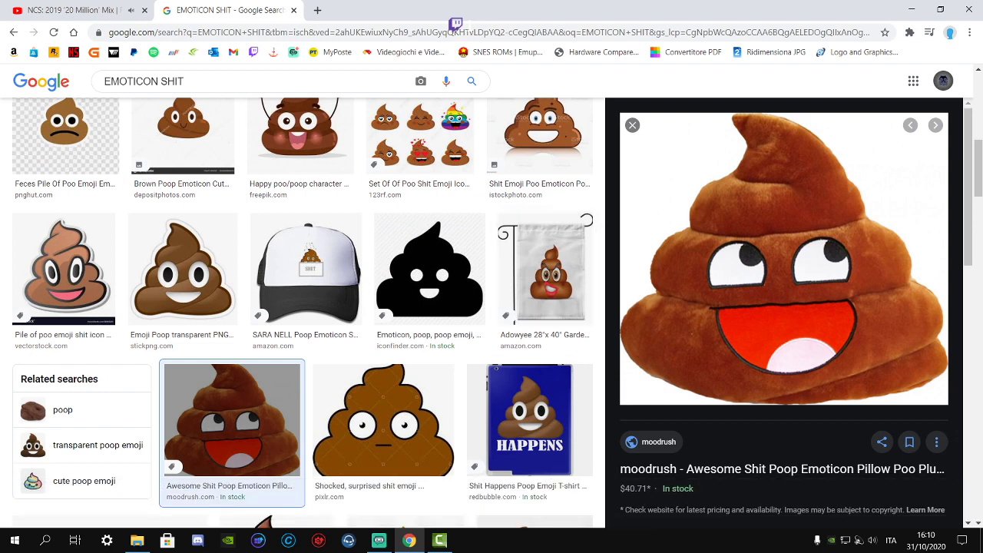
# - Switch to Camtasia Studio, import the saved poop emoticon image and place it on Track 2 at 0:08:06;21
pyautogui.click(439, 540)
pyautogui.click(10, 21)
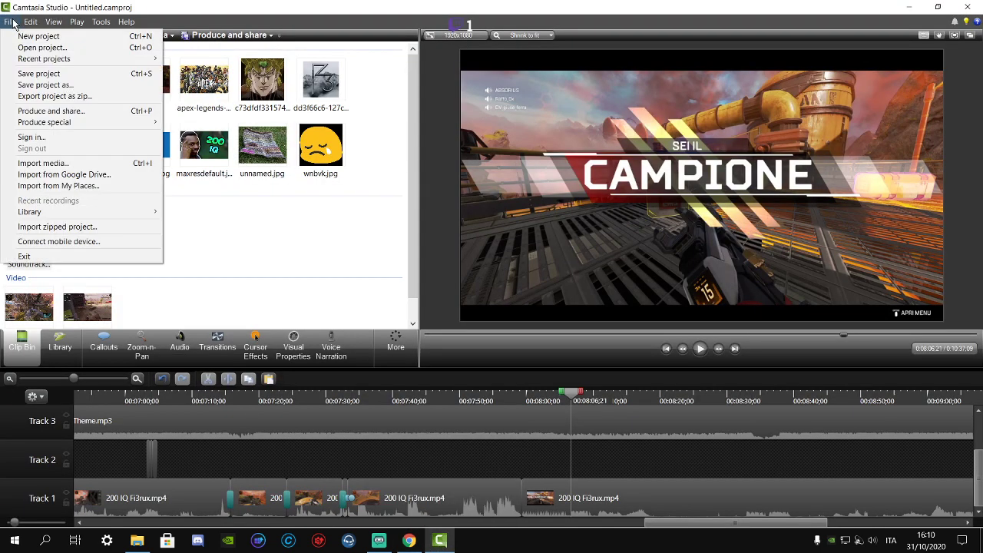
pyautogui.click(46, 162)
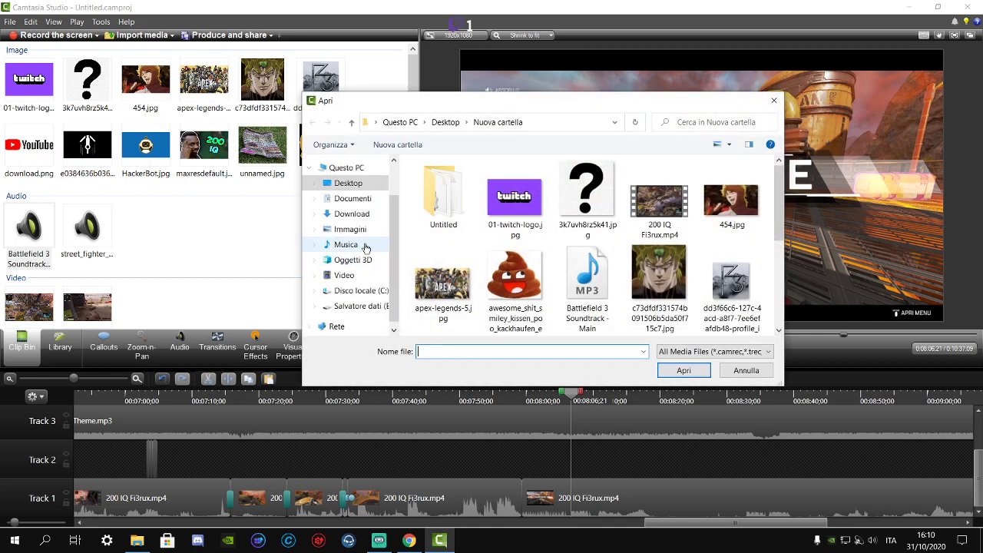
pyautogui.doubleClick(515, 276)
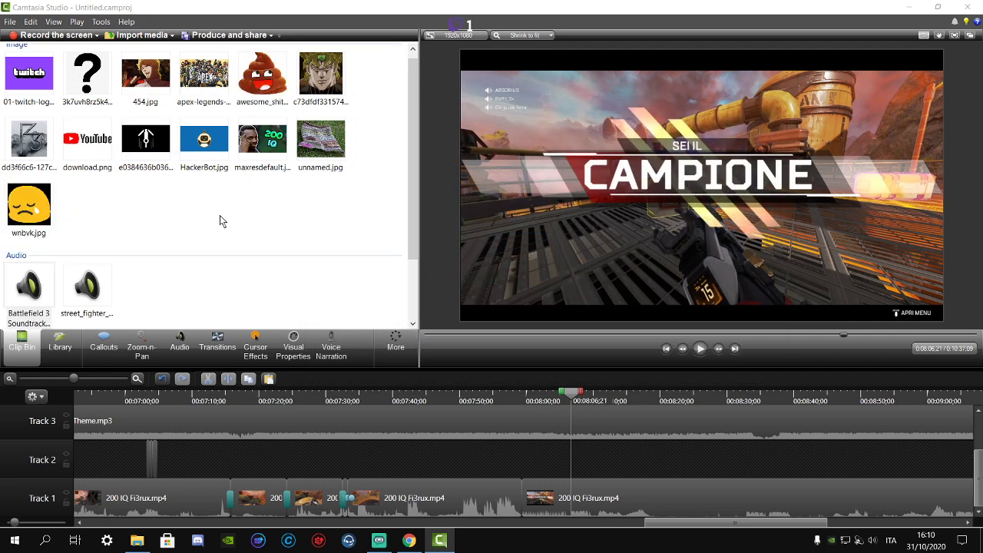
pyautogui.click(269, 88)
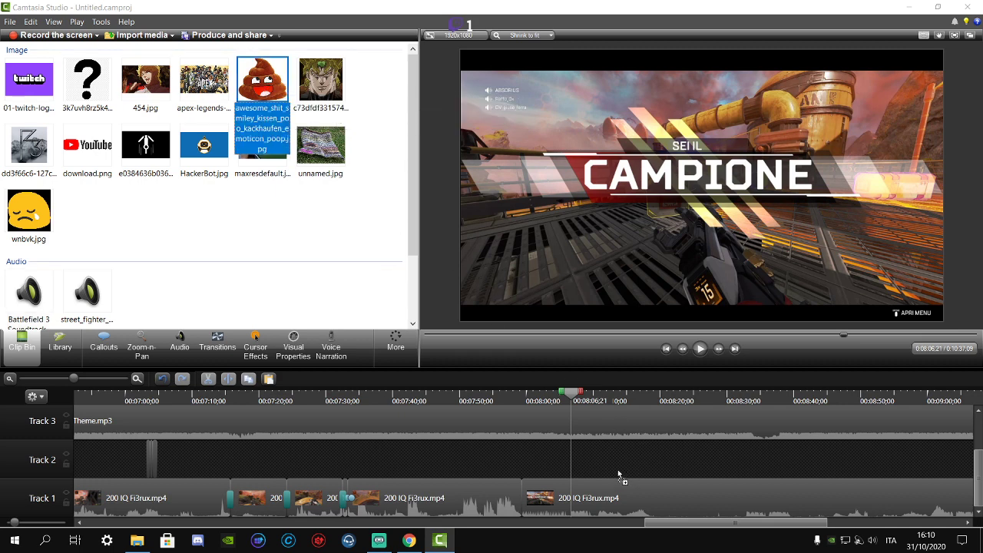
pyautogui.moveTo(619, 476); pyautogui.dragTo(590, 459)
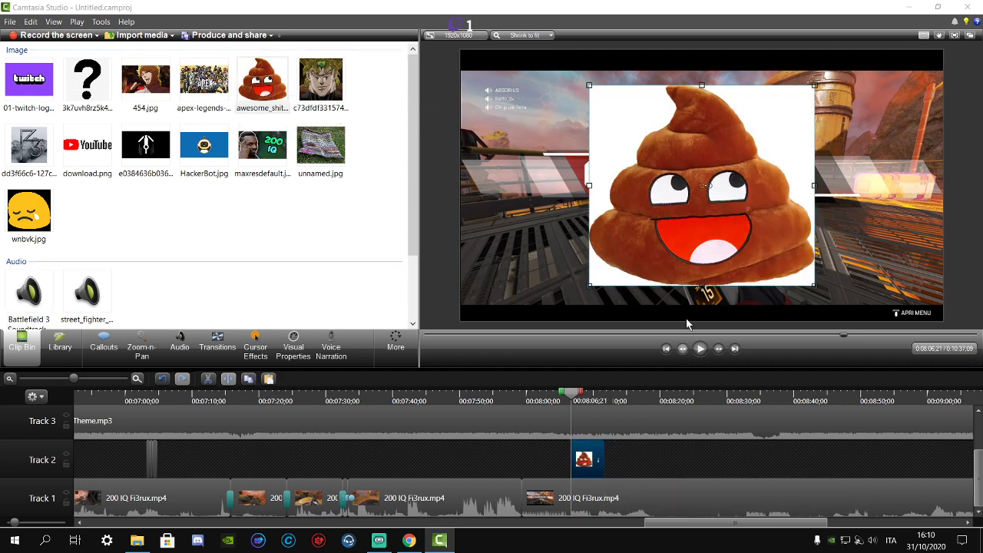
# - Apply the Remove a color effect to the poop image, sampling its white background as the color
pyautogui.click(259, 353)
pyautogui.click(298, 352)
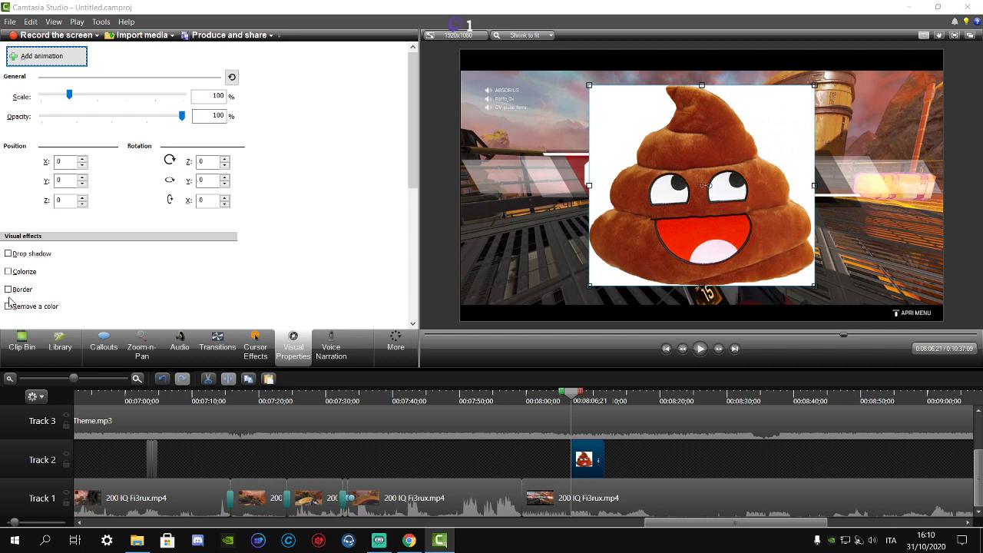
pyautogui.click(67, 415)
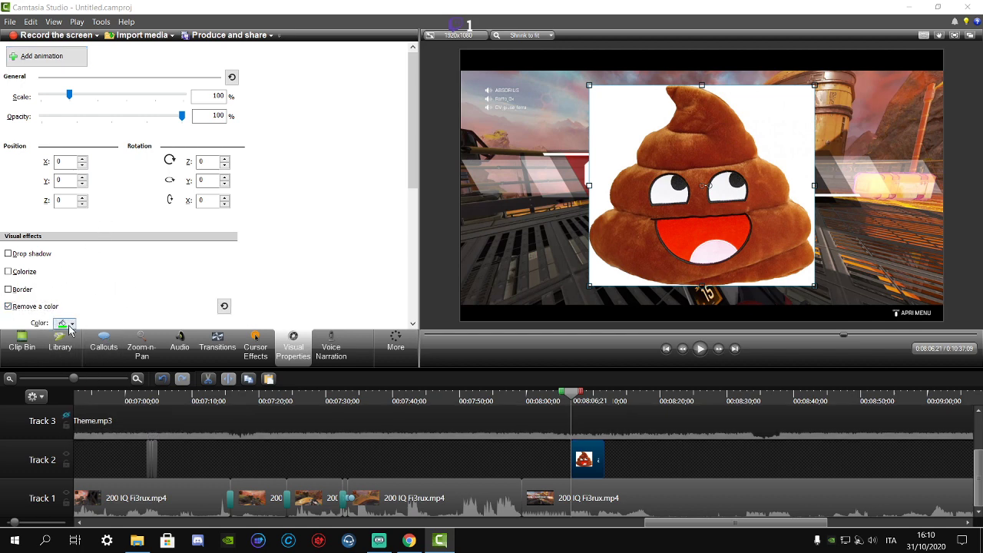
pyautogui.click(69, 323)
pyautogui.click(86, 399)
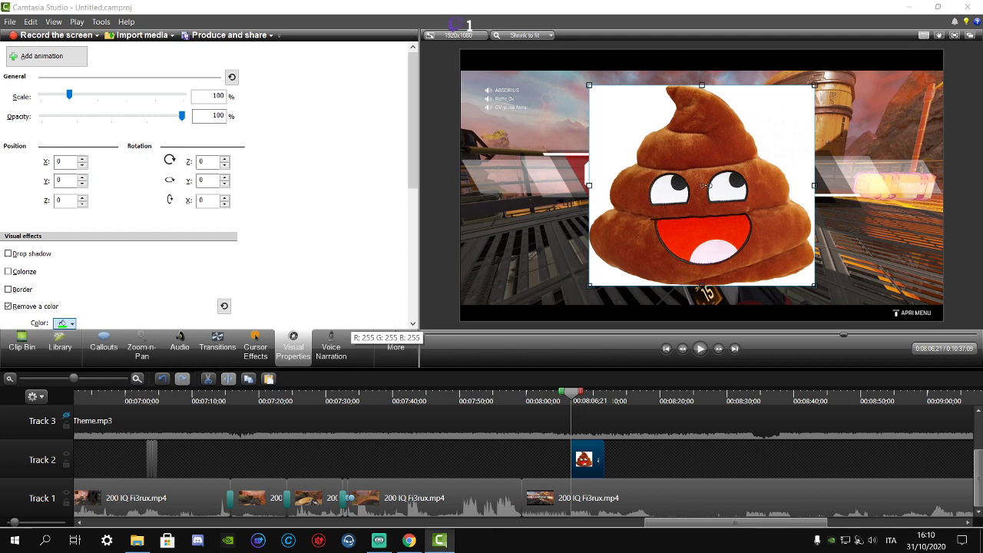
pyautogui.click(626, 118)
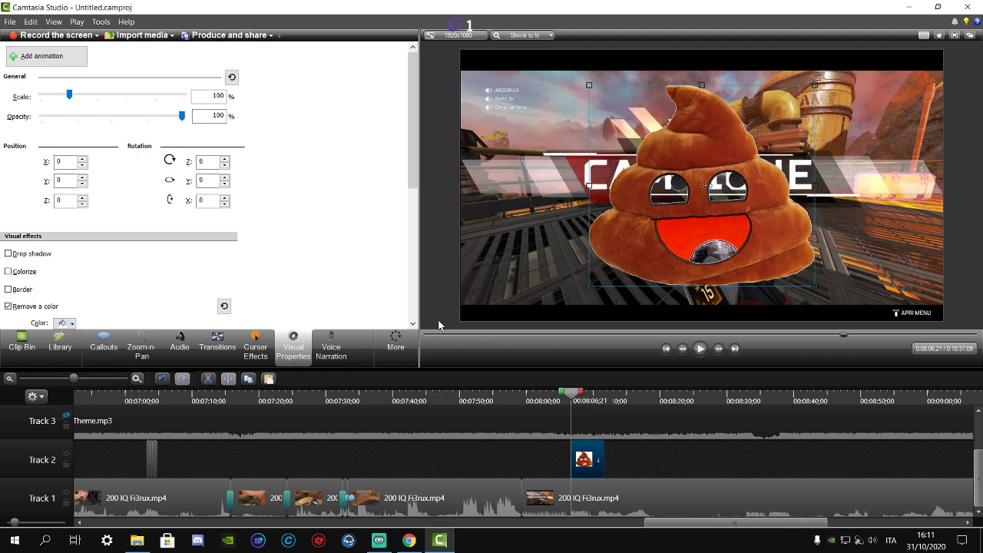
# - Set the color removal tolerance to 0 and softness to 11, and return to the Clip Bin
pyautogui.scroll(-2, 269, 270)
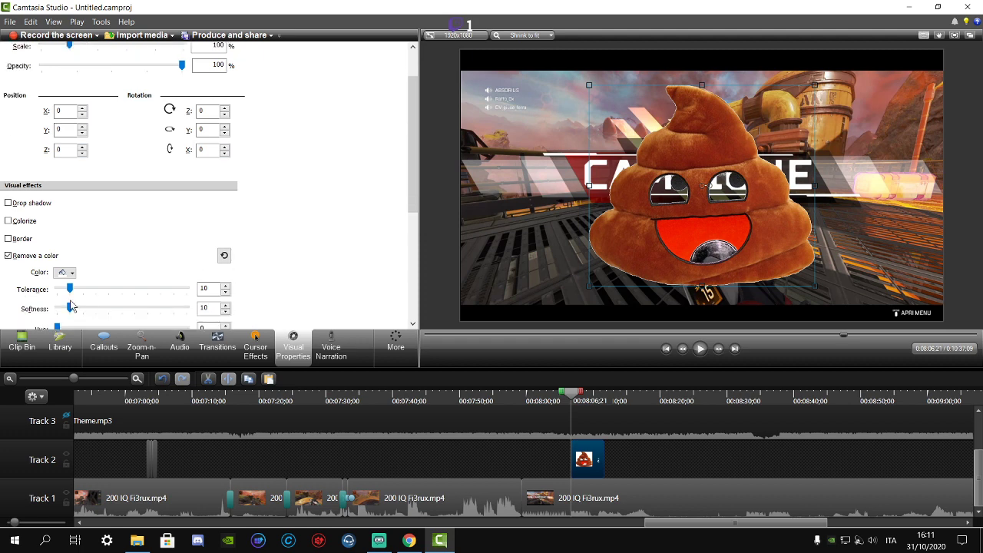
pyautogui.moveTo(69, 289)
pyautogui.mouseDown()
pyautogui.moveTo(103, 290)
pyautogui.moveTo(52, 290)
pyautogui.mouseUp()
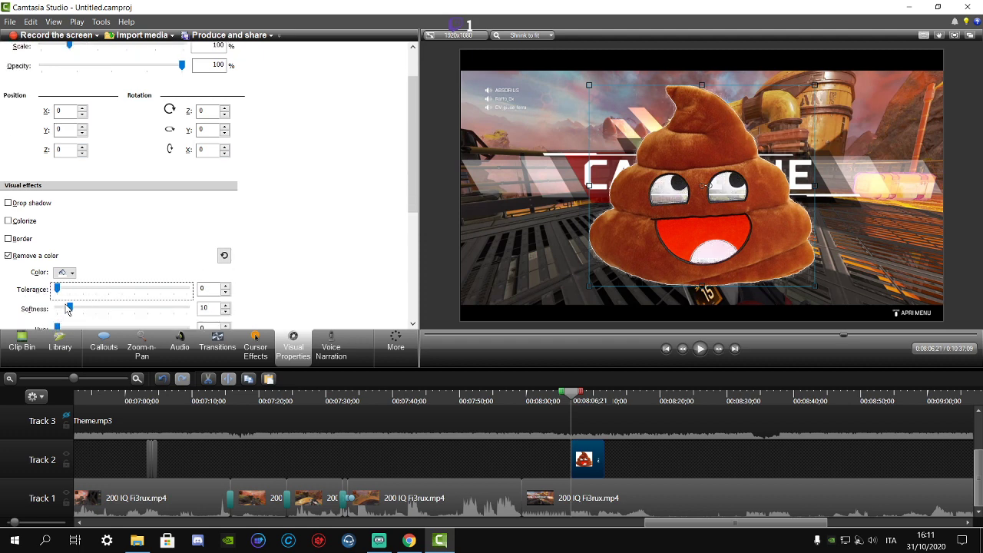
pyautogui.click(69, 308)
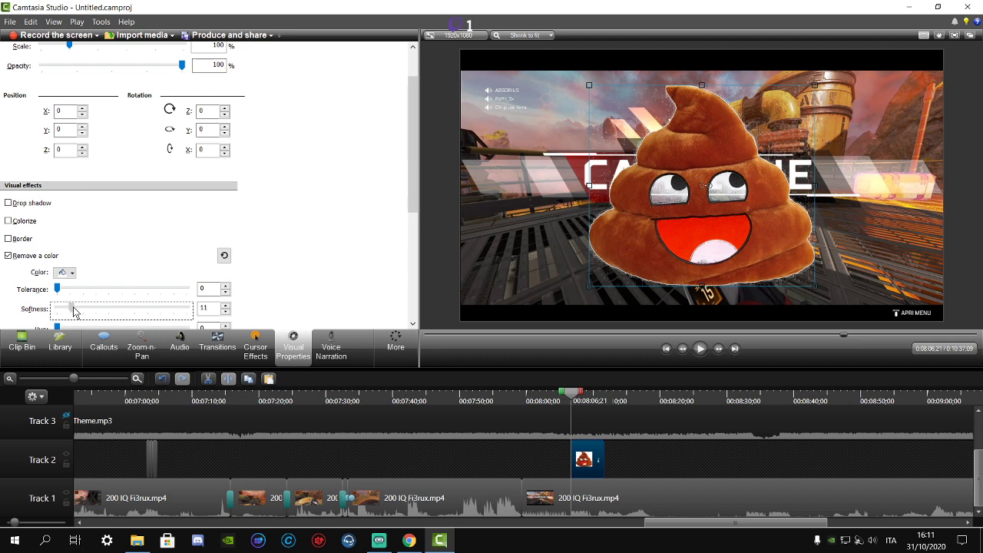
pyautogui.click(10, 22)
pyautogui.click(18, 346)
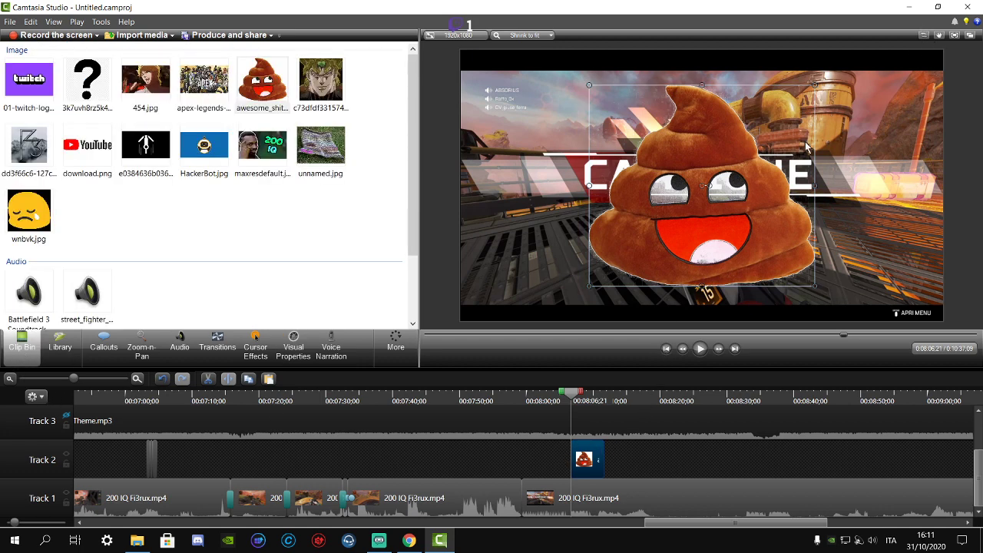
# - Shrink the poop image in the preview and position it just below the CAMPIONE banner, above the weapon
pyautogui.moveTo(590, 286); pyautogui.dragTo(712, 244)
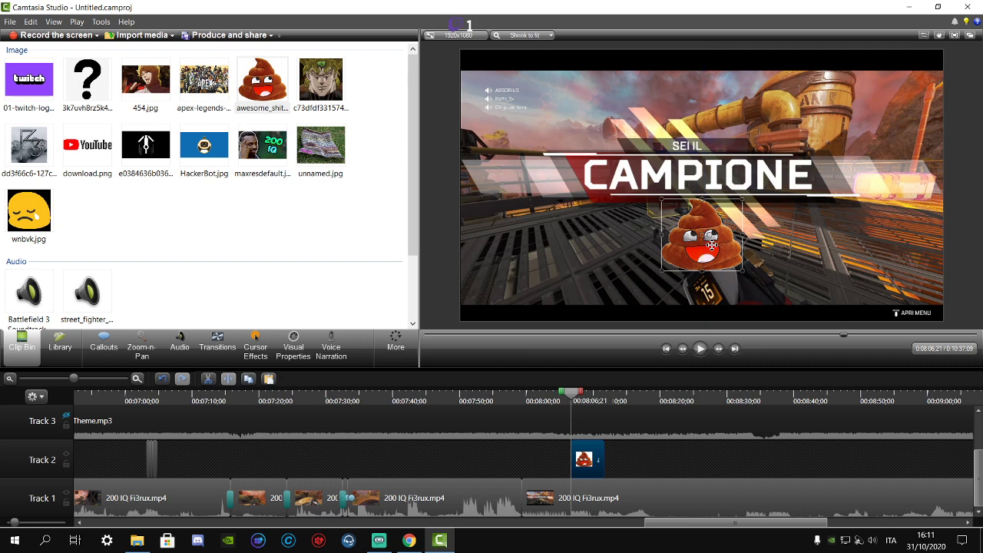
pyautogui.press('Escape')
pyautogui.moveTo(715, 238); pyautogui.dragTo(715, 244)
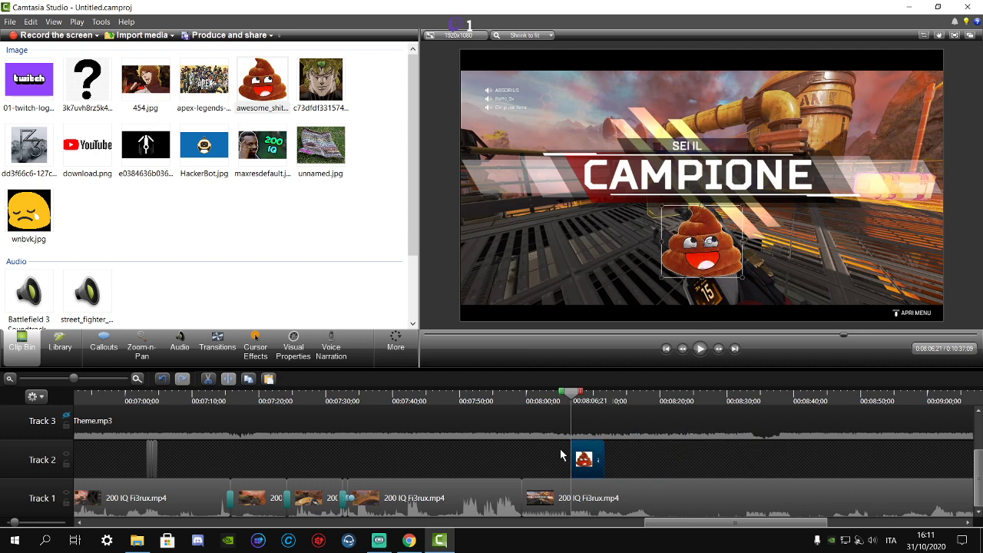
pyautogui.press('Escape')
# - Play back the champion screen around the poop image at a closer timeline zoom to find where the image should appear
pyautogui.click(700, 349)
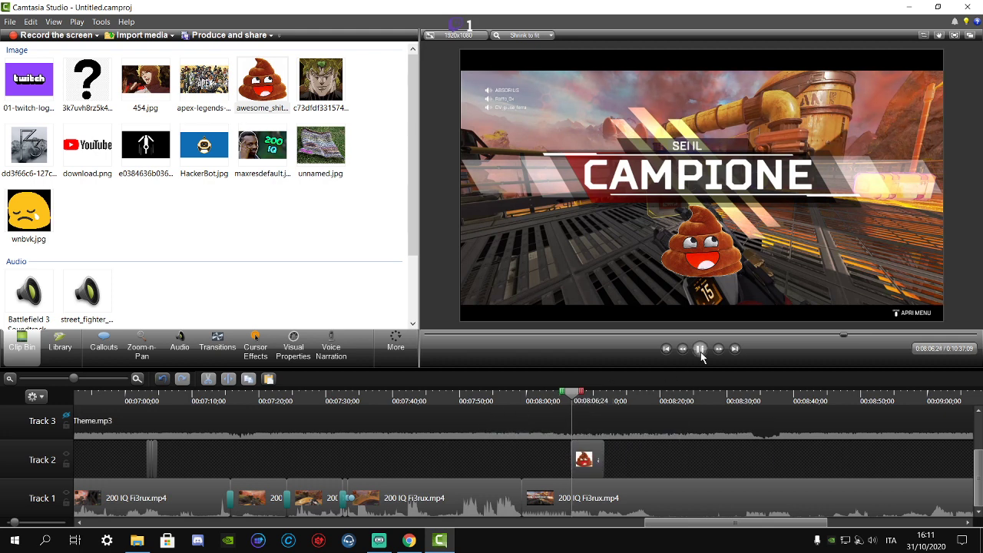
pyautogui.click(551, 392)
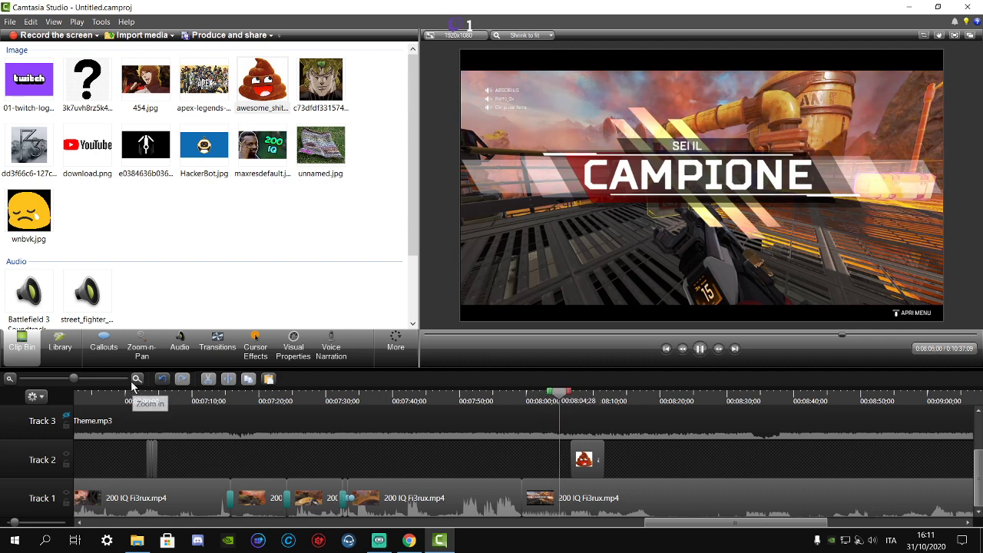
pyautogui.moveTo(73, 379); pyautogui.dragTo(129, 379)
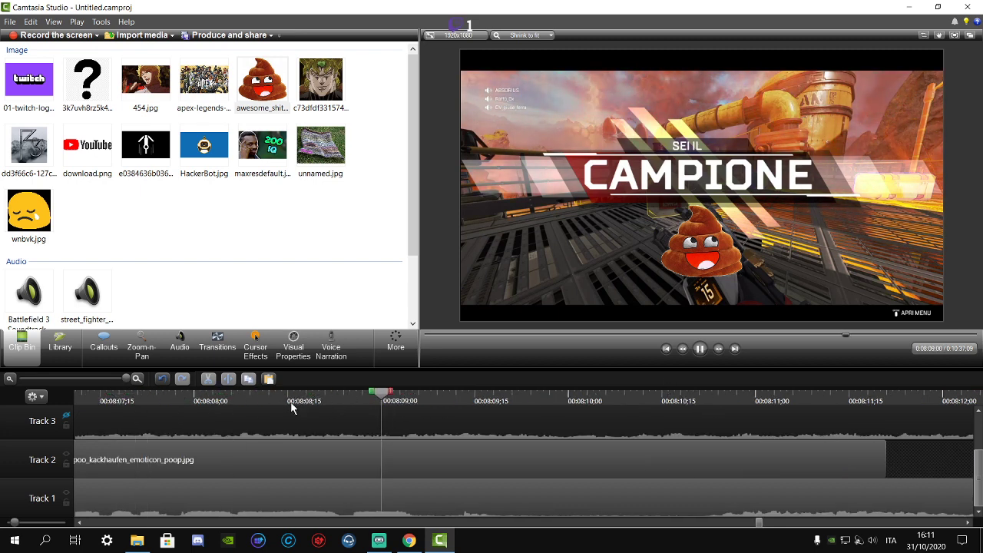
pyautogui.click(271, 397)
pyautogui.click(119, 379)
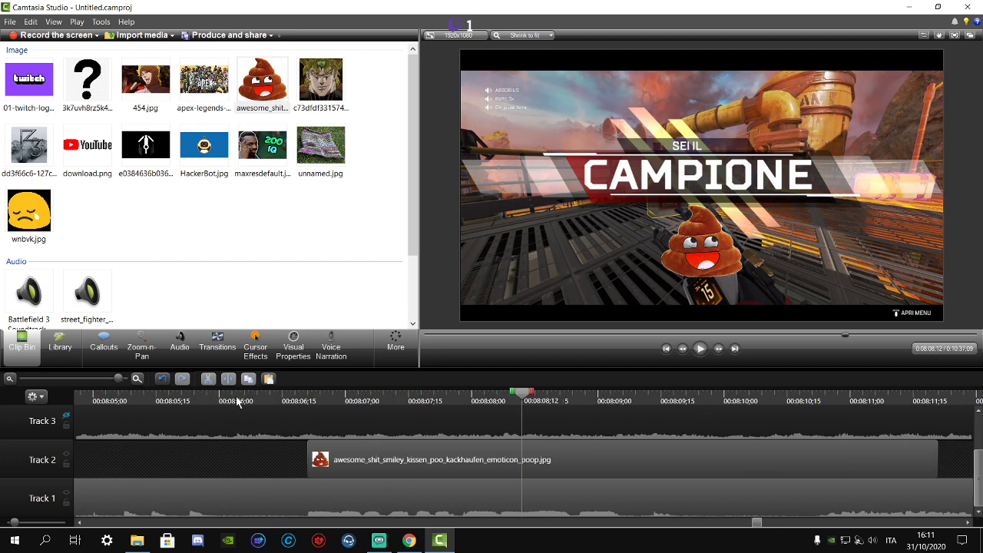
pyautogui.click(458, 403)
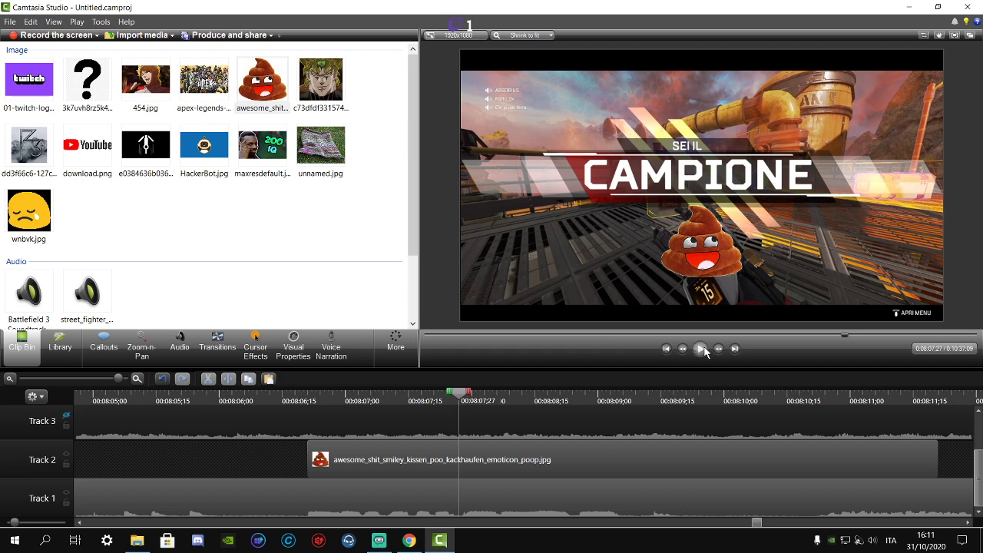
pyautogui.click(521, 393)
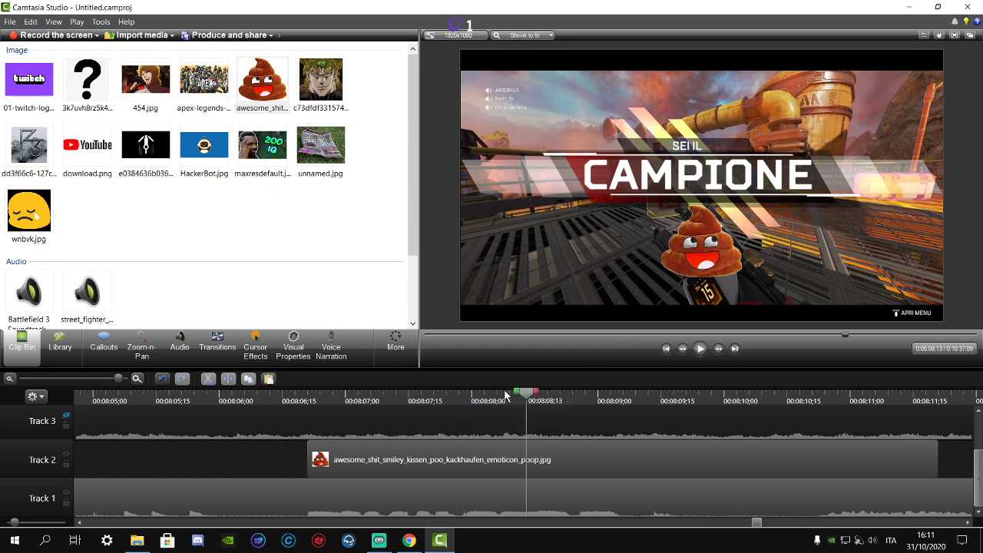
pyautogui.click(501, 396)
pyautogui.click(699, 350)
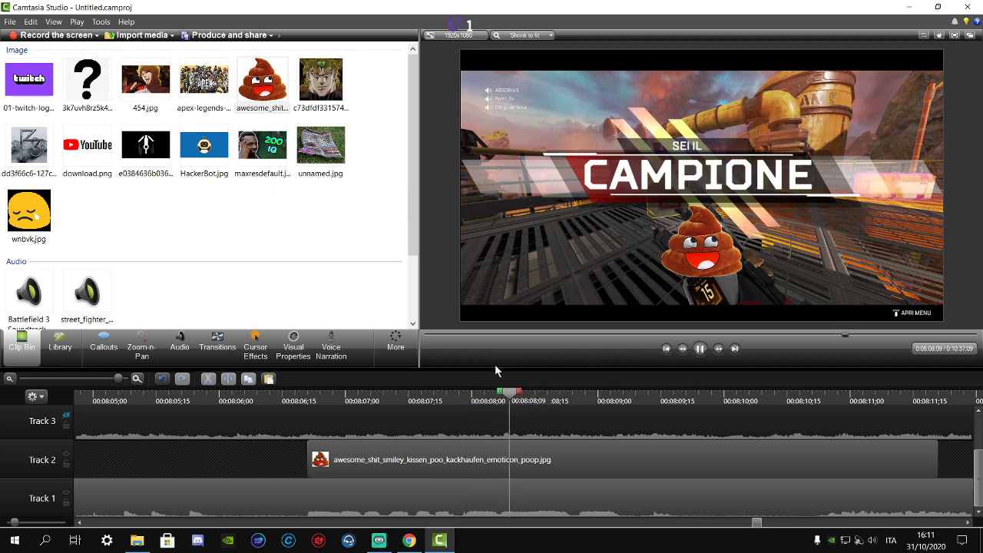
# - Move the poop image clip on Track 2 to start at 0:08:08;07 and play back its new entrance
pyautogui.click(500, 399)
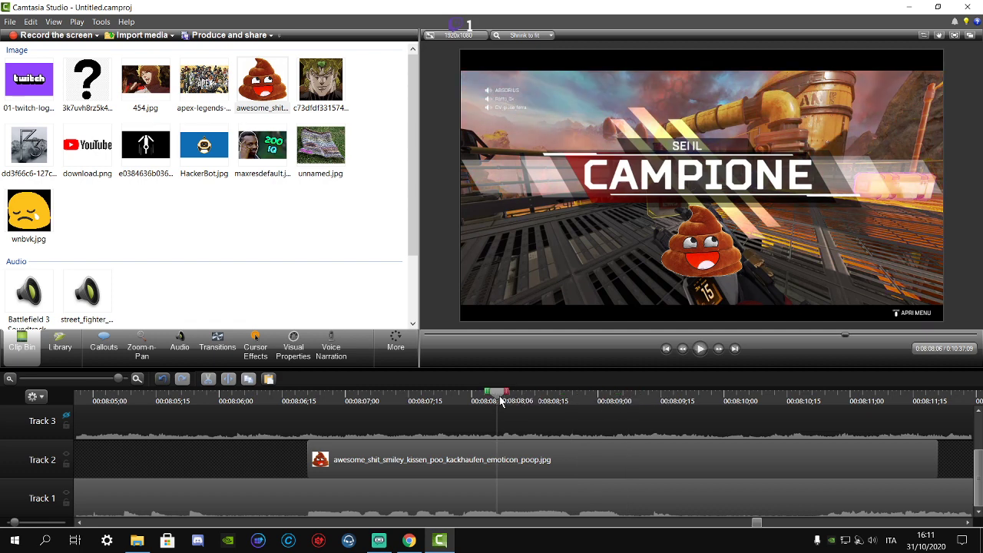
pyautogui.moveTo(434, 446); pyautogui.dragTo(554, 474)
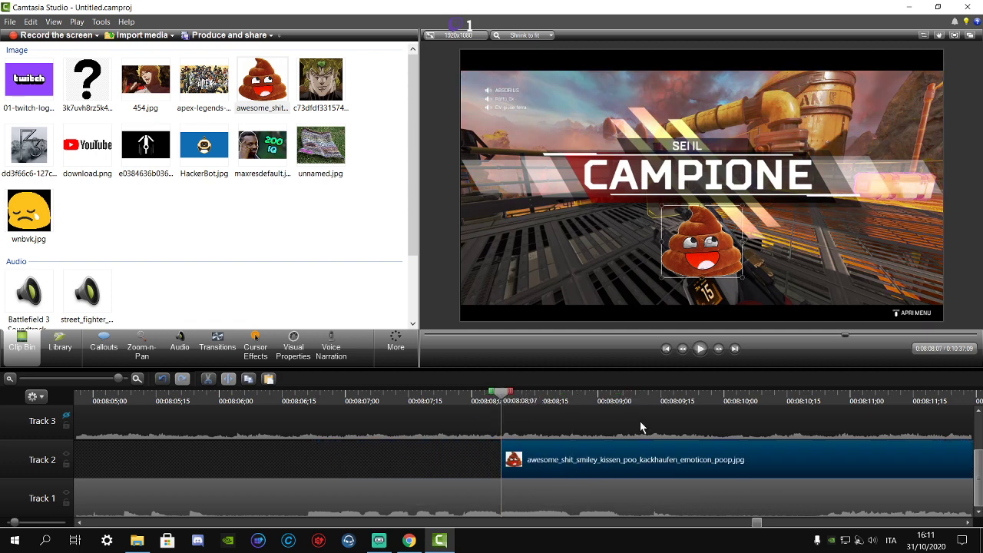
pyautogui.click(701, 349)
pyautogui.click(701, 350)
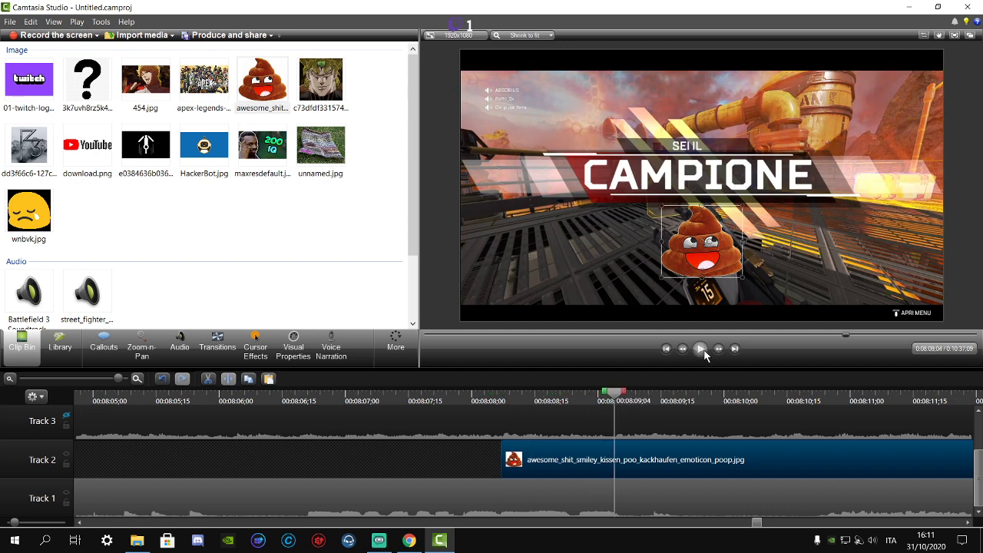
# - Split the poop image clip on Track 2 at 0:08:09;06, delete the part after the cut, and save the project
pyautogui.click(701, 350)
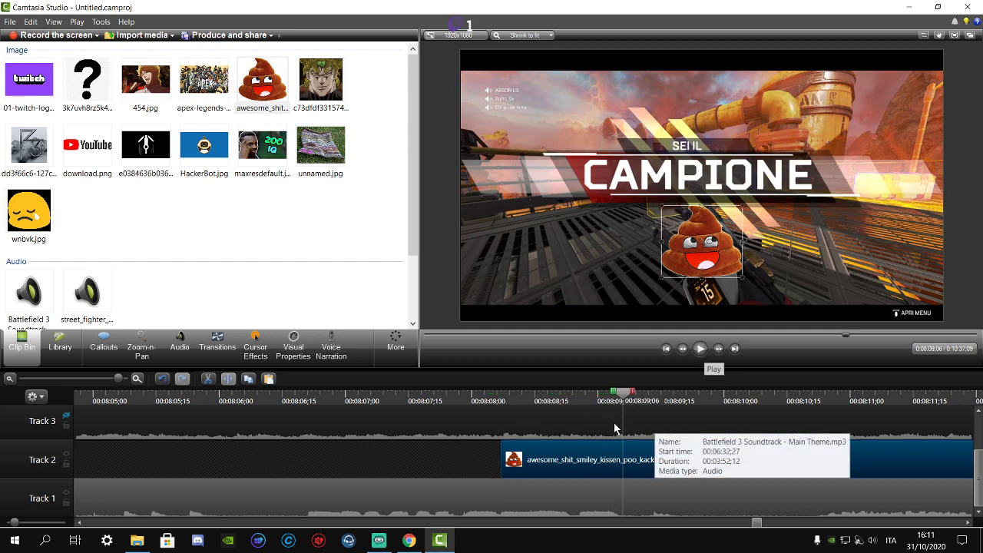
pyautogui.click(235, 382)
pyautogui.rightClick(695, 449)
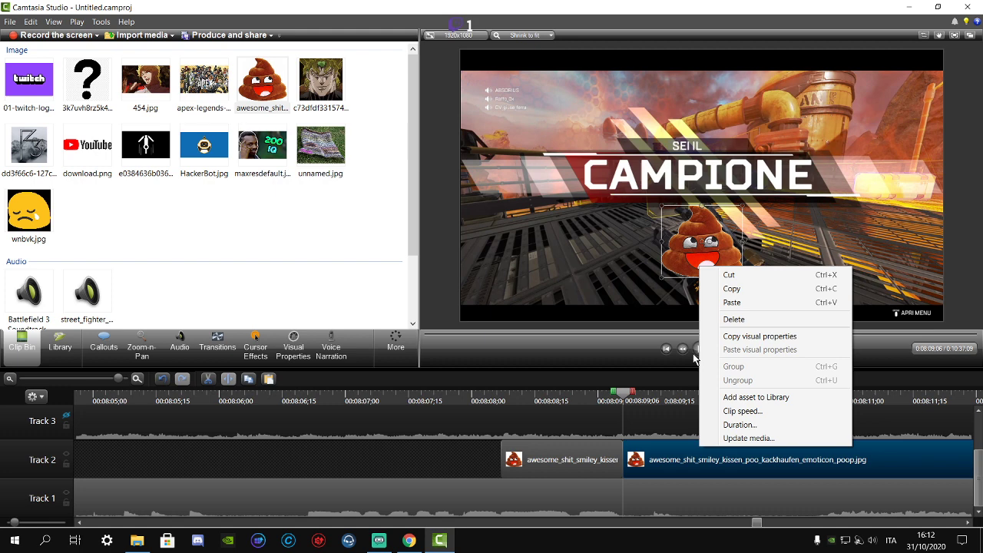
pyautogui.click(718, 323)
pyautogui.click(10, 22)
pyautogui.press('Escape')
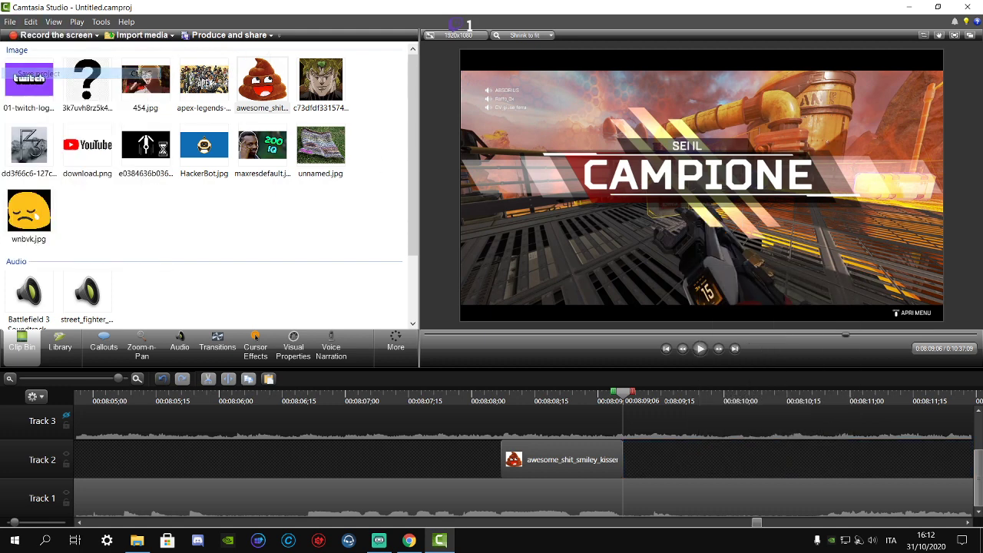
# - Play back the champion screen around the poop image and from the 200 IQ clip's start to judge the overlay timing
pyautogui.click(492, 396)
pyautogui.click(701, 350)
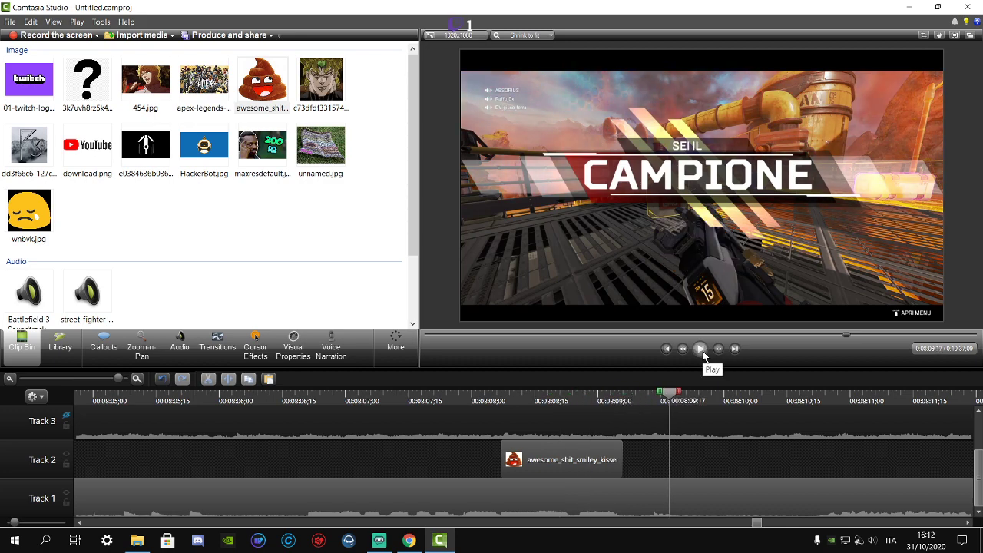
pyautogui.click(261, 401)
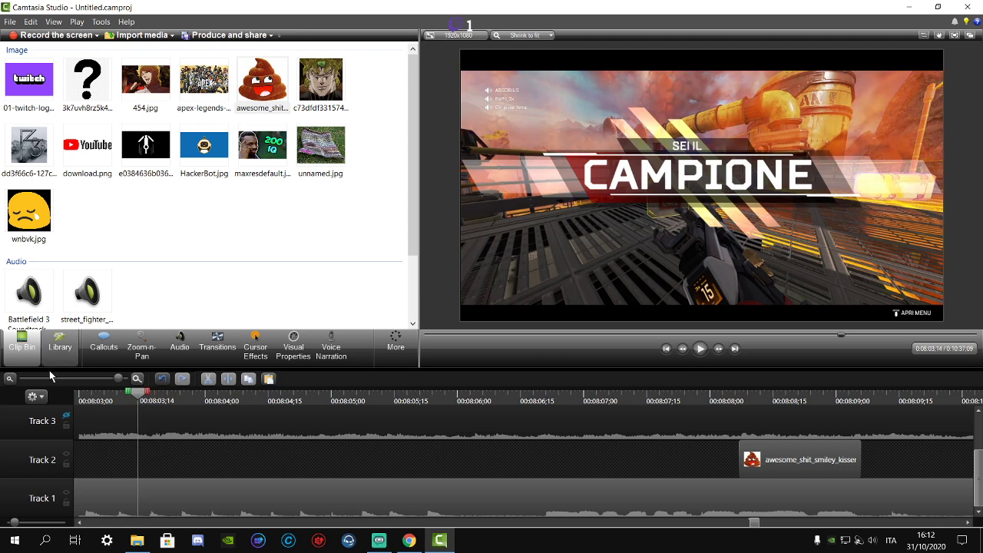
pyautogui.click(10, 378)
pyautogui.click(9, 378)
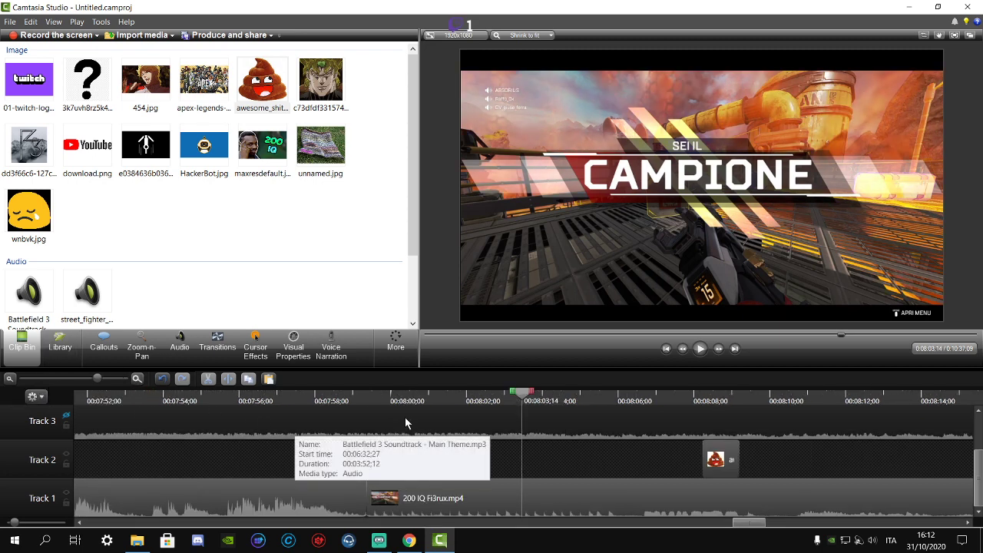
pyautogui.click(372, 400)
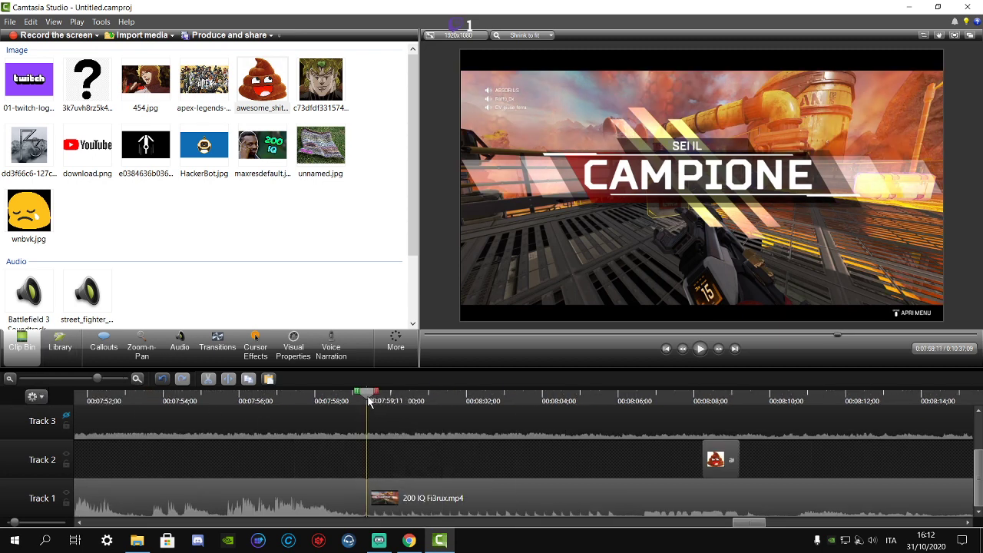
pyautogui.click(700, 349)
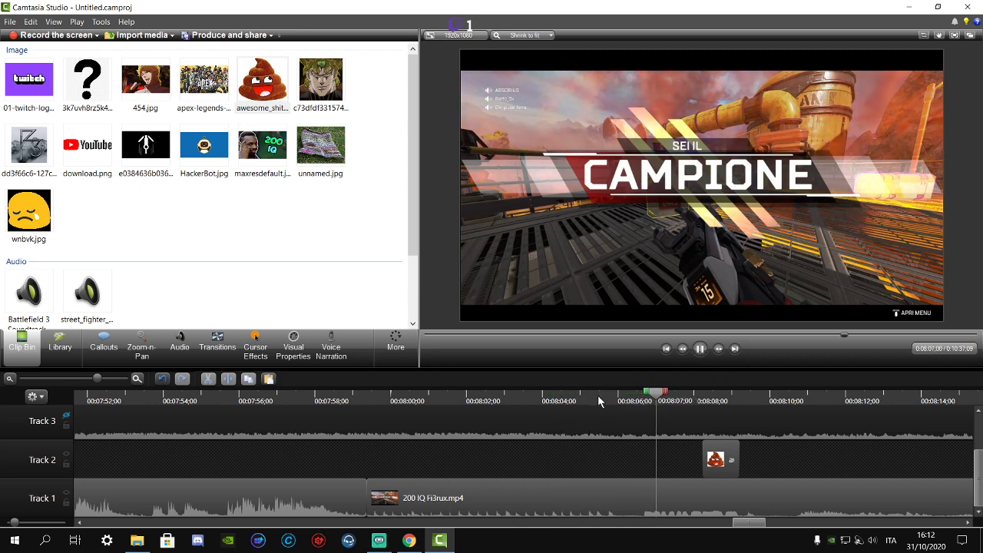
# - Add a text callout reading CLAP at 0:07:59;11, where the 200 IQ clip begins
pyautogui.click(353, 397)
pyautogui.moveTo(375, 398); pyautogui.dragTo(366, 404)
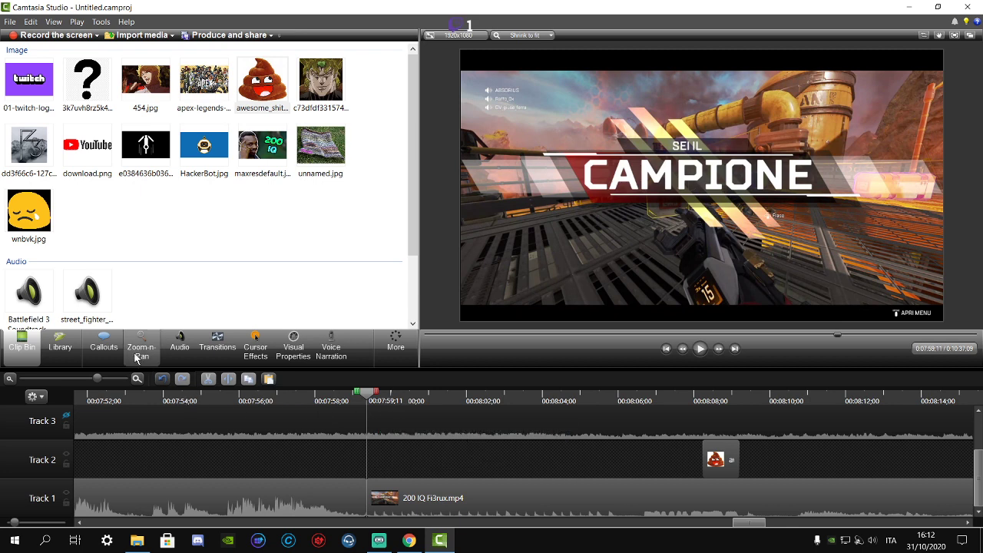
pyautogui.click(110, 350)
pyautogui.click(140, 104)
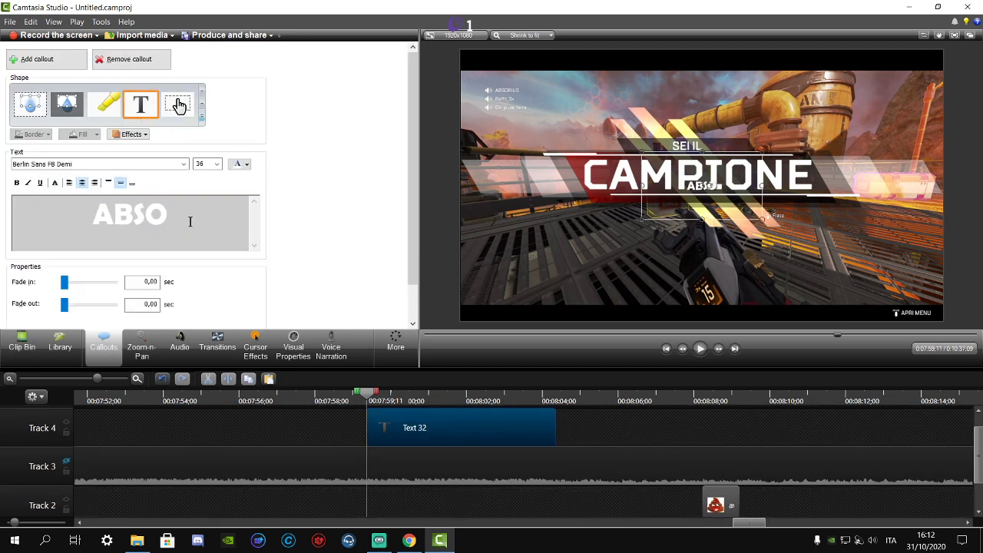
pyautogui.moveTo(190, 221); pyautogui.dragTo(9, 206)
pyautogui.write("CLA'P")
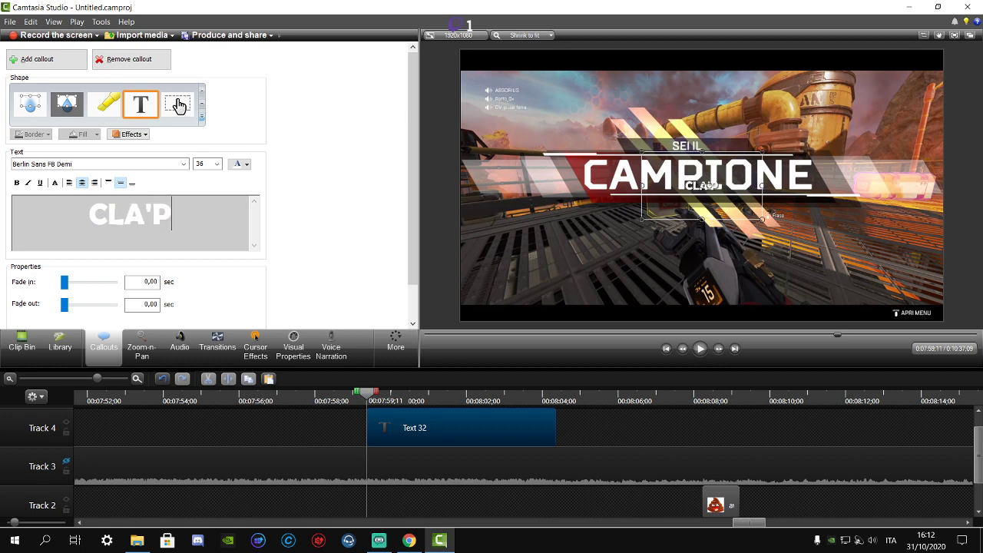
pyautogui.press('BackSpace')
pyautogui.press('BackSpace')
pyautogui.write('P')
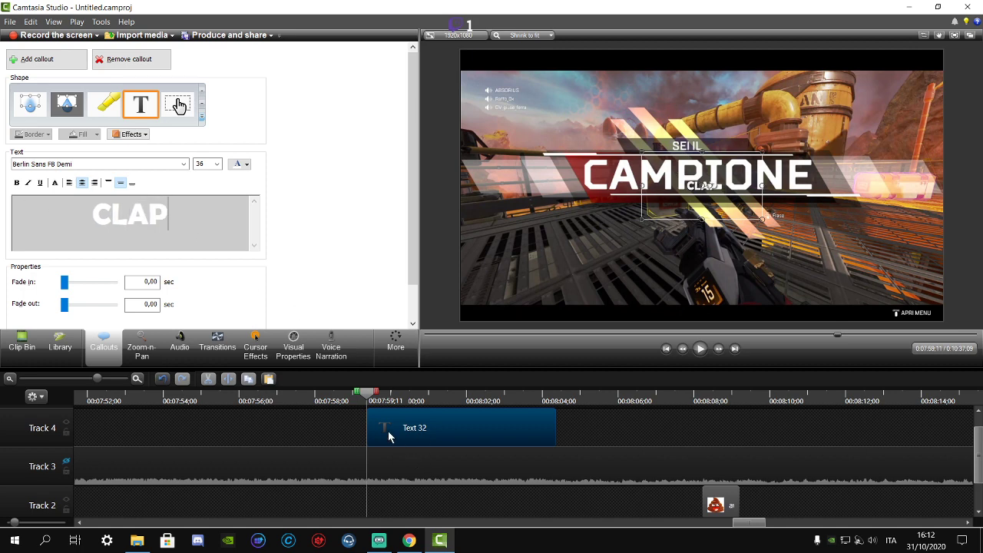
# - Move the CLAP callout to Track 2 and lengthen it to a duration of 6;15, ending before the poop image
pyautogui.moveTo(389, 436); pyautogui.dragTo(378, 462)
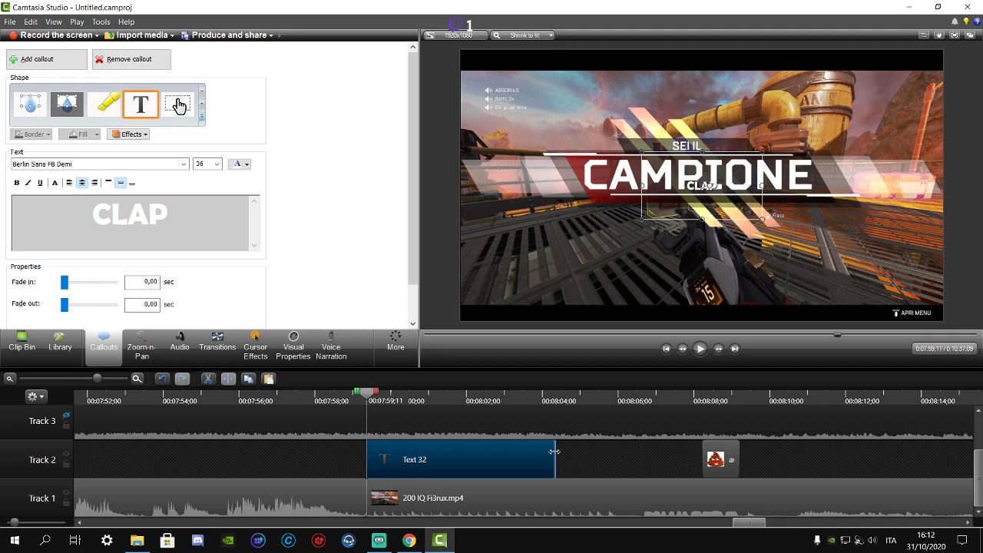
pyautogui.moveTo(554, 452); pyautogui.dragTo(633, 459)
pyautogui.click(600, 401)
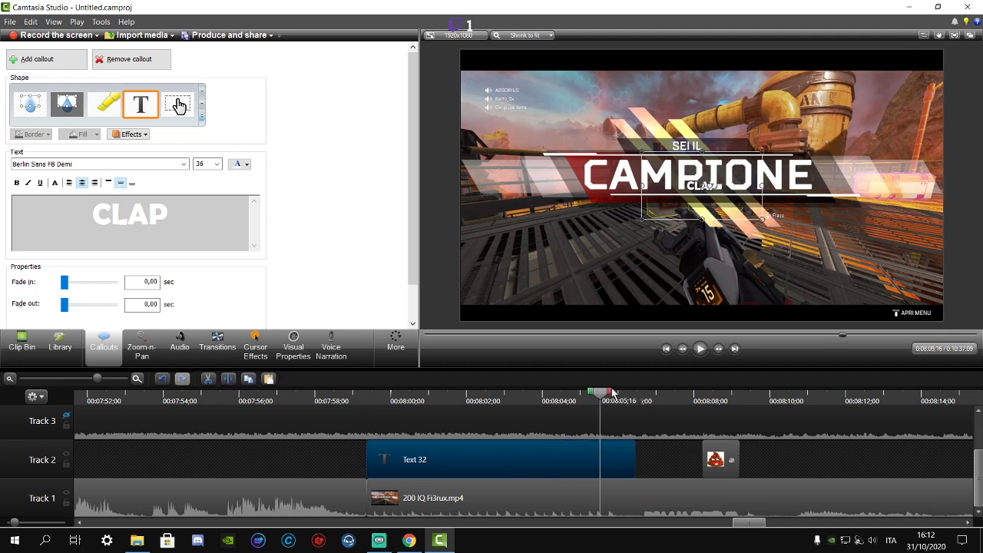
pyautogui.click(700, 349)
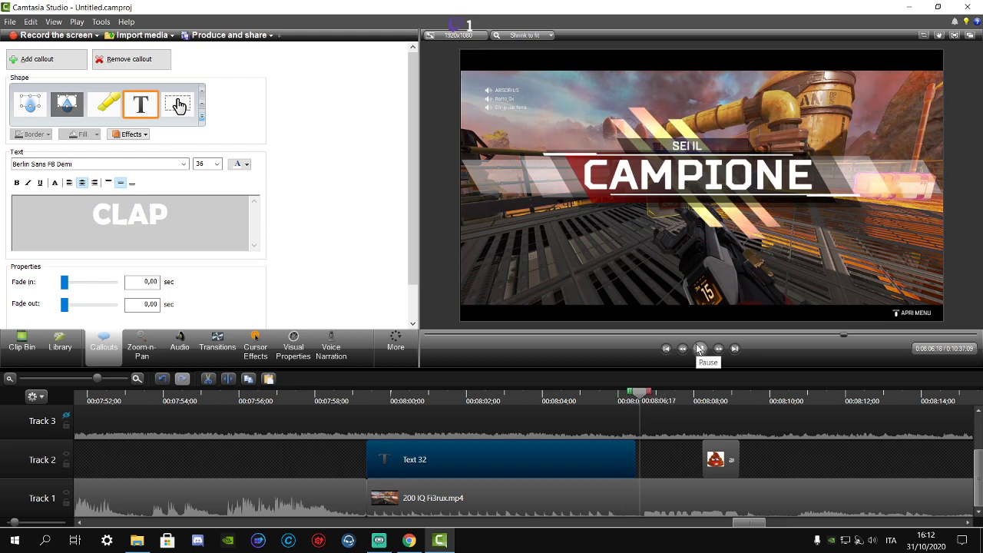
pyautogui.moveTo(635, 463); pyautogui.dragTo(611, 467)
# - Split the CLAP callout at 0:07:59;24, 0:08:00;01 and 0:08:00;09, and save the project
pyautogui.click(385, 398)
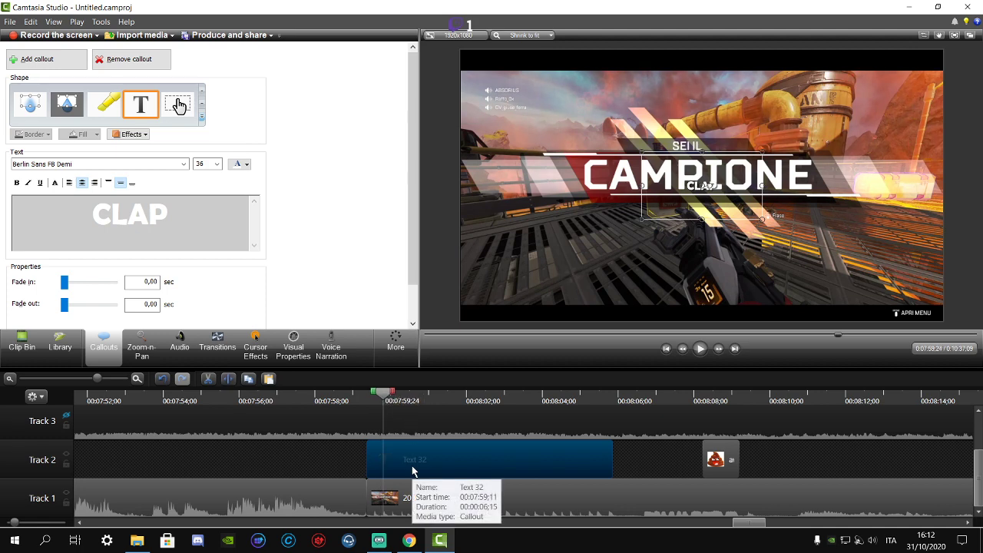
pyautogui.click(233, 379)
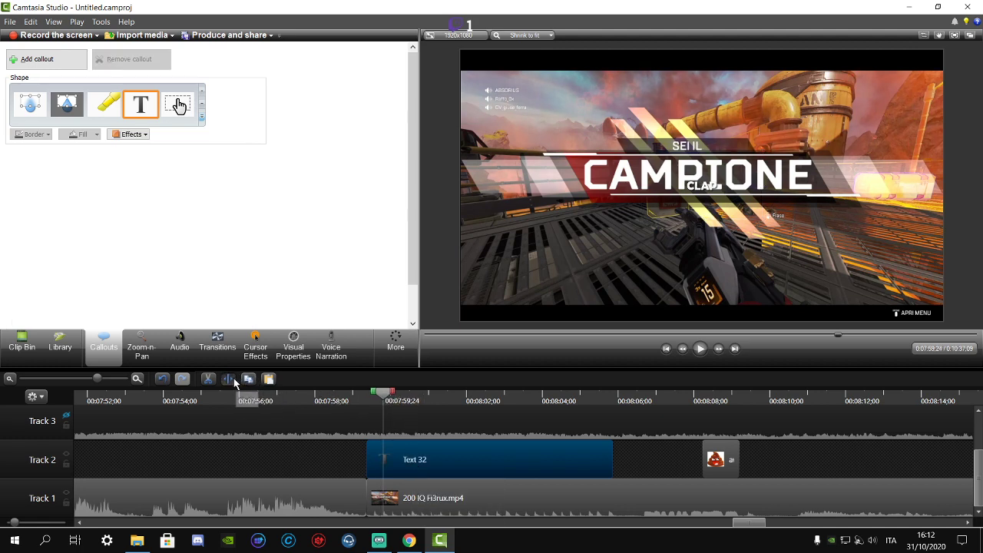
pyautogui.click(395, 400)
pyautogui.click(392, 403)
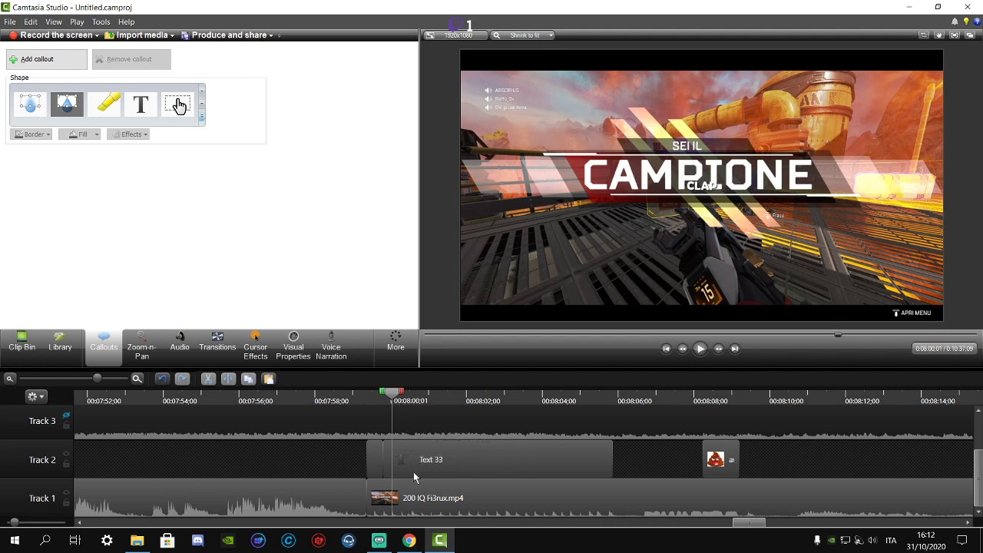
pyautogui.click(414, 471)
pyautogui.click(229, 379)
pyautogui.moveTo(400, 394); pyautogui.dragTo(401, 394)
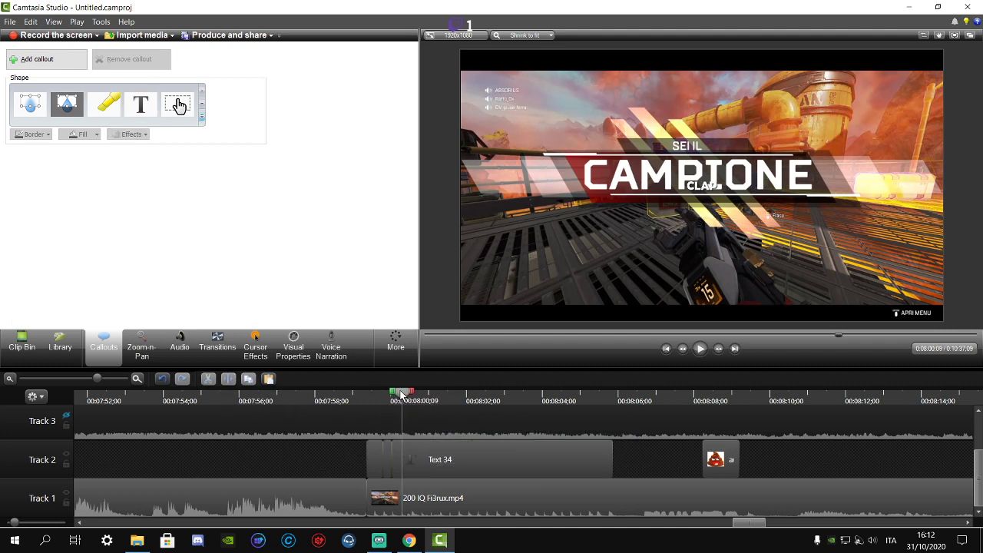
pyautogui.click(412, 474)
pyautogui.click(230, 379)
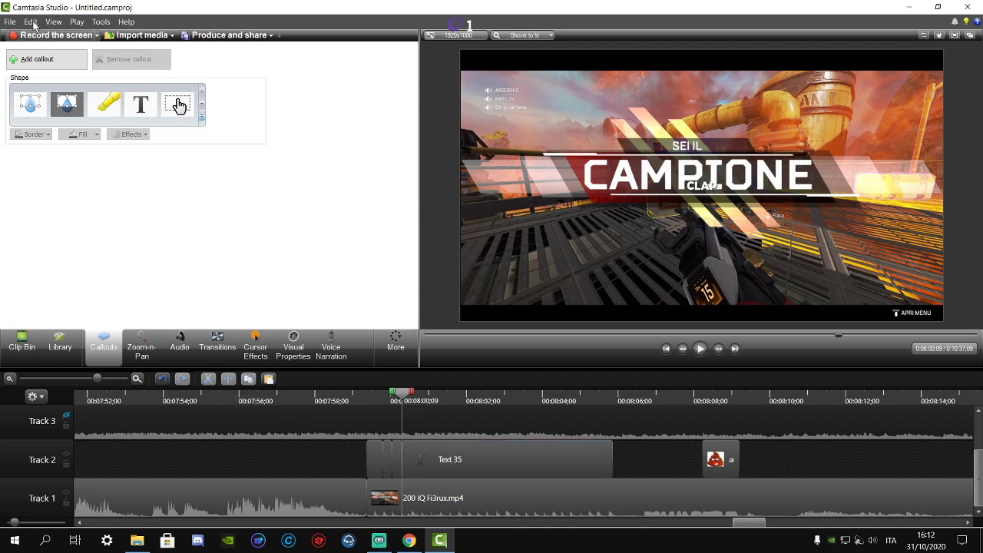
pyautogui.click(10, 22)
pyautogui.click(23, 73)
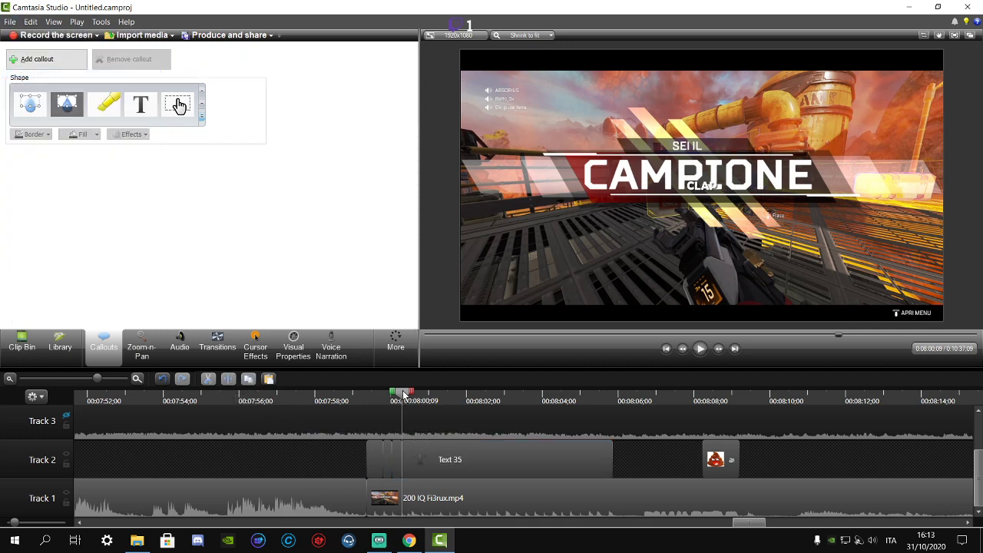
# - Split the remaining CLAP callout at 0:08:00;17, 0:08:00;24, 0:08:01;01 and 0:08:01;09
pyautogui.moveTo(404, 394); pyautogui.dragTo(412, 395)
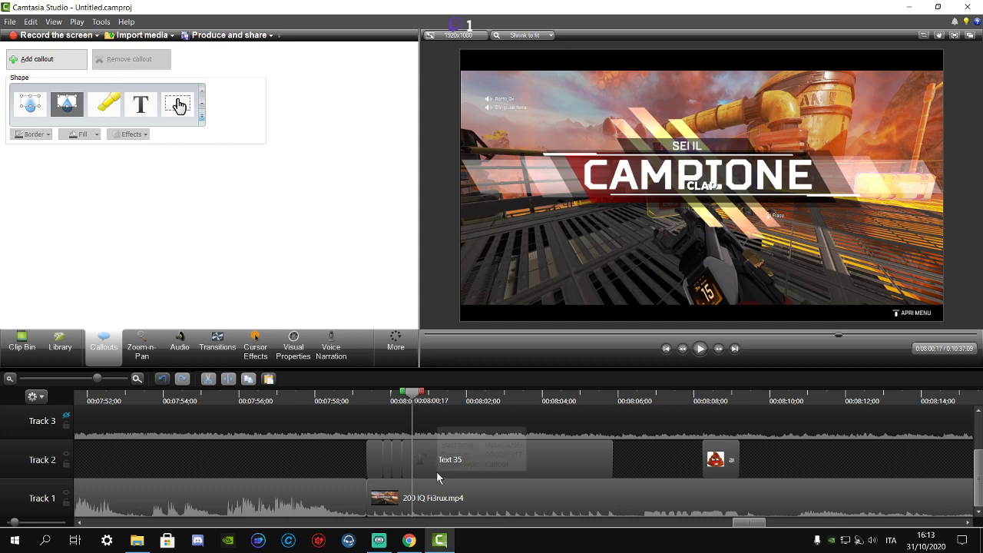
pyautogui.click(437, 471)
pyautogui.click(228, 378)
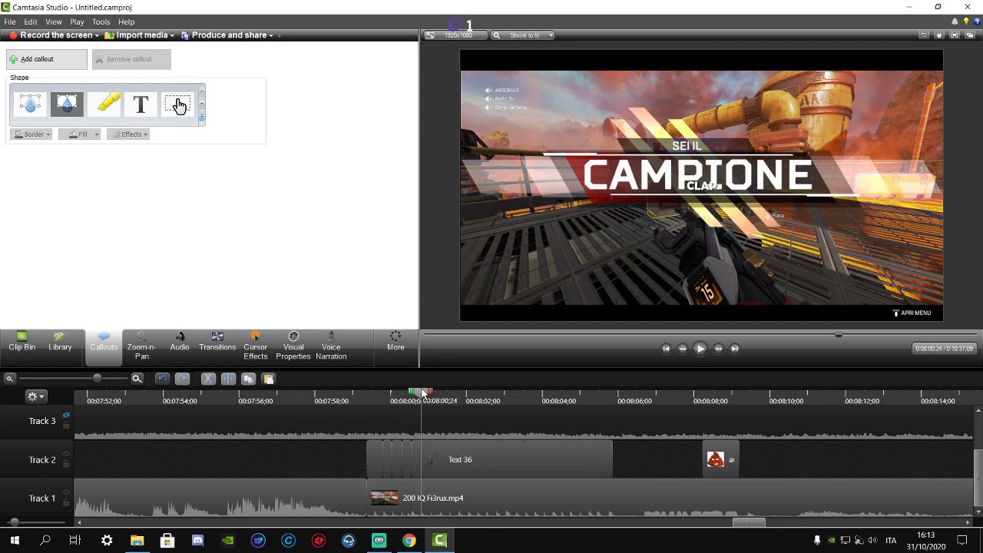
pyautogui.click(461, 460)
pyautogui.click(227, 379)
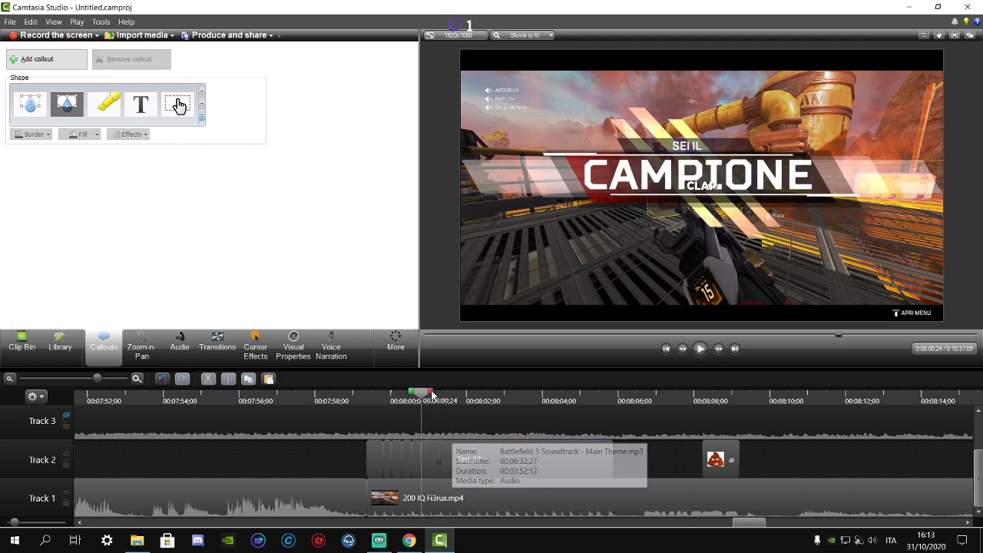
pyautogui.click(432, 395)
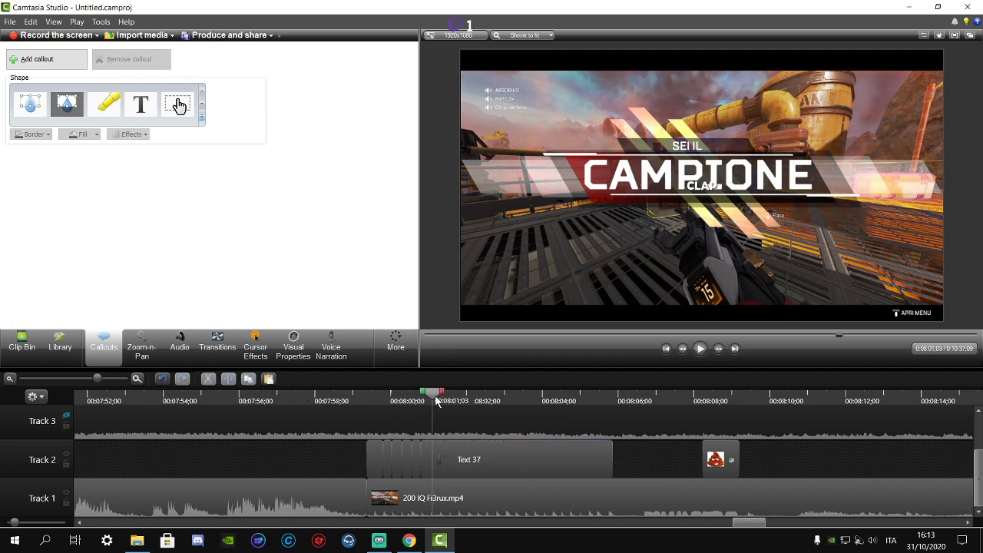
pyautogui.click(455, 455)
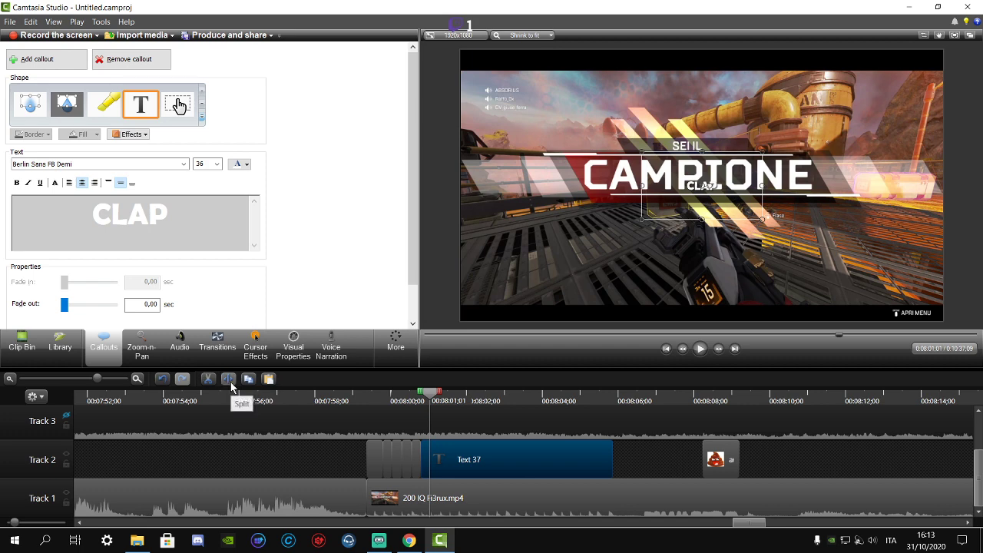
pyautogui.click(229, 380)
pyautogui.moveTo(434, 393); pyautogui.dragTo(439, 396)
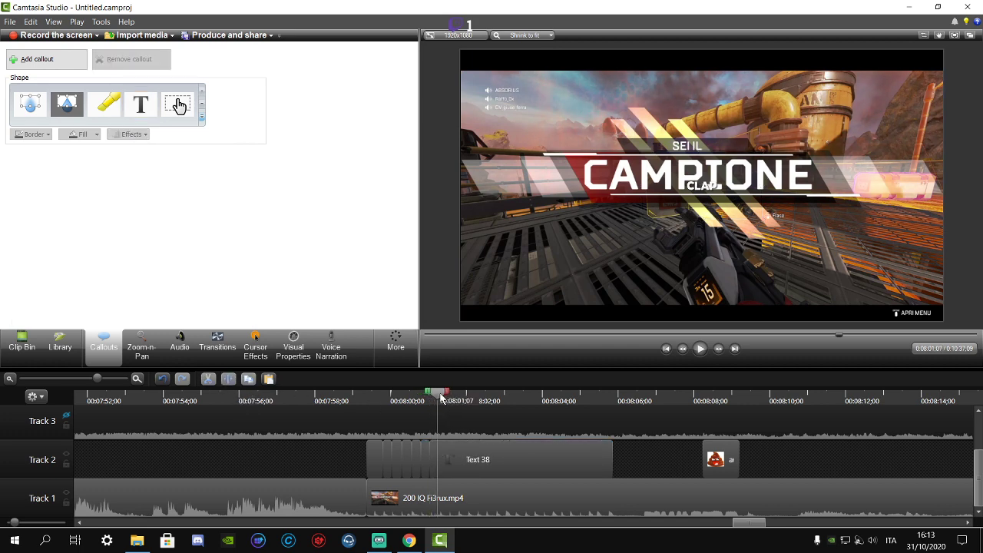
pyautogui.click(450, 456)
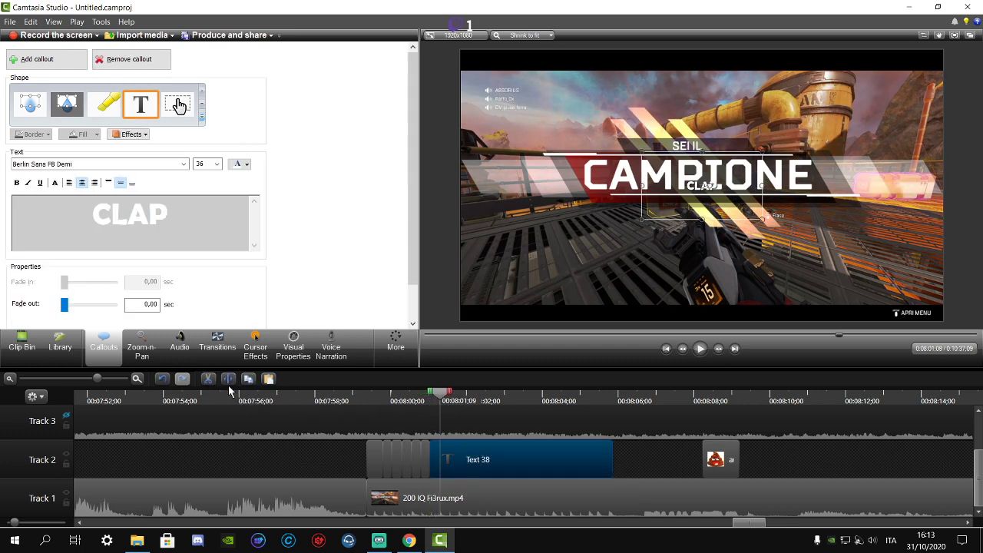
pyautogui.click(229, 379)
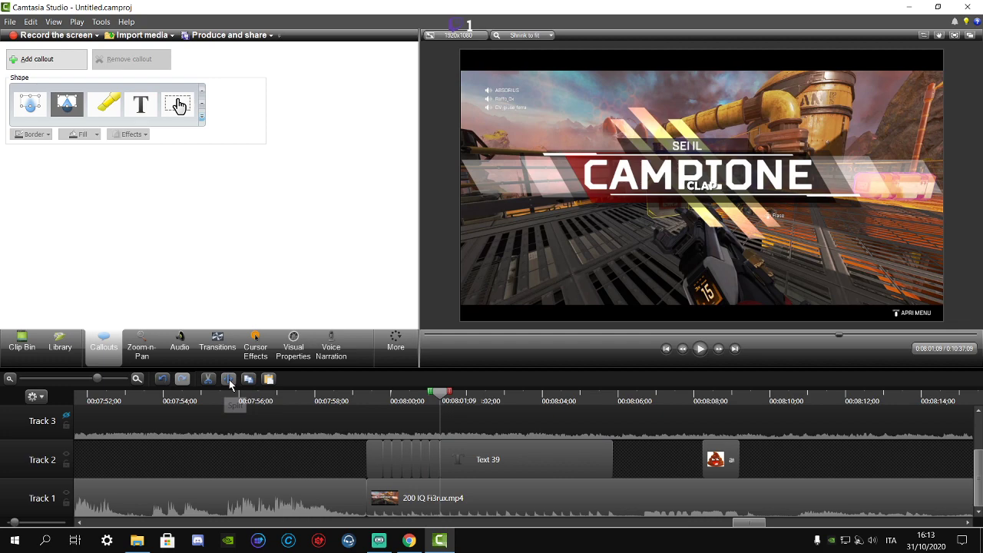
# - Switch to Chrome, start Jaezin's Sonic Boom (Guile Theme) video from the Preferiti playlist on YouTube, and return to Camtasia Studio
pyautogui.click(410, 541)
pyautogui.click(72, 10)
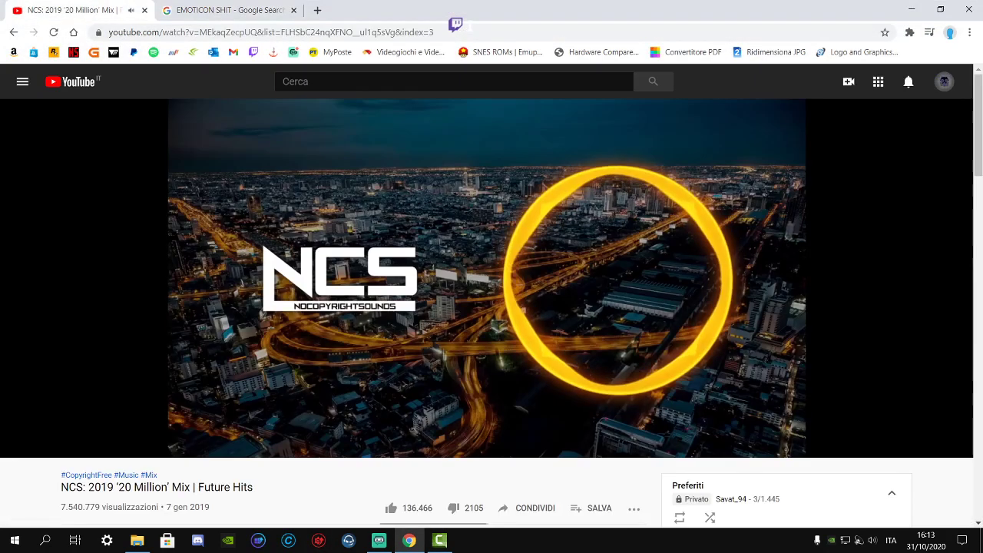
pyautogui.scroll(-2, 691, 423)
pyautogui.scroll(-3, 701, 417)
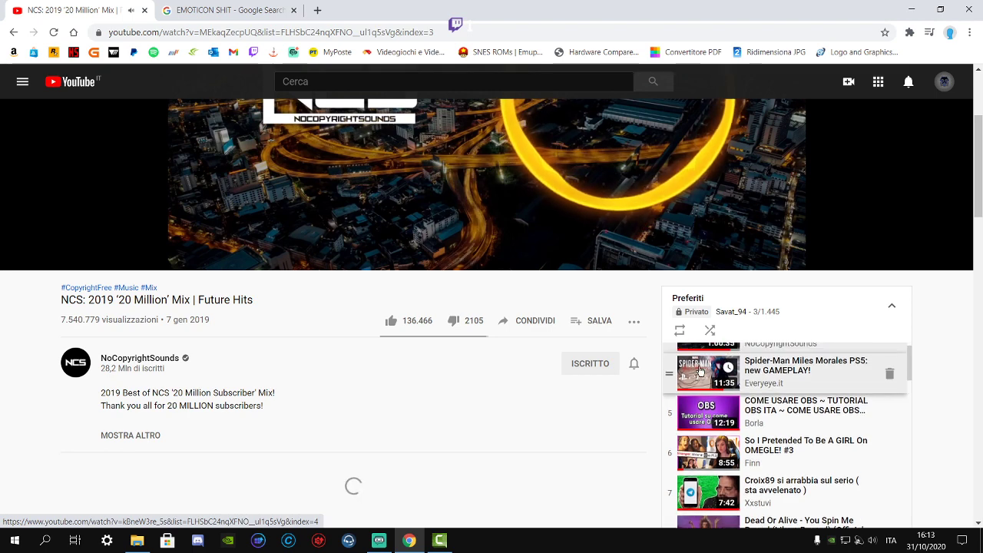
pyautogui.scroll(2, 699, 369)
pyautogui.click(698, 356)
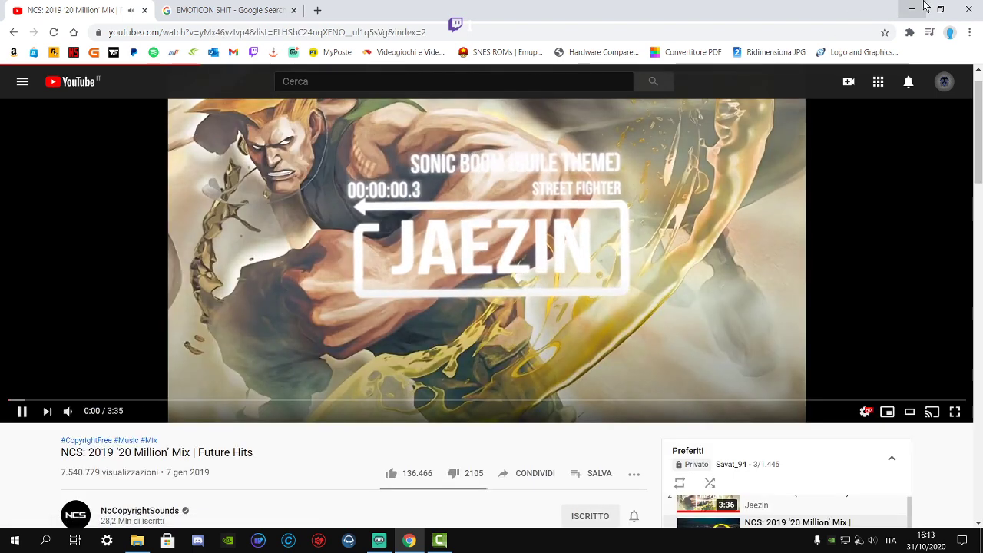
pyautogui.click(926, 6)
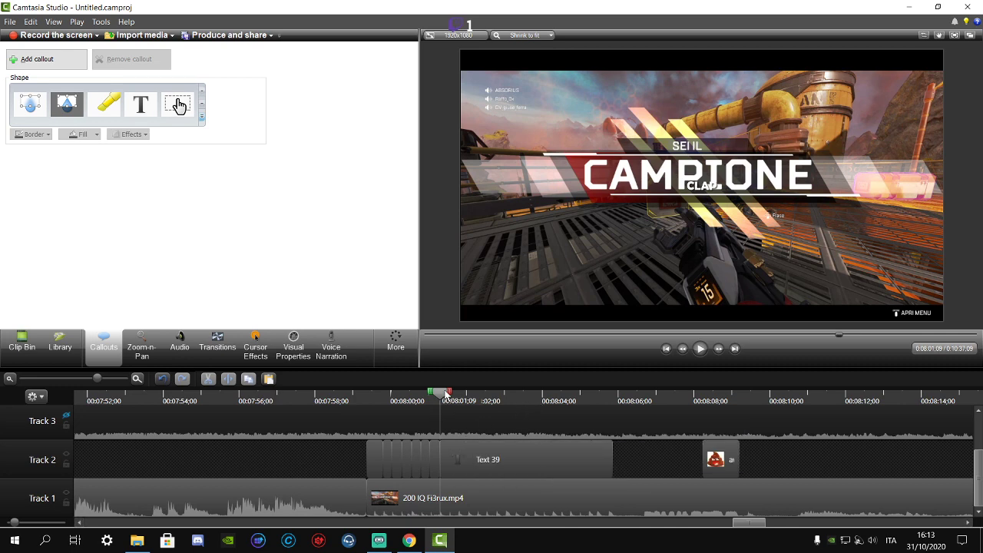
# - Split the remaining CLAP callout on Track 2 at 0:08:01;16 and 0:08:01;24
pyautogui.moveTo(452, 394); pyautogui.dragTo(458, 395)
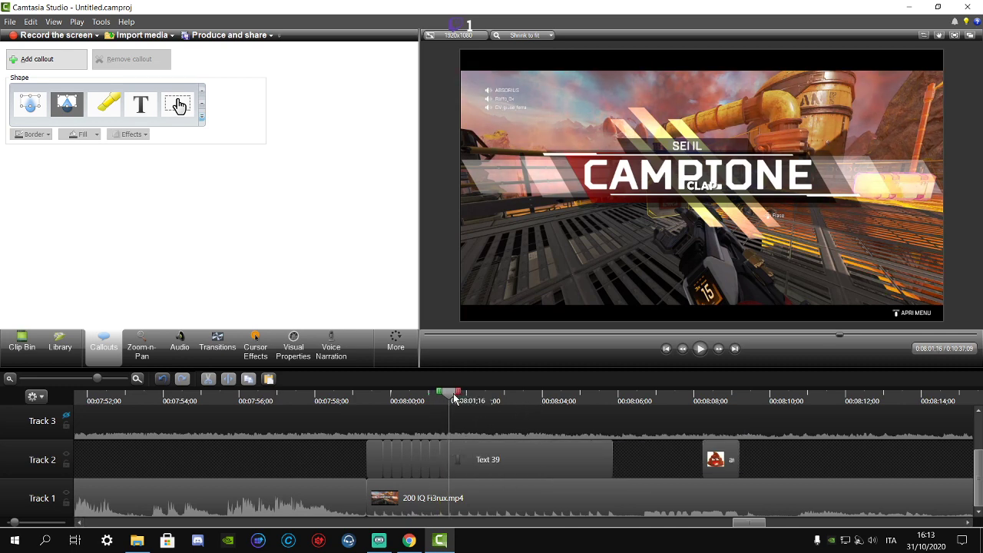
pyautogui.click(456, 458)
pyautogui.click(437, 381)
pyautogui.moveTo(458, 399); pyautogui.dragTo(463, 397)
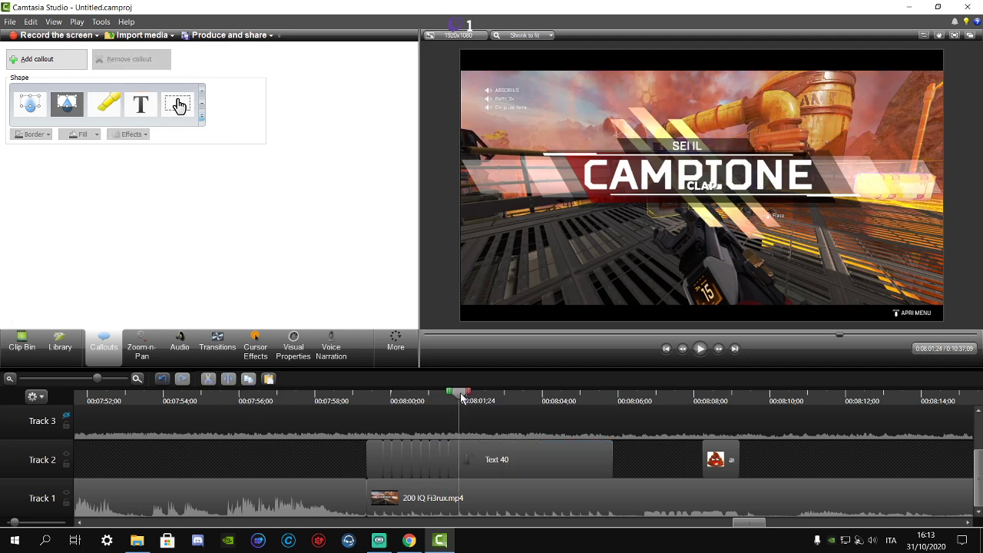
pyautogui.click(471, 445)
pyautogui.click(228, 379)
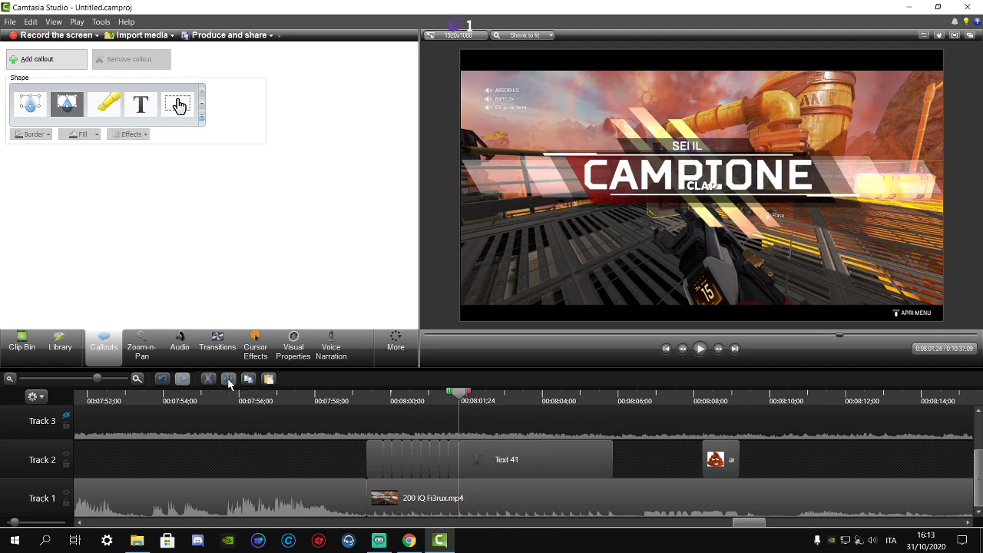
# - Split the remaining CLAP callout on Track 2 at 0:08:02;02 and 0:08:02;08
pyautogui.click(472, 400)
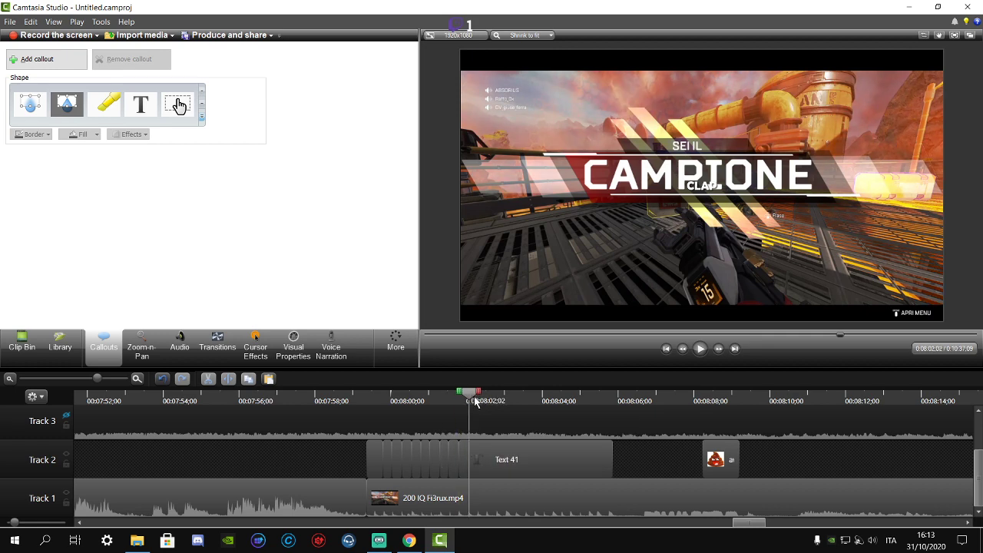
pyautogui.click(505, 468)
pyautogui.click(228, 380)
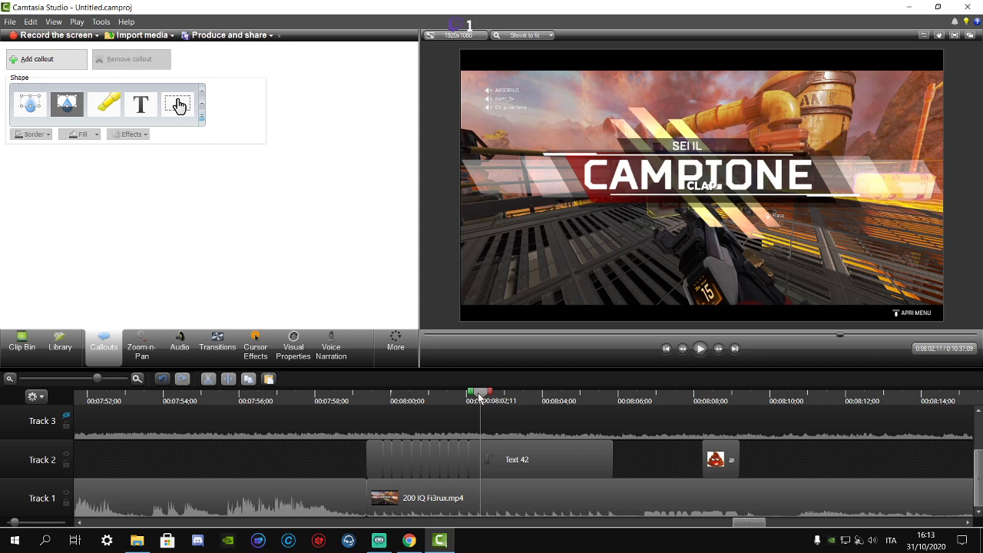
pyautogui.moveTo(480, 397); pyautogui.dragTo(475, 403)
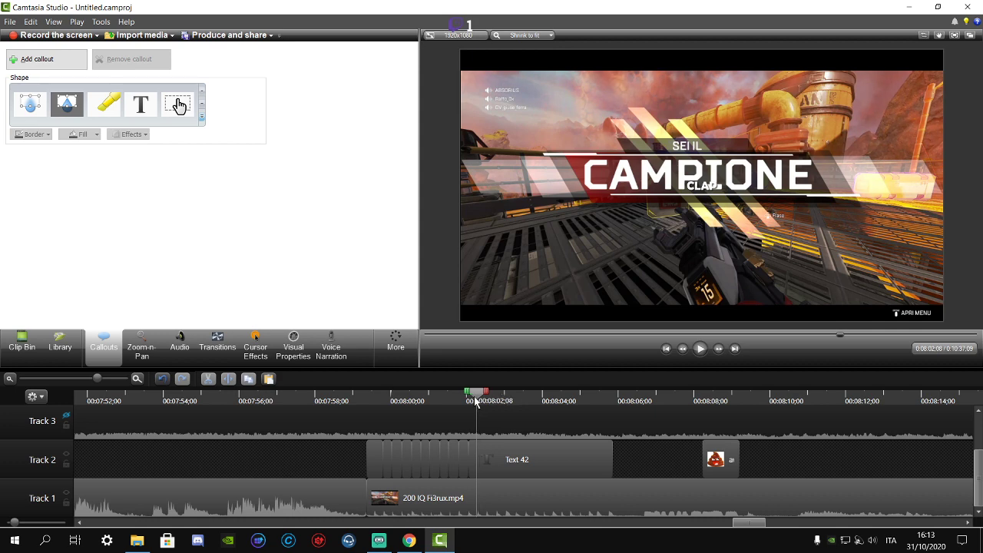
pyautogui.click(486, 450)
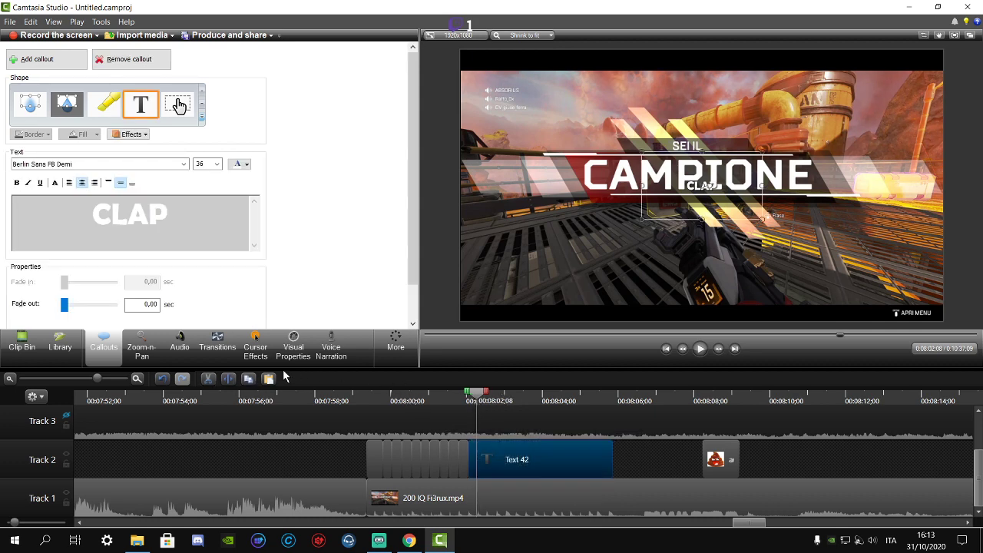
pyautogui.click(228, 379)
# - Split the remaining CLAP callout on Track 2 at 0:08:02;16 and 0:08:02;23
pyautogui.moveTo(475, 393); pyautogui.dragTo(487, 400)
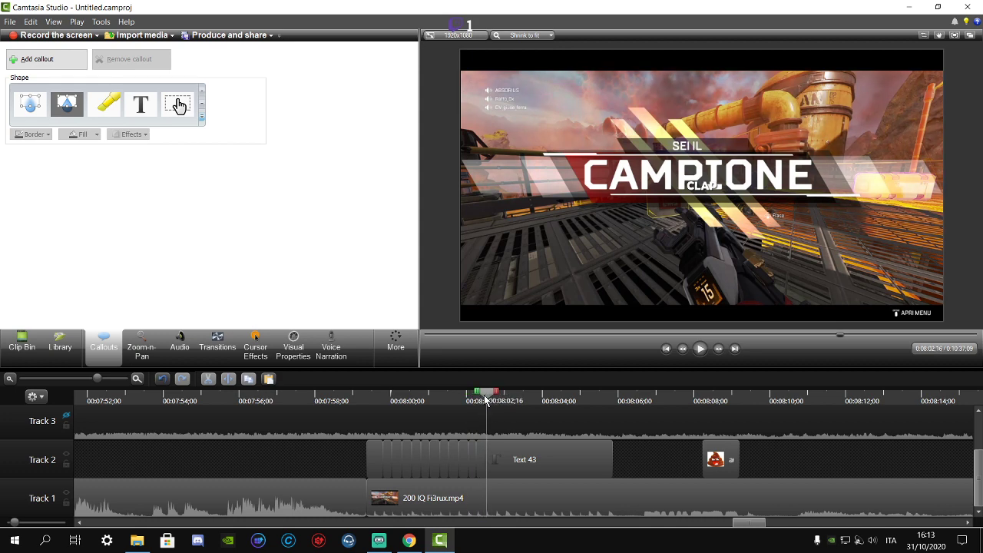
pyautogui.click(498, 448)
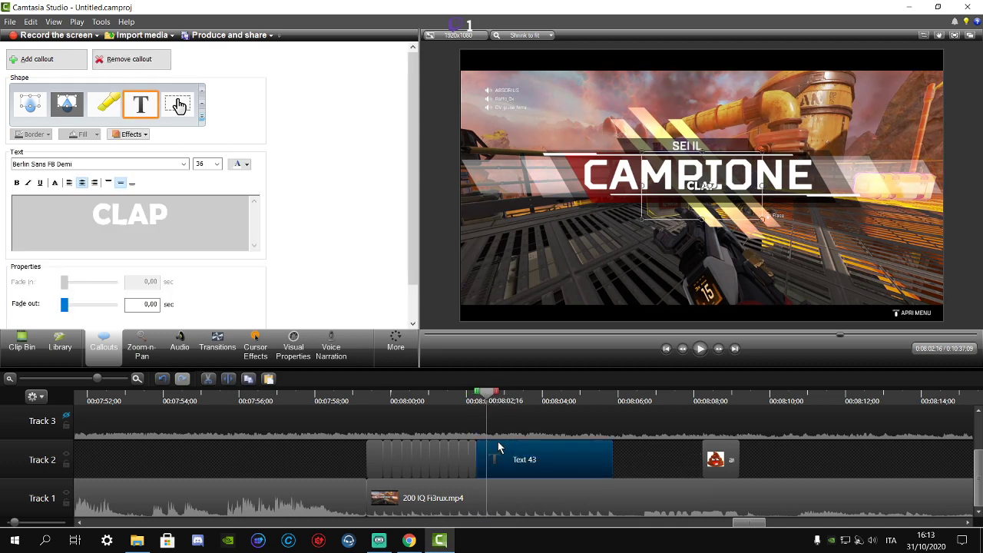
pyautogui.click(235, 378)
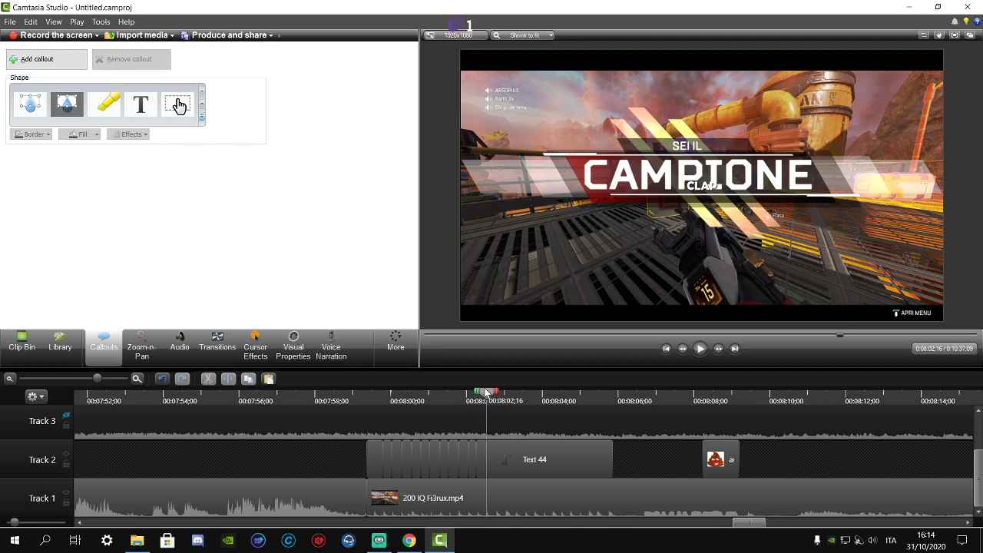
pyautogui.moveTo(487, 393); pyautogui.dragTo(497, 393)
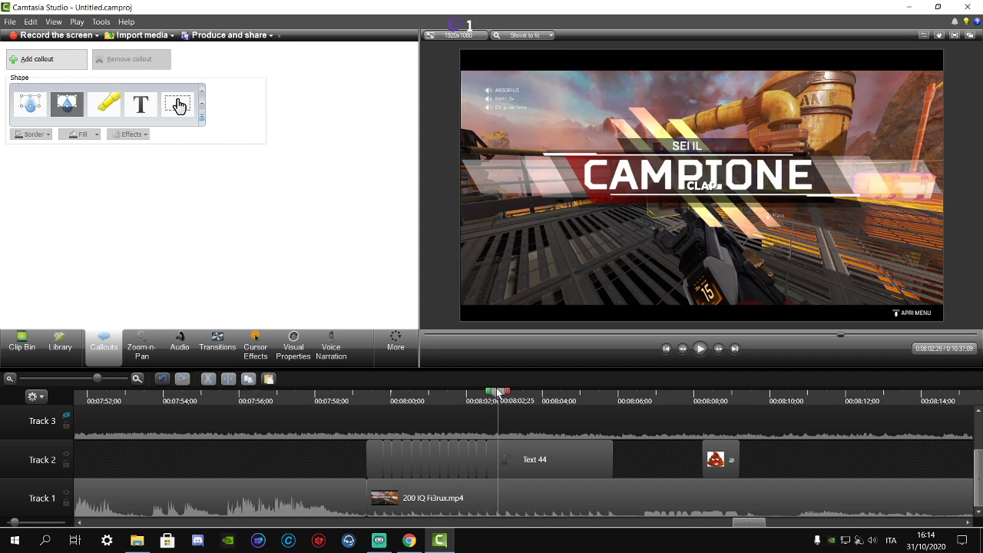
pyautogui.click(500, 466)
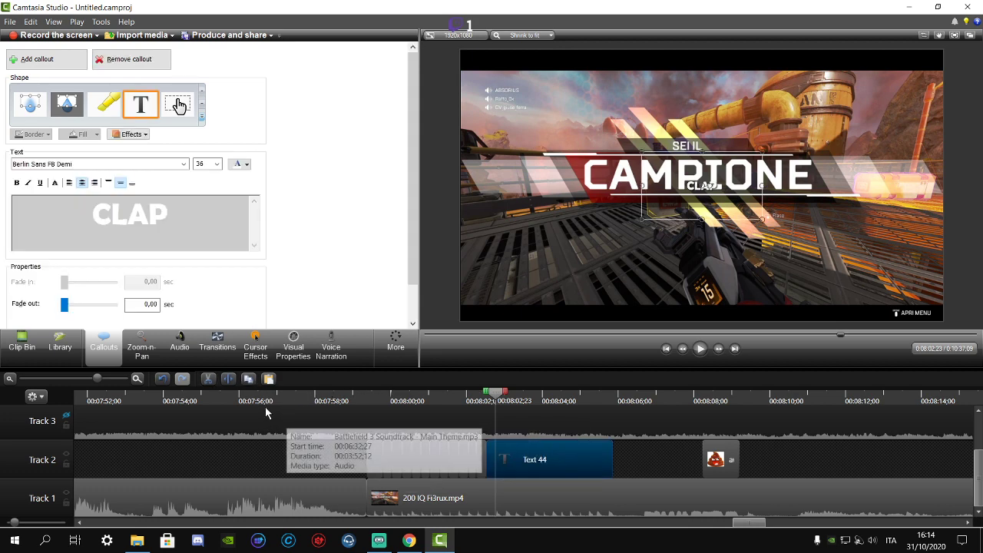
pyautogui.click(228, 378)
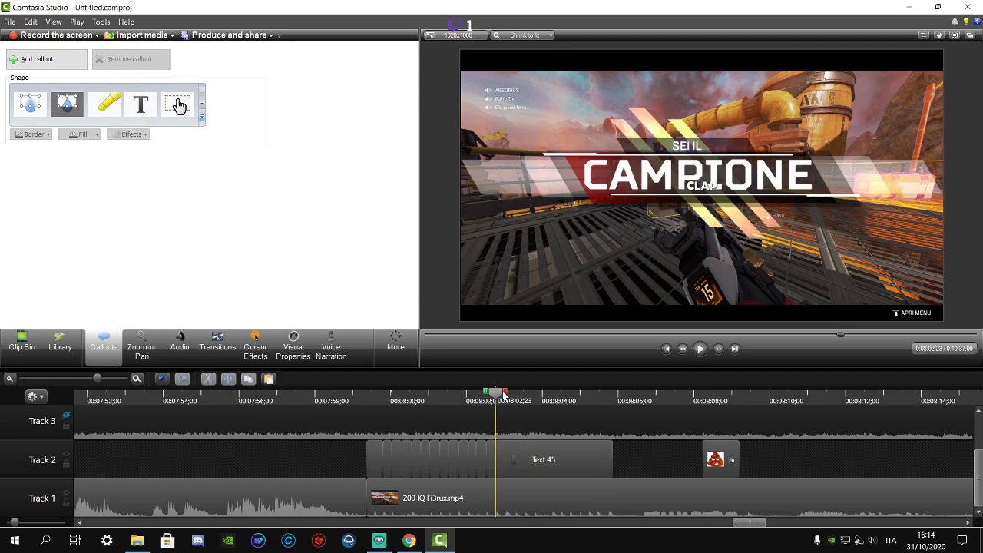
# - Split the remaining CLAP callout on Track 2 at 0:08:03;01 and 0:08:03;08
pyautogui.moveTo(503, 394); pyautogui.dragTo(507, 397)
pyautogui.click(521, 449)
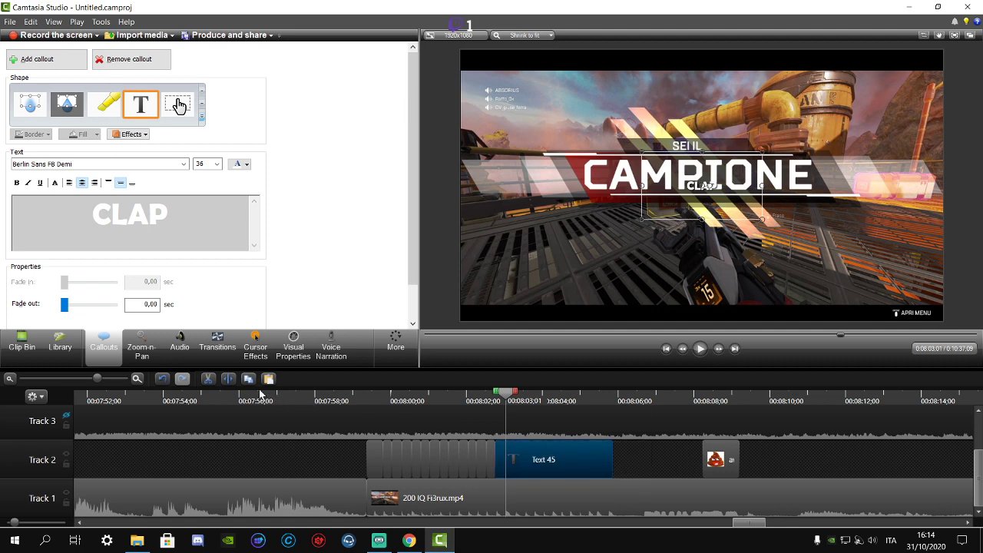
pyautogui.click(229, 381)
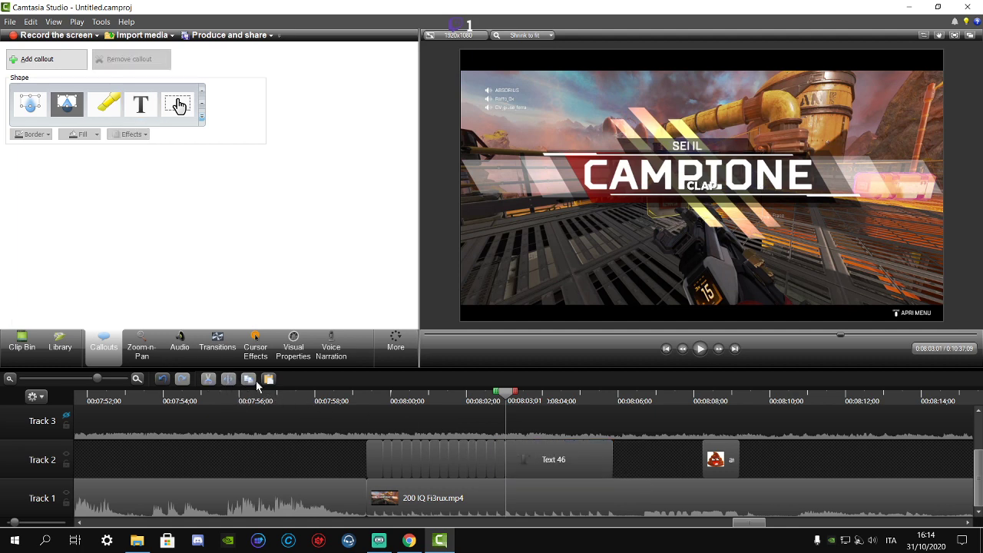
pyautogui.click(515, 395)
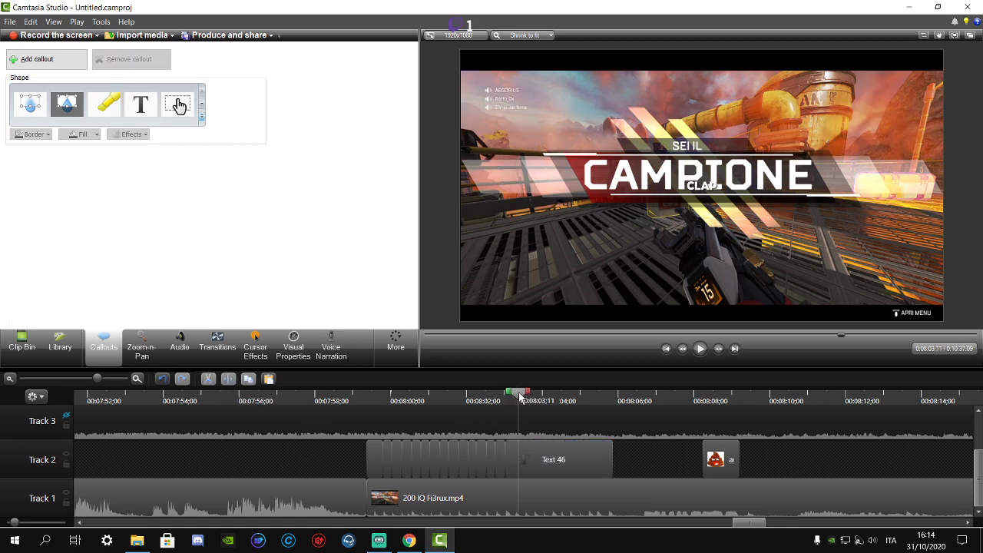
pyautogui.click(530, 461)
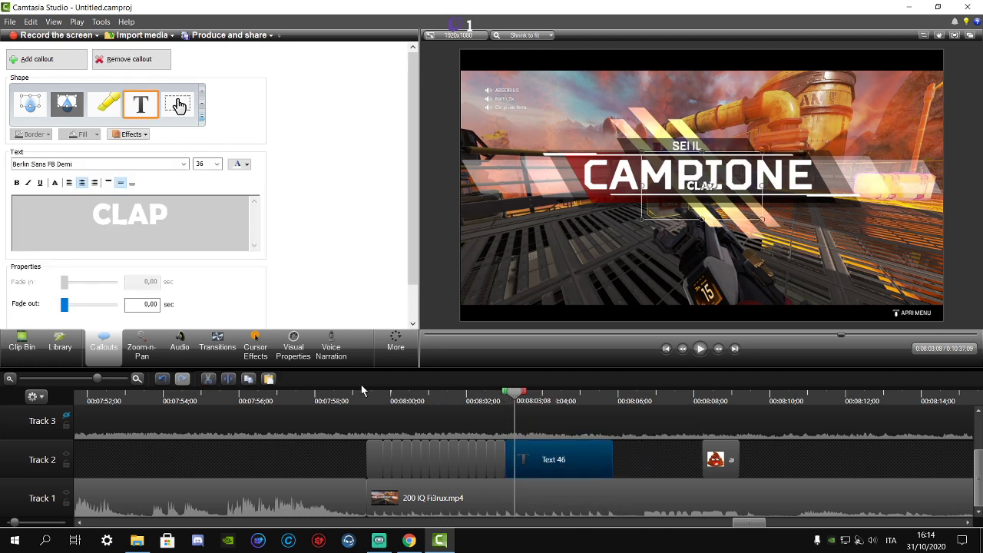
pyautogui.click(228, 380)
# - Move the last CLAP piece to the video frame's lower-left corner and the 0:08:03;01 piece to its upper right, over the yellow pipe
pyautogui.moveTo(711, 186); pyautogui.dragTo(531, 269)
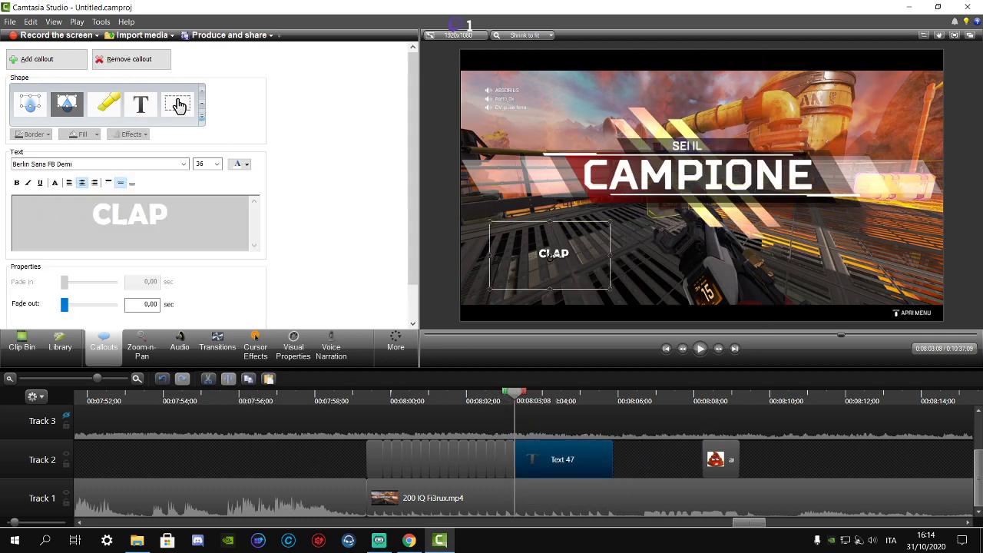
pyautogui.click(505, 397)
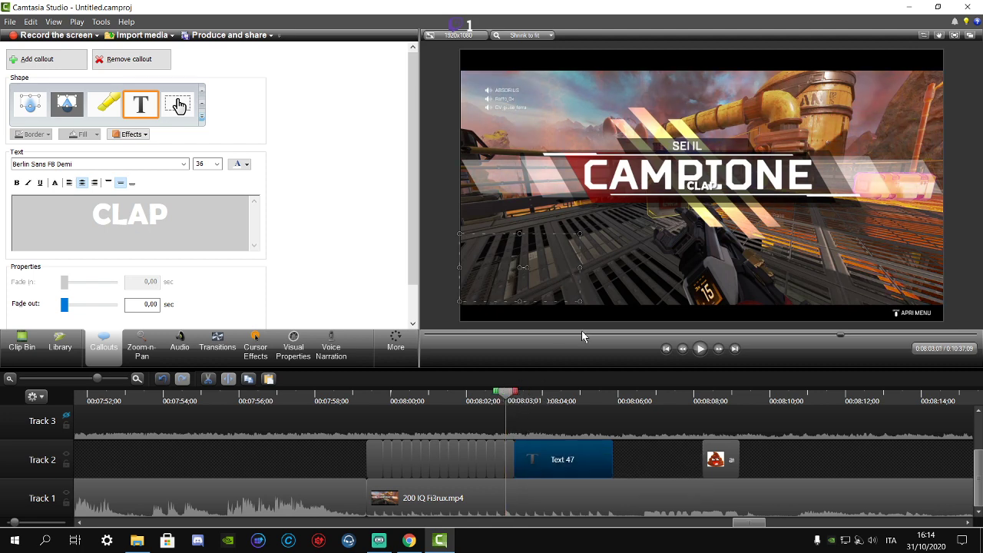
pyautogui.moveTo(691, 185); pyautogui.dragTo(782, 104)
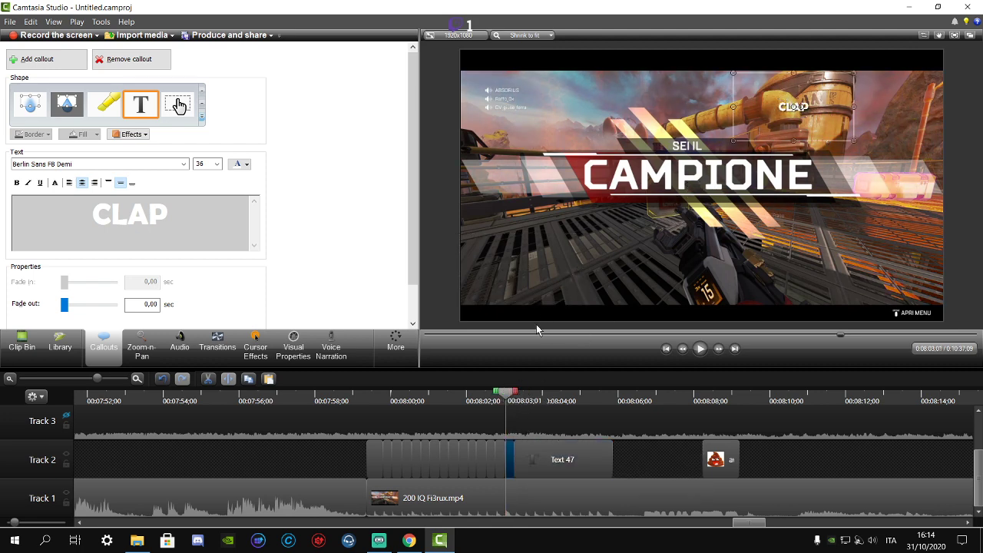
# - Move the CLAP piece at 0:08:02;23 to the video frame's top centre and the 0:08:02;16 piece to its lower centre
pyautogui.click(496, 397)
pyautogui.moveTo(692, 196)
pyautogui.mouseDown()
pyautogui.moveTo(627, 121)
pyautogui.moveTo(695, 102)
pyautogui.mouseUp()
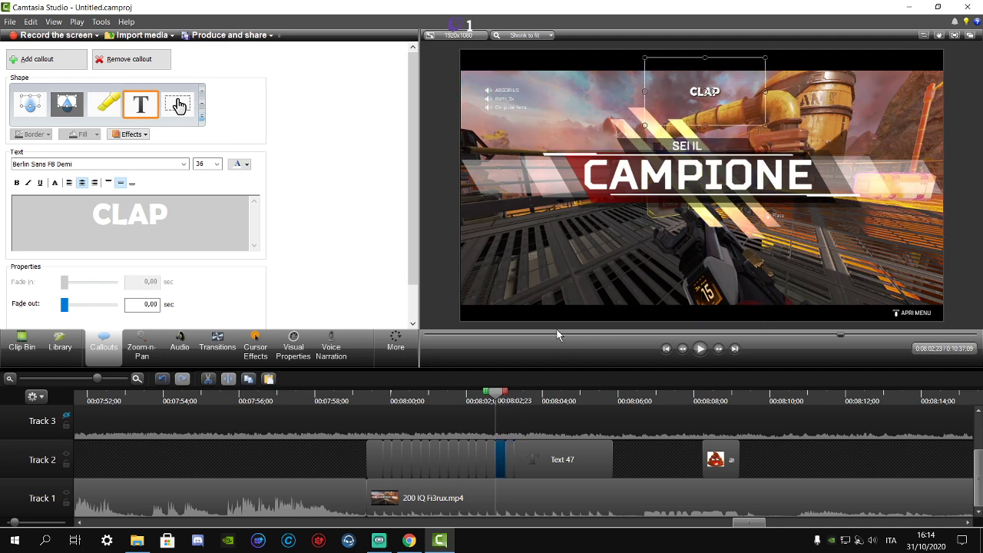
pyautogui.click(488, 397)
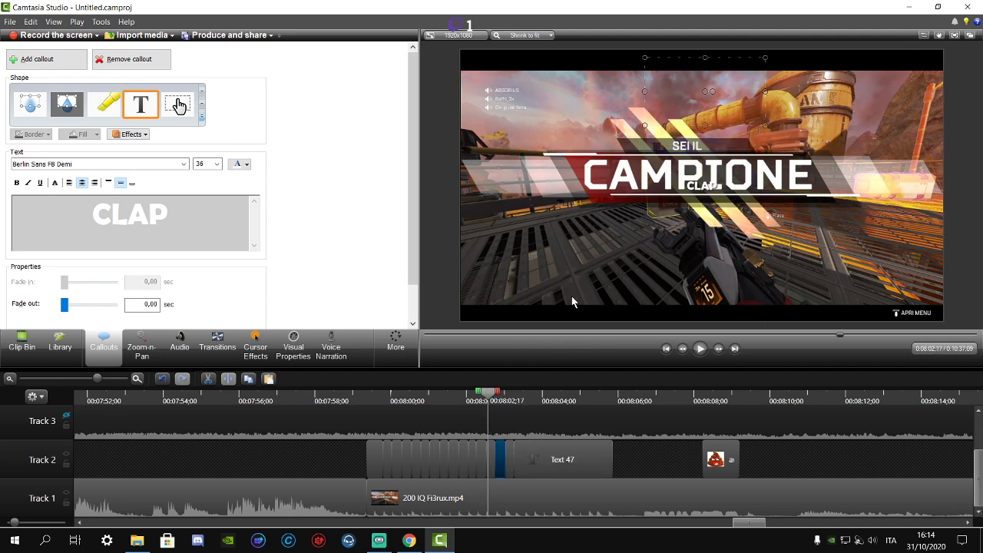
pyautogui.click(487, 397)
pyautogui.moveTo(699, 229); pyautogui.dragTo(694, 283)
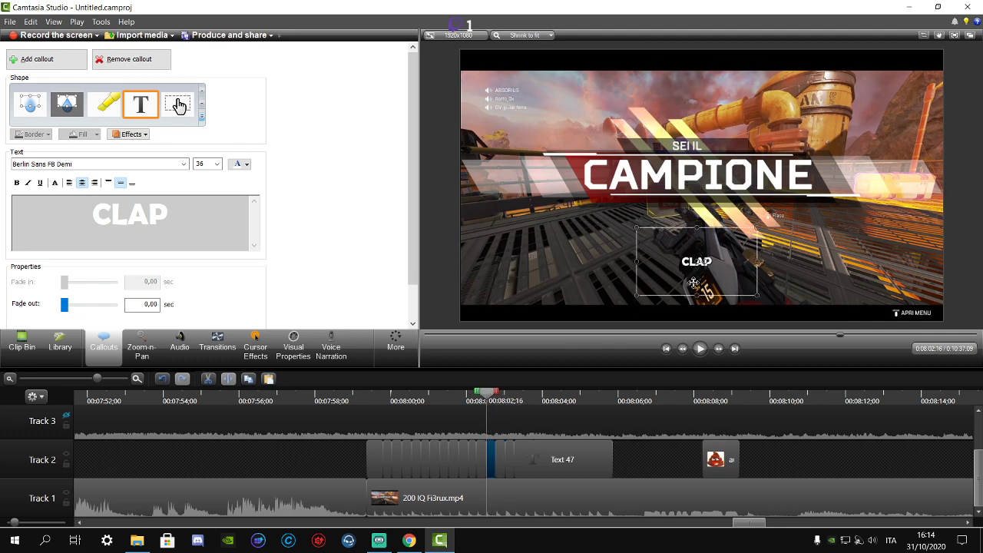
# - Move the 0:08:02;08 CLAP piece below the CAMPIONE banner's left end and the 0:08:02;02 piece below the banner's centre
pyautogui.click(481, 401)
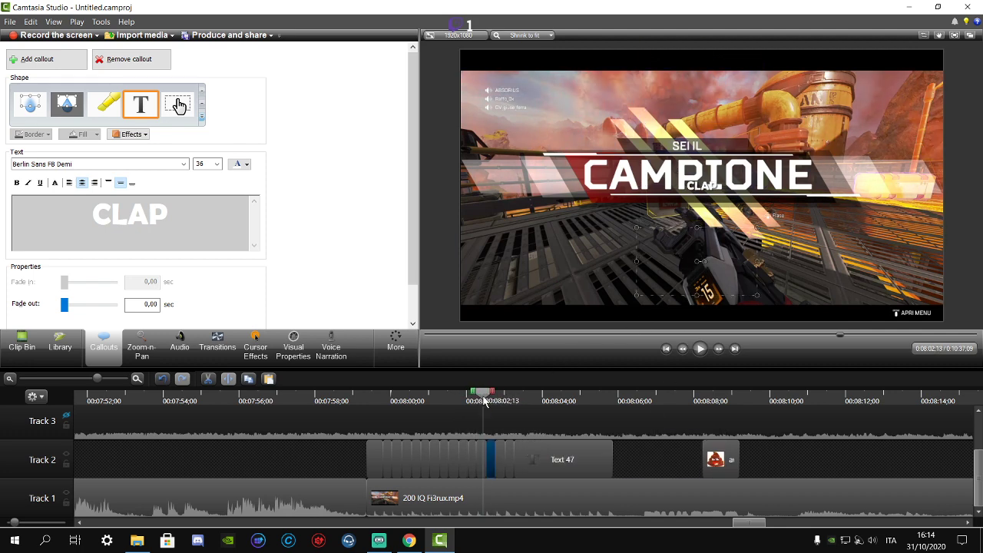
pyautogui.moveTo(482, 403); pyautogui.dragTo(477, 401)
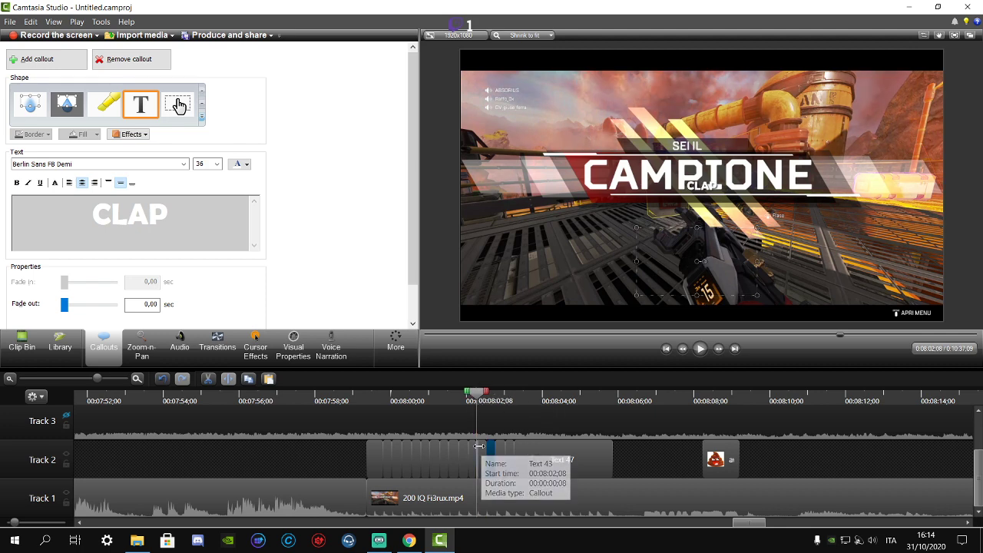
pyautogui.moveTo(680, 208); pyautogui.dragTo(529, 216)
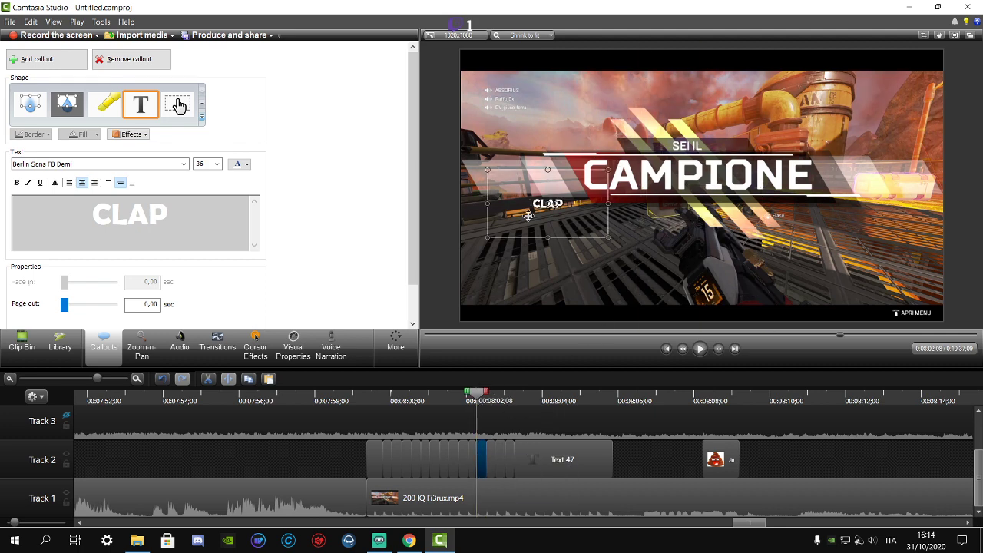
pyautogui.click(468, 400)
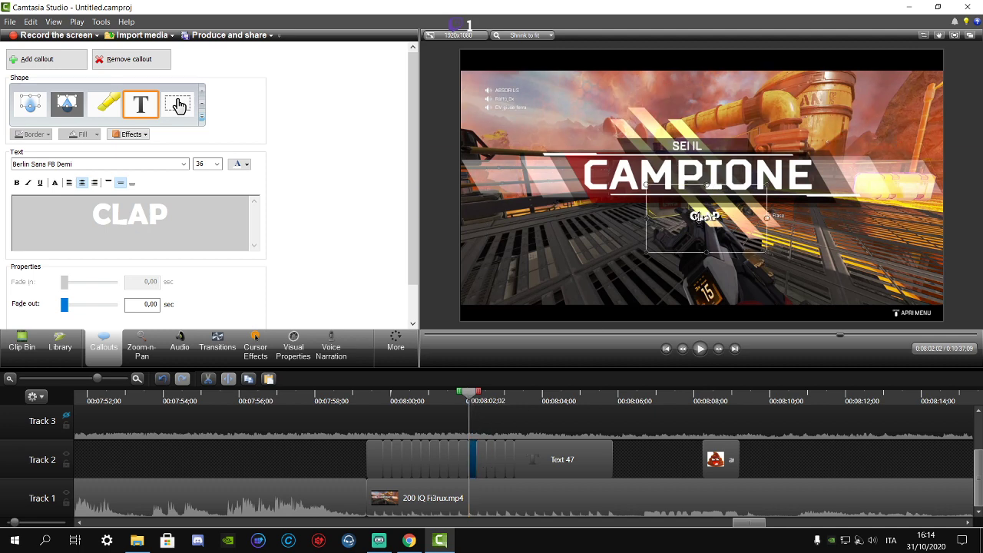
pyautogui.moveTo(541, 198); pyautogui.dragTo(701, 228)
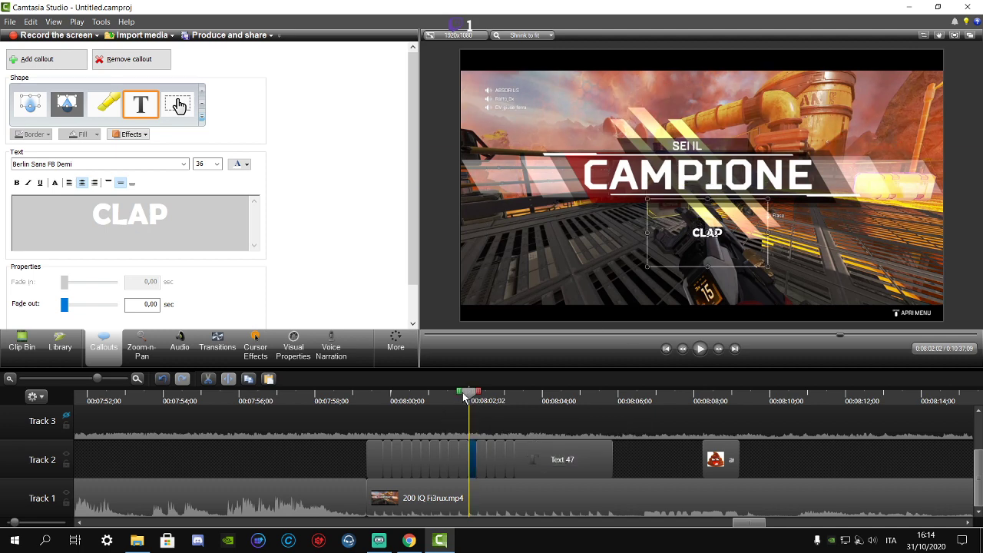
# - Move the CLAP piece at 0:08:01;24 just above SEI IL and the 0:08:01;16 piece to the video frame's lower-right corner
pyautogui.moveTo(466, 397); pyautogui.dragTo(458, 397)
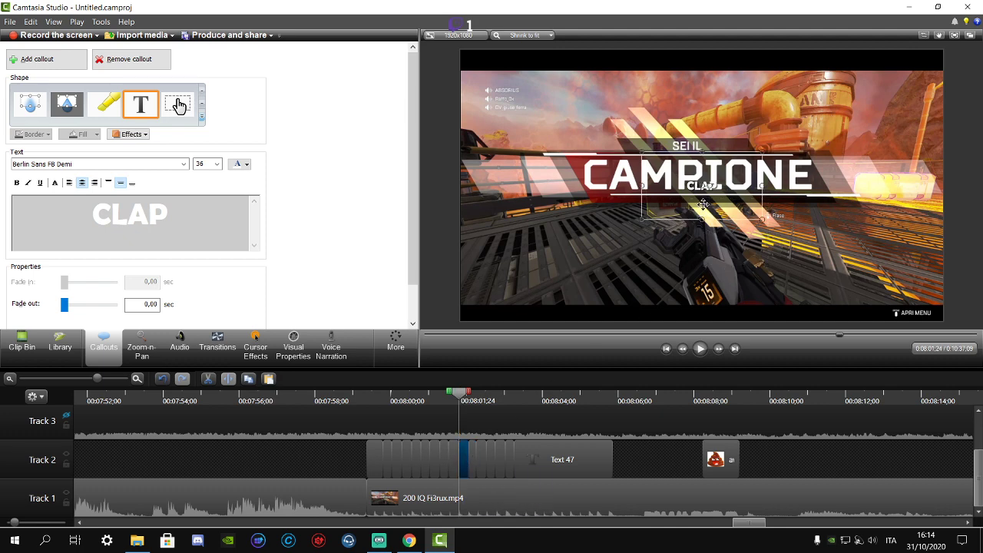
pyautogui.moveTo(704, 203); pyautogui.dragTo(709, 130)
pyautogui.click(450, 400)
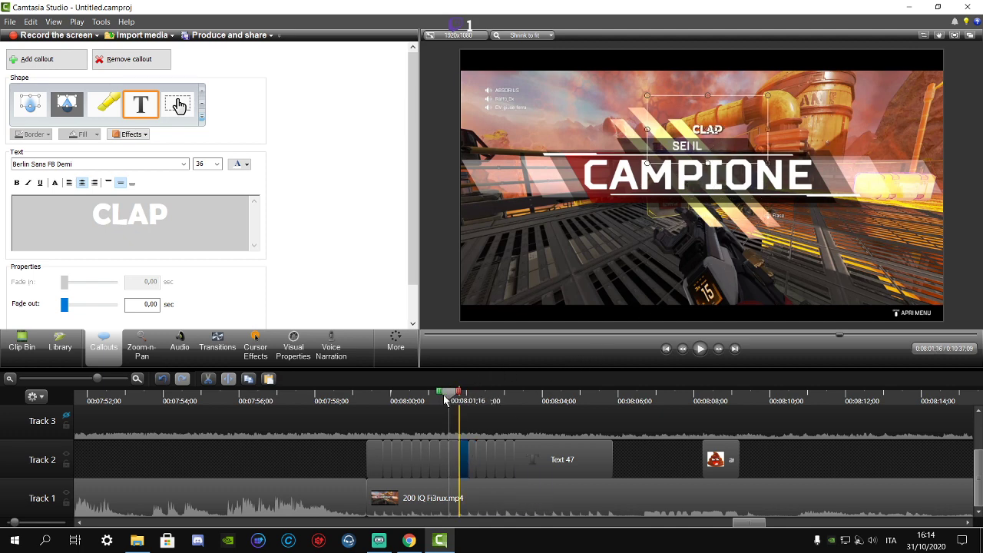
pyautogui.moveTo(670, 192); pyautogui.dragTo(872, 296)
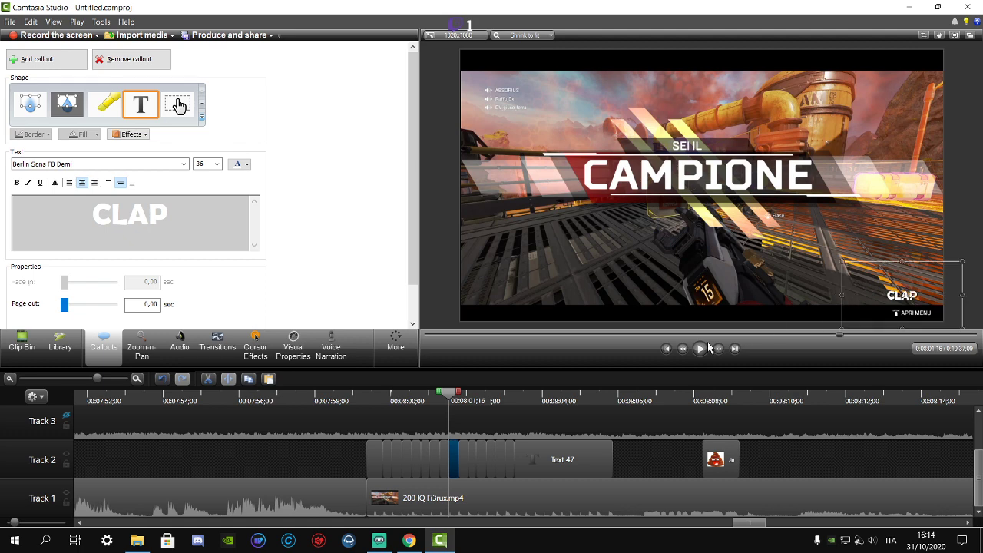
# - Select the CLAP piece at 0:08:01;09, and move the 0:08:01;01 piece to the video frame's upper-left corner
pyautogui.click(432, 401)
pyautogui.moveTo(433, 401)
pyautogui.mouseDown()
pyautogui.moveTo(446, 394)
pyautogui.moveTo(440, 399)
pyautogui.mouseUp()
pyautogui.moveTo(459, 446); pyautogui.dragTo(443, 445)
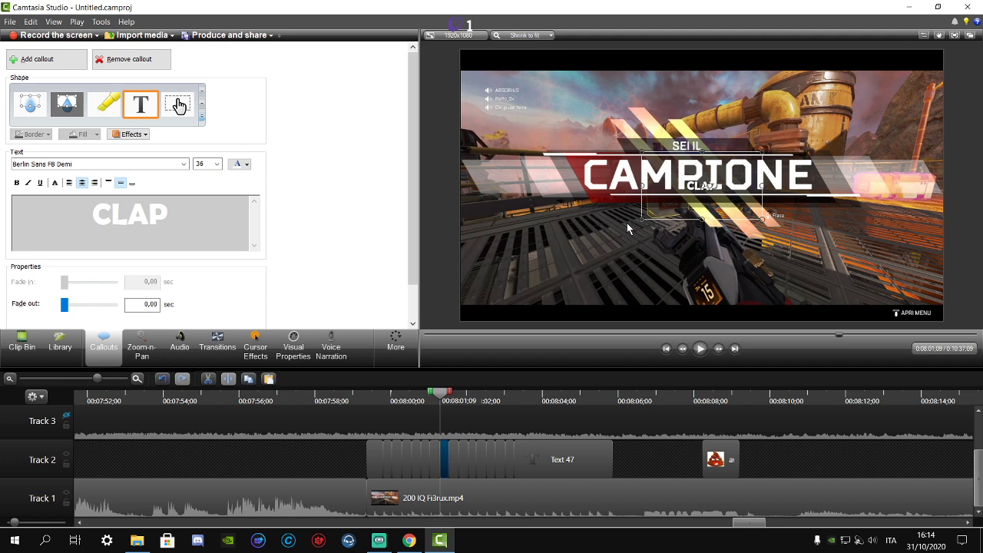
pyautogui.click(423, 394)
pyautogui.moveTo(424, 395); pyautogui.dragTo(430, 395)
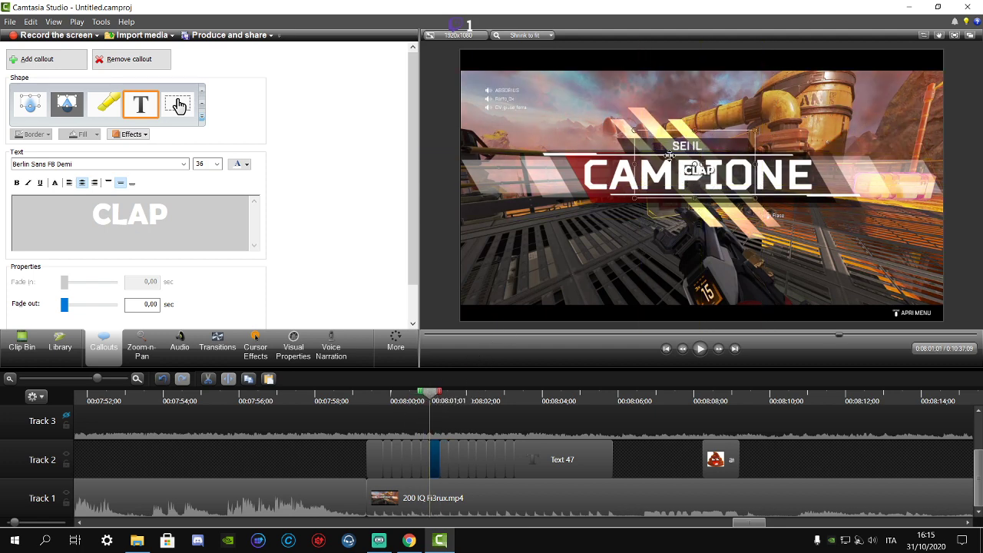
pyautogui.moveTo(670, 156); pyautogui.dragTo(480, 89)
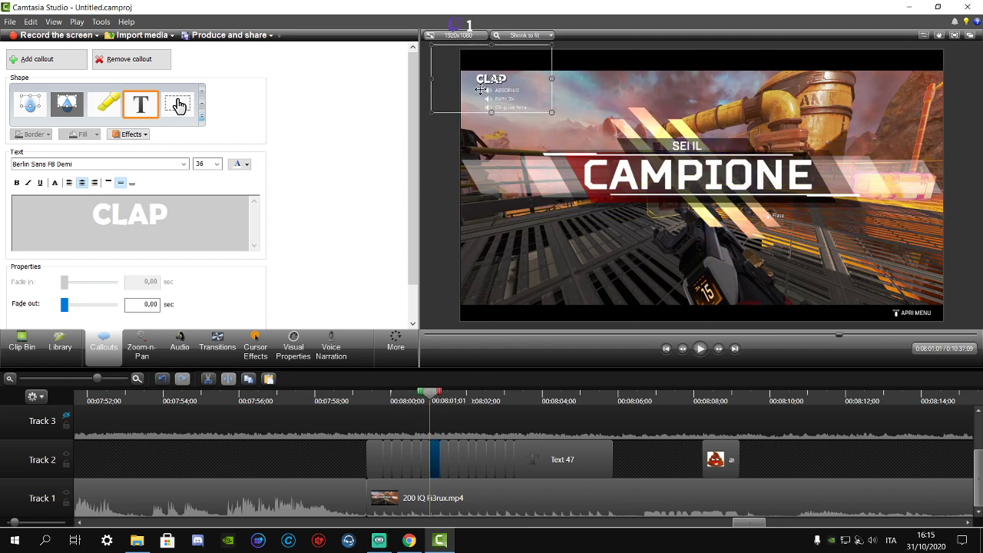
# - Move the CLAP piece at 0:08:00;24 to the video frame's upper-right corner and the 0:08:00;17 piece to its lower-left corner
pyautogui.click(423, 394)
pyautogui.moveTo(431, 452); pyautogui.dragTo(424, 455)
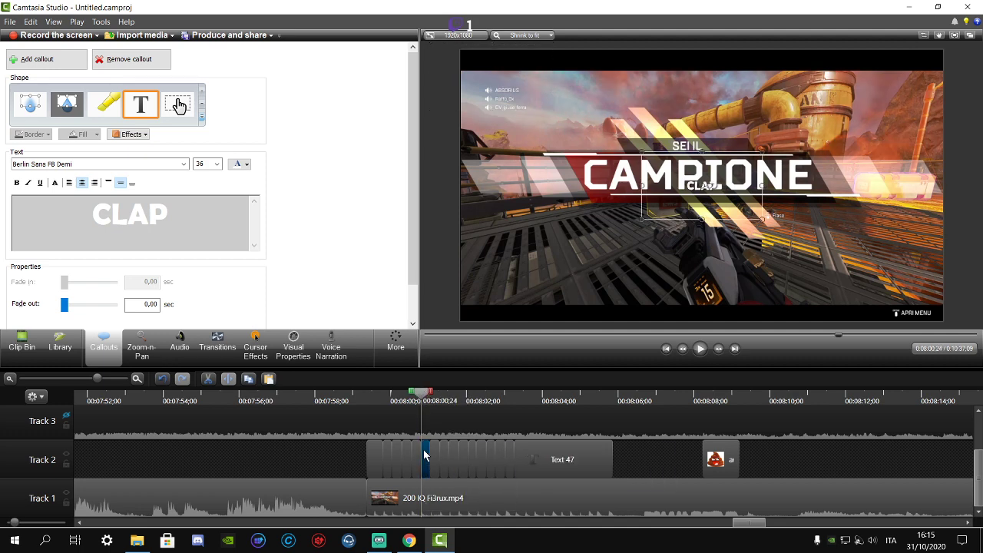
pyautogui.moveTo(674, 192); pyautogui.dragTo(889, 84)
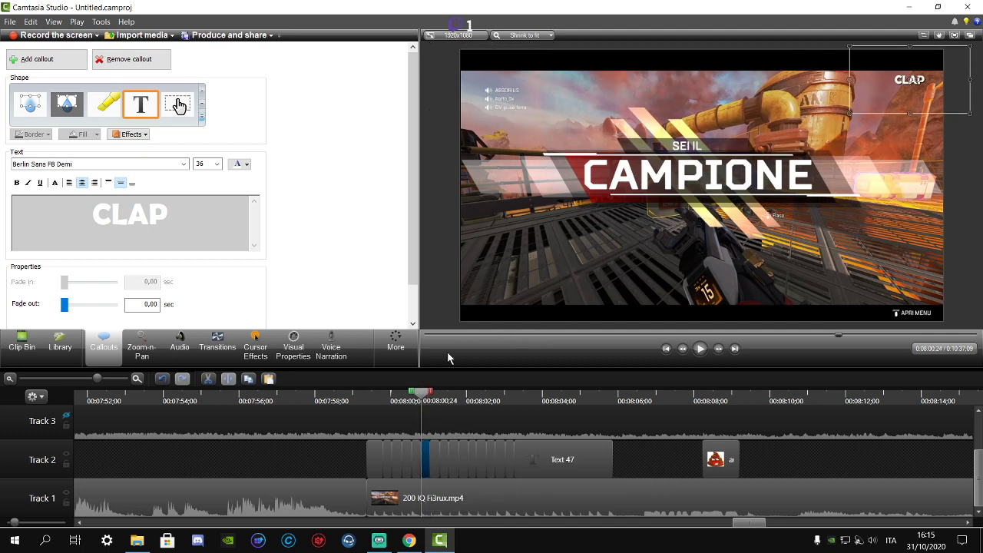
pyautogui.moveTo(420, 401); pyautogui.dragTo(416, 400)
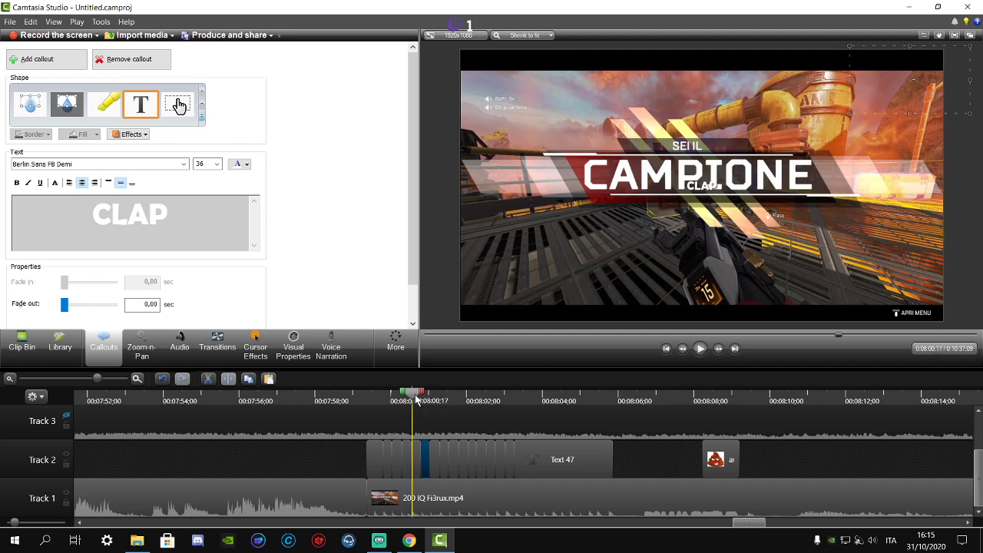
pyautogui.moveTo(709, 209); pyautogui.dragTo(493, 325)
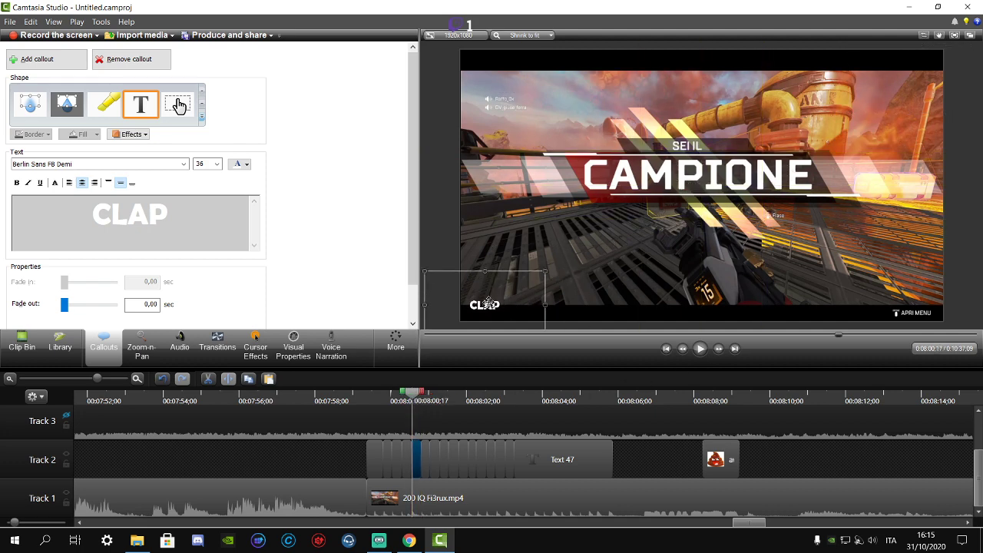
# - Save the project, and move the CLAP piece at 0:08:00;09 beside the player names in the video frame's upper left
pyautogui.moveTo(413, 397); pyautogui.dragTo(404, 393)
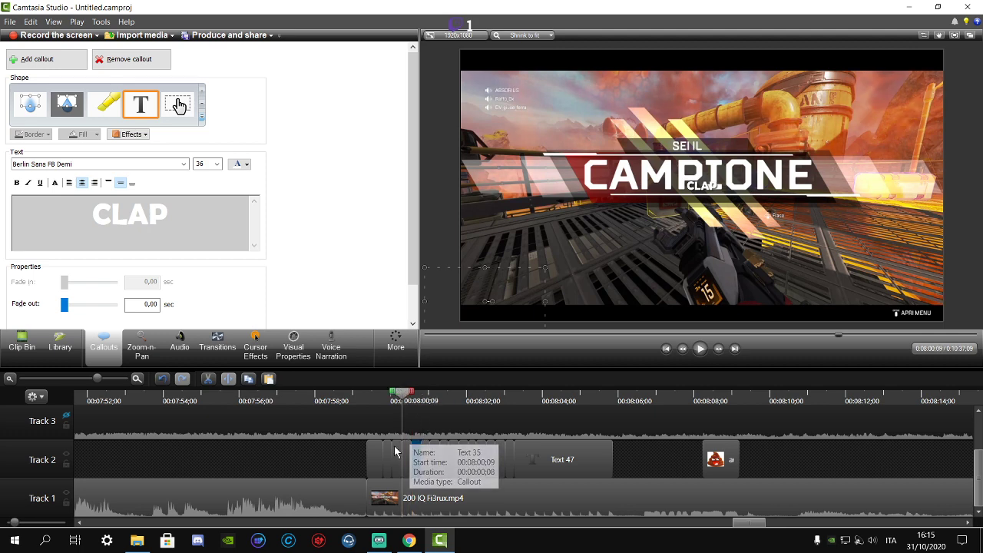
pyautogui.click(8, 21)
pyautogui.click(33, 73)
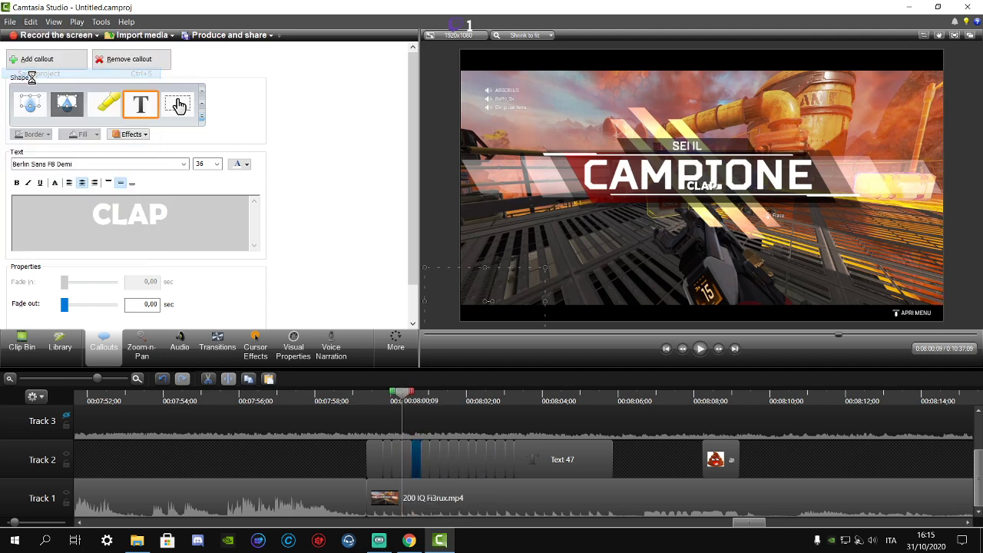
pyautogui.moveTo(419, 446); pyautogui.dragTo(405, 460)
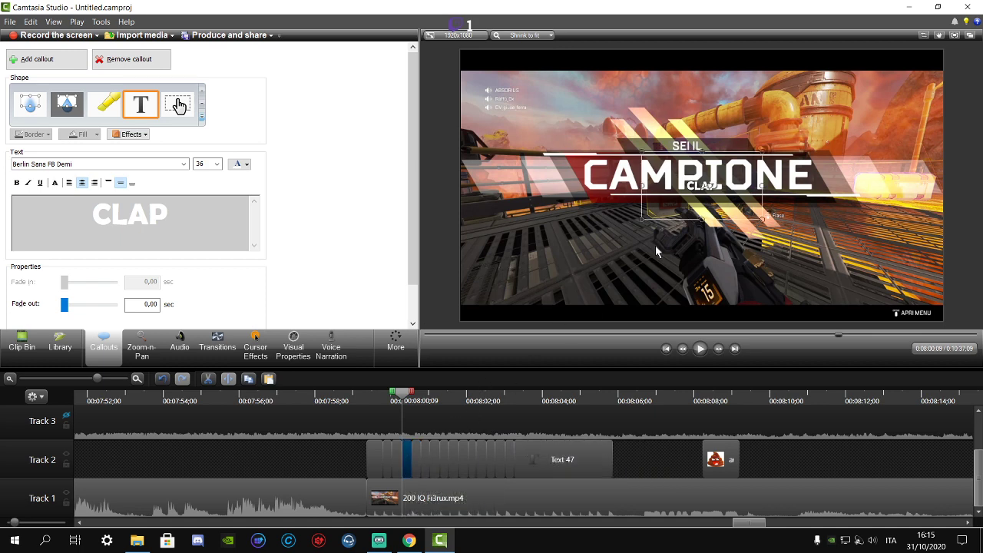
pyautogui.moveTo(690, 187); pyautogui.dragTo(547, 107)
# - Move the CLAP piece at 0:08:00;01 just right of SEI IL and the 0:07:59;24 piece below the CAMPIONE banner's left half
pyautogui.click(393, 431)
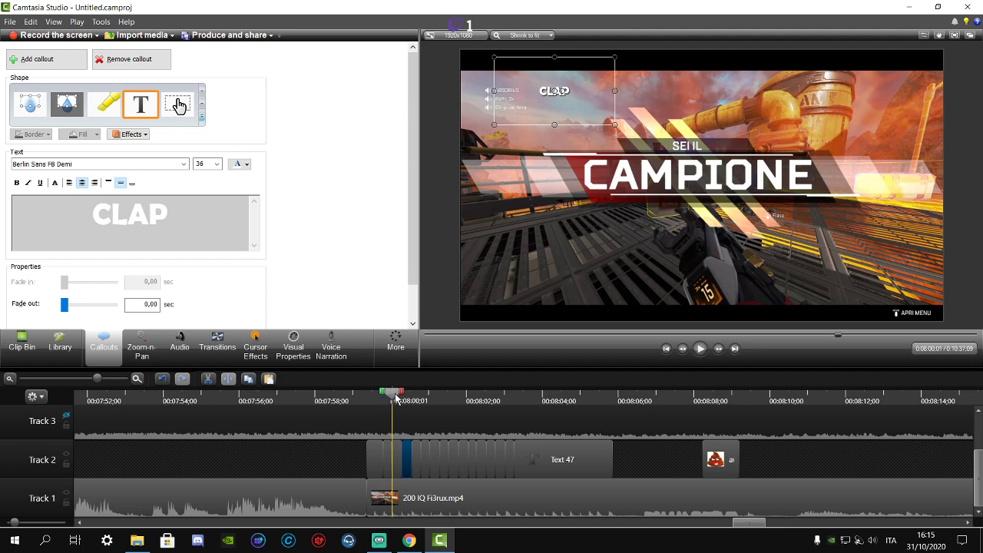
pyautogui.moveTo(399, 463); pyautogui.dragTo(391, 463)
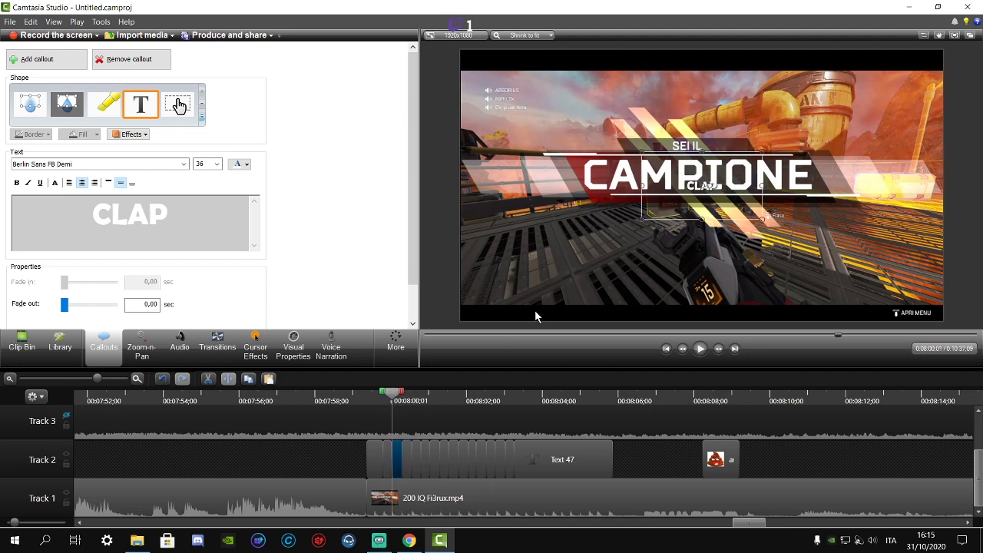
pyautogui.moveTo(701, 186); pyautogui.dragTo(725, 143)
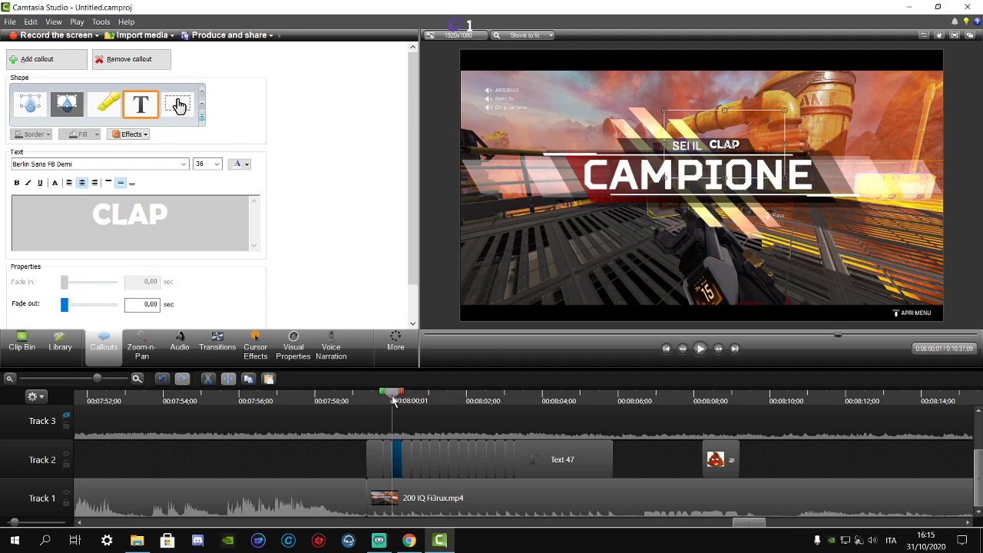
pyautogui.moveTo(394, 401); pyautogui.dragTo(385, 402)
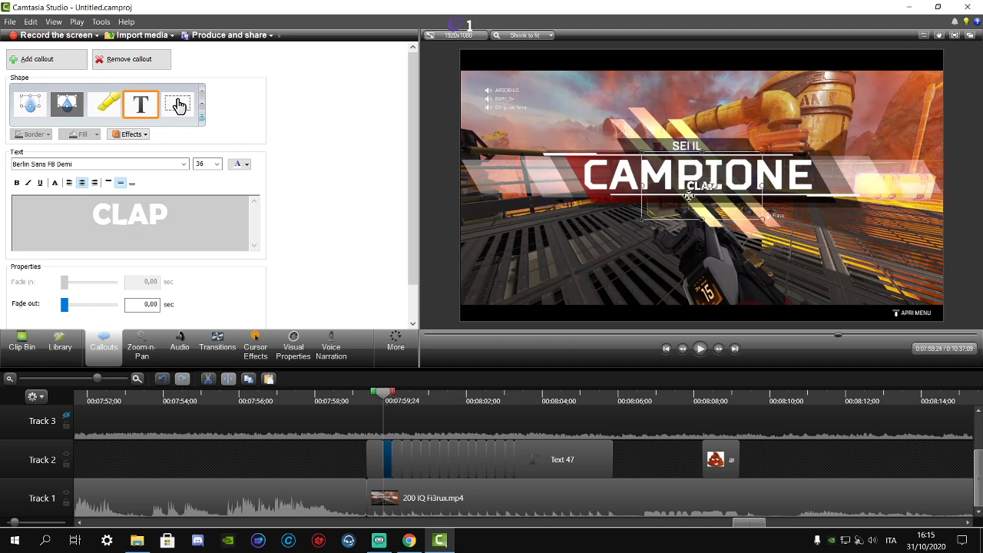
pyautogui.moveTo(689, 196); pyautogui.dragTo(610, 237)
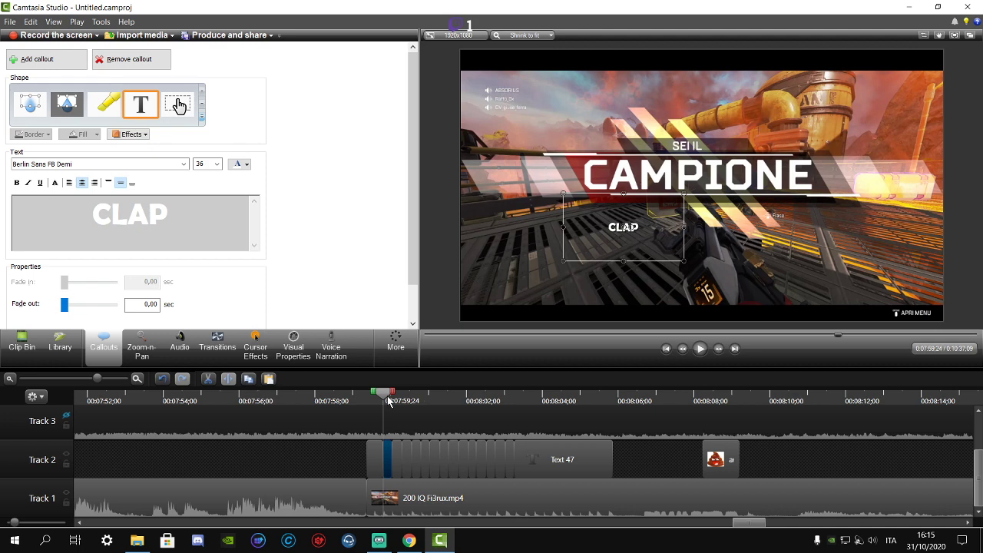
# - Trim the first CLAP piece to start at 0:07:59;16 and move it just left of SEI IL
pyautogui.moveTo(385, 394); pyautogui.dragTo(368, 395)
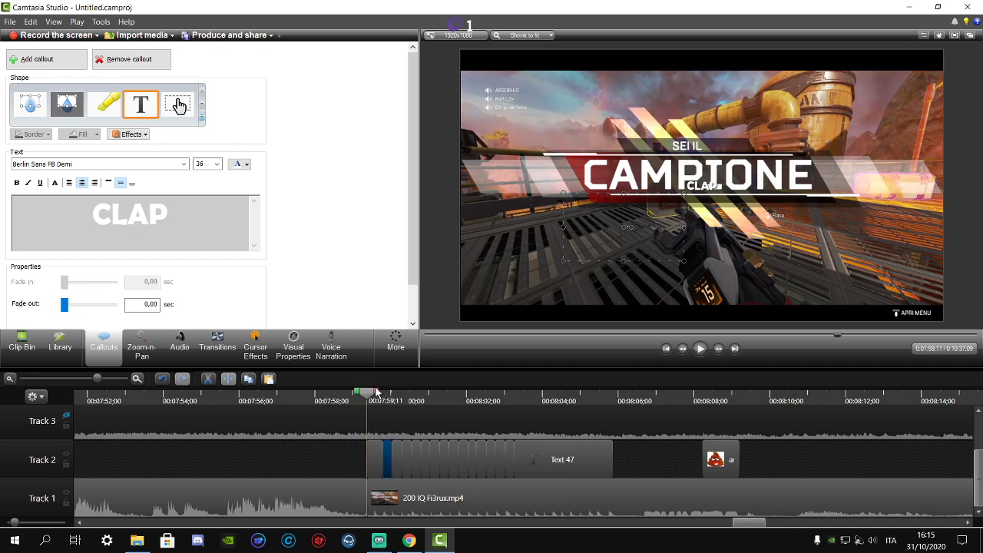
pyautogui.click(136, 379)
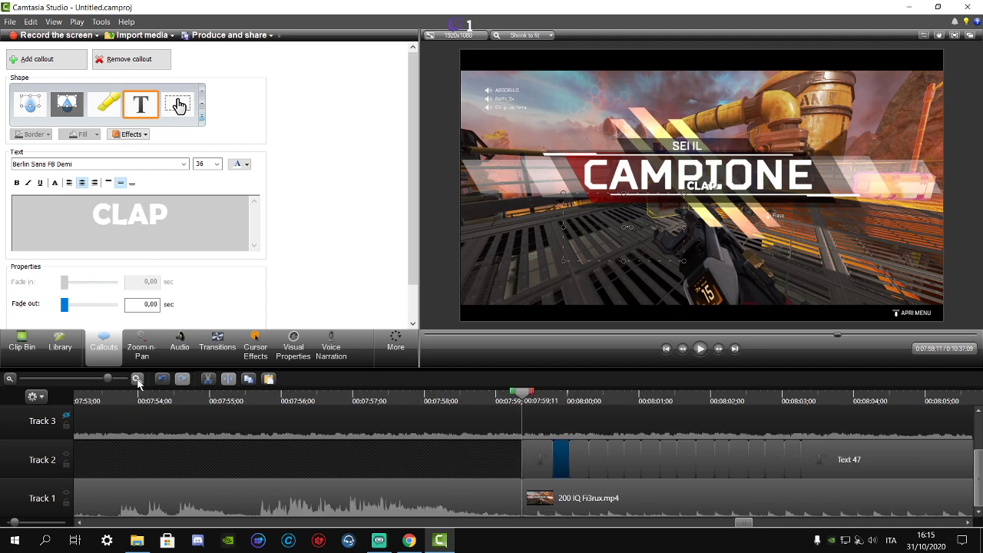
pyautogui.click(524, 457)
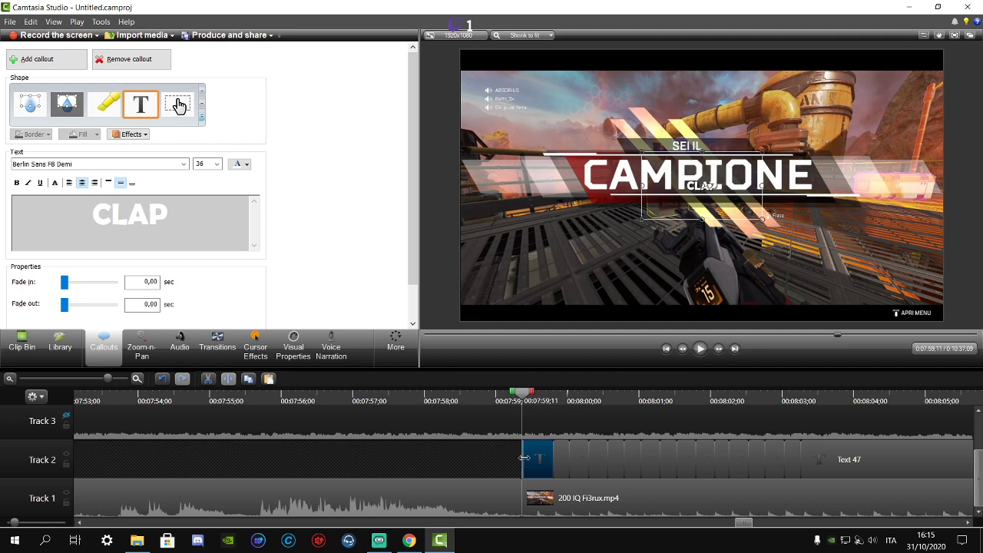
pyautogui.moveTo(524, 458); pyautogui.dragTo(536, 455)
pyautogui.click(535, 394)
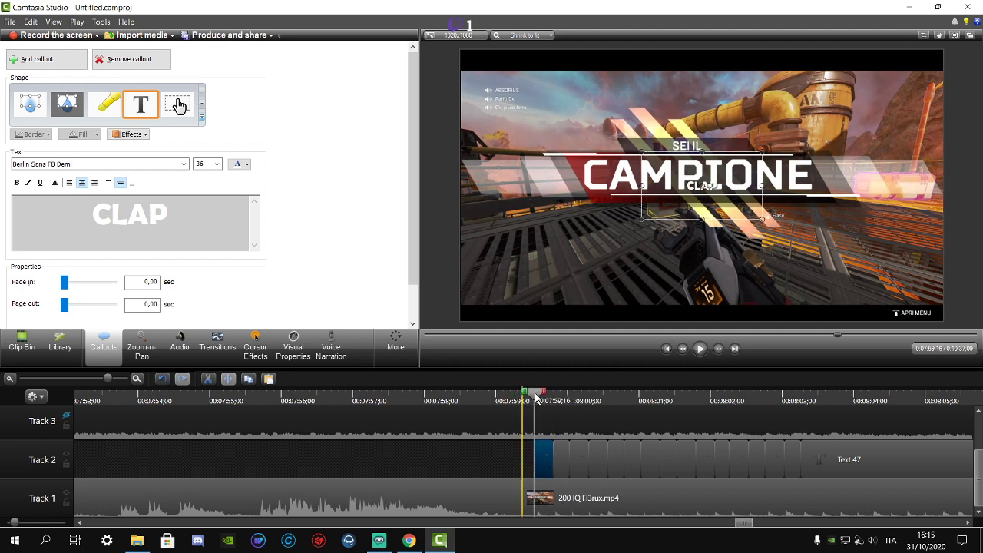
pyautogui.moveTo(659, 221); pyautogui.dragTo(631, 157)
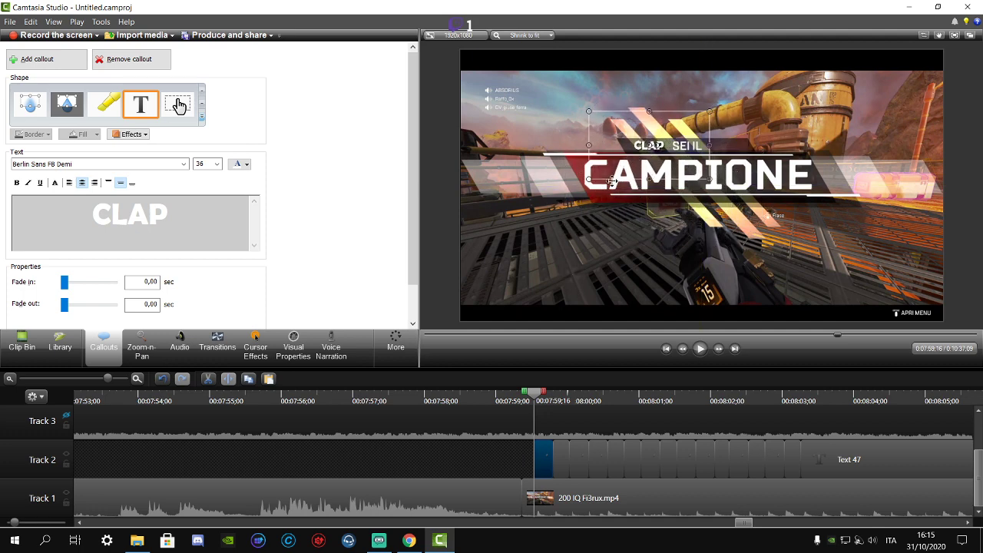
# - Save the project and play back the scattered CLAP callouts over the champion screen
pyautogui.click(7, 22)
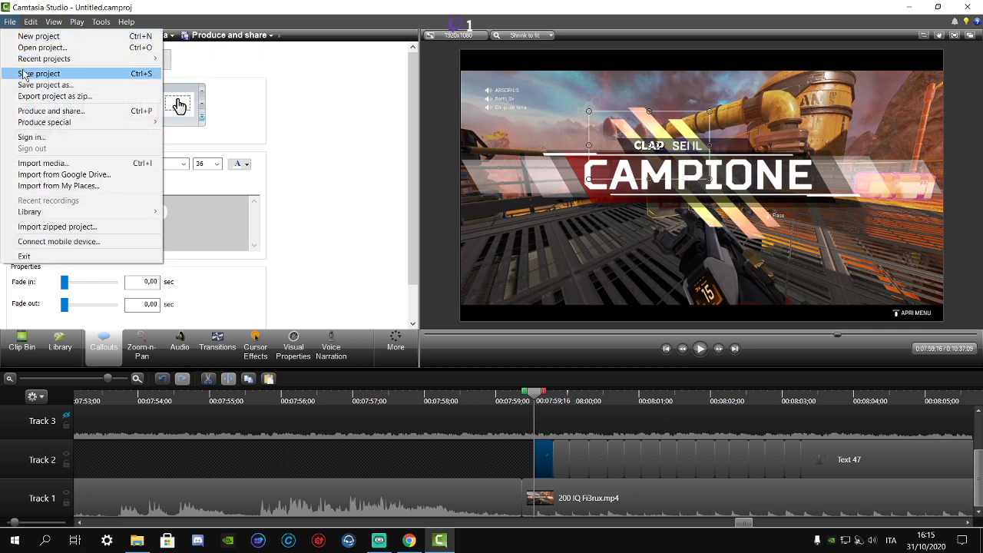
pyautogui.click(31, 72)
pyautogui.click(707, 350)
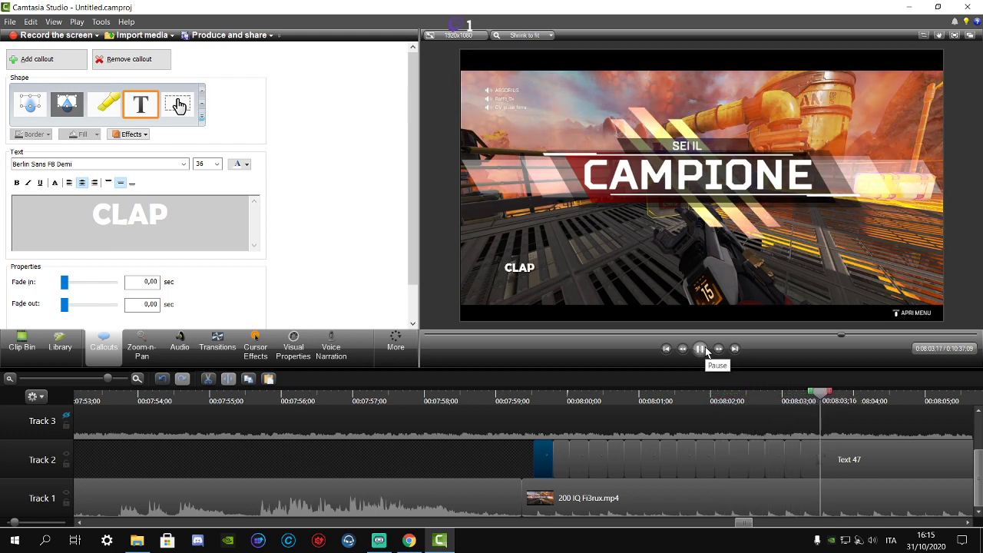
pyautogui.click(702, 349)
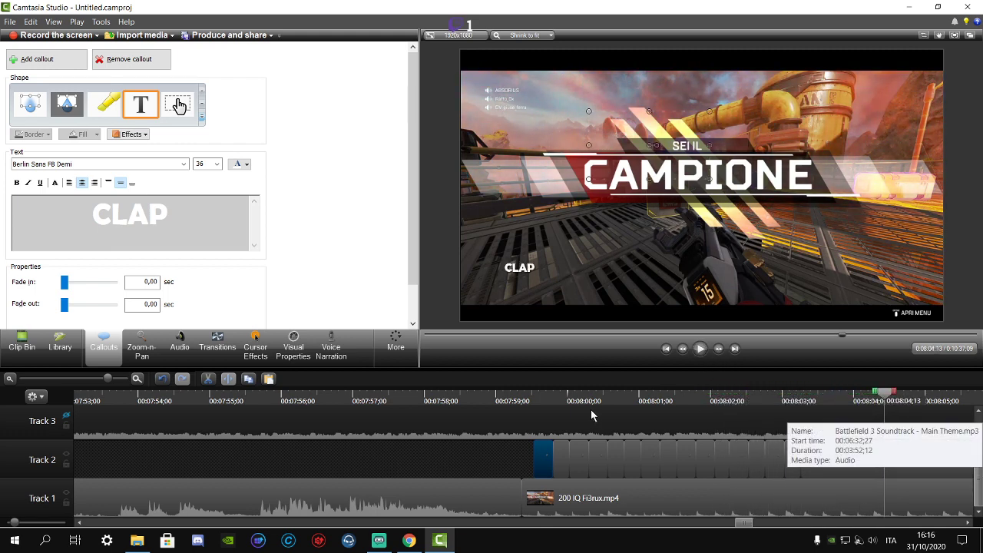
# - Split the long final CLAP callout at 0:08:03;17 and scrub through the short piece before the cut
pyautogui.click(100, 379)
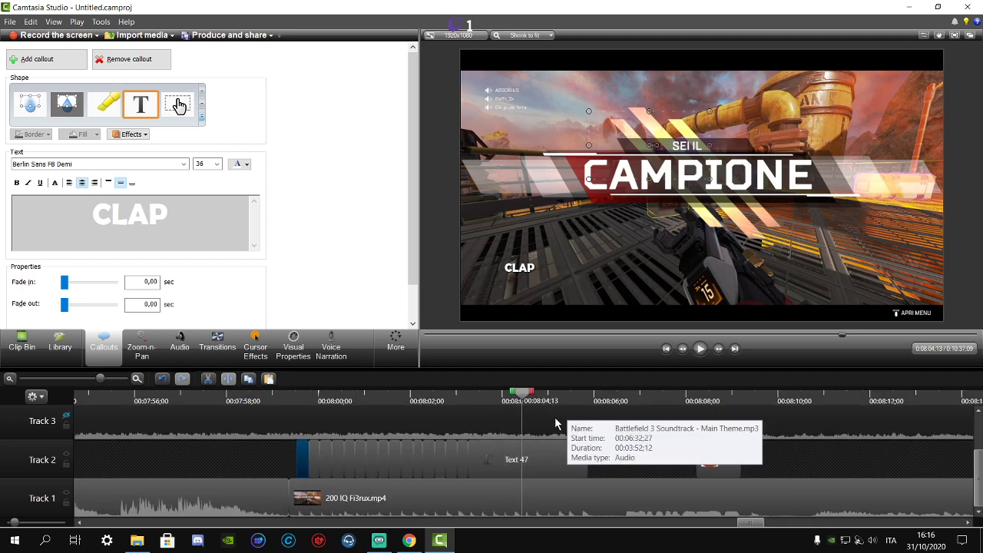
pyautogui.click(476, 398)
pyautogui.moveTo(476, 398); pyautogui.dragTo(482, 401)
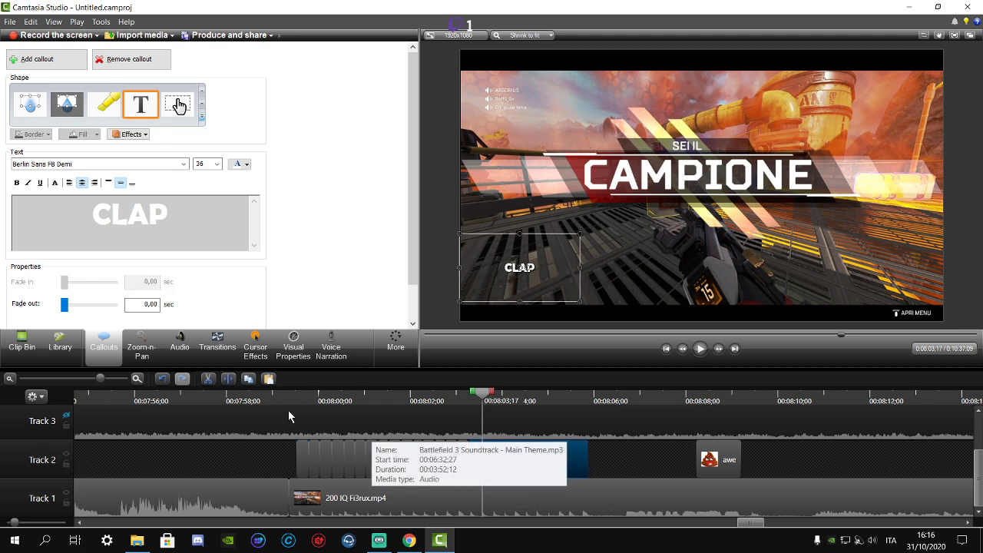
pyautogui.click(226, 380)
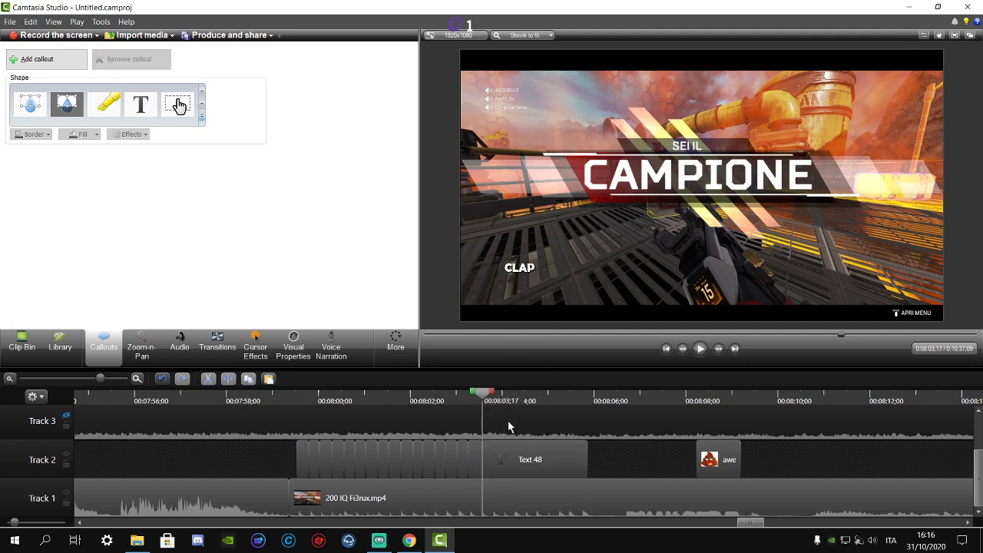
pyautogui.click(476, 460)
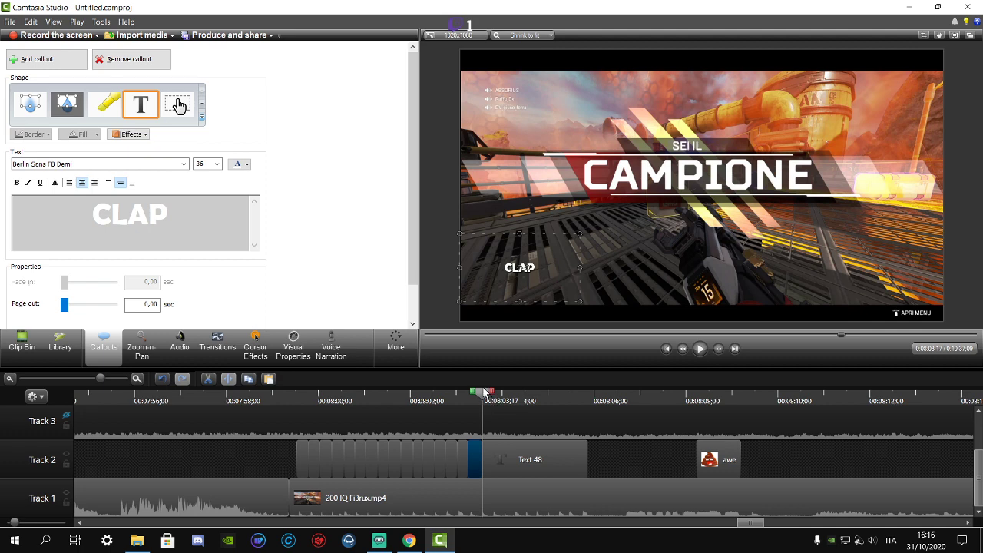
pyautogui.moveTo(486, 394); pyautogui.dragTo(469, 393)
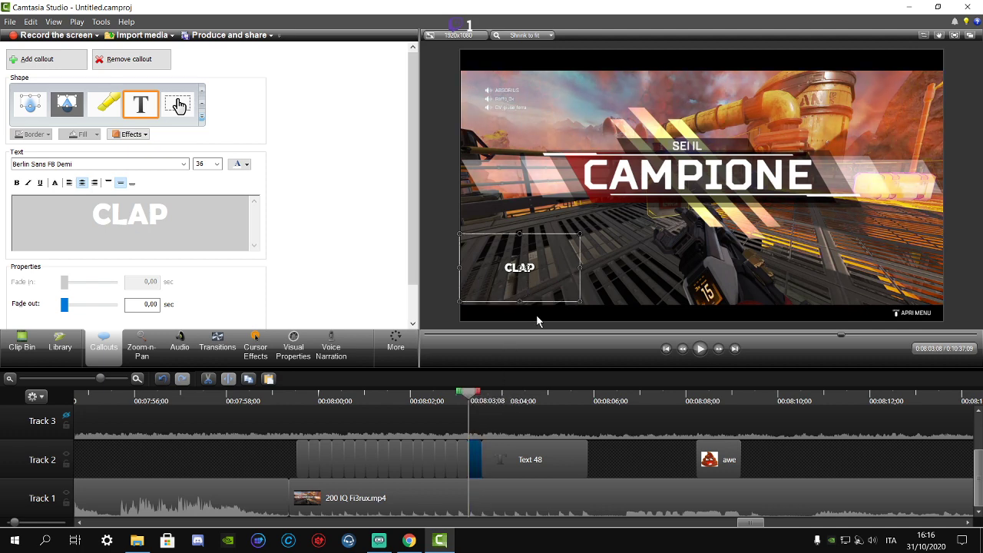
pyautogui.moveTo(469, 396); pyautogui.dragTo(482, 395)
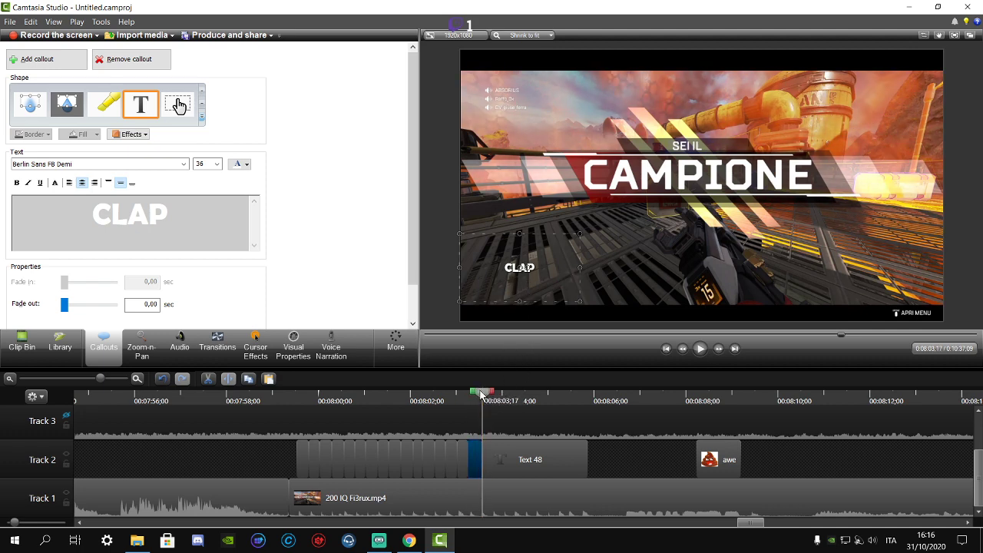
# - Split the remaining CLAP callout at 0:08:03;24 and move the 0:08:03;17 piece below the CAMPIONE banner's left half
pyautogui.click(497, 460)
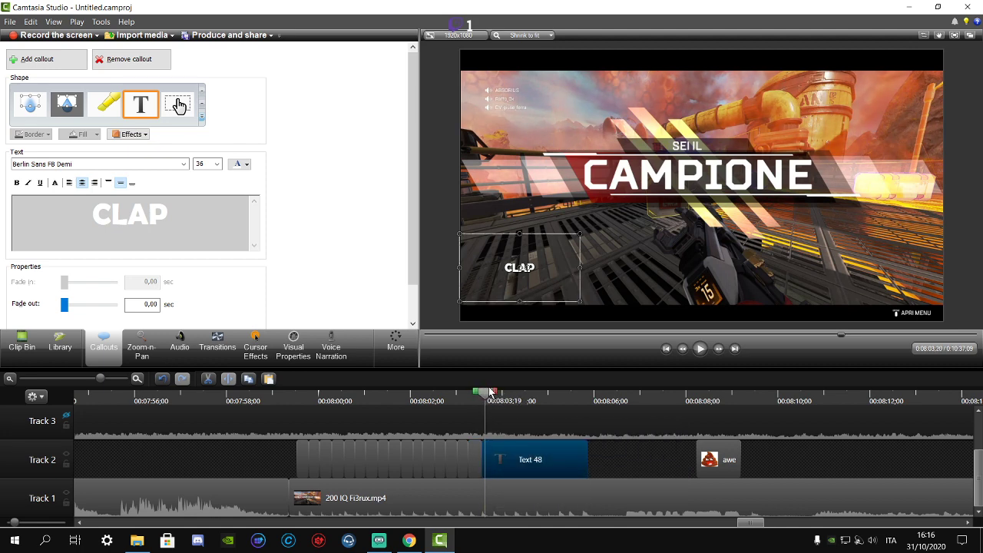
pyautogui.moveTo(483, 394); pyautogui.dragTo(495, 394)
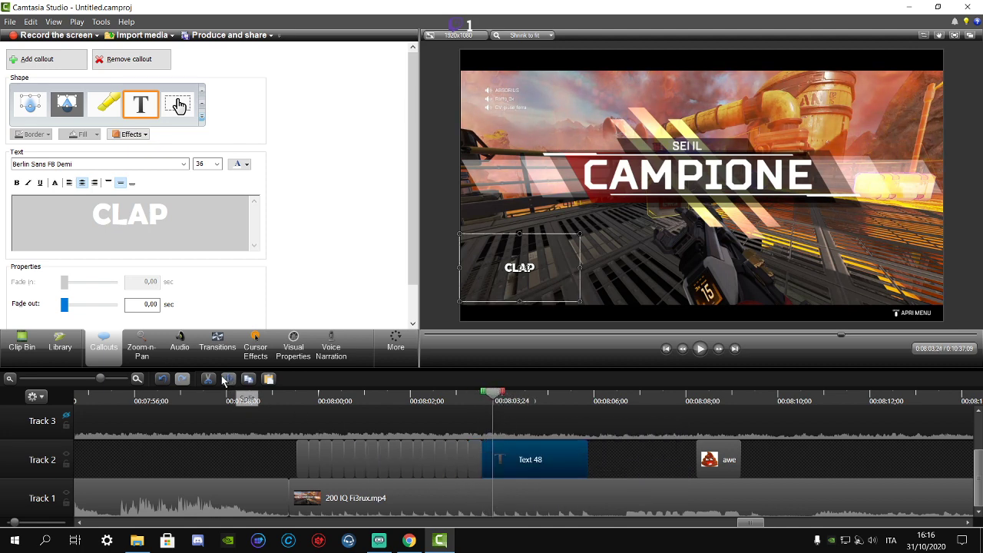
pyautogui.click(223, 379)
pyautogui.click(511, 461)
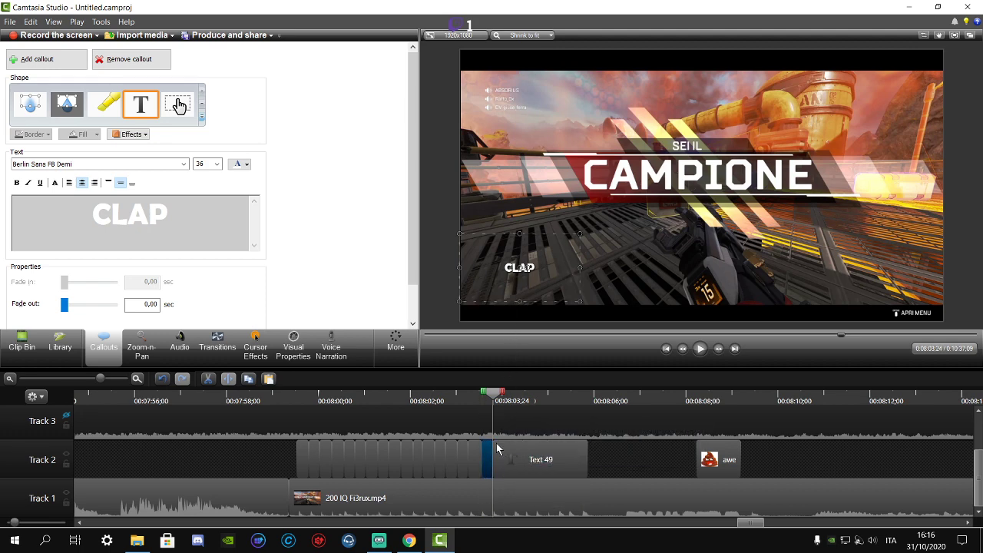
pyautogui.click(519, 292)
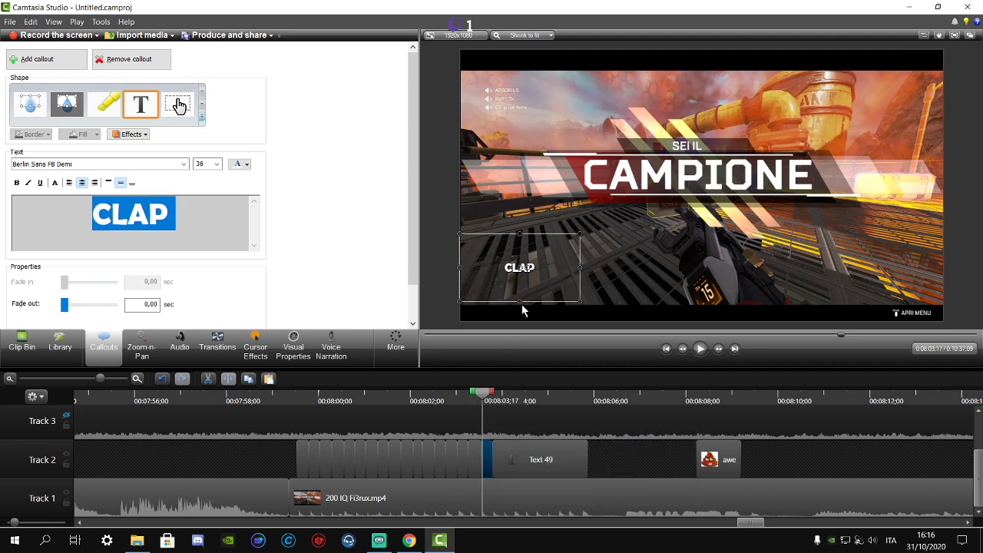
pyautogui.moveTo(507, 292); pyautogui.dragTo(631, 262)
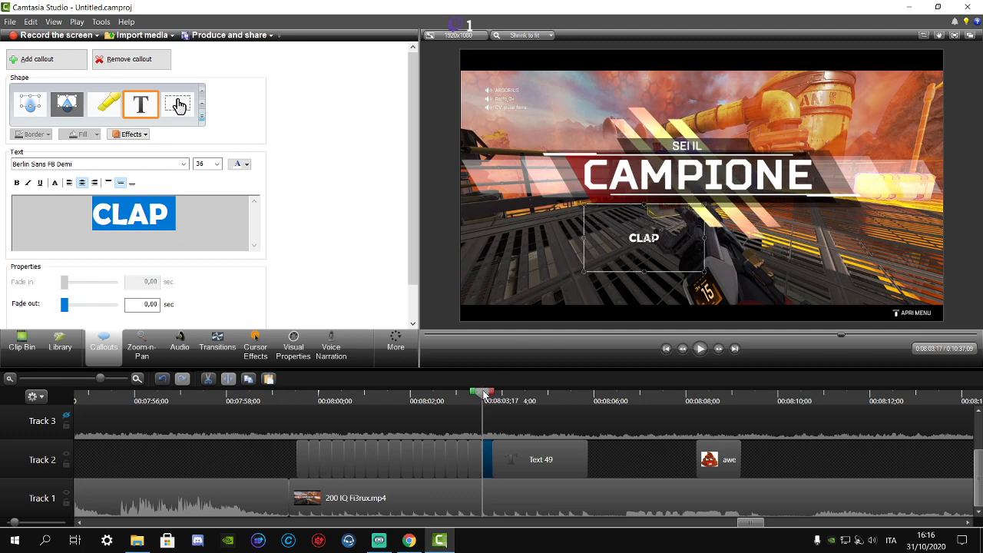
# - Move the CLAP callout starting at 0:08:03;24 below the banner's centre, beside the weapon, and split it at 0:08:04;01
pyautogui.moveTo(484, 395)
pyautogui.mouseDown()
pyautogui.moveTo(470, 395)
pyautogui.moveTo(494, 395)
pyautogui.mouseUp()
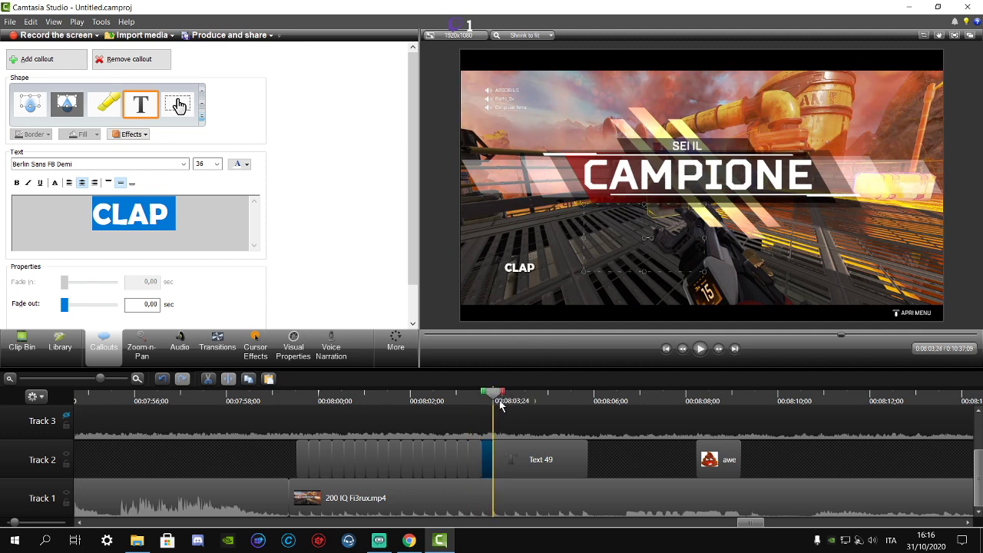
pyautogui.click(506, 456)
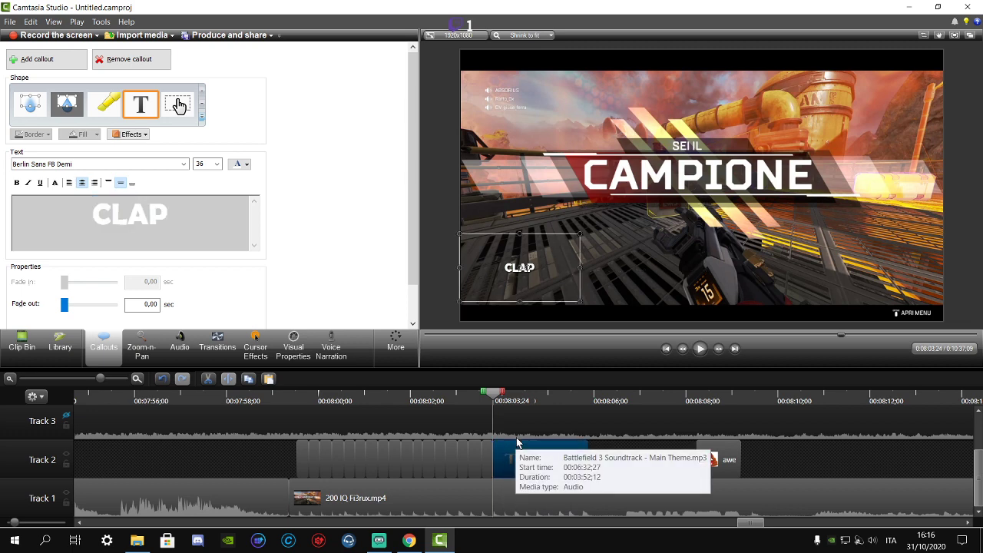
pyautogui.moveTo(520, 267); pyautogui.dragTo(686, 258)
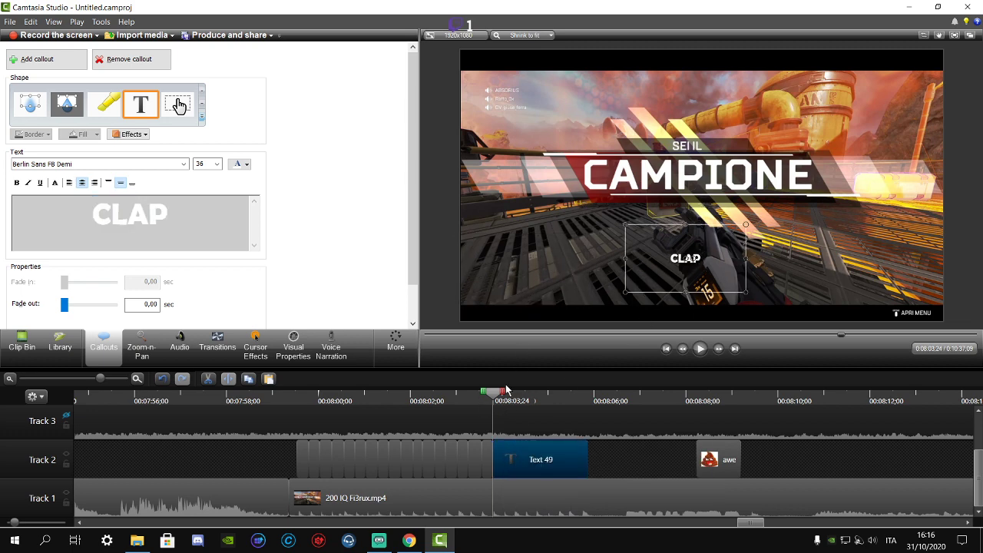
pyautogui.moveTo(506, 390)
pyautogui.mouseDown()
pyautogui.moveTo(520, 392)
pyautogui.moveTo(509, 394)
pyautogui.mouseUp()
pyautogui.click(305, 423)
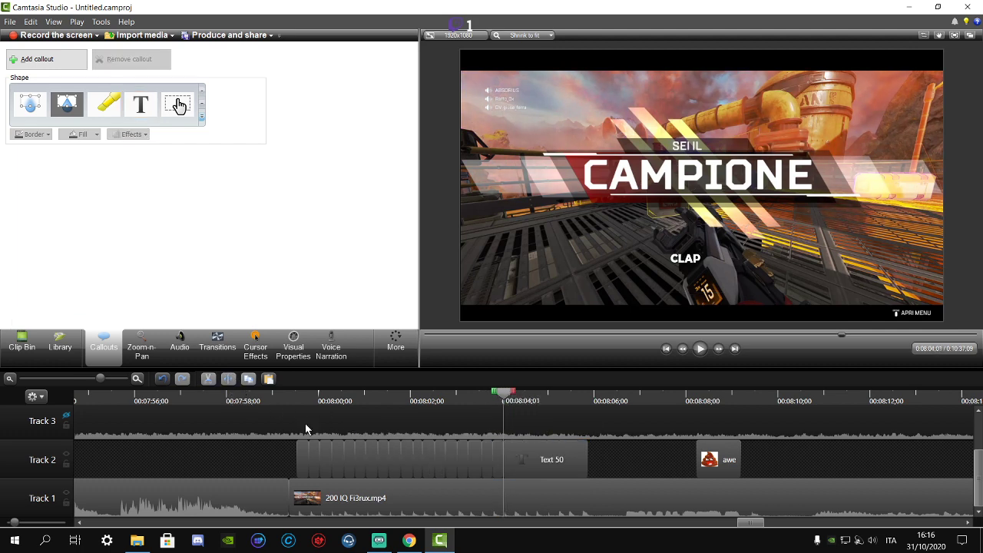
# - Move the CLAP callout starting at 0:08:04;01 above the CAMPIONE banner's right half and split it at 0:08:04;08
pyautogui.click(533, 460)
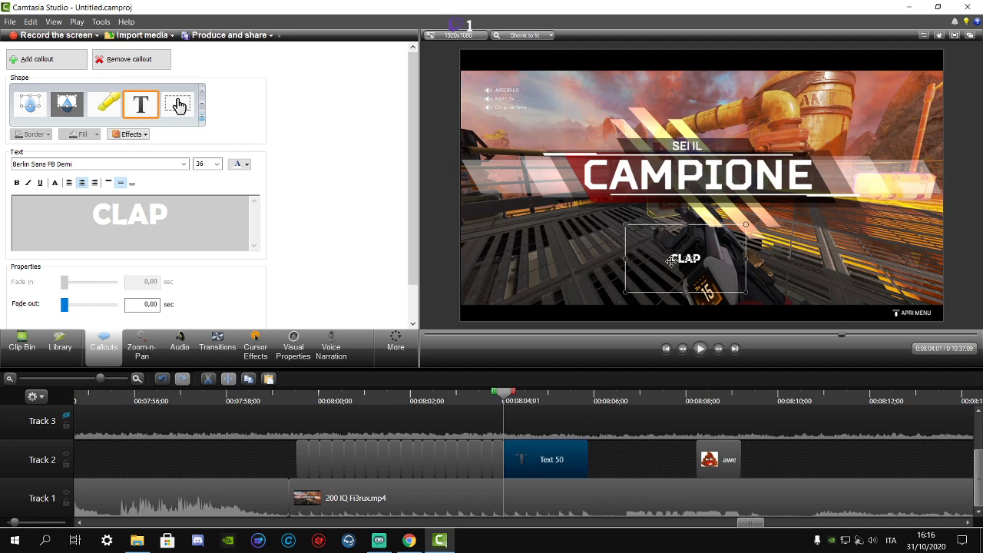
pyautogui.moveTo(672, 261); pyautogui.dragTo(735, 155)
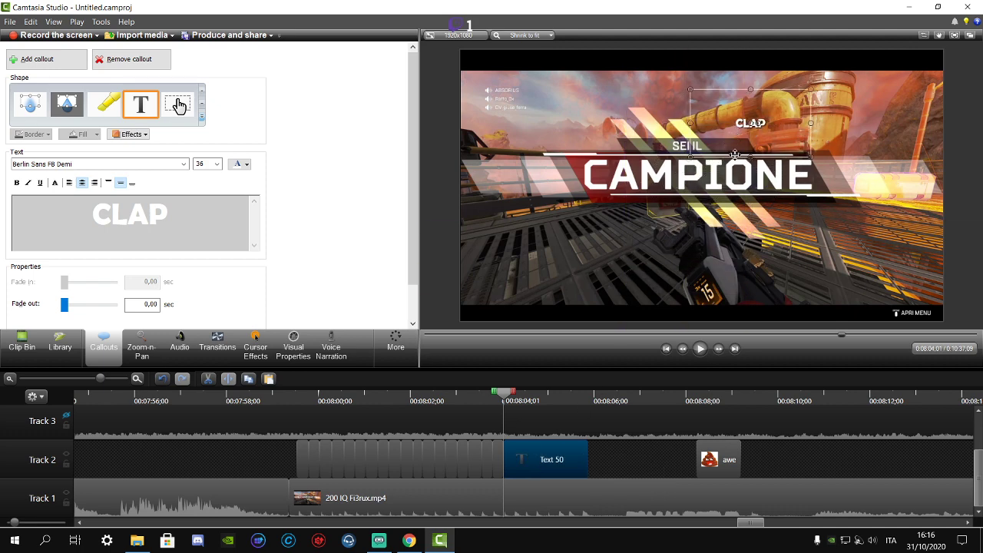
pyautogui.moveTo(513, 394); pyautogui.dragTo(523, 394)
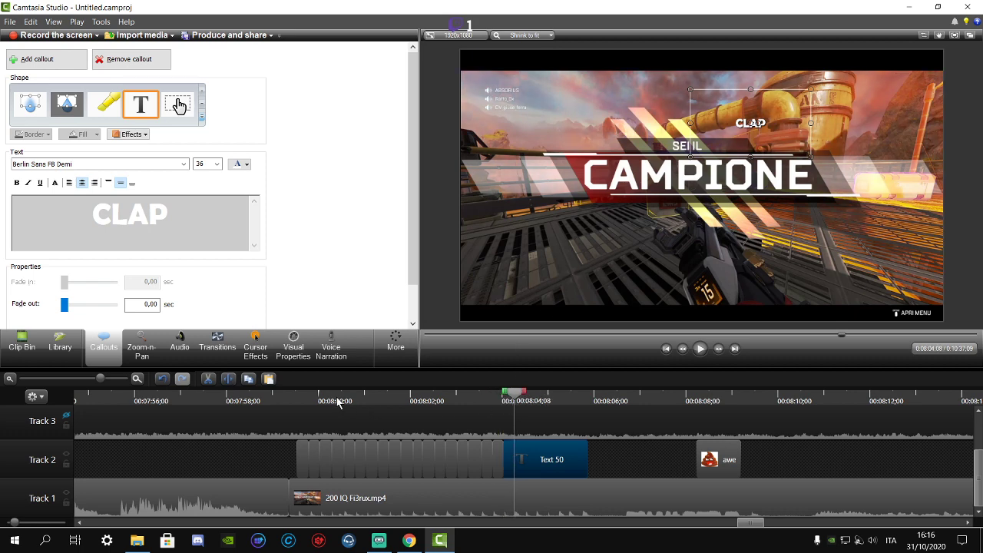
pyautogui.click(228, 379)
# - Move the CLAP callout starting at 0:08:04;08 just below the banner, slightly left of its centre, and split it at 0:08:04;15
pyautogui.click(541, 470)
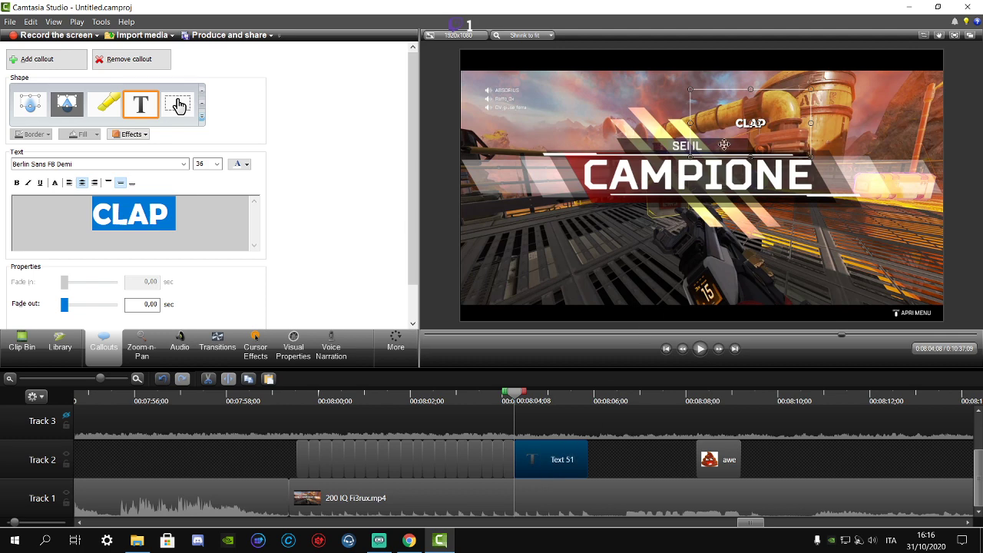
pyautogui.moveTo(724, 145); pyautogui.dragTo(627, 235)
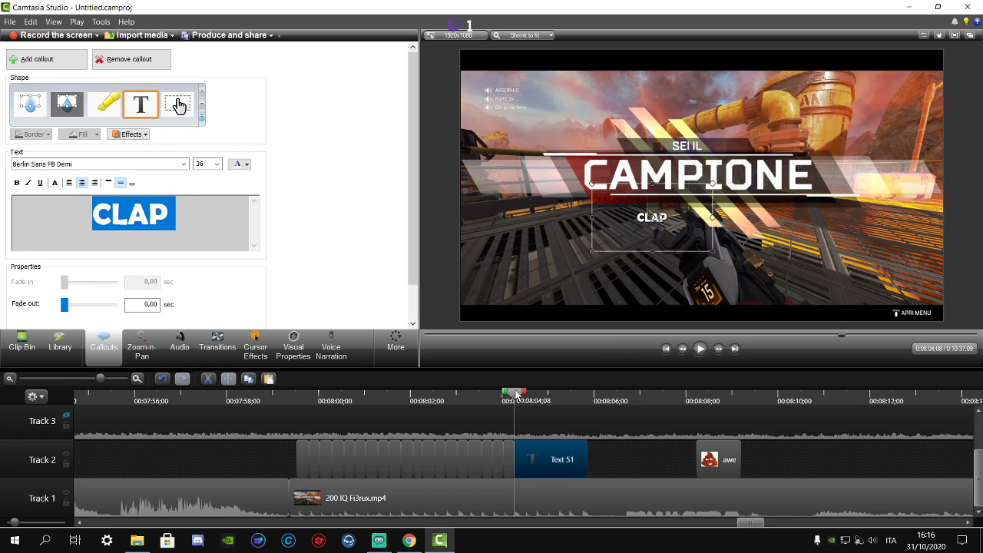
pyautogui.moveTo(518, 393); pyautogui.dragTo(526, 393)
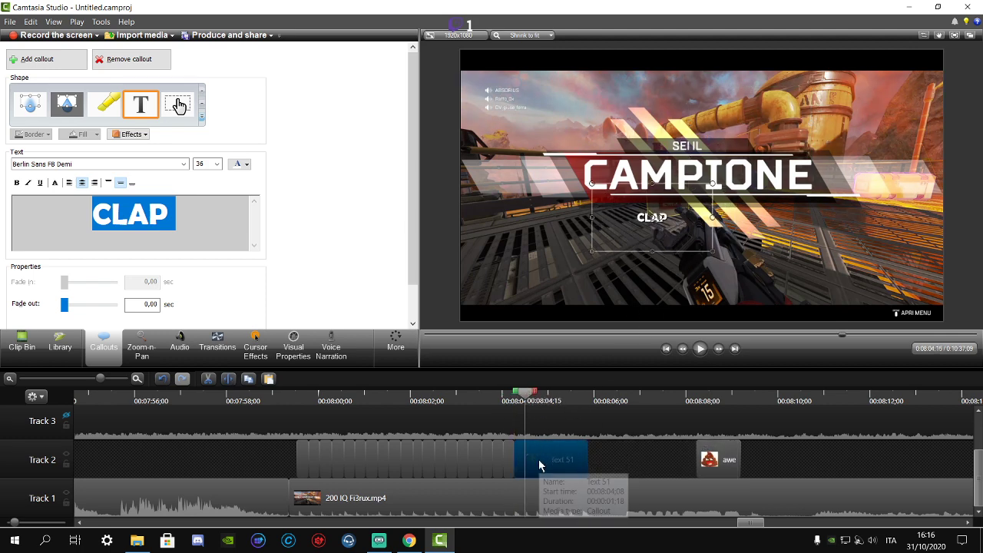
pyautogui.click(229, 380)
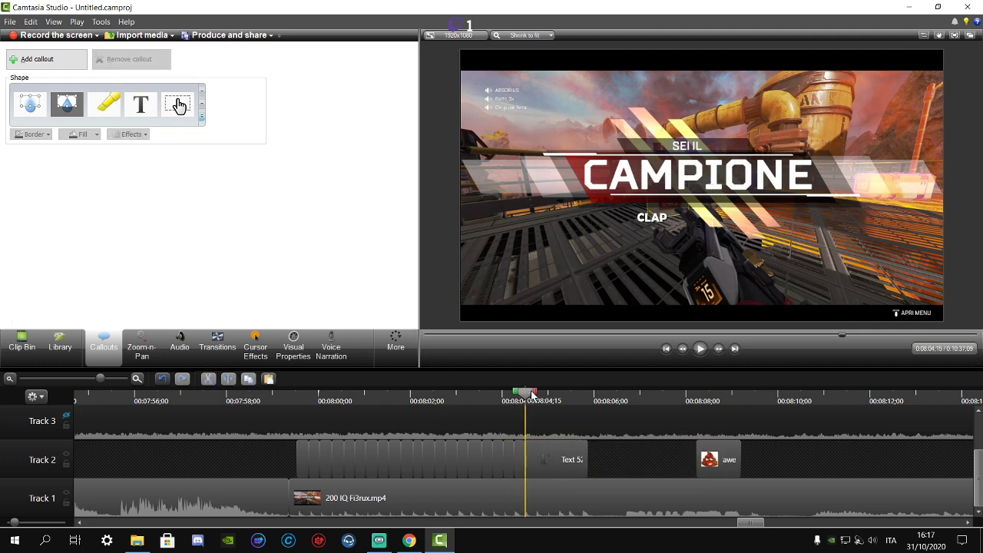
# - Split the remaining CLAP callout at 0:08:04;23 and move the piece after the cut directly above the SEI IL text
pyautogui.moveTo(528, 394); pyautogui.dragTo(539, 397)
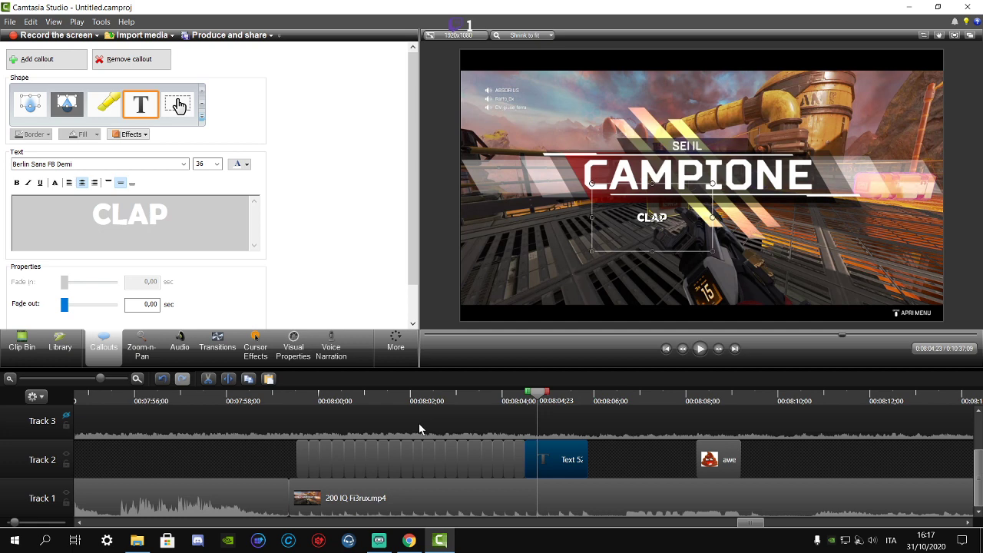
pyautogui.click(228, 378)
pyautogui.moveTo(654, 231); pyautogui.dragTo(701, 138)
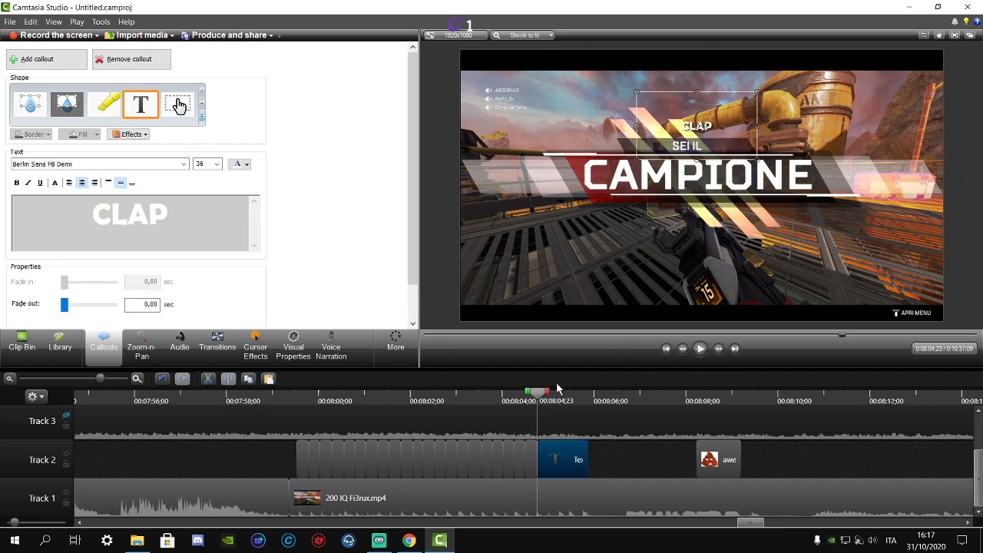
# - Split the last CLAP callout at 0:08:04;29 and again at 0:08:05;08
pyautogui.moveTo(542, 404); pyautogui.dragTo(552, 400)
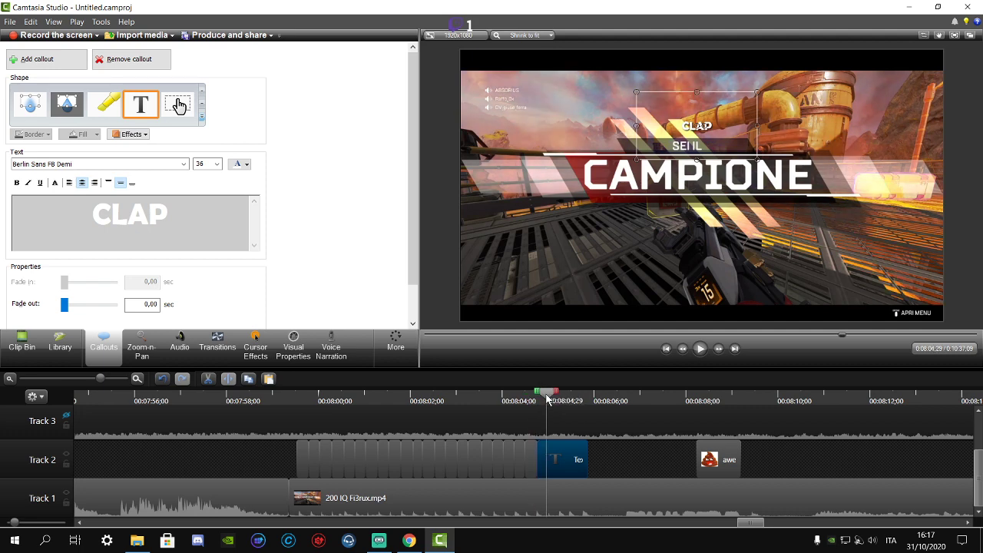
pyautogui.click(228, 378)
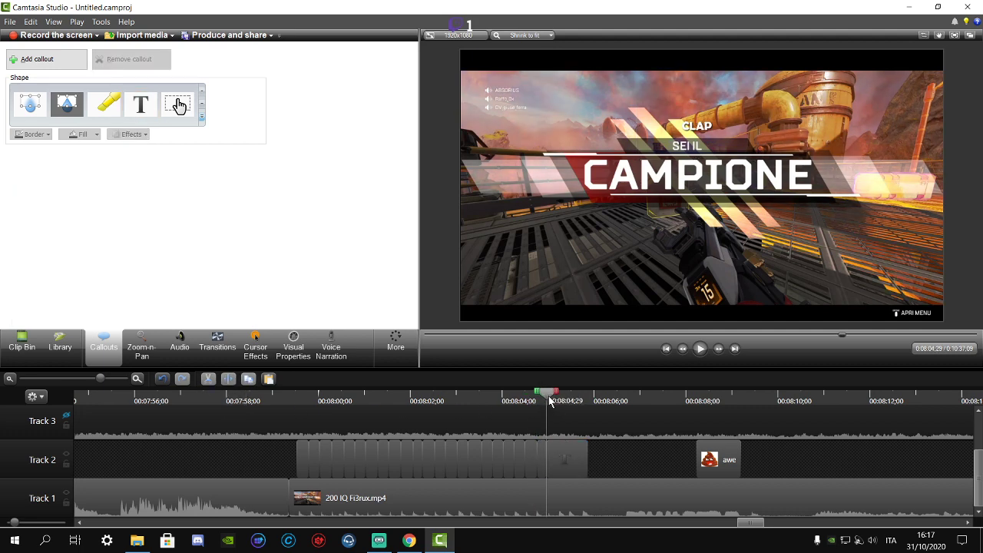
pyautogui.moveTo(550, 403); pyautogui.dragTo(558, 400)
pyautogui.click(571, 461)
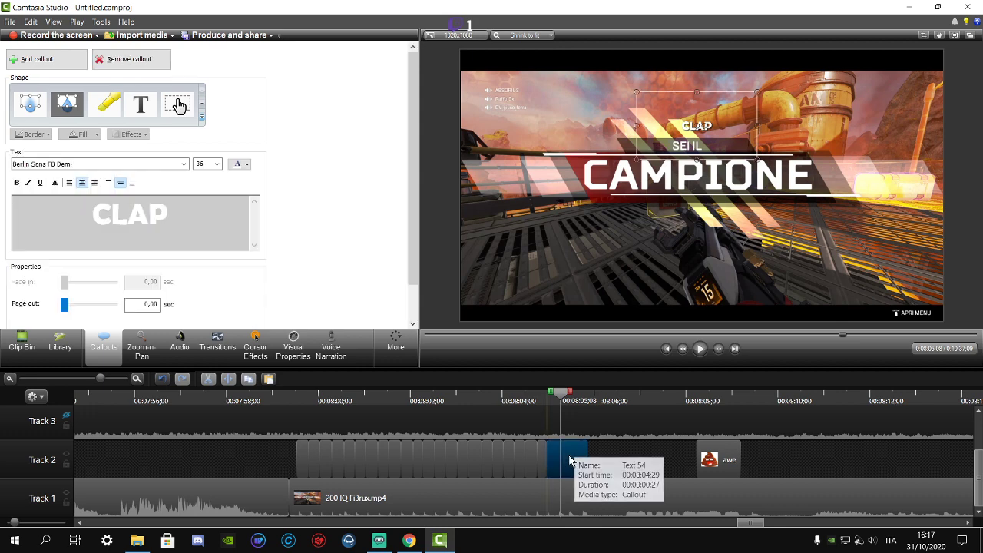
pyautogui.click(231, 378)
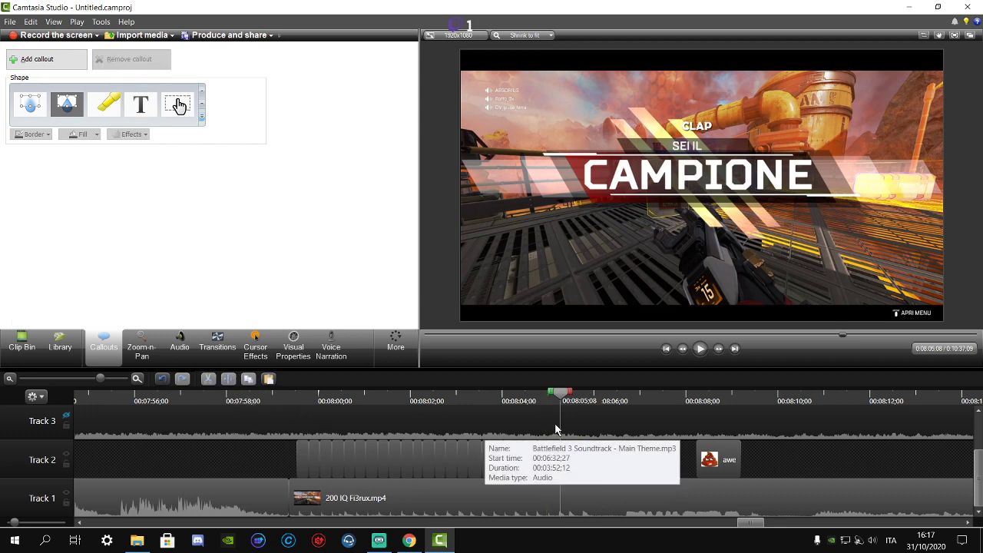
# - Reposition the short CLAP callout starting at 0:08:04;29 slightly, keeping it just above the SEI IL text
pyautogui.click(551, 457)
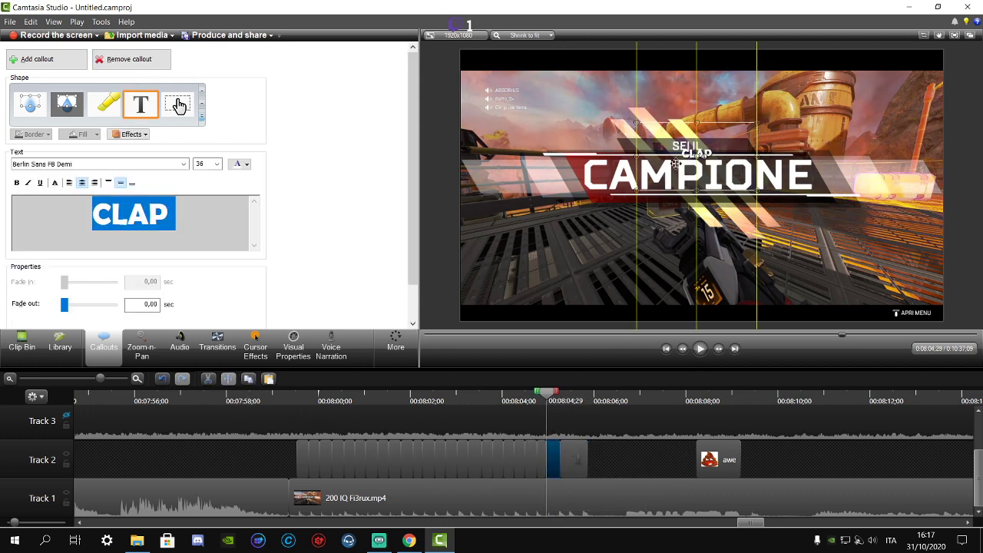
pyautogui.moveTo(676, 163); pyautogui.dragTo(676, 129)
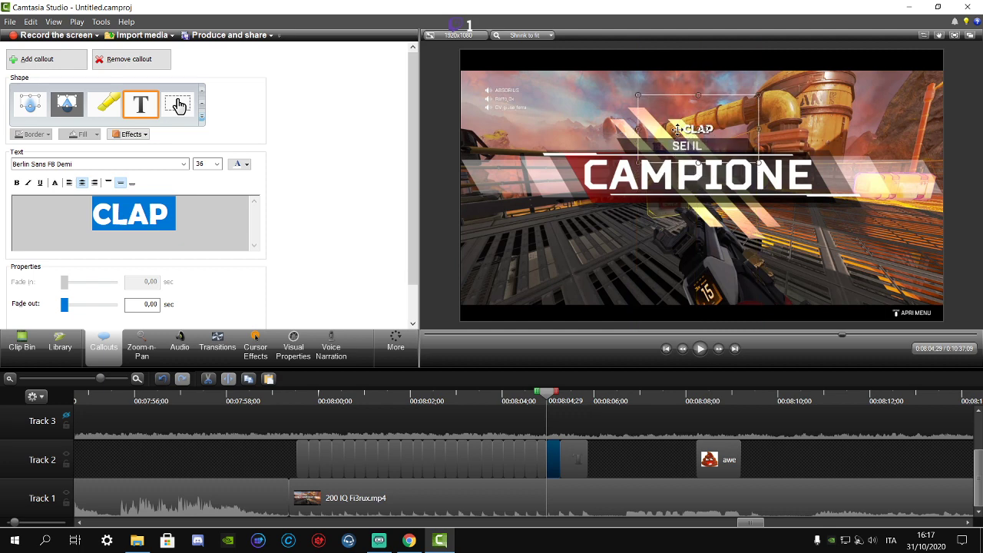
pyautogui.click(218, 163)
pyautogui.press('Escape')
# - Switch to Chrome, resume the paused YouTube music mix and return to Camtasia Studio
pyautogui.click(410, 541)
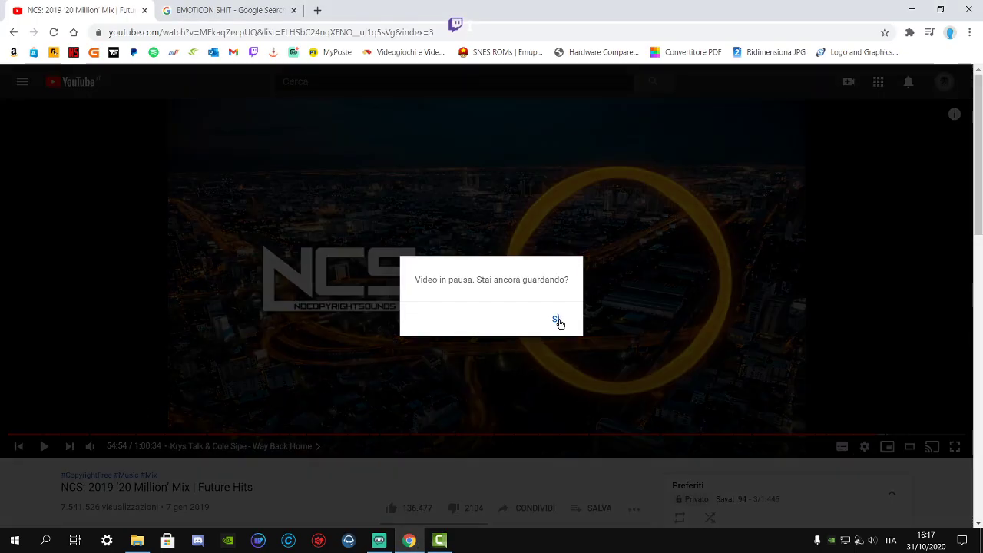
pyautogui.click(559, 322)
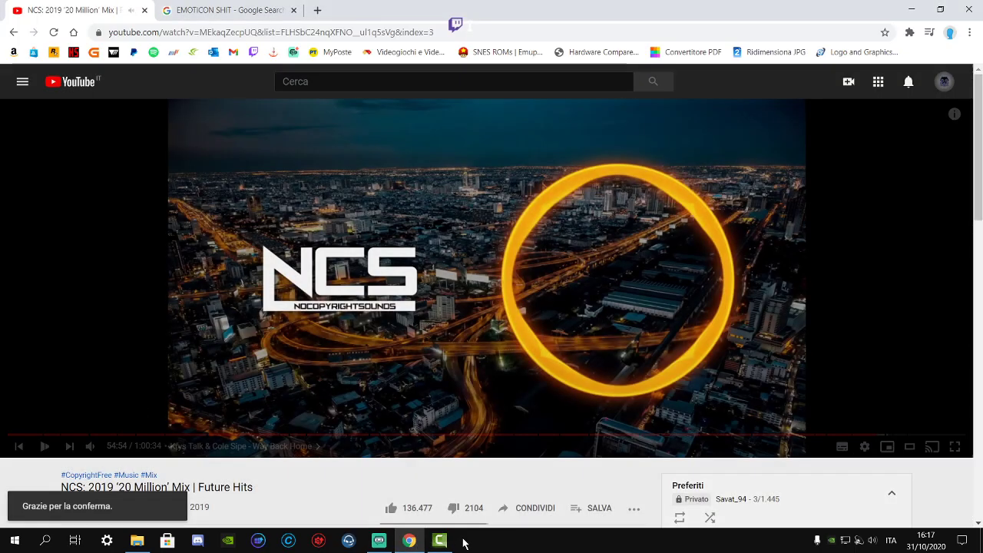
pyautogui.click(439, 540)
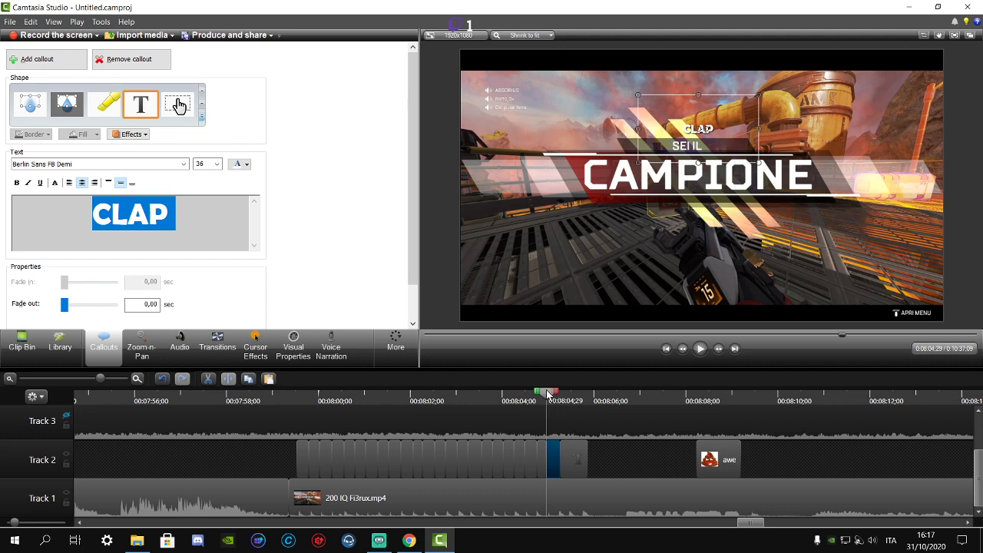
# - Try to set the font size of the CLAP callout starting at 0:08:05;08 to 48
pyautogui.moveTo(548, 394); pyautogui.dragTo(562, 398)
pyautogui.click(566, 467)
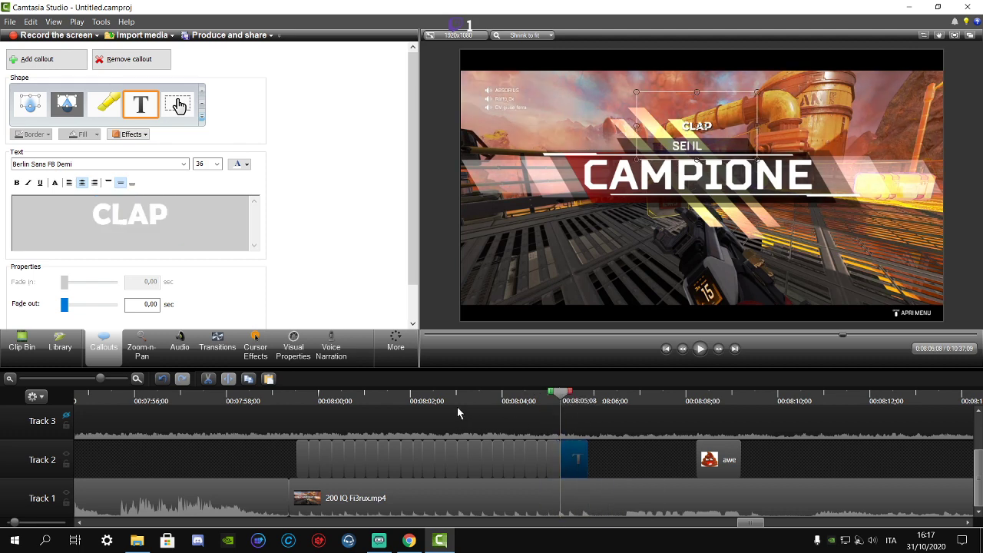
pyautogui.click(216, 164)
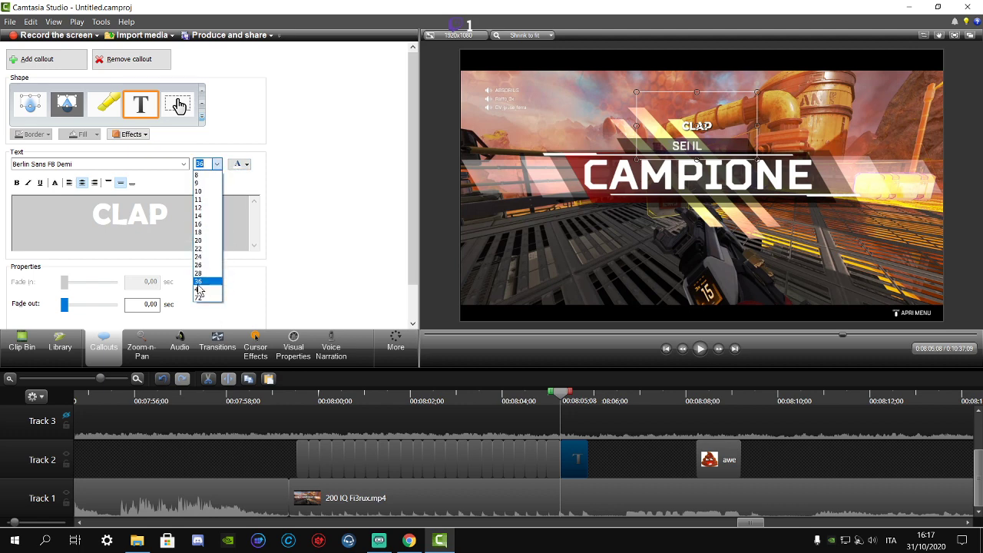
pyautogui.click(198, 290)
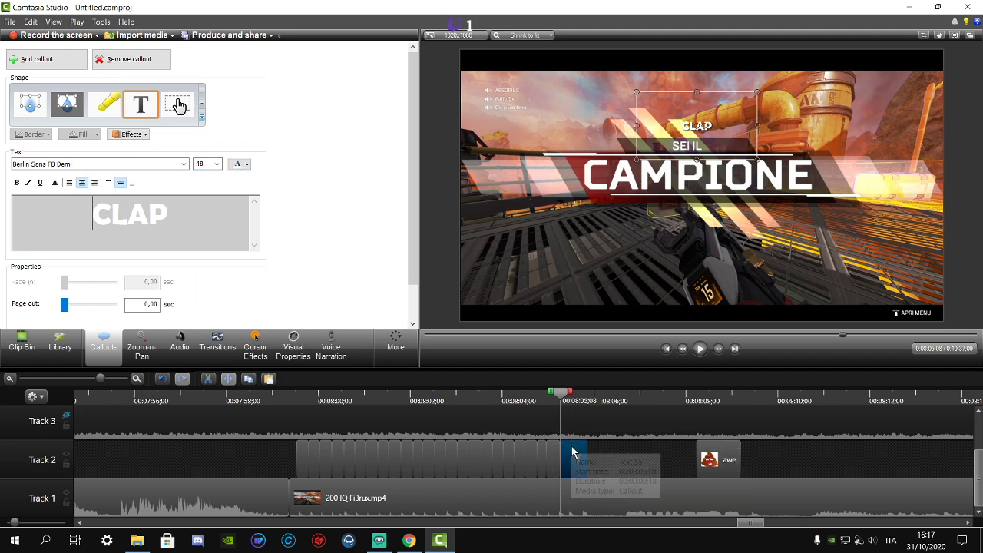
# - Set the font size of the CLAP callout starting at 0:08:04;29 to 48
pyautogui.hotkey('ctrl', 'Left')
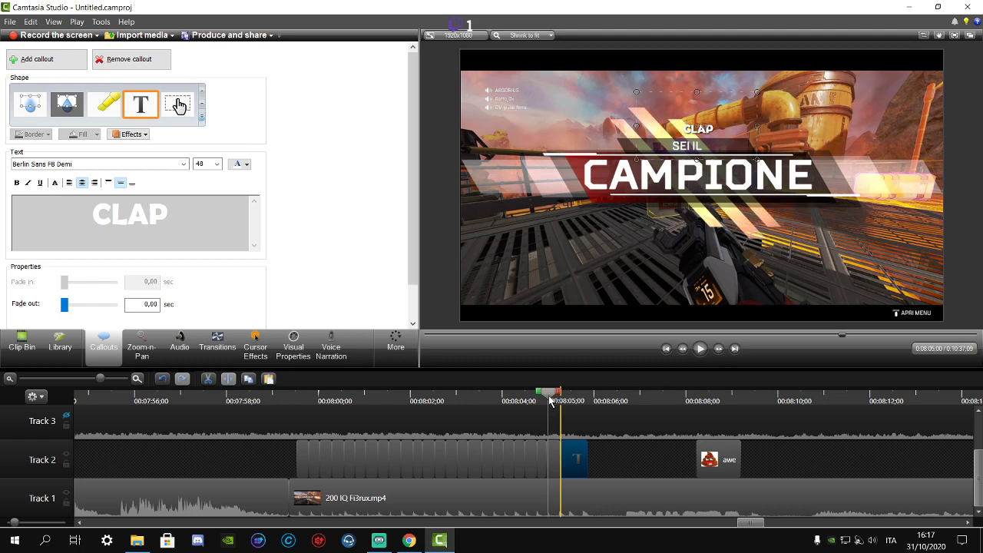
pyautogui.click(552, 456)
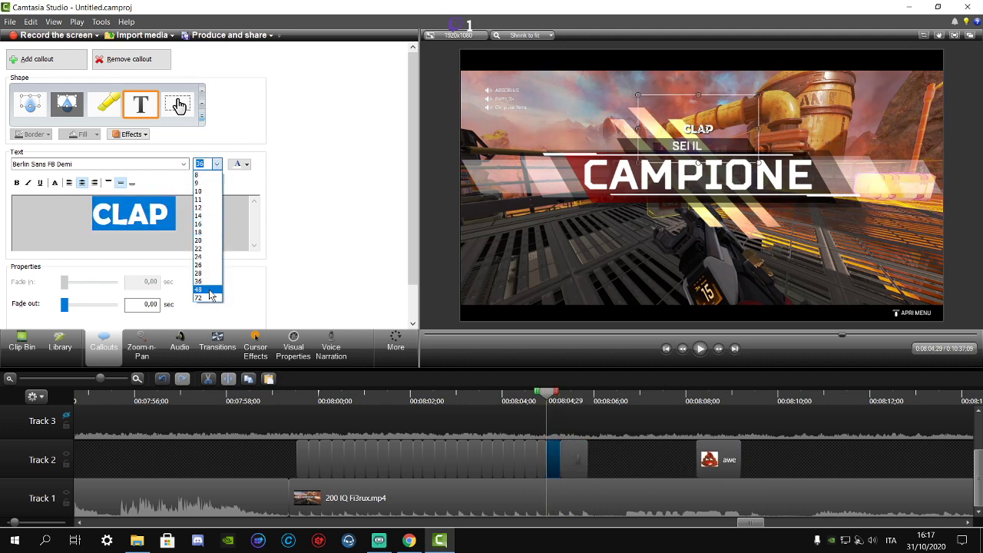
pyautogui.click(209, 291)
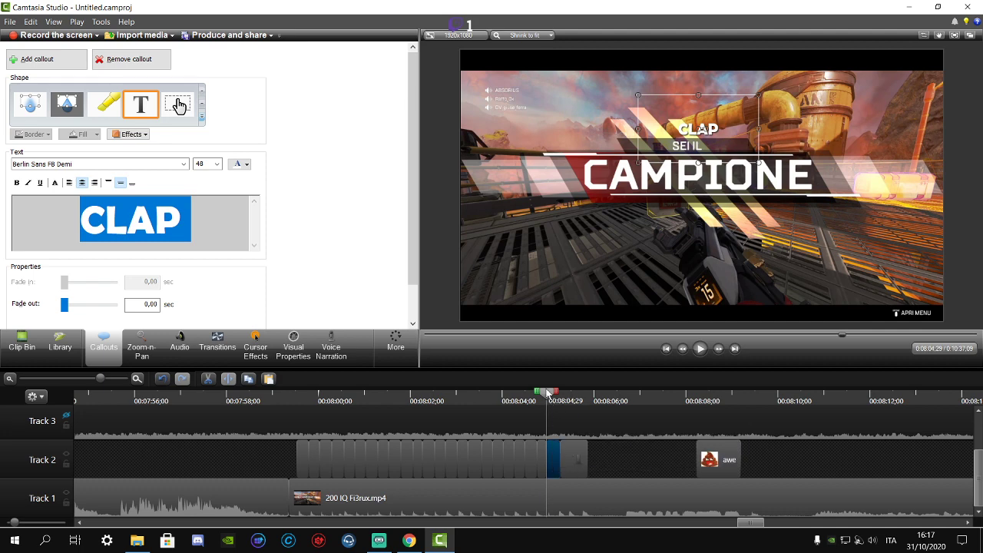
# - Move the CLAP callout starting at 0:08:05;08 below the banner's left half and split it at 0:08:05;13
pyautogui.moveTo(548, 393); pyautogui.dragTo(569, 398)
pyautogui.click(576, 458)
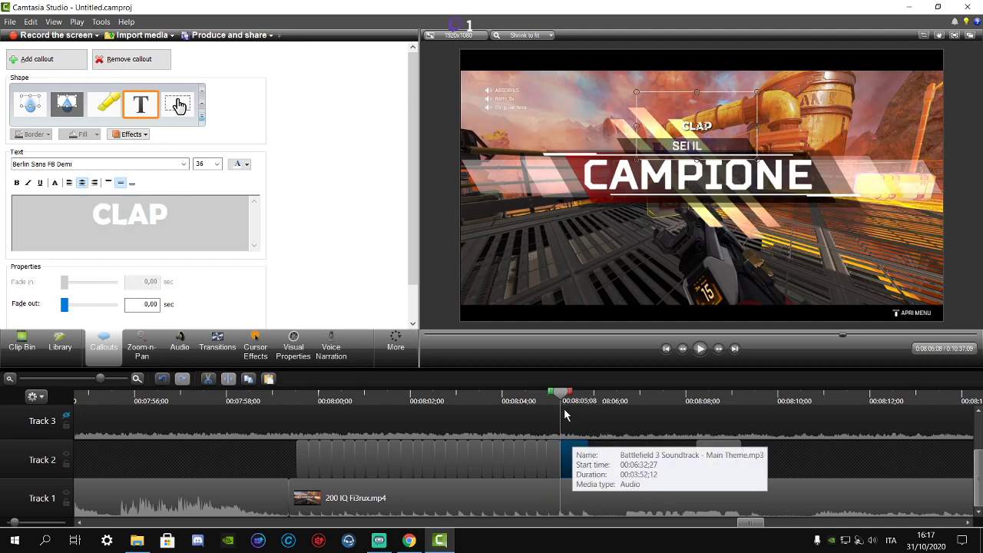
pyautogui.moveTo(714, 150); pyautogui.dragTo(624, 259)
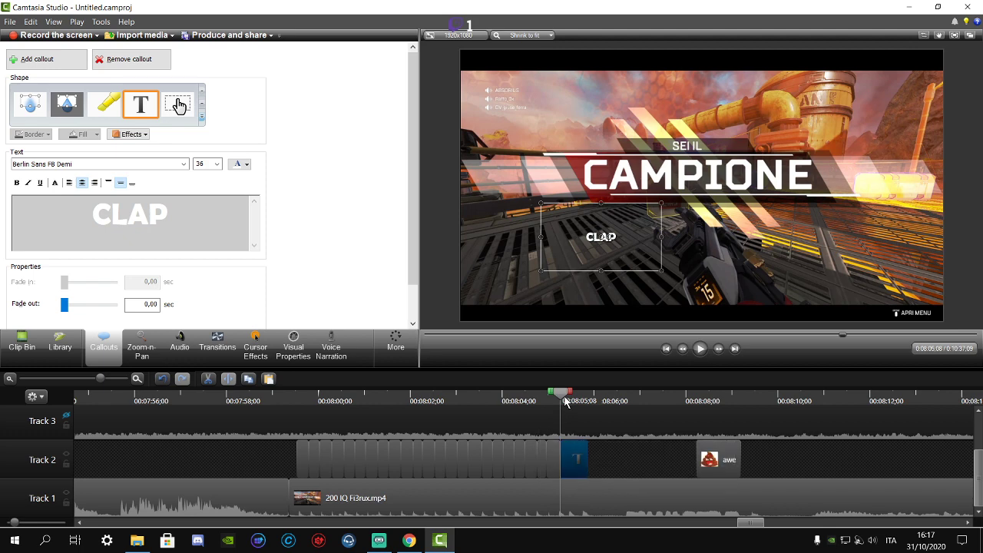
pyautogui.moveTo(568, 395); pyautogui.dragTo(575, 397)
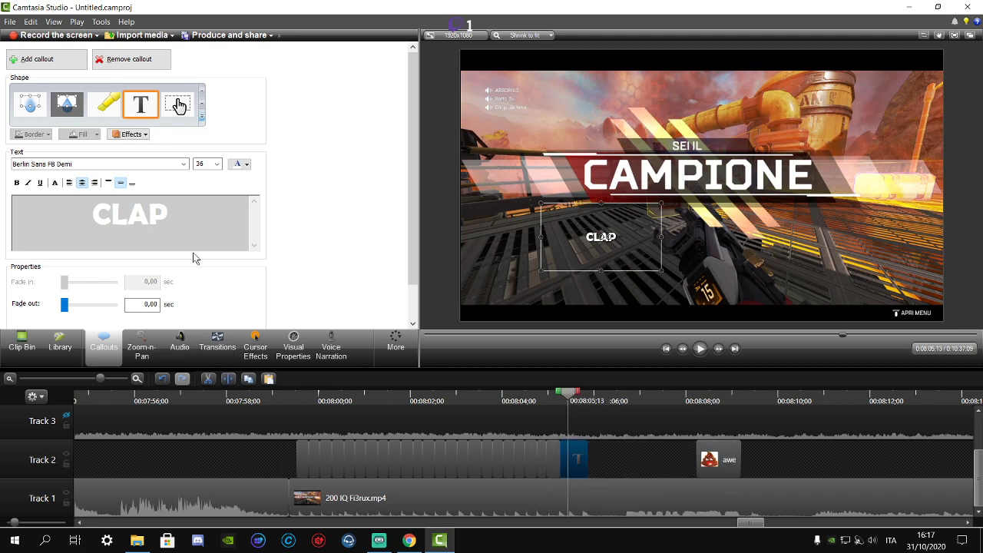
pyautogui.click(232, 383)
# - Set the CLAP callout starting at 0:08:05;13 to font size 72 and move it below the banner's centre
pyautogui.click(578, 459)
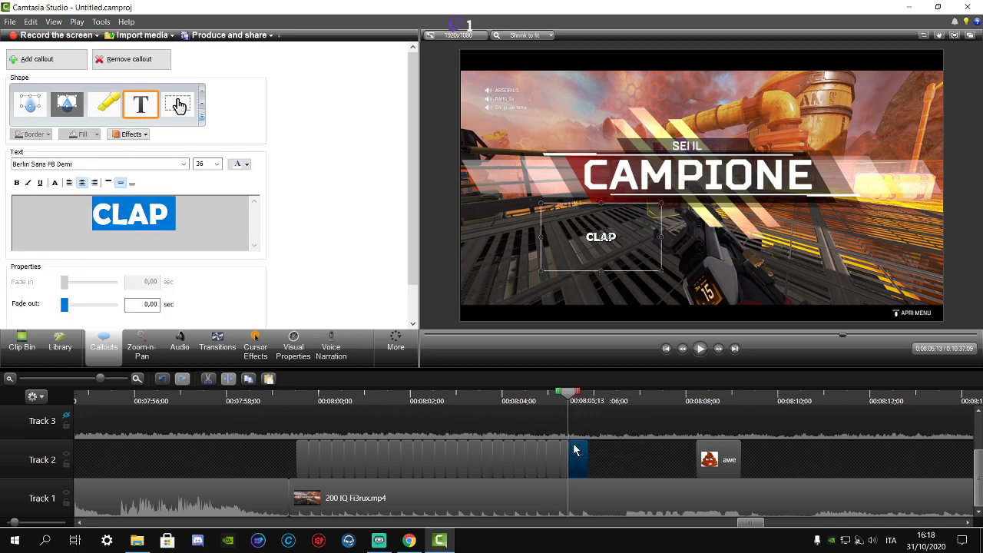
pyautogui.click(218, 165)
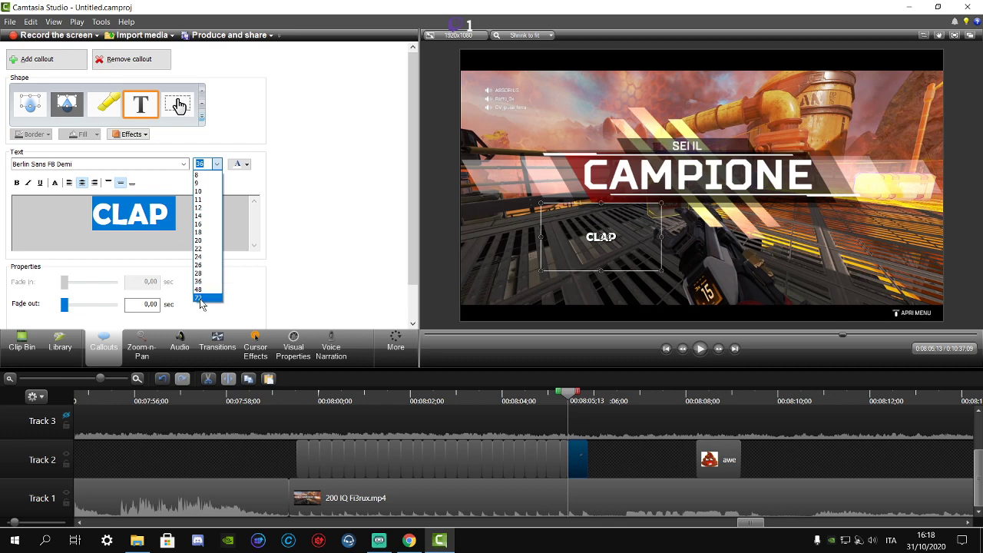
pyautogui.click(200, 301)
pyautogui.moveTo(629, 247); pyautogui.dragTo(732, 237)
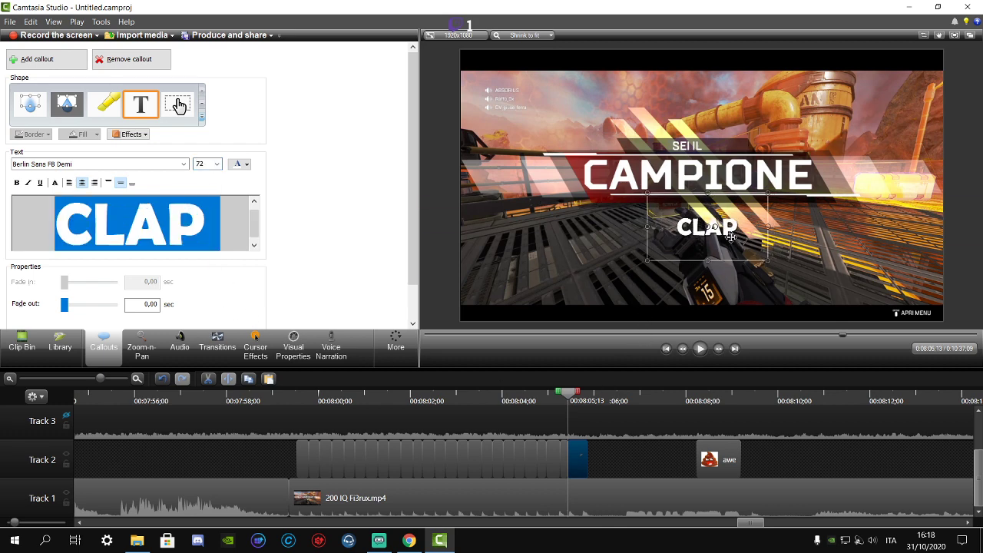
# - Extend the end of the last CLAP callout slightly and split it at 0:08:05;21
pyautogui.moveTo(569, 394)
pyautogui.mouseDown()
pyautogui.moveTo(586, 398)
pyautogui.moveTo(577, 398)
pyautogui.moveTo(582, 405)
pyautogui.mouseUp()
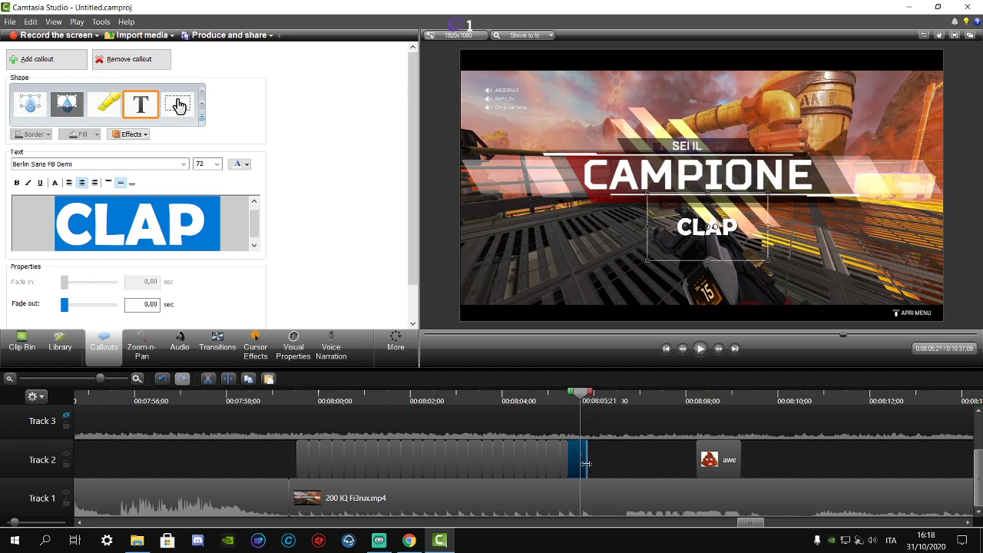
pyautogui.moveTo(586, 464); pyautogui.dragTo(588, 464)
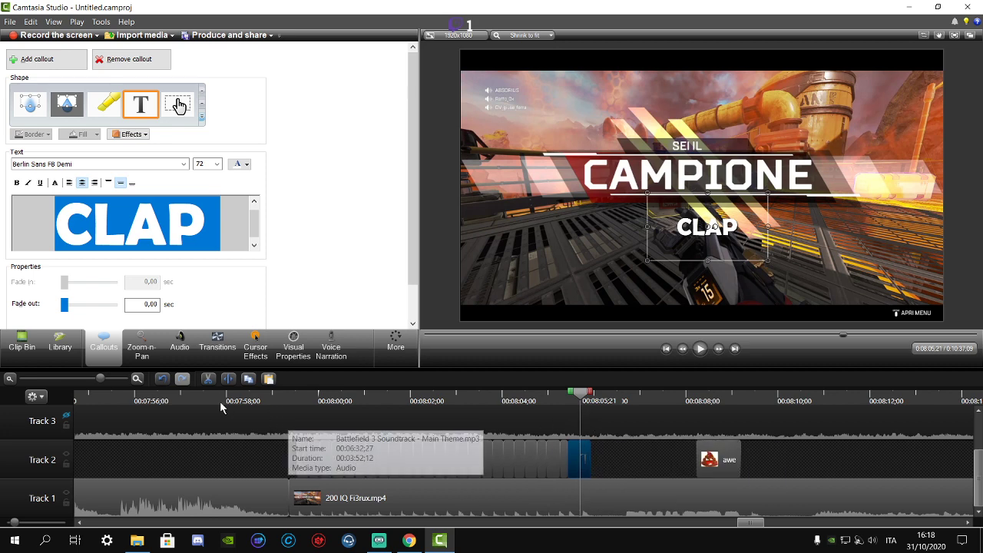
pyautogui.click(229, 379)
pyautogui.press('Delete')
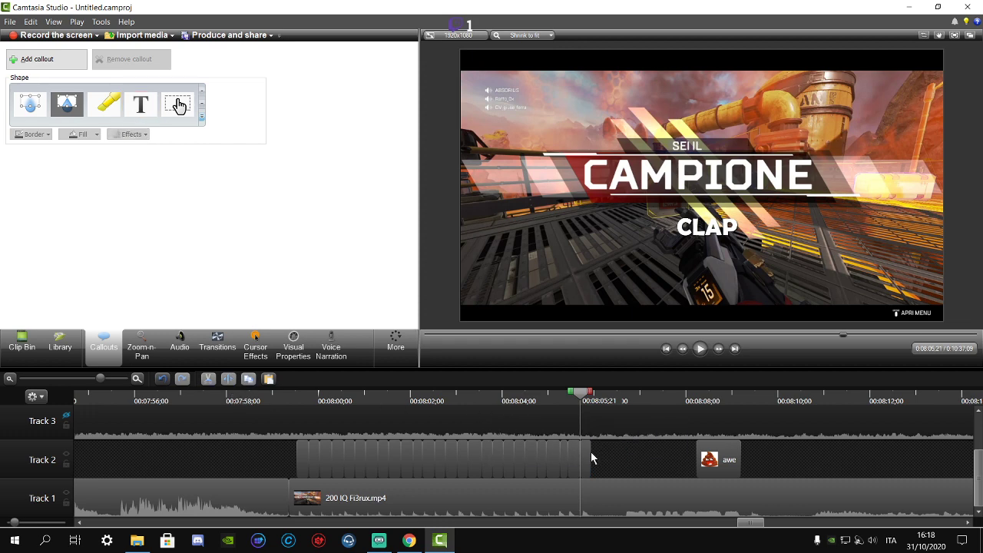
# - Move the final CLAP callout starting at 0:08:05;21 above the SEI IL text at the top centre of the picture
pyautogui.click(586, 459)
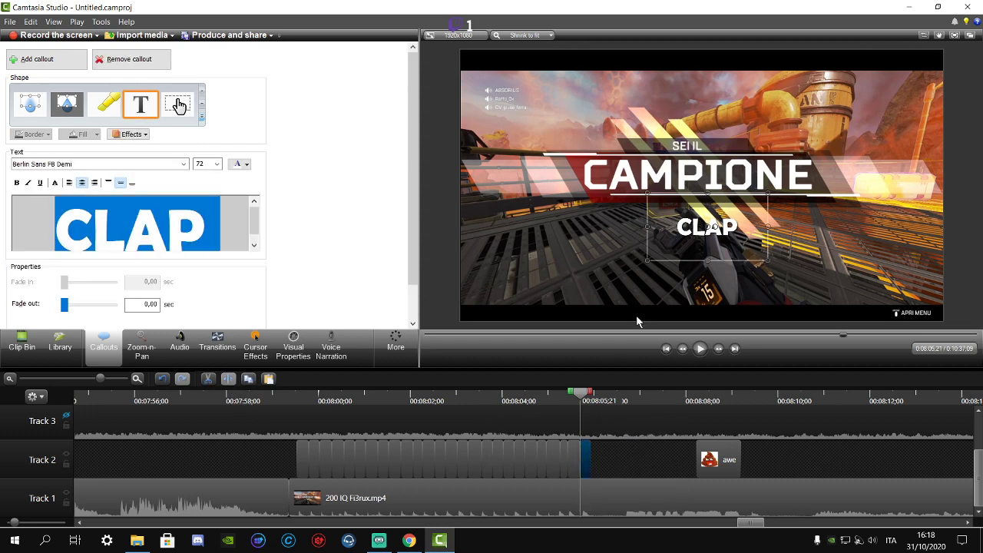
pyautogui.moveTo(663, 247); pyautogui.dragTo(650, 129)
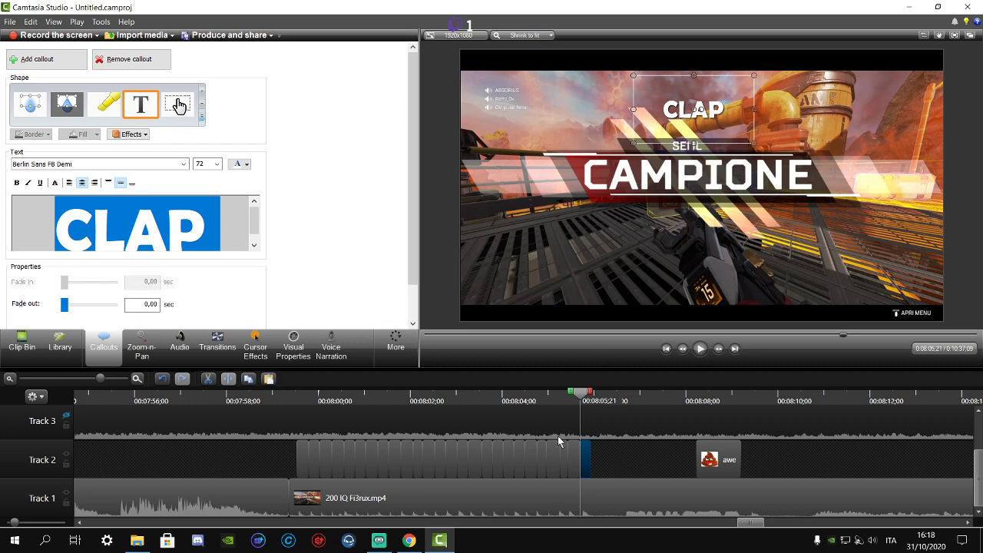
# - Play back the CLAP callout sequence from 0:07:59;11 and save the project
pyautogui.click(503, 396)
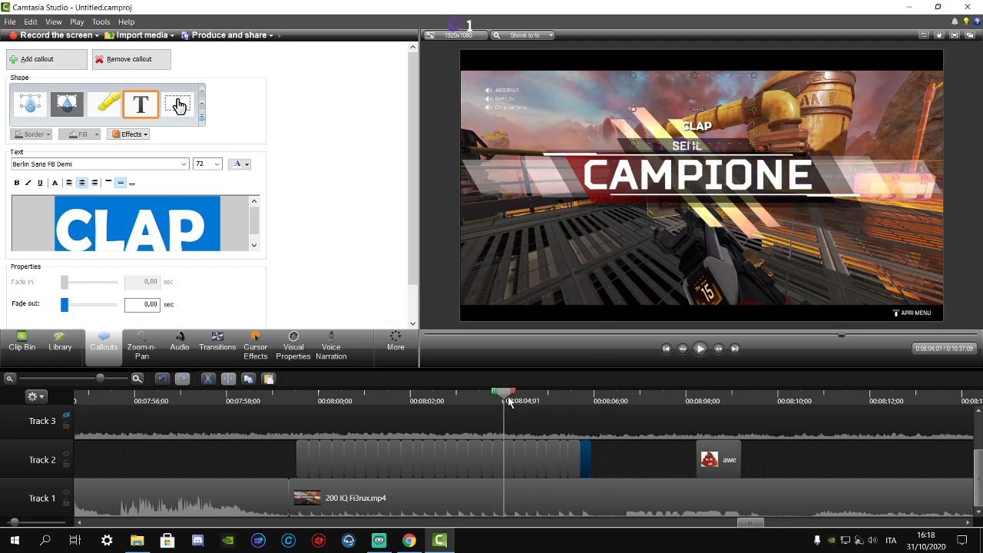
pyautogui.click(700, 348)
pyautogui.click(289, 394)
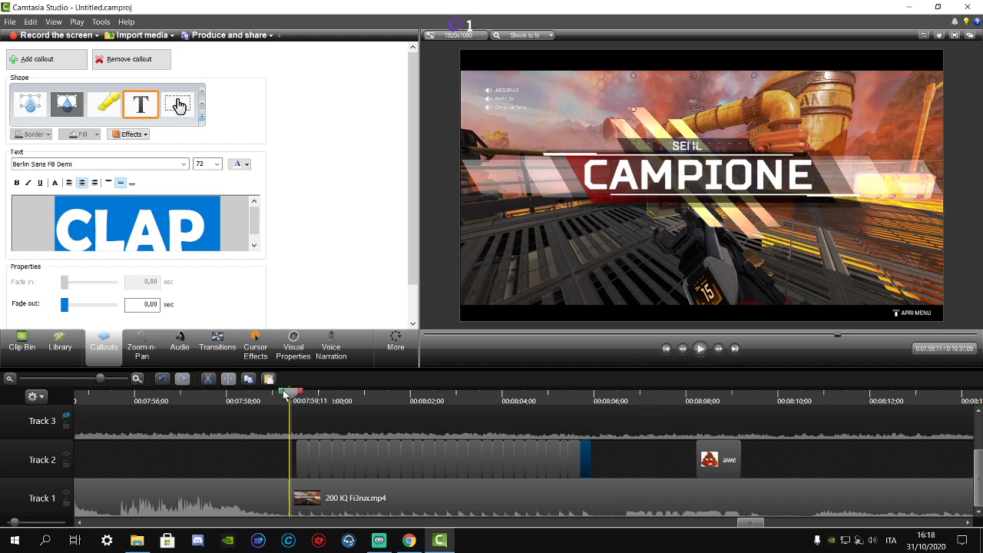
pyautogui.click(246, 477)
pyautogui.click(700, 348)
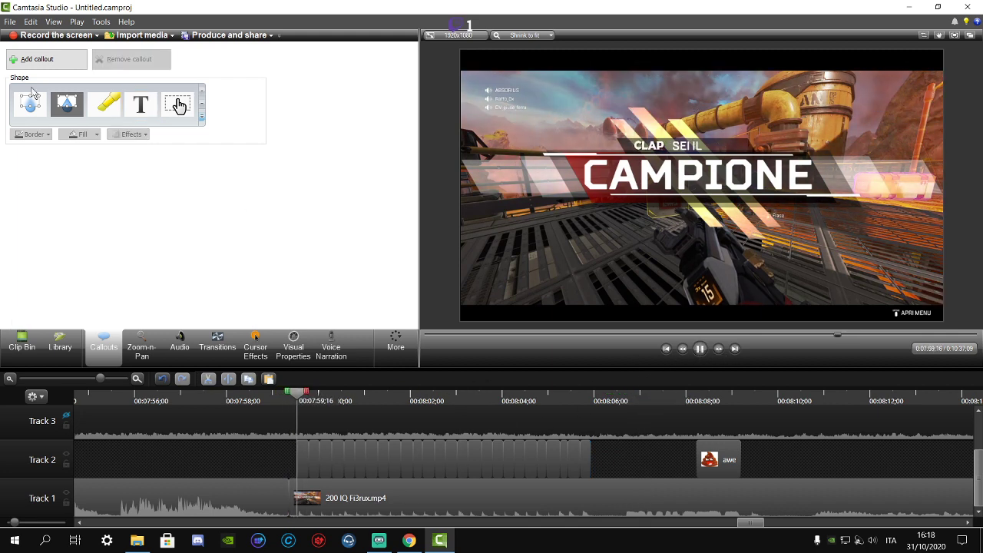
pyautogui.click(10, 22)
pyautogui.click(20, 73)
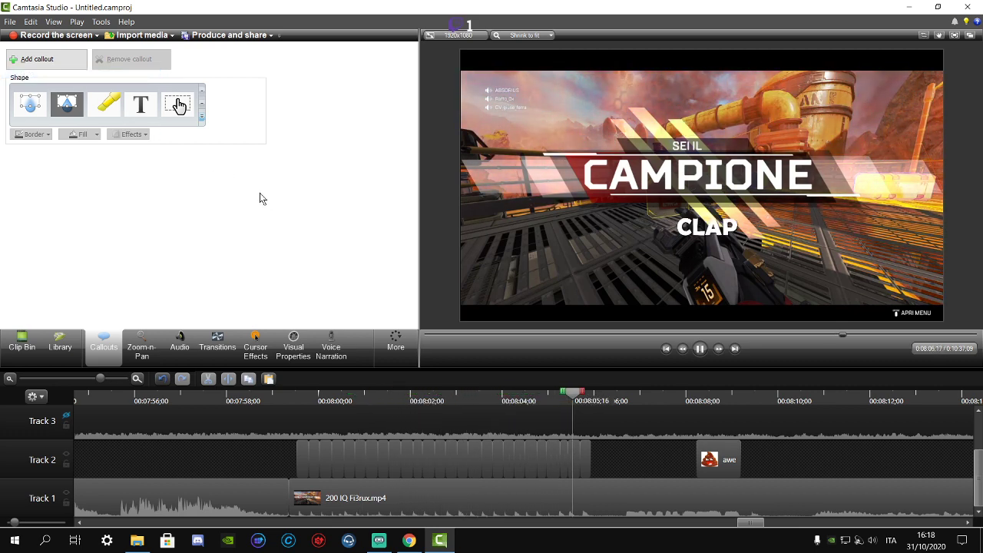
# - Move the size 36 CLAP callout showing at 0:08:04;15 below the right half of the CAMPIONE banner
pyautogui.click(504, 402)
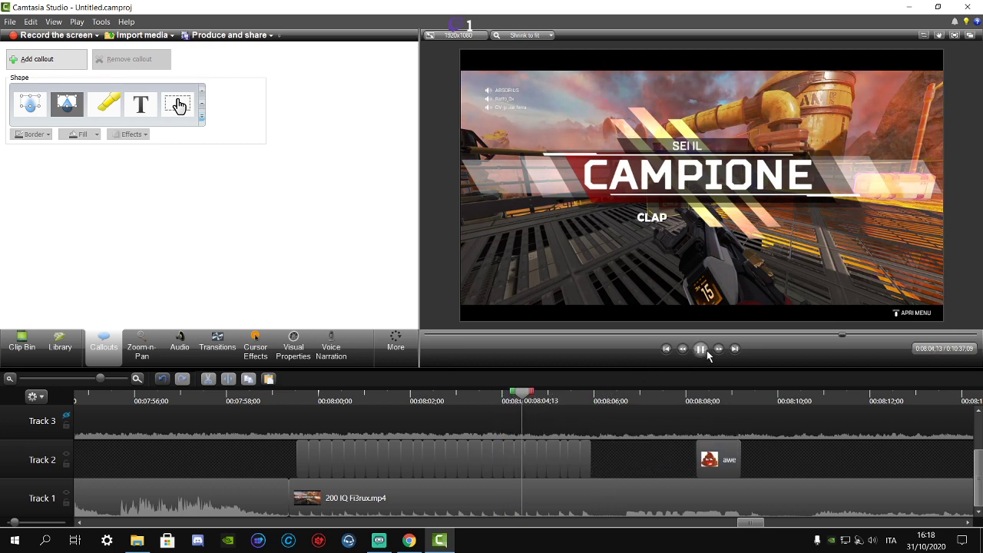
pyautogui.click(529, 456)
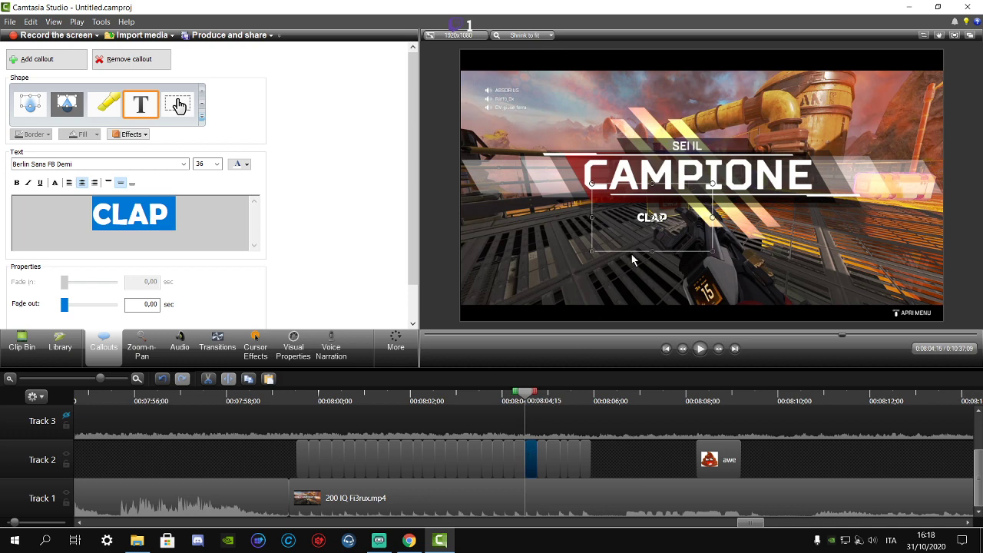
pyautogui.moveTo(664, 232); pyautogui.dragTo(795, 229)
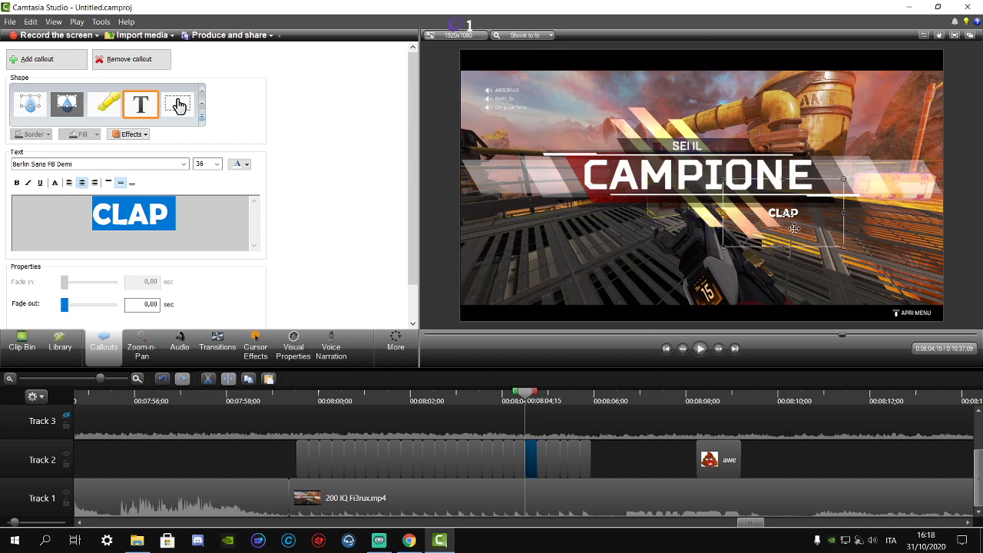
# - Move the size 48 CLAP callout starting at 0:08:04;29 from above SEI IL to below the banner's left half
pyautogui.click(699, 349)
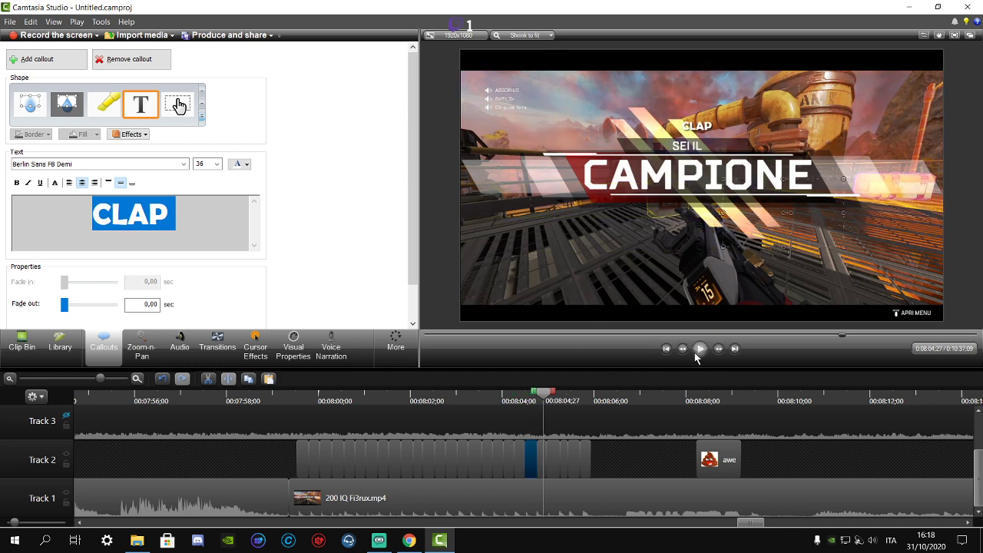
pyautogui.click(699, 125)
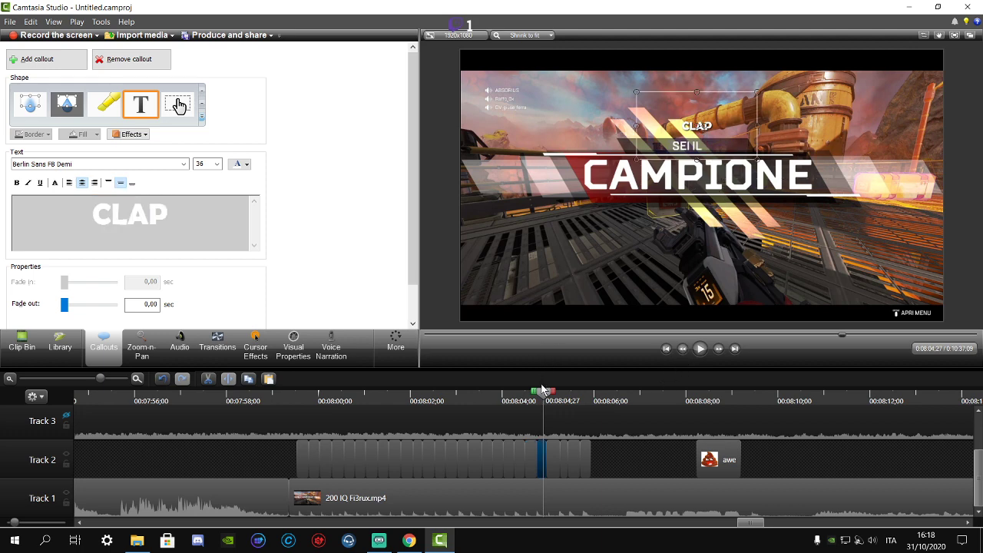
pyautogui.moveTo(550, 393); pyautogui.dragTo(545, 396)
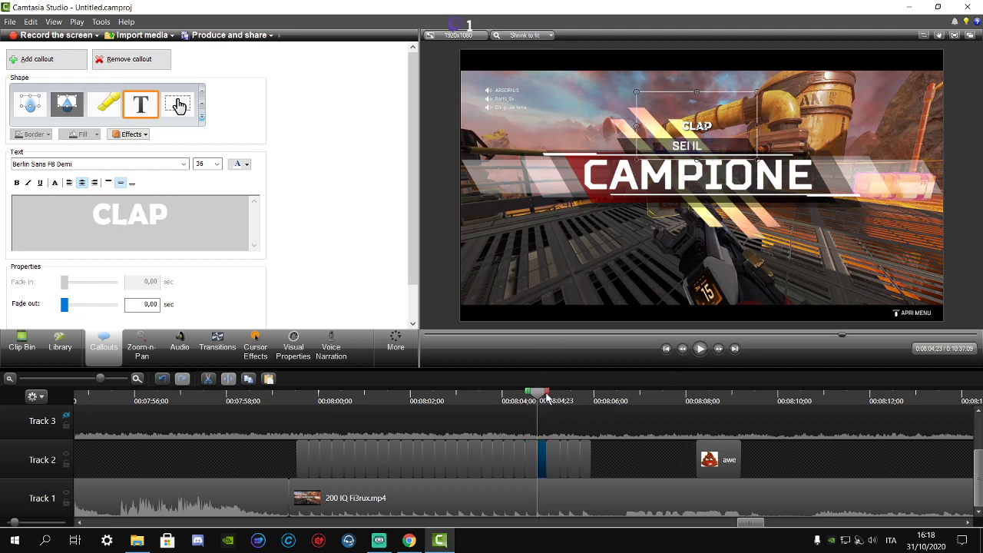
pyautogui.click(701, 349)
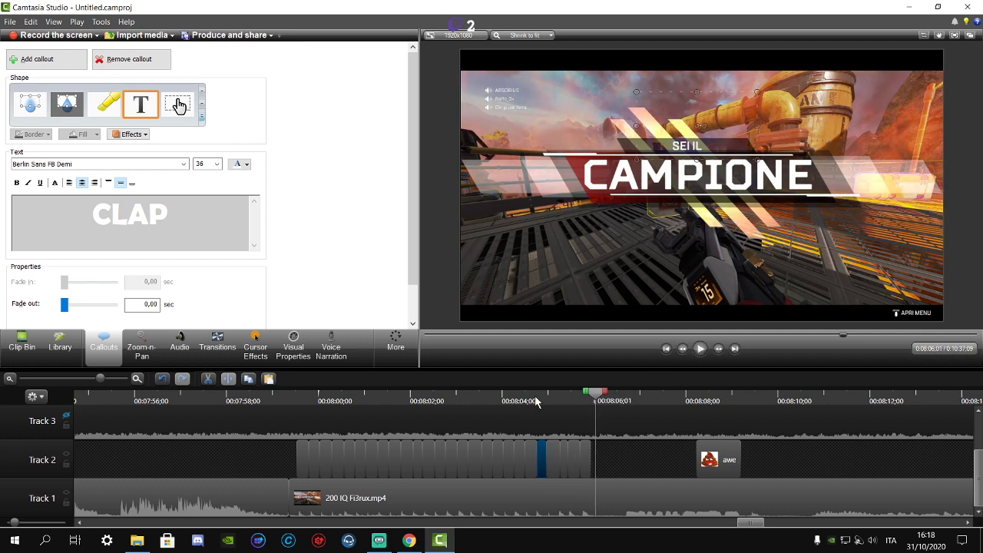
pyautogui.moveTo(536, 401); pyautogui.dragTo(551, 401)
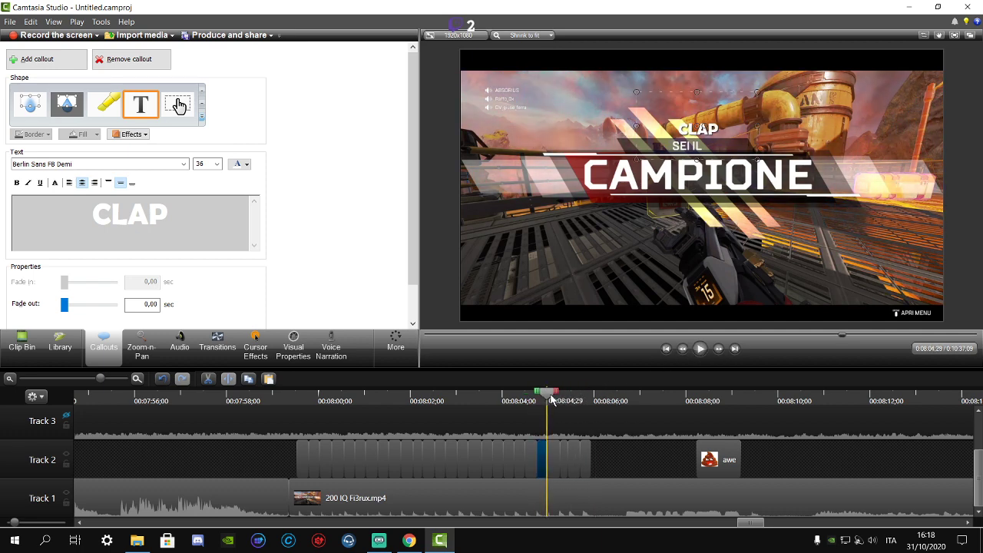
pyautogui.click(552, 458)
pyautogui.moveTo(664, 133); pyautogui.dragTo(576, 227)
# - Play back the repositioned CLAP callouts from 0:07:59;11 to check the whole sequence
pyautogui.click(699, 350)
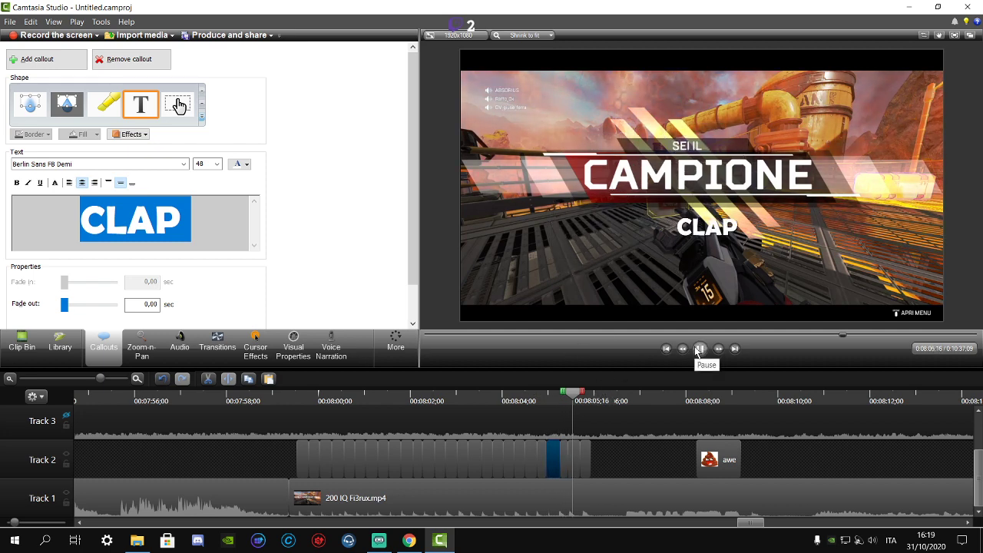
pyautogui.click(298, 393)
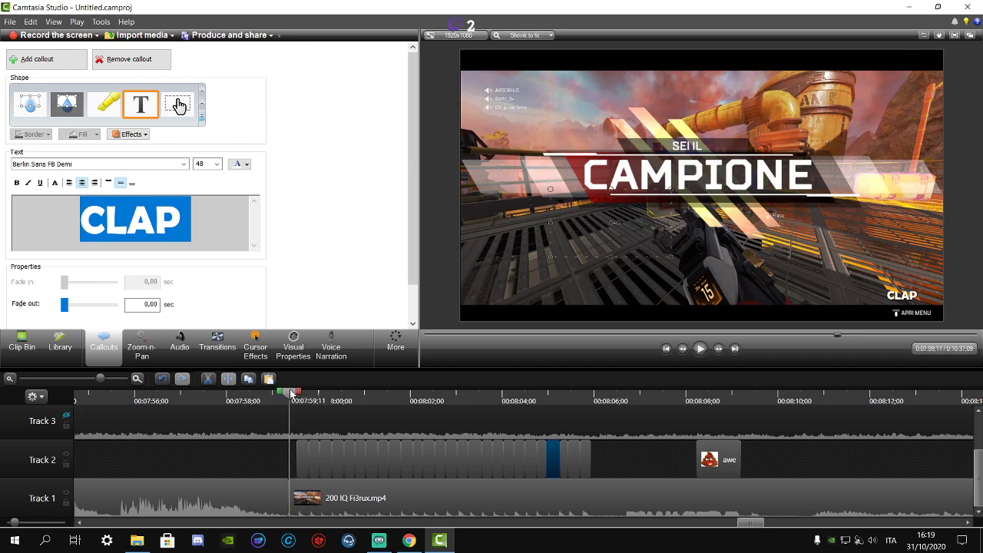
pyautogui.click(661, 457)
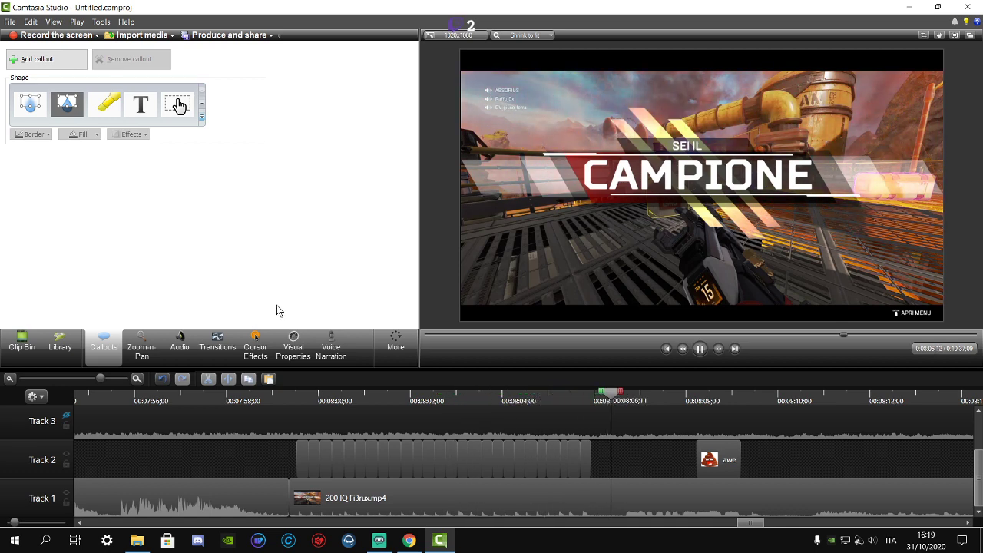
pyautogui.click(8, 21)
pyautogui.click(192, 153)
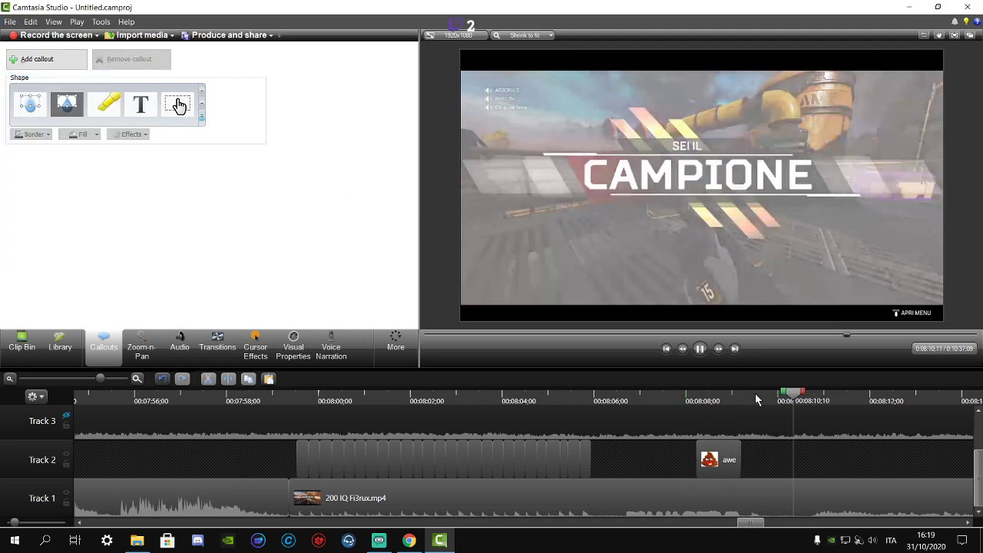
# - Copy the last CLAP callout, paste it at 0:08:09;12 and place the copy on Track 2 after the awesome image
pyautogui.click(742, 400)
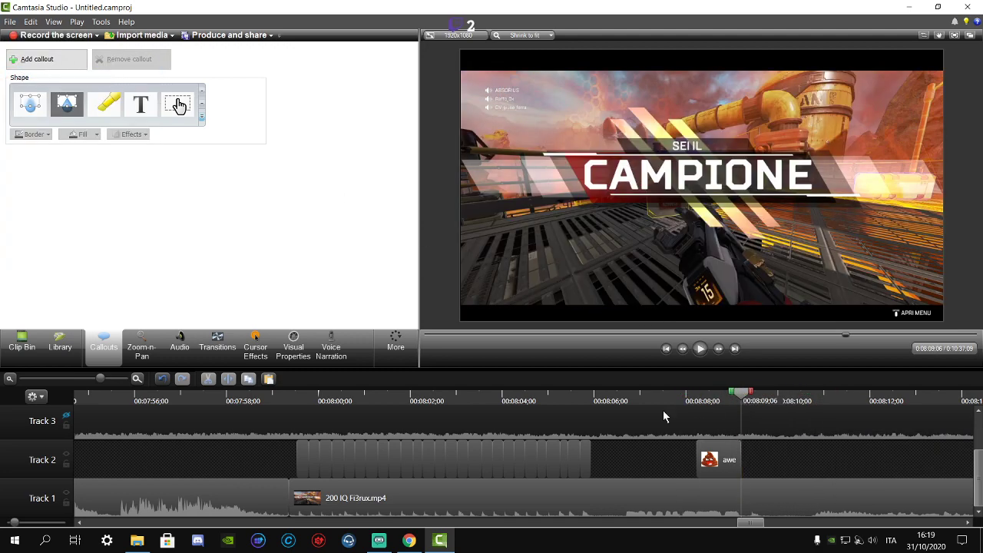
pyautogui.rightClick(587, 459)
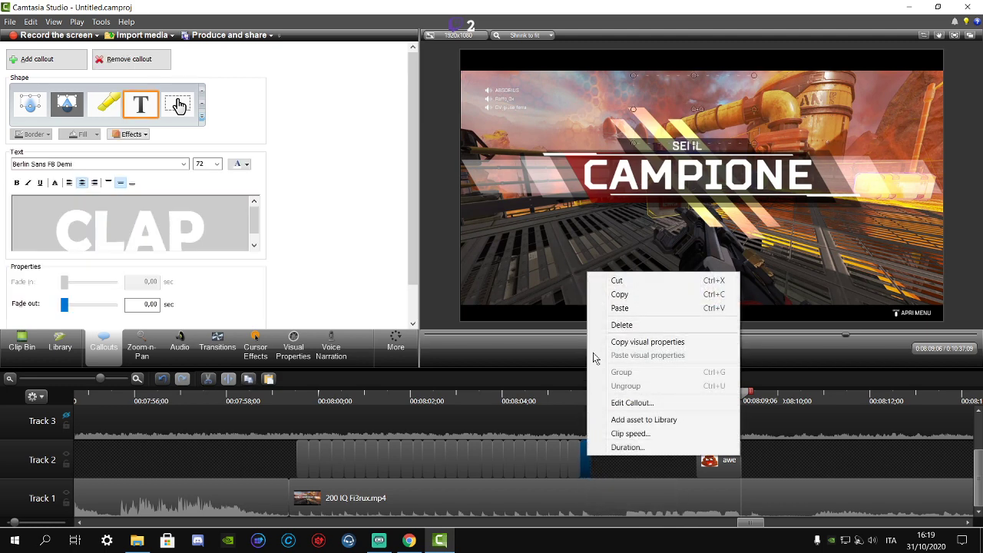
pyautogui.click(633, 298)
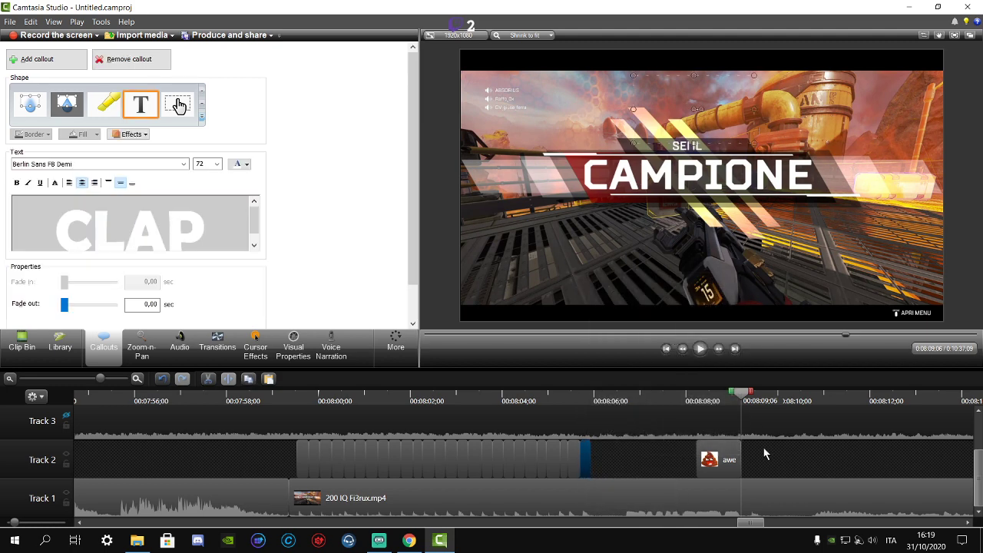
pyautogui.click(700, 348)
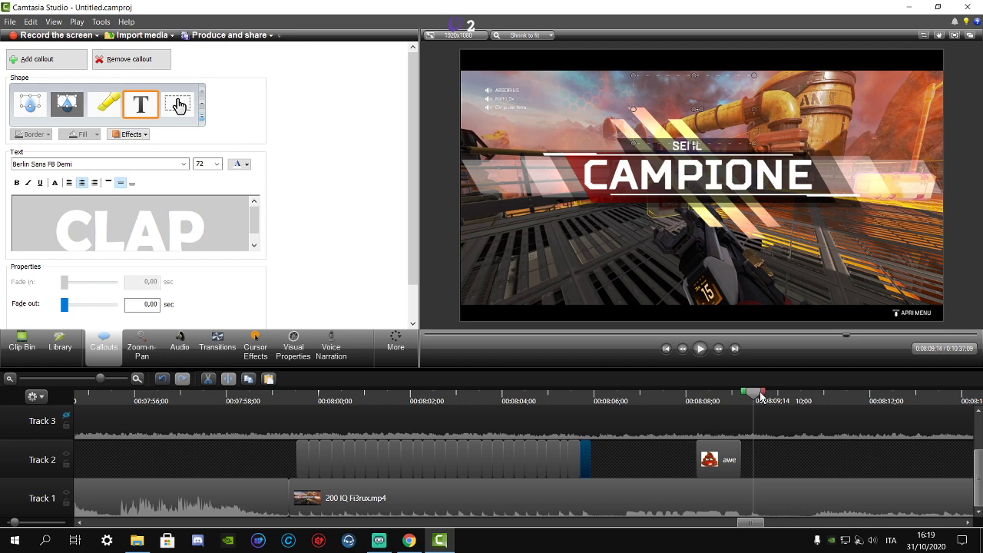
pyautogui.rightClick(767, 439)
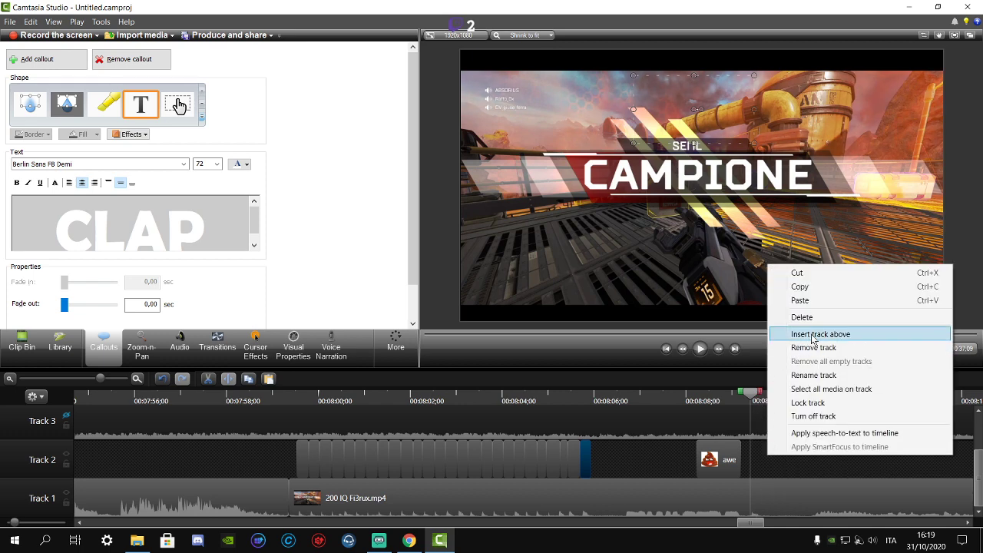
pyautogui.click(817, 302)
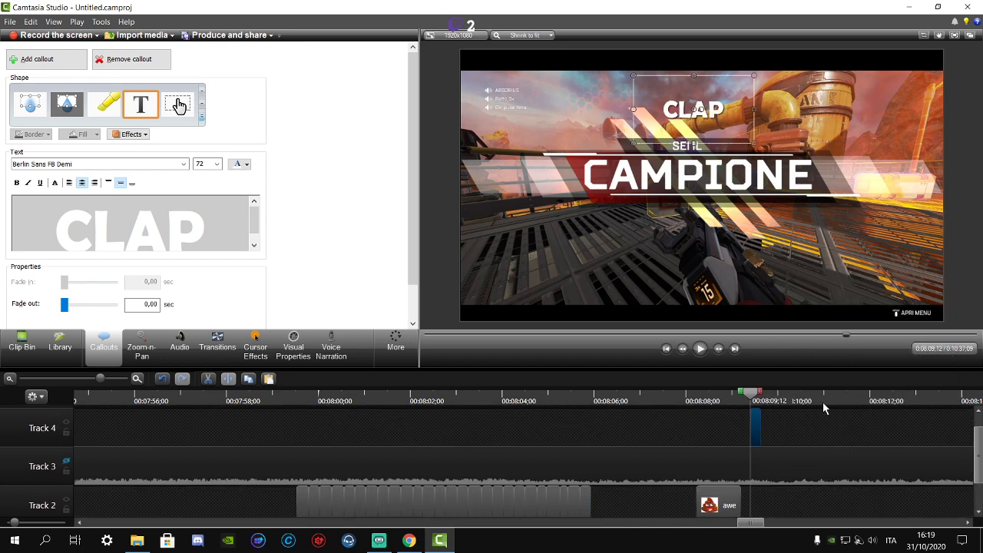
pyautogui.moveTo(761, 421); pyautogui.dragTo(762, 507)
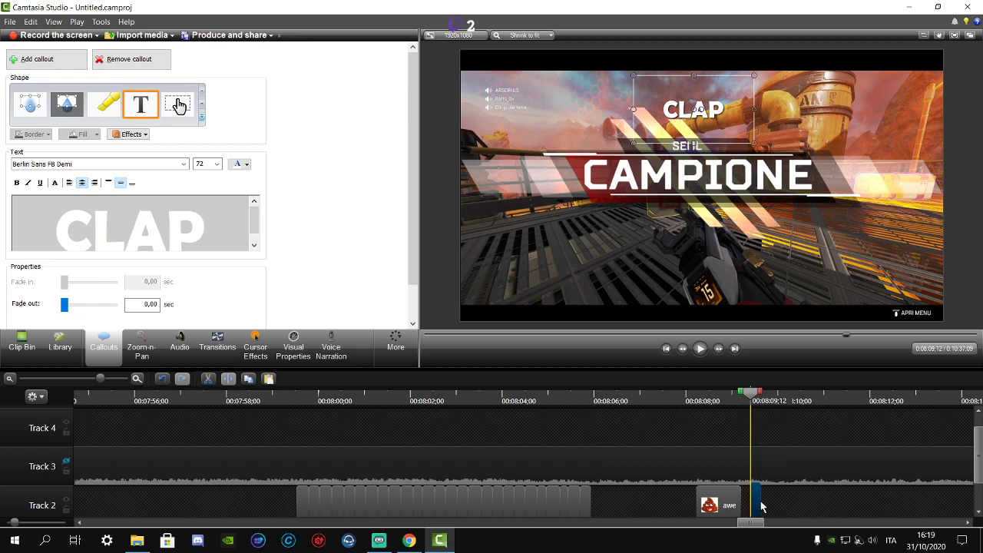
# - Play back the pasted CLAP callout from 0:08:09;12 and save the project
pyautogui.click(705, 353)
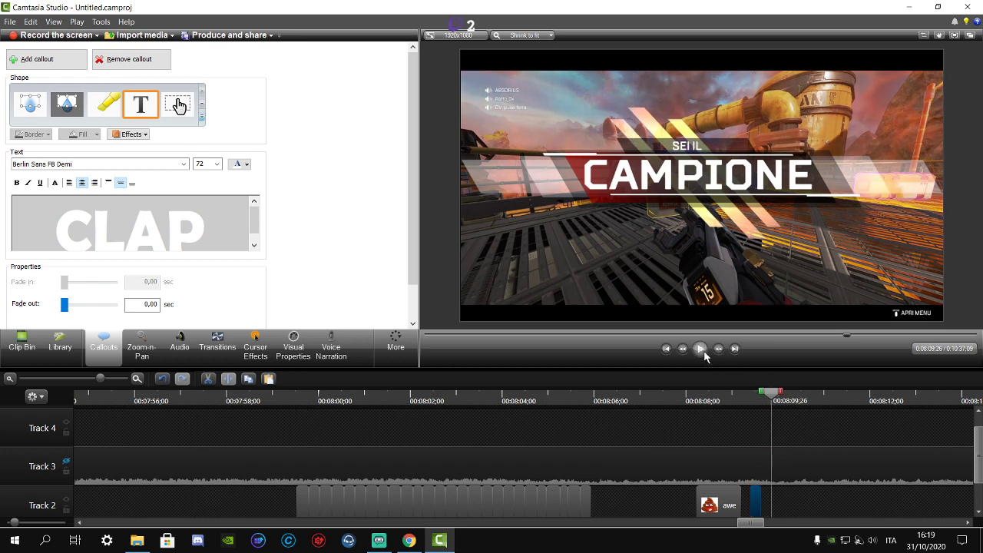
pyautogui.click(749, 397)
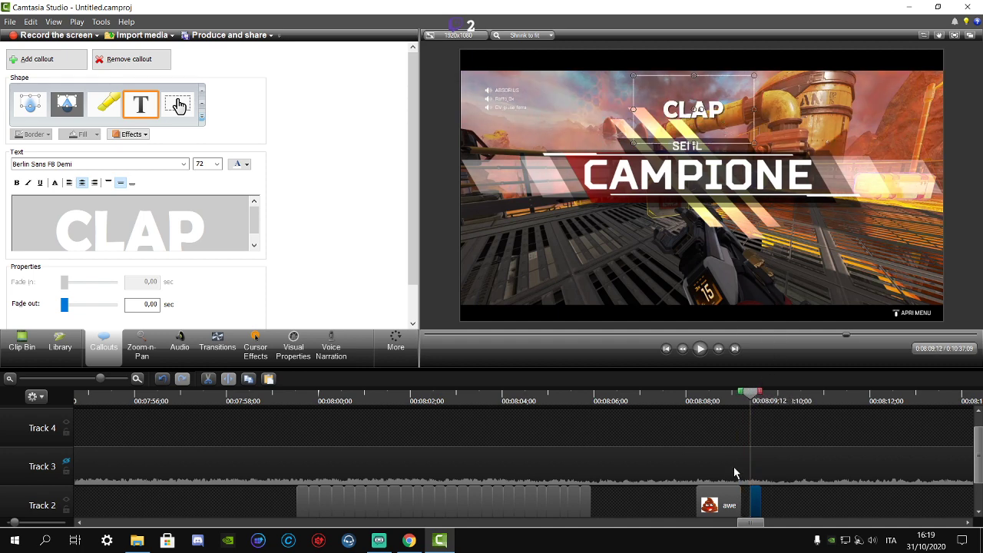
pyautogui.click(697, 350)
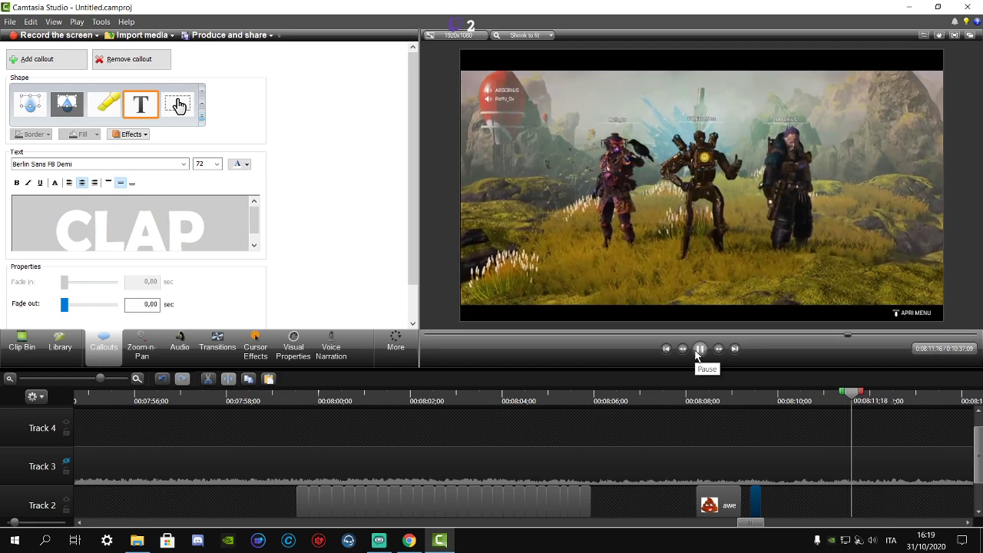
pyautogui.click(10, 21)
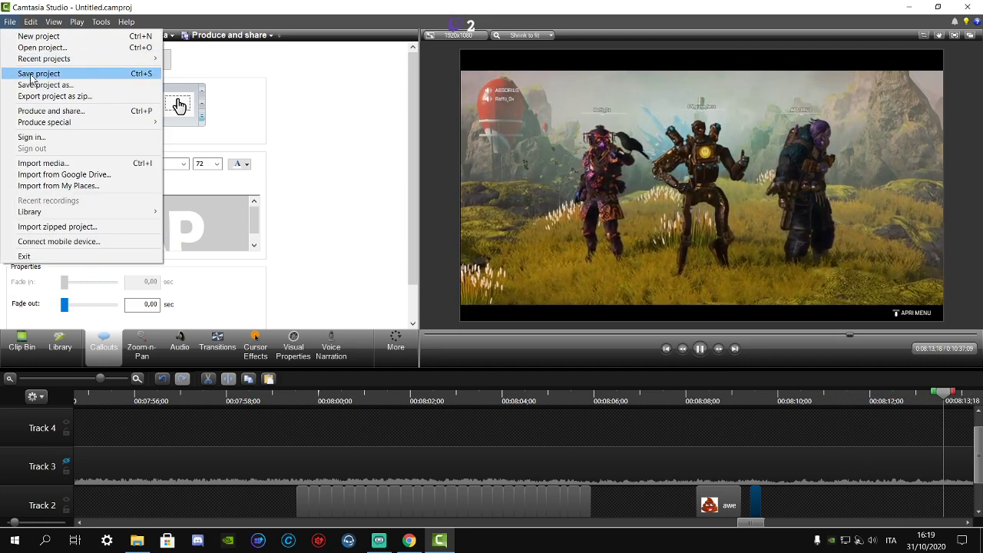
# - Split the Track 1 gameplay clip at 0:08:26;10 and shift the second piece about two seconds along to leave a gap
pyautogui.click(22, 346)
pyautogui.click(21, 345)
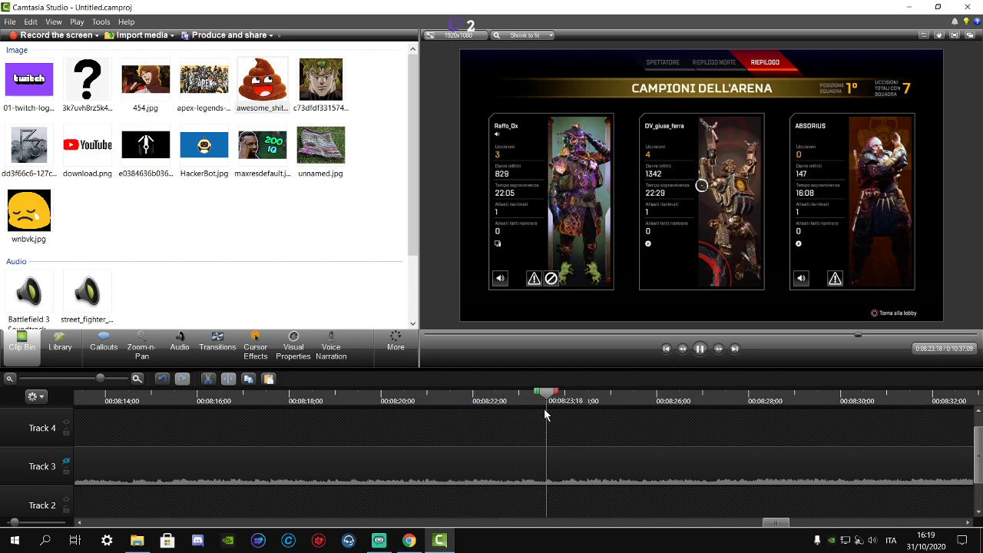
pyautogui.scroll(-1, 547, 419)
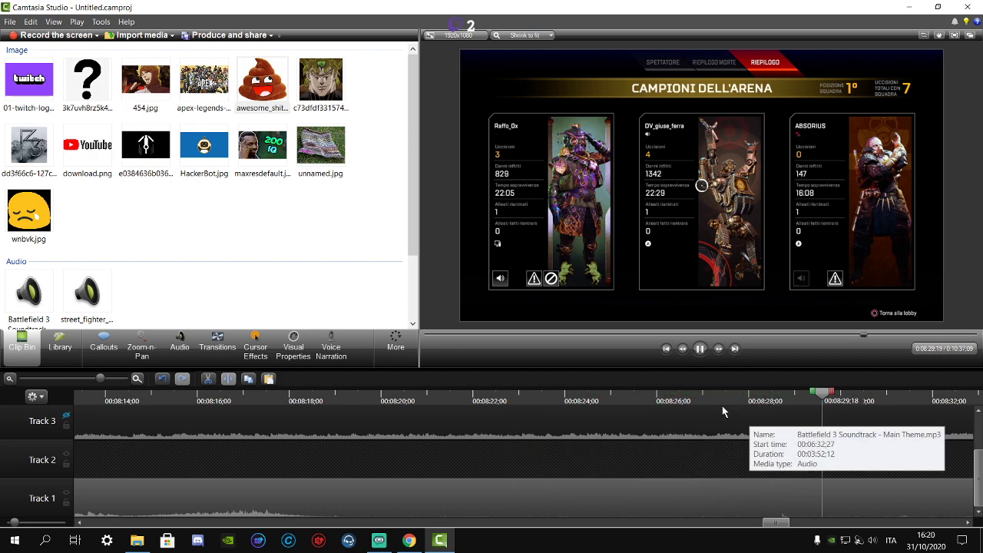
pyautogui.moveTo(696, 399); pyautogui.dragTo(667, 401)
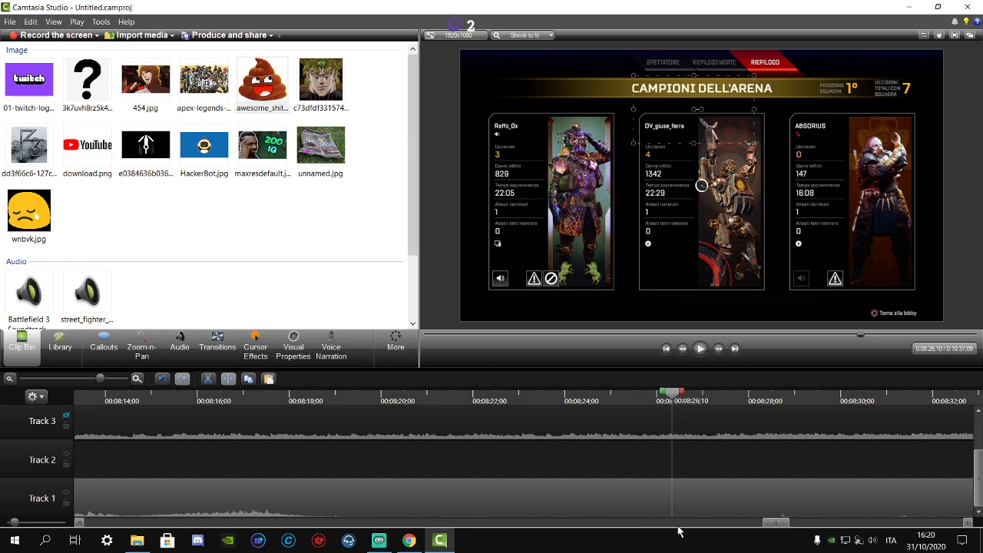
pyautogui.click(658, 491)
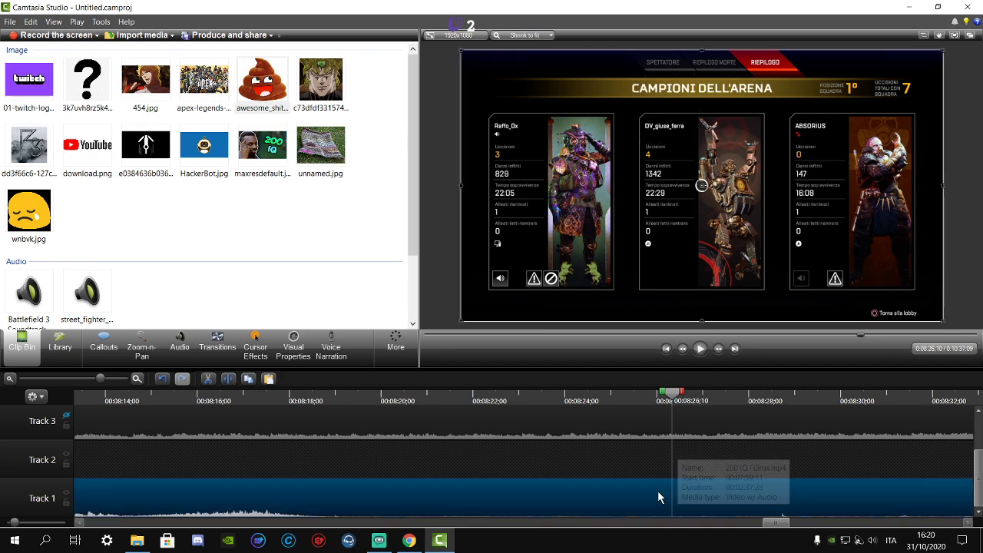
pyautogui.click(228, 380)
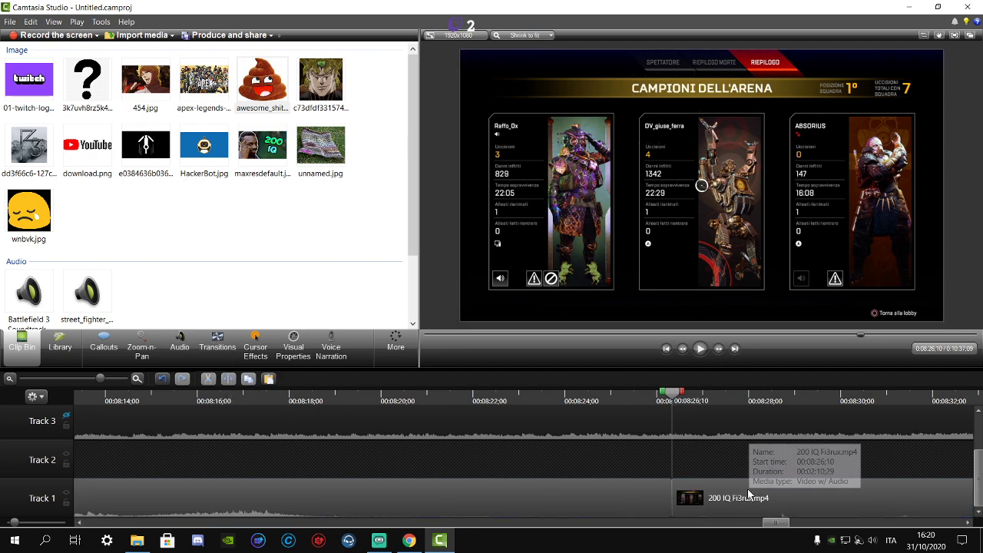
pyautogui.moveTo(749, 494); pyautogui.dragTo(843, 496)
# - Add a Radial blur transition to the end of the first gameplay piece and play it back from 0:08:23;01
pyautogui.click(221, 349)
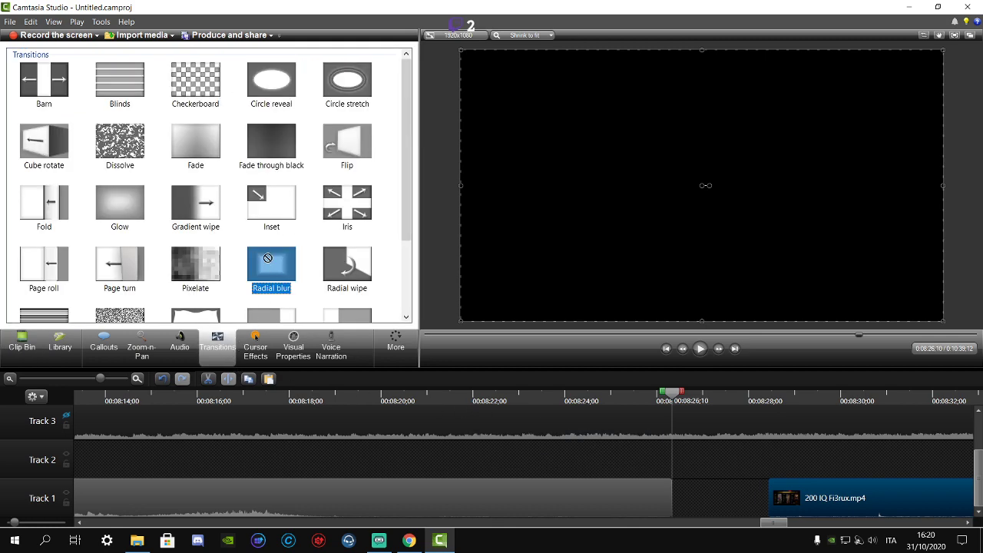
pyautogui.moveTo(267, 258); pyautogui.dragTo(579, 499)
pyautogui.click(529, 395)
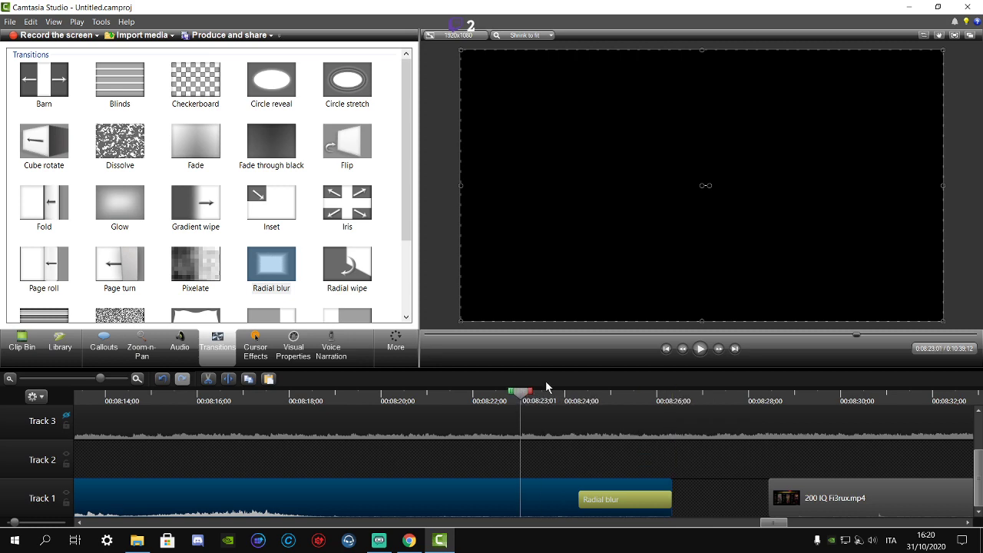
pyautogui.click(700, 349)
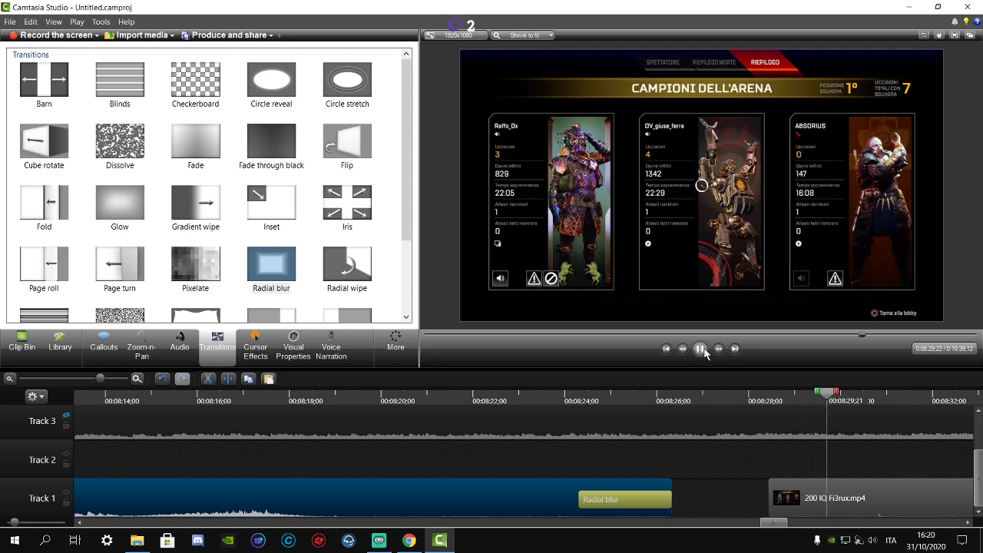
# - Play through the second Track 1 gameplay clip from about 0:08:30 to 0:10:30 to find which closing part to keep
pyautogui.click(86, 379)
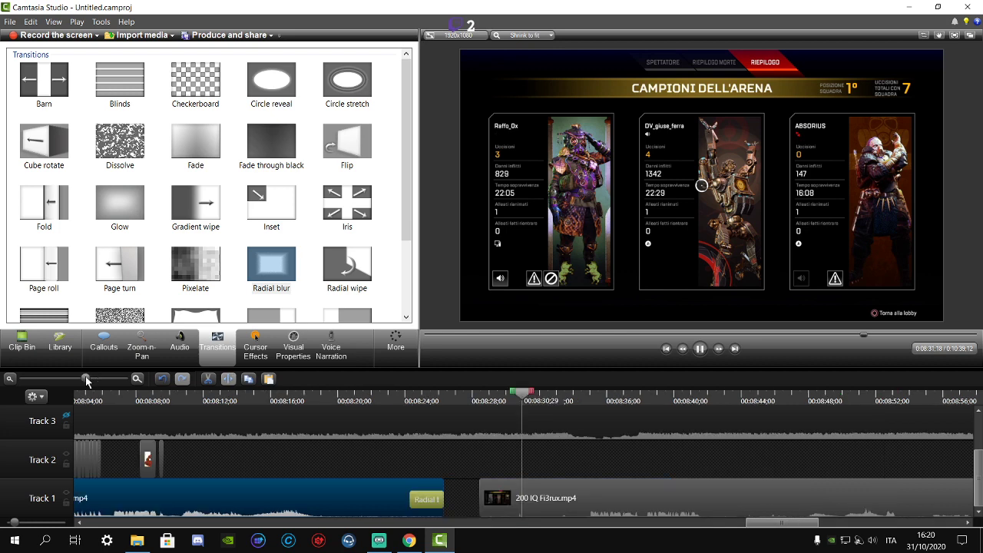
pyautogui.moveTo(538, 394); pyautogui.dragTo(622, 397)
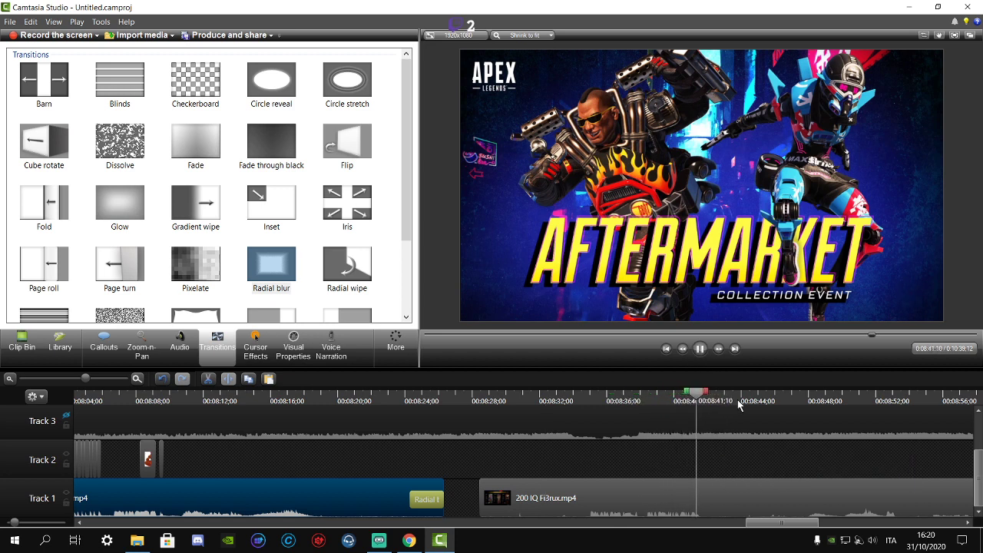
pyautogui.click(699, 349)
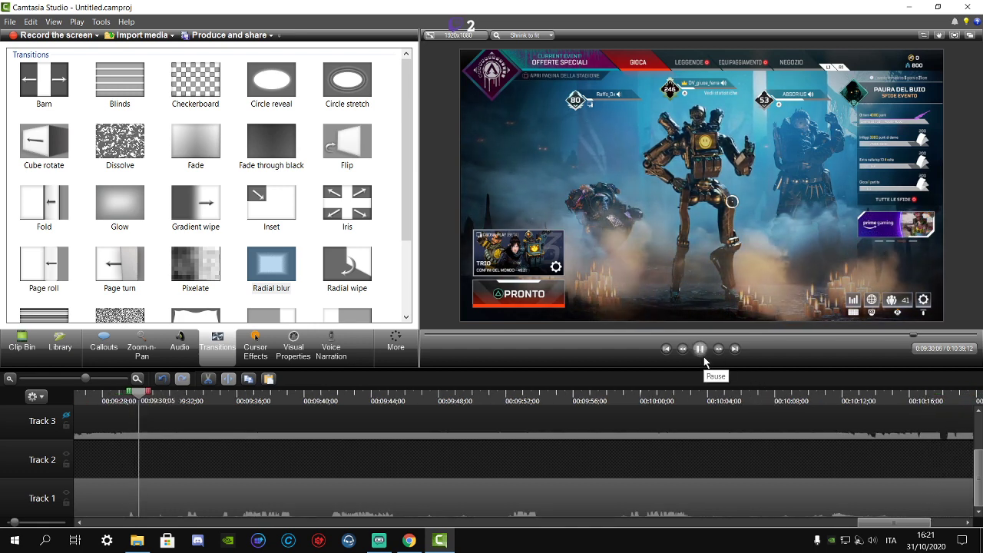
pyautogui.moveTo(286, 399); pyautogui.dragTo(317, 399)
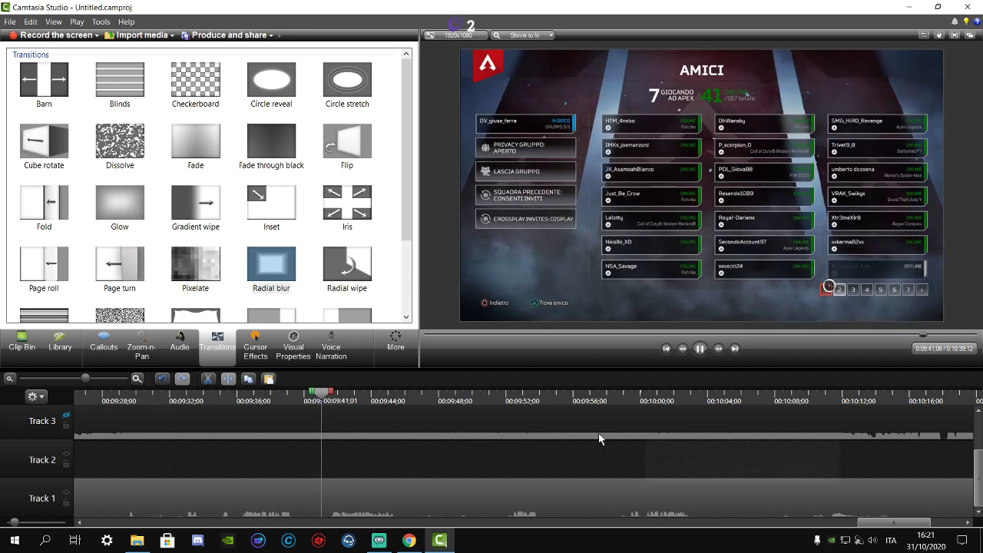
pyautogui.click(69, 378)
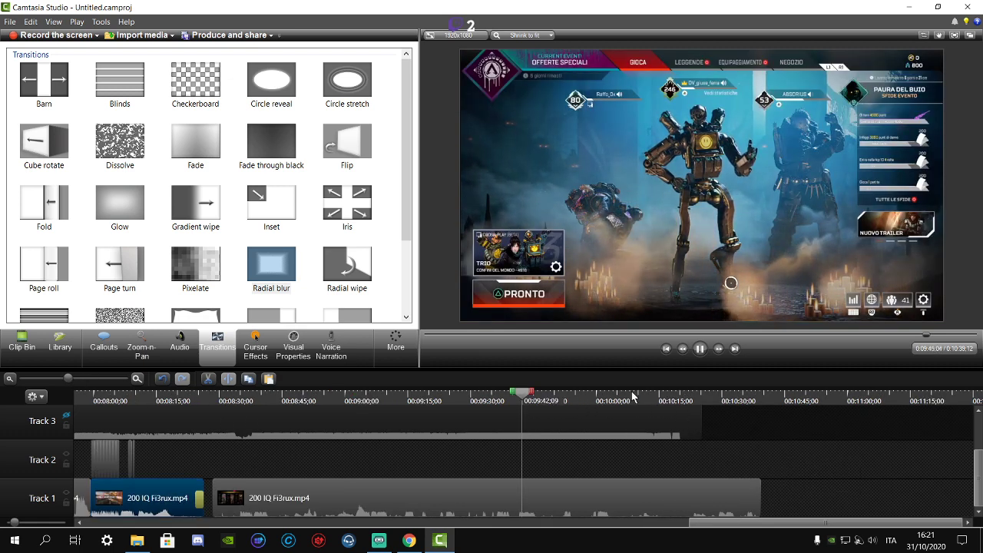
pyautogui.moveTo(705, 398); pyautogui.dragTo(696, 380)
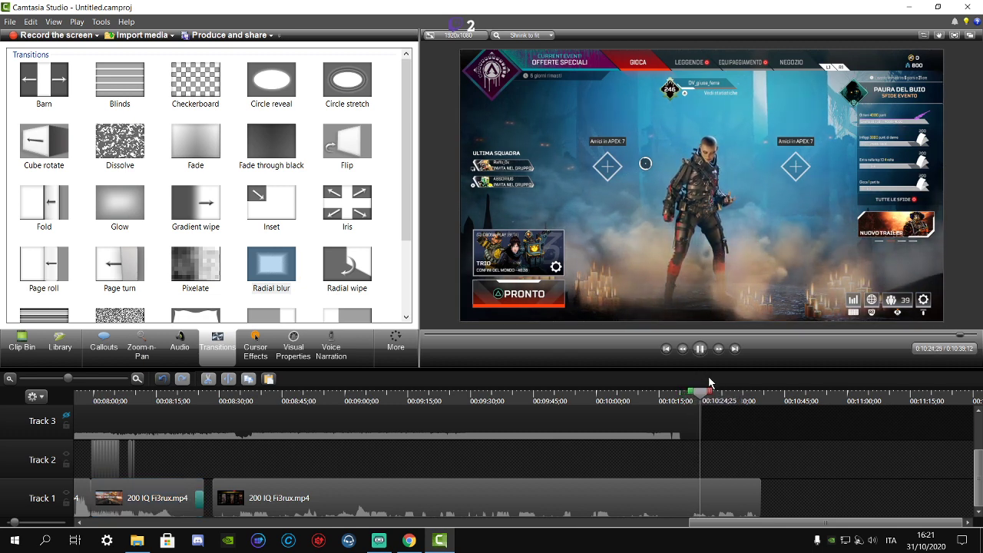
pyautogui.moveTo(423, 547)
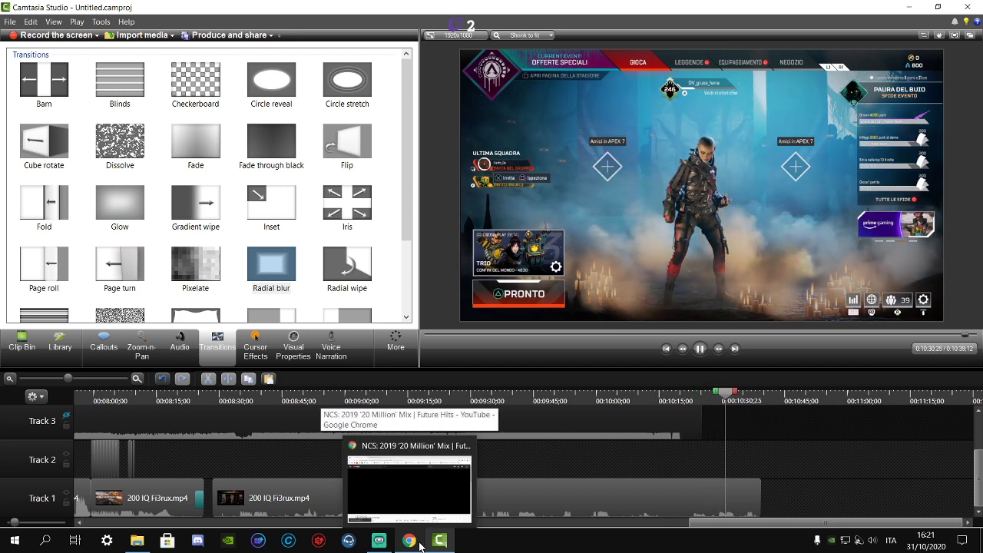
# - Split the second Track 1 gameplay clip at 0:10:29;07 and delete the part before the cut
pyautogui.moveTo(705, 397); pyautogui.dragTo(720, 402)
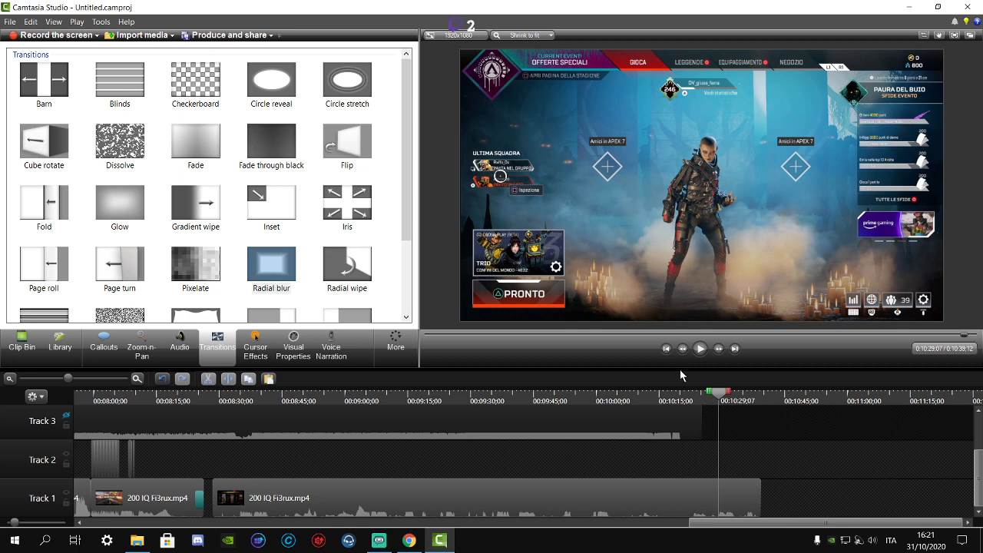
pyautogui.click(327, 511)
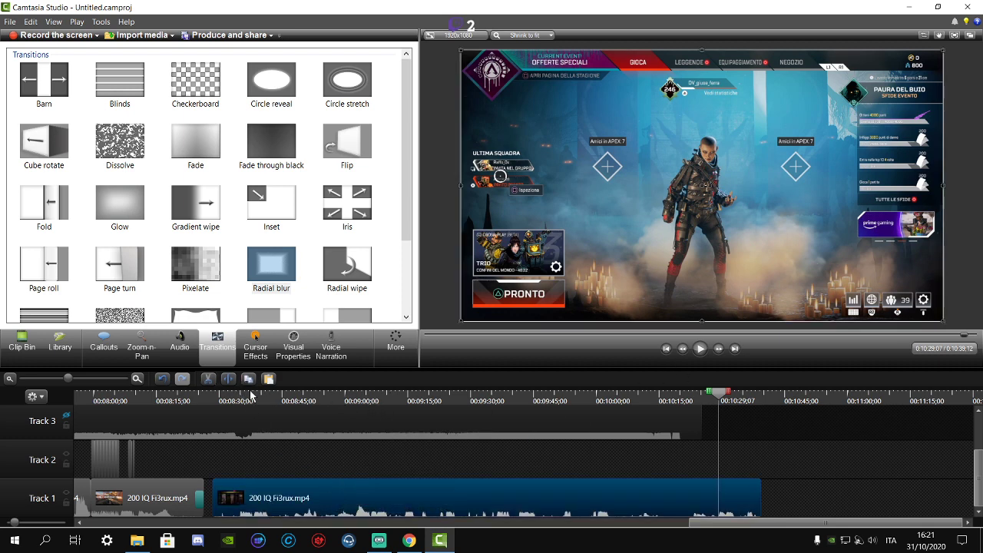
pyautogui.click(137, 378)
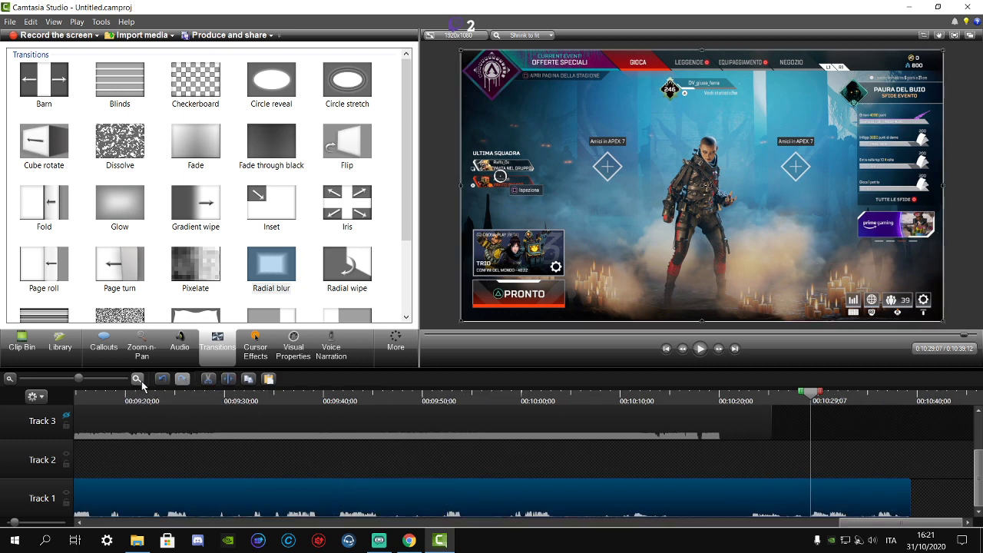
pyautogui.click(137, 378)
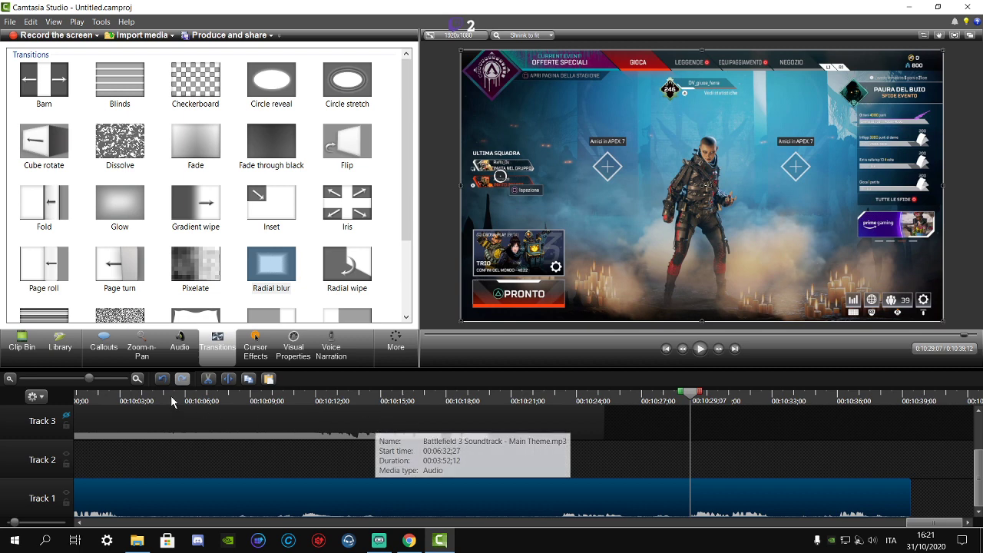
pyautogui.click(228, 379)
pyautogui.rightClick(473, 511)
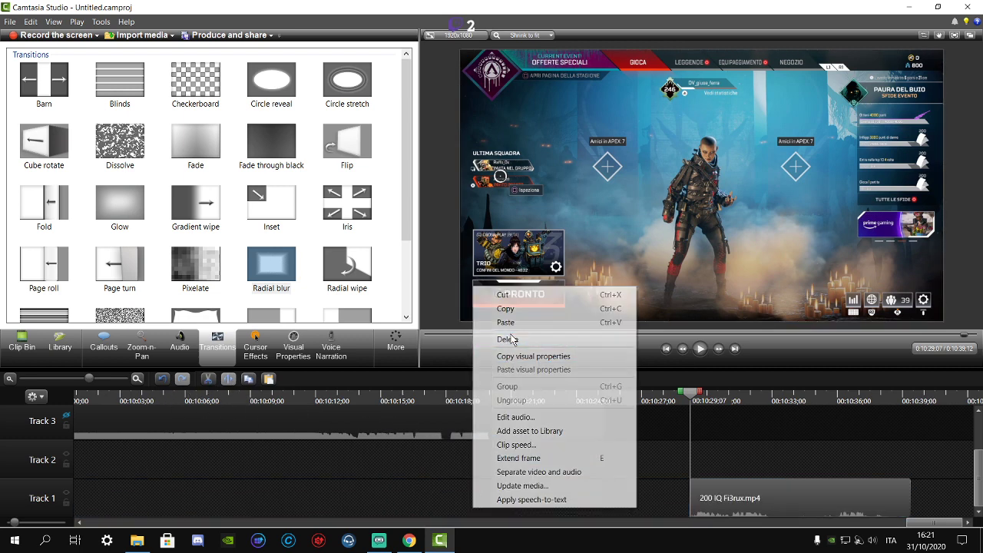
pyautogui.click(508, 339)
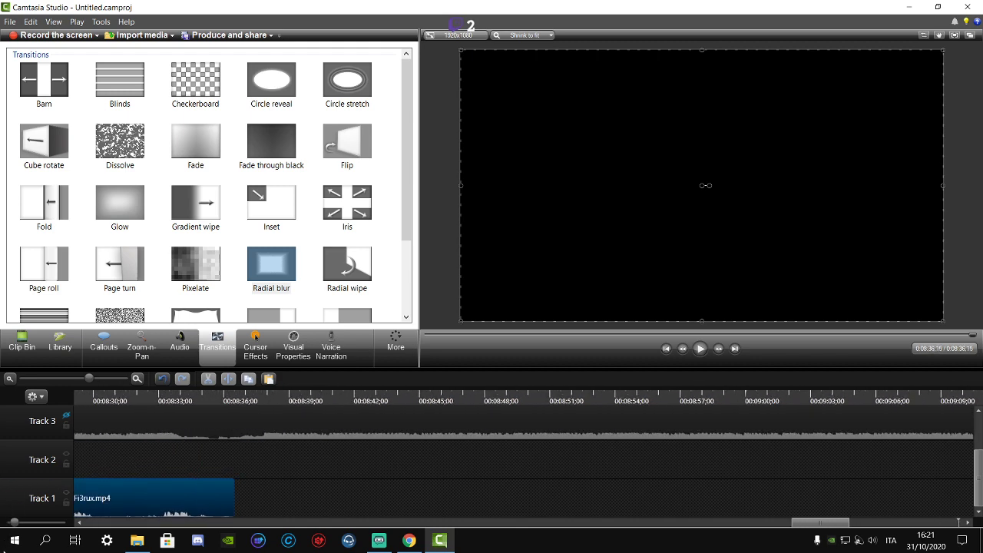
# - Move the remaining gameplay piece on Track 1 to start at about 0:08:32, play it back and save the project
pyautogui.moveTo(410, 503); pyautogui.dragTo(537, 517)
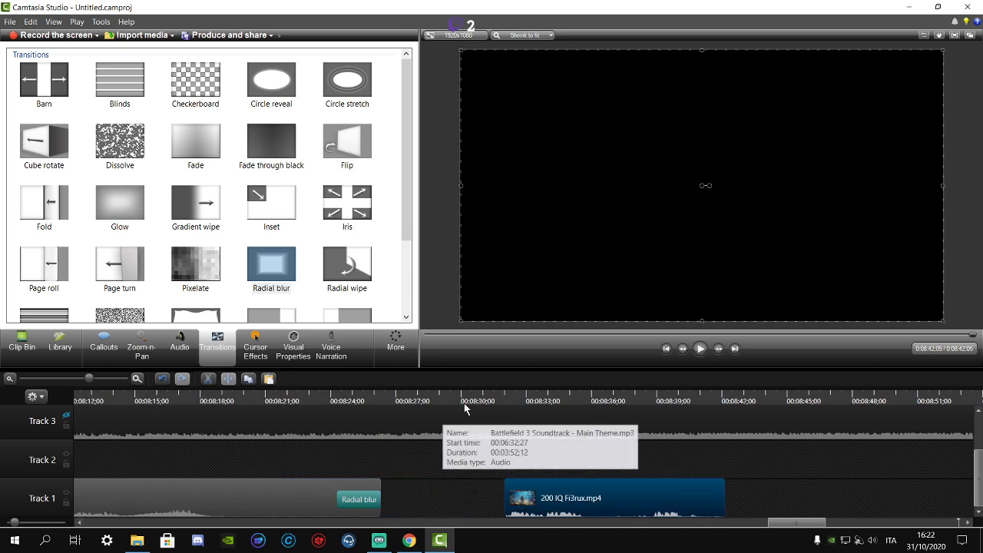
pyautogui.click(490, 398)
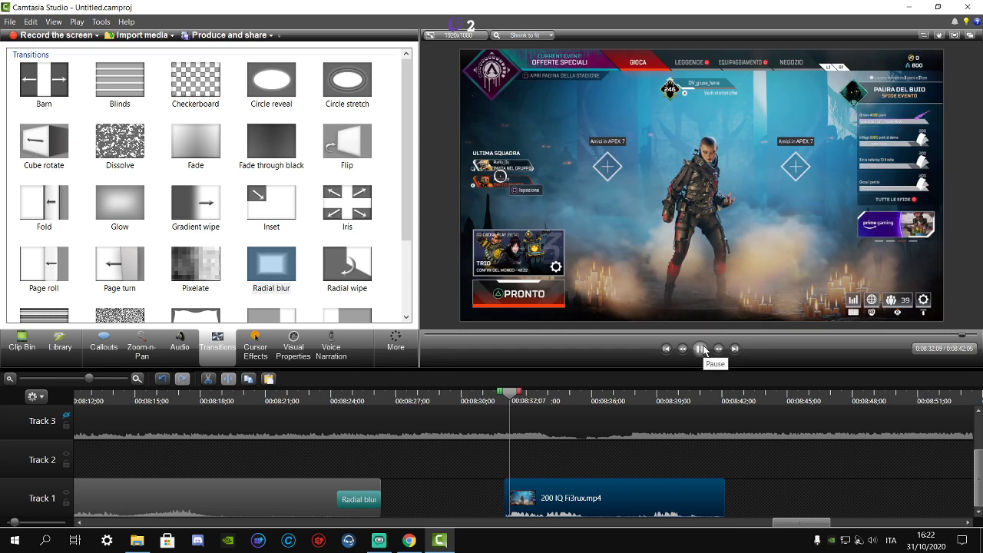
pyautogui.click(10, 21)
pyautogui.click(23, 74)
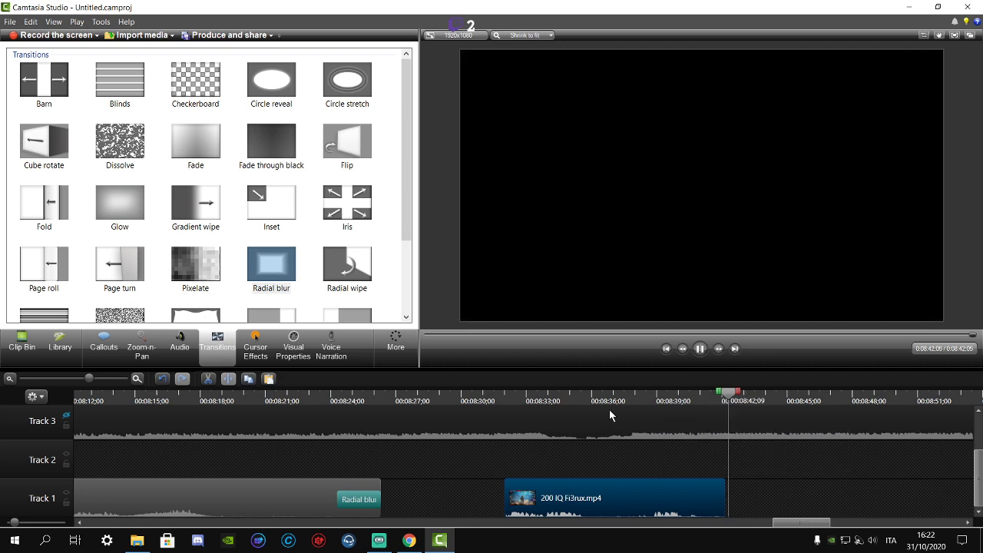
# - Split the last gameplay piece on Track 1 at 0:08:37;11, just before the friends list opens, and delete the part after it
pyautogui.click(565, 400)
pyautogui.click(700, 349)
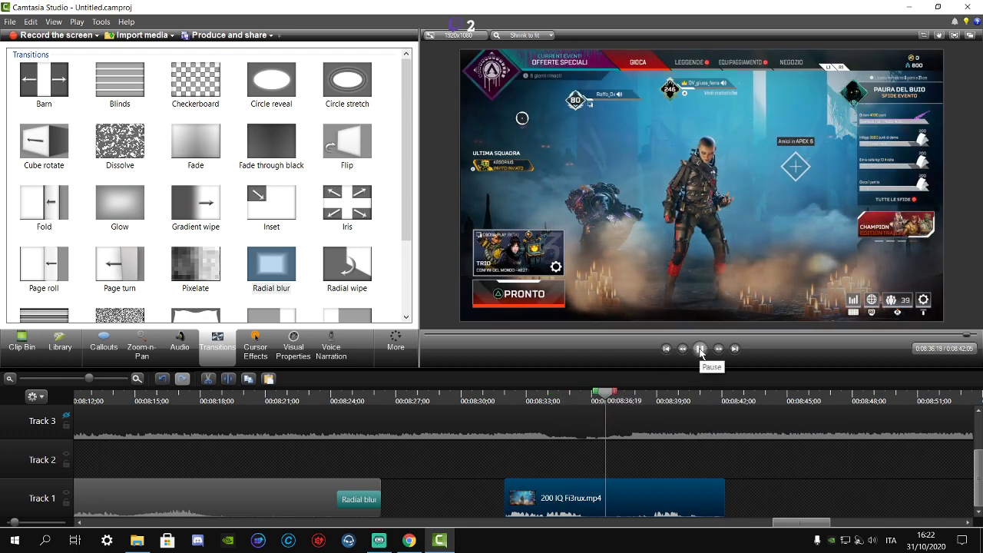
pyautogui.click(700, 348)
pyautogui.click(700, 349)
pyautogui.click(700, 348)
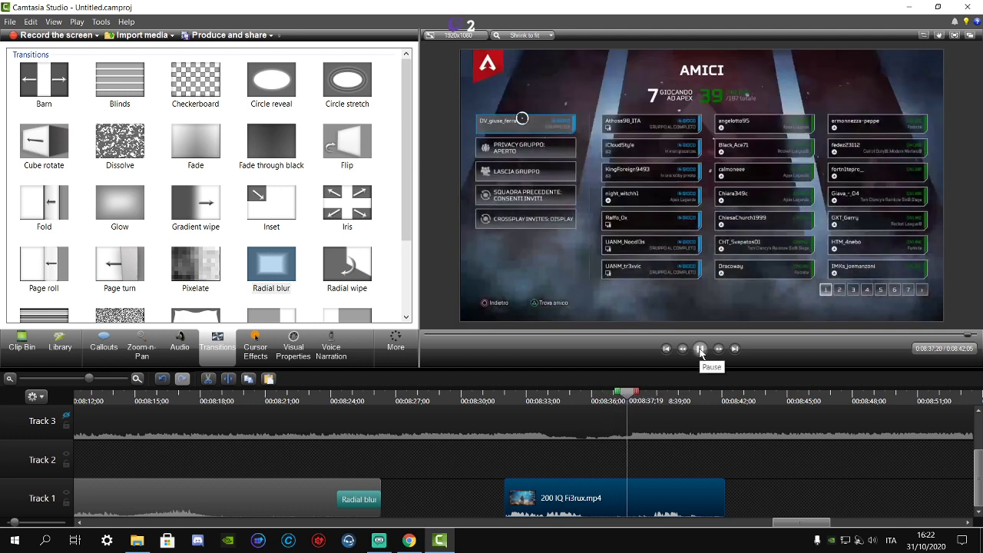
pyautogui.click(606, 395)
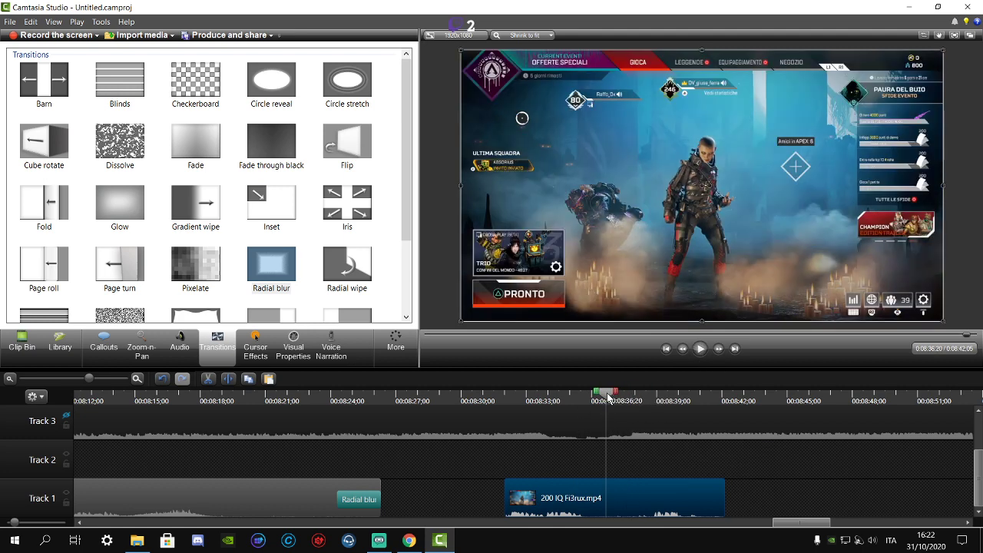
pyautogui.click(629, 400)
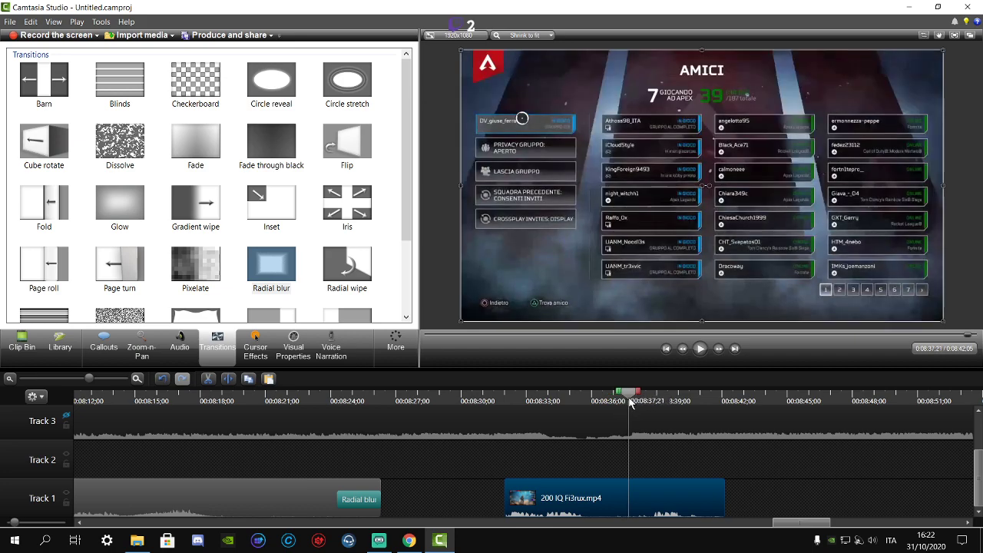
pyautogui.click(625, 406)
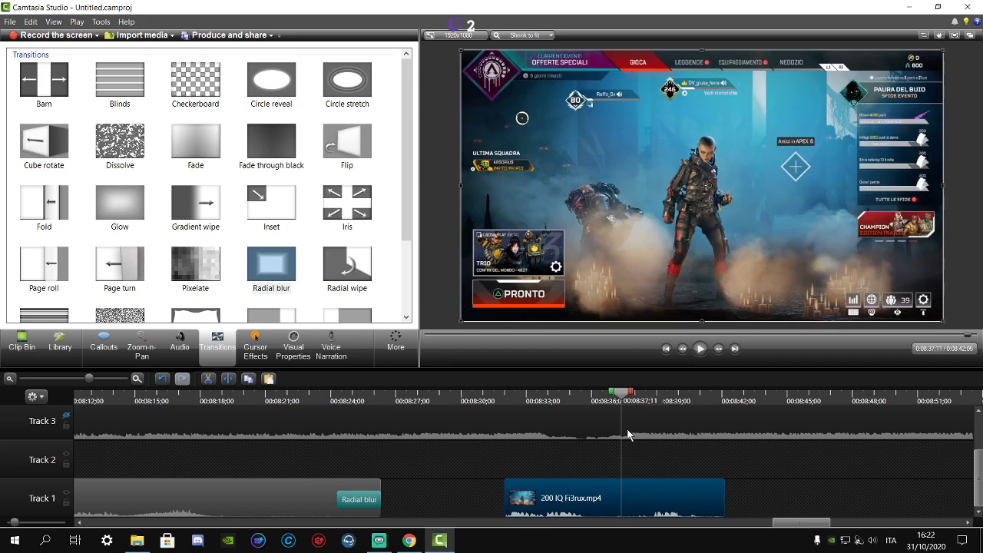
pyautogui.rightClick(674, 492)
pyautogui.click(699, 321)
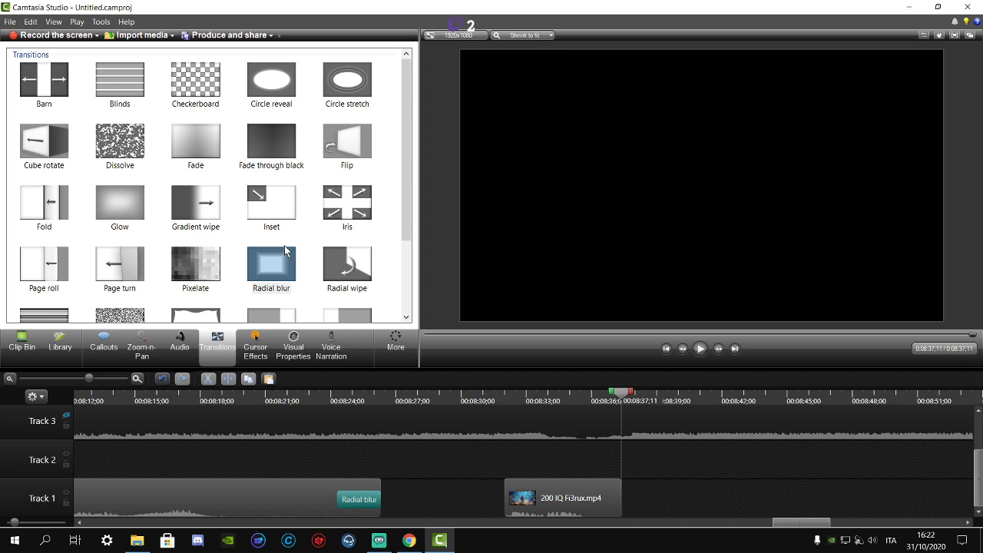
# - Add a Fade transition to the start of the last gameplay piece on Track 1
pyautogui.moveTo(203, 159); pyautogui.dragTo(473, 461)
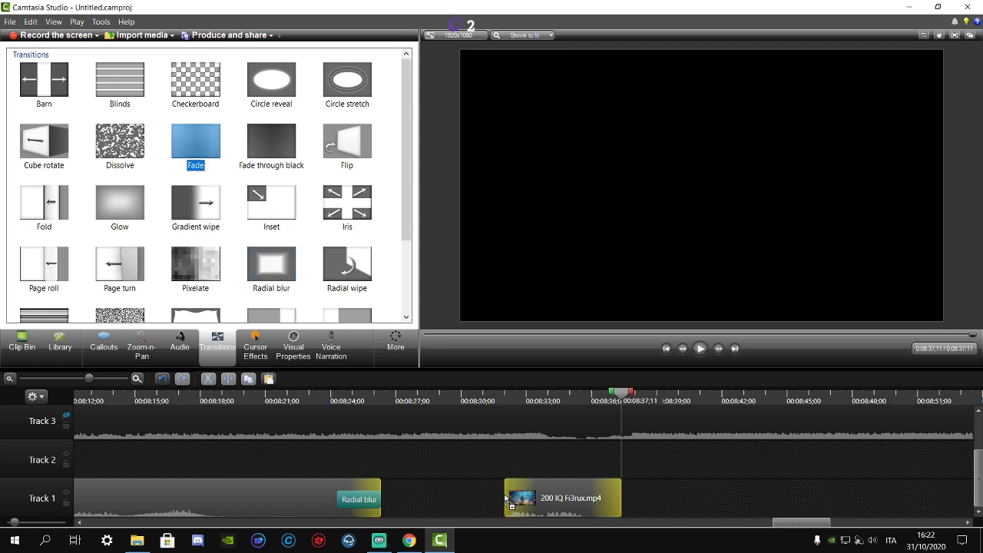
pyautogui.moveTo(505, 498); pyautogui.dragTo(508, 499)
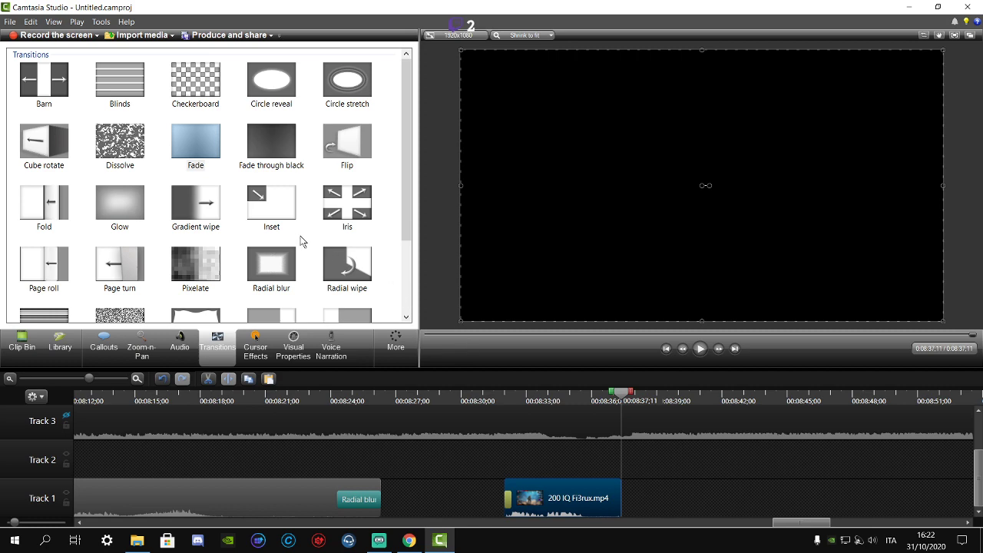
# - Add a Radial blur transition to the end of the last clip on Track 1 and move the clip about one second earlier
pyautogui.moveTo(292, 267); pyautogui.dragTo(607, 504)
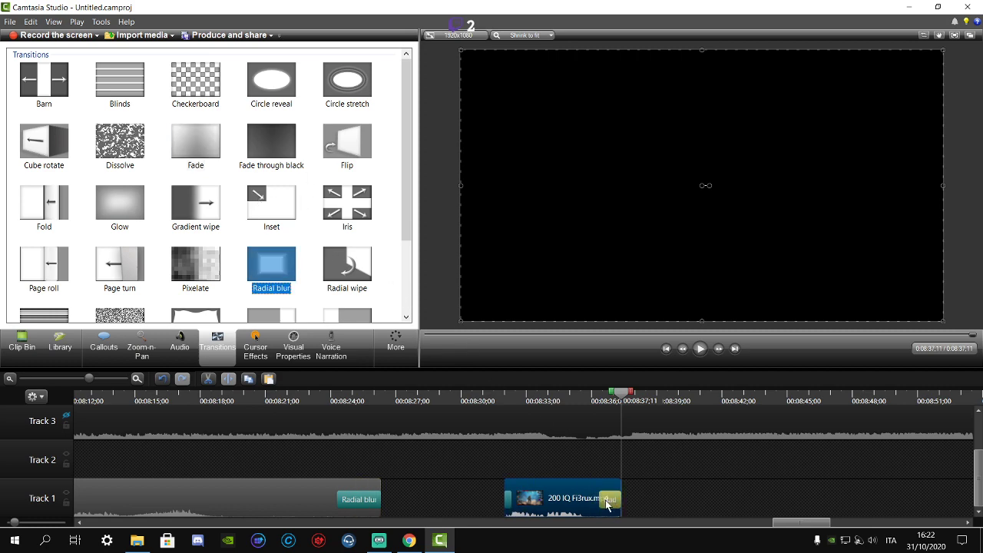
pyautogui.click(606, 502)
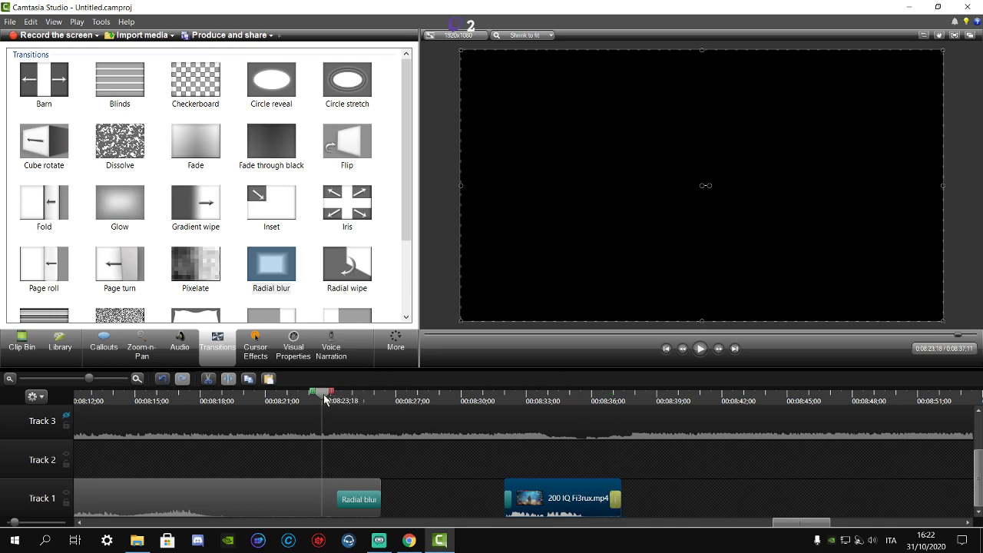
pyautogui.click(699, 349)
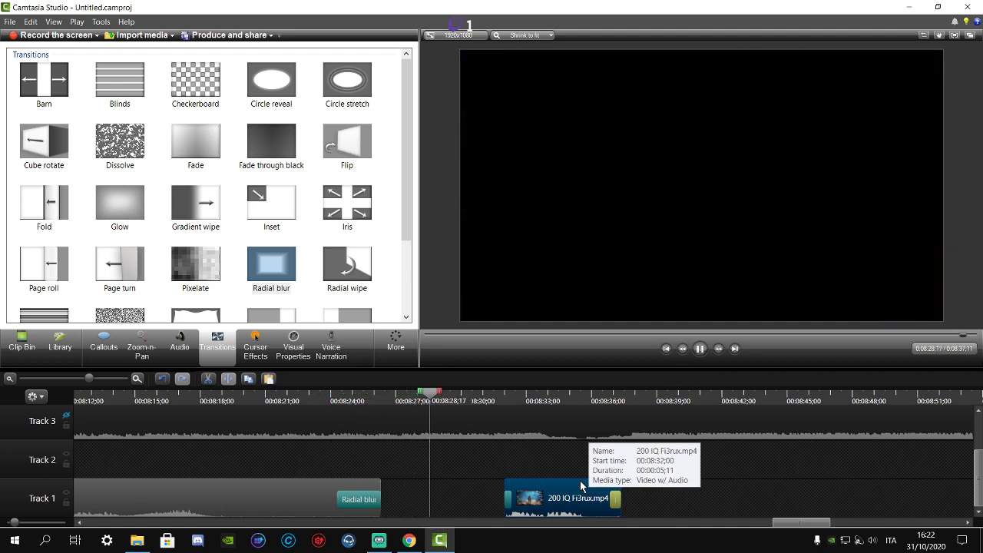
pyautogui.moveTo(572, 490); pyautogui.dragTo(554, 494)
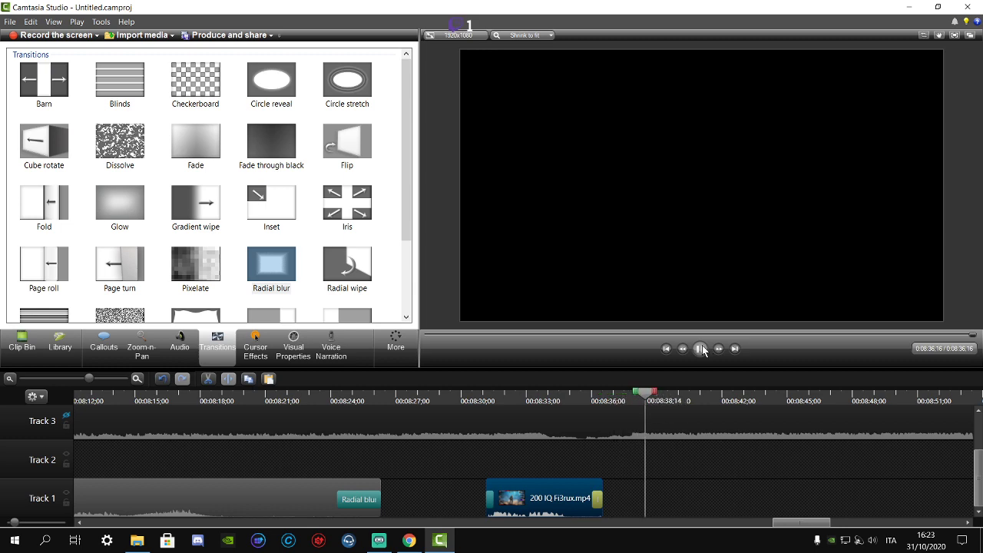
# - Switch to Chrome and play the Street Fighter Remix "Sonic Boom (Guile Theme)" video from the Preferiti playlist
pyautogui.click(411, 540)
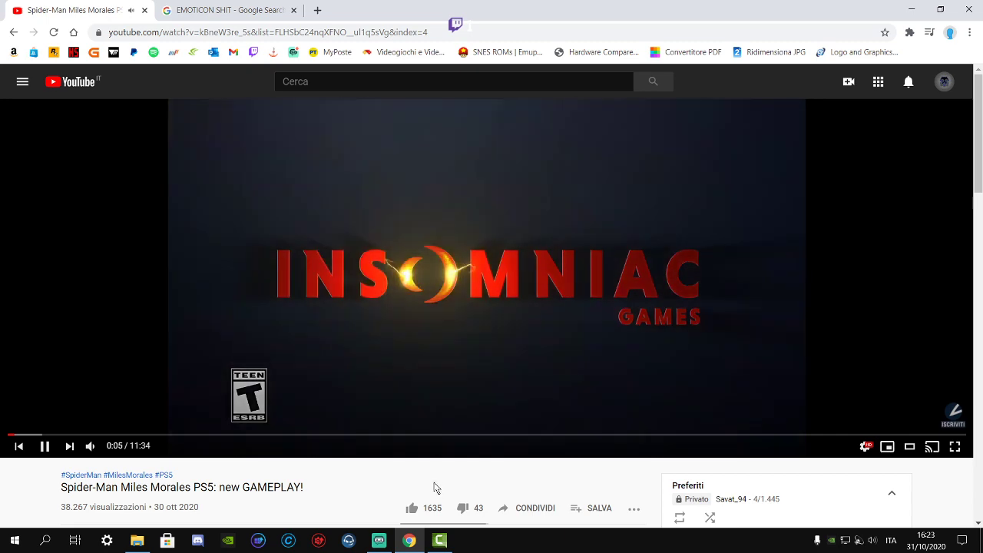
pyautogui.scroll(-2, 438, 476)
pyautogui.scroll(1, 630, 455)
pyautogui.click(709, 501)
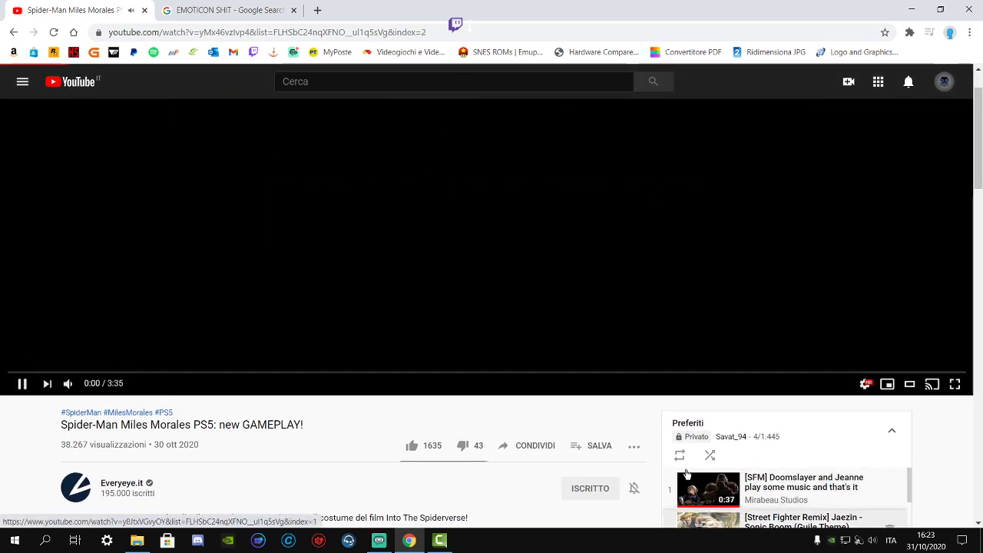
# - Switch back to Camtasia Studio and save the project
pyautogui.click(433, 545)
pyautogui.click(452, 471)
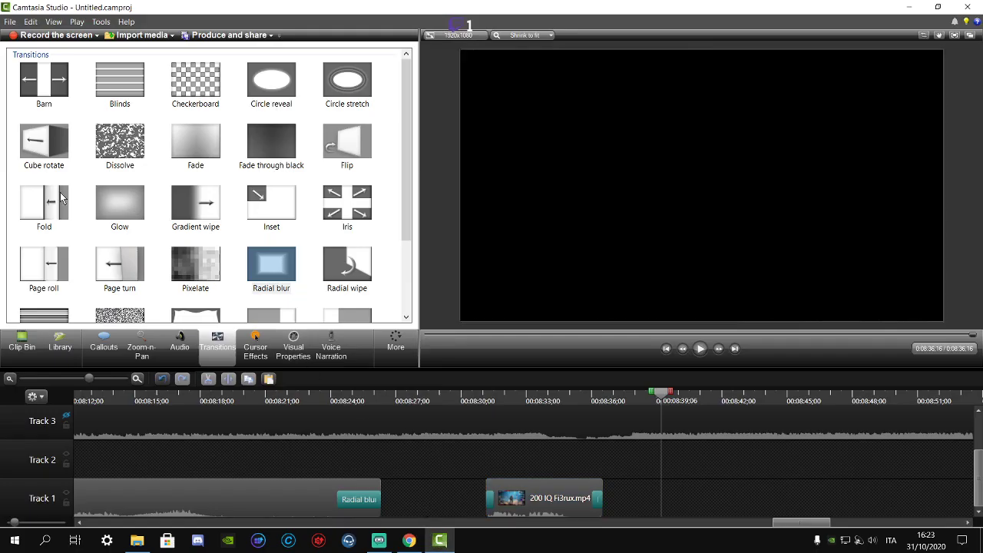
pyautogui.click(10, 23)
pyautogui.click(31, 77)
# - Show the Clip Bin, play the timeline from around 0:07:10 and turn Track 3 with the soundtrack back on
pyautogui.click(77, 379)
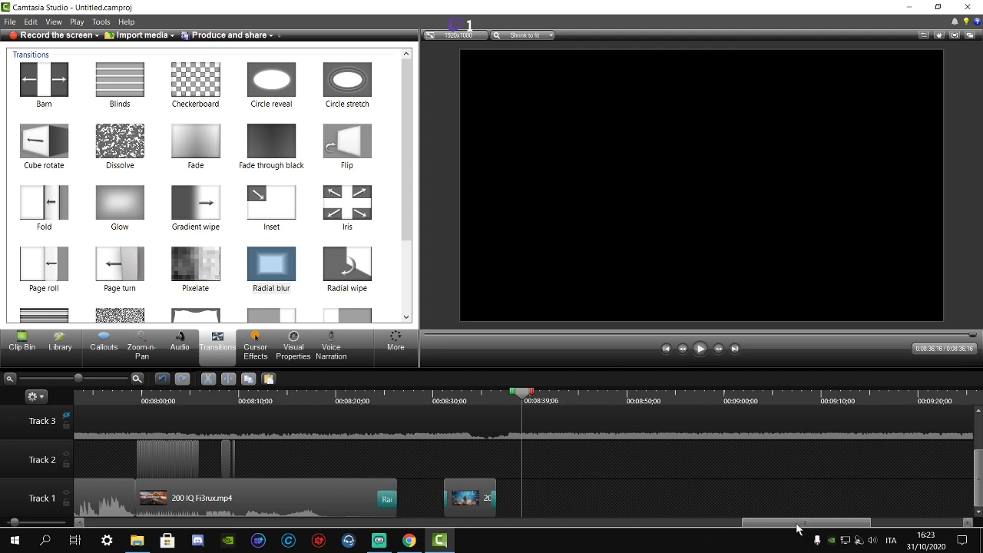
pyautogui.moveTo(797, 529); pyautogui.dragTo(742, 529)
pyautogui.click(514, 398)
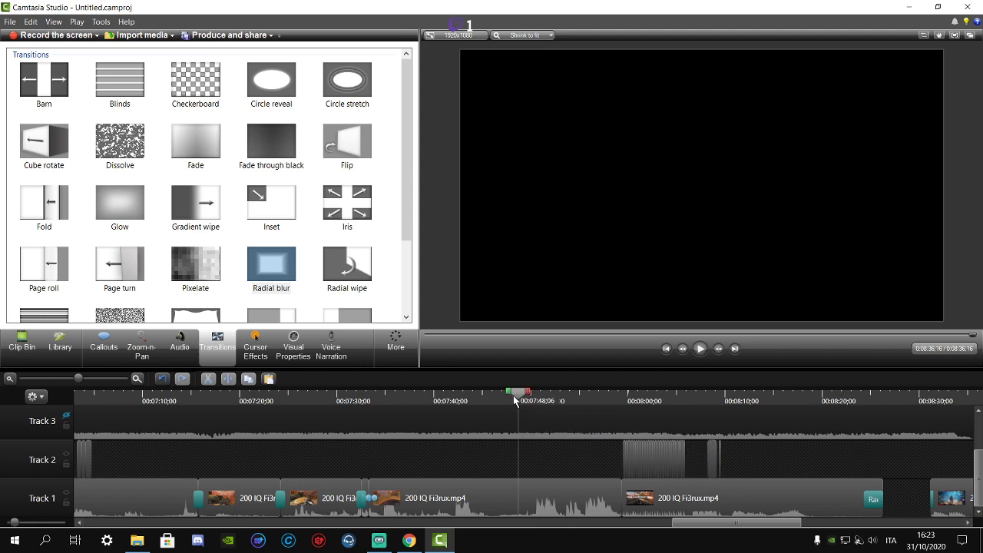
pyautogui.click(46, 339)
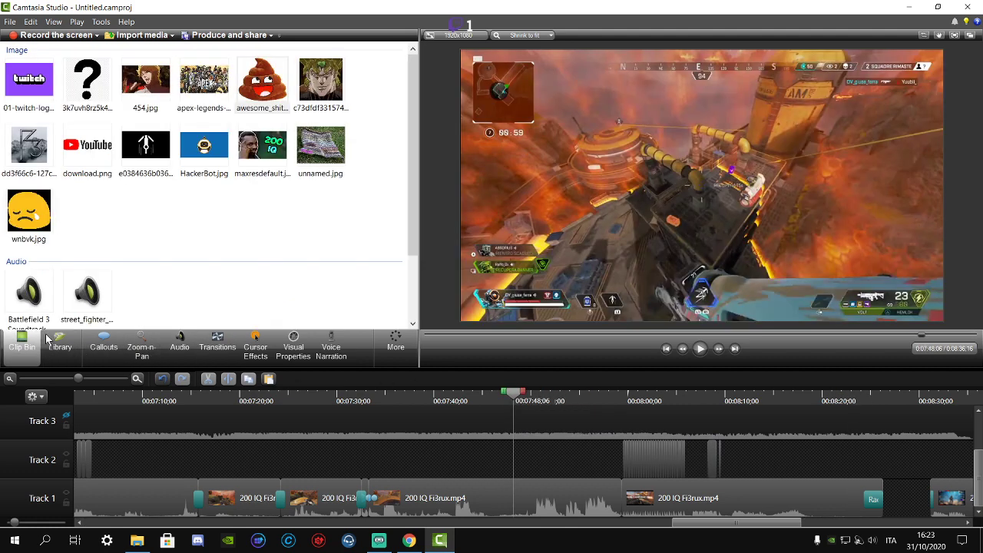
pyautogui.scroll(2, 478, 460)
pyautogui.scroll(-1, 279, 429)
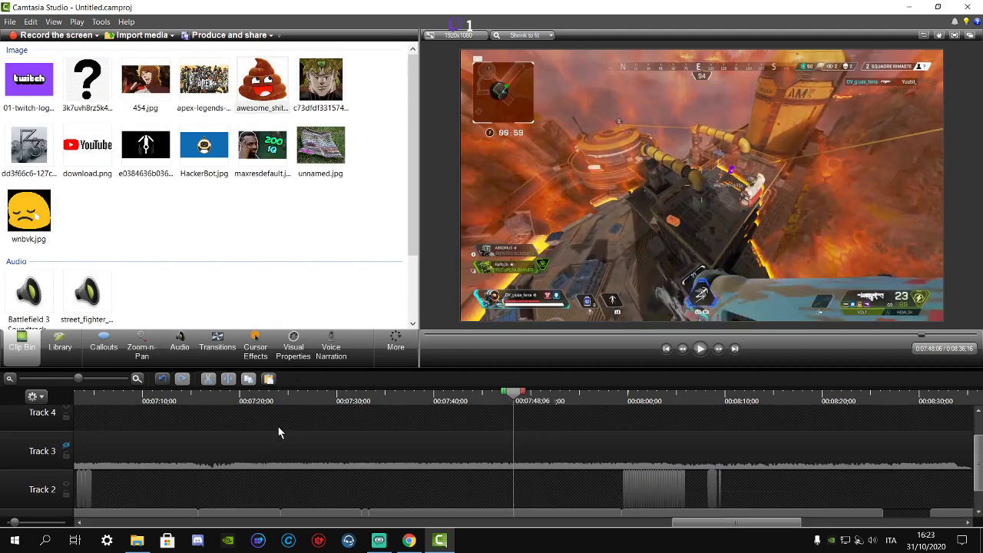
pyautogui.click(700, 348)
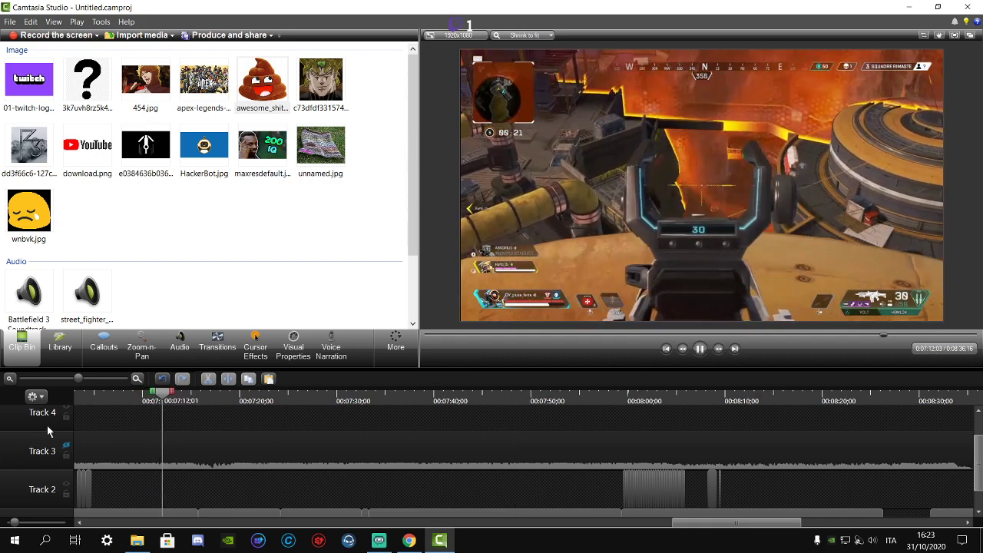
pyautogui.click(234, 465)
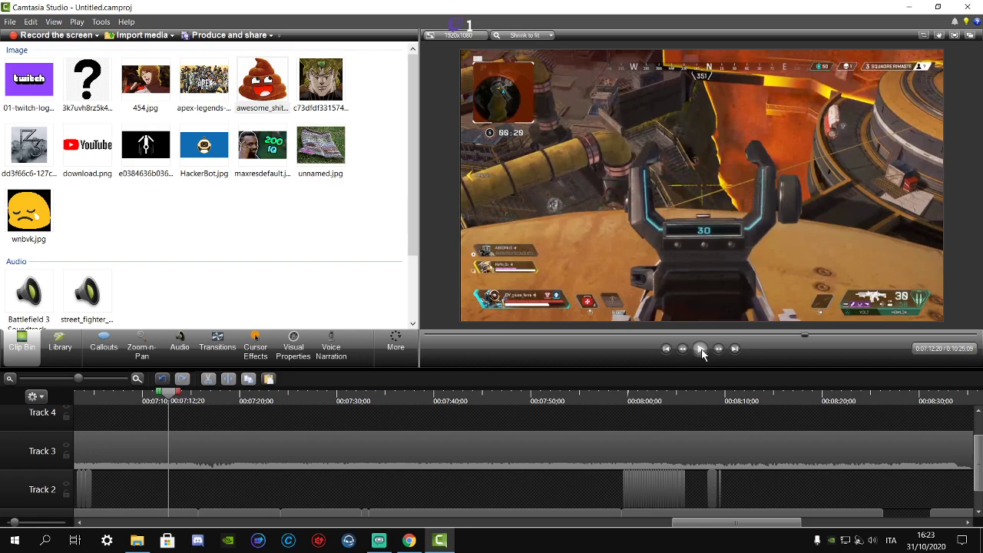
# - Pause the YouTube music in Chrome and return to Camtasia Studio
pyautogui.click(409, 540)
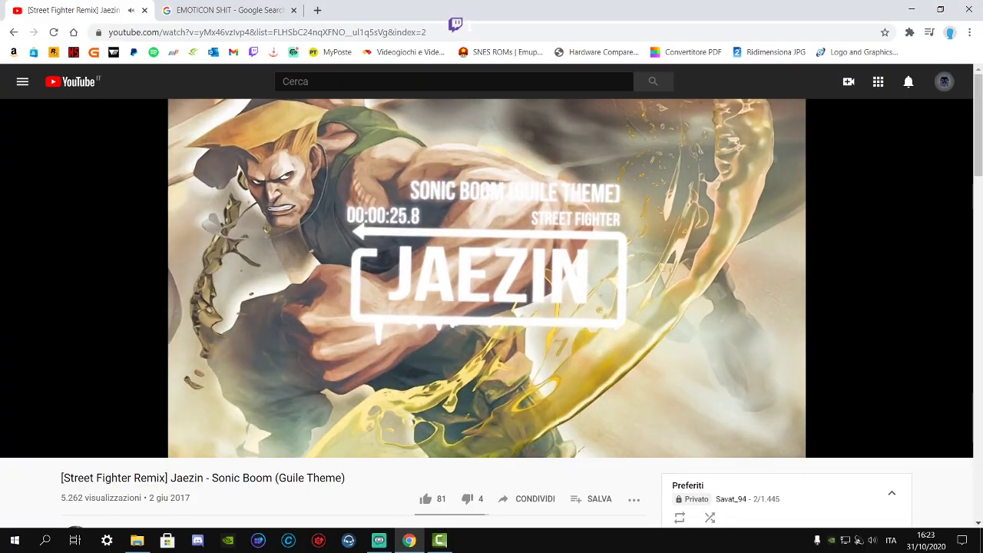
pyautogui.press('space')
pyautogui.click(439, 540)
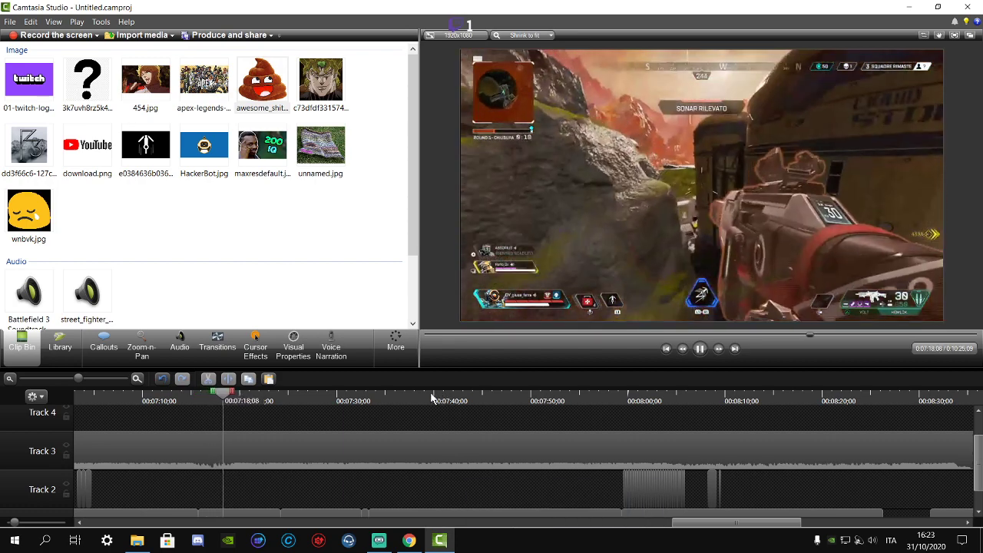
# - Preview the edit together with the Track 3 soundtrack from 0:07:04;24 to 0:07:16;19
pyautogui.scroll(-1, 185, 413)
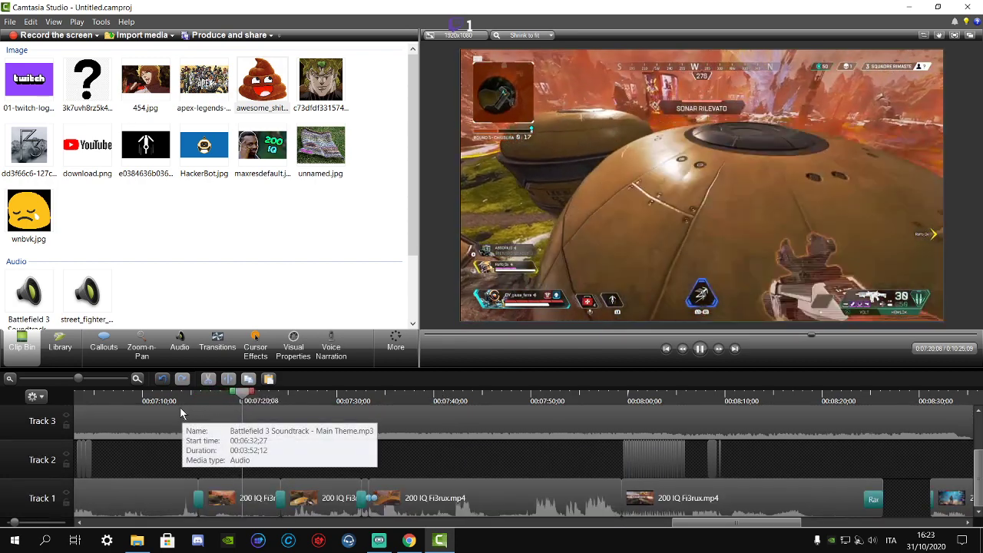
pyautogui.click(92, 396)
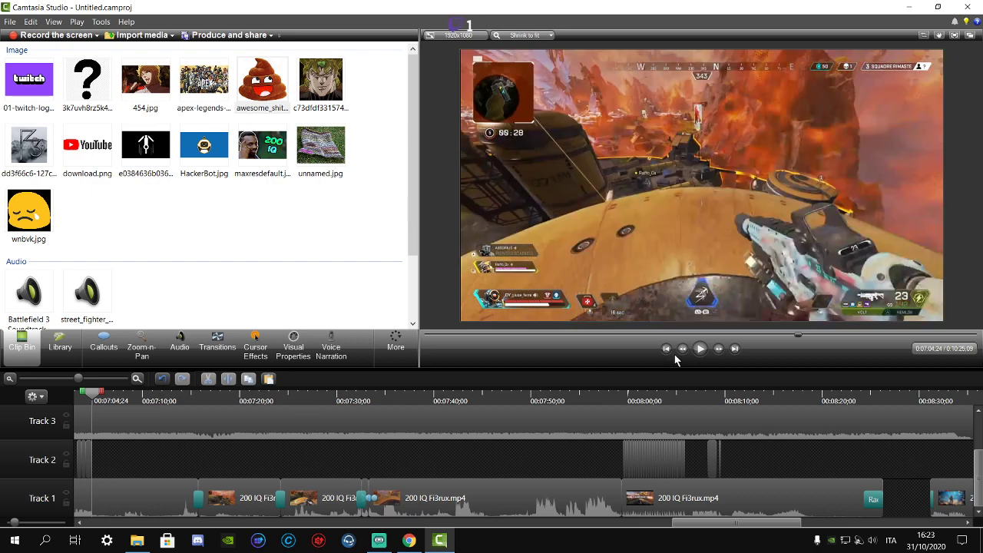
pyautogui.click(699, 350)
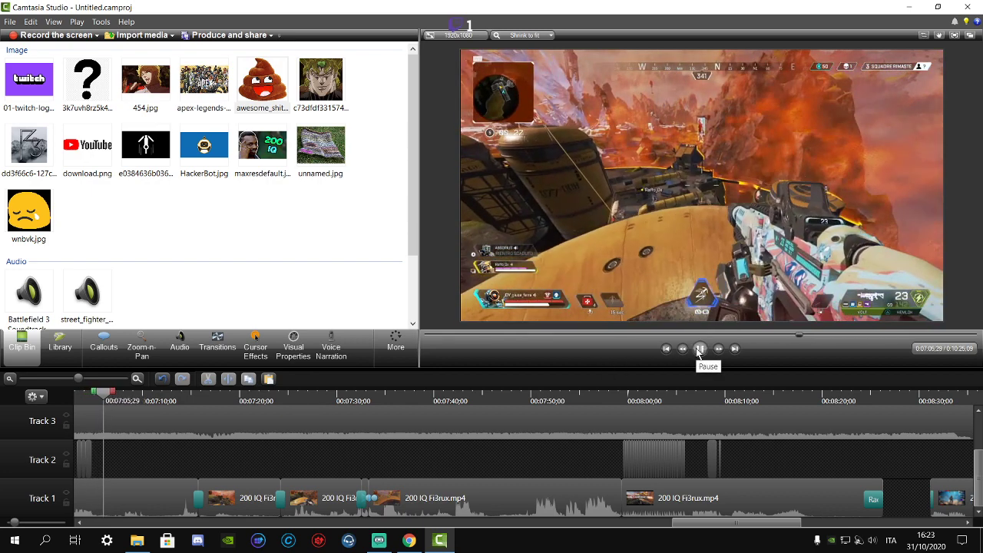
pyautogui.click(179, 346)
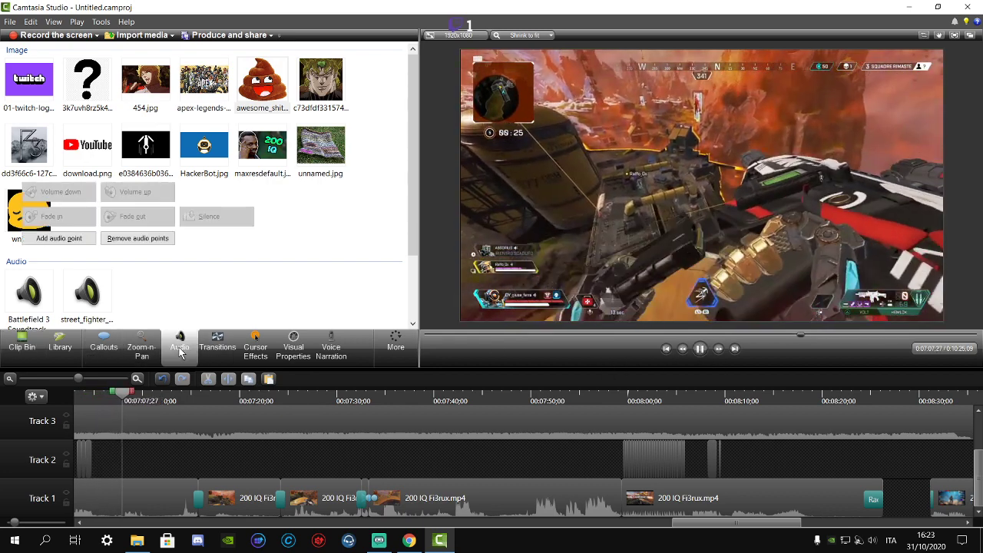
pyautogui.click(15, 348)
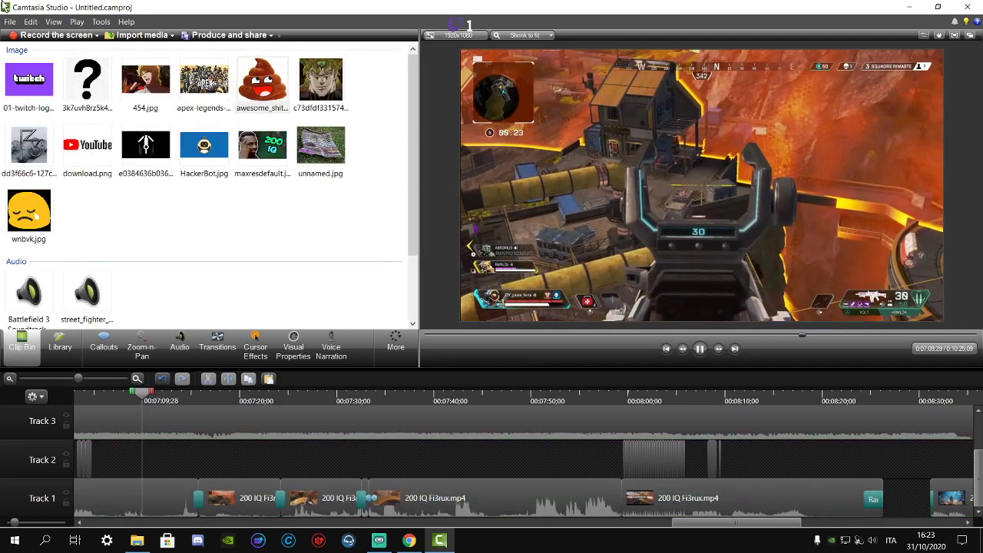
pyautogui.click(7, 23)
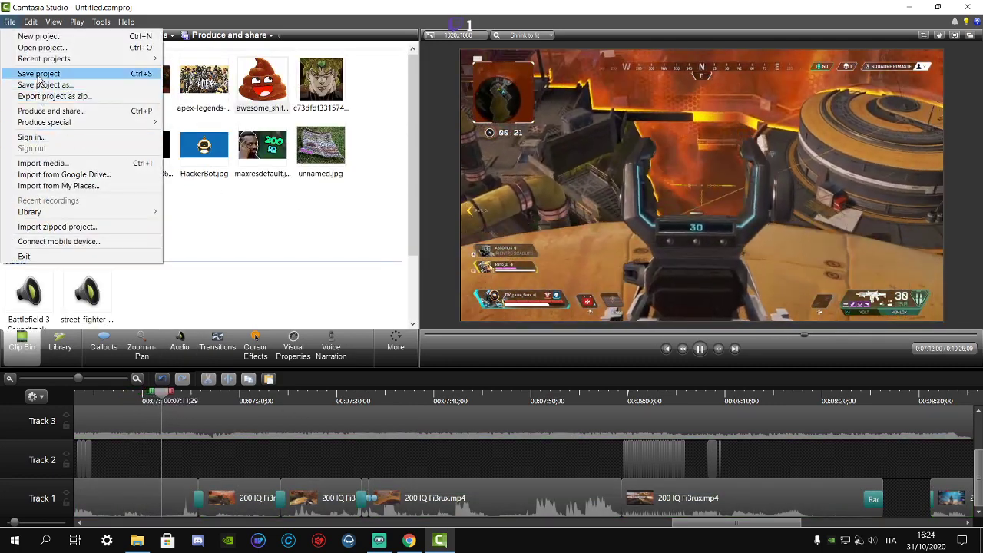
pyautogui.click(489, 325)
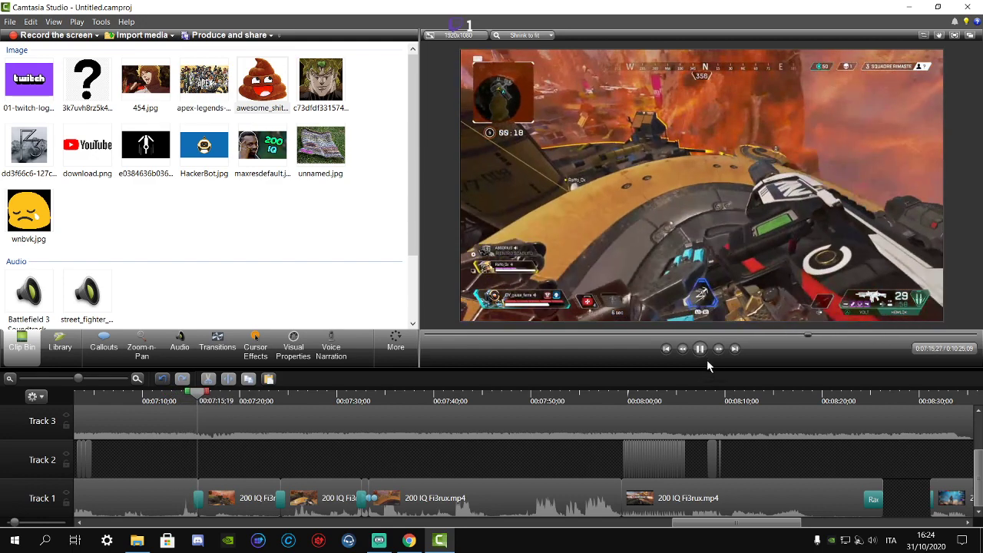
pyautogui.click(699, 349)
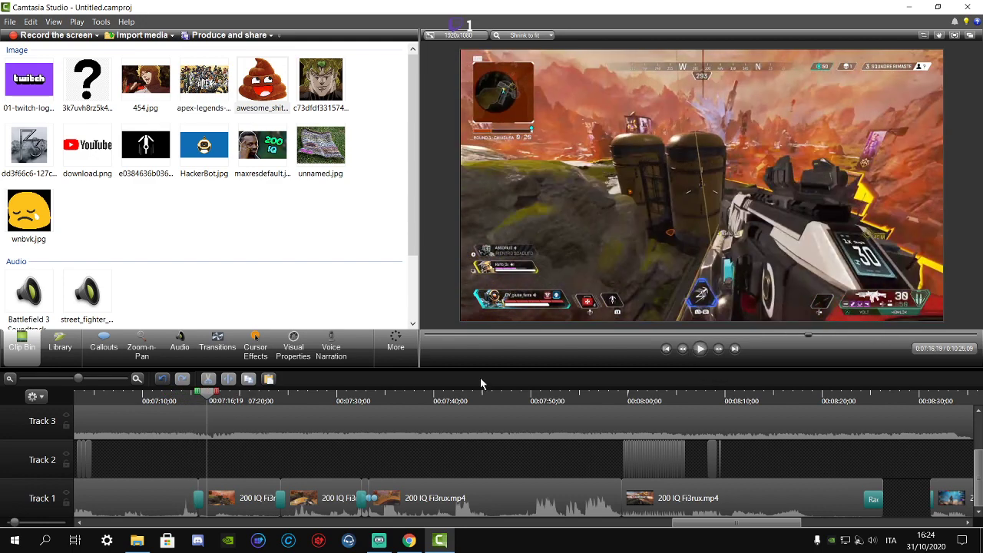
# - Review the timeline from 0:07:15;08 through 0:07:53;06, checking how the gameplay audio and soundtrack play together
pyautogui.click(194, 401)
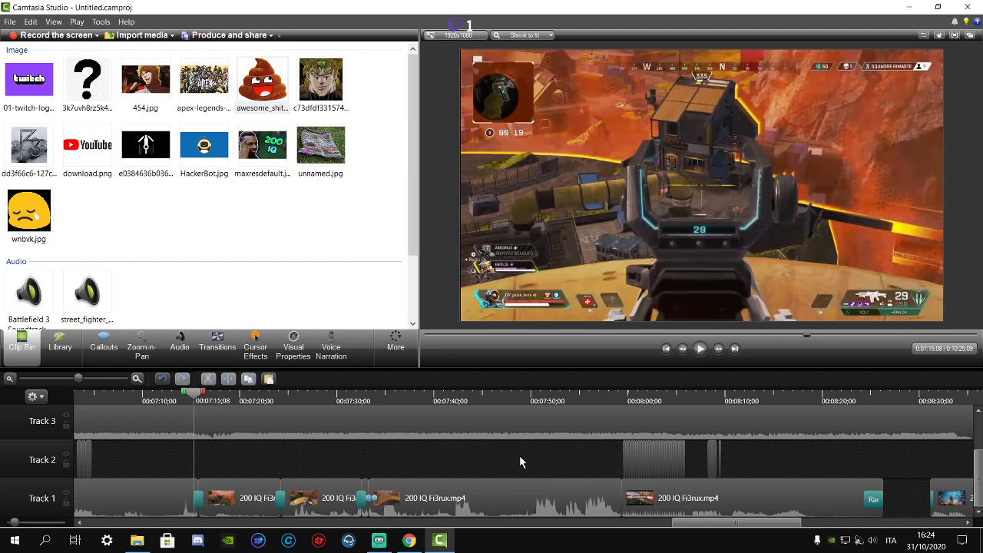
pyautogui.click(699, 350)
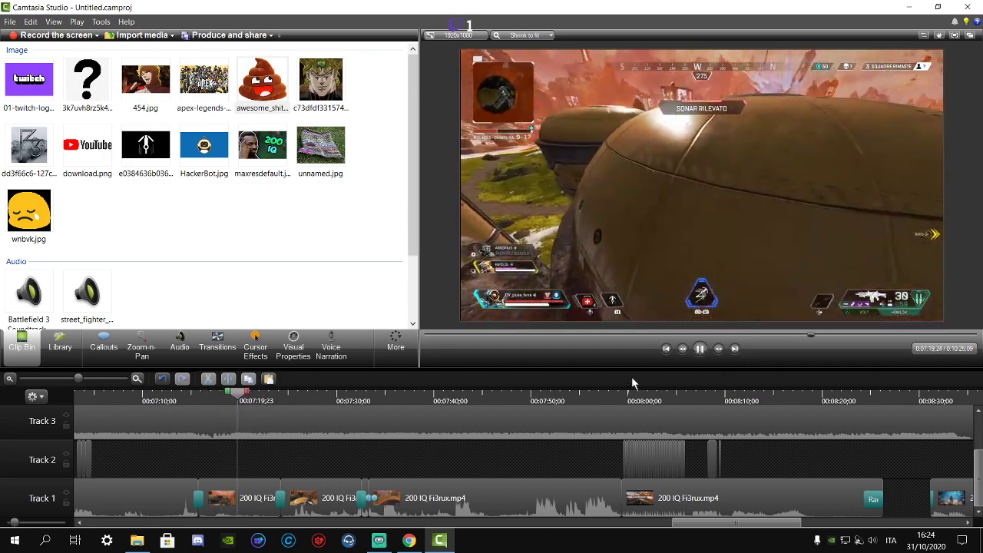
pyautogui.moveTo(742, 529); pyautogui.dragTo(676, 528)
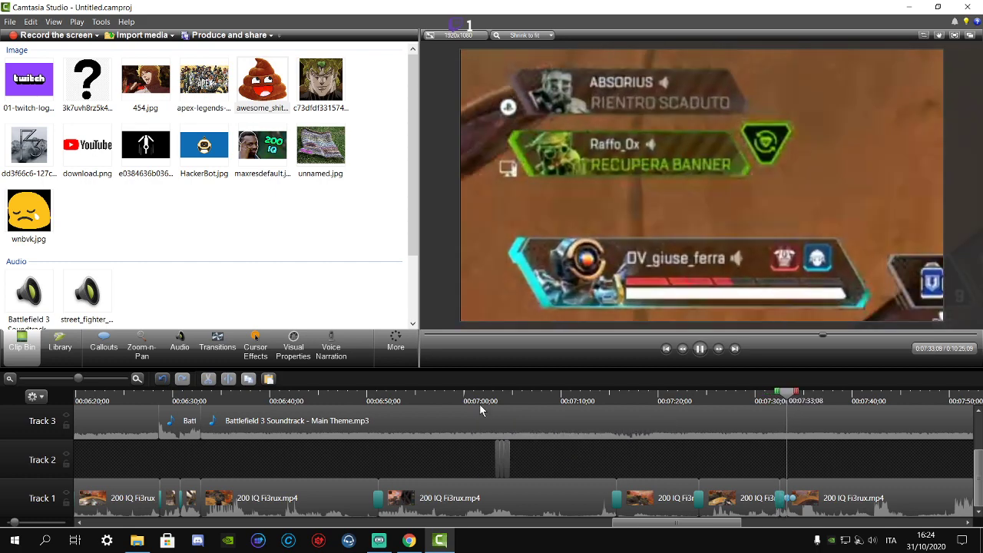
pyautogui.click(484, 402)
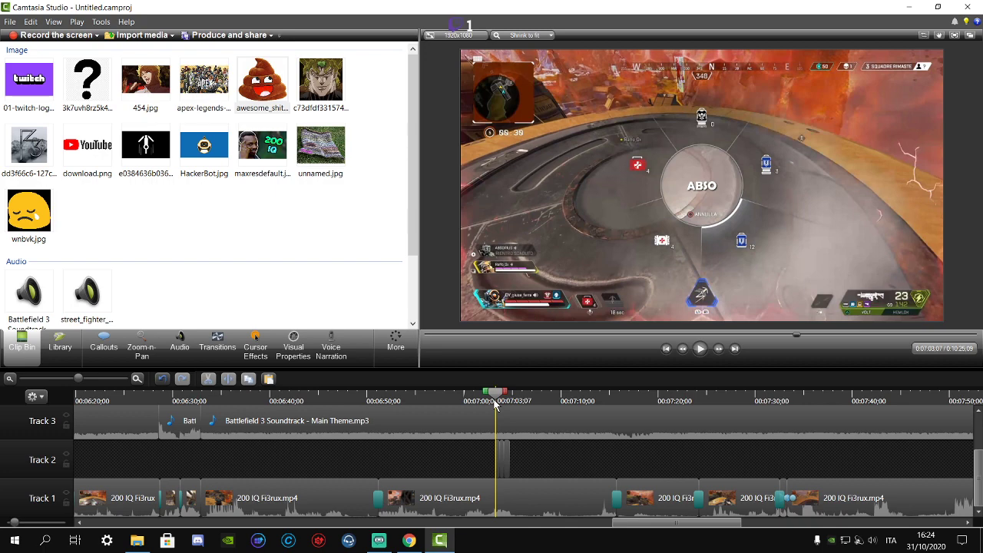
pyautogui.moveTo(495, 401); pyautogui.dragTo(801, 401)
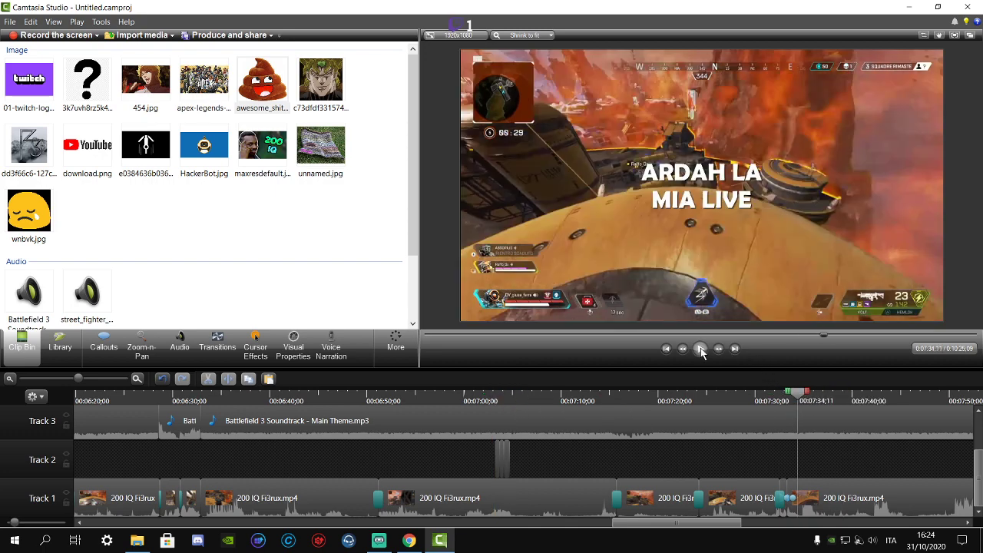
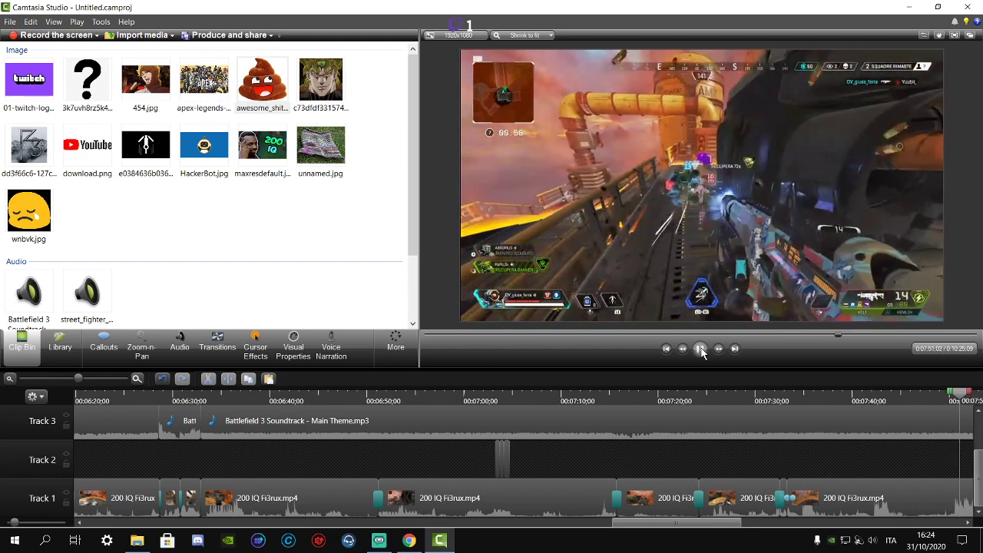
pyautogui.click(700, 349)
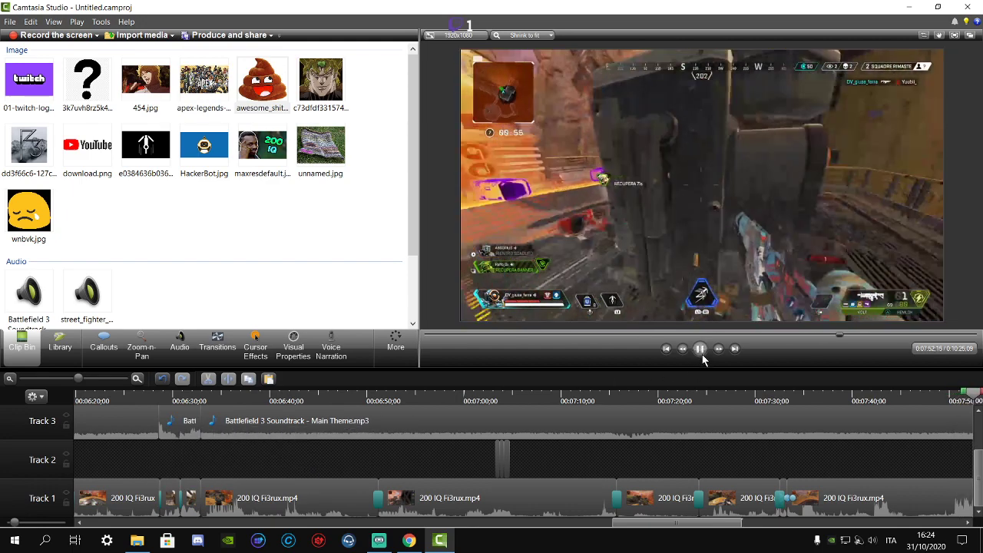
pyautogui.click(702, 352)
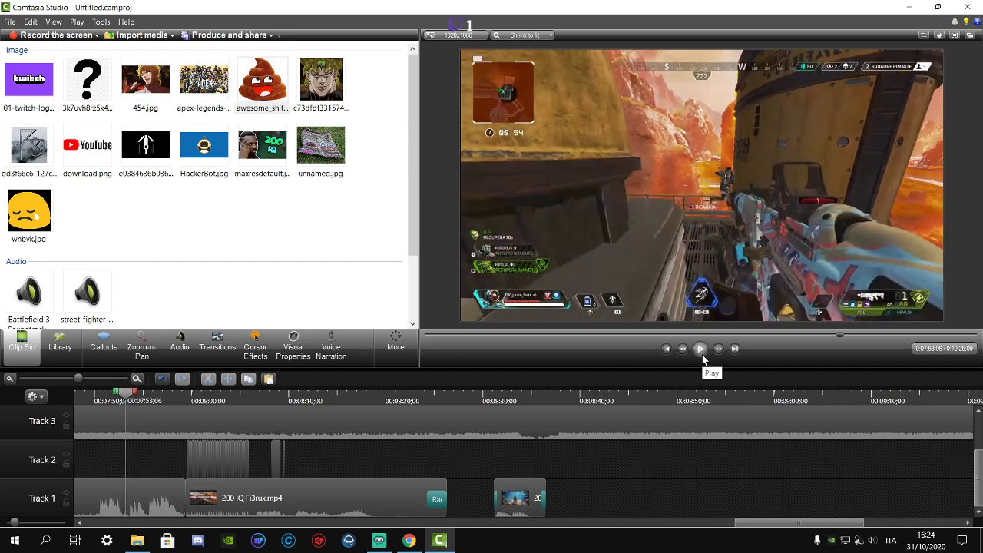
# - Copy the short Battlefield 3 soundtrack piece on Track 3 that starts at about 0:06:28
pyautogui.moveTo(779, 523); pyautogui.dragTo(609, 520)
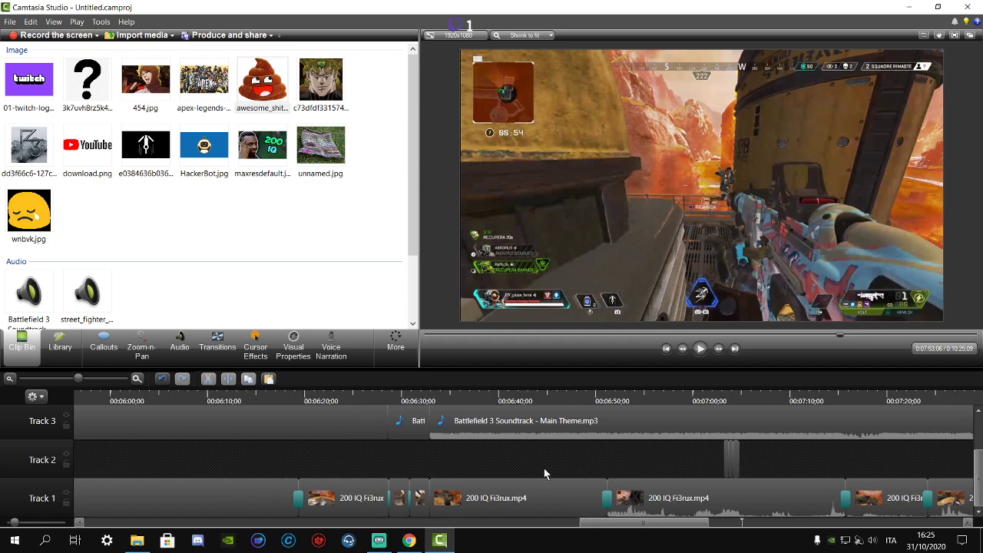
pyautogui.click(389, 393)
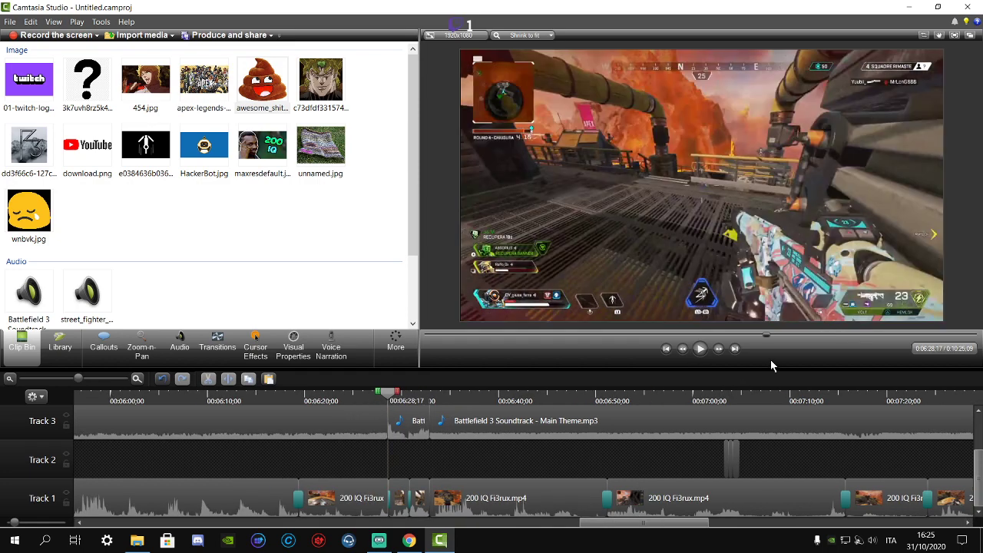
pyautogui.click(699, 349)
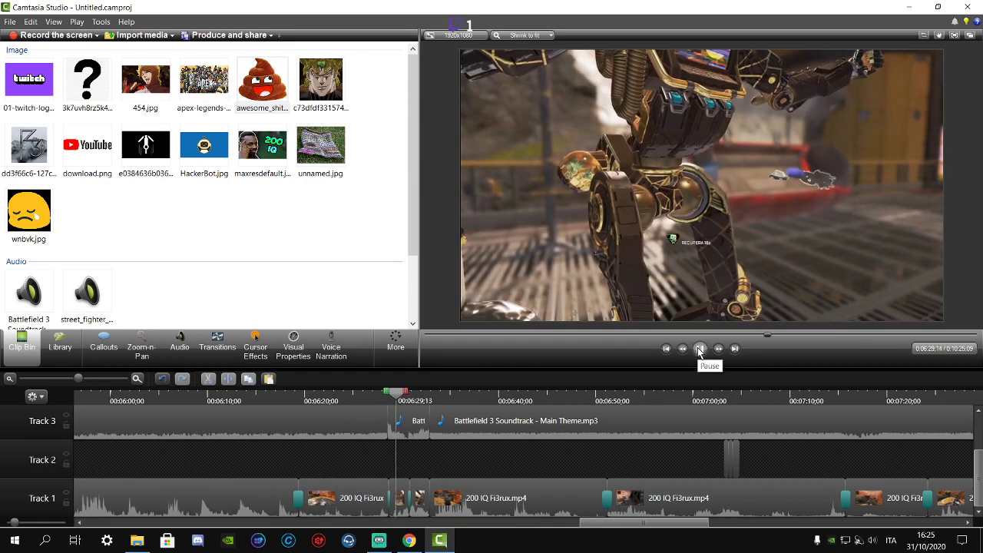
pyautogui.click(699, 350)
pyautogui.rightClick(405, 419)
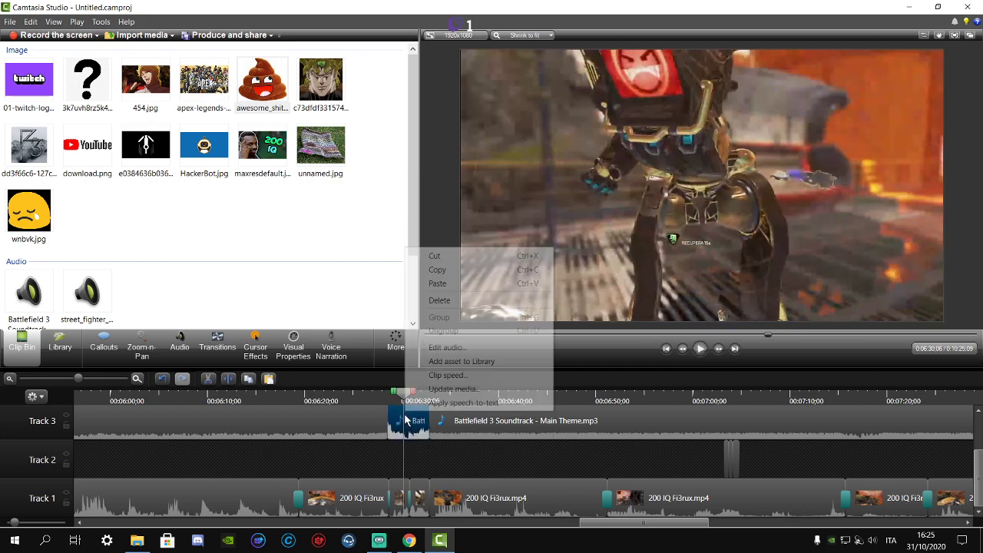
pyautogui.click(437, 269)
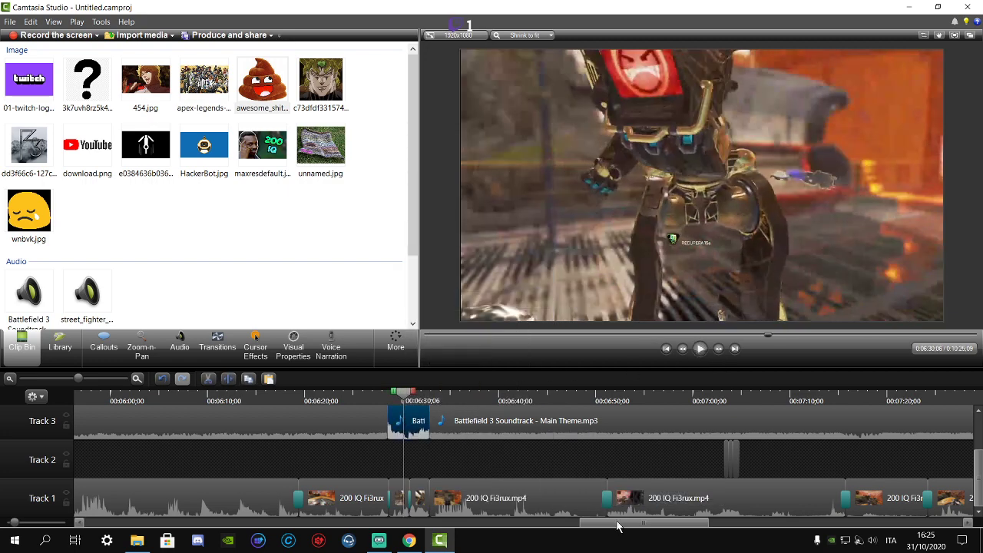
# - Split the Track 3 soundtrack at 0:07:47;20 and move the part after the split to start at about 0:08:19
pyautogui.moveTo(615, 525); pyautogui.dragTo(722, 525)
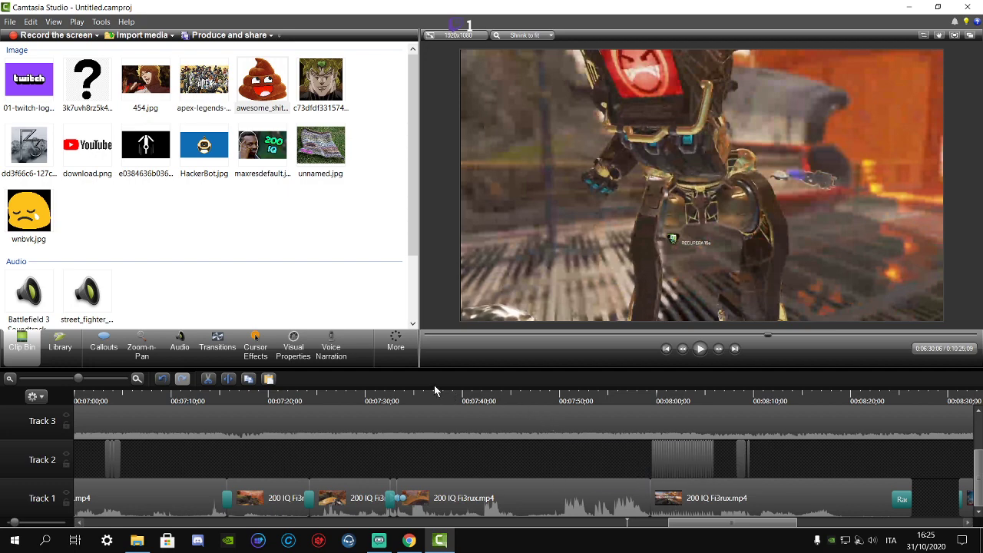
pyautogui.moveTo(520, 403); pyautogui.dragTo(572, 398)
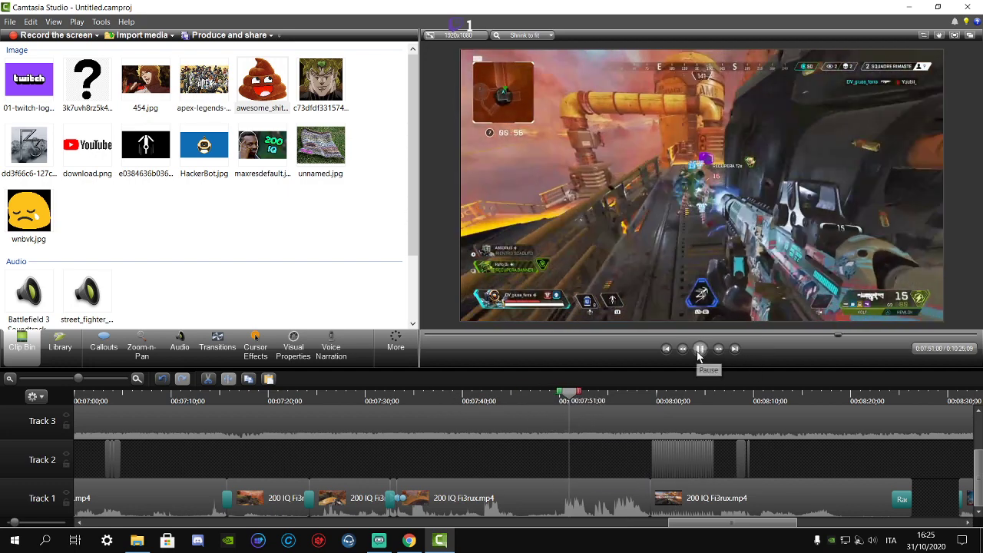
pyautogui.click(507, 395)
pyautogui.click(701, 348)
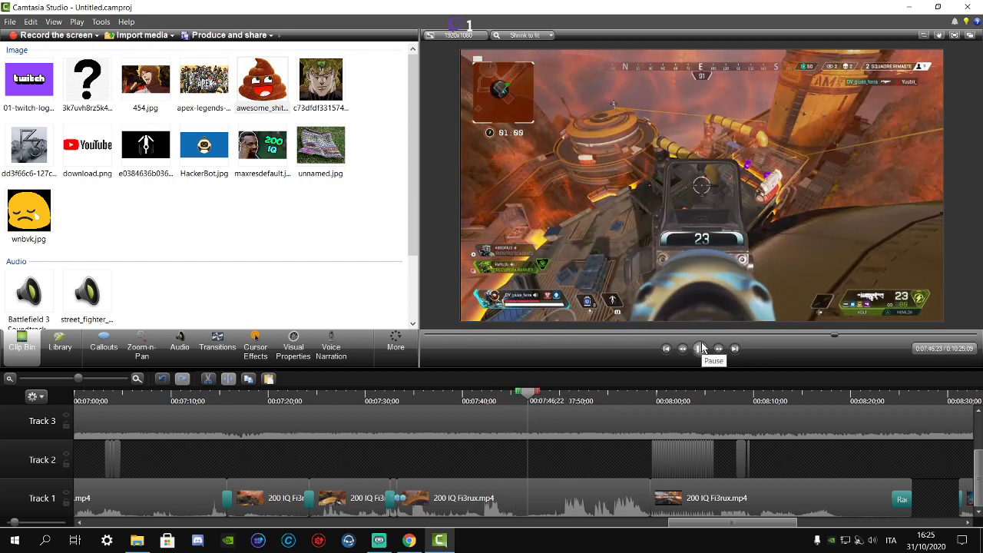
pyautogui.click(702, 348)
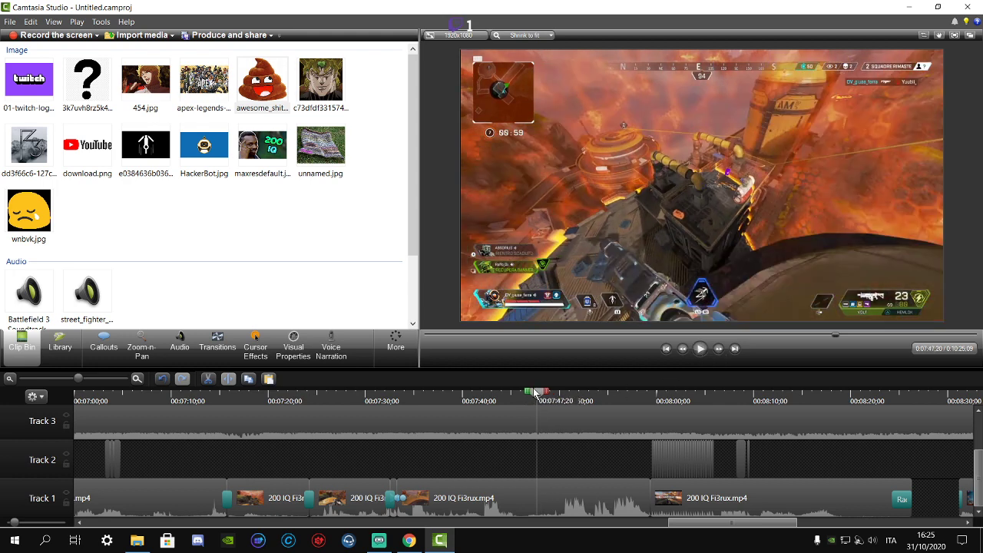
pyautogui.click(549, 422)
pyautogui.click(246, 379)
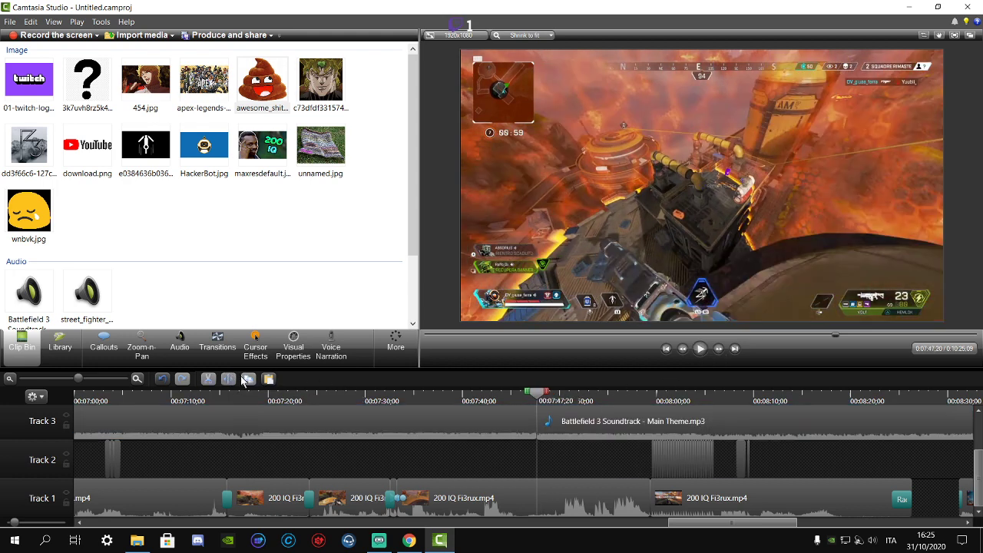
pyautogui.moveTo(569, 421); pyautogui.dragTo(870, 416)
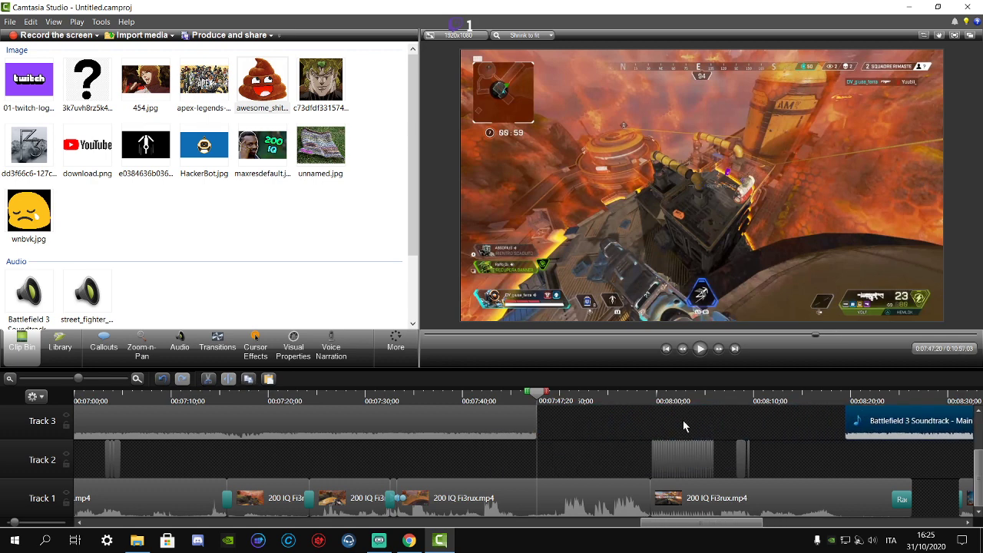
# - Paste the copied soundtrack piece at 0:07:47;20, place it on Track 2 and preview the music change
pyautogui.scroll(2, 684, 427)
pyautogui.rightClick(560, 476)
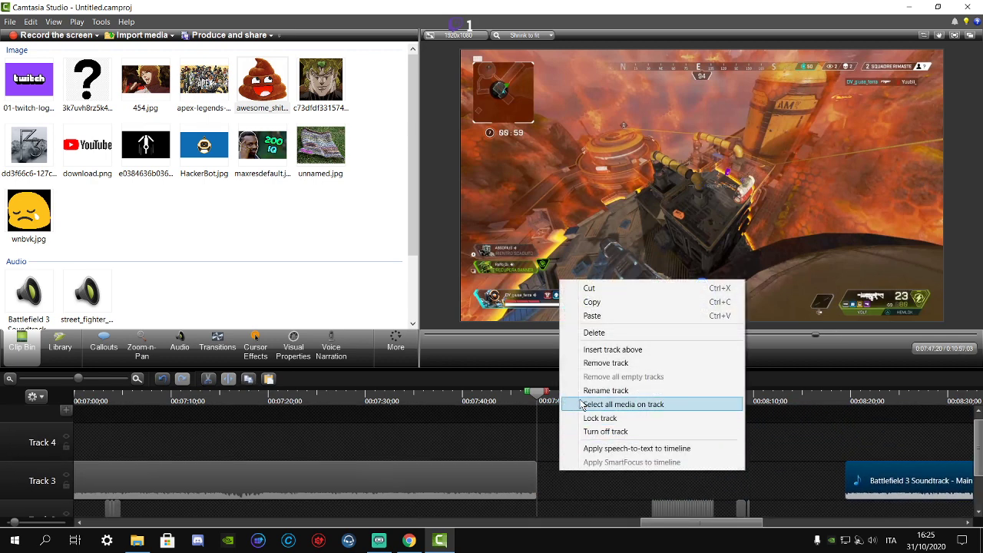
pyautogui.click(603, 321)
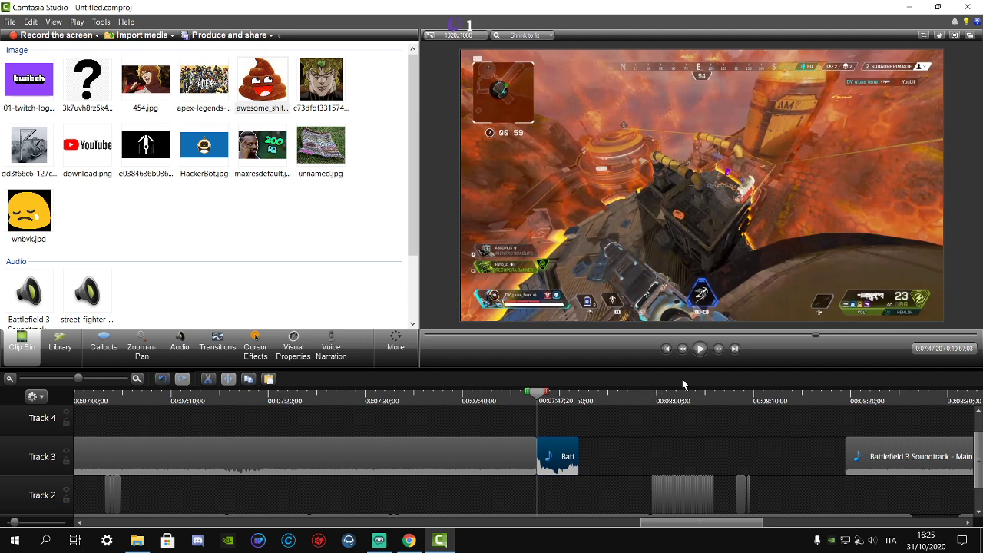
pyautogui.scroll(-2, 604, 428)
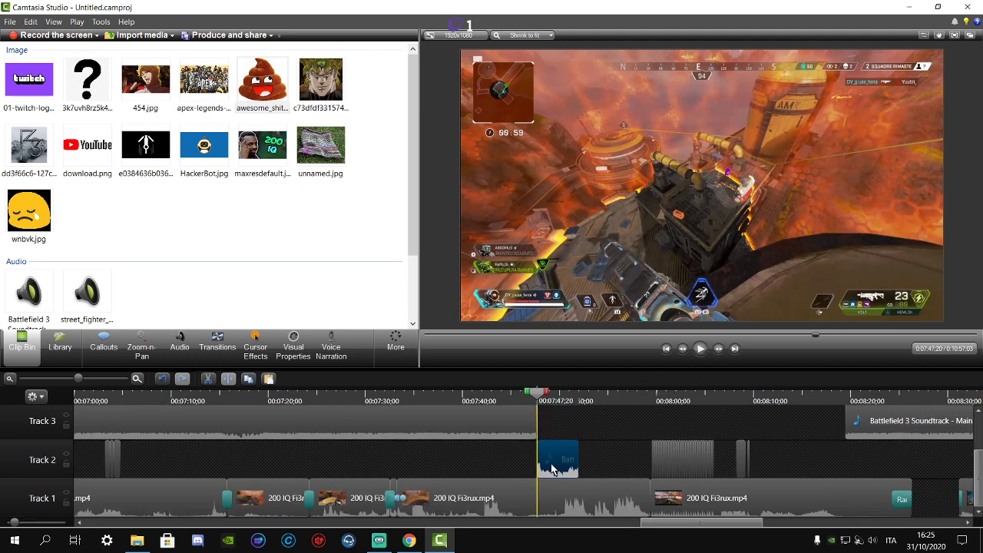
pyautogui.click(530, 394)
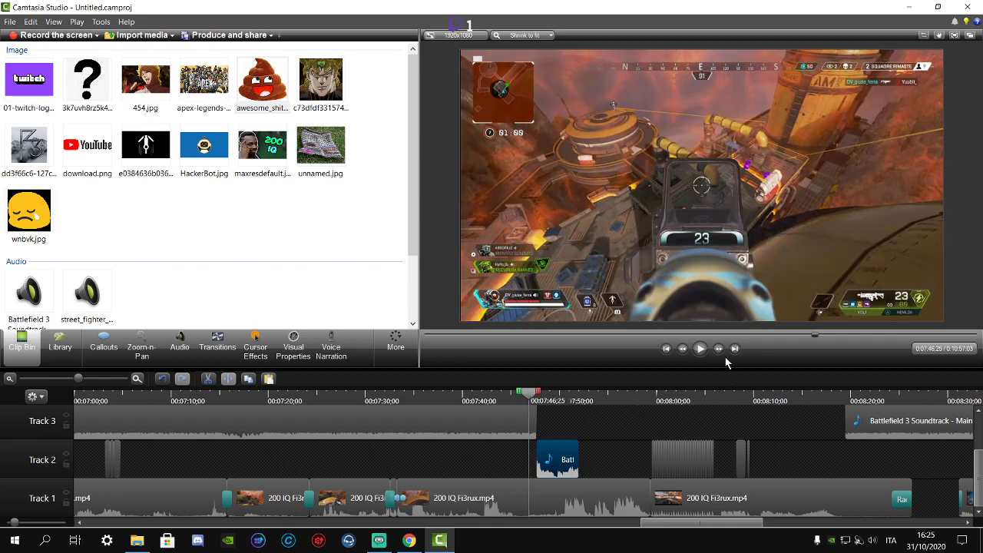
pyautogui.click(697, 352)
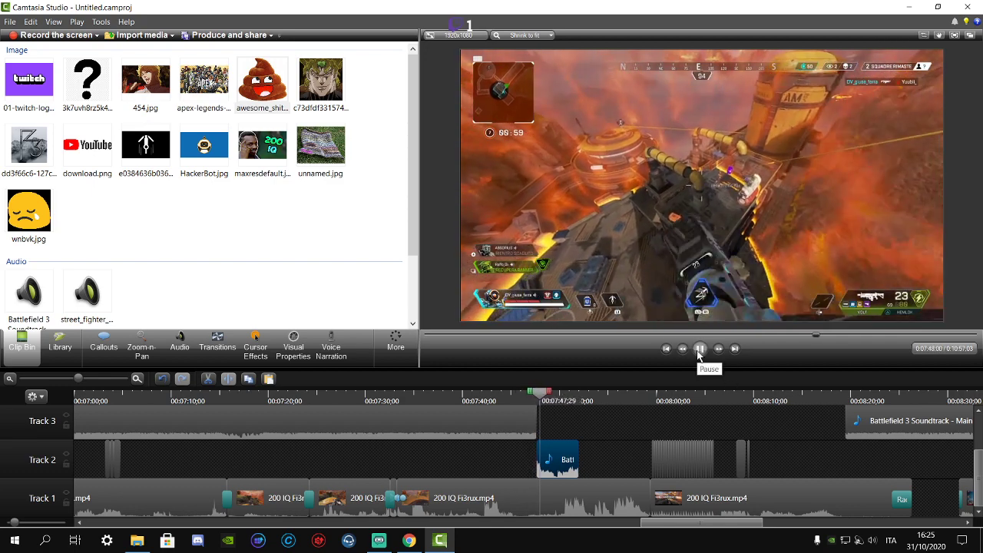
pyautogui.click(698, 352)
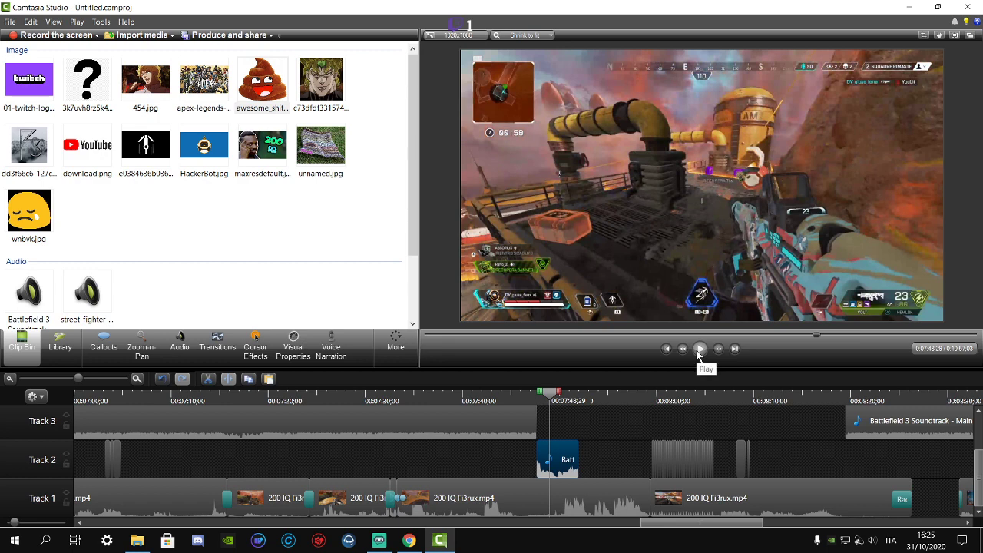
# - Add a short fade-out to the end of the Track 3 soundtrack before 0:07:47;20 and preview it
pyautogui.click(531, 416)
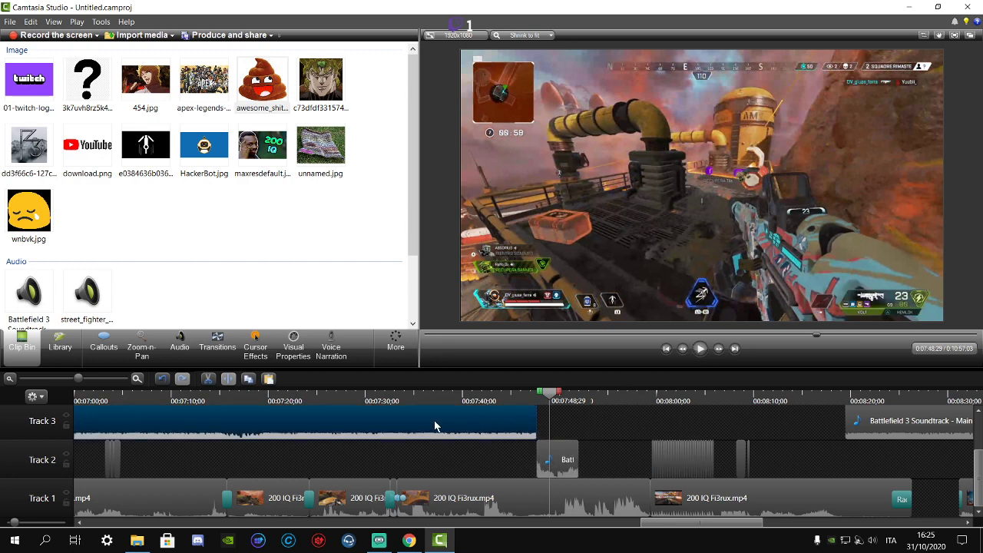
pyautogui.click(189, 348)
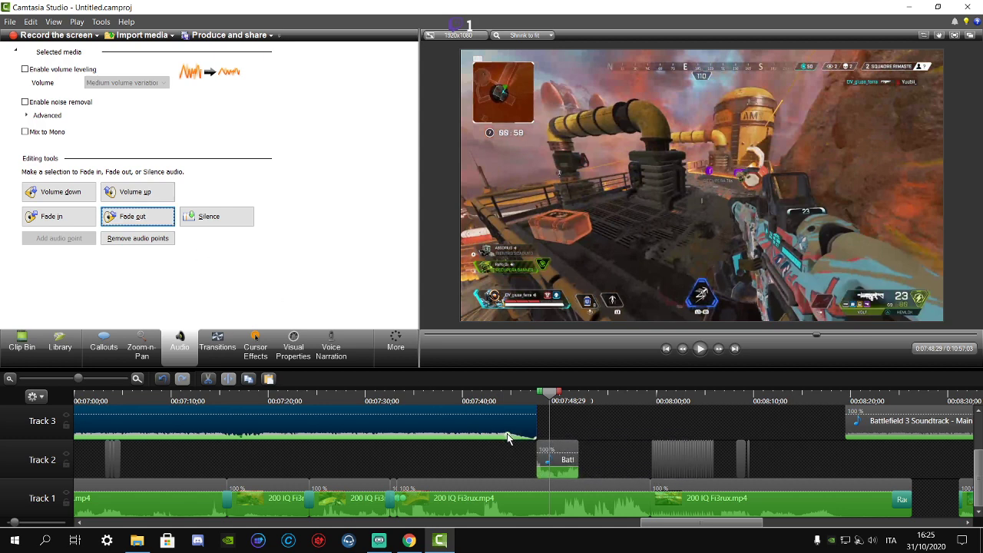
pyautogui.moveTo(538, 394); pyautogui.dragTo(517, 393)
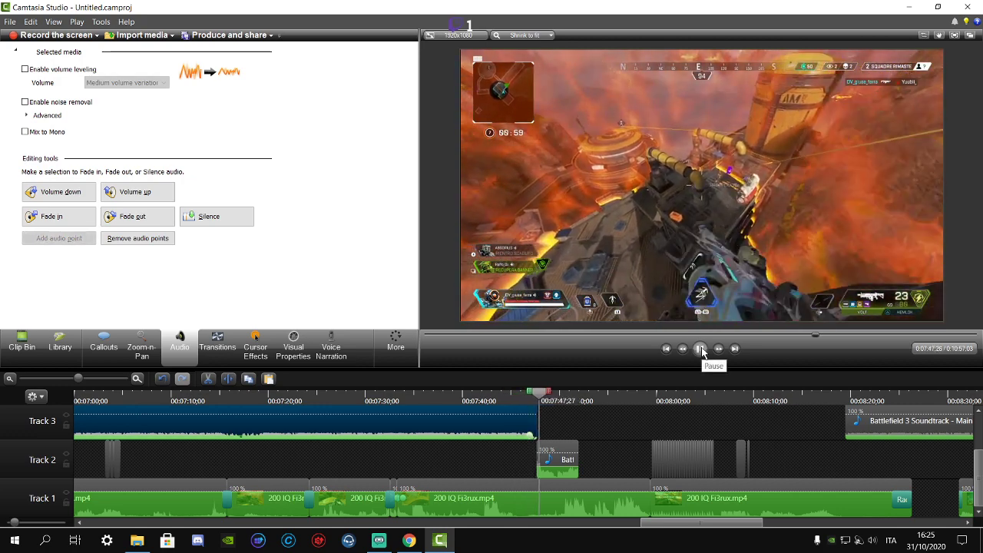
pyautogui.click(701, 348)
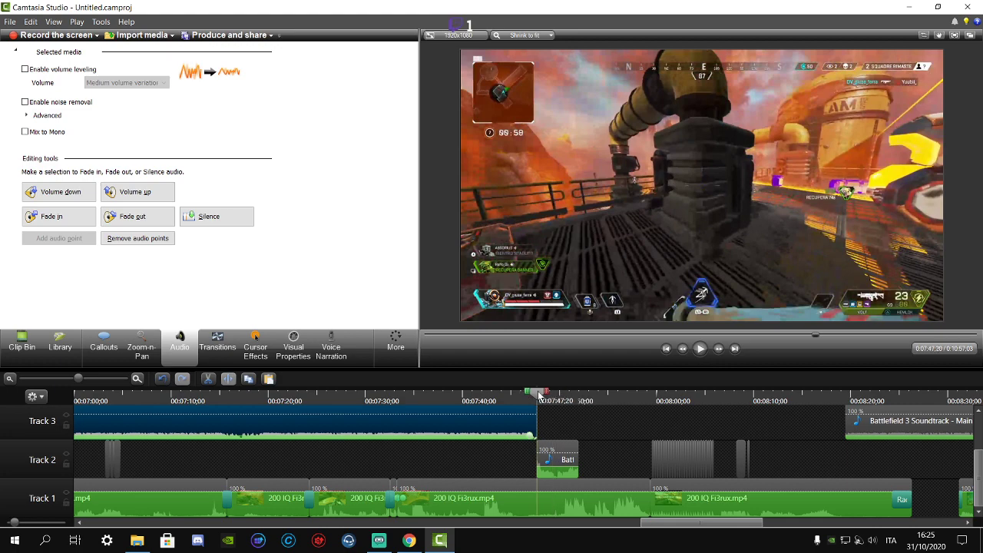
# - Split the 200 IQ Fi3rux.mp4 gameplay clip on Track 1 at 0:07:47;20
pyautogui.click(21, 344)
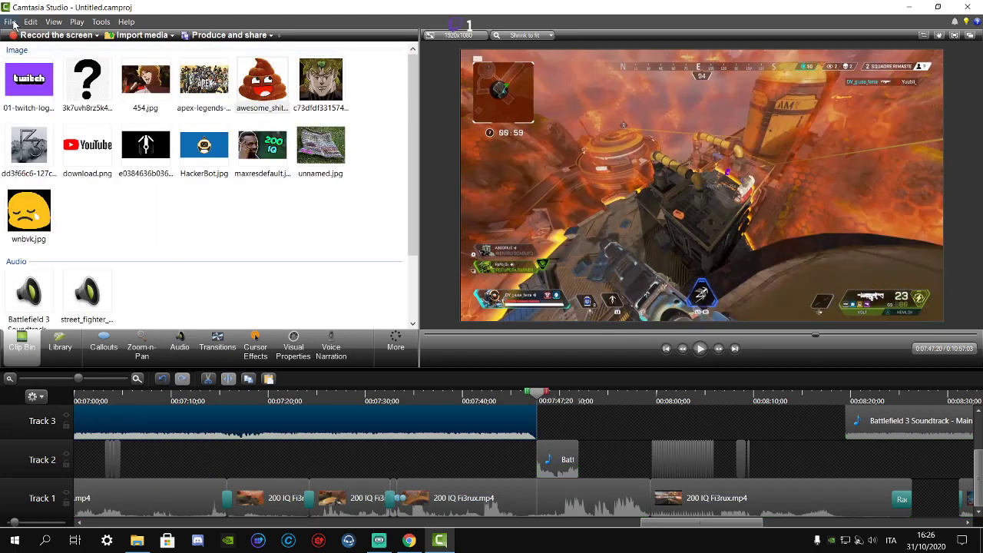
pyautogui.click(10, 21)
pyautogui.click(270, 323)
pyautogui.click(415, 498)
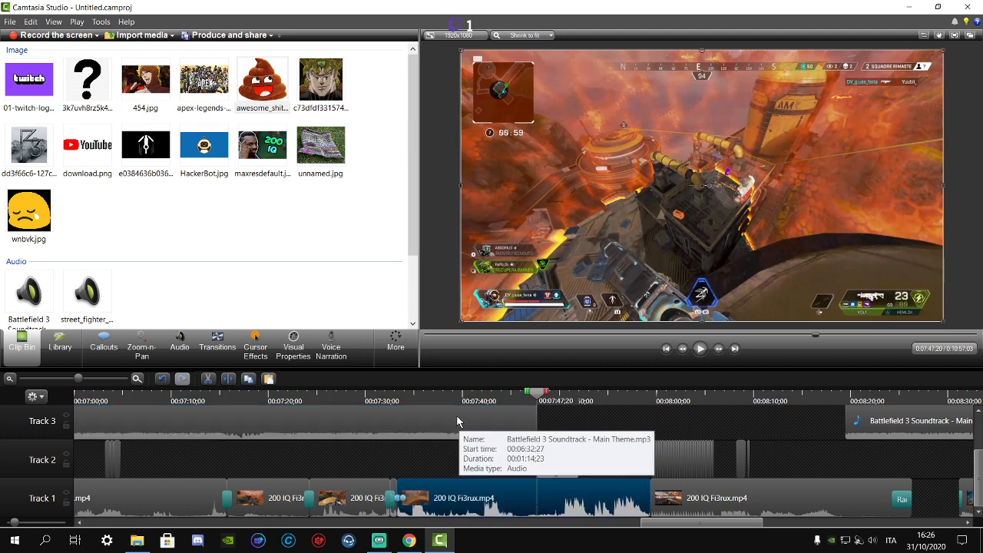
pyautogui.click(247, 383)
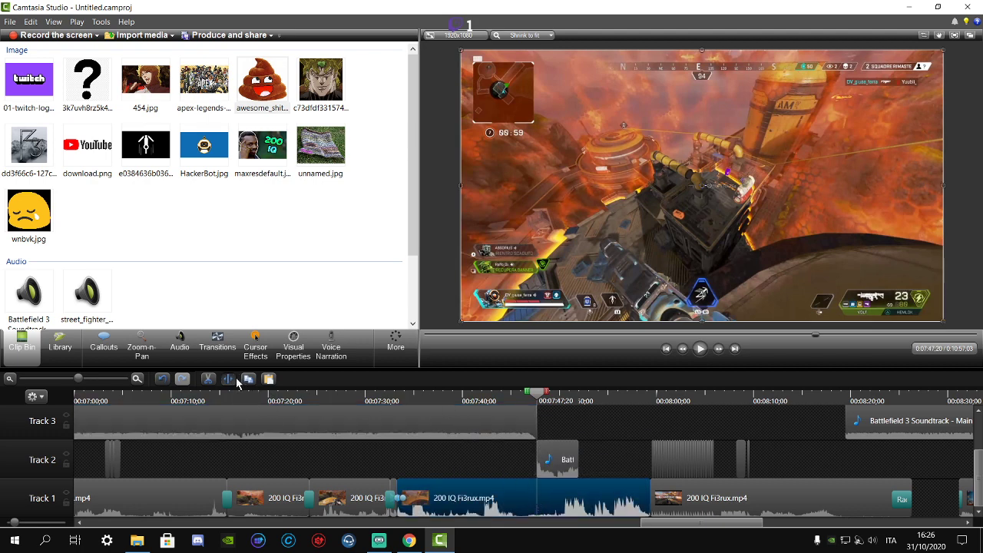
pyautogui.click(237, 383)
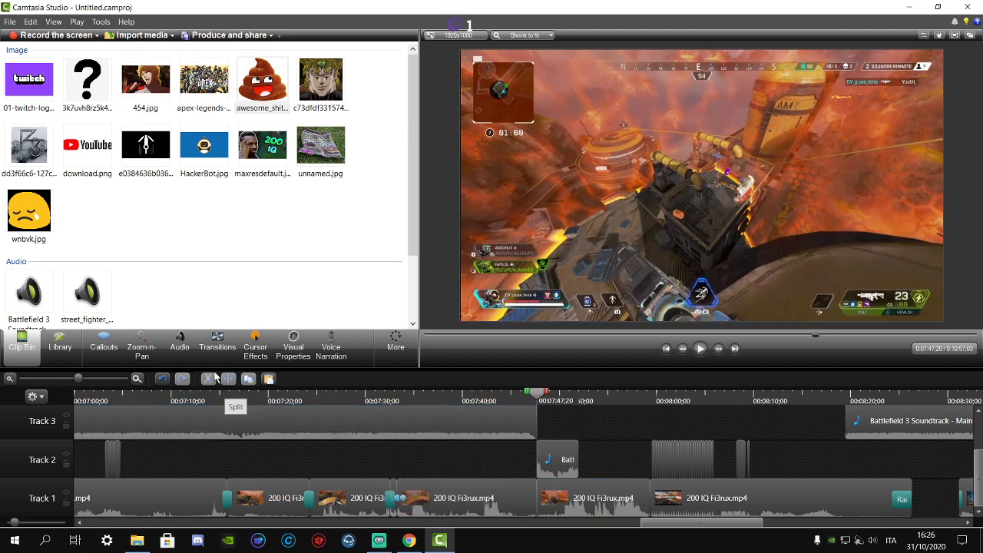
# - Add a Fade through black transition at the 0:07:47;20 cut on Track 1 and shorten it to about 12 frames
pyautogui.click(220, 342)
pyautogui.moveTo(279, 272); pyautogui.dragTo(532, 468)
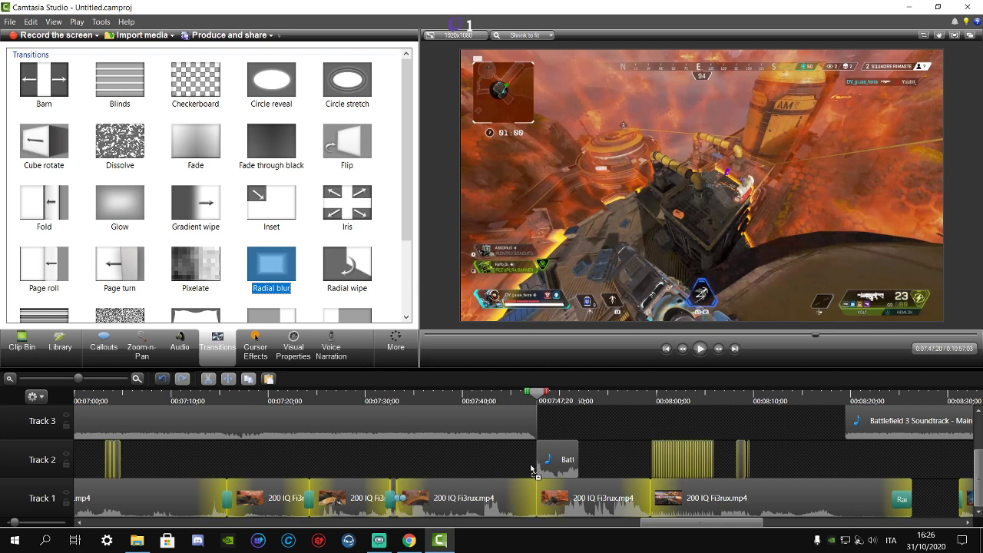
pyautogui.moveTo(301, 300); pyautogui.dragTo(302, 298)
pyautogui.moveTo(271, 140); pyautogui.dragTo(486, 420)
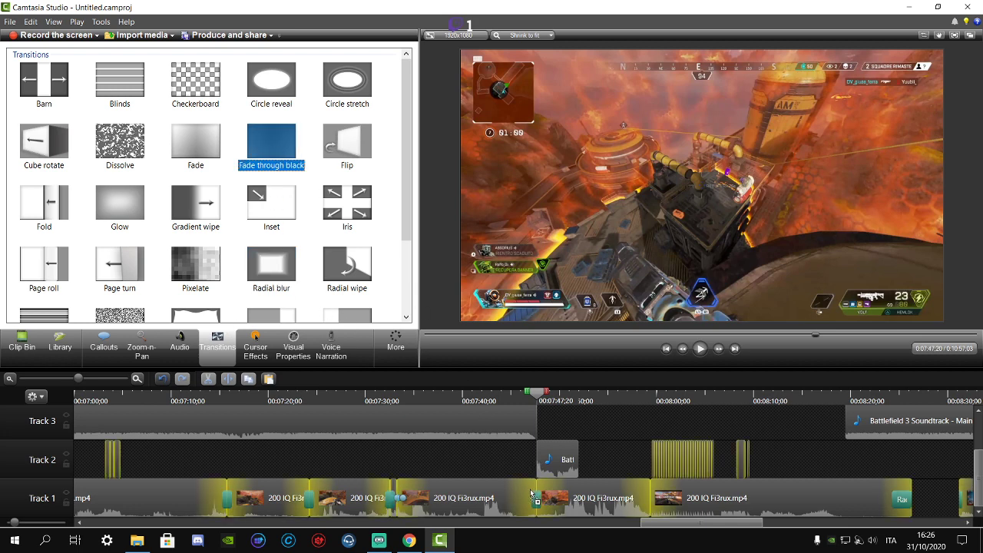
pyautogui.moveTo(531, 494); pyautogui.dragTo(534, 498)
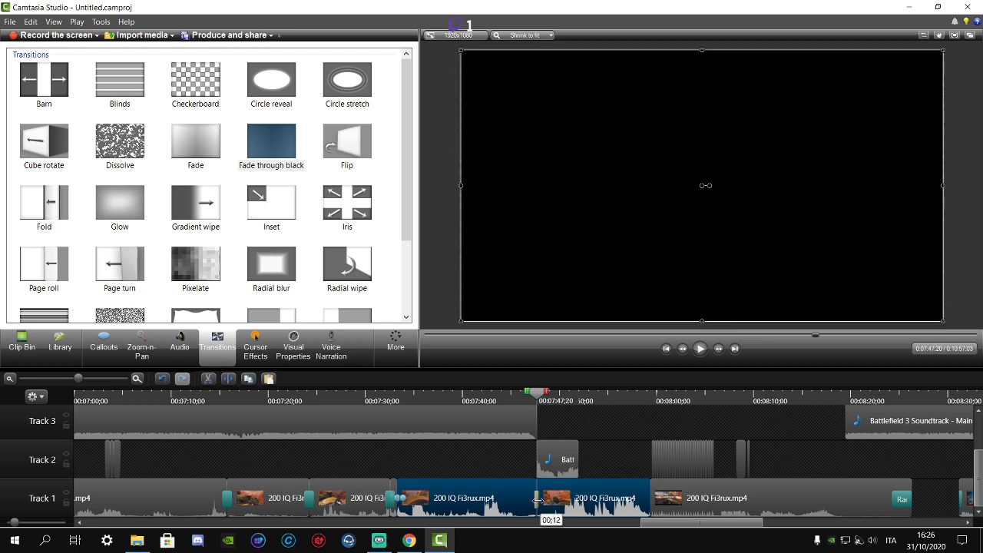
# - Preview the Fade through black transition and the music change from 0:07:46;23 to 0:07:50;00, and look closer at that timeline section
pyautogui.click(531, 397)
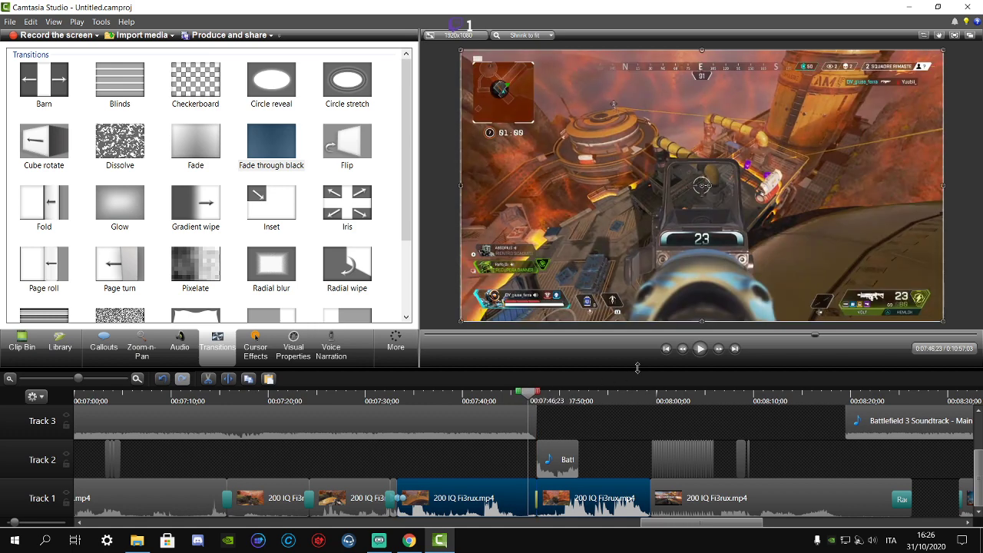
pyautogui.click(705, 349)
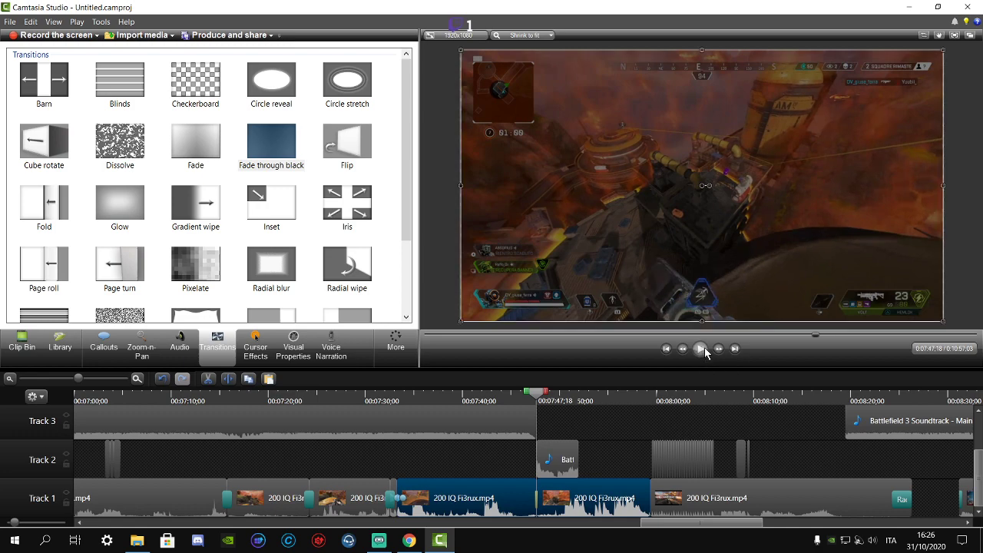
pyautogui.click(701, 348)
pyautogui.click(700, 349)
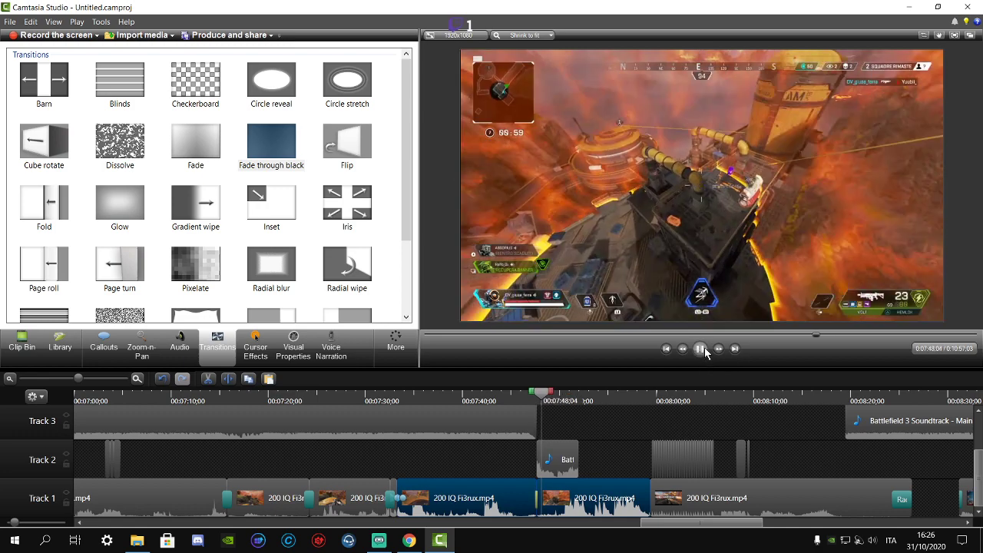
pyautogui.click(706, 350)
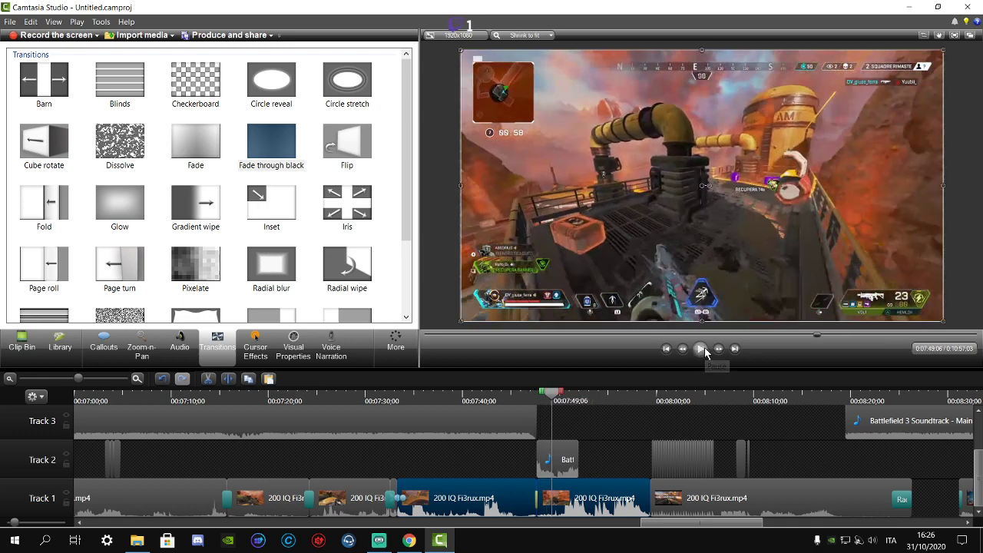
pyautogui.click(701, 349)
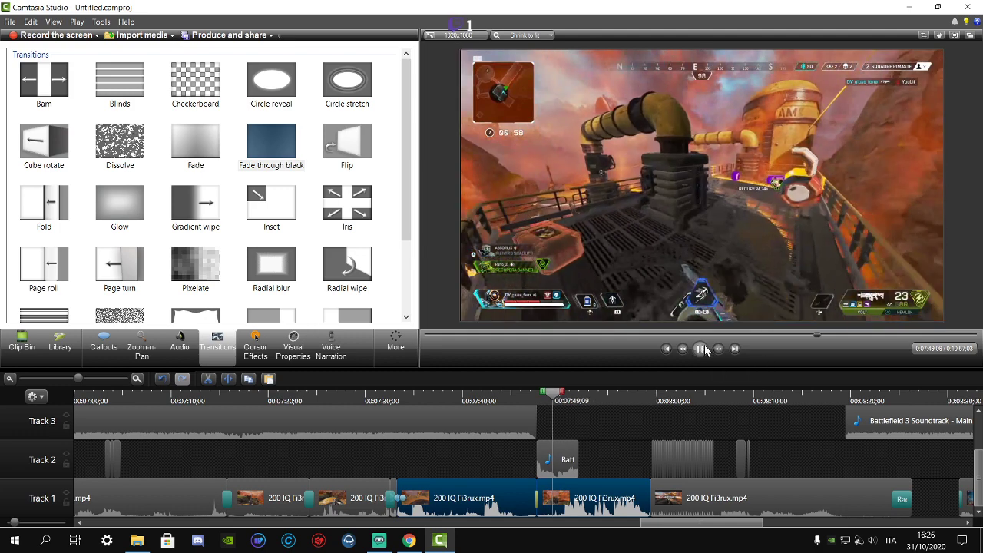
pyautogui.click(700, 349)
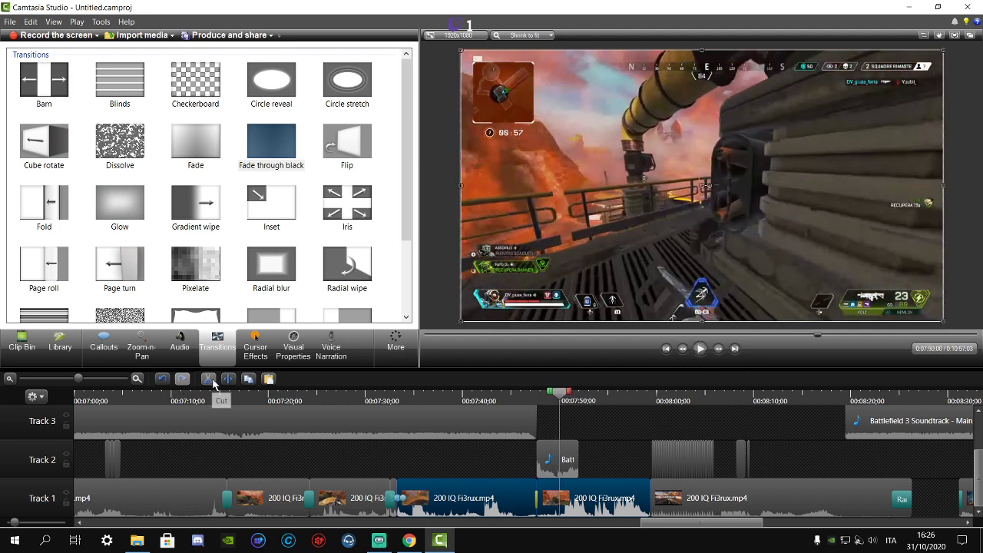
pyautogui.click(136, 382)
pyautogui.click(136, 383)
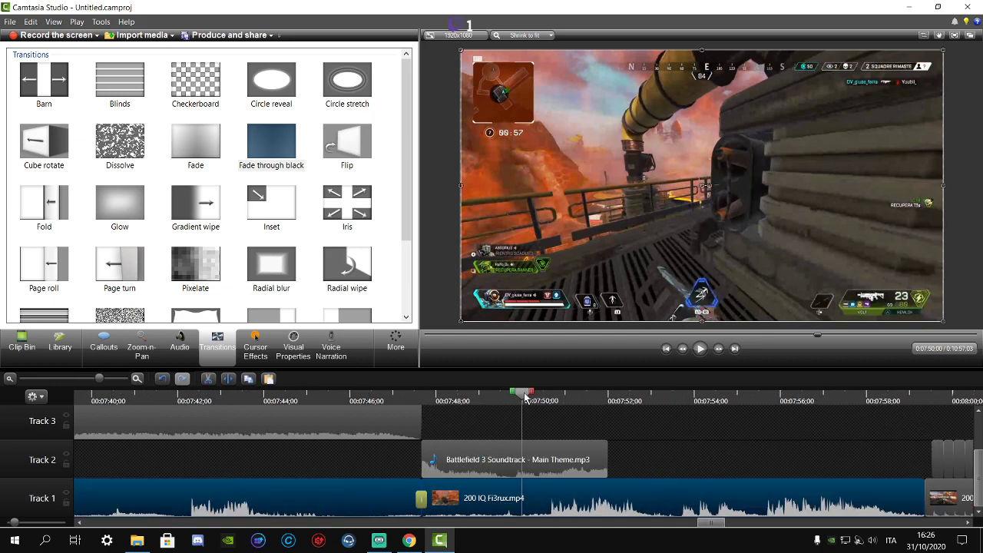
# - Split the 200 IQ Fi3rux.mp4 clip on Track 1 at 0:07:49;25 and add a Fade through black transition at the cut
pyautogui.moveTo(525, 397); pyautogui.dragTo(515, 397)
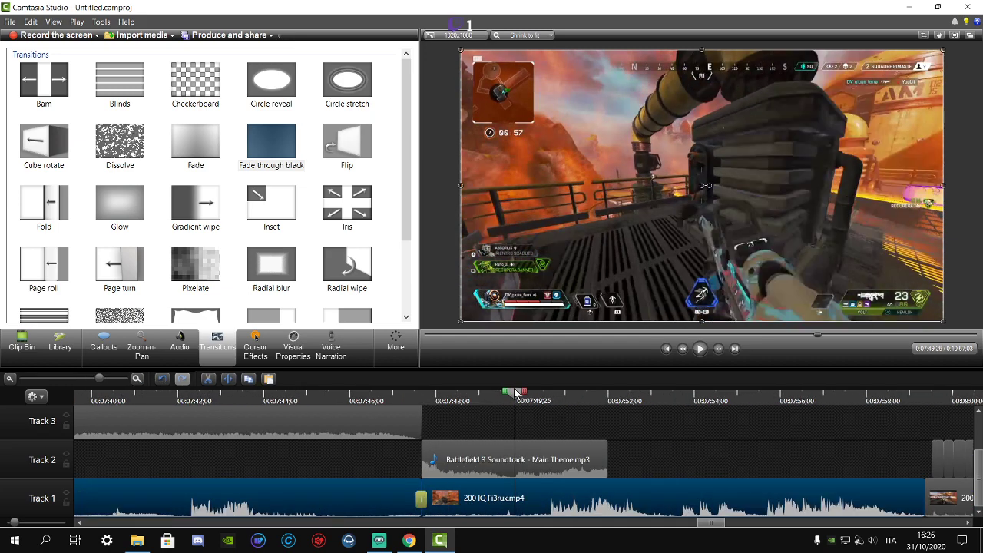
pyautogui.click(495, 498)
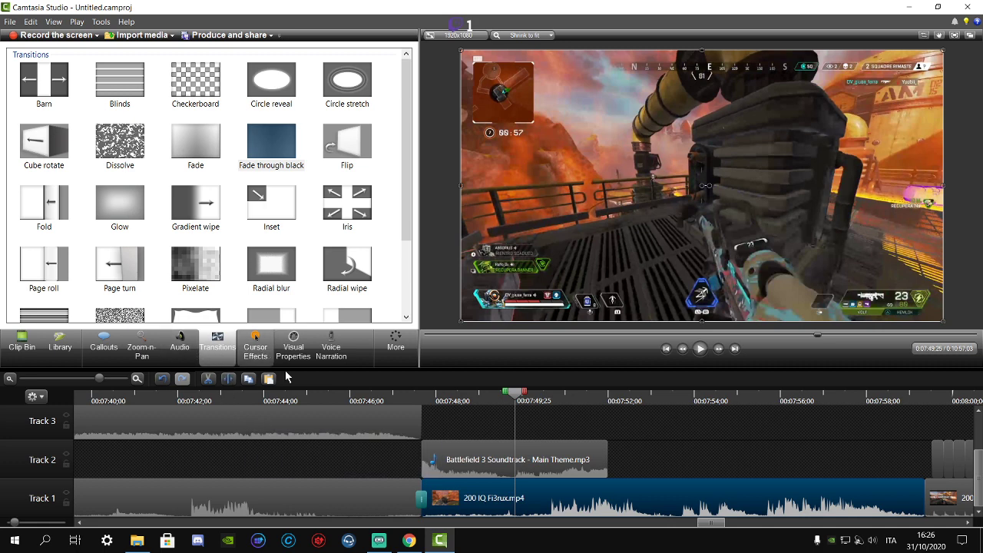
pyautogui.click(228, 379)
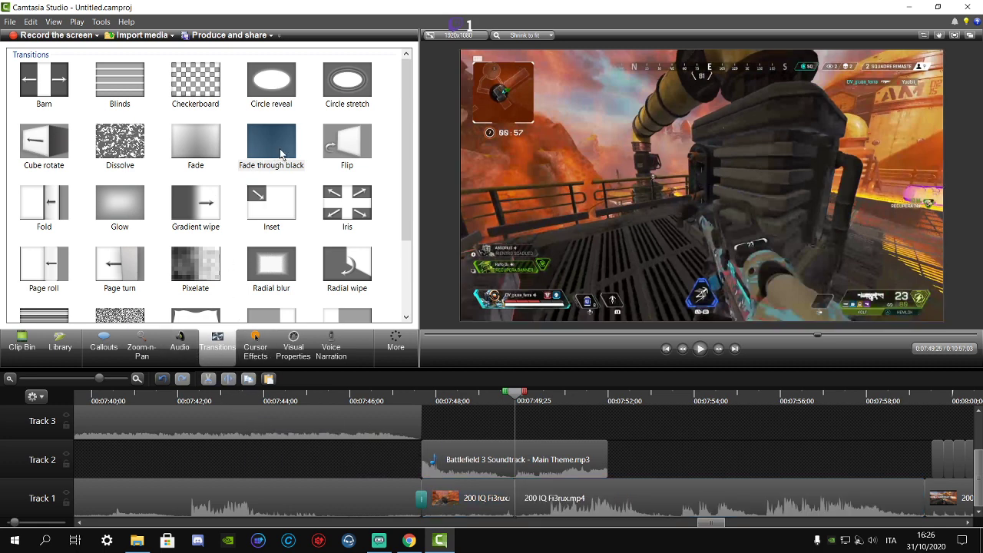
pyautogui.moveTo(281, 153); pyautogui.dragTo(515, 503)
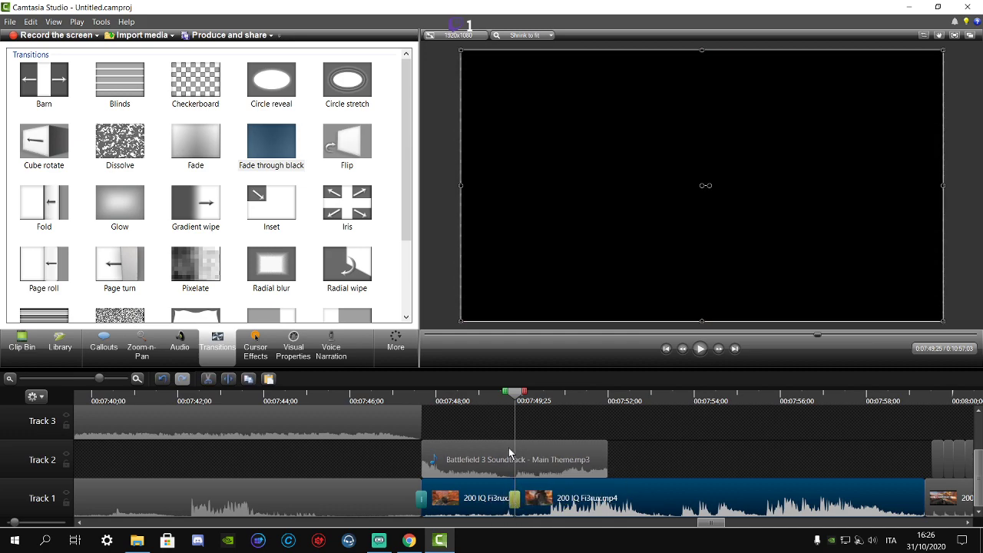
# - Save the project and preview the new Fade through black transition from 0:07:49;19 to 0:07:52;14
pyautogui.click(505, 406)
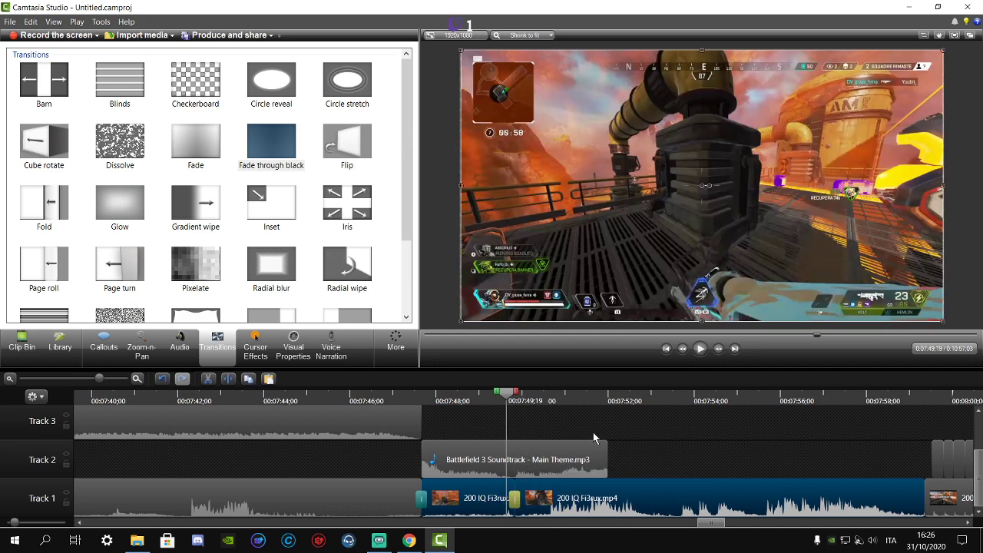
pyautogui.click(10, 22)
pyautogui.click(545, 390)
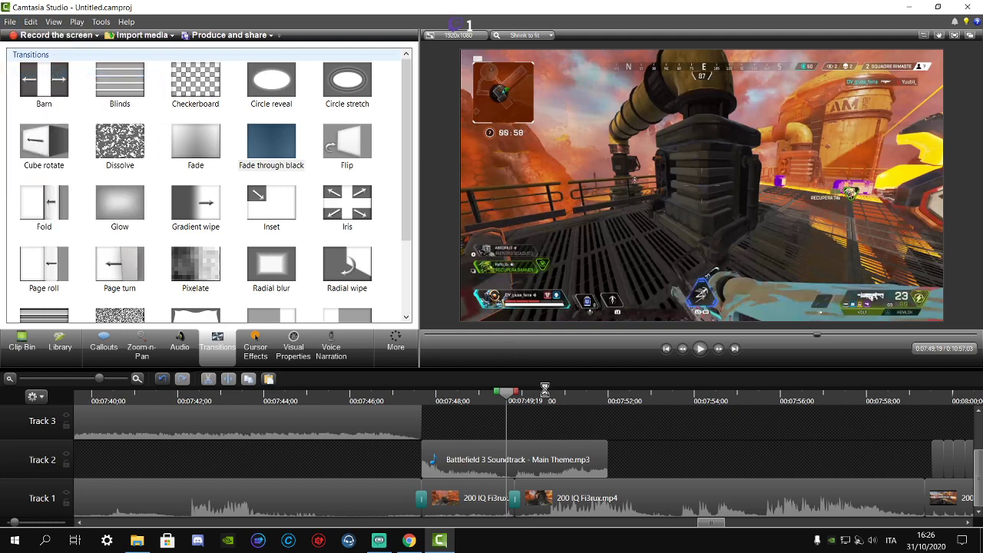
pyautogui.click(700, 349)
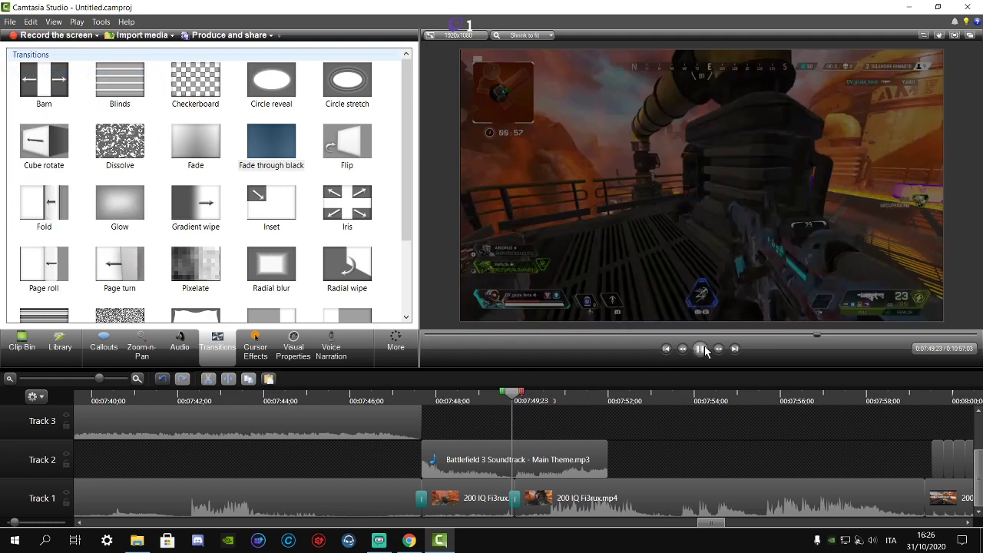
pyautogui.click(701, 349)
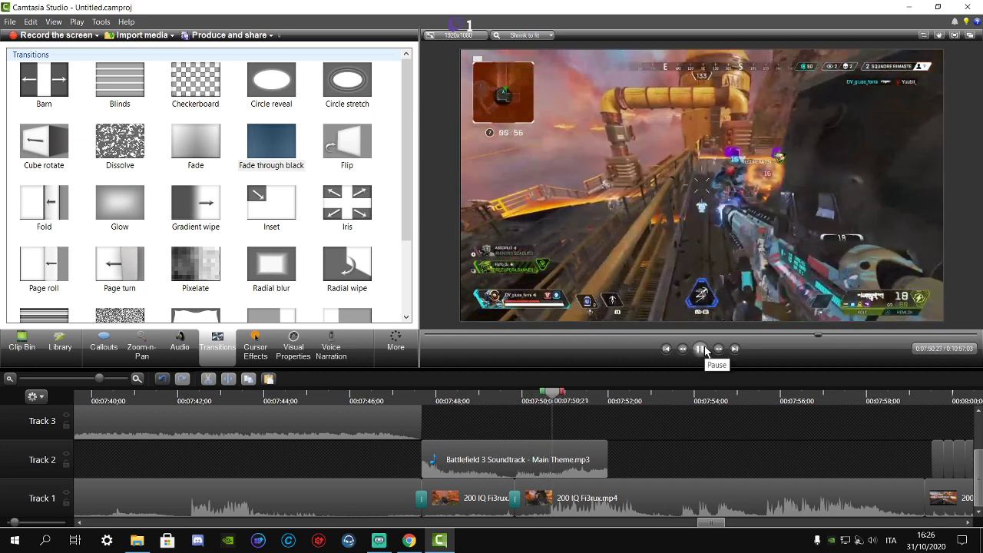
pyautogui.click(701, 349)
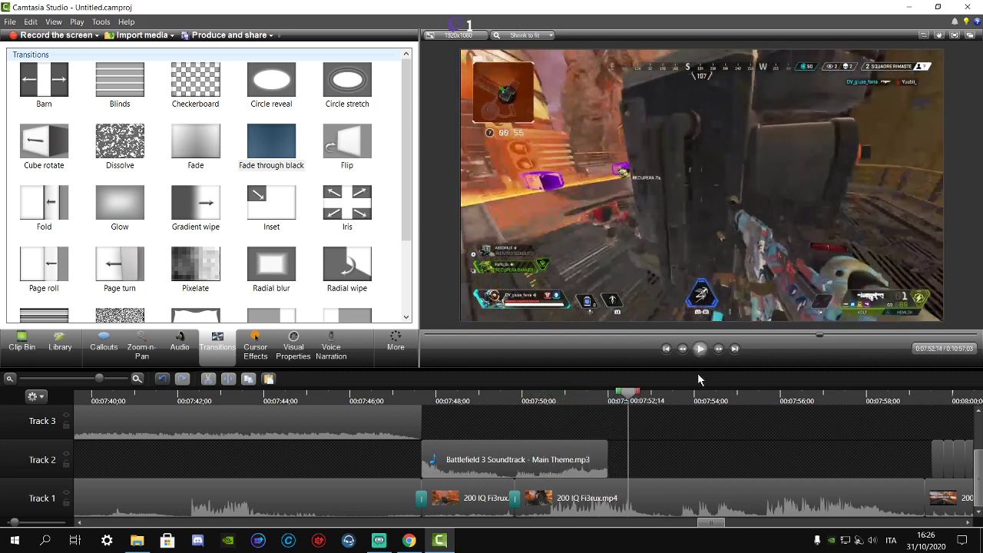
# - Delete the leftover Battlefield 3 soundtrack clip that starts near 0:08:20 on Track 3
pyautogui.scroll(3, 701, 438)
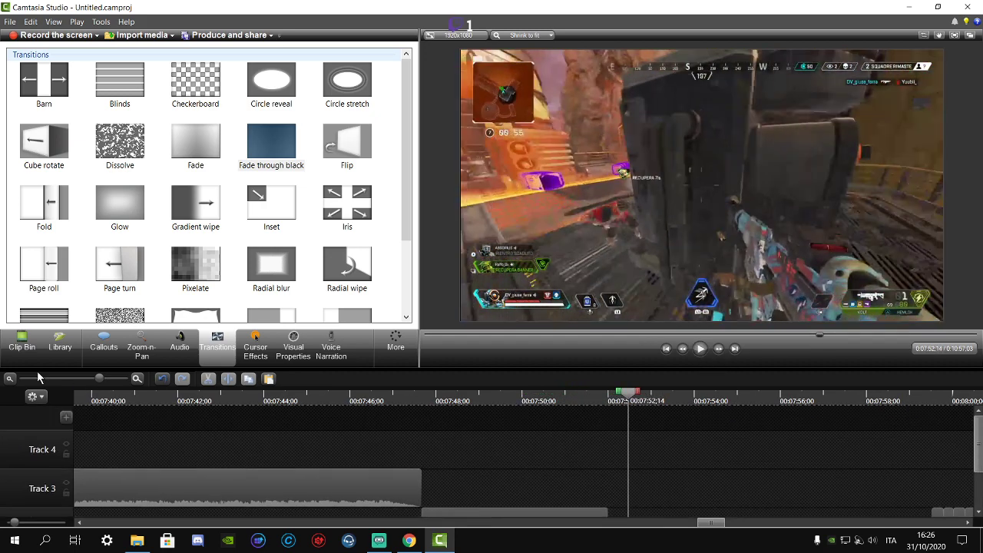
pyautogui.click(10, 381)
pyautogui.click(10, 380)
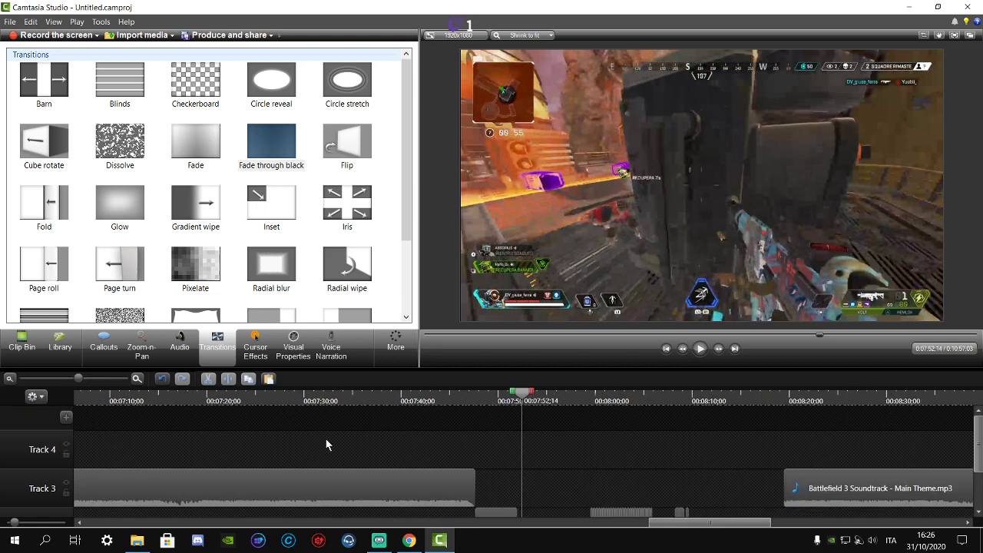
pyautogui.rightClick(805, 498)
pyautogui.click(839, 378)
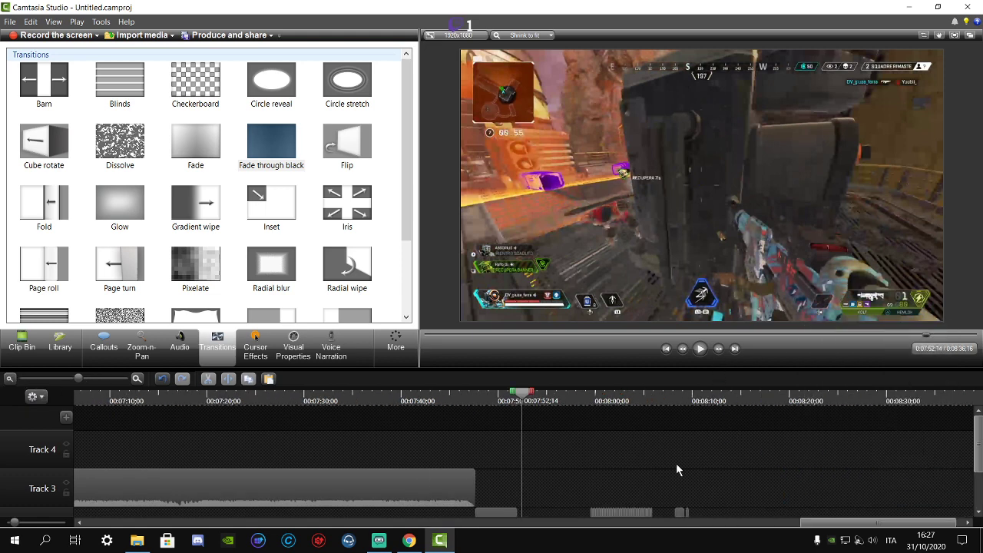
# - Move the short Battlefield 3 soundtrack clip from Track 2 to Track 3 at 0:07:47;20 and extend its end to about 0:08:26
pyautogui.scroll(-2, 676, 464)
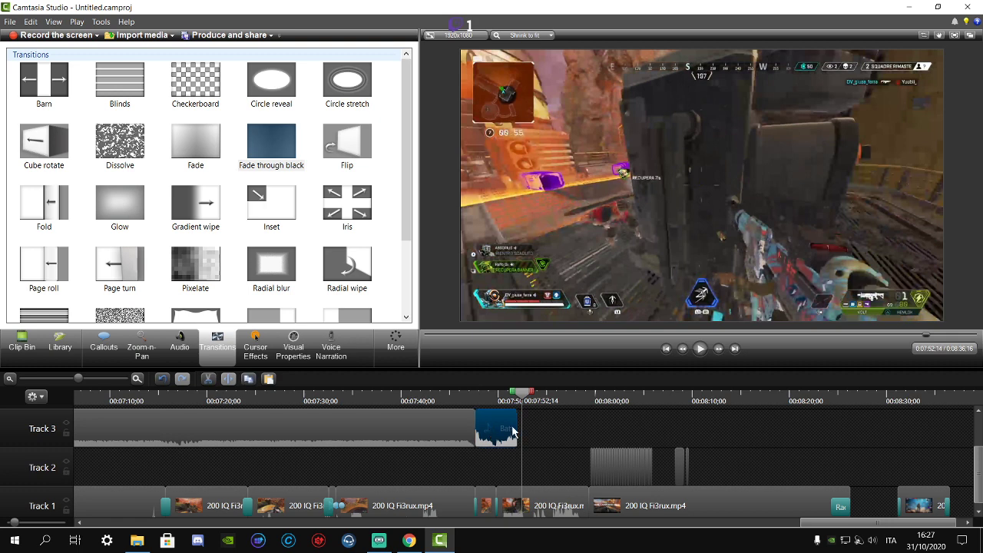
pyautogui.moveTo(520, 427); pyautogui.dragTo(850, 429)
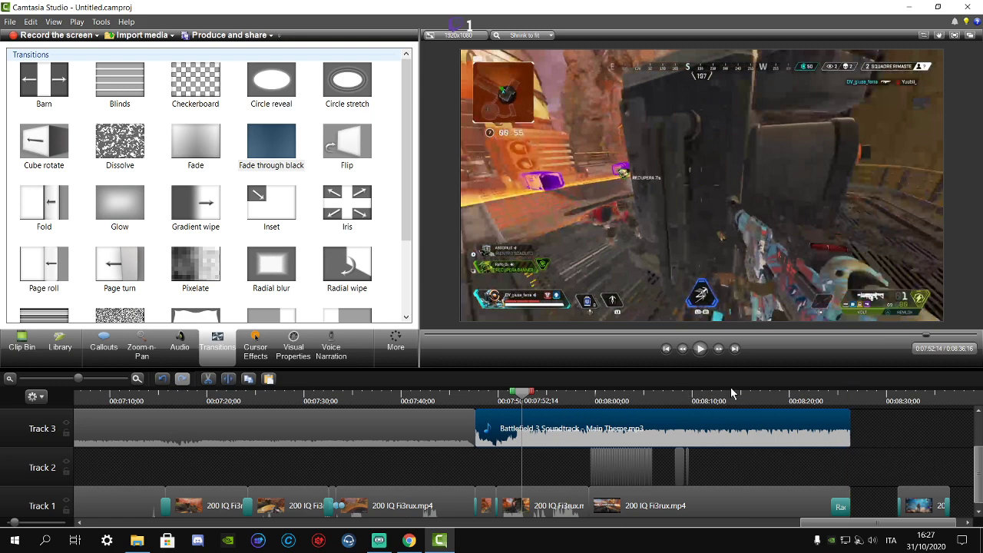
# - Split the extended Track 3 soundtrack at 0:07:53;18 and lower the audio volume of the part after the cut
pyautogui.click(700, 350)
pyautogui.click(145, 354)
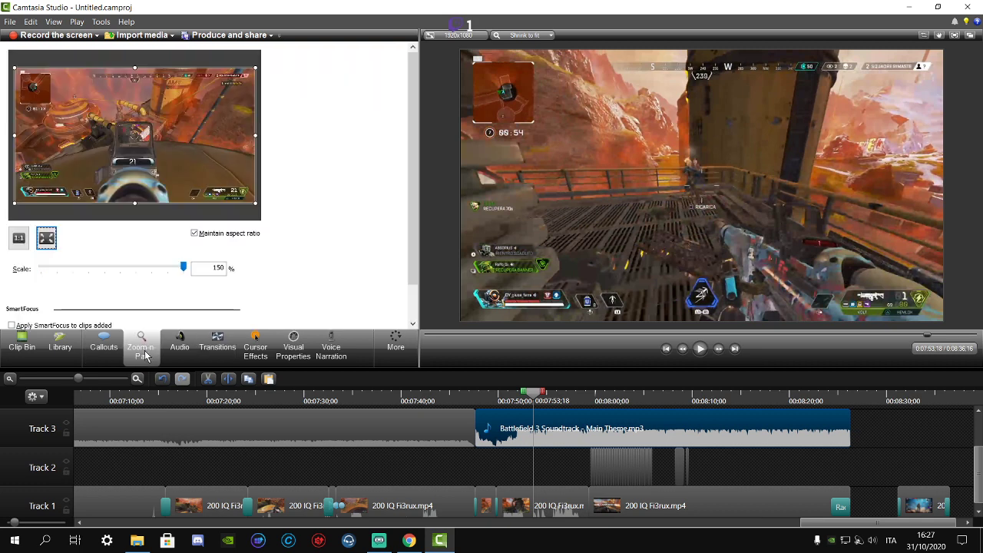
pyautogui.click(180, 350)
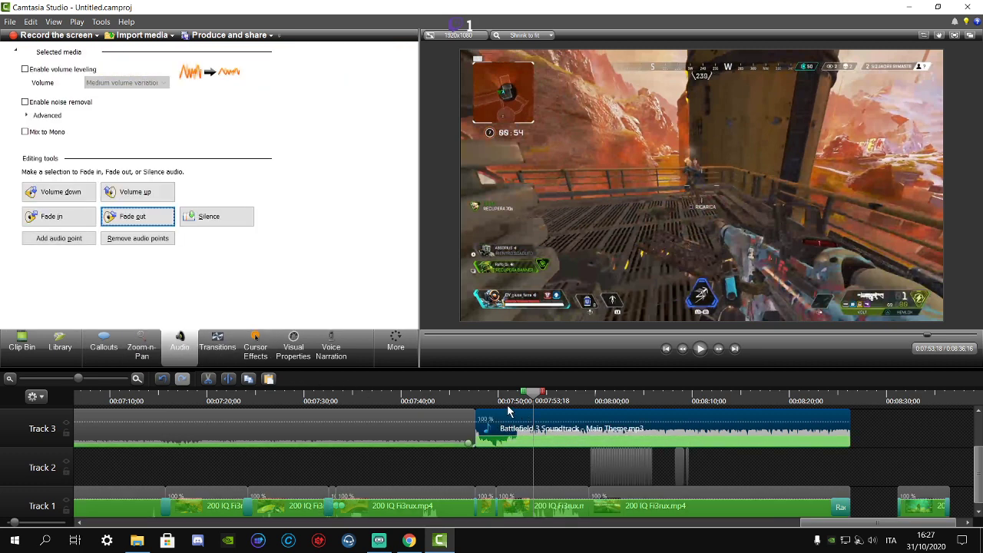
pyautogui.click(165, 380)
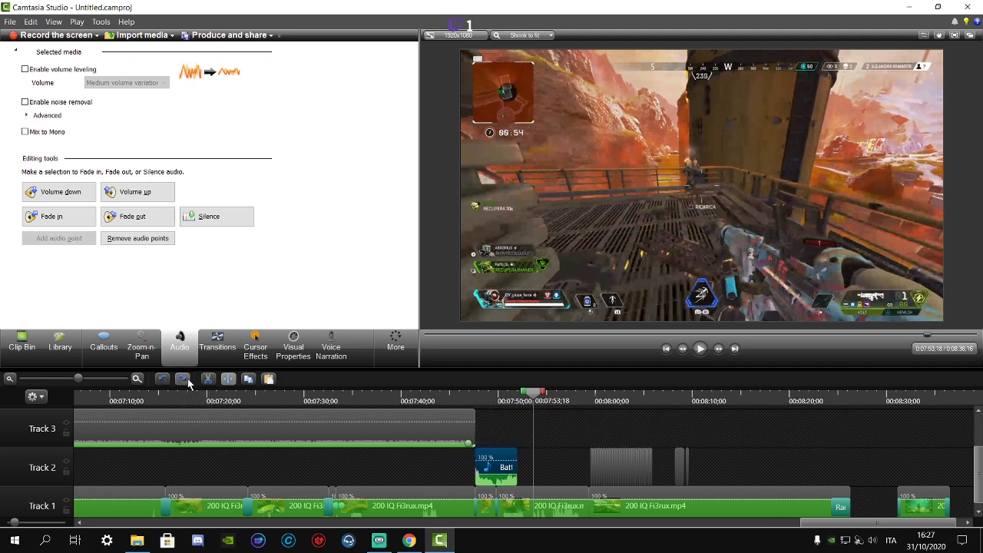
pyautogui.click(183, 380)
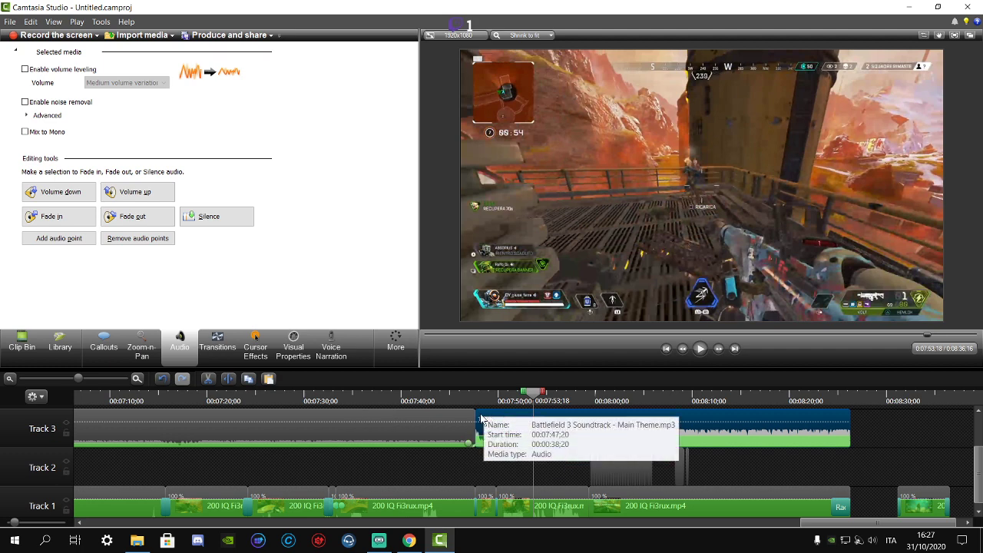
pyautogui.click(228, 379)
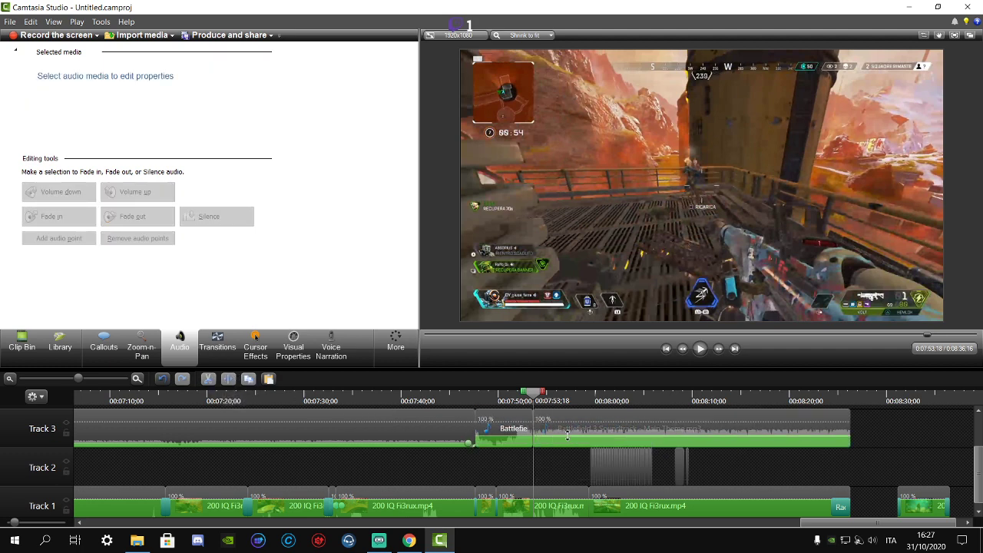
pyautogui.moveTo(569, 442); pyautogui.dragTo(570, 442)
# - Save the project and preview the lowered soundtrack from 0:07:53;18 through the start of the CAMPIONE screen, stopping at 0:07:58;03
pyautogui.click(700, 353)
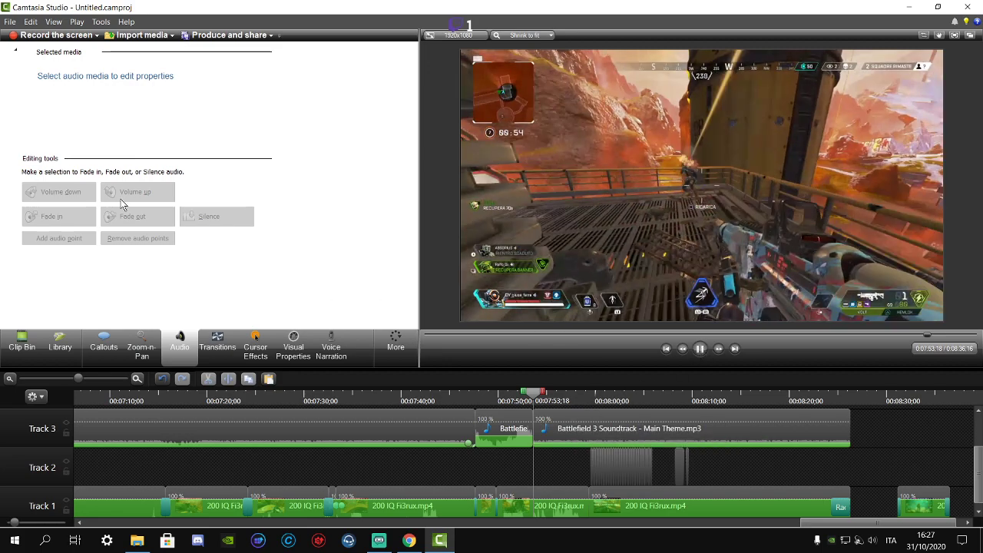
pyautogui.click(10, 22)
pyautogui.press('Escape')
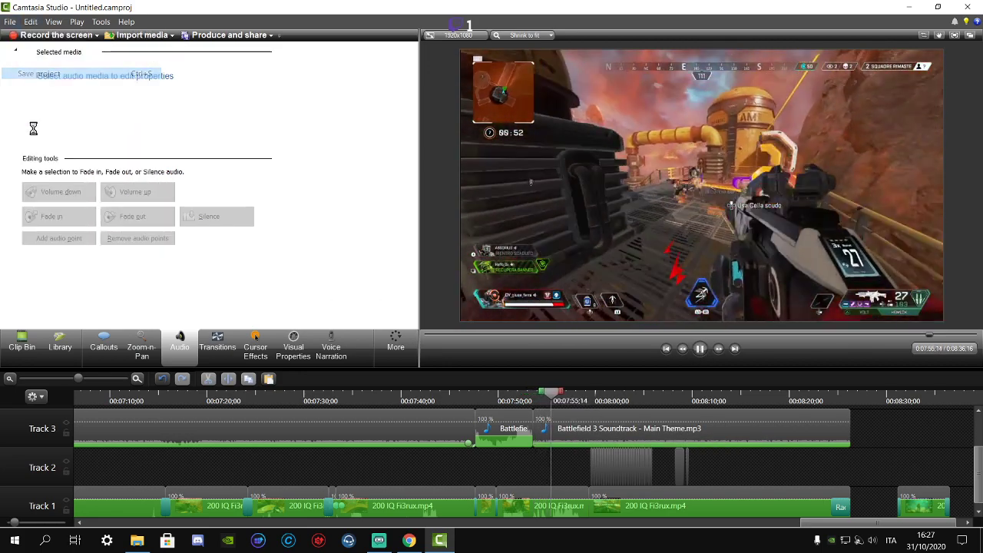
pyautogui.click(463, 454)
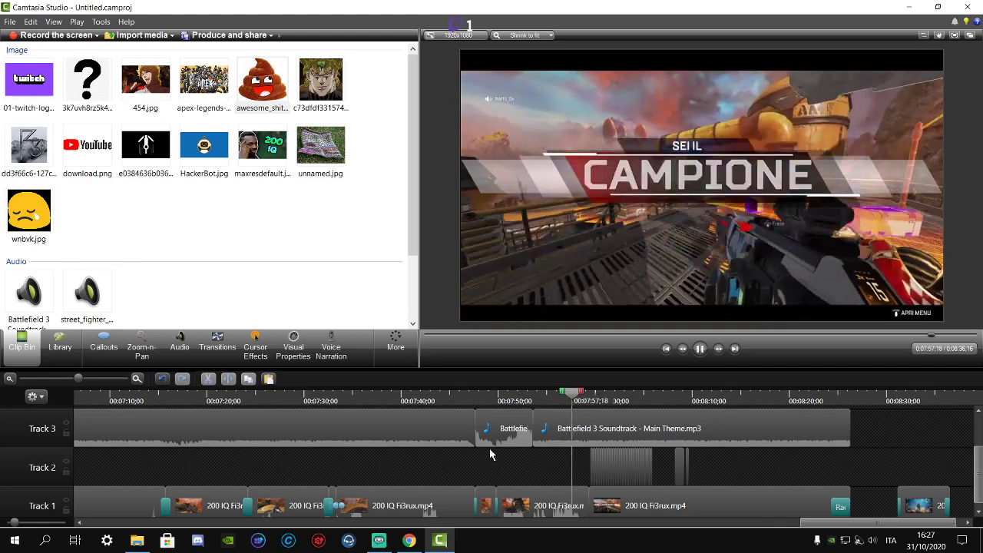
pyautogui.click(578, 397)
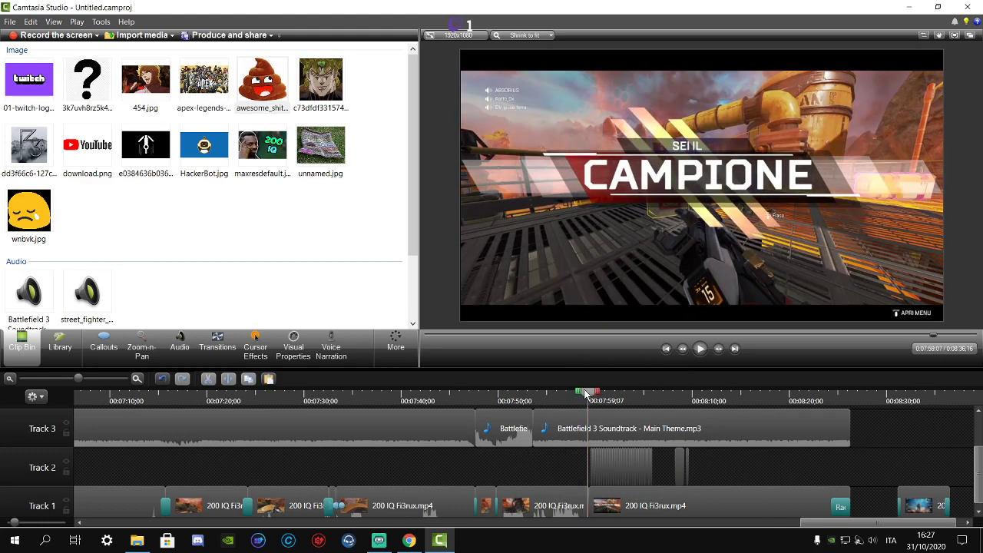
pyautogui.click(701, 350)
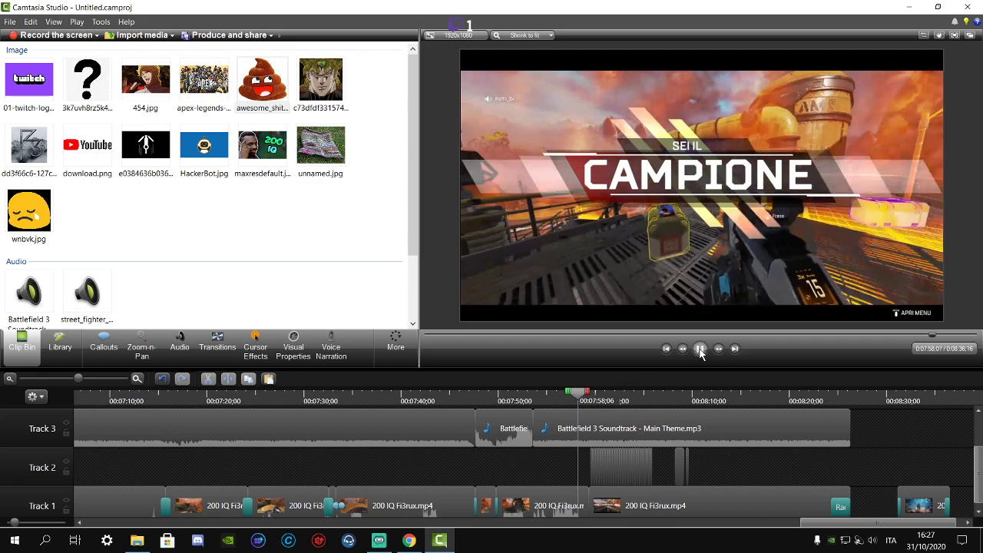
pyautogui.click(564, 402)
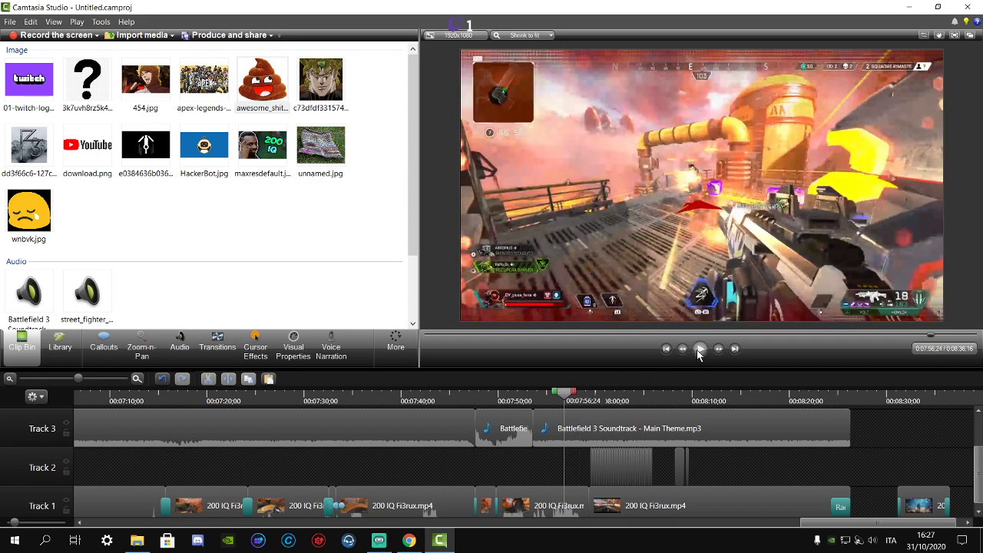
pyautogui.click(700, 351)
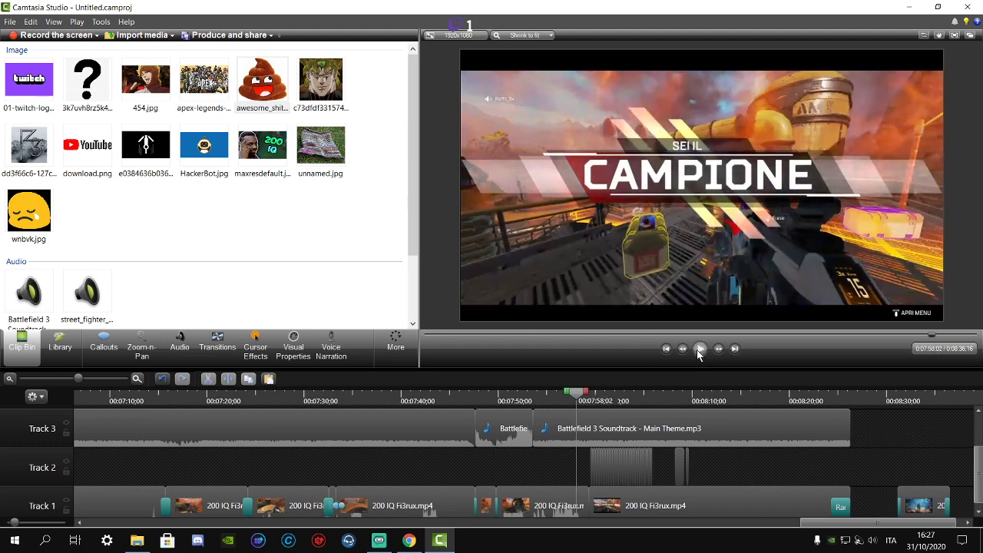
pyautogui.click(700, 350)
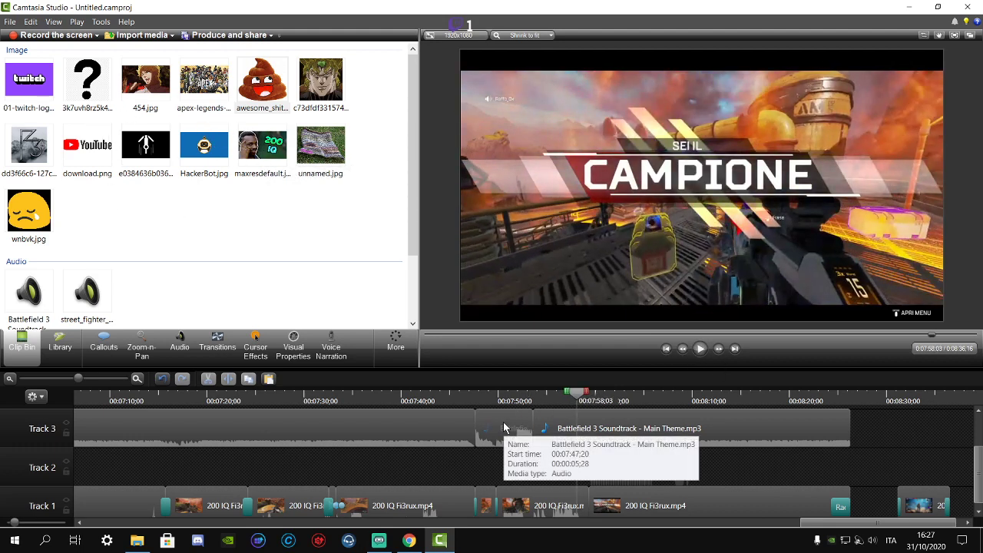
# - Import the video THE BIGGEST MLG GREEN SCREEN PACK from the Nuova cartella folder into the project media
pyautogui.scroll(4, 451, 462)
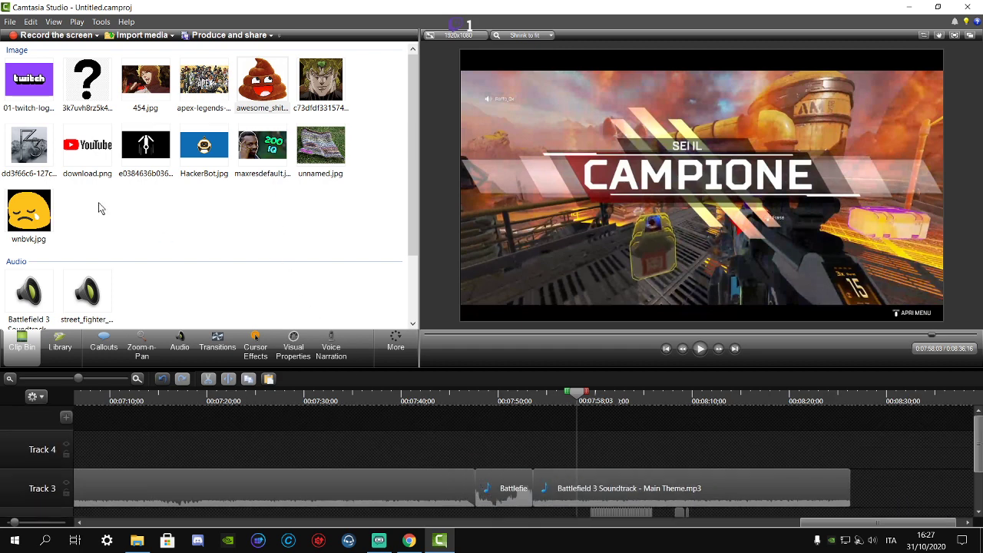
pyautogui.click(9, 22)
pyautogui.click(10, 22)
pyautogui.scroll(-2, 110, 242)
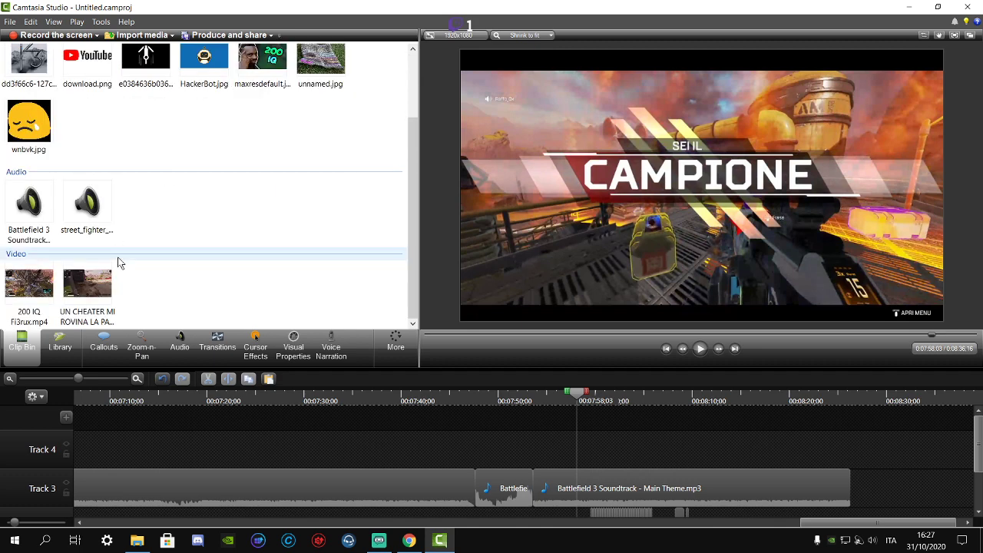
pyautogui.scroll(2, 127, 264)
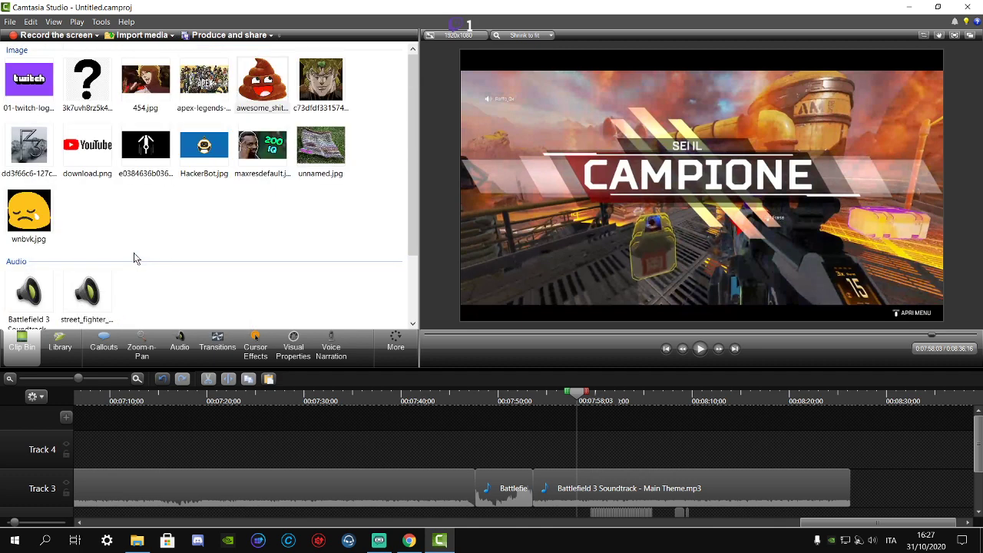
pyautogui.click(5, 22)
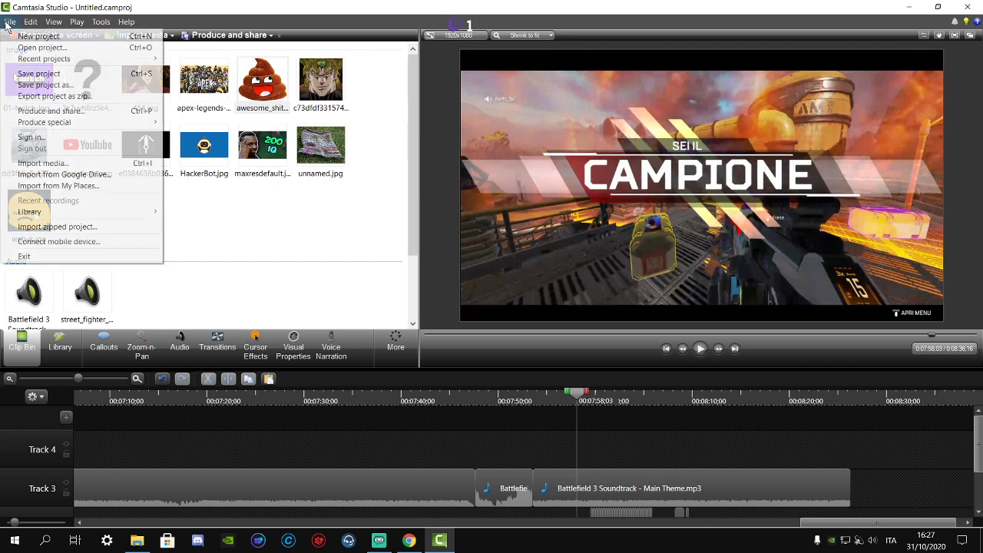
pyautogui.click(42, 163)
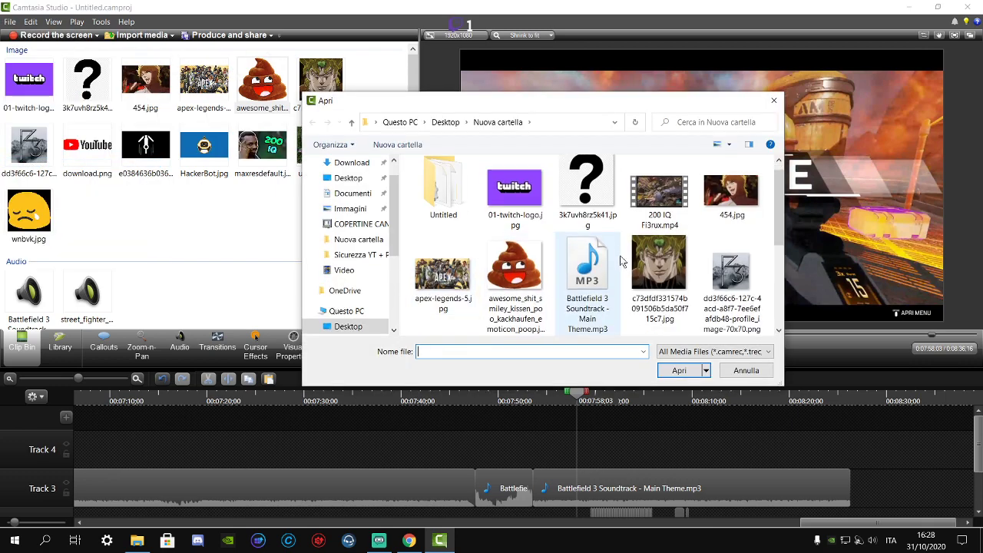
pyautogui.scroll(-2, 530, 284)
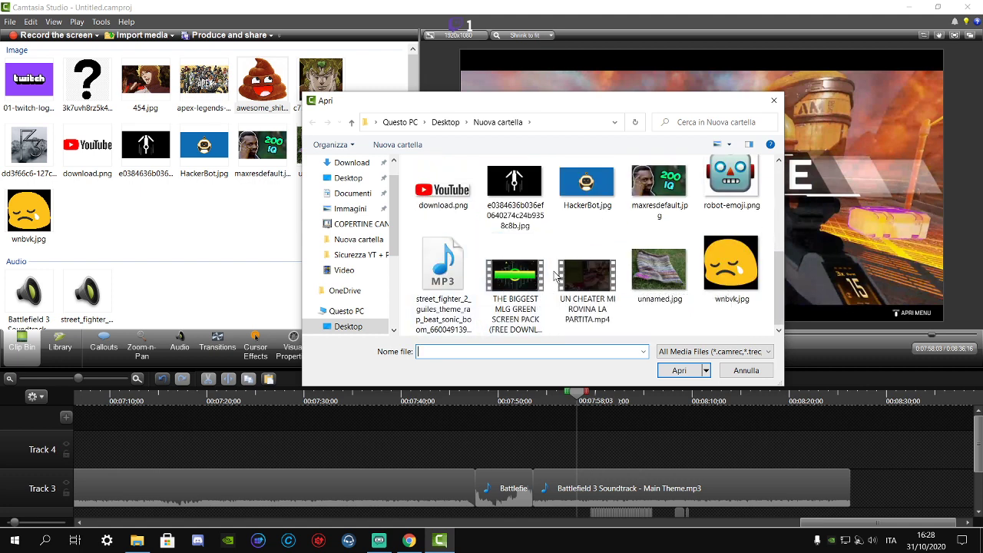
pyautogui.doubleClick(480, 296)
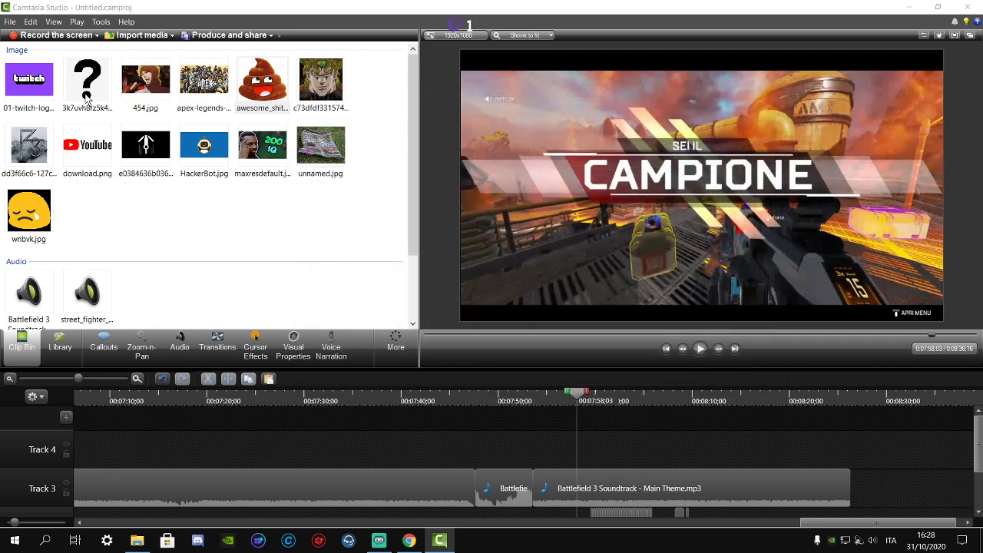
pyautogui.scroll(-2, 119, 196)
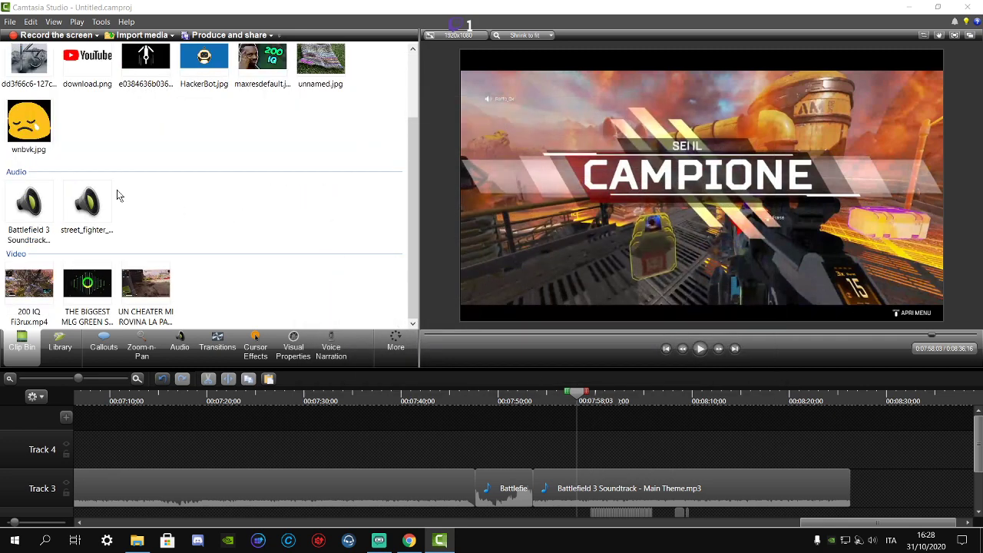
# - Preview THE BIGGEST MLG GREEN SCREEN PACK from the project media, sampling effects up to about 0:04:43 for one suited to the victory scene
pyautogui.moveTo(91, 300); pyautogui.dragTo(264, 305)
pyautogui.doubleClick(91, 296)
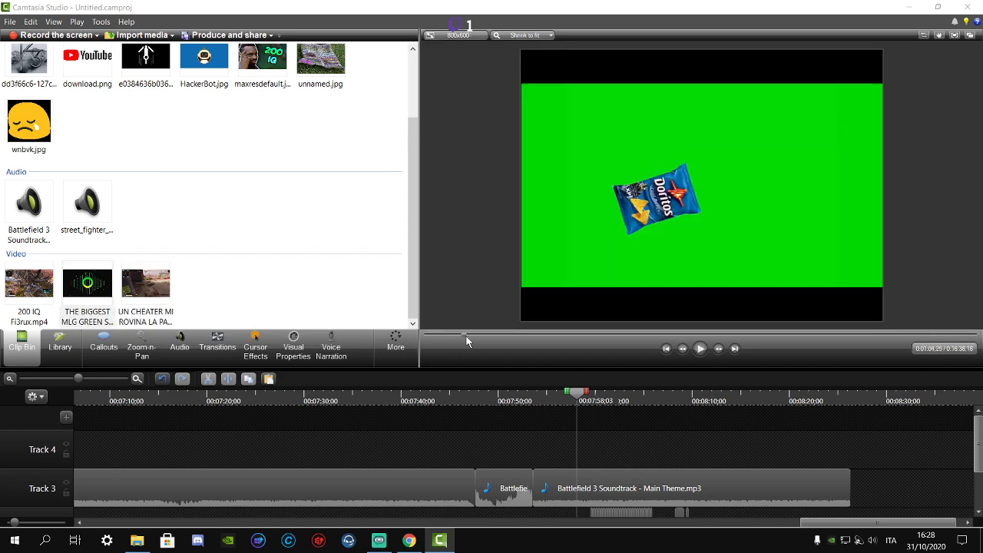
pyautogui.moveTo(465, 340); pyautogui.dragTo(539, 343)
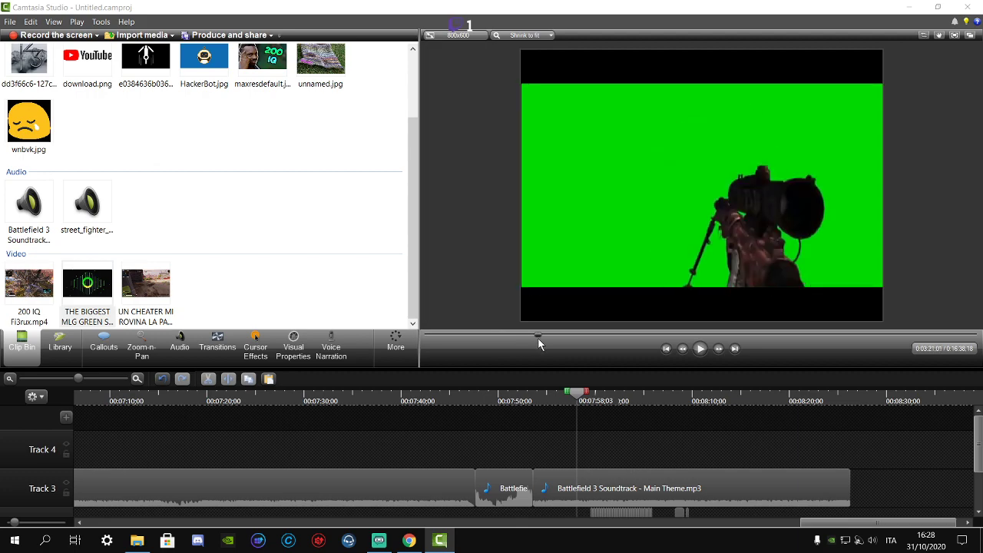
pyautogui.click(696, 353)
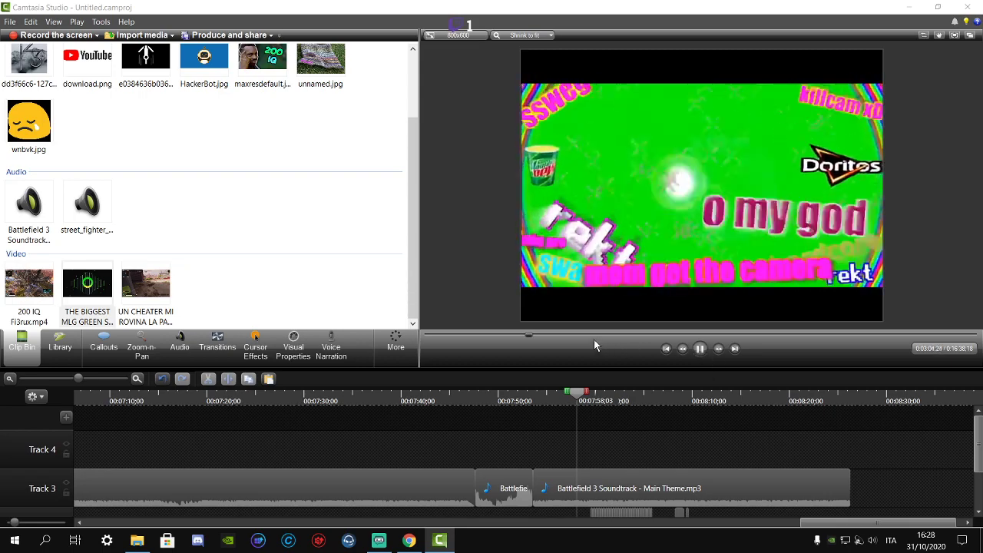
pyautogui.moveTo(594, 338); pyautogui.dragTo(435, 339)
pyautogui.click(696, 348)
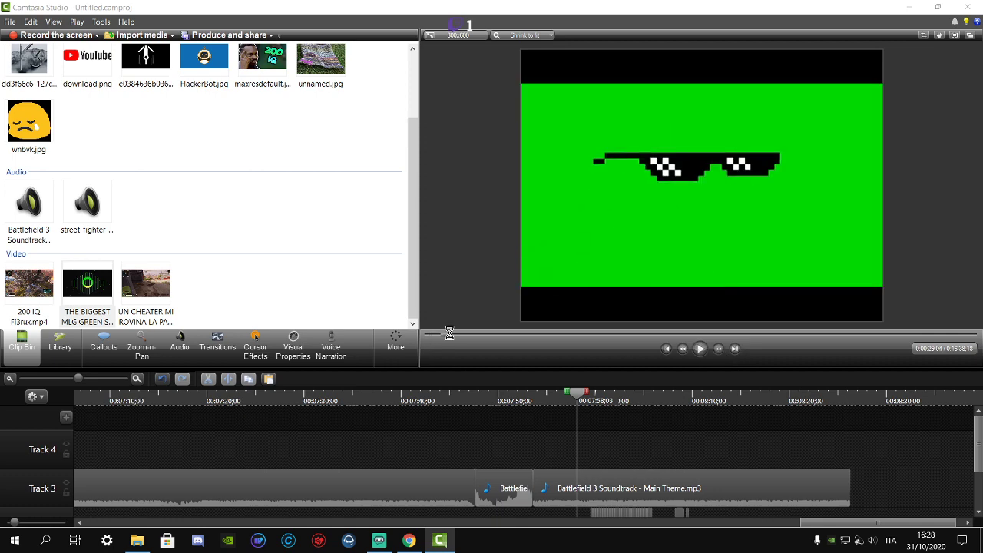
pyautogui.click(702, 349)
pyautogui.click(475, 335)
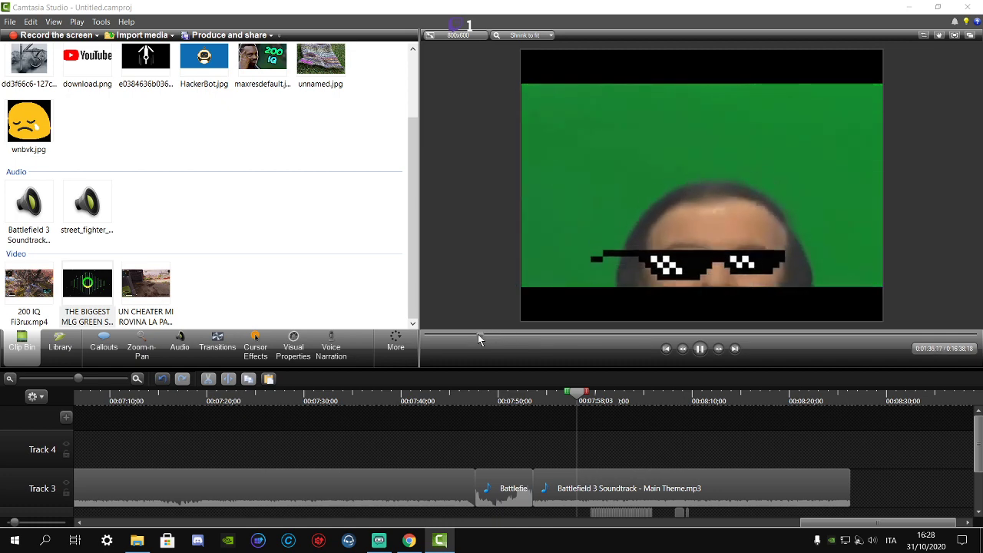
pyautogui.moveTo(478, 336); pyautogui.dragTo(536, 339)
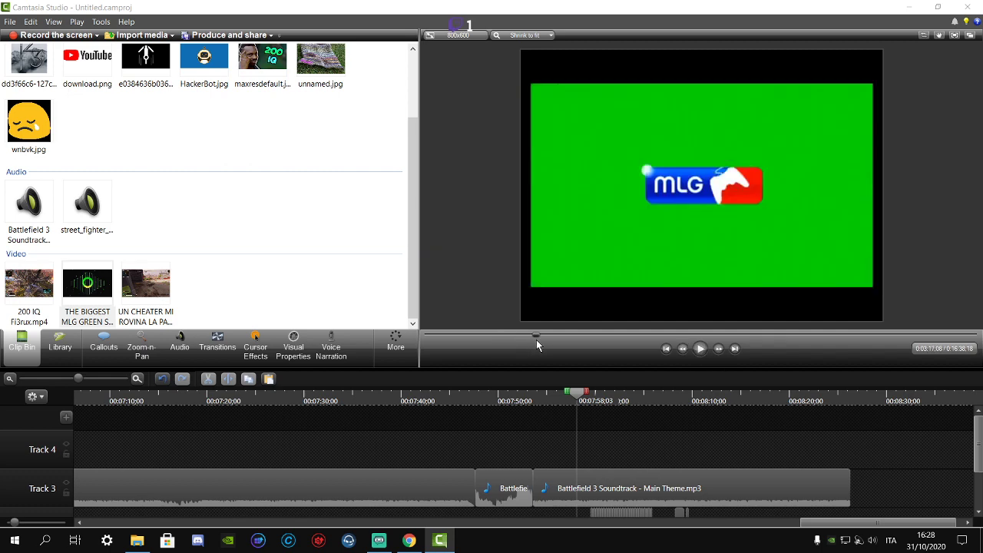
pyautogui.click(705, 352)
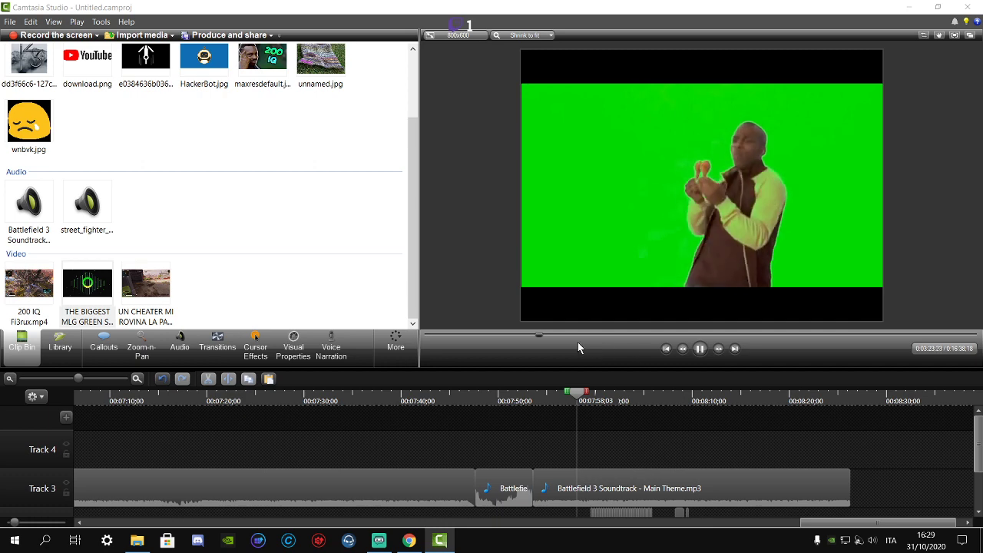
pyautogui.moveTo(538, 334); pyautogui.dragTo(525, 335)
pyautogui.click(700, 348)
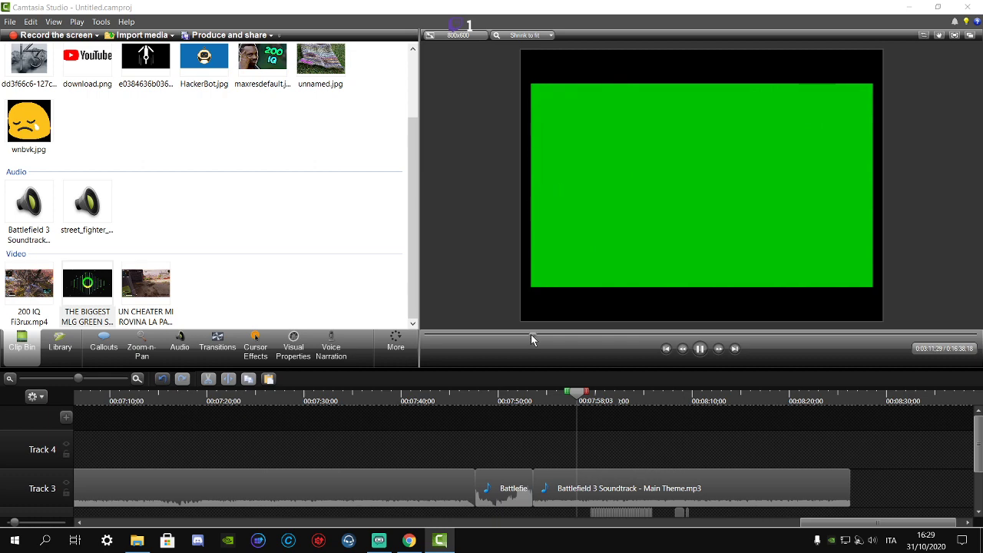
pyautogui.moveTo(531, 334); pyautogui.dragTo(581, 344)
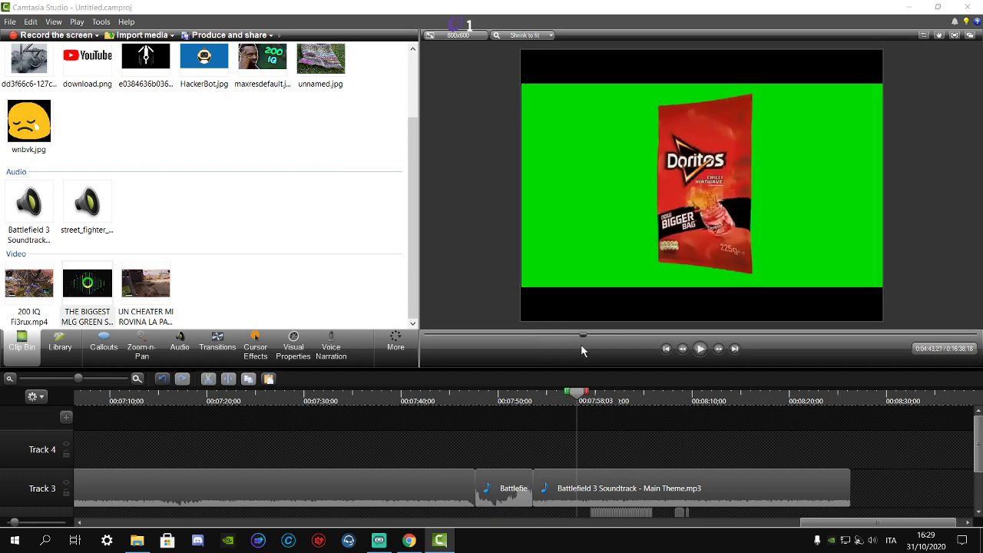
# - Place the MLG green screen pack on Track 5 at 0:07:48;15 and enlarge it to fill the whole canvas
pyautogui.moveTo(105, 292); pyautogui.dragTo(212, 313)
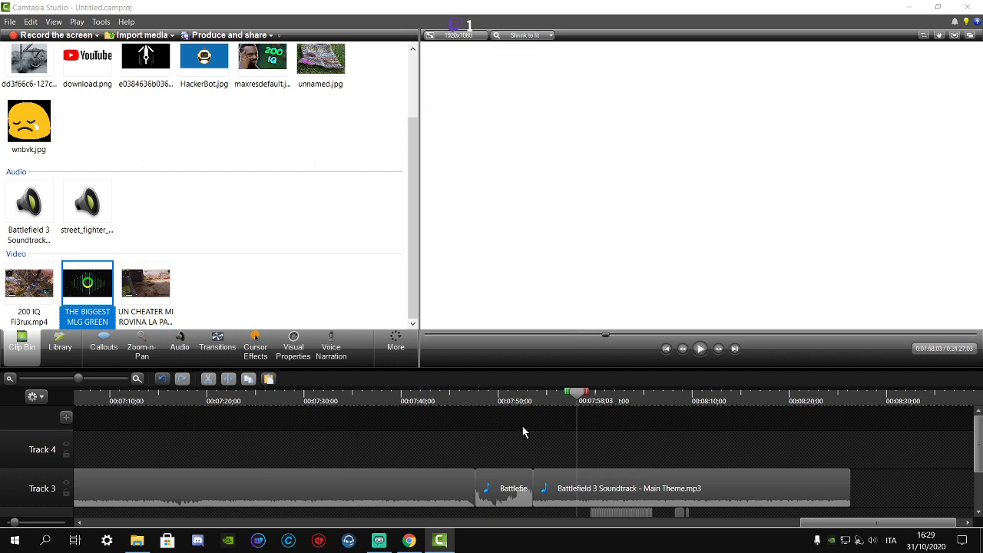
pyautogui.moveTo(522, 432); pyautogui.dragTo(541, 414)
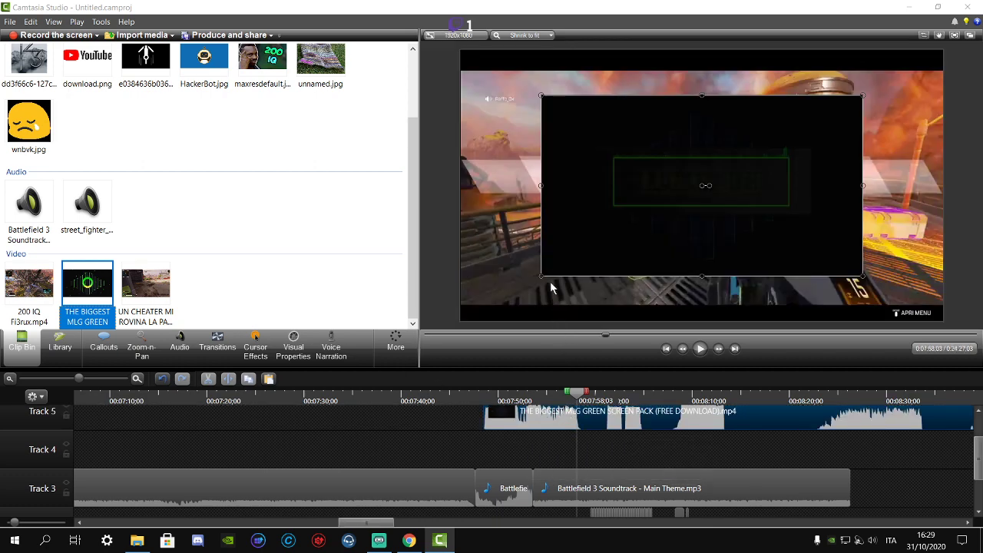
pyautogui.moveTo(541, 275); pyautogui.dragTo(462, 322)
pyautogui.moveTo(862, 93); pyautogui.dragTo(943, 50)
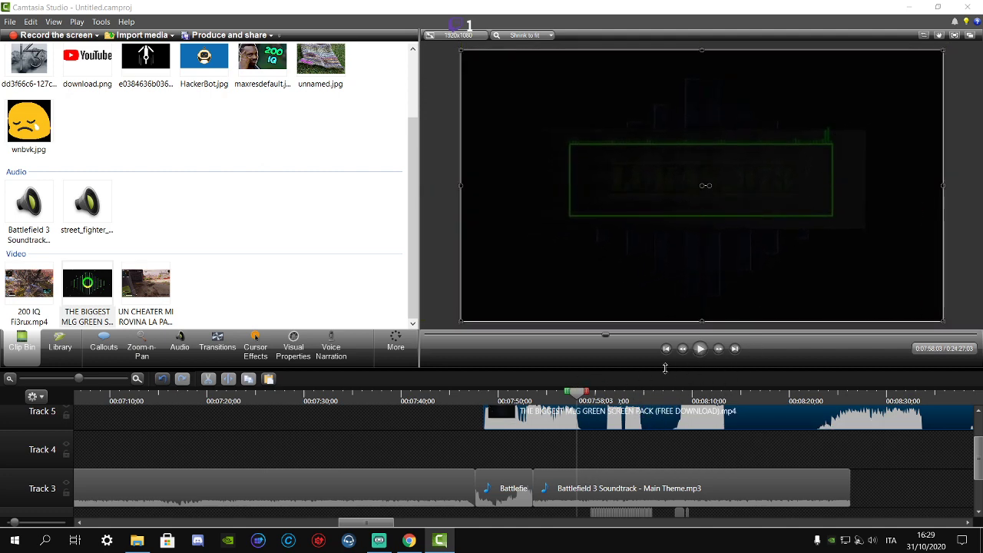
# - Play the green screen pack's opening between about 0:07:56 and 0:08:02, and turn off Track 3
pyautogui.moveTo(604, 400)
pyautogui.mouseDown()
pyautogui.moveTo(621, 400)
pyautogui.moveTo(605, 401)
pyautogui.mouseUp()
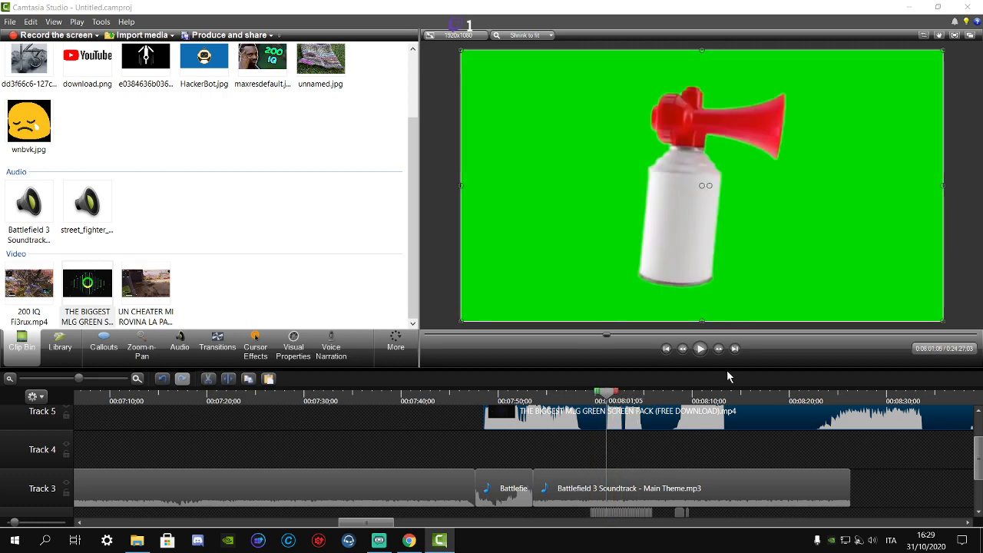
pyautogui.click(700, 349)
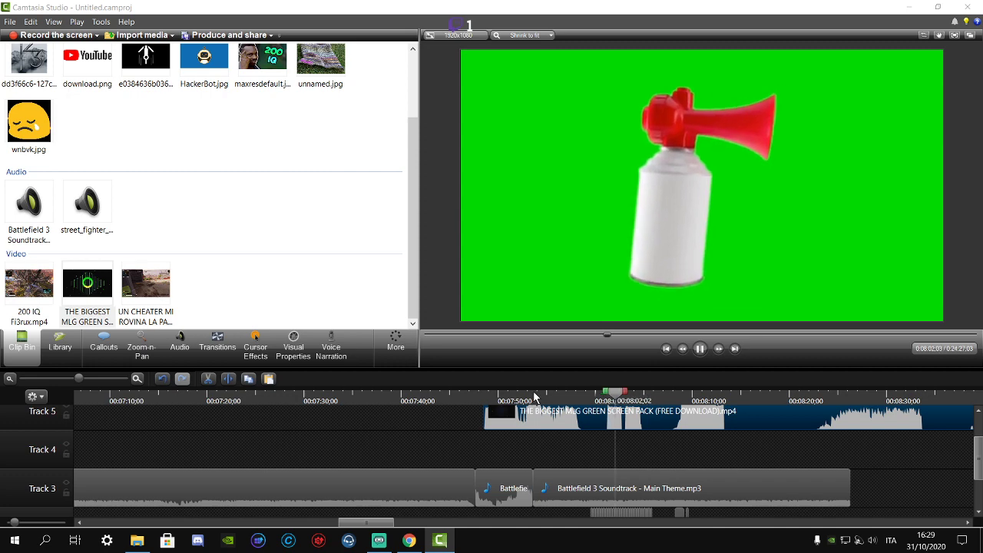
pyautogui.moveTo(536, 398); pyautogui.dragTo(559, 398)
pyautogui.click(700, 349)
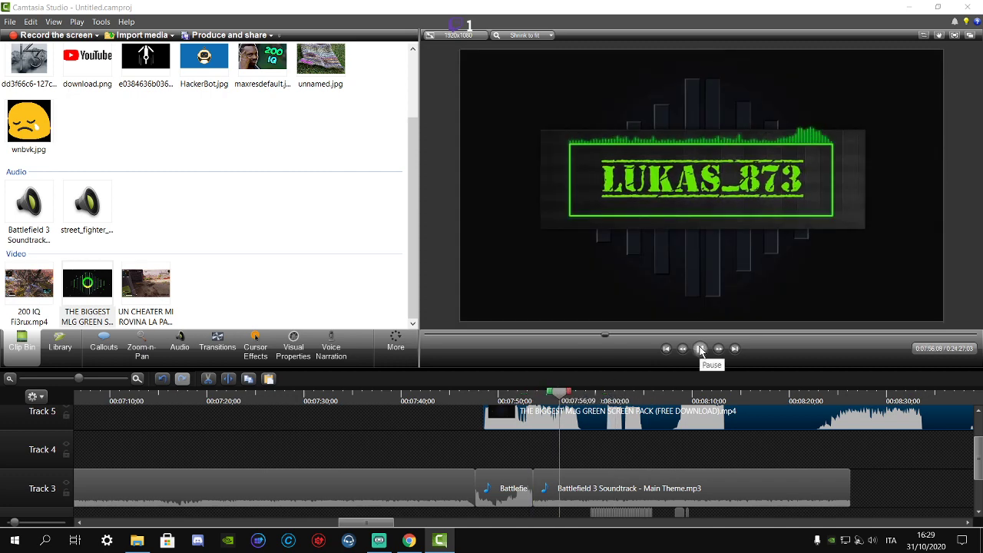
pyautogui.scroll(-2, 66, 483)
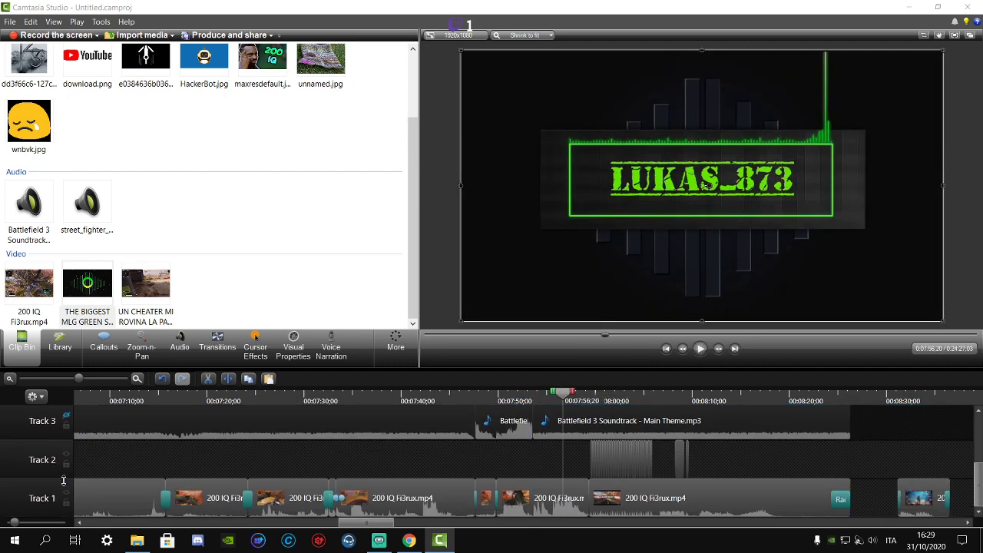
pyautogui.scroll(2, 388, 441)
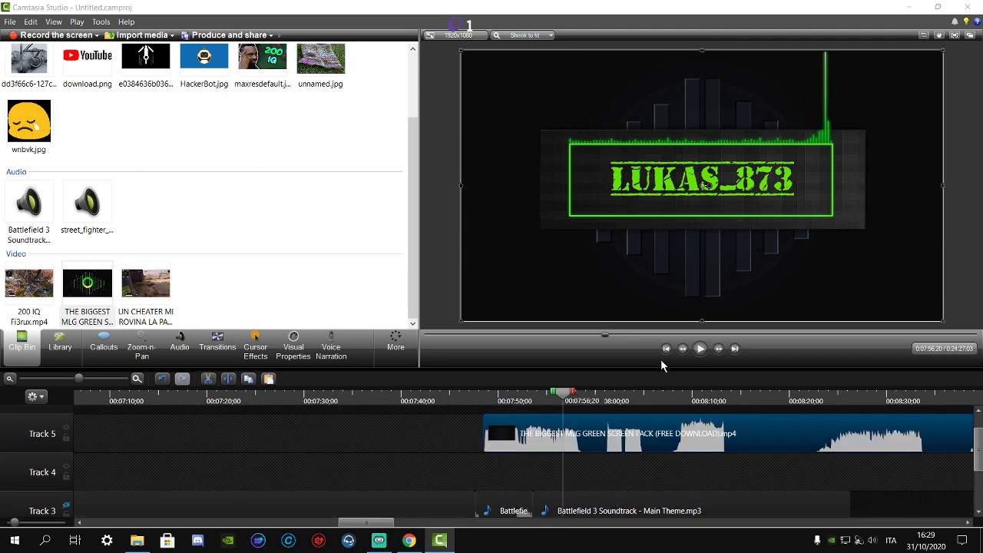
# - Scan the green screen pack on Track 5 from 0:07:56;20 to about 0:10:01 for a usable effect
pyautogui.moveTo(565, 393); pyautogui.dragTo(856, 396)
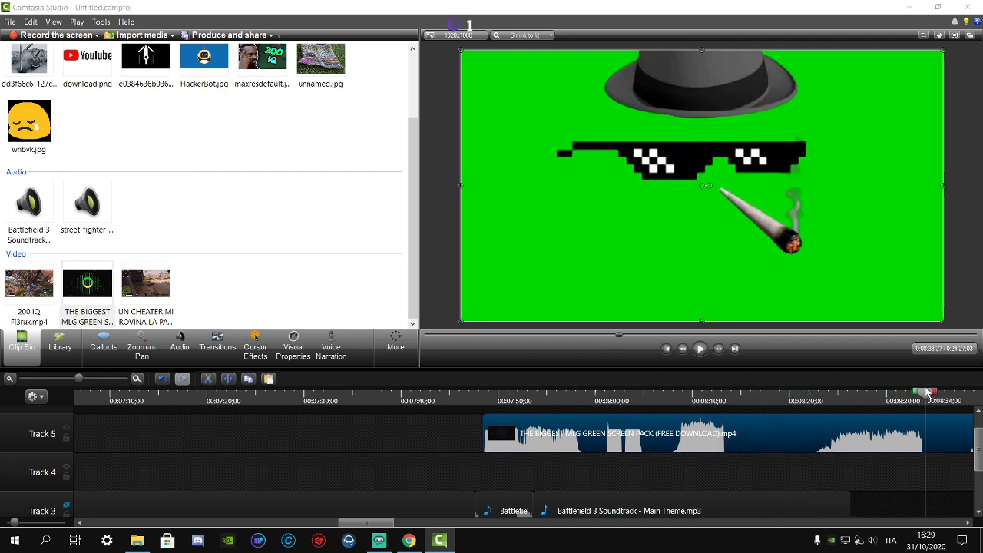
pyautogui.moveTo(927, 392); pyautogui.dragTo(972, 393)
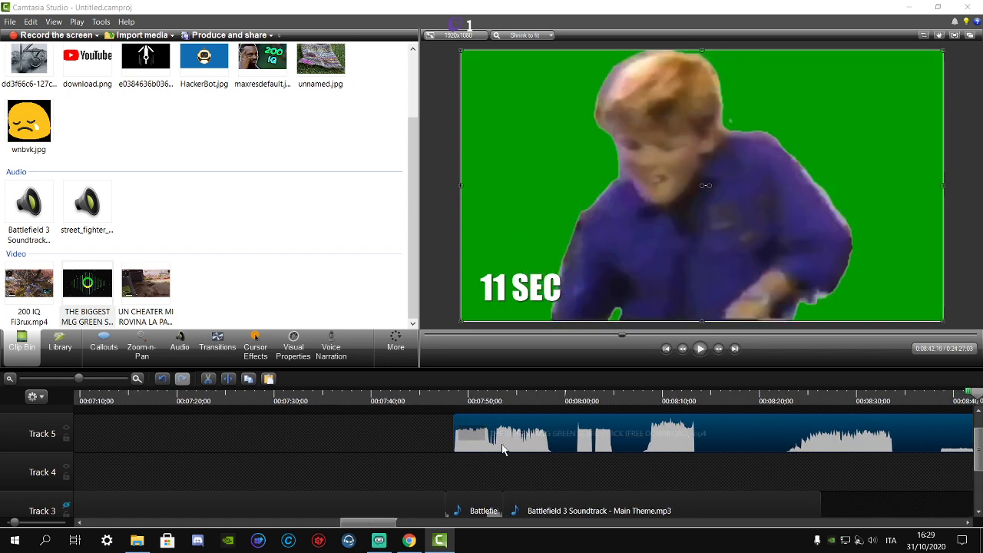
pyautogui.moveTo(373, 527); pyautogui.dragTo(407, 527)
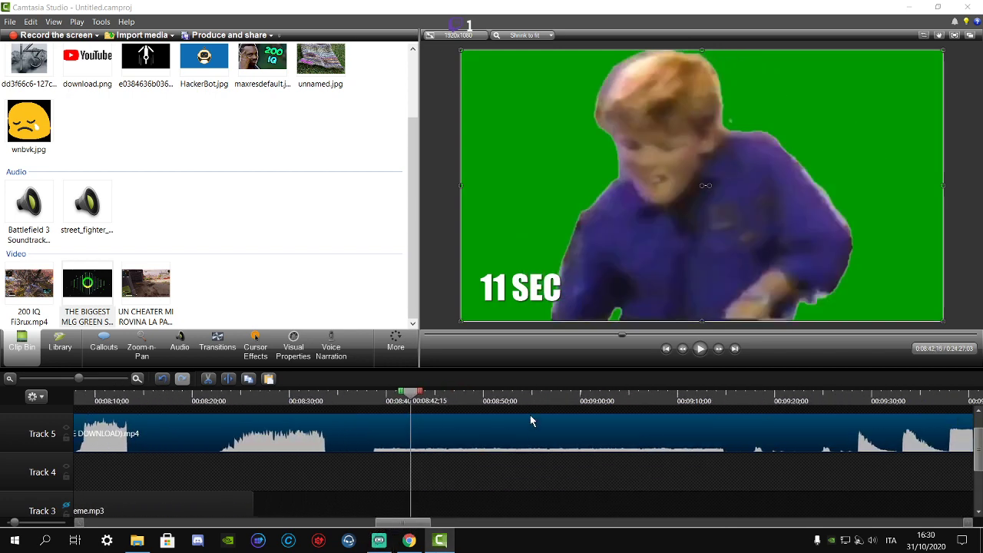
pyautogui.moveTo(566, 399); pyautogui.dragTo(968, 391)
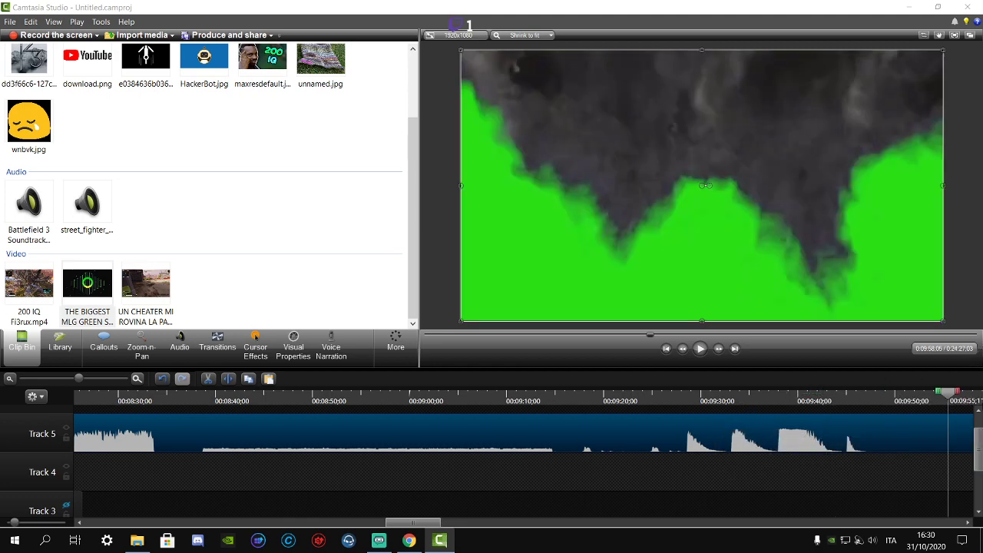
pyautogui.moveTo(421, 529); pyautogui.dragTo(482, 527)
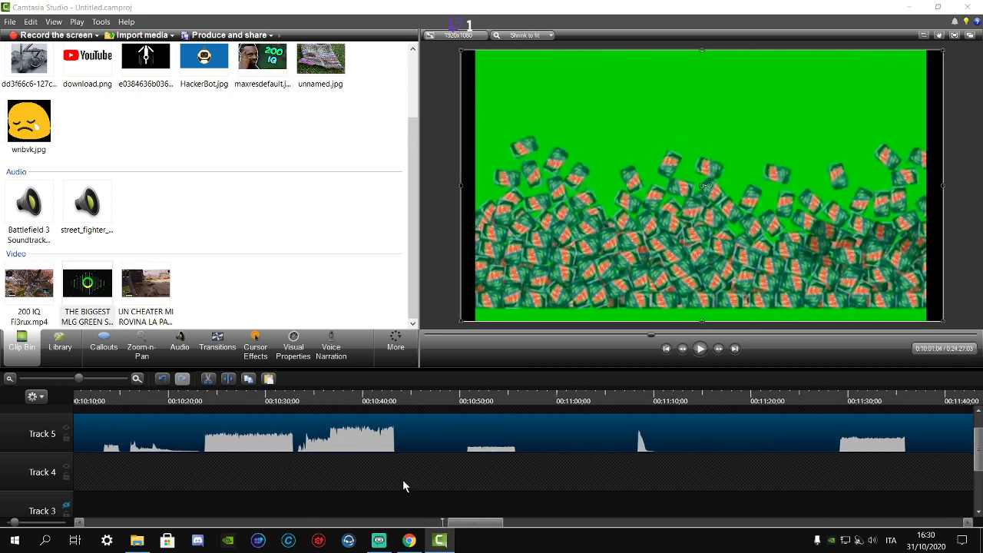
# - Examine the green screen effects on Track 5 between about 0:10:20 and 0:10:54, playing the wasted, guns, hitmarker and "o my god" sections
pyautogui.moveTo(223, 404)
pyautogui.mouseDown()
pyautogui.moveTo(230, 401)
pyautogui.moveTo(205, 401)
pyautogui.mouseUp()
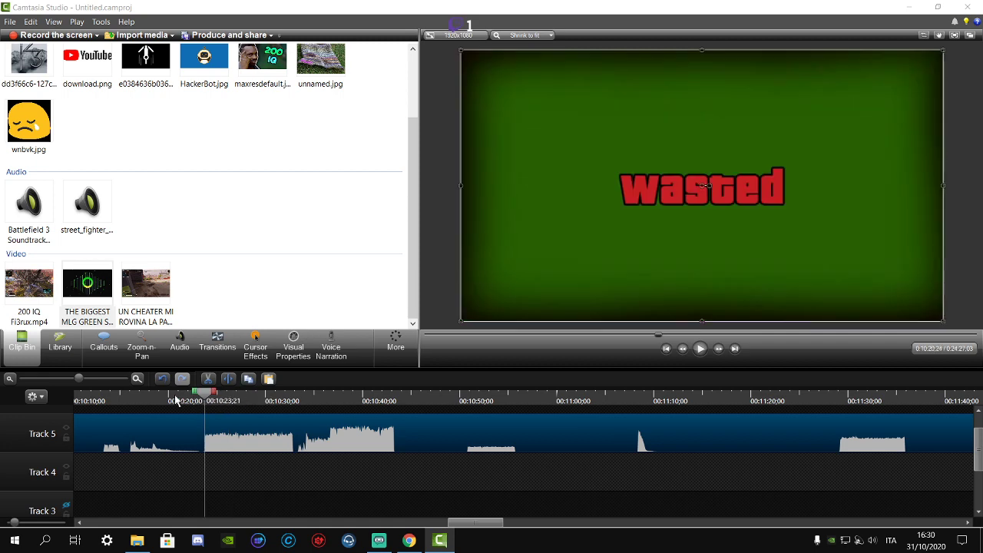
pyautogui.click(698, 349)
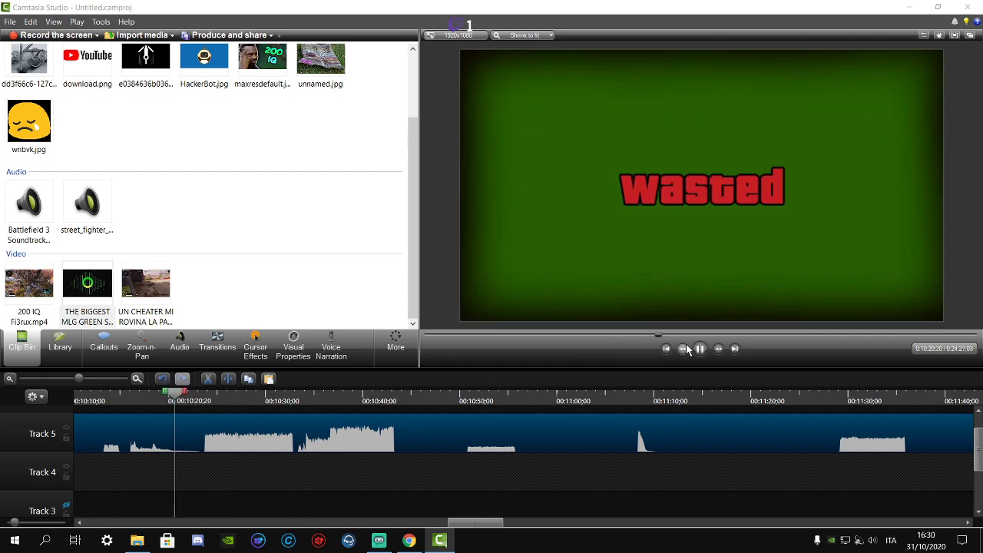
pyautogui.moveTo(82, 398); pyautogui.dragTo(198, 399)
pyautogui.moveTo(283, 405); pyautogui.dragTo(307, 402)
pyautogui.click(695, 350)
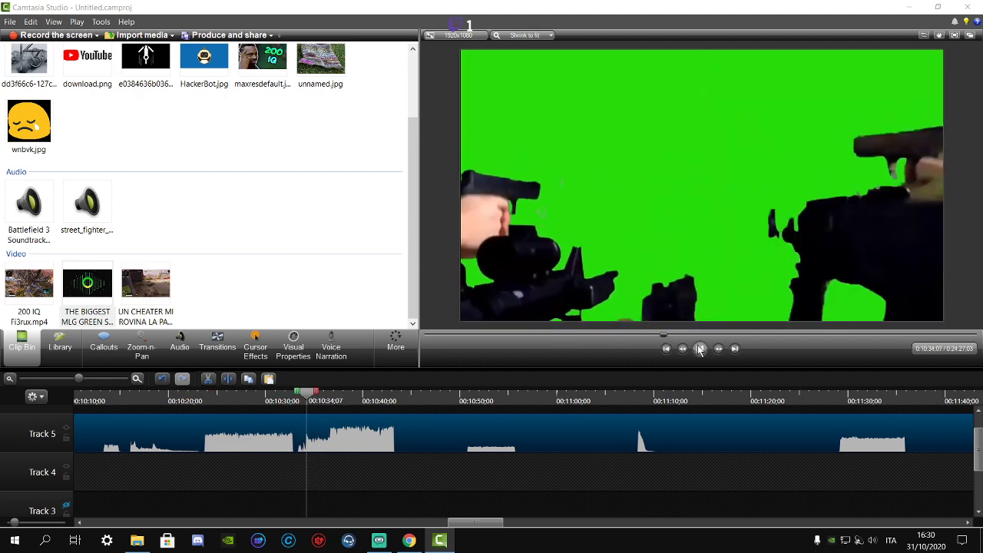
pyautogui.moveTo(359, 402); pyautogui.dragTo(460, 402)
pyautogui.click(226, 395)
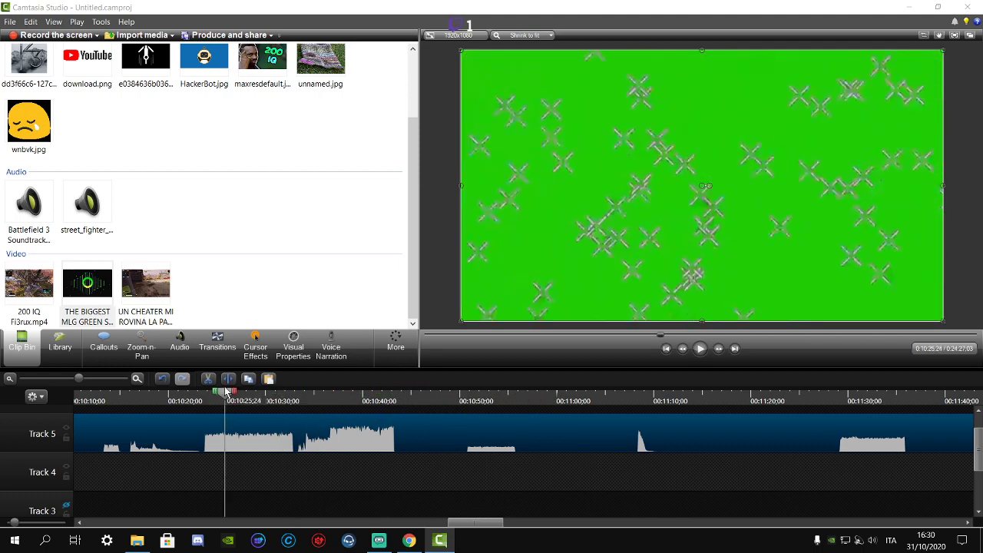
pyautogui.click(697, 349)
pyautogui.moveTo(476, 396); pyautogui.dragTo(501, 401)
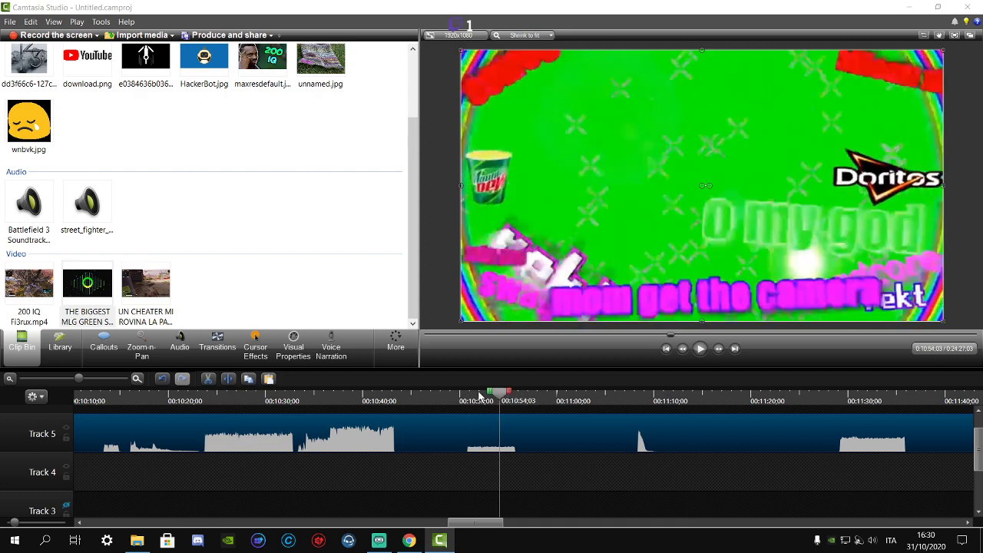
pyautogui.click(466, 398)
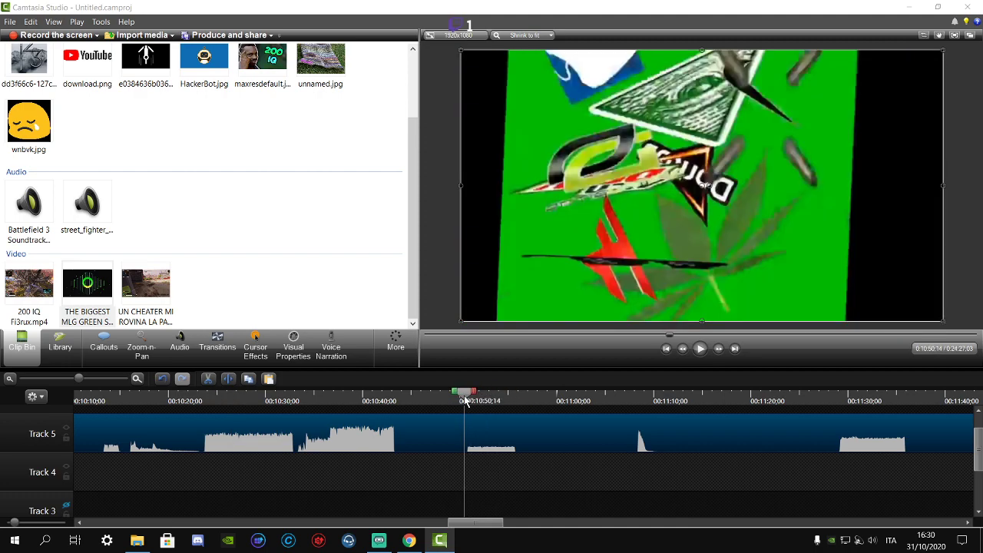
pyautogui.moveTo(465, 400); pyautogui.dragTo(468, 398)
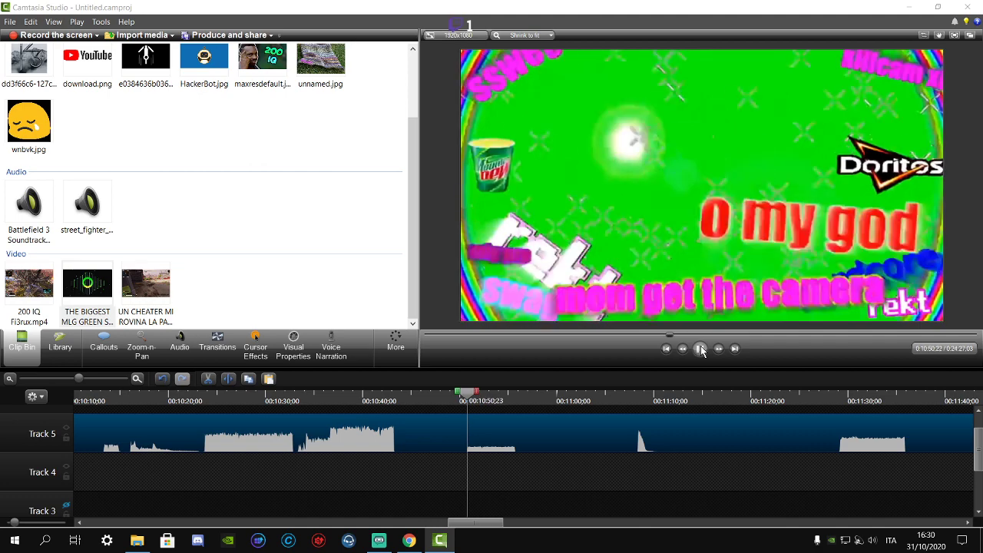
pyautogui.click(701, 349)
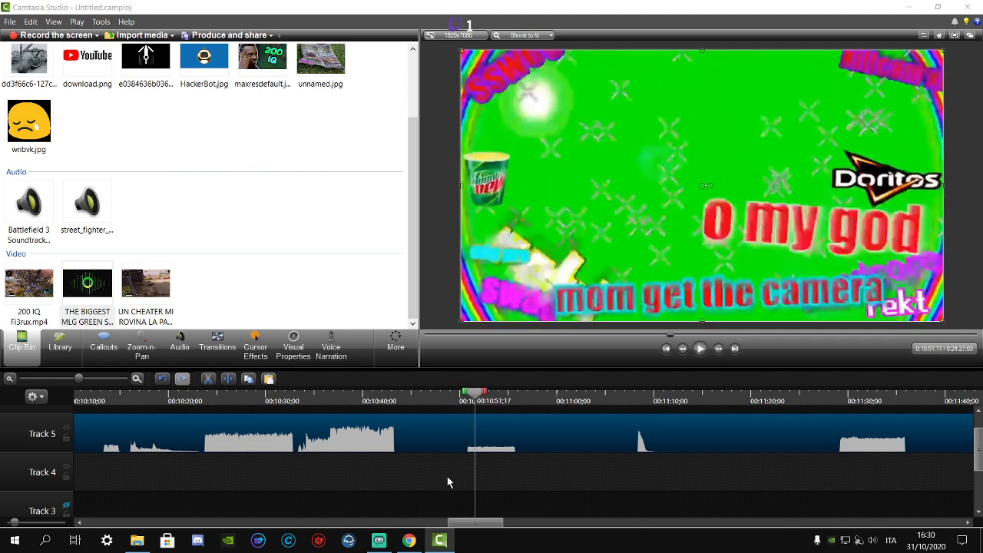
pyautogui.click(699, 350)
# - Find the start of the sniper rifle effect in the green screen pack and split the Track 5 clip at 0:11:08;01
pyautogui.click(643, 398)
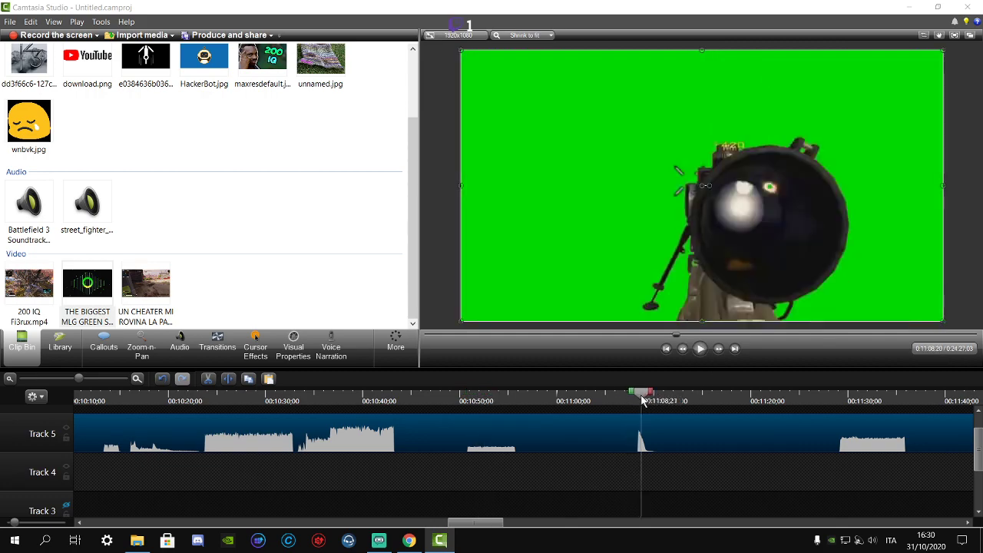
pyautogui.moveTo(641, 401); pyautogui.dragTo(629, 403)
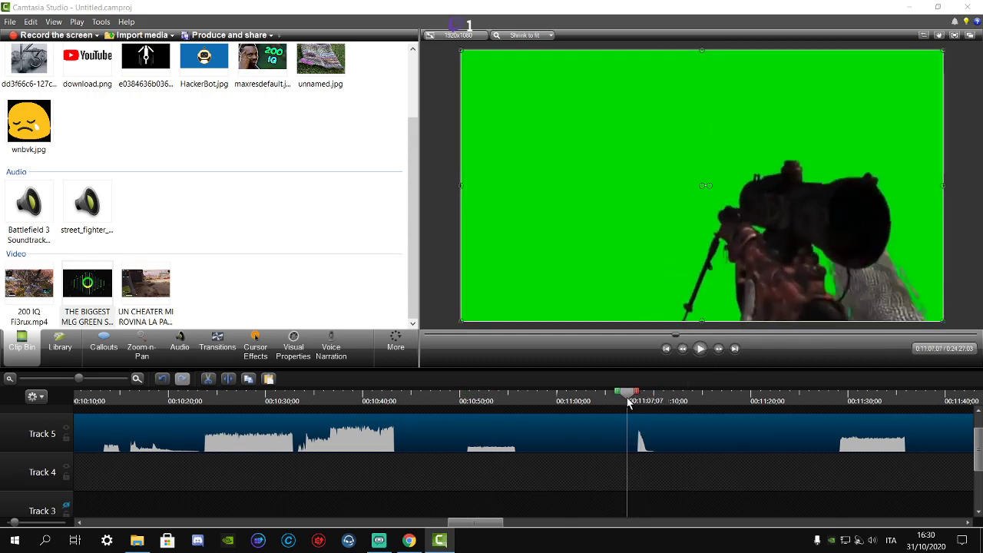
pyautogui.click(699, 349)
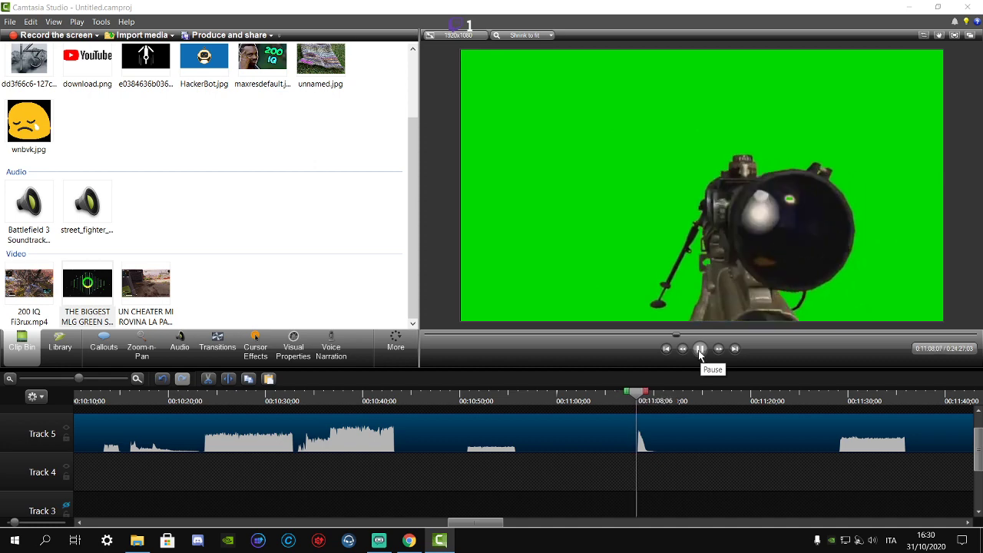
pyautogui.click(701, 350)
pyautogui.moveTo(643, 395)
pyautogui.mouseDown()
pyautogui.moveTo(626, 395)
pyautogui.moveTo(637, 396)
pyautogui.mouseUp()
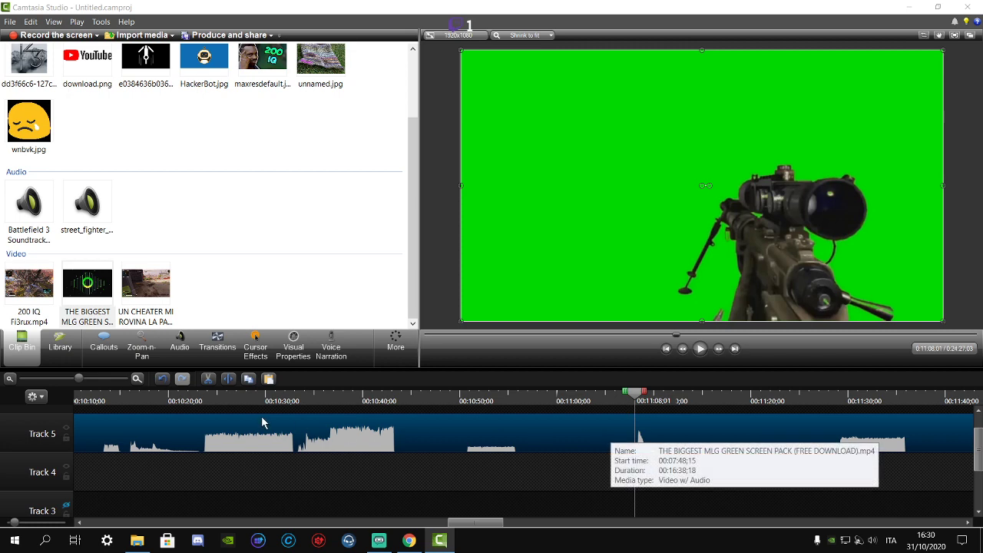
pyautogui.click(233, 381)
# - Trim the green screen pack on Track 5 to the sniper rifle effect, deleting everything before 0:11:08;01 and after 0:11:10;09
pyautogui.rightClick(275, 435)
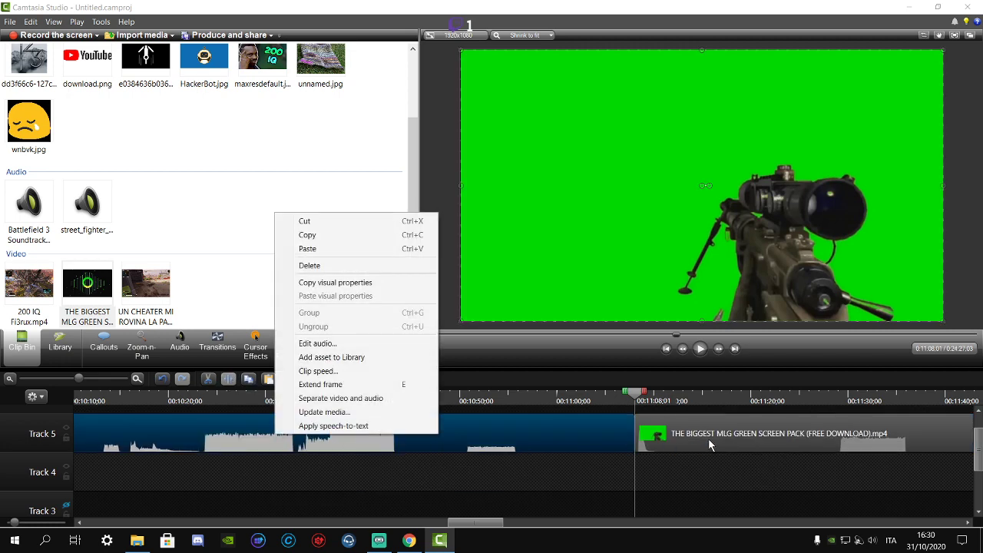
pyautogui.click(323, 265)
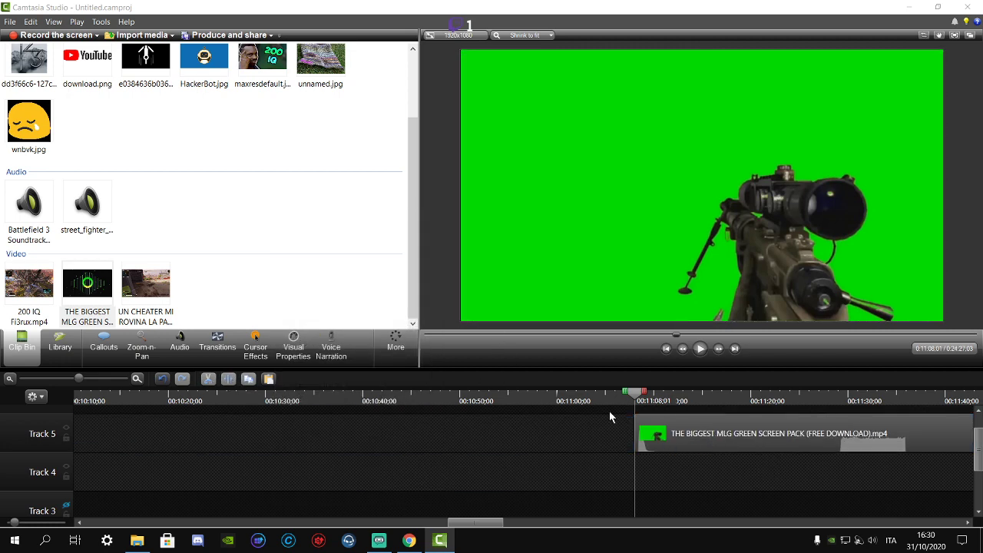
pyautogui.click(700, 349)
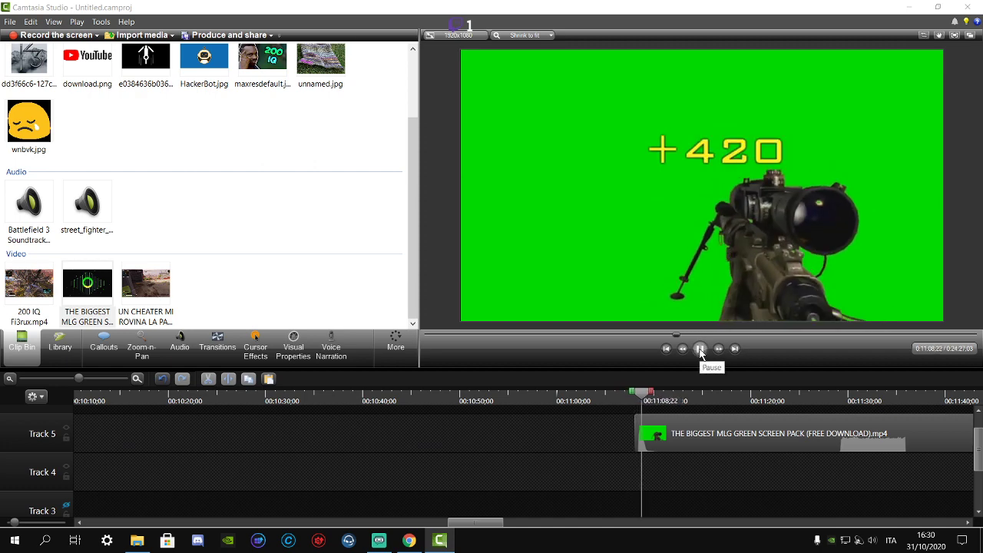
pyautogui.click(701, 349)
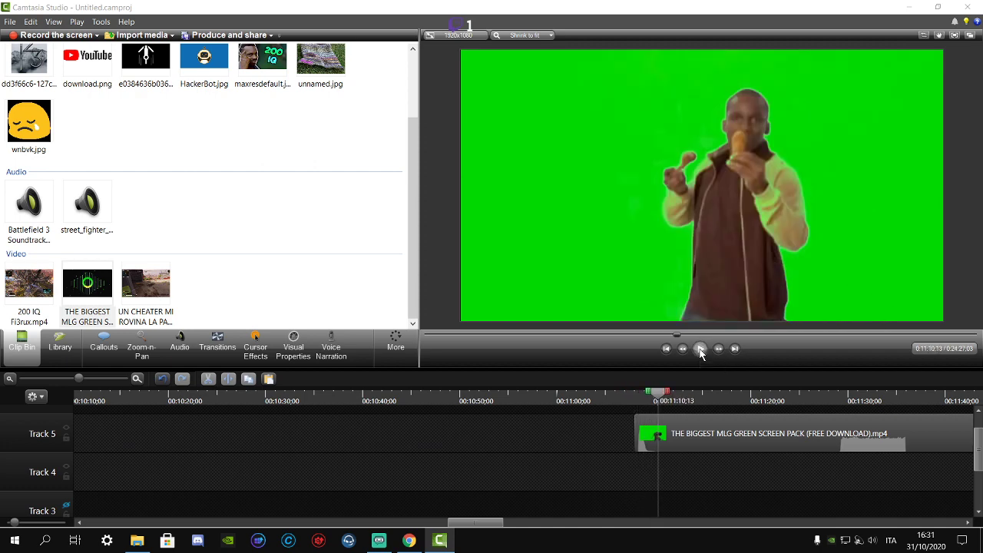
pyautogui.click(137, 378)
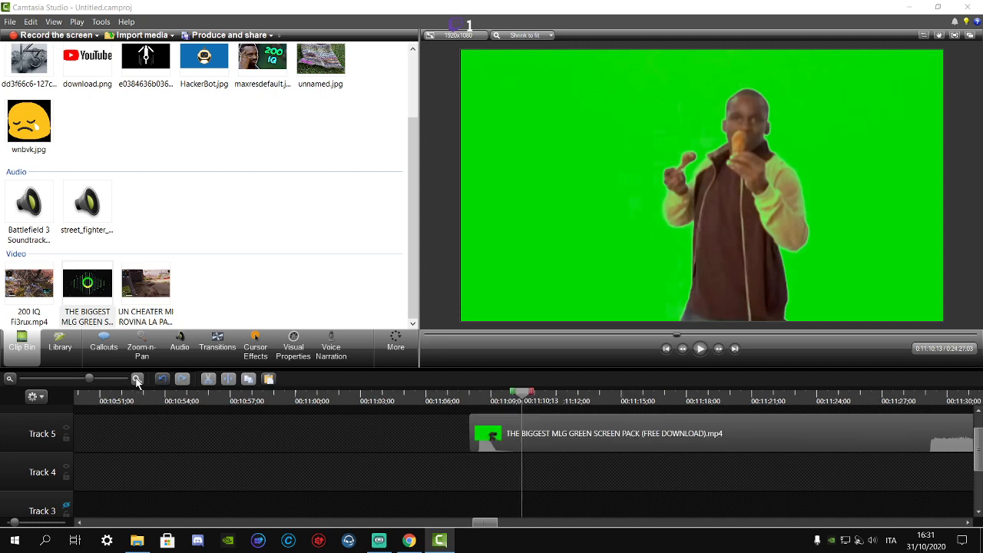
pyautogui.click(137, 378)
pyautogui.moveTo(514, 401)
pyautogui.mouseDown()
pyautogui.moveTo(499, 403)
pyautogui.moveTo(517, 405)
pyautogui.mouseUp()
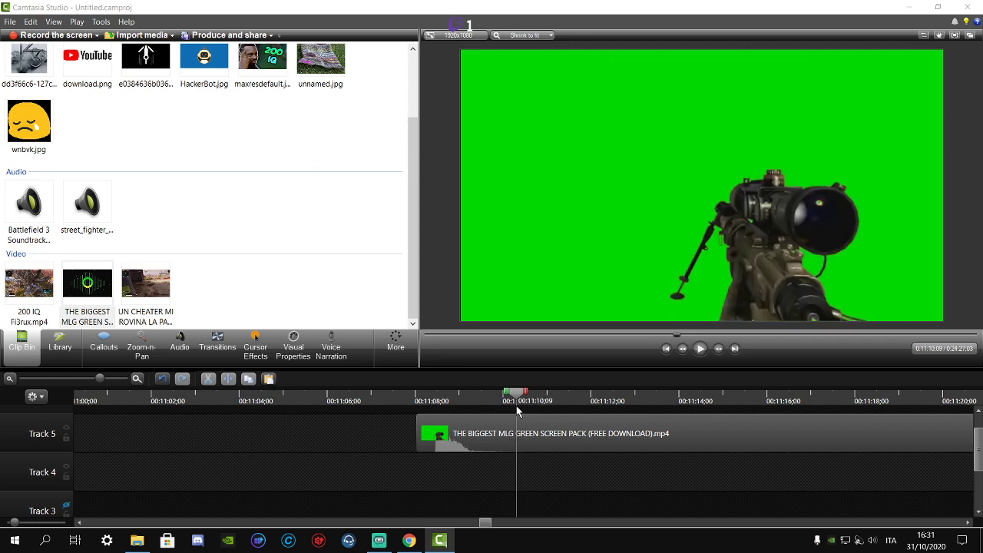
pyautogui.click(481, 435)
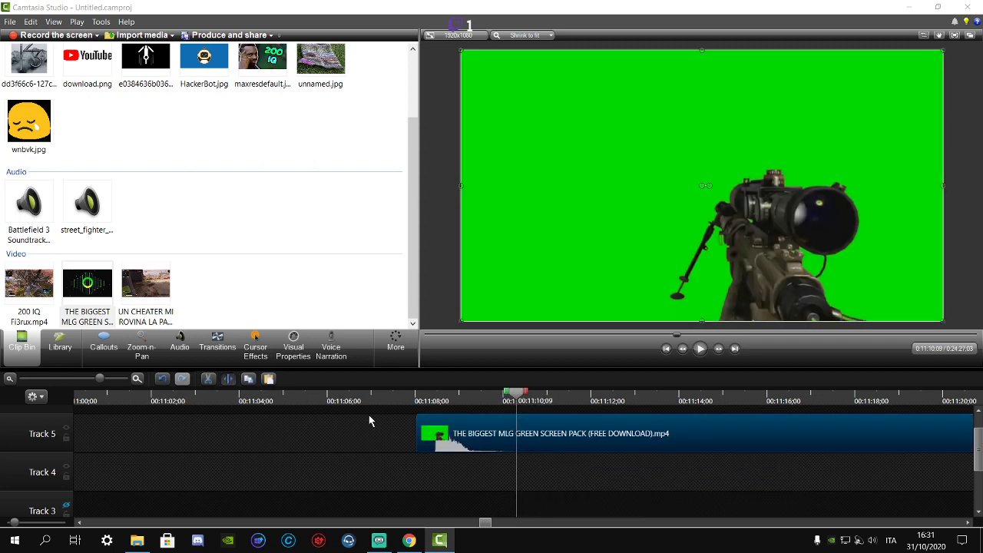
pyautogui.press('s')
pyautogui.rightClick(575, 432)
pyautogui.click(617, 260)
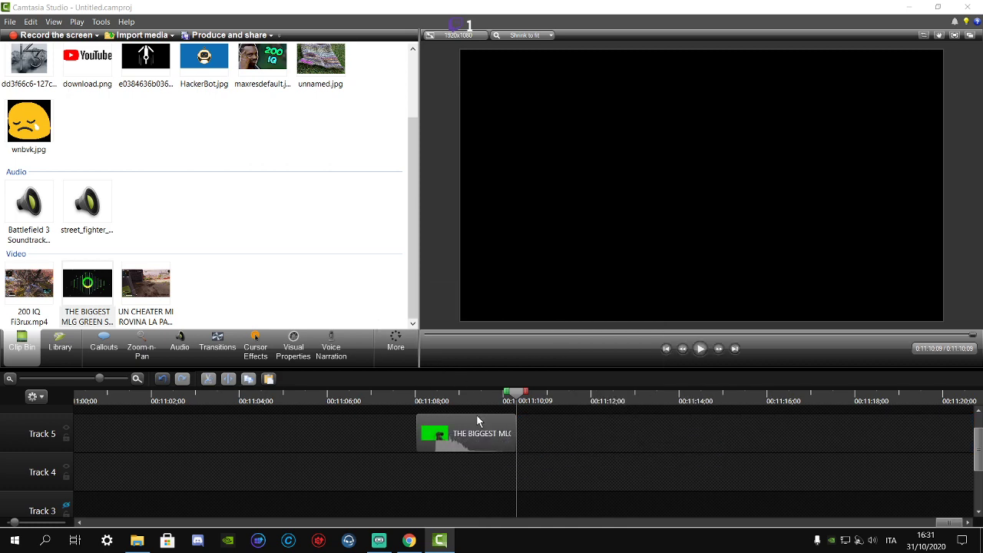
# - Save the project and move the trimmed sniper clip from Track 5 to Track 4 at about 0:08:08
pyautogui.moveTo(477, 419); pyautogui.dragTo(96, 438)
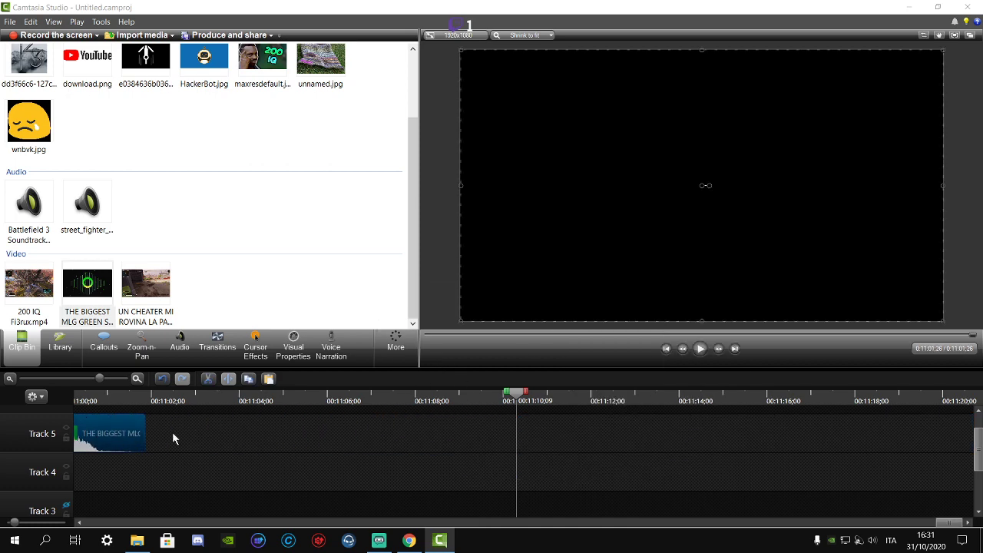
pyautogui.click(9, 22)
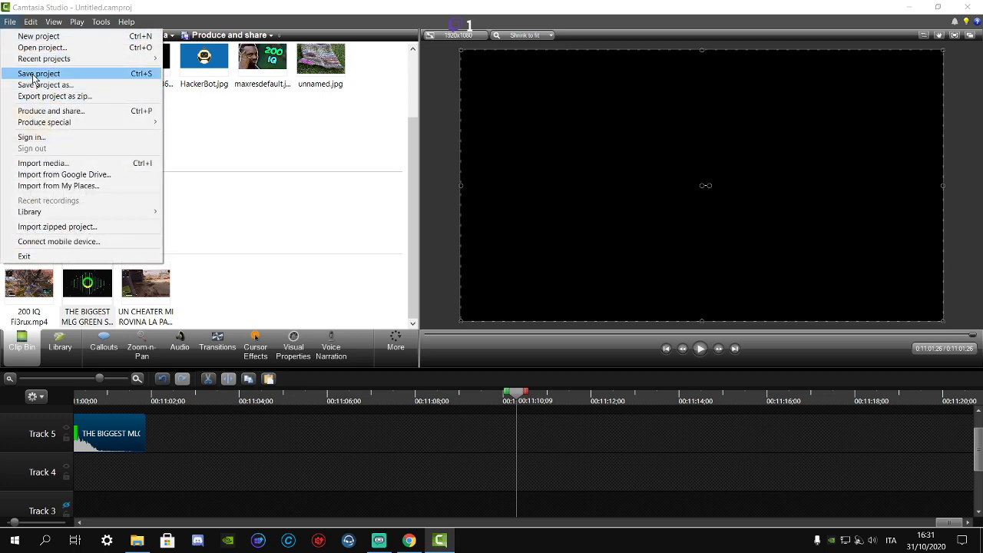
pyautogui.click(31, 74)
pyautogui.click(85, 378)
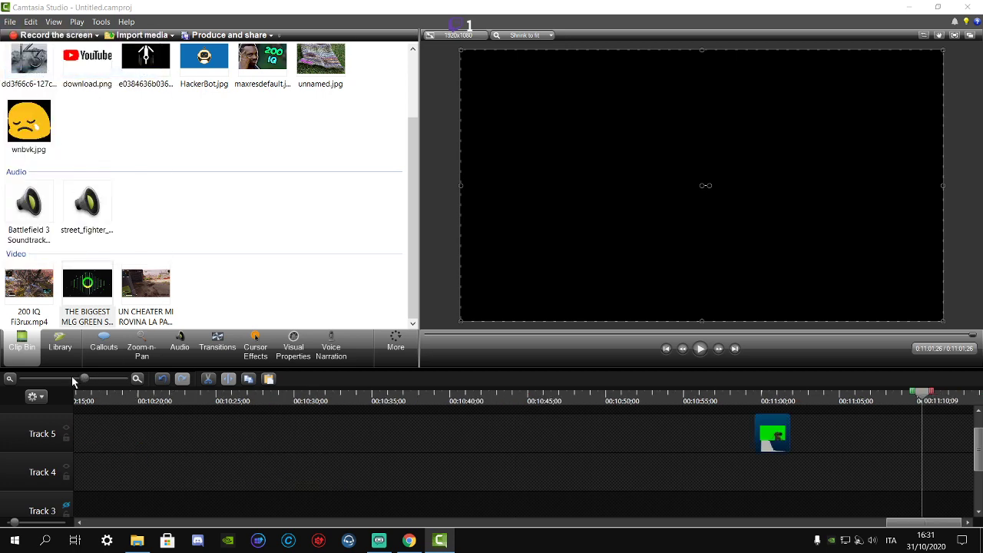
pyautogui.moveTo(772, 436); pyautogui.dragTo(397, 442)
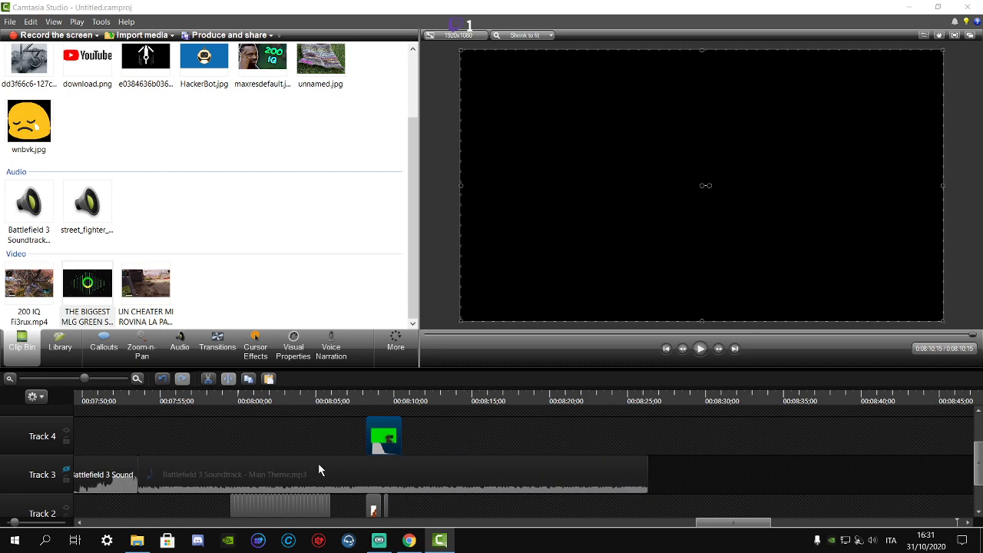
# - Turn Track 3 back on and move the sniper clip on Track 4 to start at 0:07:55;29, just before the victory scene
pyautogui.click(168, 398)
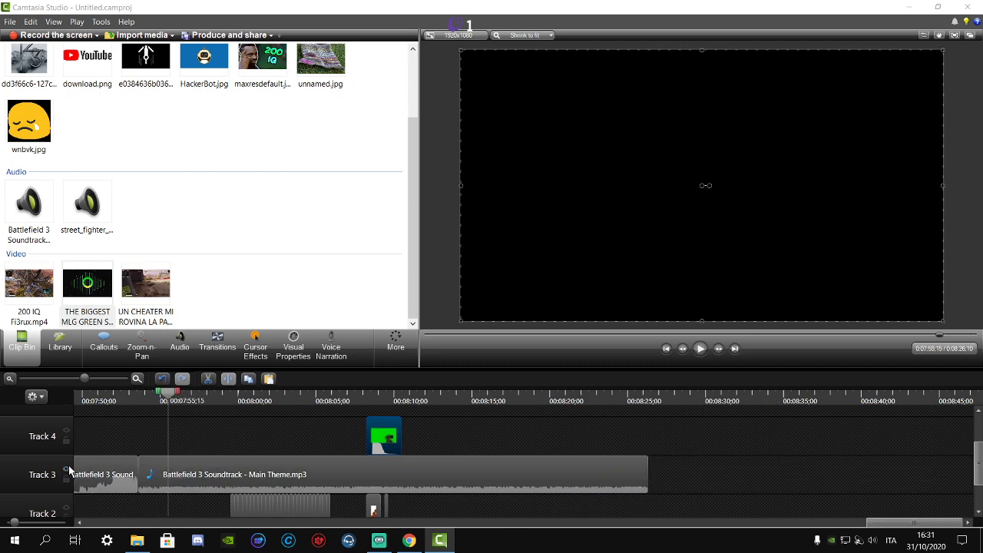
pyautogui.scroll(-1, 79, 478)
pyautogui.scroll(2, 192, 473)
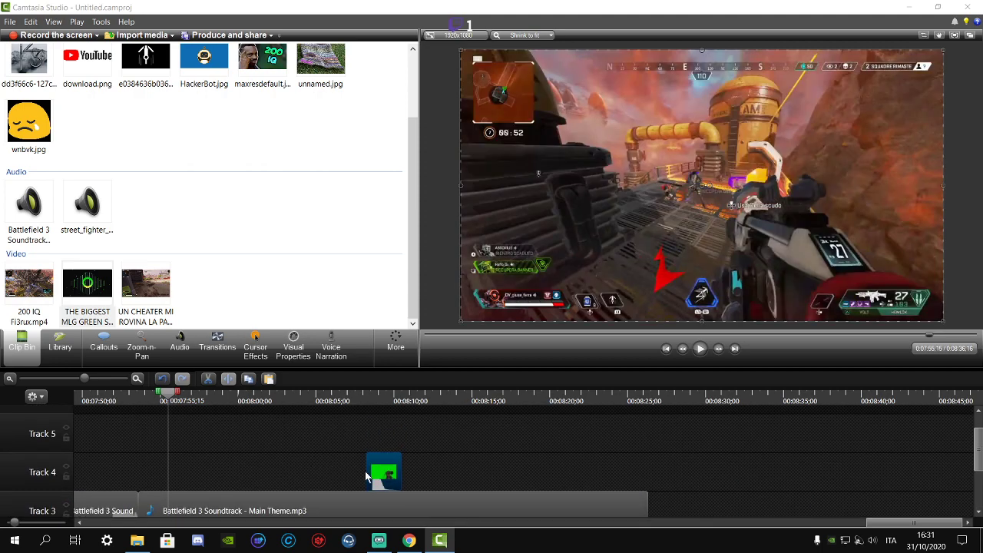
pyautogui.moveTo(344, 479); pyautogui.dragTo(257, 476)
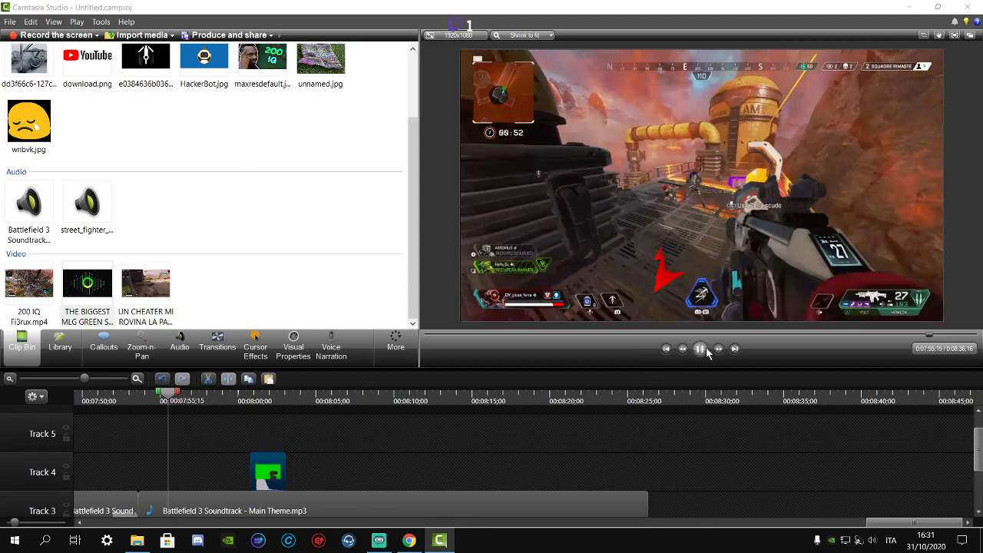
pyautogui.scroll(-1, 384, 434)
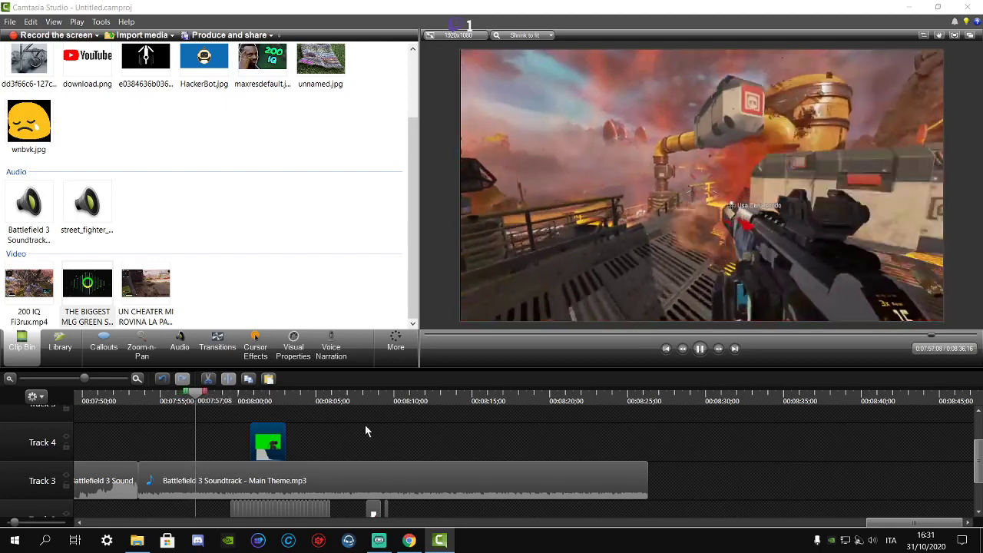
pyautogui.click(209, 397)
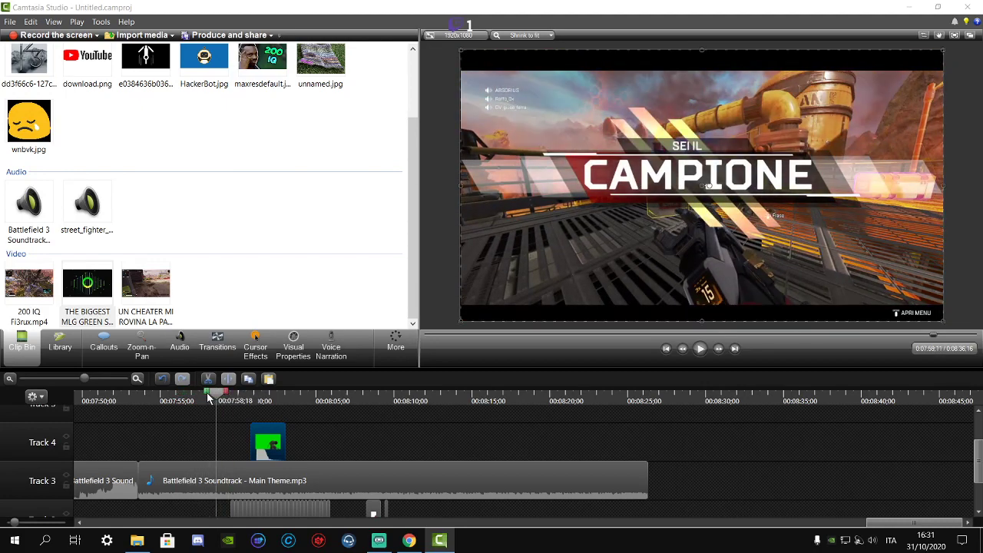
pyautogui.moveTo(209, 397); pyautogui.dragTo(173, 395)
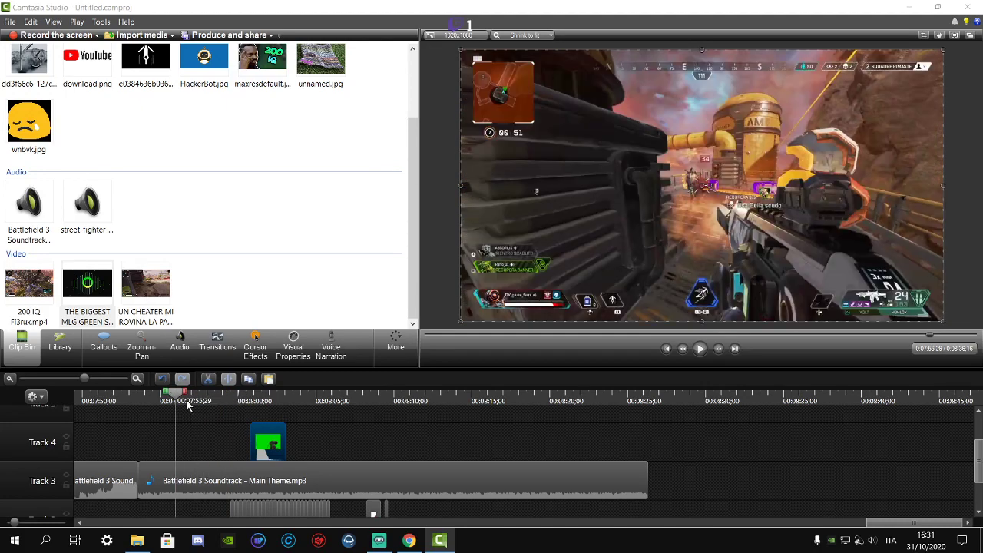
pyautogui.moveTo(261, 440); pyautogui.dragTo(192, 439)
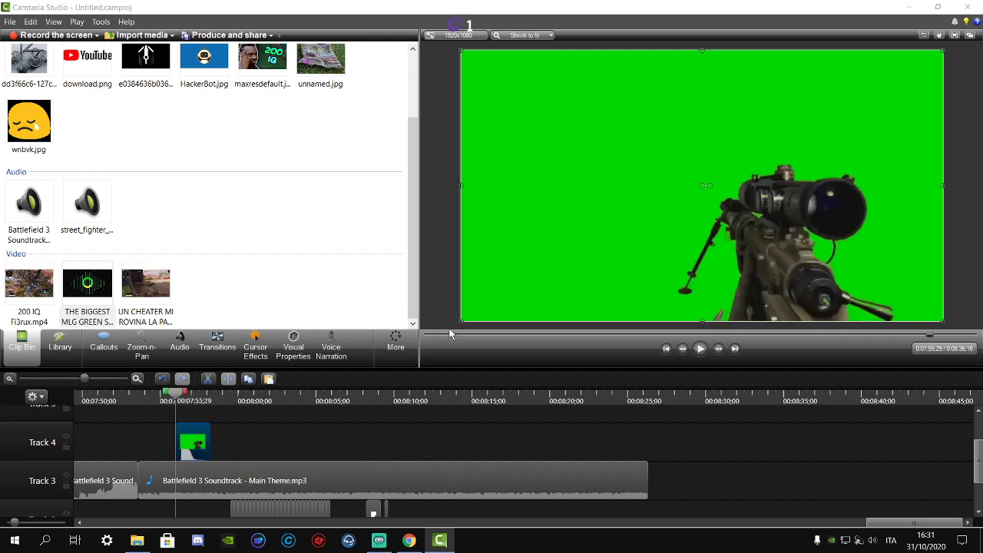
# - Remove the green background colour from the sniper clip, sampling it from the preview, with tolerance set to 54
pyautogui.click(241, 355)
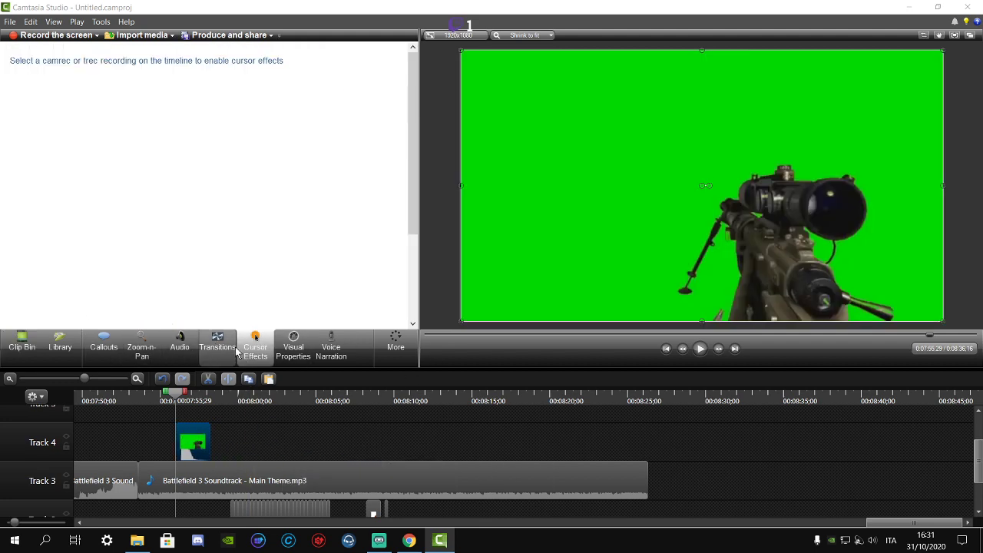
pyautogui.click(283, 350)
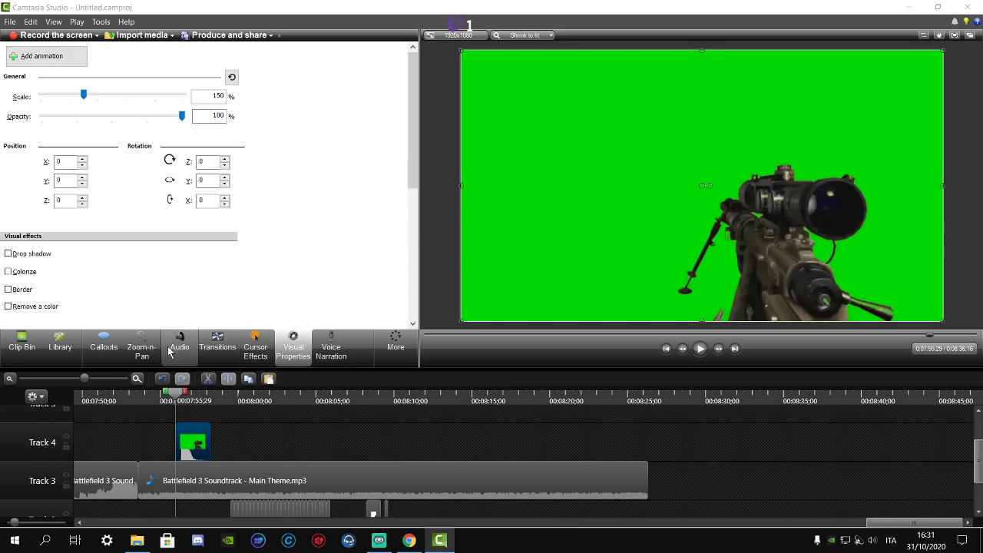
pyautogui.click(23, 311)
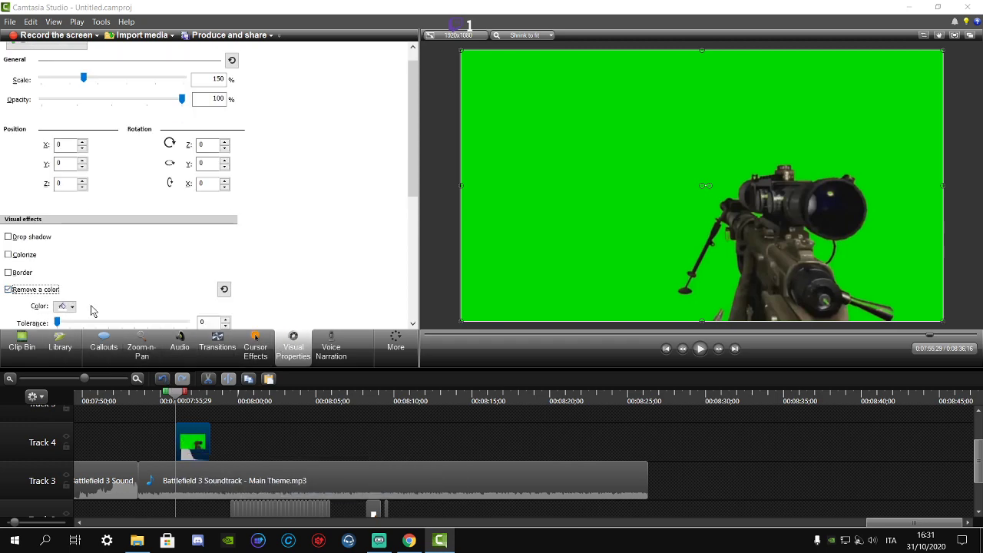
pyautogui.click(65, 290)
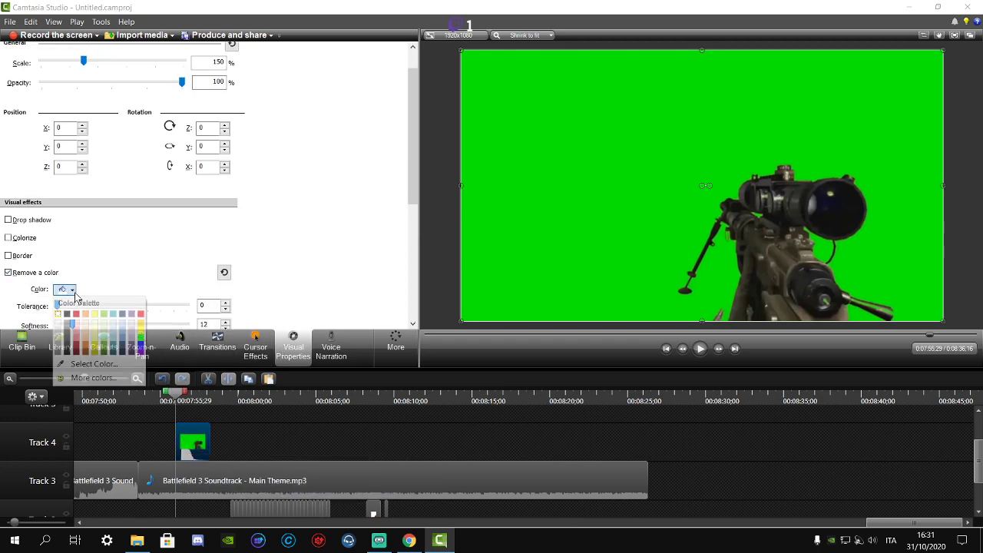
pyautogui.click(82, 370)
pyautogui.click(526, 229)
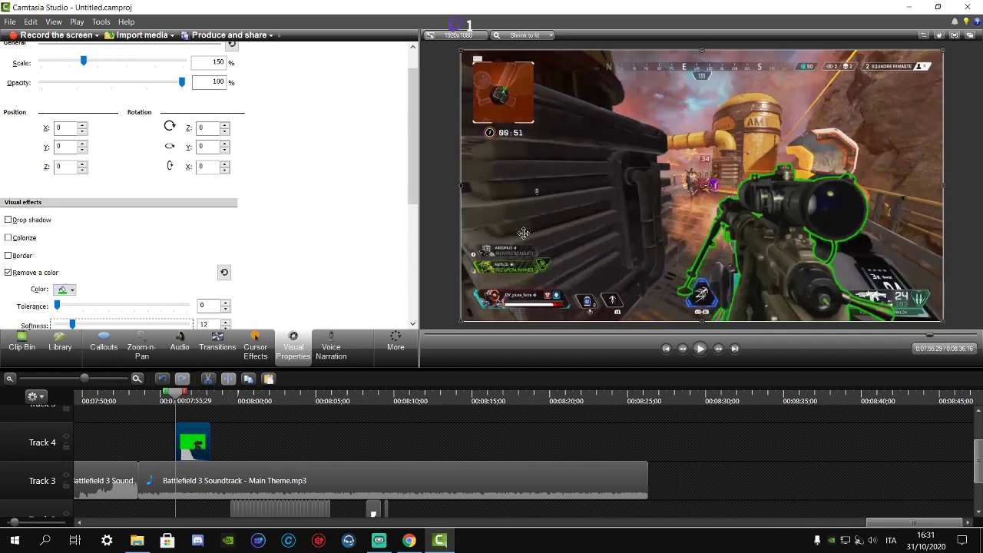
pyautogui.moveTo(58, 306); pyautogui.dragTo(129, 311)
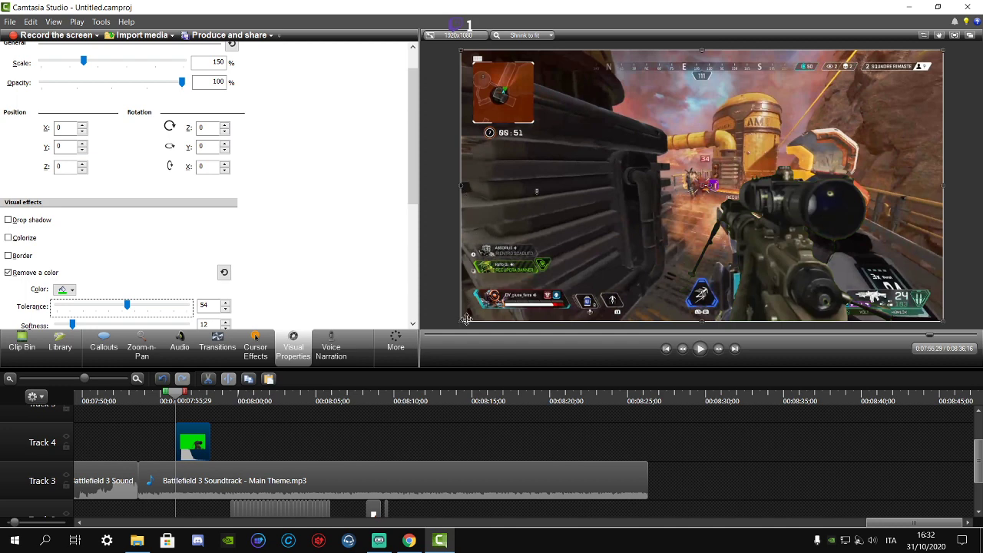
# - Shift the sniper overlay horizontally over the gameplay weapon to an X position of 67
pyautogui.moveTo(461, 319)
pyautogui.mouseDown()
pyautogui.moveTo(451, 302)
pyautogui.moveTo(460, 311)
pyautogui.mouseUp()
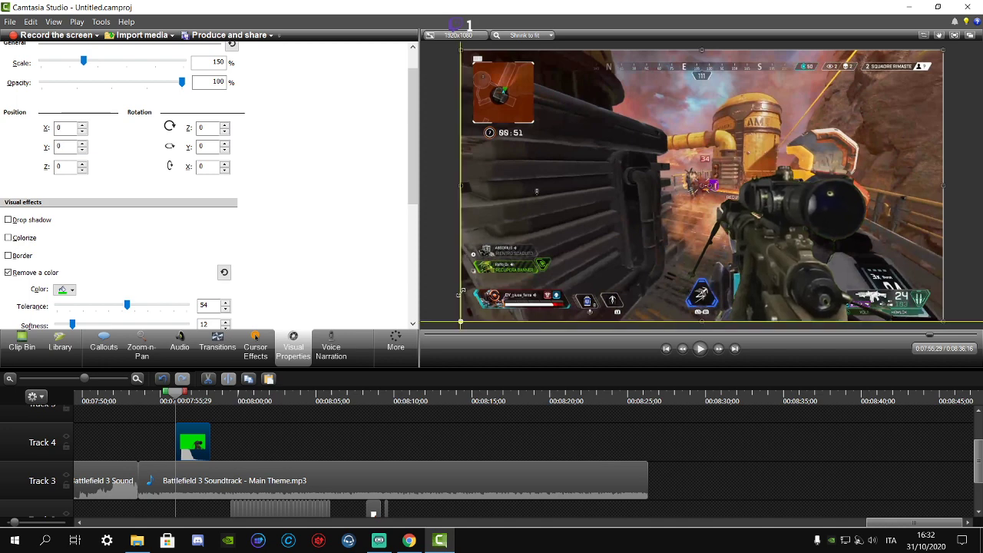
pyautogui.moveTo(525, 275); pyautogui.dragTo(543, 275)
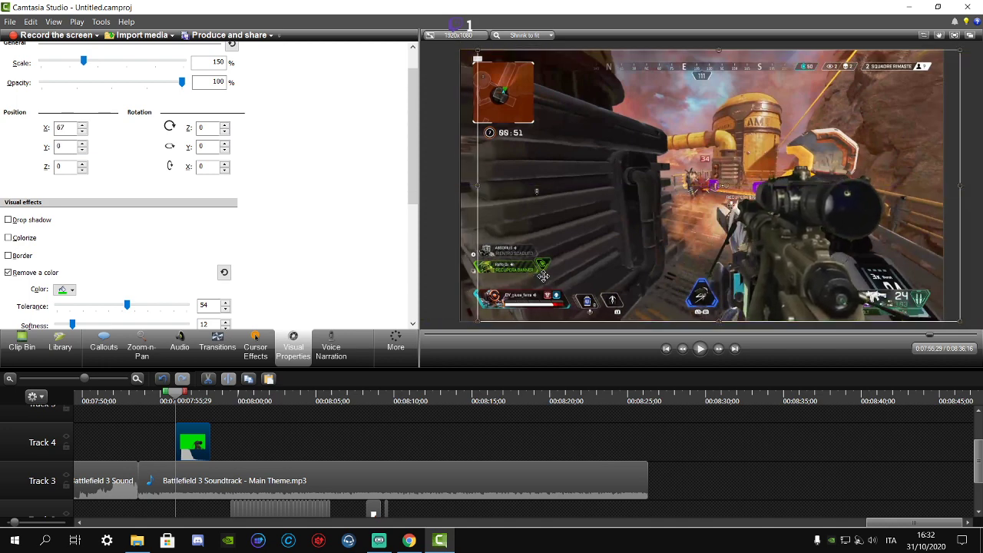
pyautogui.click(699, 429)
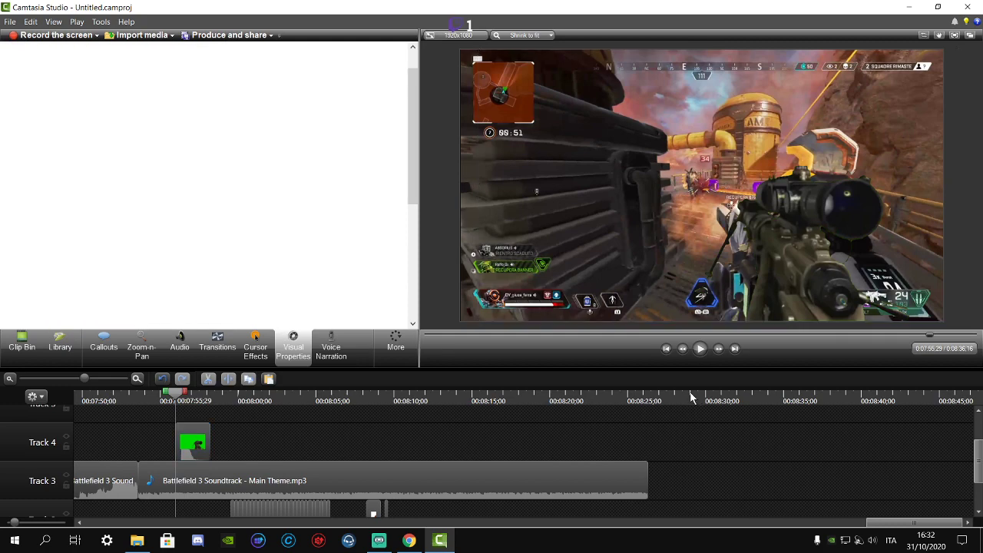
# - Play the sniper overlay over the final kill and move its Track 4 clip to start at about 0:07:56;17
pyautogui.click(703, 349)
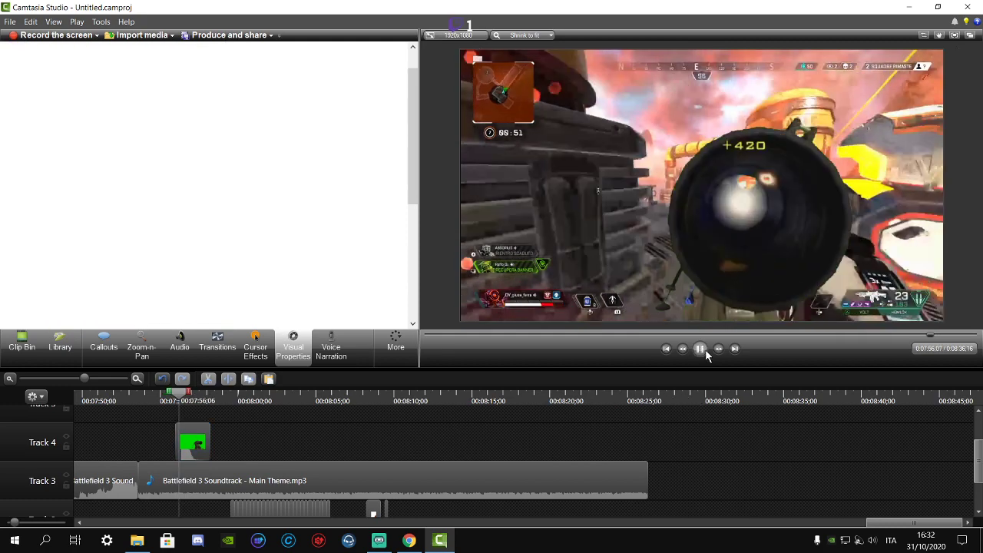
pyautogui.click(706, 354)
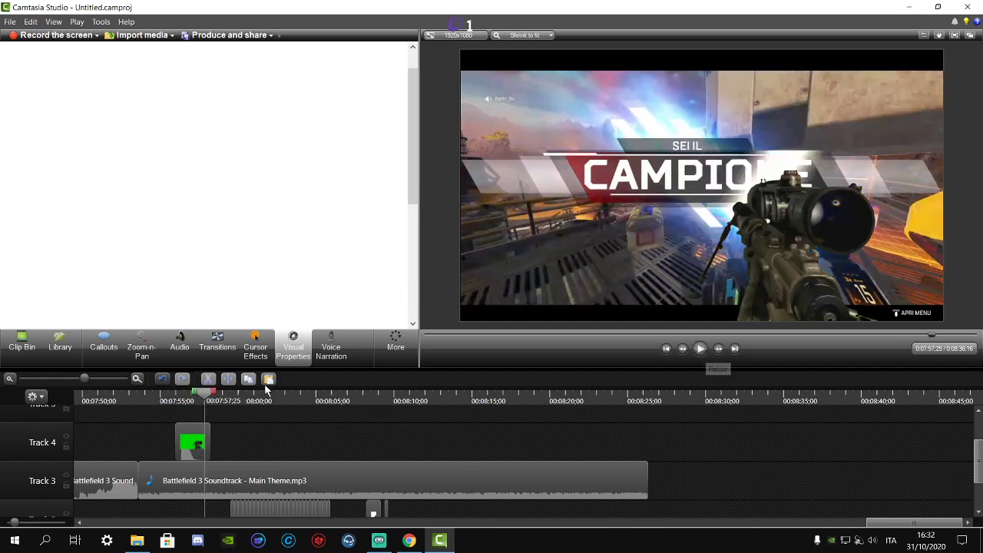
pyautogui.moveTo(196, 461); pyautogui.dragTo(222, 450)
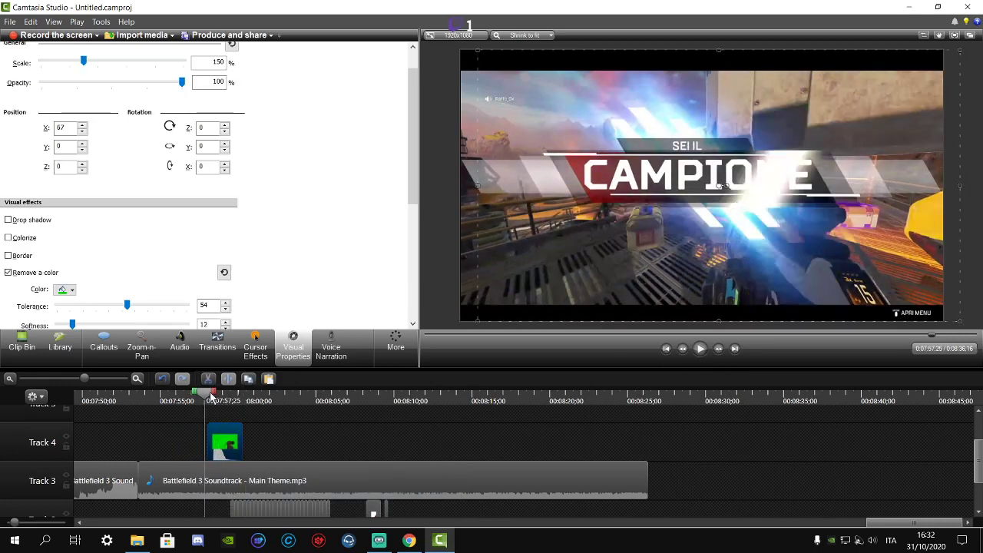
pyautogui.moveTo(211, 395); pyautogui.dragTo(196, 396)
pyautogui.moveTo(220, 434); pyautogui.dragTo(205, 442)
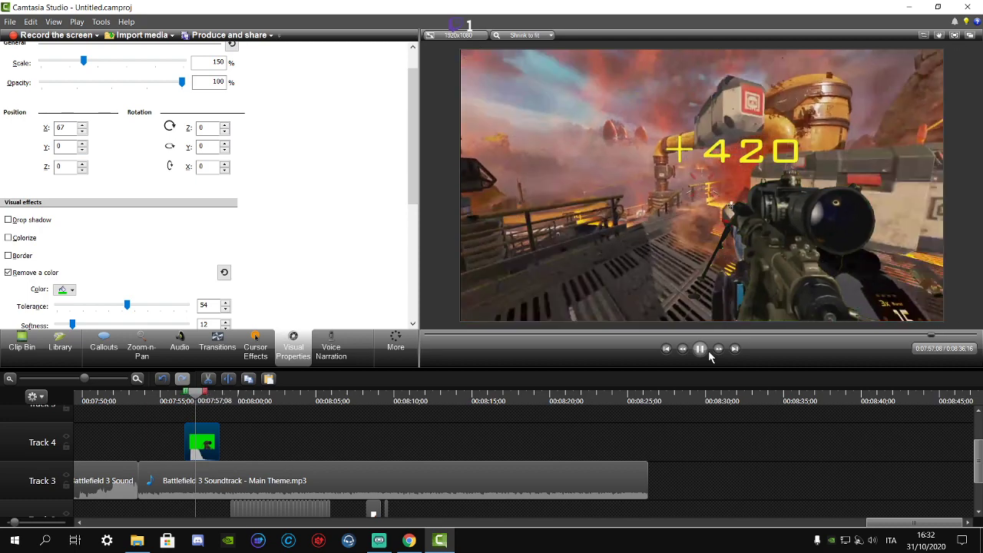
# - Check the sniper overlay against the CAMPIONE screen and trim the end of its Track 4 clip to 0:07:58;09
pyautogui.click(705, 420)
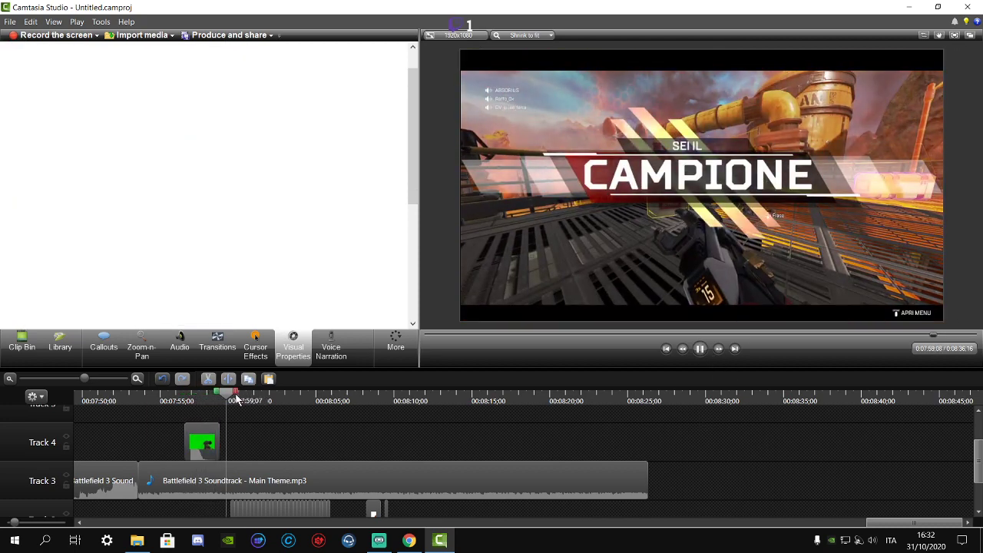
pyautogui.click(208, 400)
pyautogui.moveTo(207, 400); pyautogui.dragTo(213, 400)
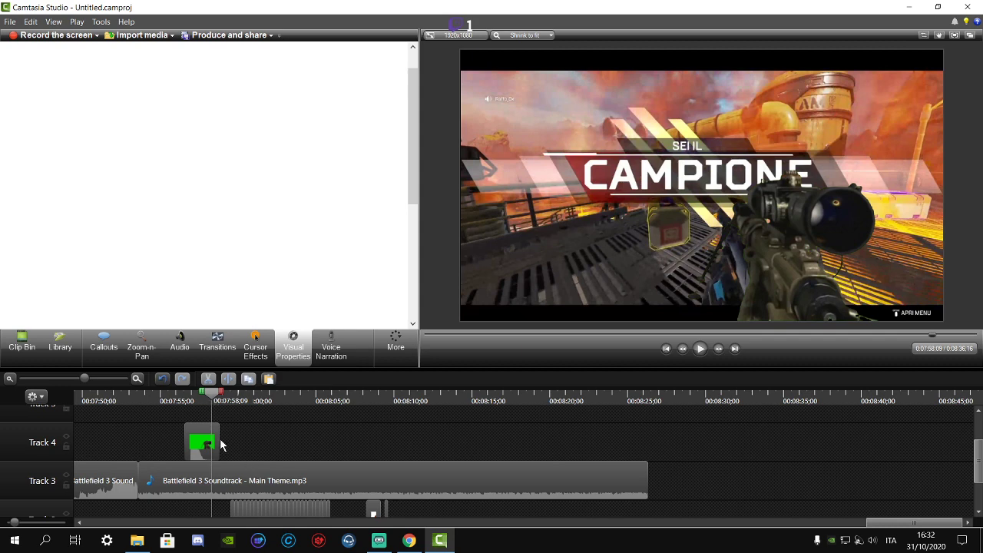
pyautogui.moveTo(220, 444); pyautogui.dragTo(212, 444)
pyautogui.click(186, 400)
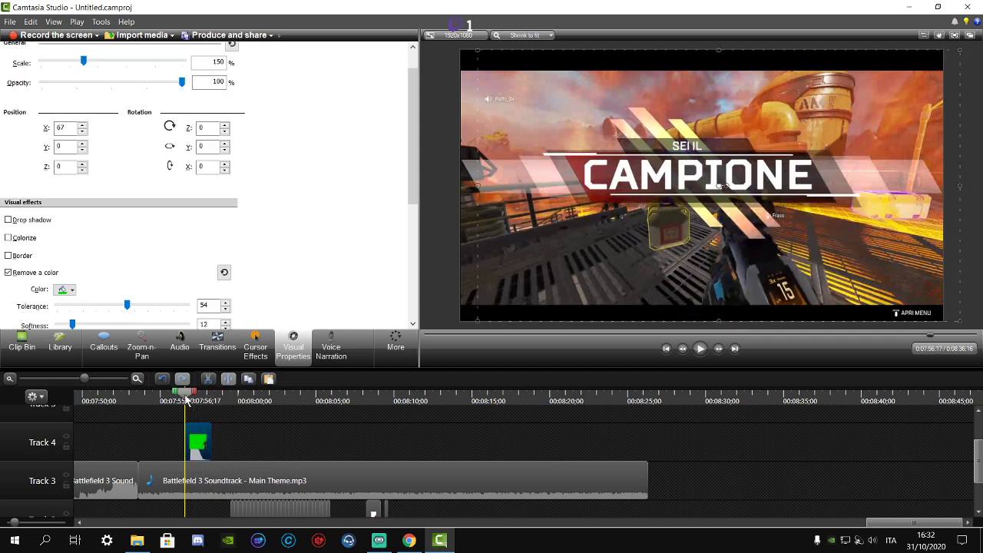
# - Play the keyed sniper overlay over the final kill and into the CAMPIONE screen, and save the project
pyautogui.click(366, 432)
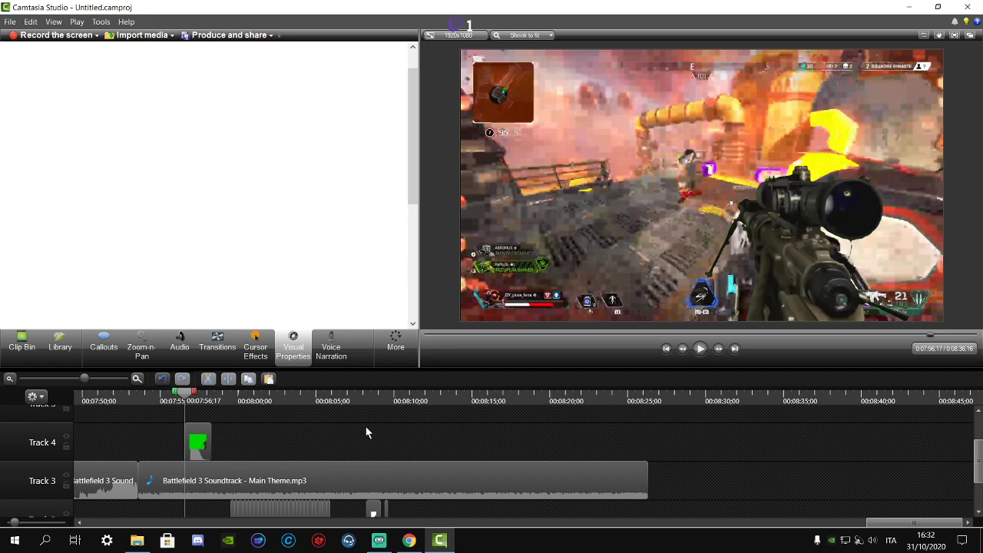
pyautogui.click(163, 400)
pyautogui.click(700, 348)
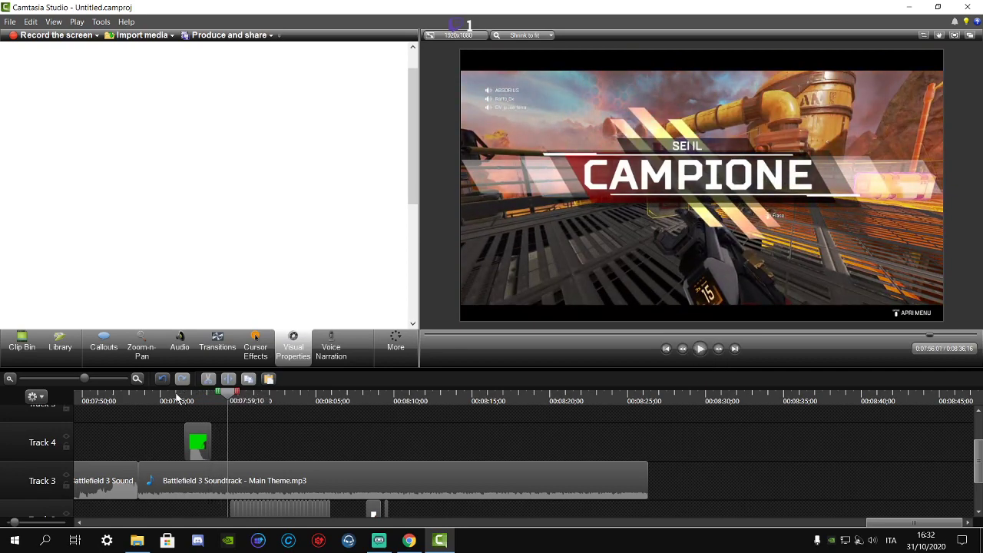
pyautogui.click(176, 396)
pyautogui.click(701, 349)
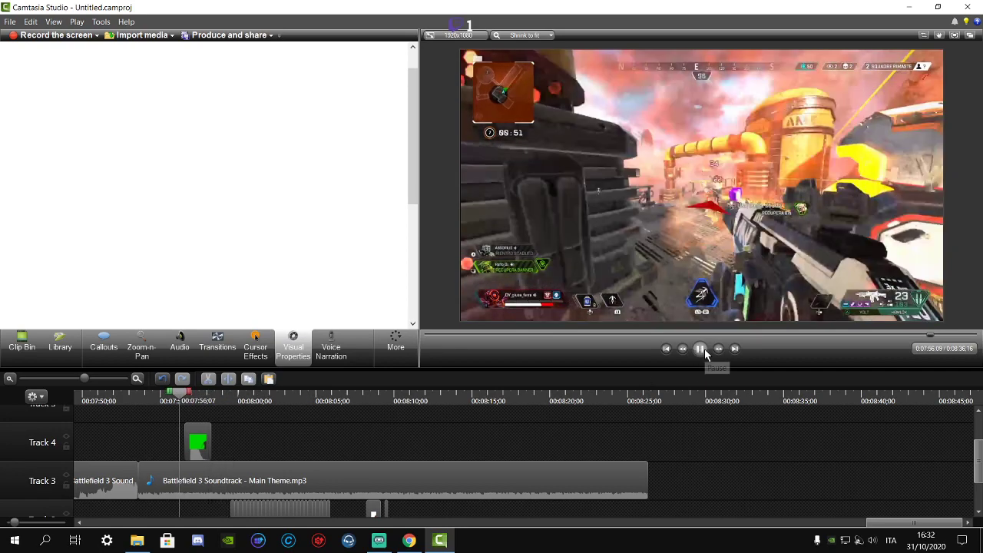
pyautogui.click(701, 349)
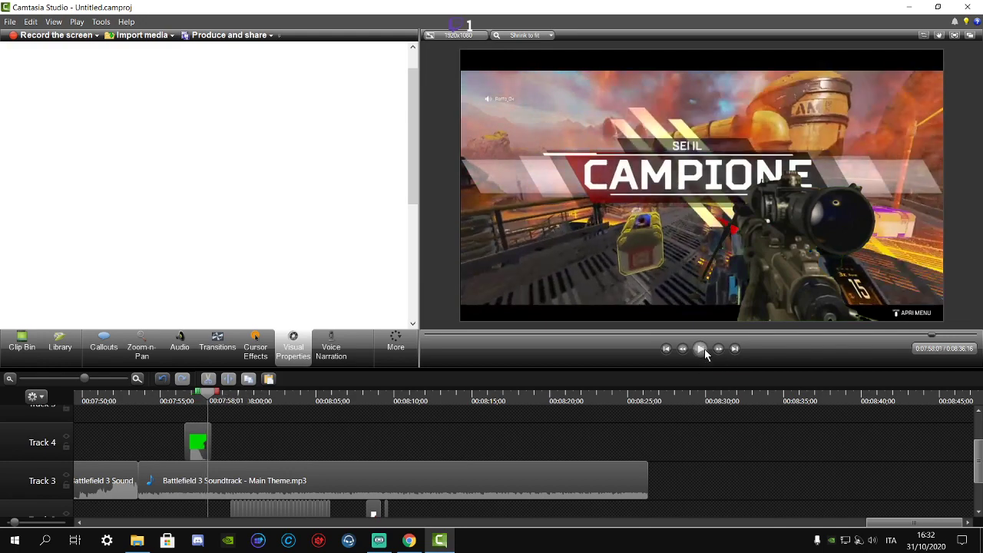
pyautogui.click(701, 348)
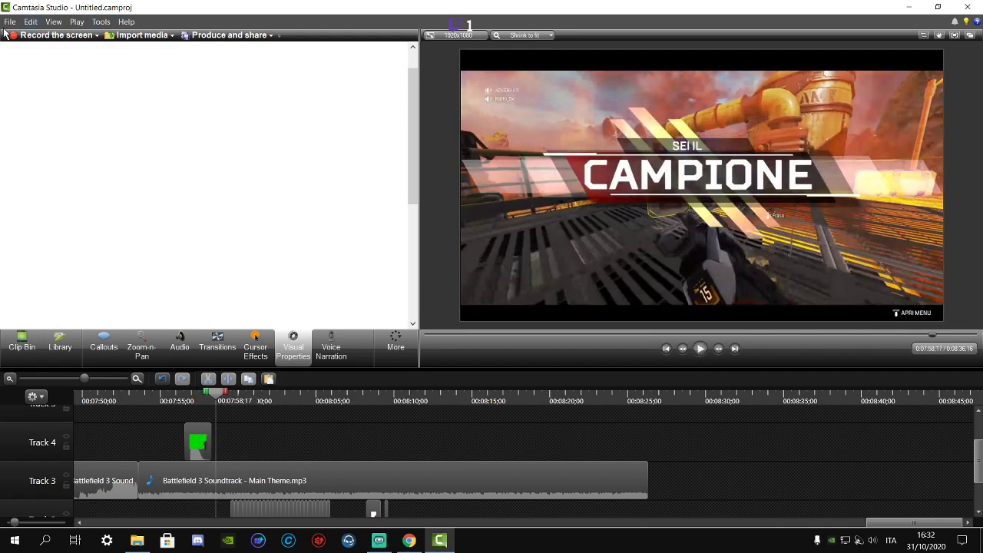
pyautogui.click(9, 22)
pyautogui.click(20, 73)
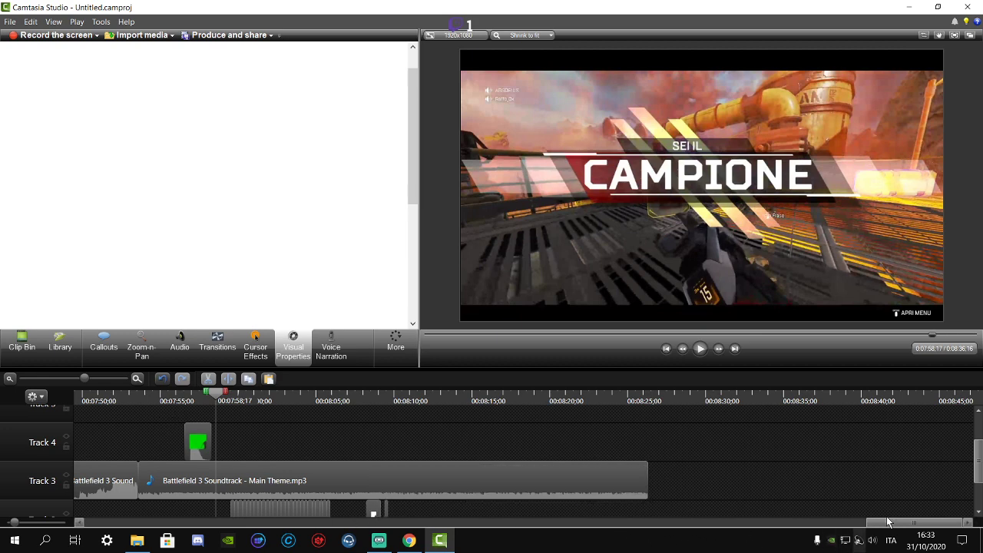
# - Browse the timeline back from the victory scene to the section around 0:03:23;00
pyautogui.hscroll(-5, 876, 526)
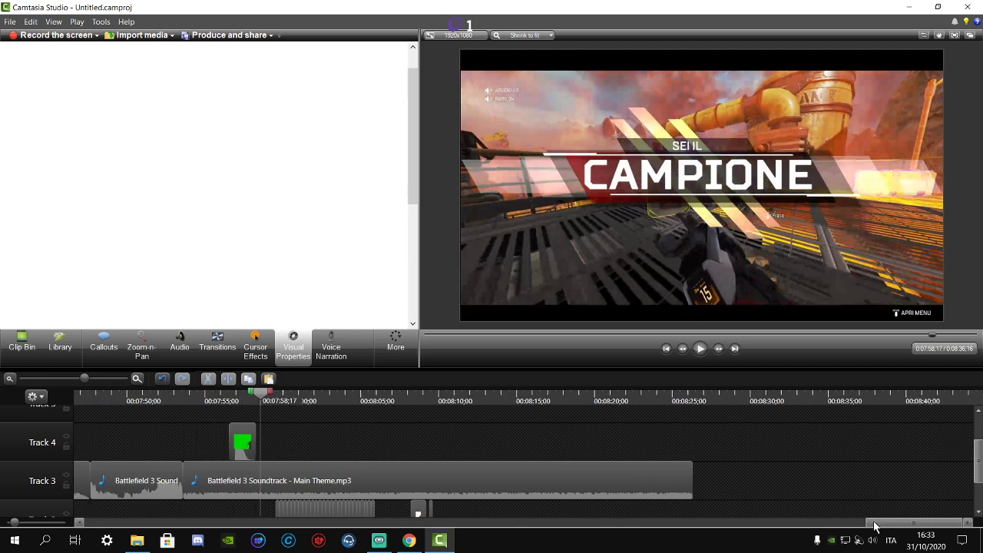
pyautogui.scroll(-2, 819, 473)
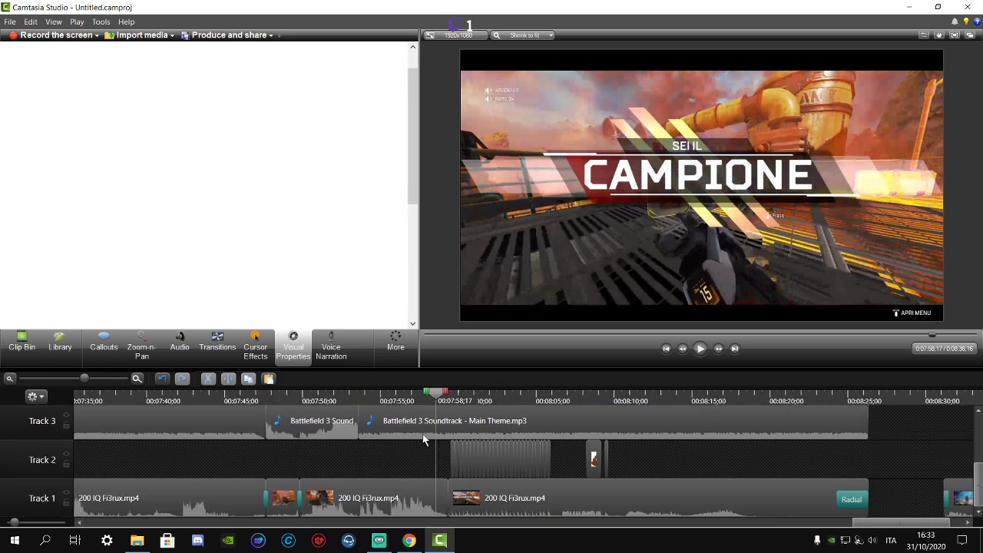
pyautogui.moveTo(332, 395)
pyautogui.mouseDown()
pyautogui.moveTo(308, 400)
pyautogui.moveTo(344, 408)
pyautogui.mouseUp()
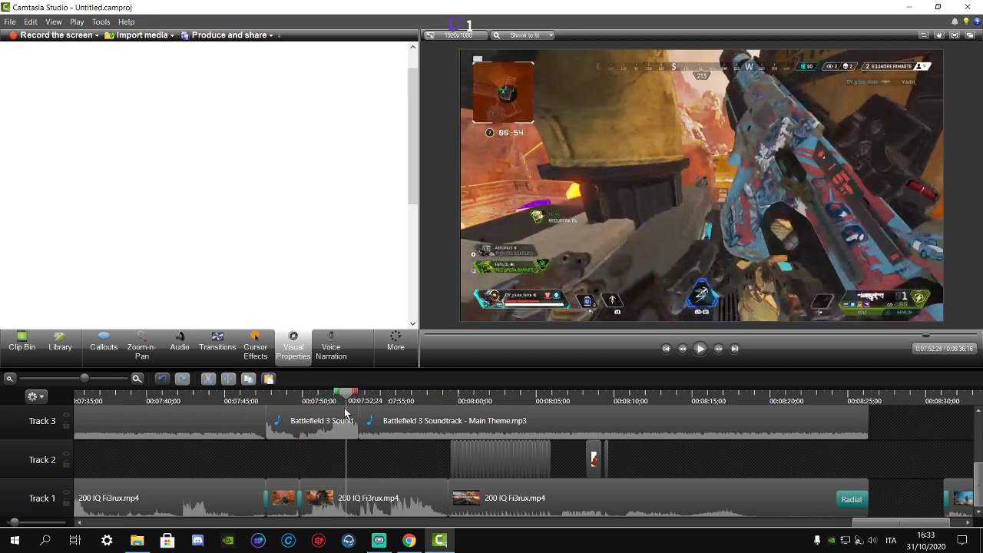
pyautogui.click(63, 377)
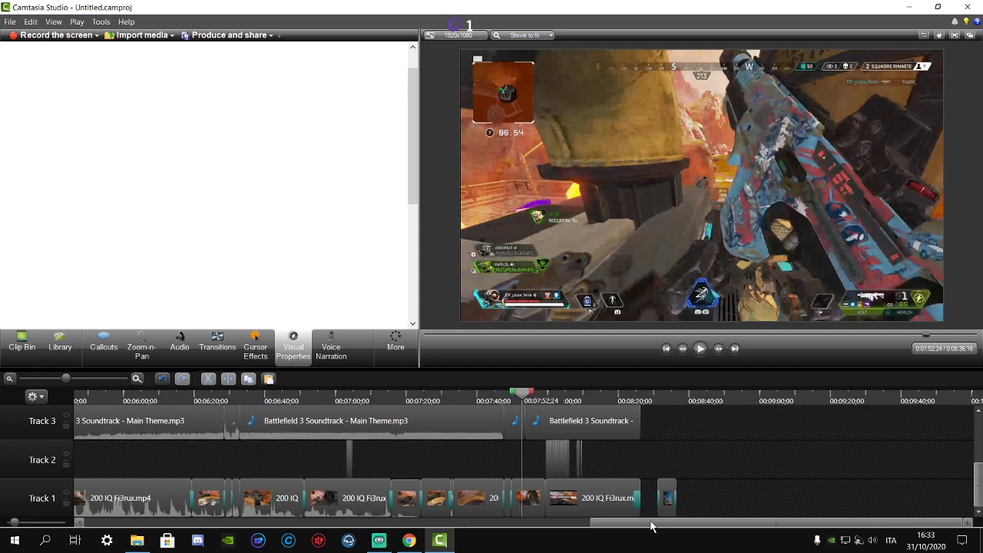
pyautogui.moveTo(651, 526); pyautogui.dragTo(338, 513)
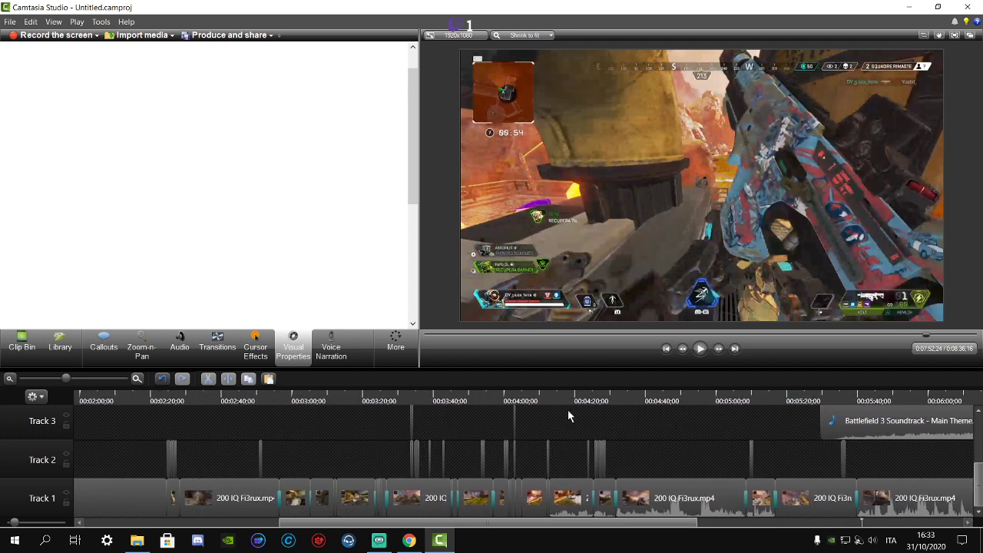
pyautogui.moveTo(445, 528); pyautogui.dragTo(418, 540)
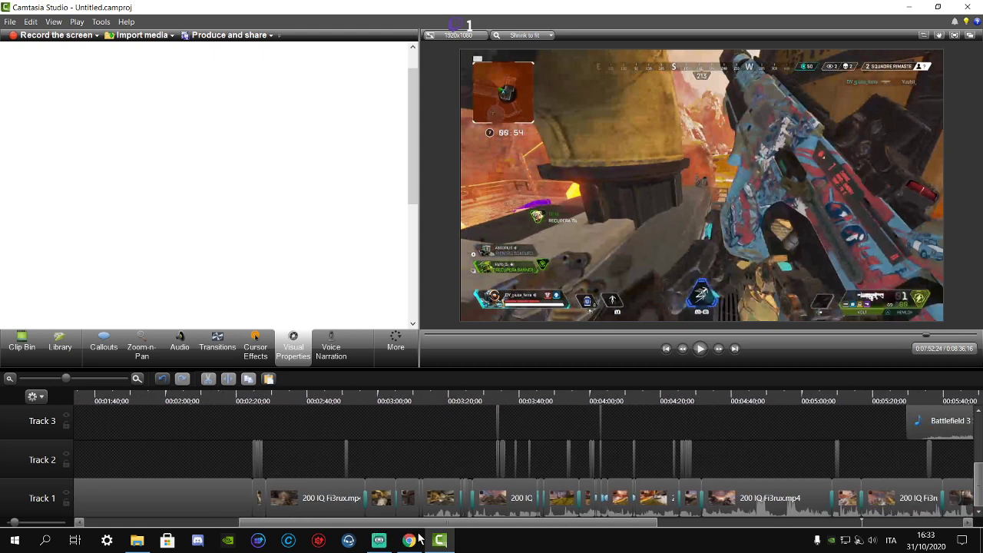
pyautogui.click(458, 401)
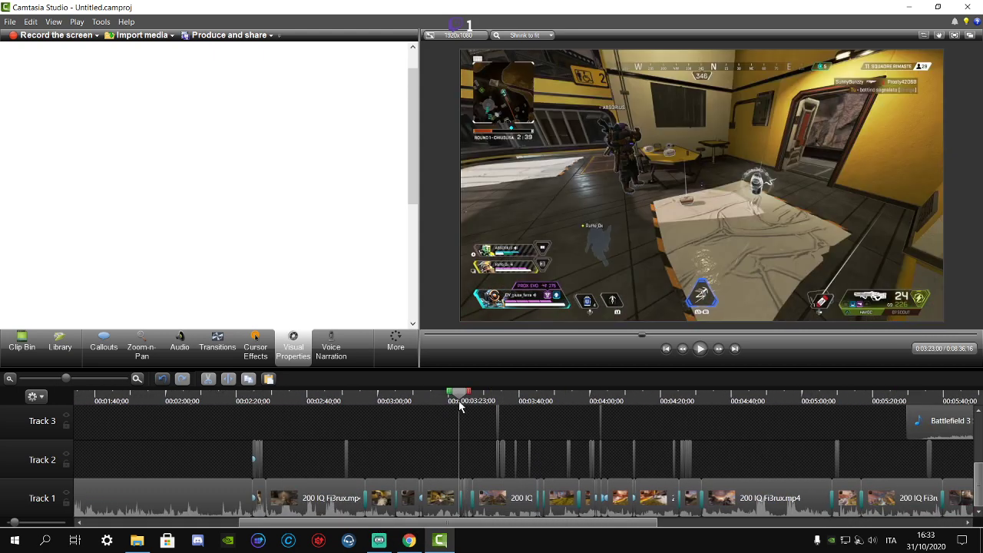
# - Play the dancing teammate scene on Track 1 from 0:03:23;12 to check where the colour flashes start
pyautogui.click(138, 378)
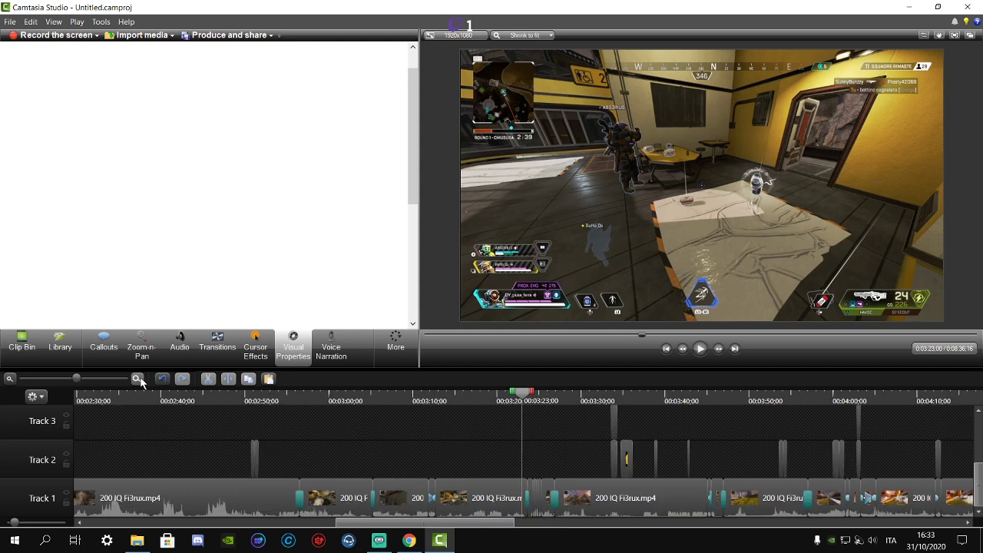
pyautogui.click(138, 378)
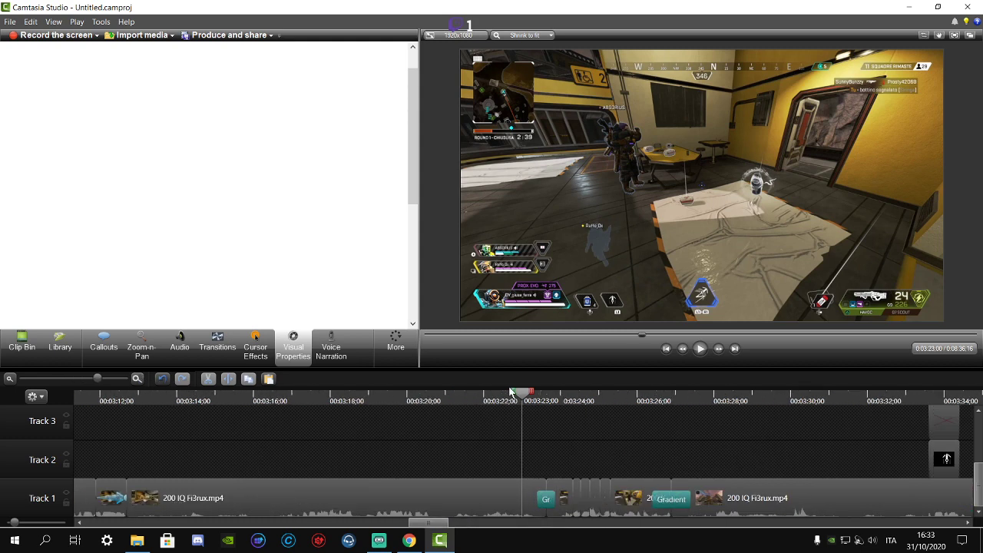
pyautogui.moveTo(511, 392); pyautogui.dragTo(539, 398)
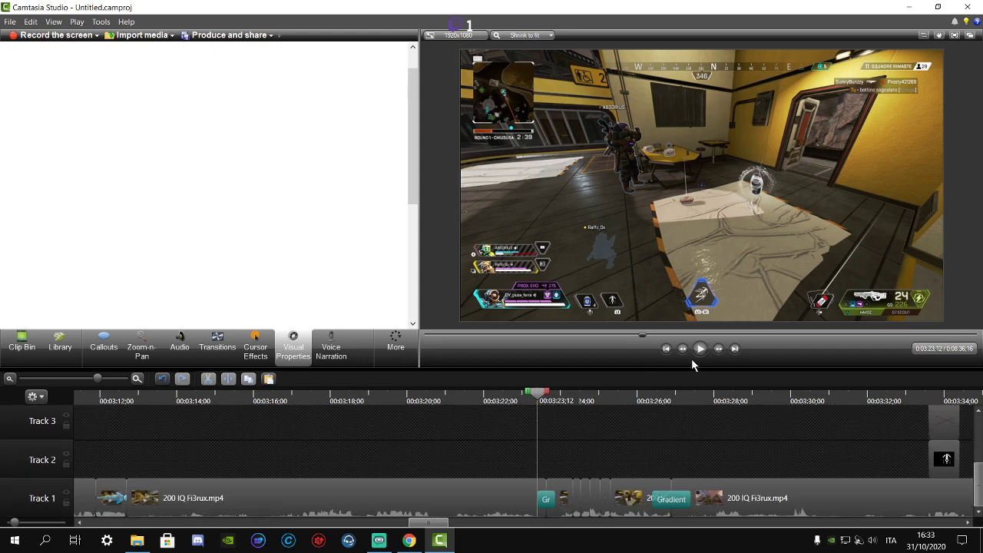
pyautogui.click(701, 349)
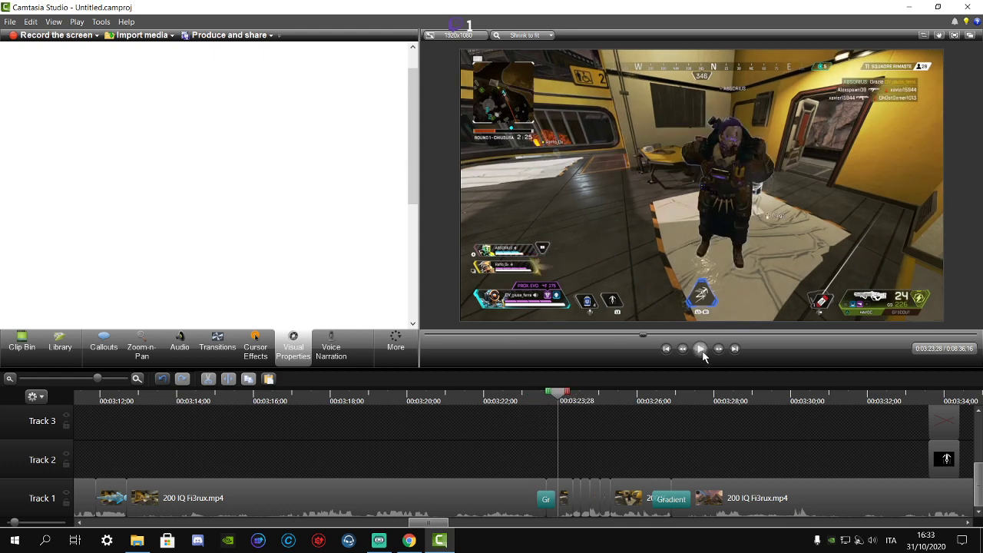
pyautogui.click(701, 349)
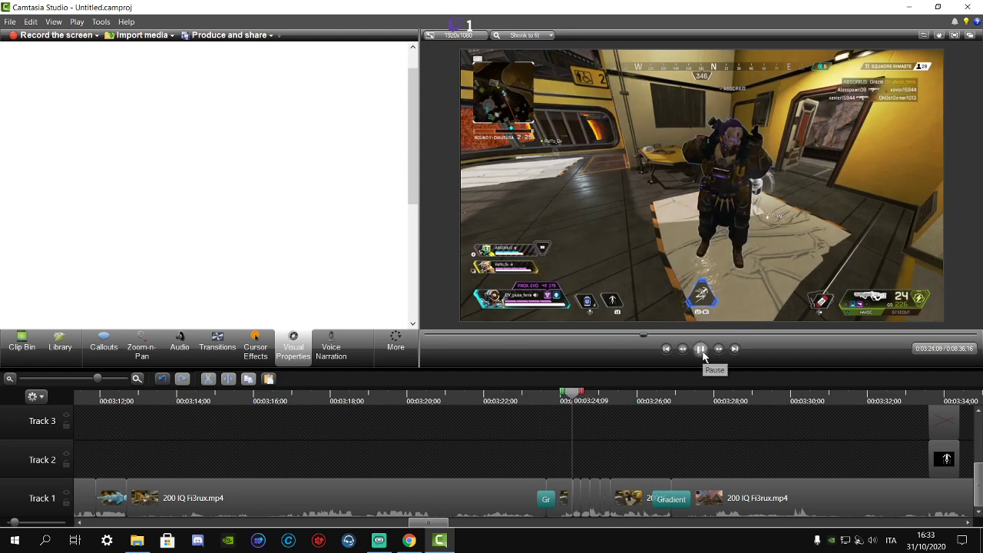
pyautogui.click(701, 348)
pyautogui.click(580, 395)
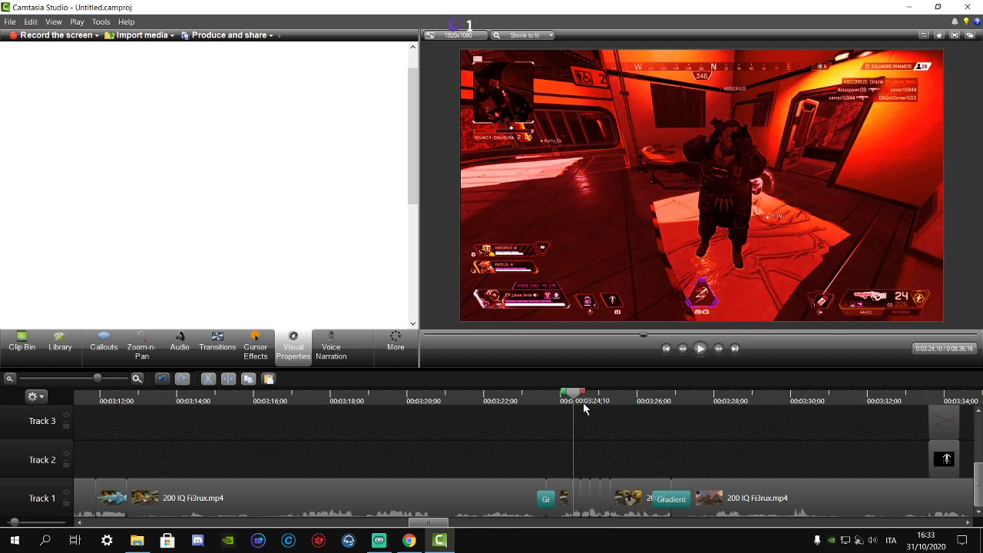
# - Add the street_fighter_2_guiles_theme audio from the imported media to Track 6 around the dance scene
pyautogui.click(22, 344)
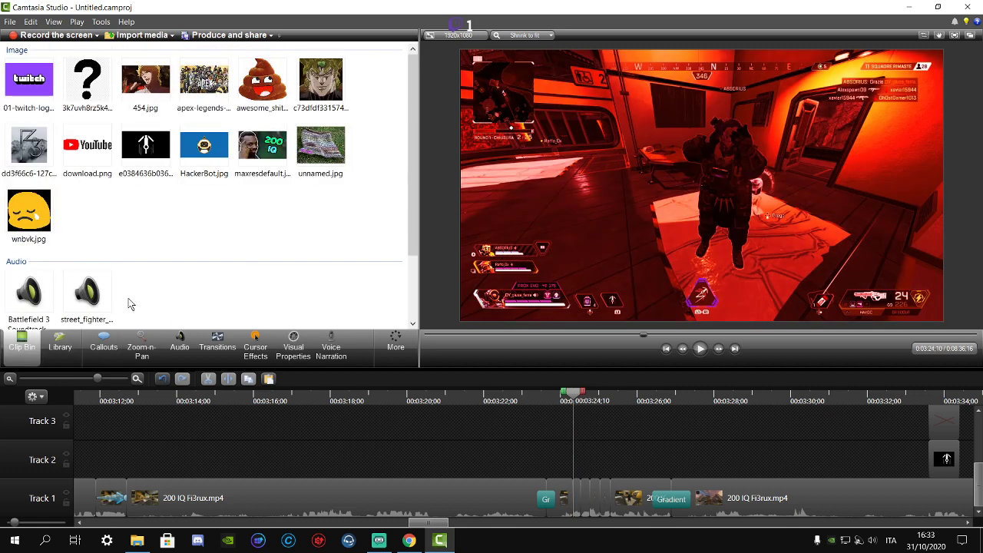
pyautogui.moveTo(107, 311); pyautogui.dragTo(111, 302)
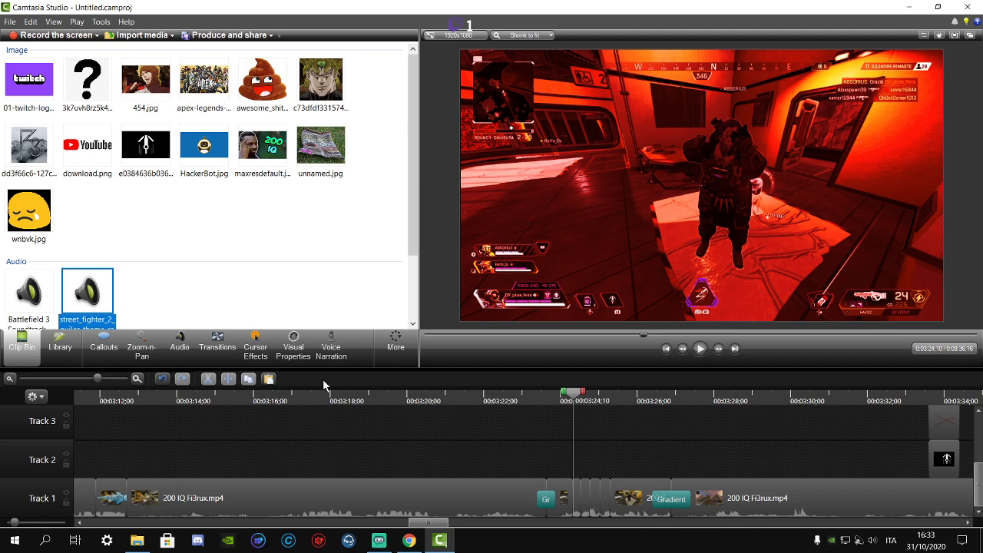
pyautogui.scroll(5, 421, 423)
pyautogui.moveTo(99, 295); pyautogui.dragTo(81, 424)
# - Play the music under the dance scene, split the Track 6 clip at 0:03:25;21 and delete the part before it
pyautogui.click(699, 351)
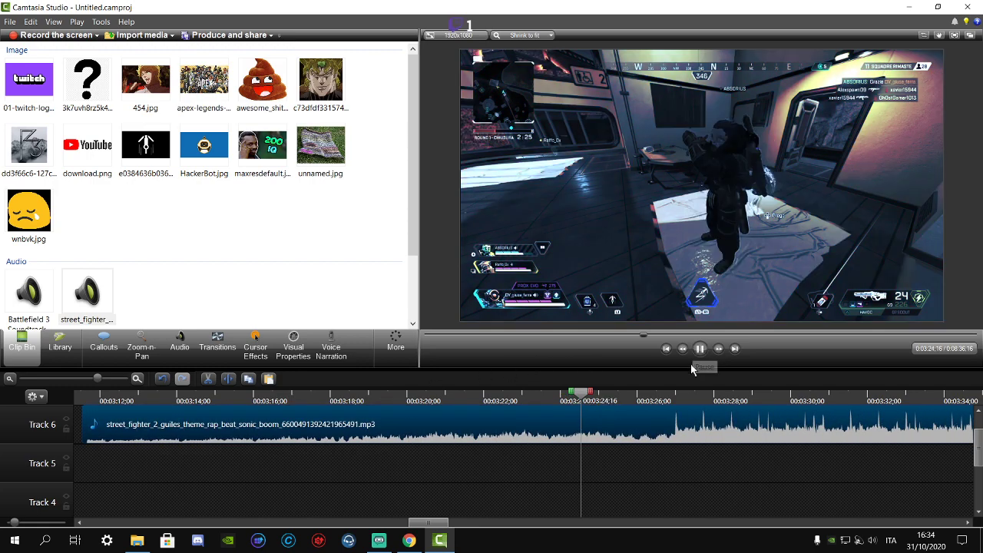
pyautogui.press('space')
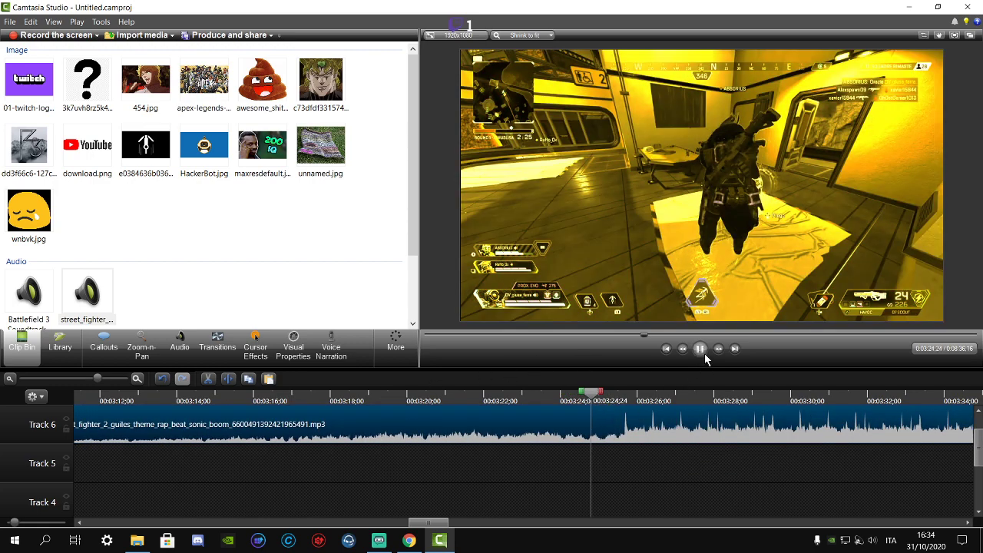
pyautogui.click(700, 349)
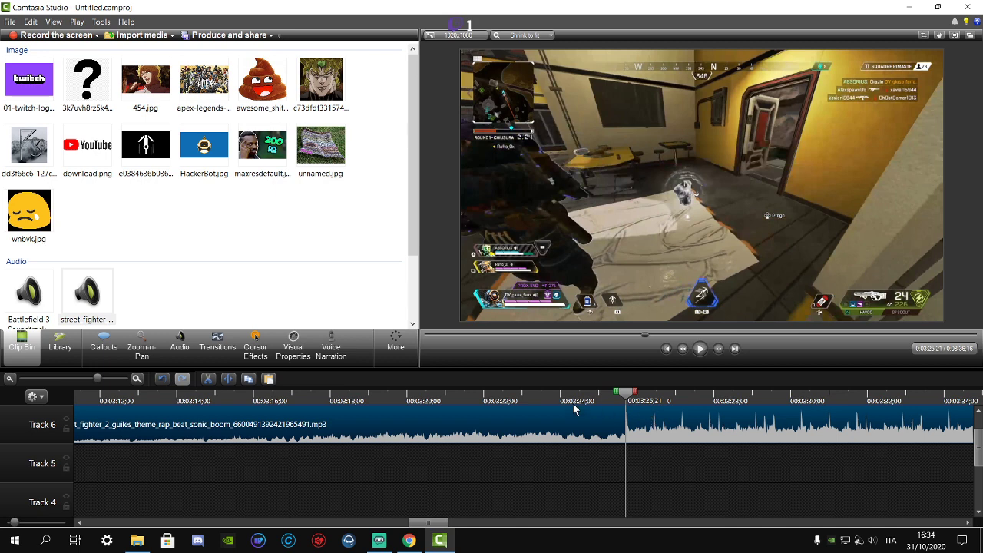
pyautogui.click(228, 379)
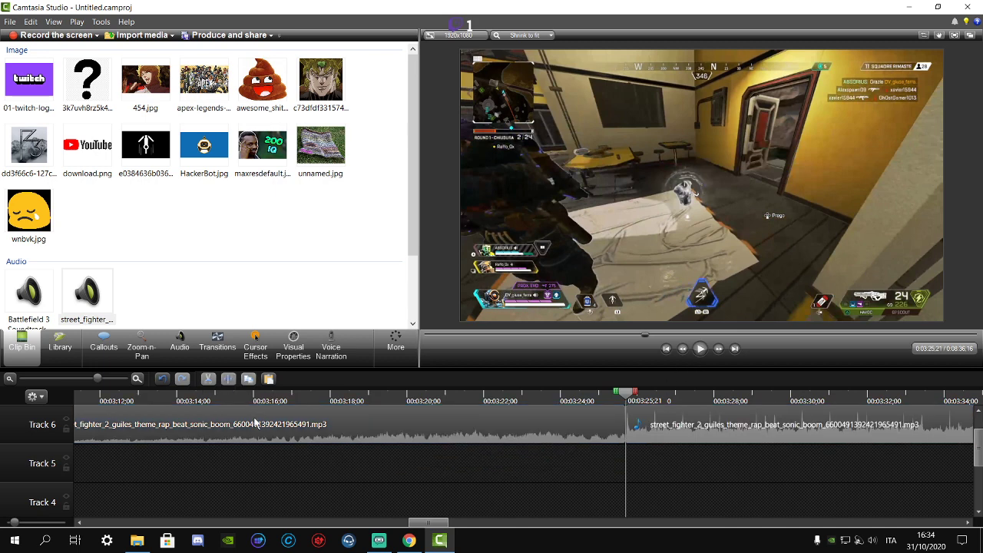
pyautogui.rightClick(255, 415)
pyautogui.click(305, 305)
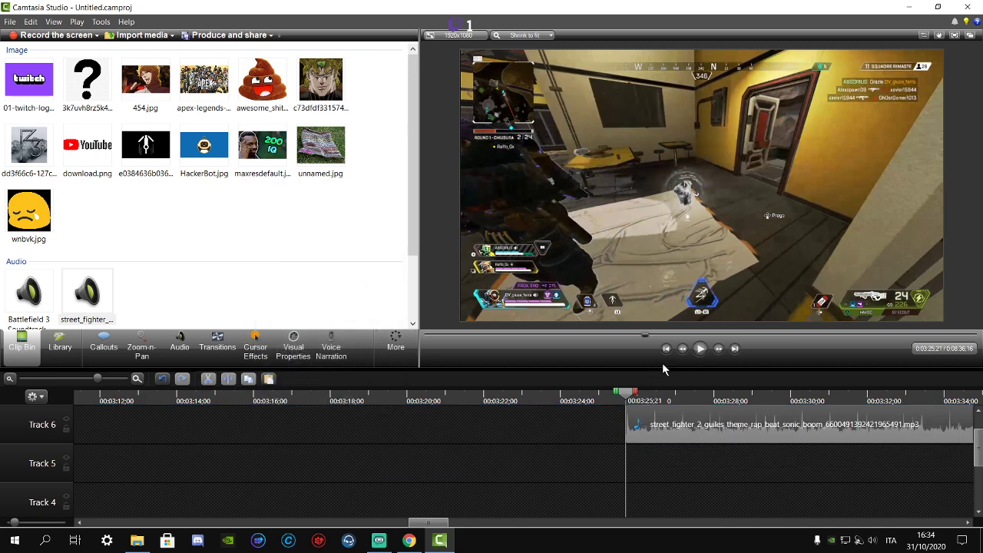
# - Extend the start of the Track 6 music clip back to 0:03:23;26 and play it against the colour flashes
pyautogui.click(700, 349)
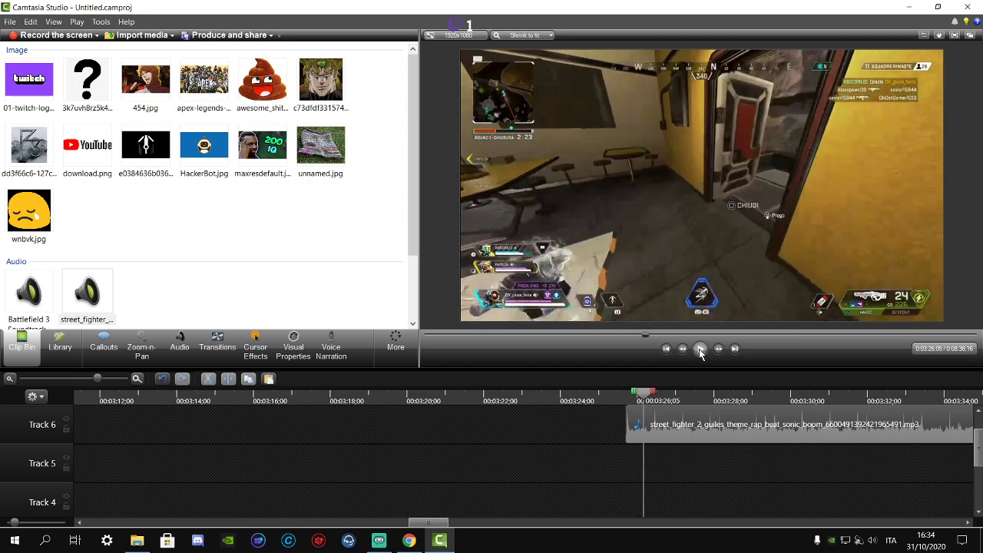
pyautogui.moveTo(626, 425); pyautogui.dragTo(555, 424)
pyautogui.click(564, 401)
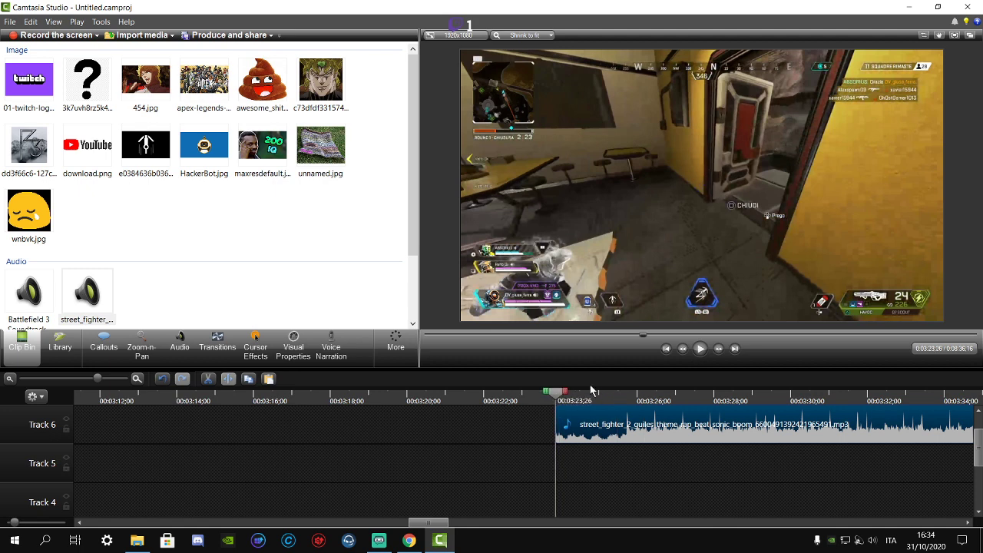
pyautogui.click(701, 348)
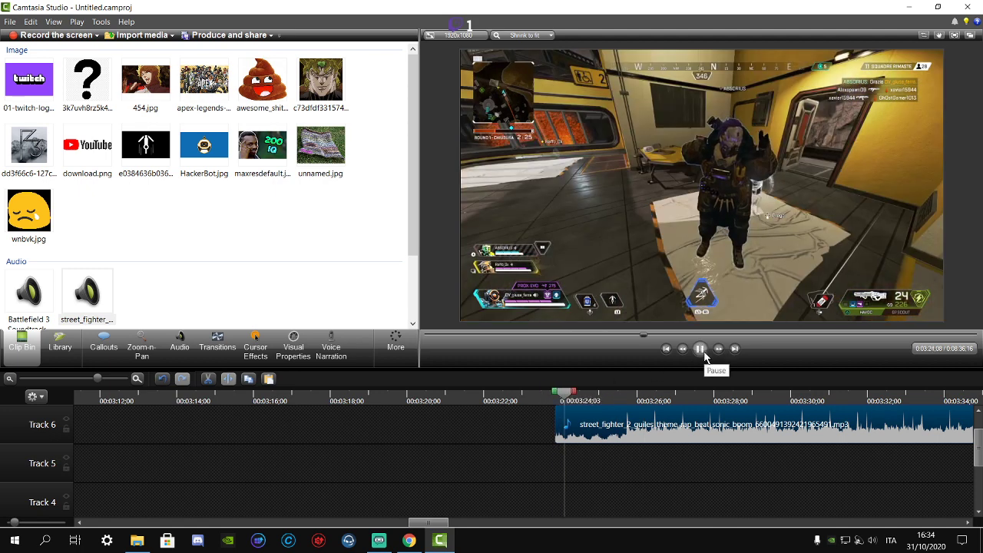
pyautogui.click(700, 349)
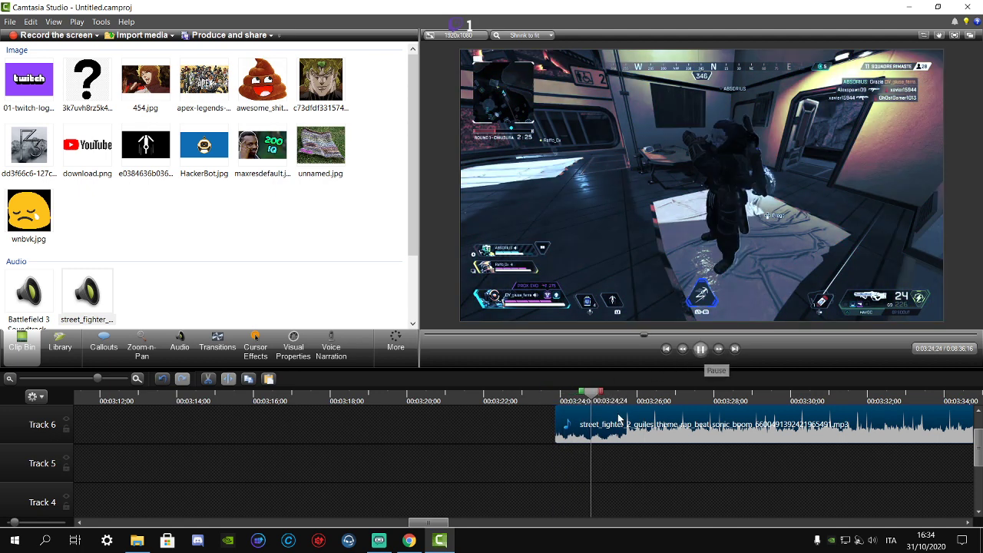
# - Move the Track 6 music clip earlier to start at 0:03:17;29 and play it from there
pyautogui.moveTo(621, 420); pyautogui.dragTo(395, 421)
pyautogui.click(374, 400)
pyautogui.click(337, 398)
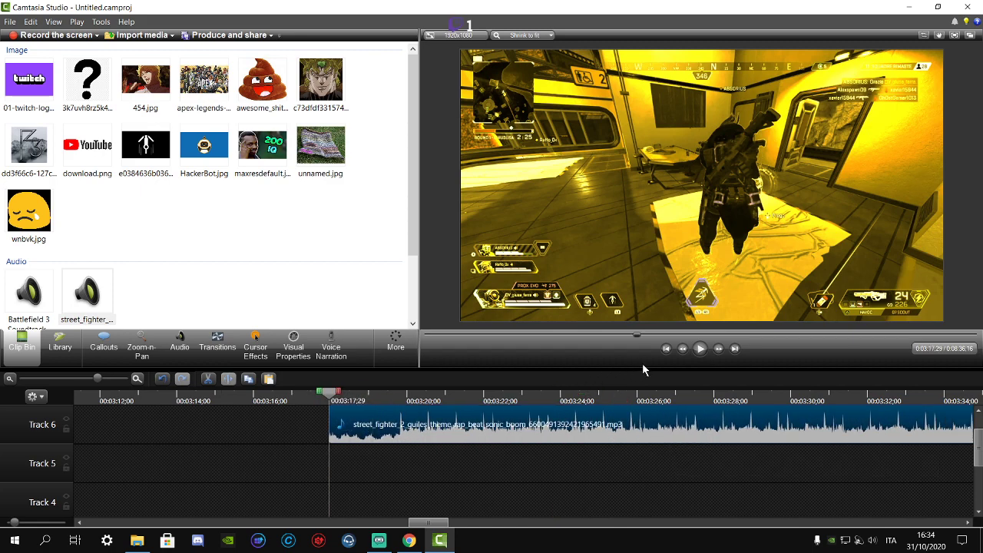
pyautogui.click(700, 348)
# - Extend the start of the Track 6 music clip back to about 0:03:16 and play the section from 0:03:19;17
pyautogui.moveTo(336, 419); pyautogui.dragTo(258, 421)
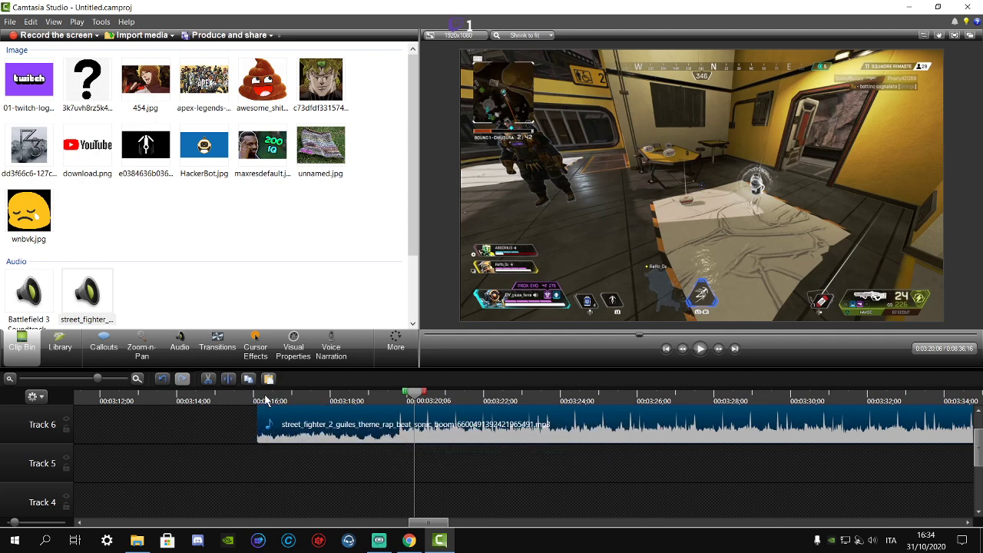
pyautogui.click(318, 399)
pyautogui.moveTo(317, 399); pyautogui.dragTo(391, 399)
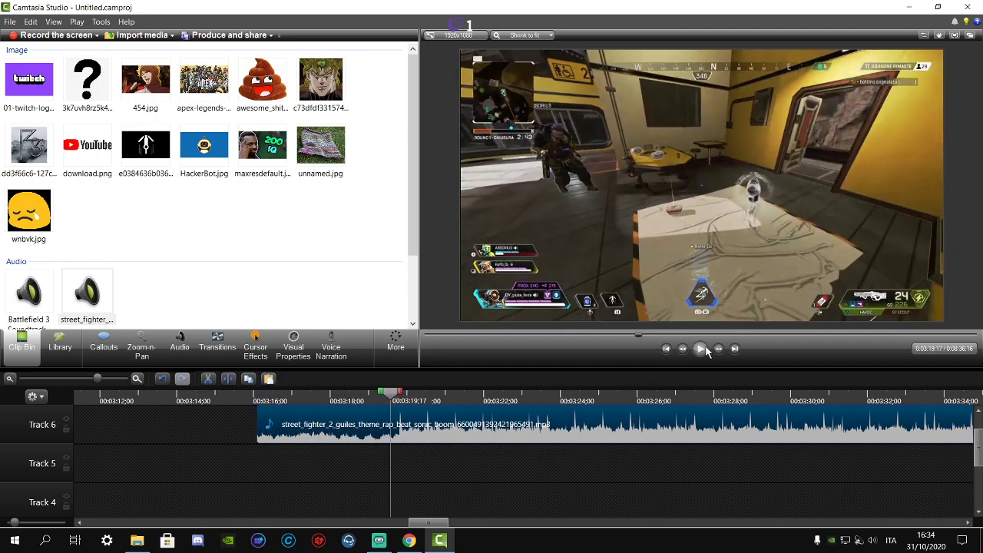
pyautogui.click(705, 349)
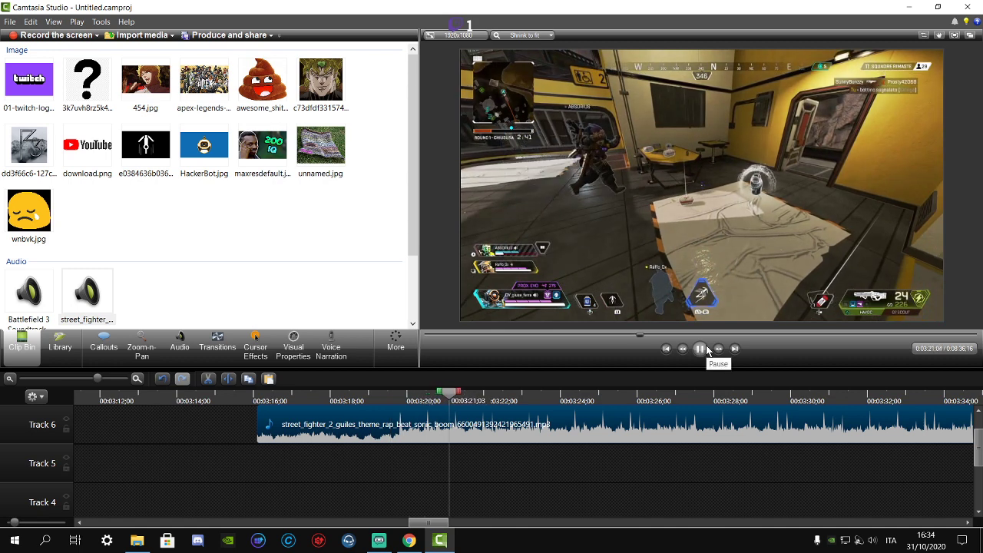
pyautogui.click(707, 350)
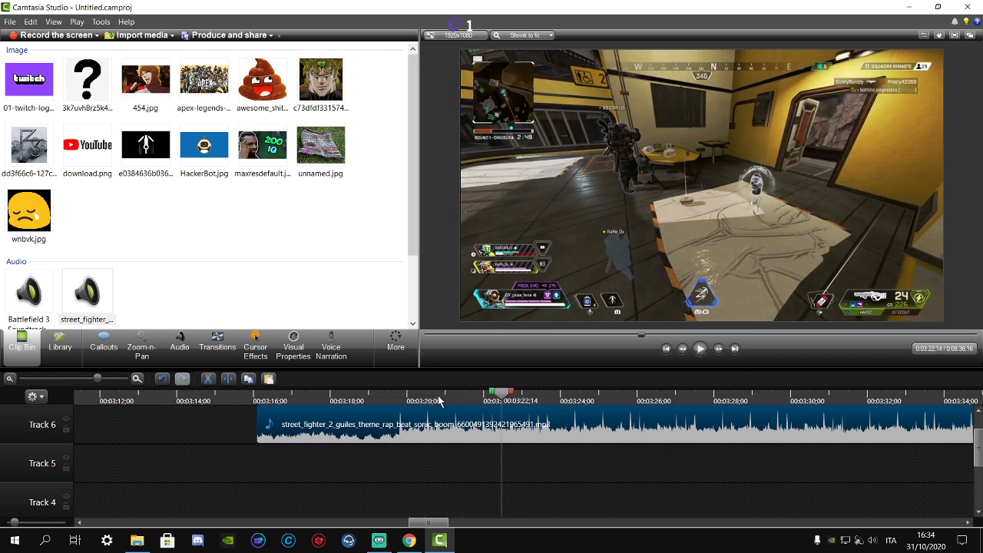
# - Play the Track 6 music from 0:03:19;23 and trim the clip's start to the beat at about 0:03:19;24
pyautogui.moveTo(439, 401); pyautogui.dragTo(400, 400)
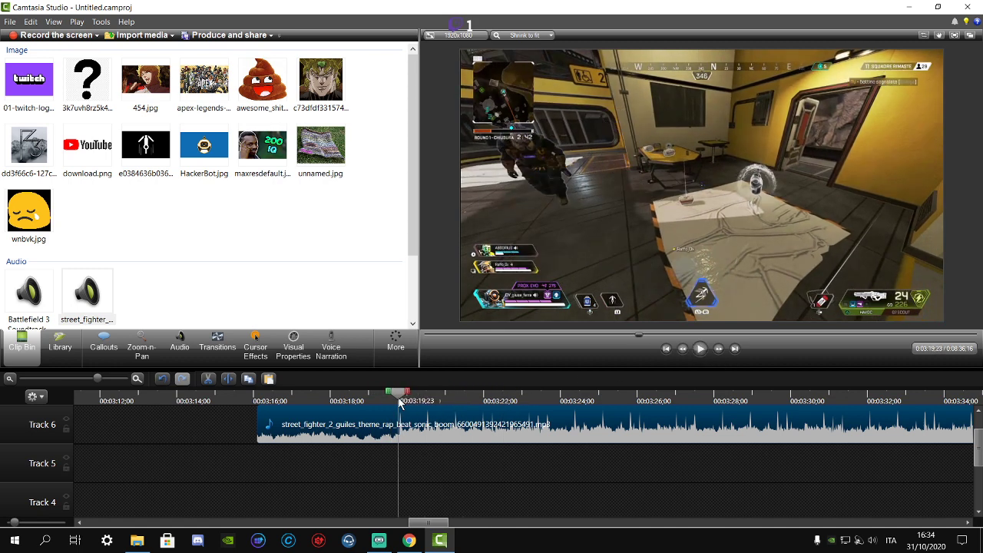
pyautogui.click(704, 354)
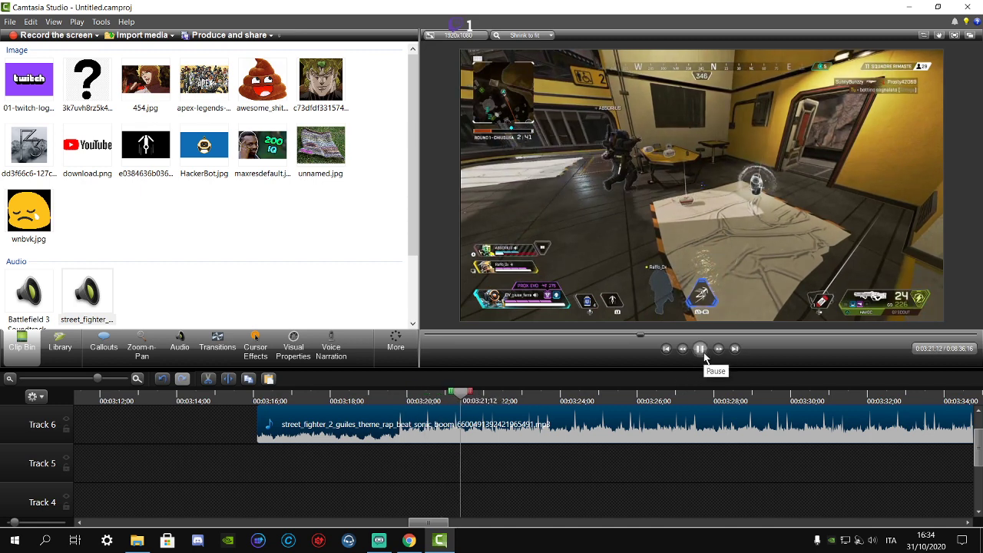
pyautogui.click(704, 353)
pyautogui.click(400, 398)
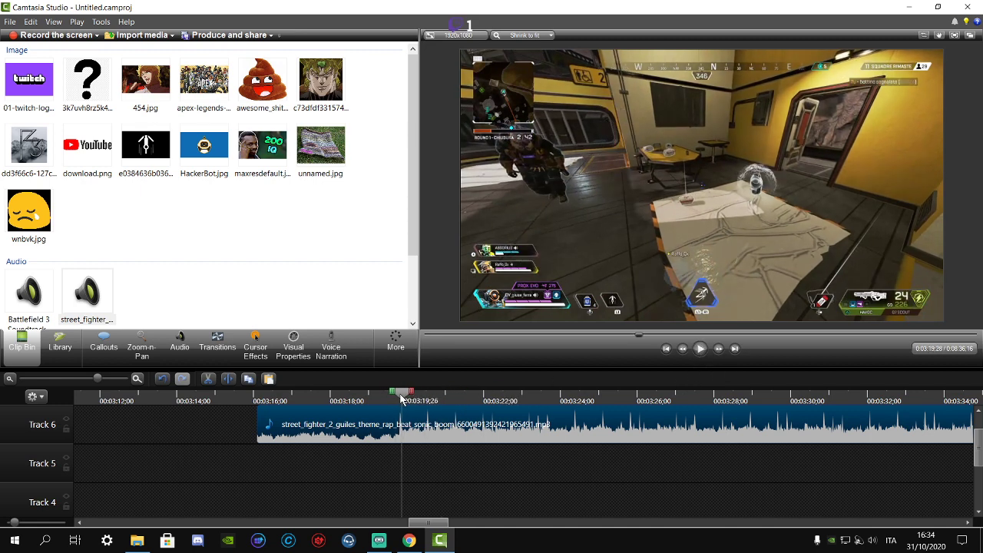
pyautogui.moveTo(258, 424); pyautogui.dragTo(400, 424)
pyautogui.scroll(-2, 509, 438)
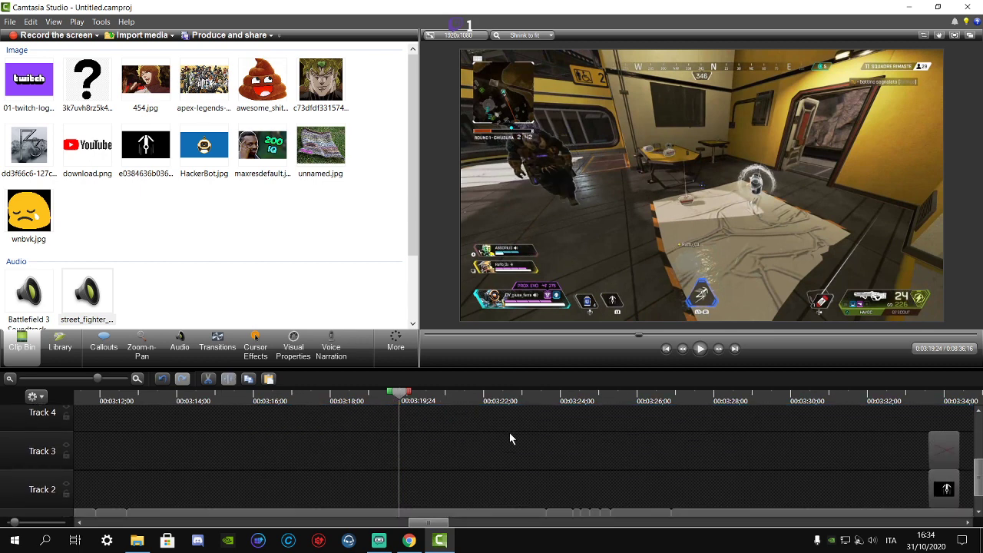
# - Move the trimmed music clip to 0:03:24;10, under the colour flashes of the dance scene
pyautogui.scroll(-1, 509, 438)
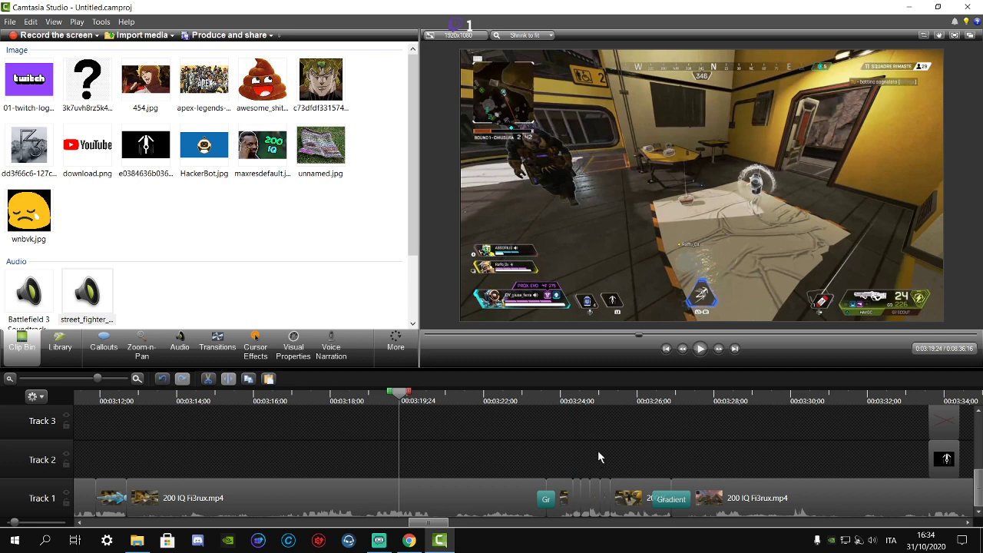
pyautogui.click(67, 495)
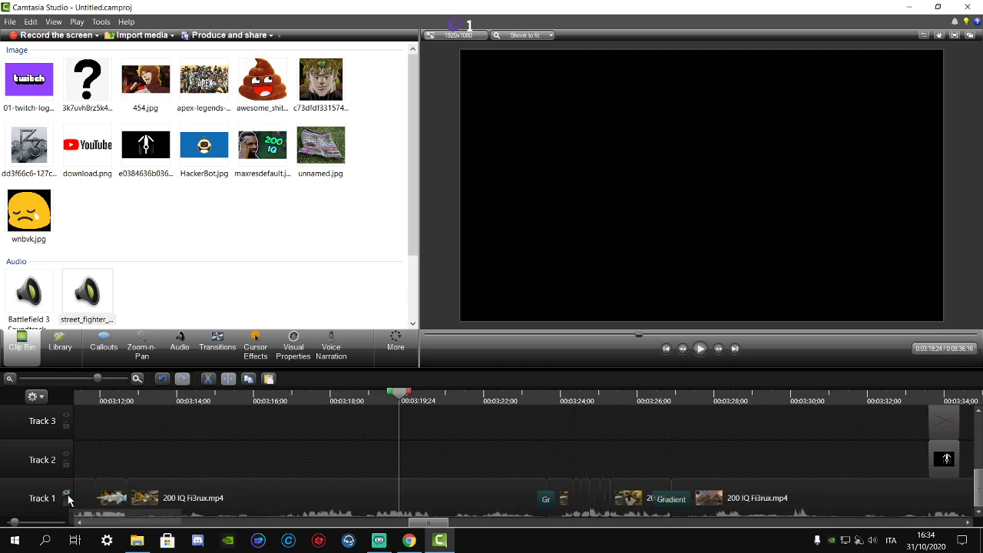
pyautogui.moveTo(395, 393); pyautogui.dragTo(566, 376)
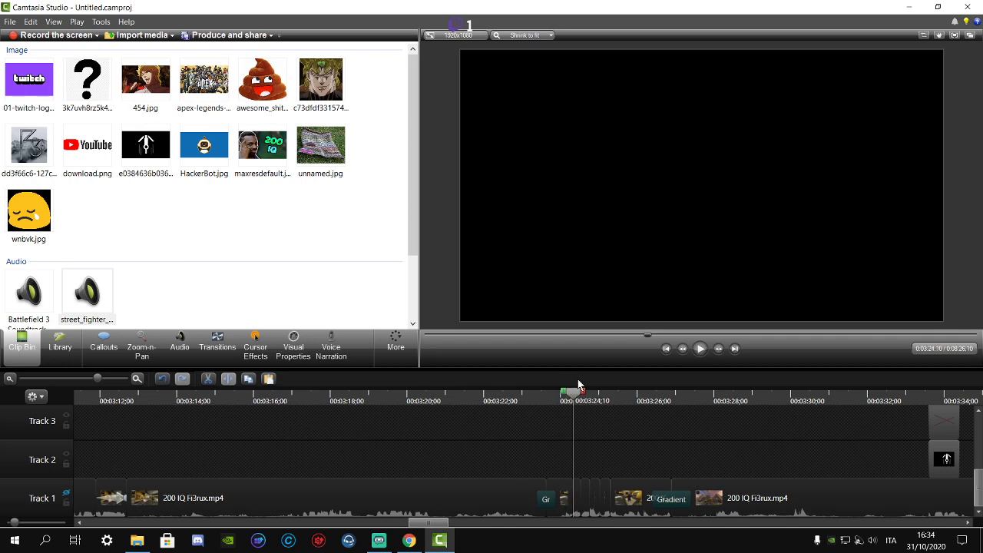
pyautogui.click(67, 495)
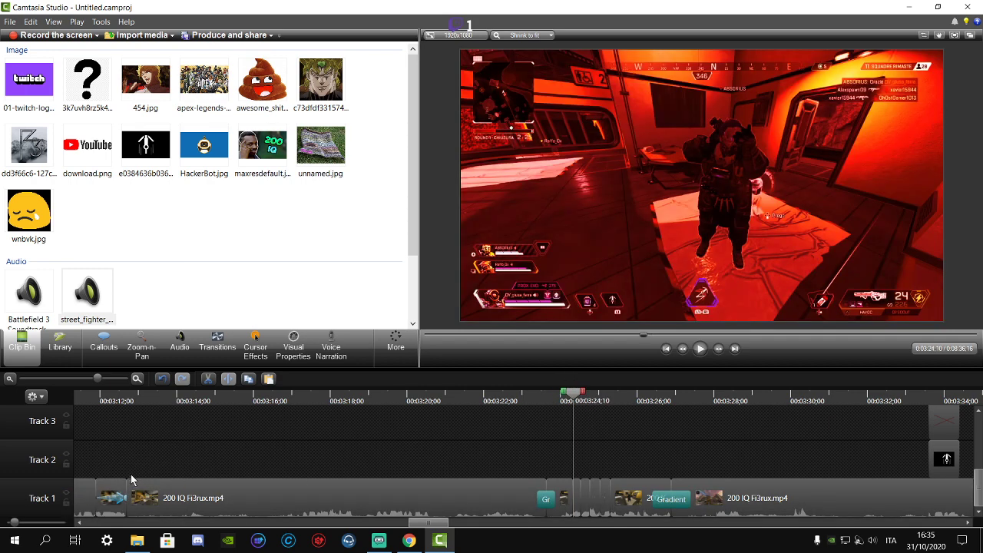
pyautogui.hotkey('ctrl', 'v')
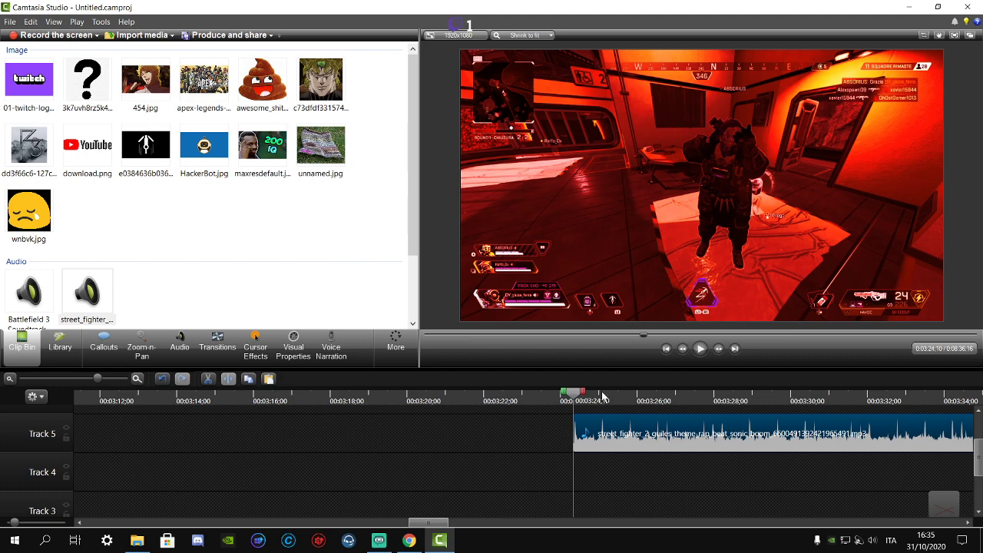
# - Split the music clip at 0:03:25;09, delete the part after it and move the remaining short piece to Track 2
pyautogui.moveTo(603, 397)
pyautogui.mouseDown()
pyautogui.moveTo(645, 407)
pyautogui.moveTo(614, 400)
pyautogui.mouseUp()
pyautogui.scroll(-2, 702, 445)
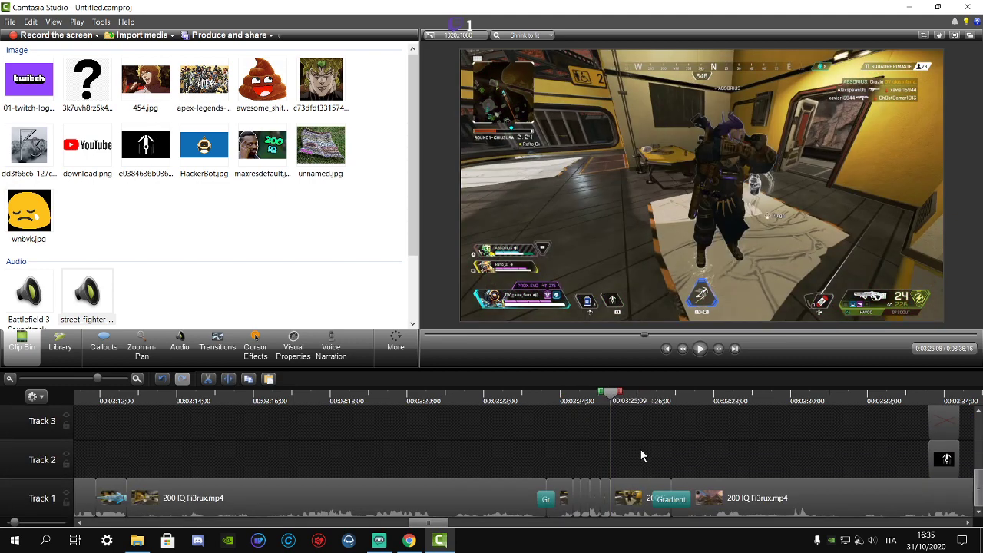
pyautogui.scroll(2, 640, 454)
pyautogui.click(233, 383)
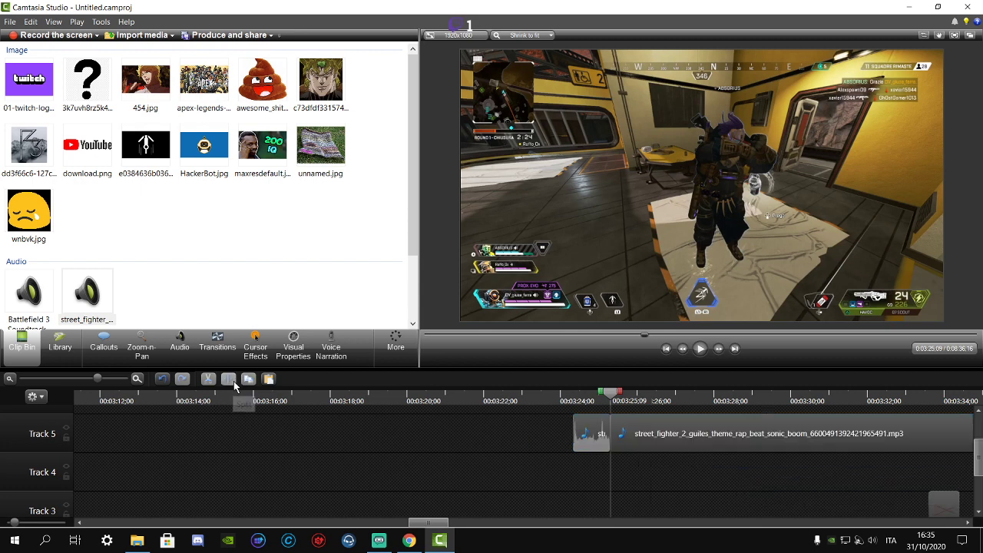
pyautogui.rightClick(658, 428)
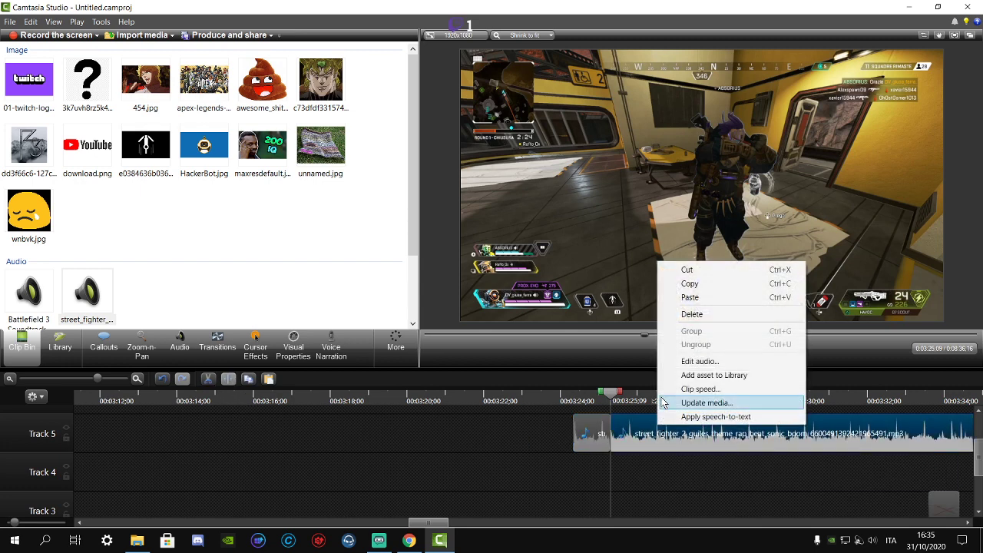
pyautogui.click(691, 314)
pyautogui.moveTo(605, 439); pyautogui.dragTo(600, 481)
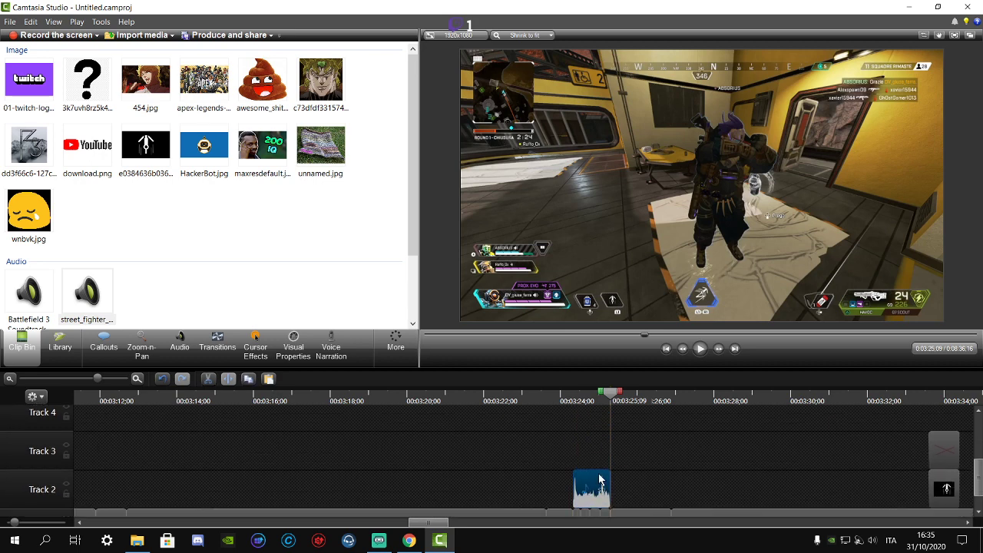
# - Hide Track 1 and play the short music piece on its own from 0:03:23;28
pyautogui.click(559, 402)
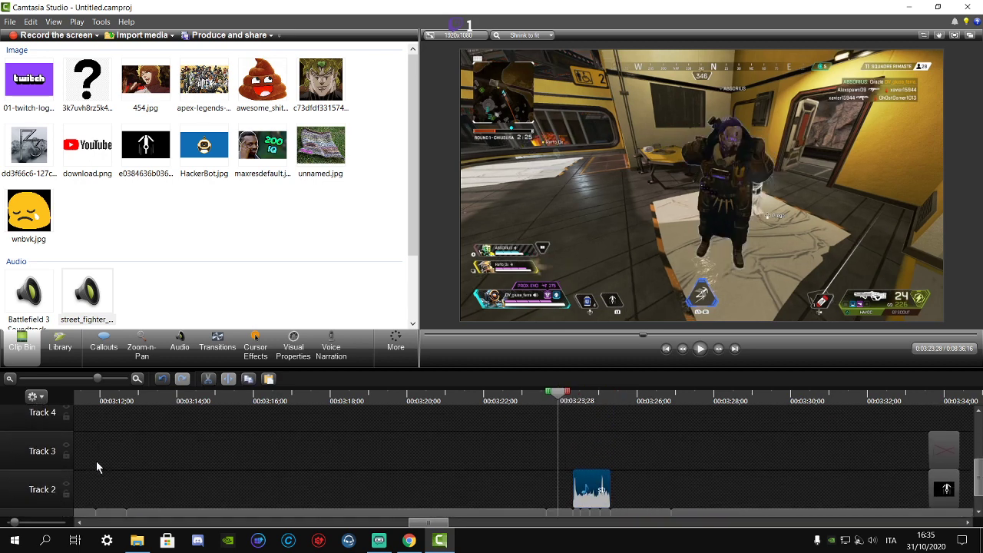
pyautogui.scroll(1, 84, 462)
pyautogui.scroll(-2, 138, 451)
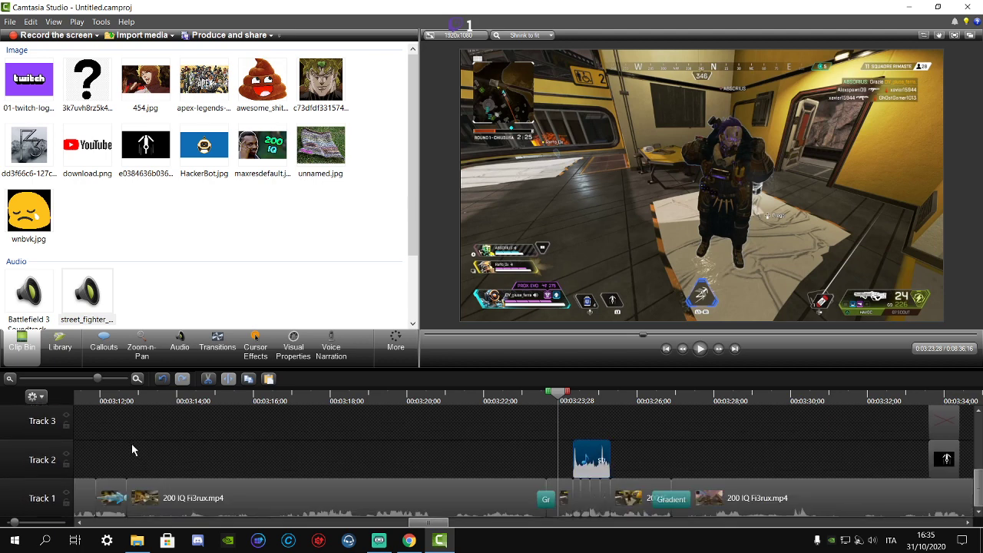
pyautogui.scroll(1, 132, 443)
pyautogui.scroll(-1, 127, 443)
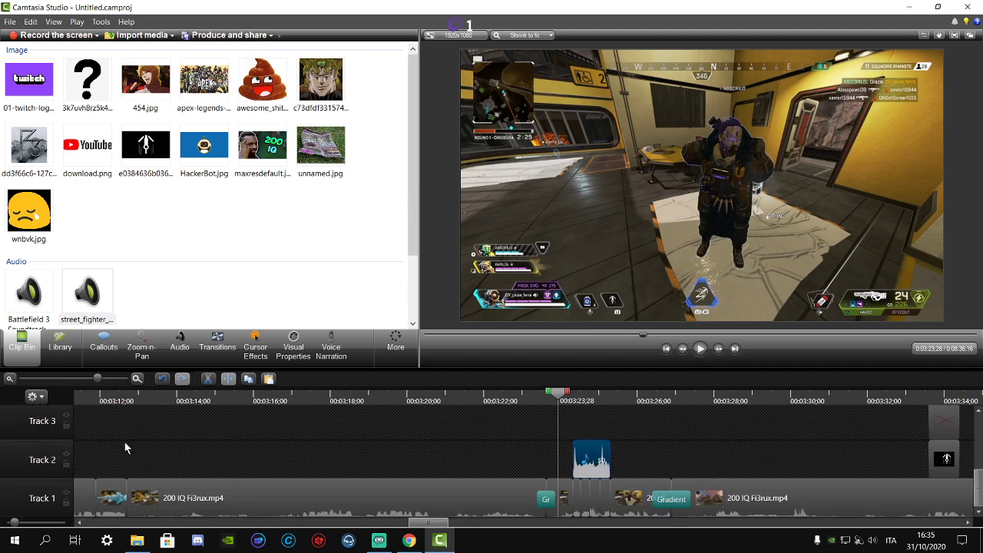
pyautogui.click(66, 494)
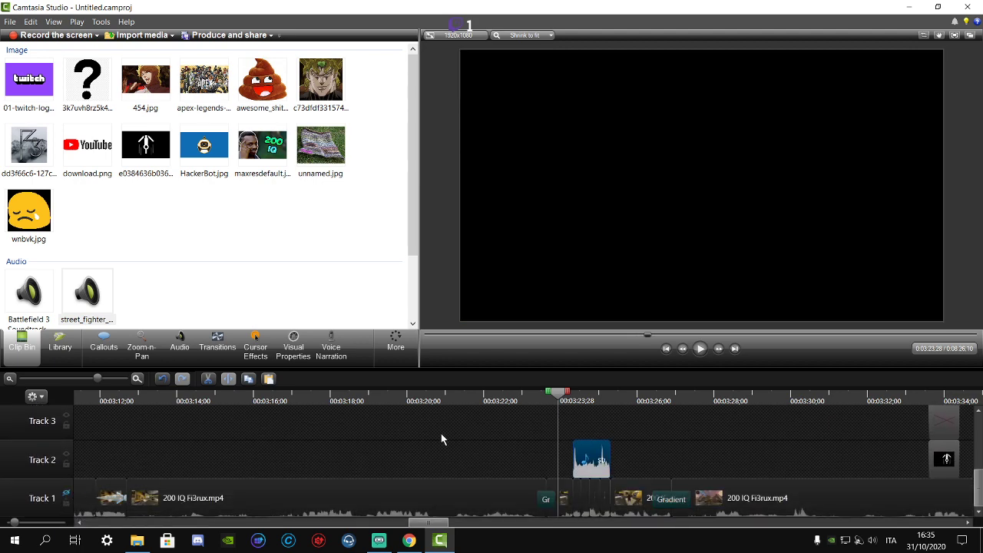
pyautogui.click(700, 350)
pyautogui.click(701, 349)
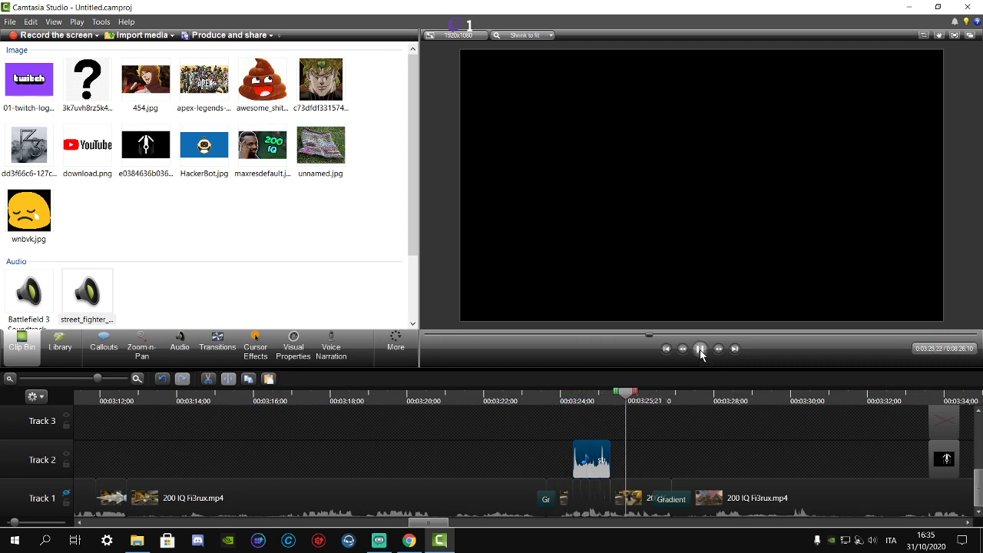
pyautogui.click(698, 349)
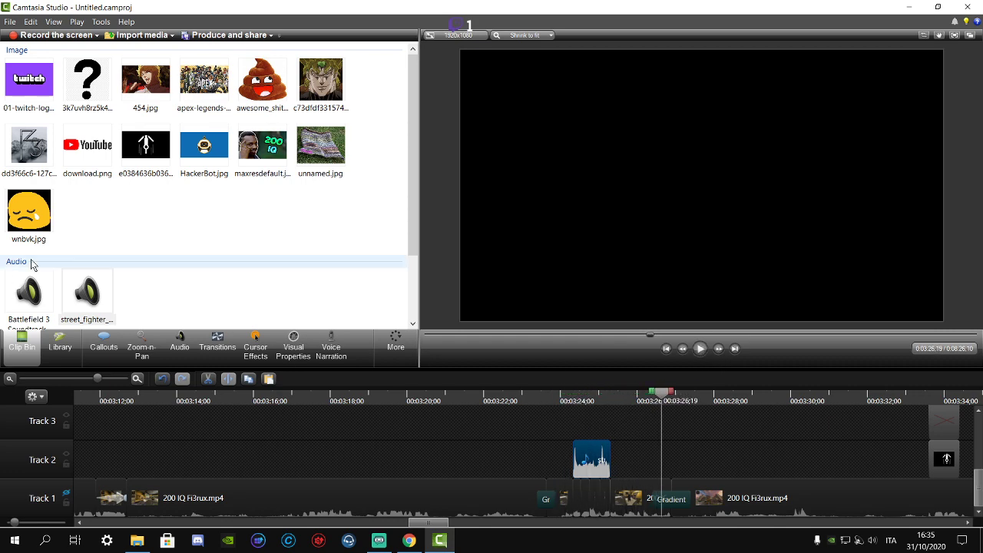
# - Save the project and place the playhead at 0:03:25;09, the end of the short music piece
pyautogui.click(3, 25)
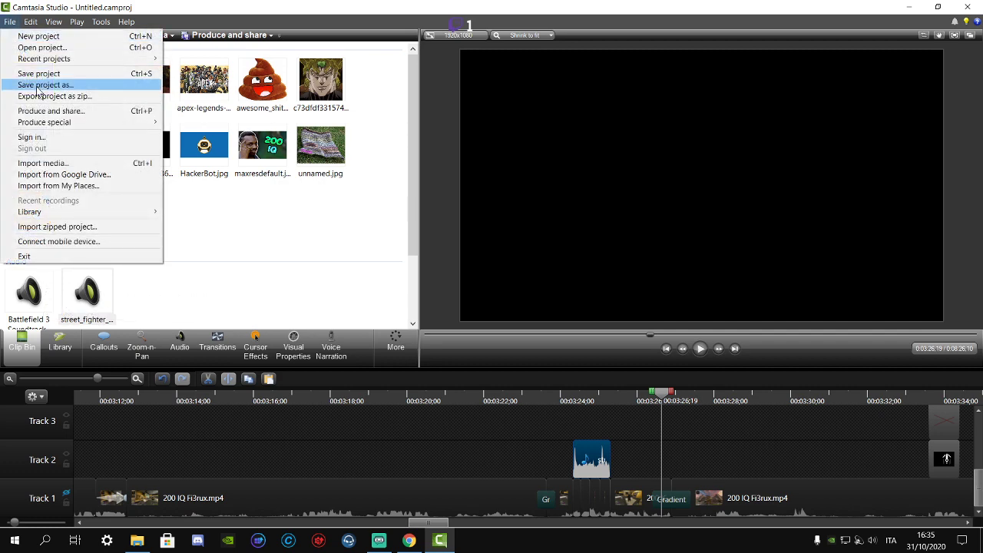
pyautogui.click(39, 75)
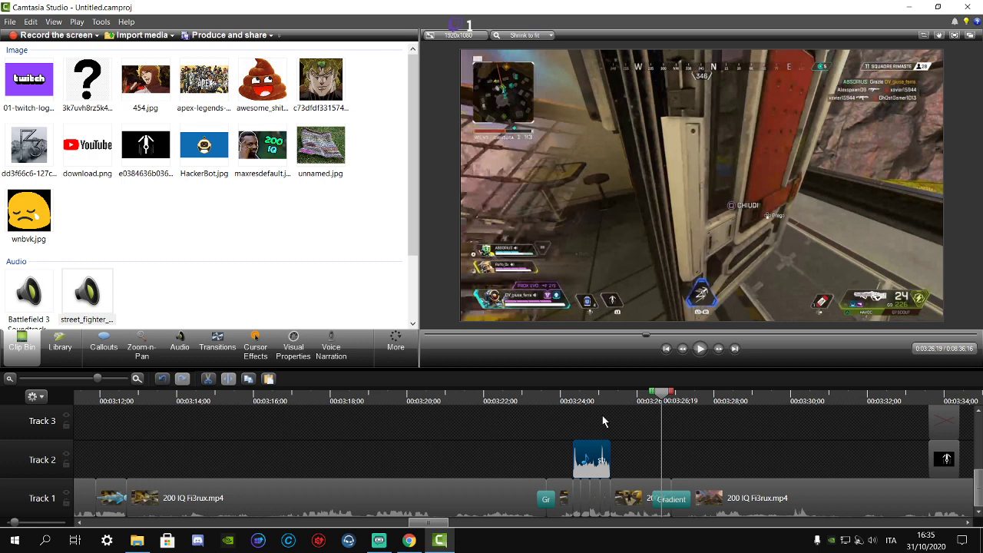
pyautogui.scroll(2, 631, 419)
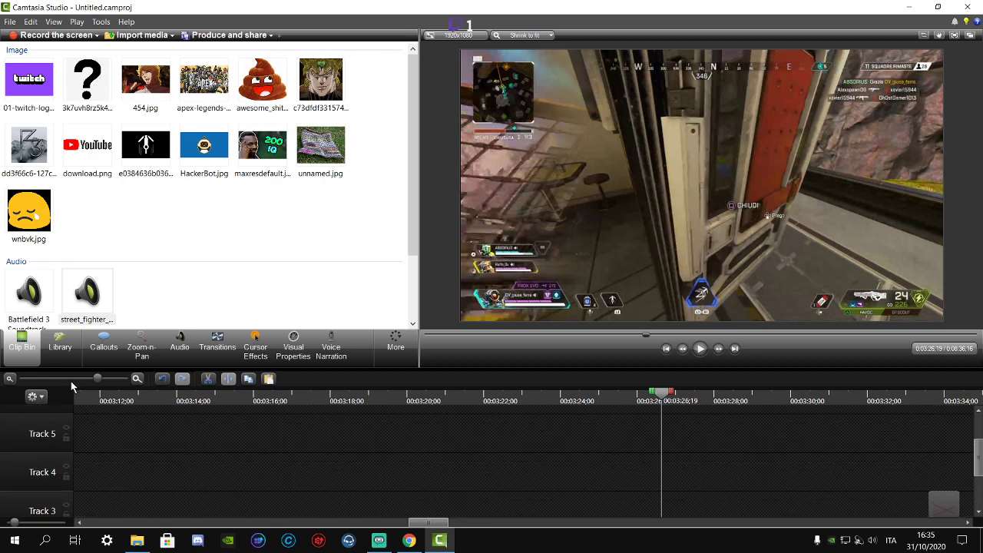
pyautogui.scroll(-2, 627, 434)
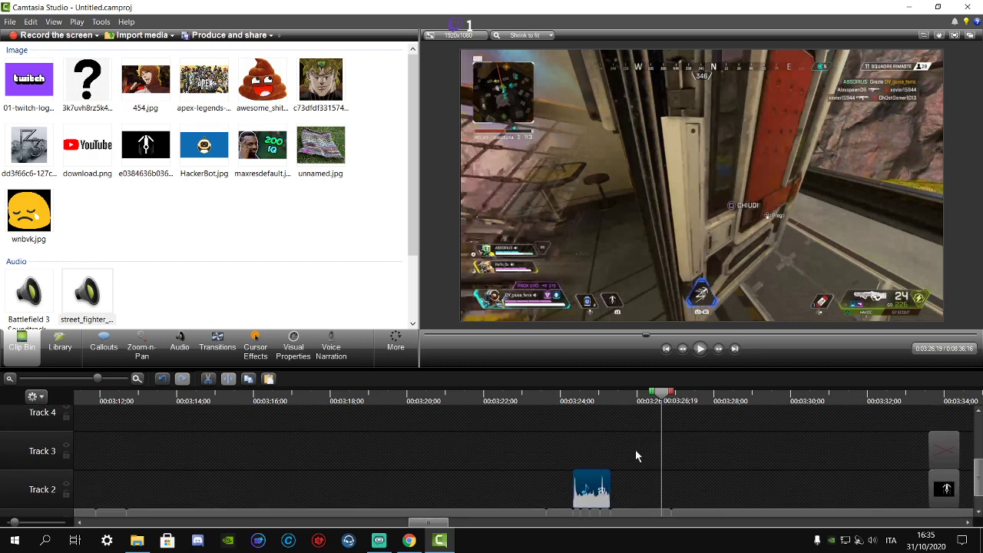
pyautogui.click(613, 401)
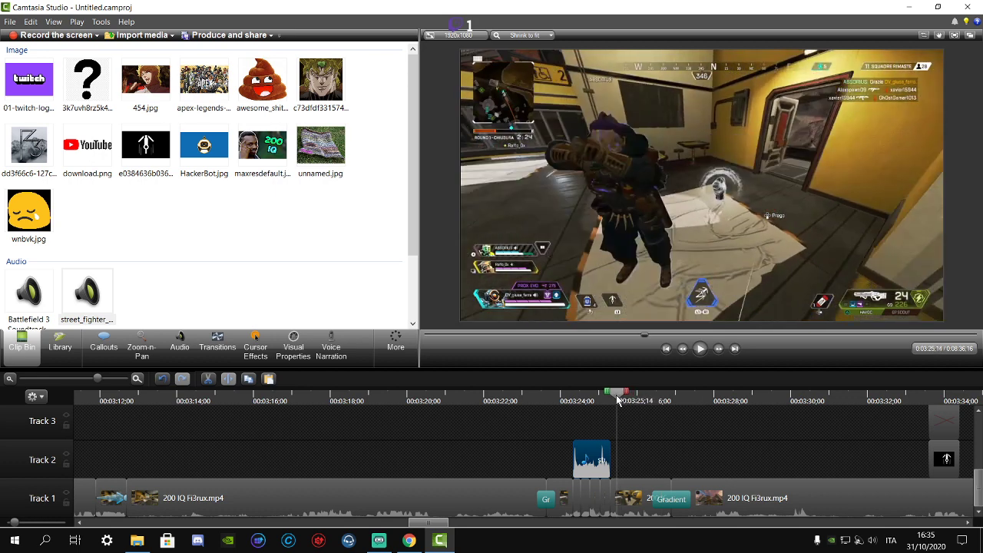
pyautogui.scroll(3, 634, 450)
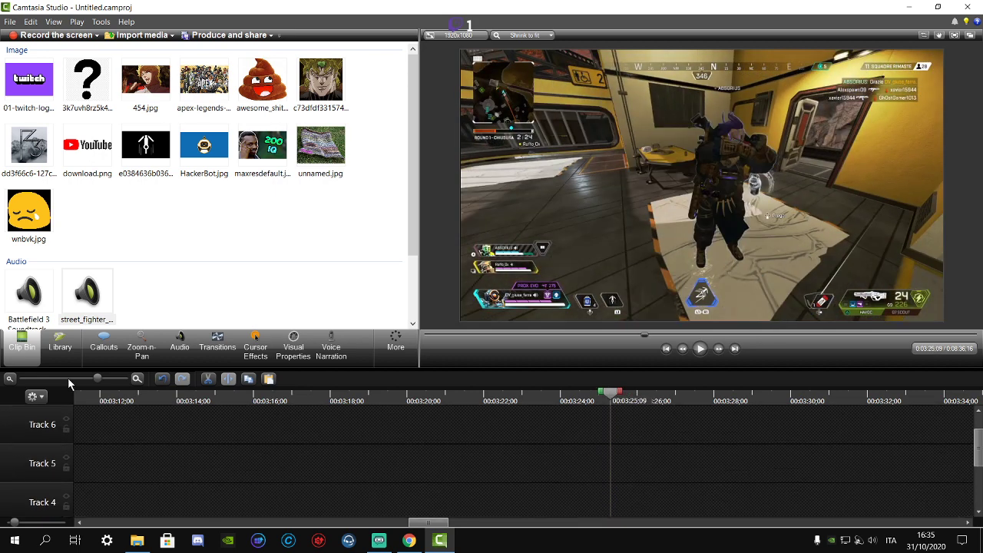
# - Select all clips on Tracks 1 to 3 that follow the dance scene
pyautogui.click(37, 377)
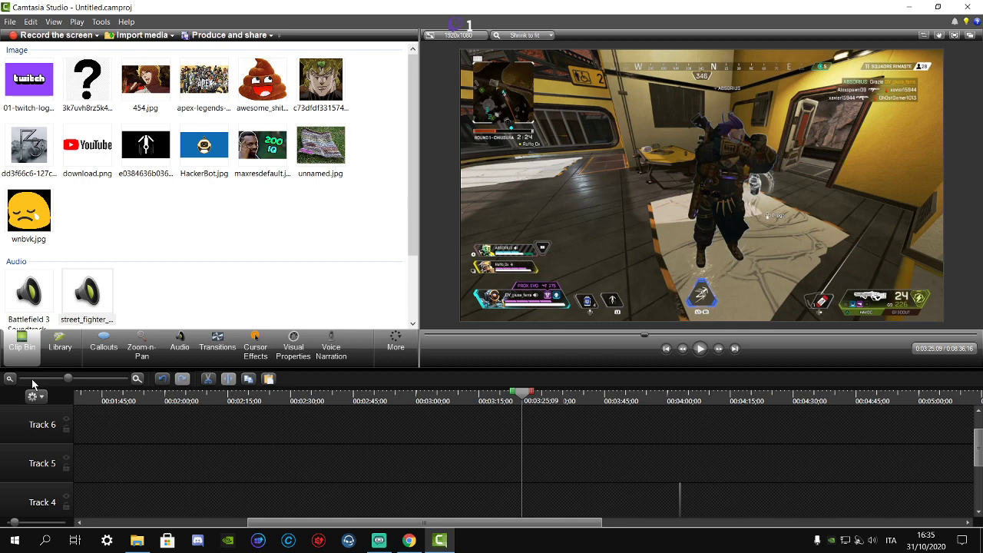
pyautogui.click(31, 379)
pyautogui.scroll(-3, 271, 423)
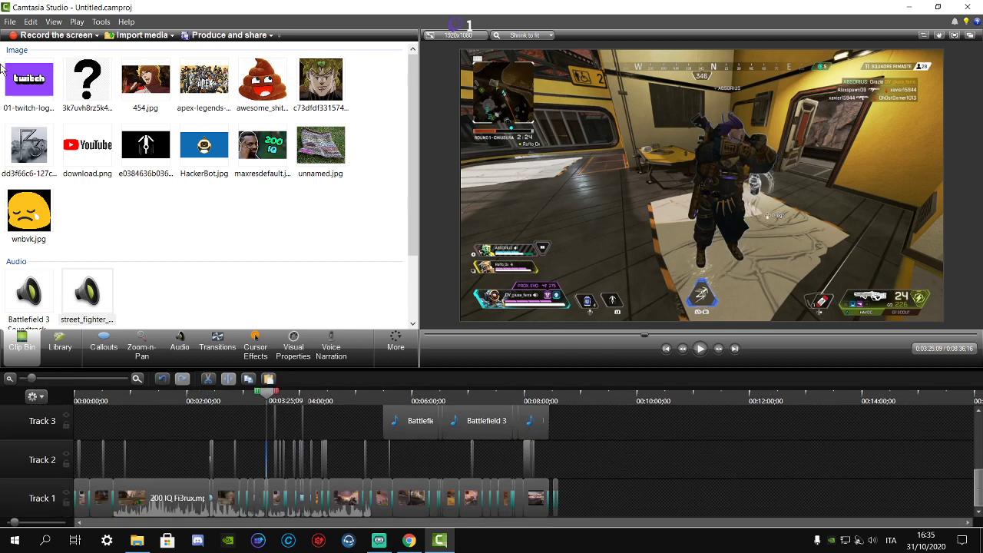
pyautogui.click(10, 21)
pyautogui.click(312, 264)
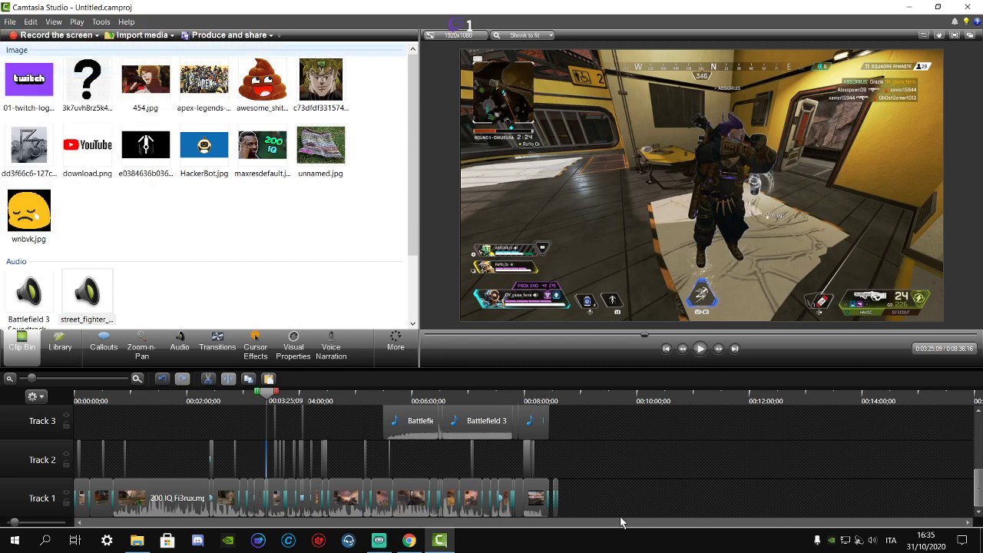
pyautogui.moveTo(602, 504); pyautogui.dragTo(273, 441)
pyautogui.scroll(-1, 289, 414)
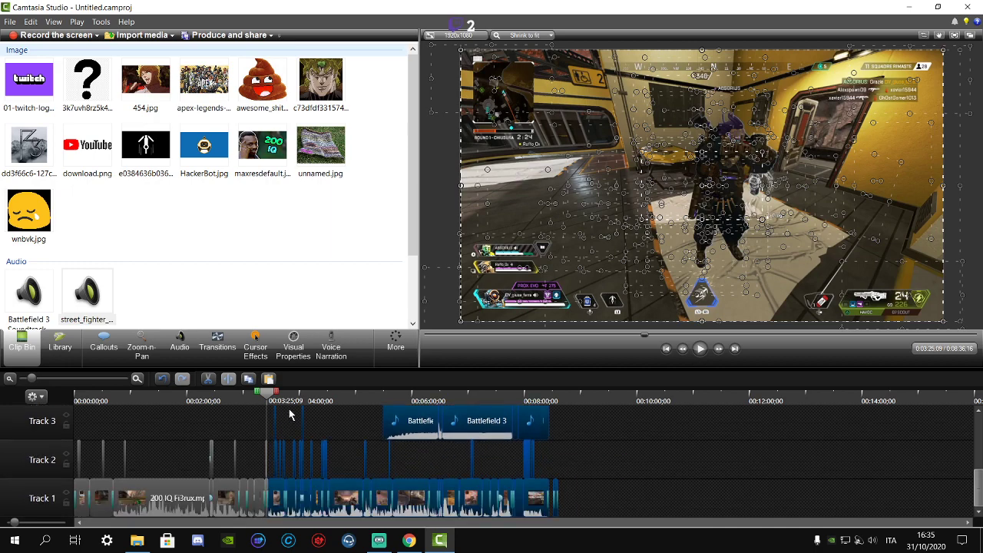
# - Delete the Gradient wipe transition between the two 200 IQ Fi3rux.mp4 clips following the short music piece on Track 1
pyautogui.click(137, 378)
pyautogui.click(137, 379)
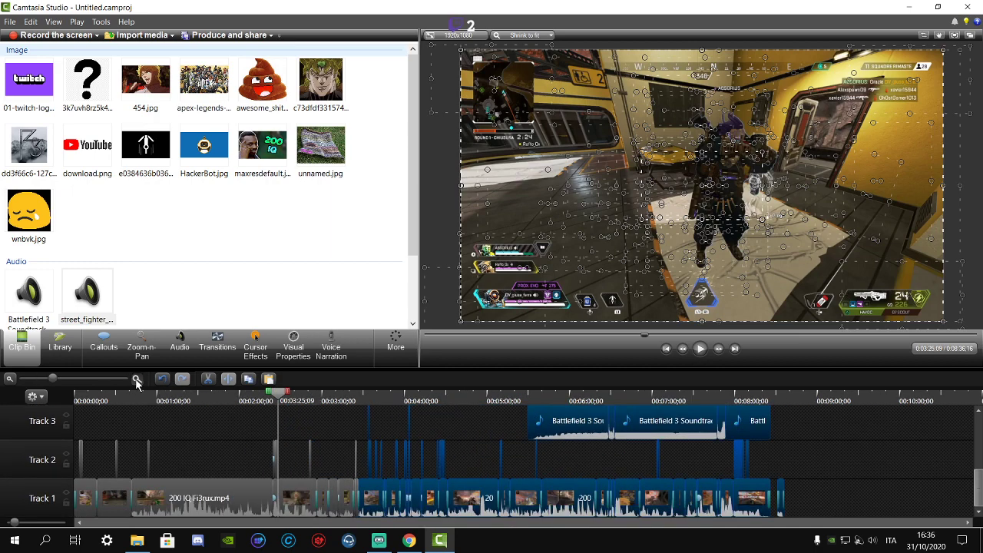
pyautogui.click(137, 379)
pyautogui.click(136, 379)
pyautogui.click(137, 379)
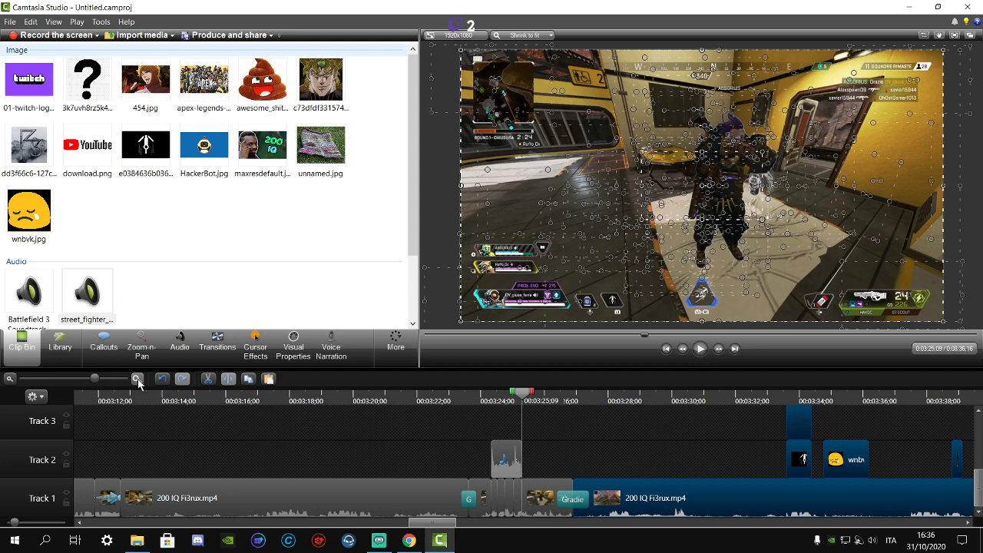
pyautogui.click(138, 379)
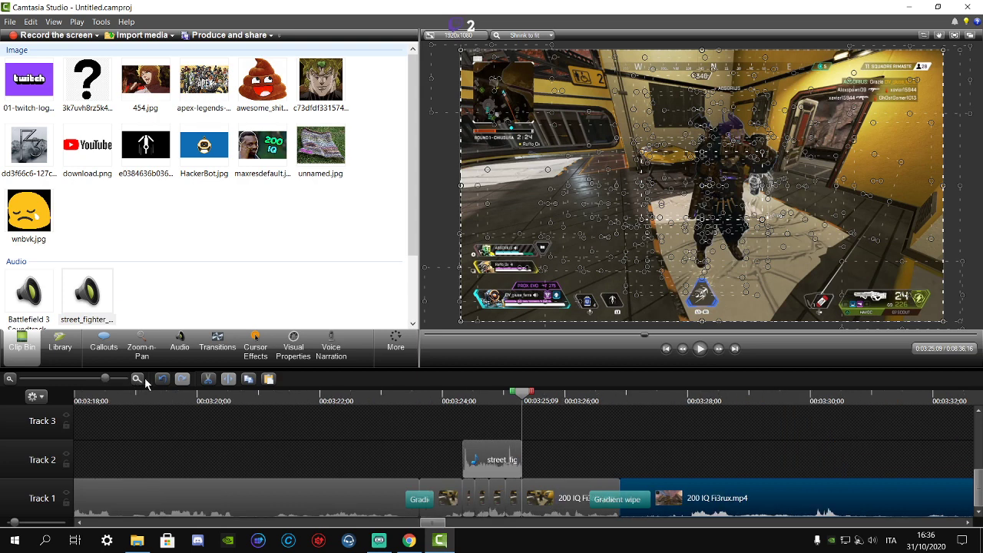
pyautogui.rightClick(618, 504)
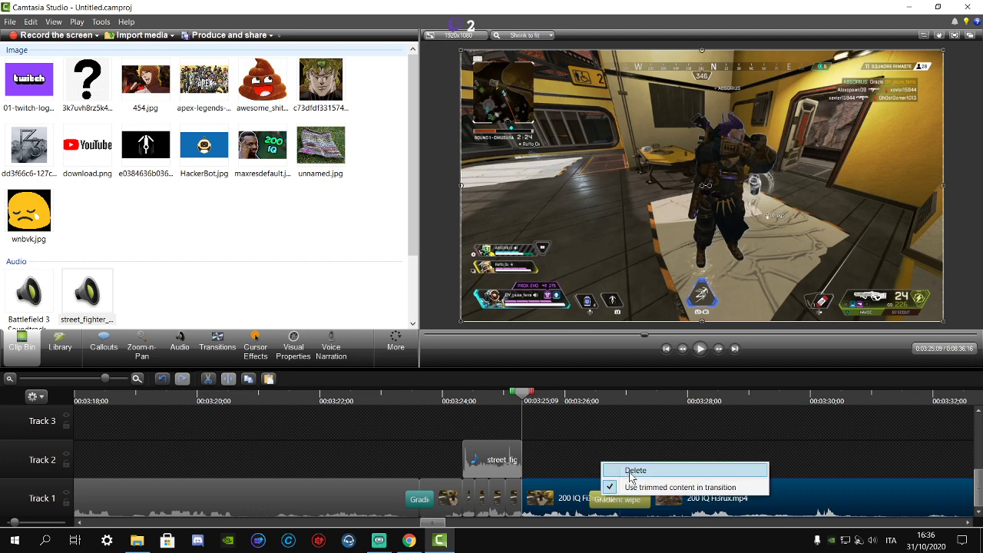
pyautogui.click(631, 469)
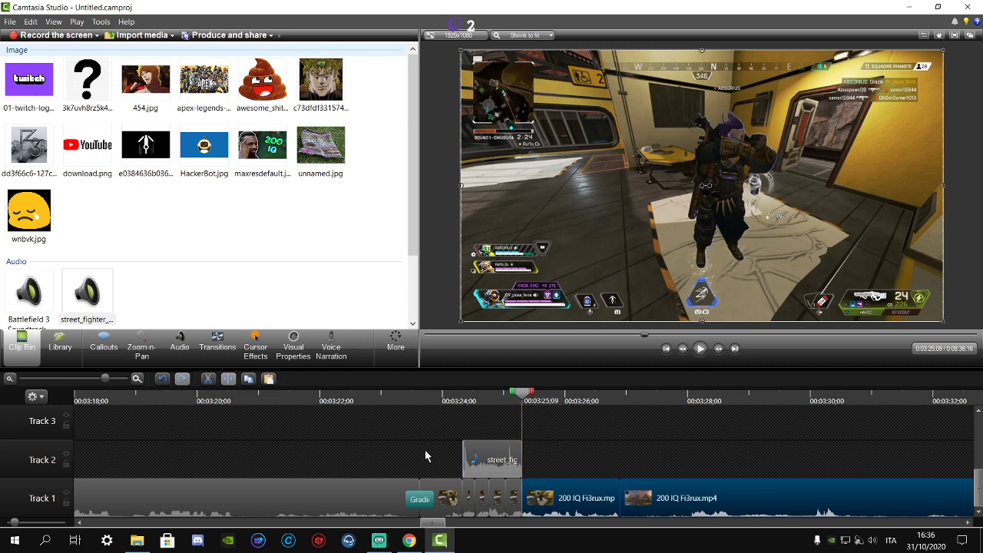
pyautogui.click(92, 379)
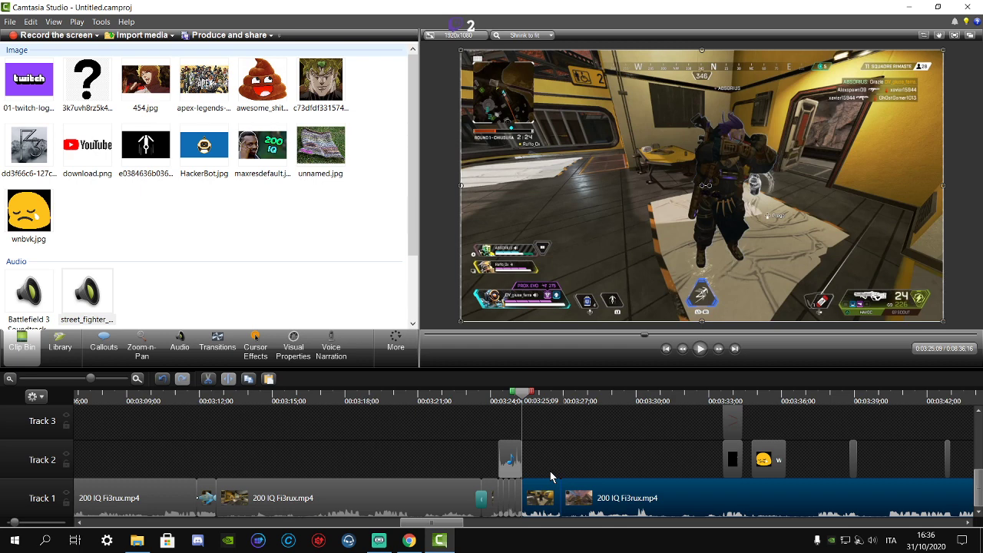
# - Select all clips from 0:03:26;27 onward on Tracks 1 to 3 and shift them later to open a gap after the dance scene
pyautogui.click(69, 378)
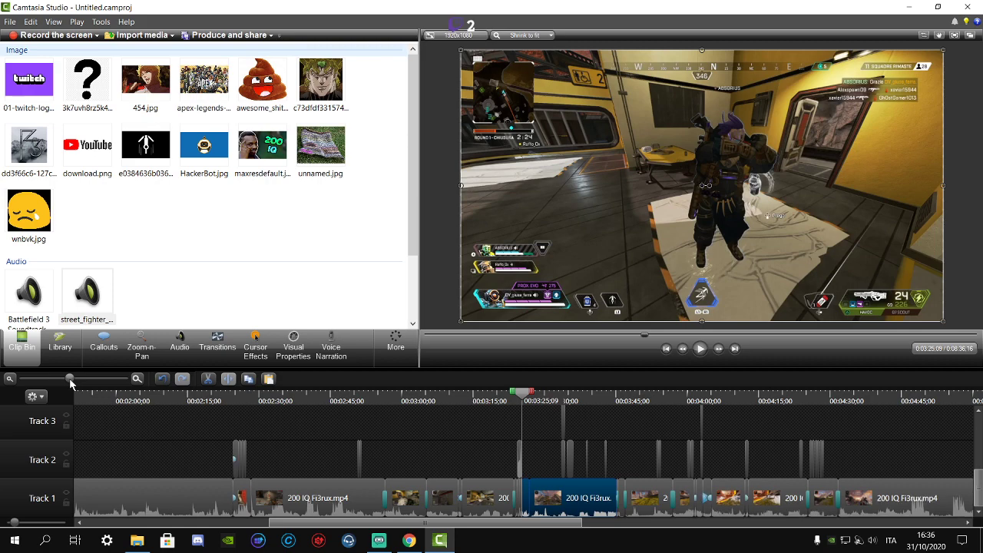
pyautogui.click(55, 380)
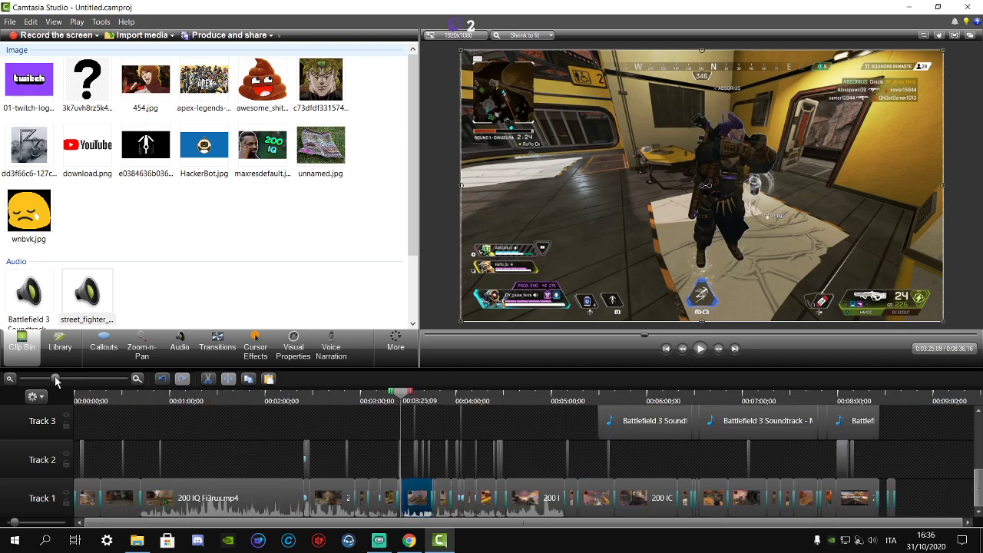
pyautogui.moveTo(922, 509); pyautogui.dragTo(406, 443)
pyautogui.scroll(-2, 407, 443)
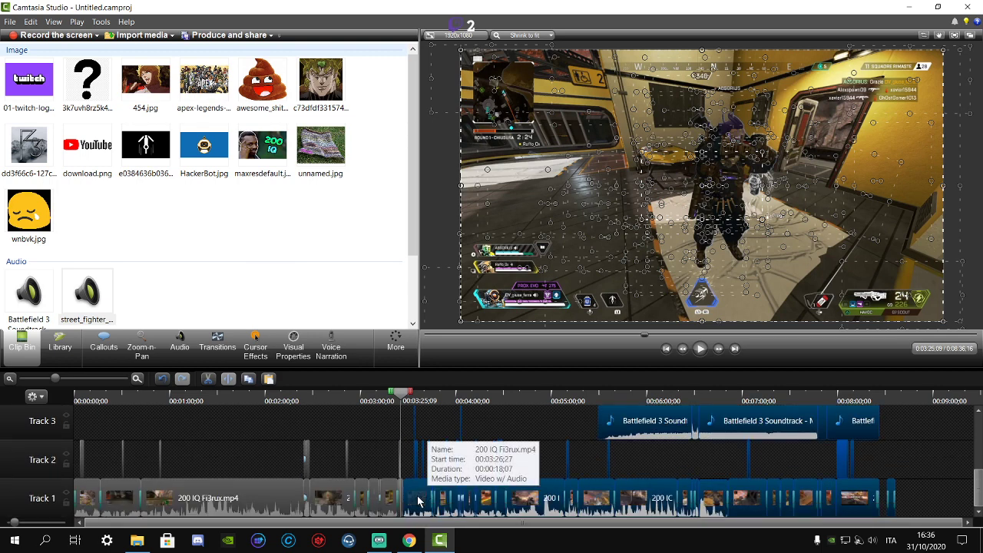
pyautogui.moveTo(427, 497); pyautogui.dragTo(479, 503)
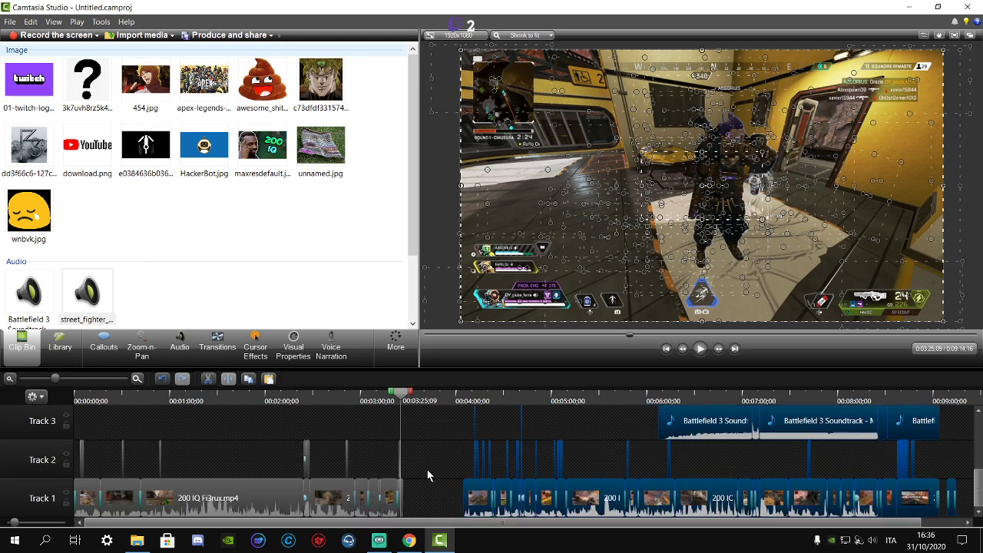
pyautogui.moveTo(488, 501); pyautogui.dragTo(629, 504)
pyautogui.scroll(3, 475, 475)
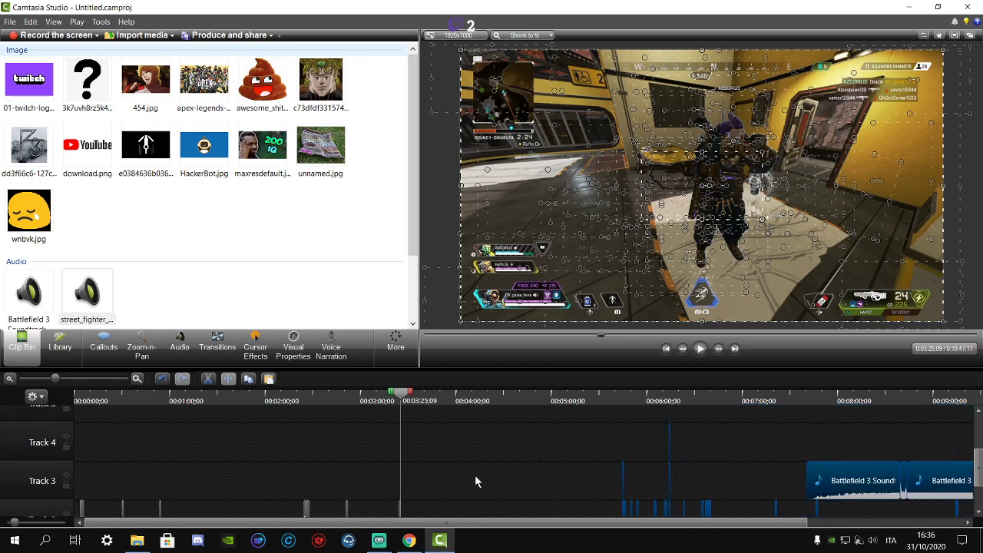
# - Move the short 200 IQ Fi3rux.mp4 clip directly following the dance scene on Track 1 to about 0:03:29
pyautogui.click(138, 379)
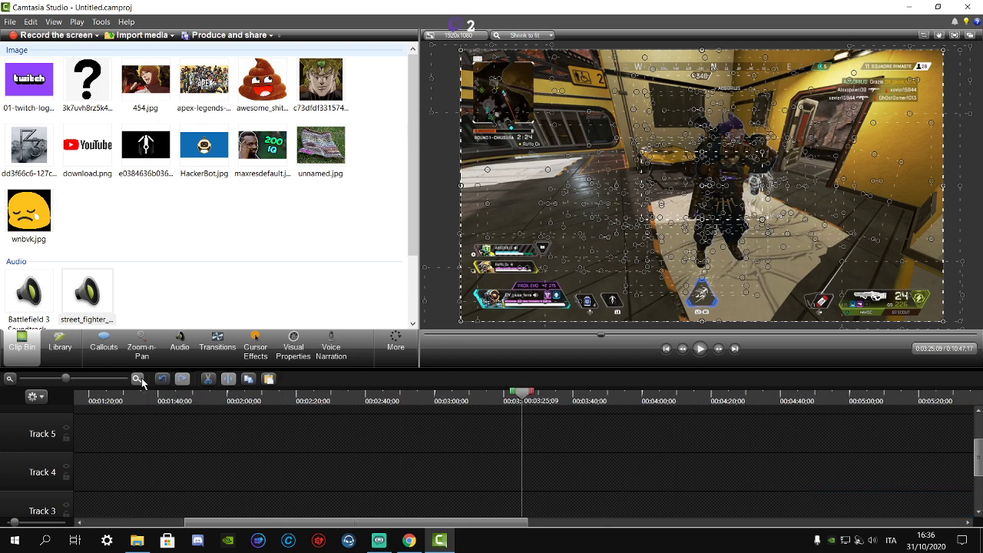
pyautogui.scroll(-3, 300, 441)
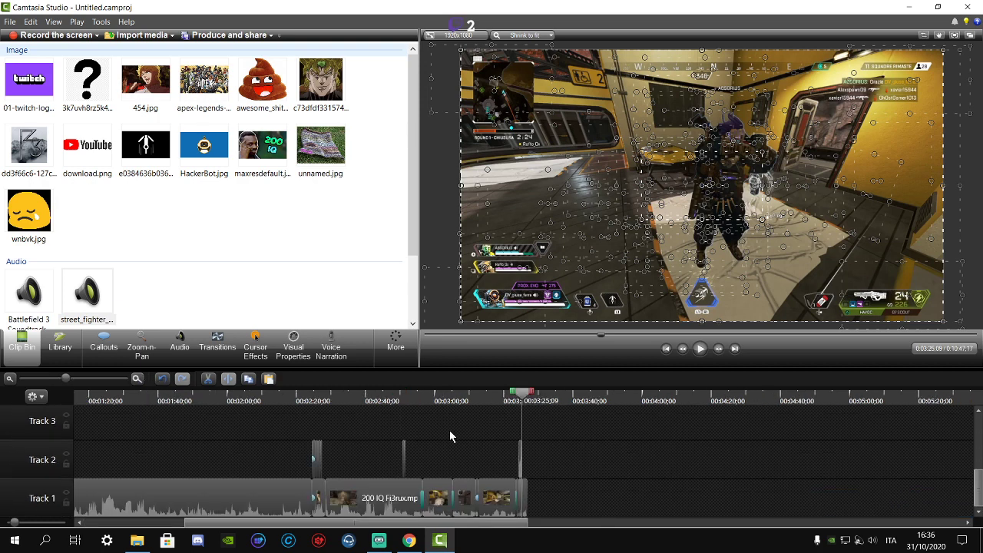
pyautogui.click(139, 380)
pyautogui.click(139, 379)
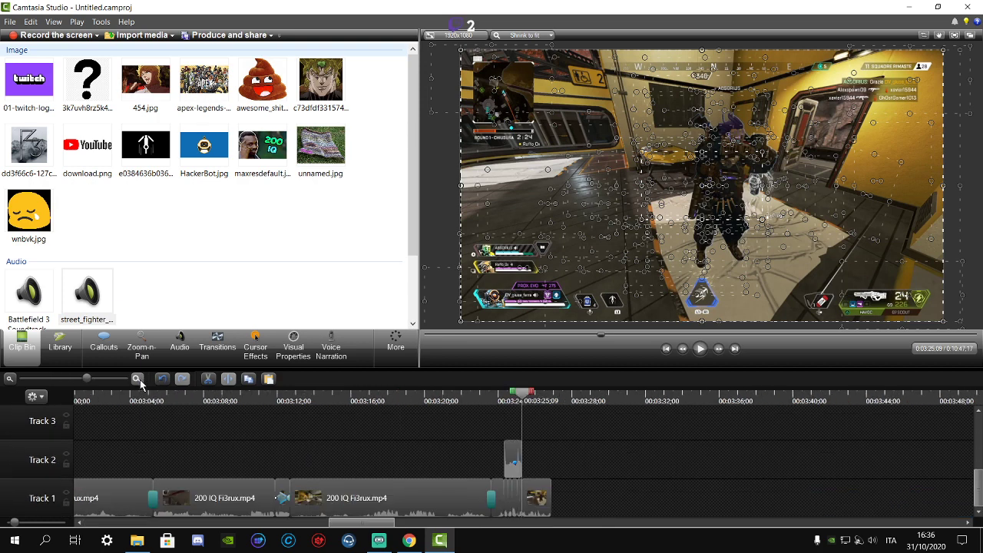
pyautogui.click(139, 380)
pyautogui.click(139, 379)
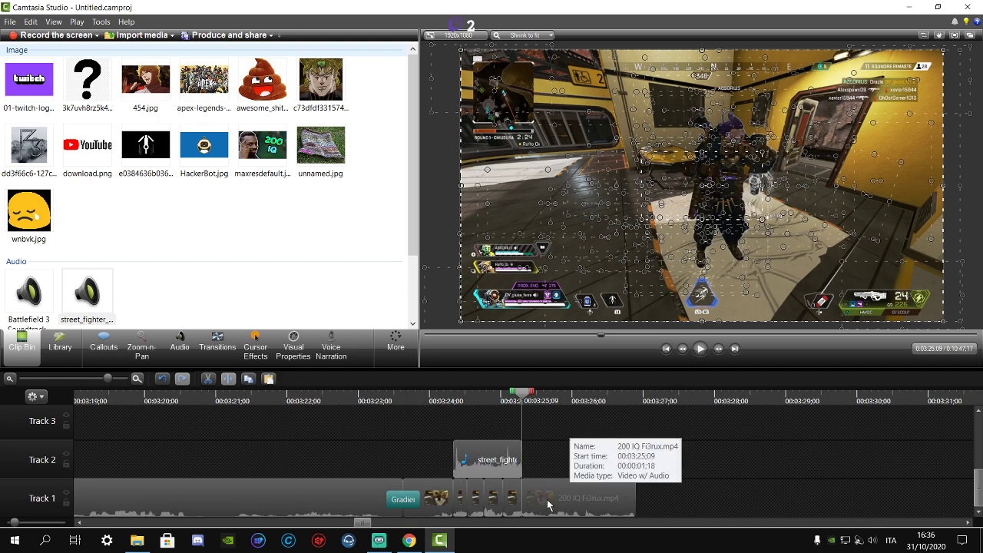
pyautogui.moveTo(541, 496); pyautogui.dragTo(817, 489)
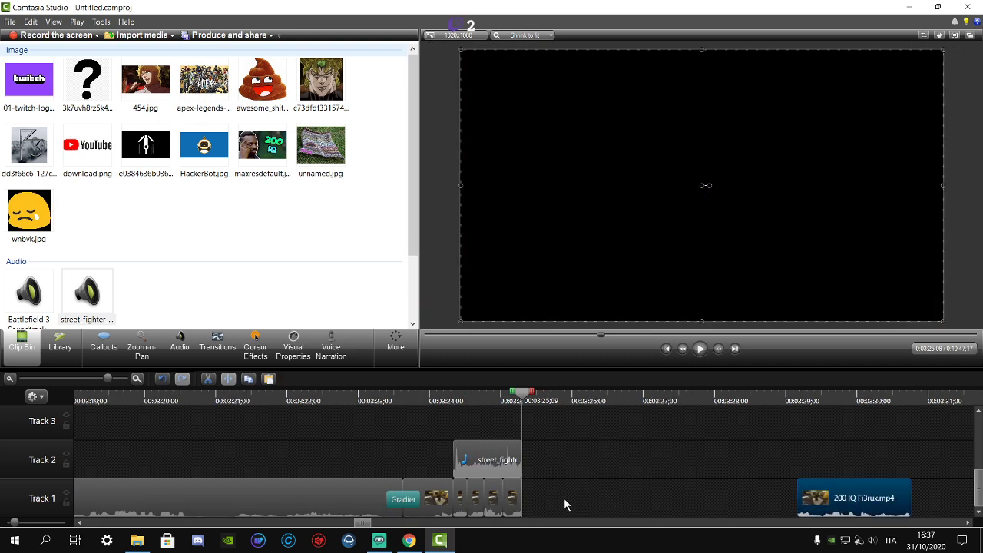
# - Copy the four colour-flash clips under the short music piece and paste them on Track 1 from 0:03:25;09
pyautogui.moveTo(564, 504); pyautogui.dragTo(464, 507)
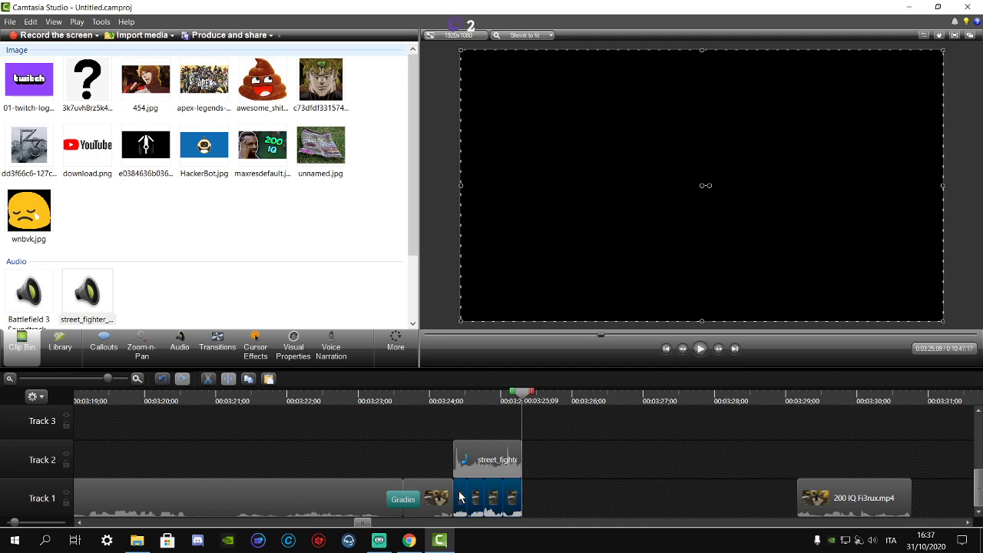
pyautogui.rightClick(461, 498)
pyautogui.click(490, 289)
pyautogui.rightClick(569, 506)
pyautogui.click(608, 334)
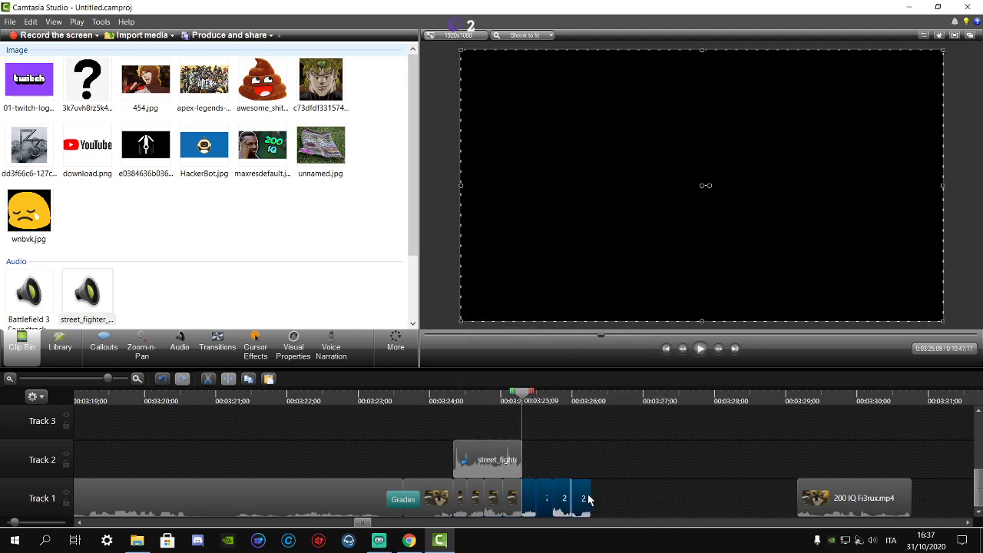
pyautogui.rightClick(628, 487)
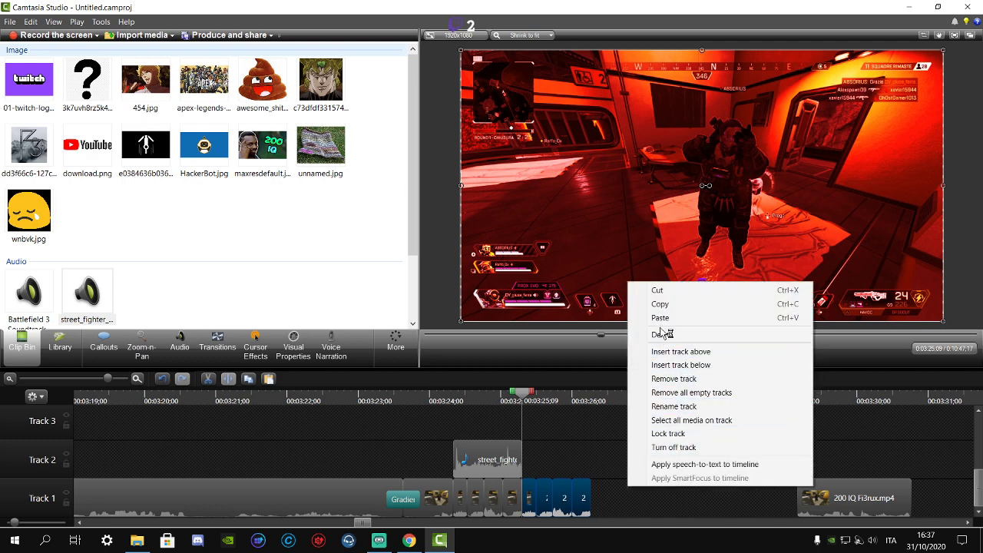
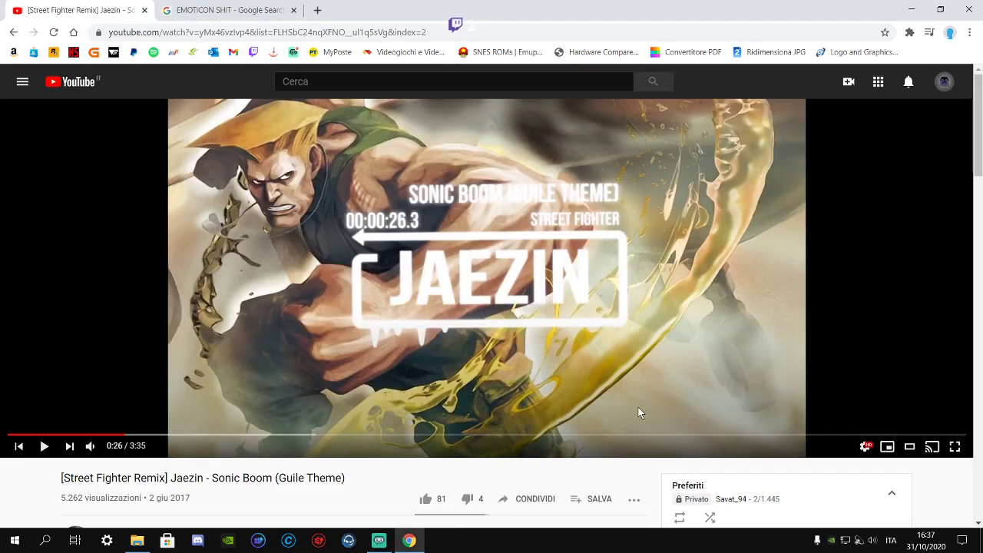
# - Reopen Untitled.camproj from the Nuova cartella folder in its saved version, discarding the auto-saved one
pyautogui.moveTo(425, 540)
pyautogui.click(981, 541)
pyautogui.doubleClick(565, 492)
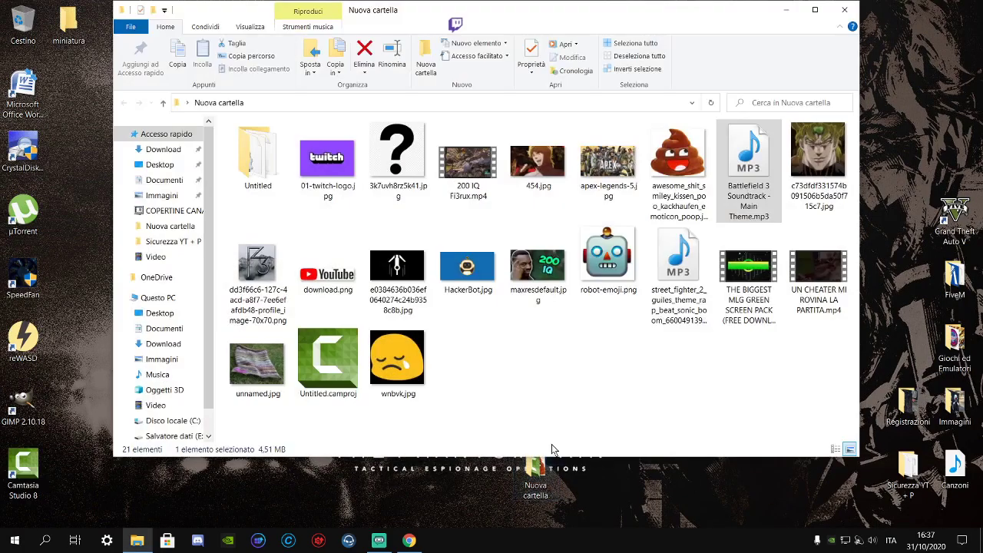
pyautogui.click(349, 367)
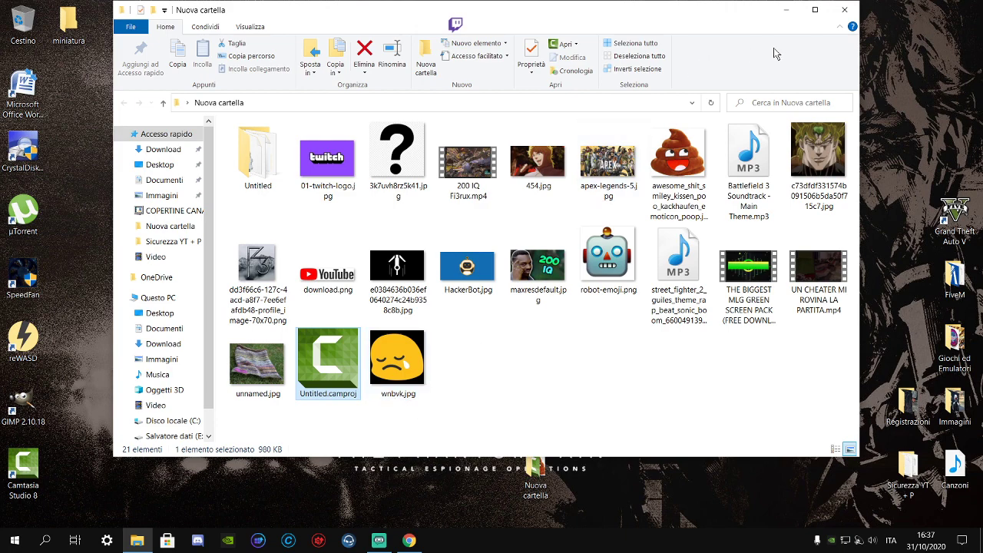
pyautogui.click(847, 11)
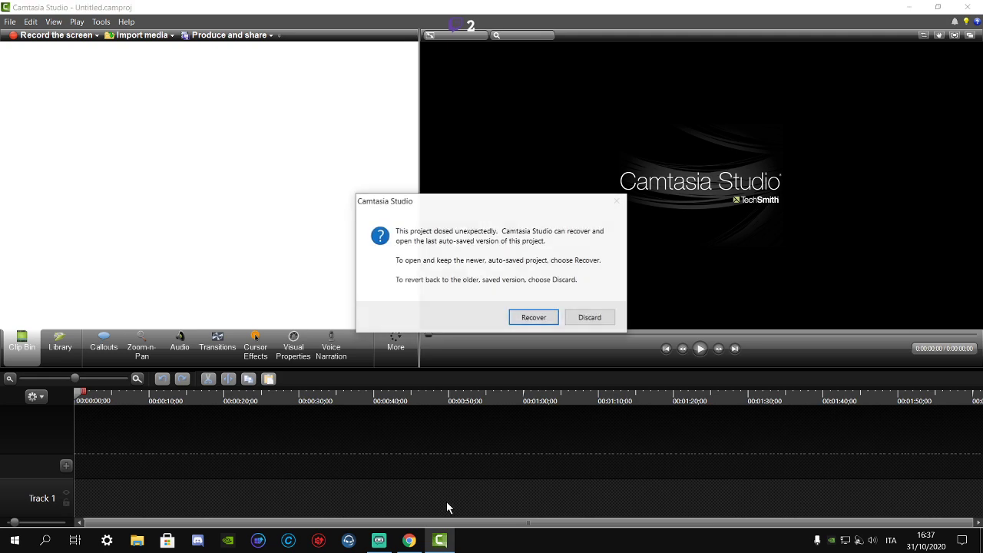
pyautogui.click(574, 319)
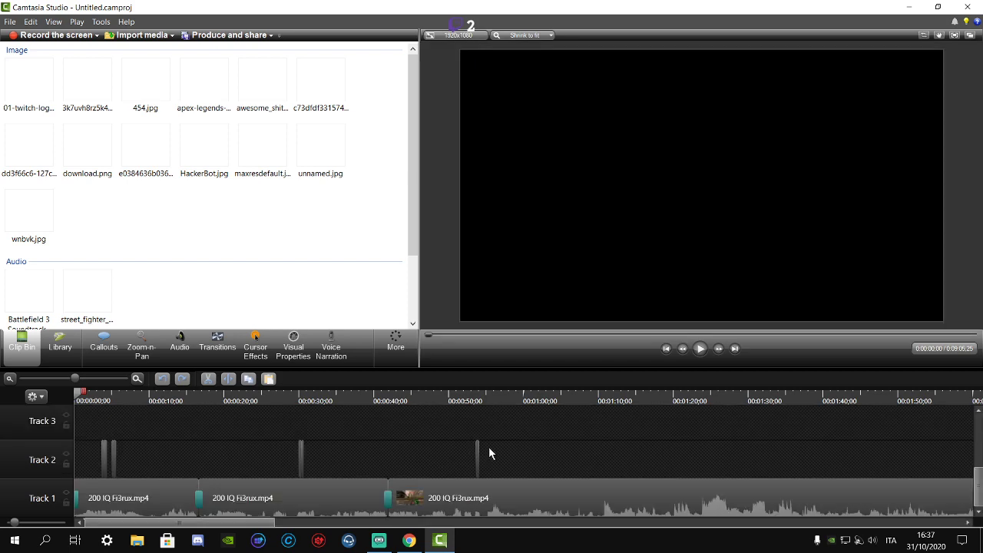
# - Switch to Chrome and listen briefly to the Jaezin - Sonic Boom (Guile Theme) video on YouTube
pyautogui.press('XF86AudioLowerVolume')
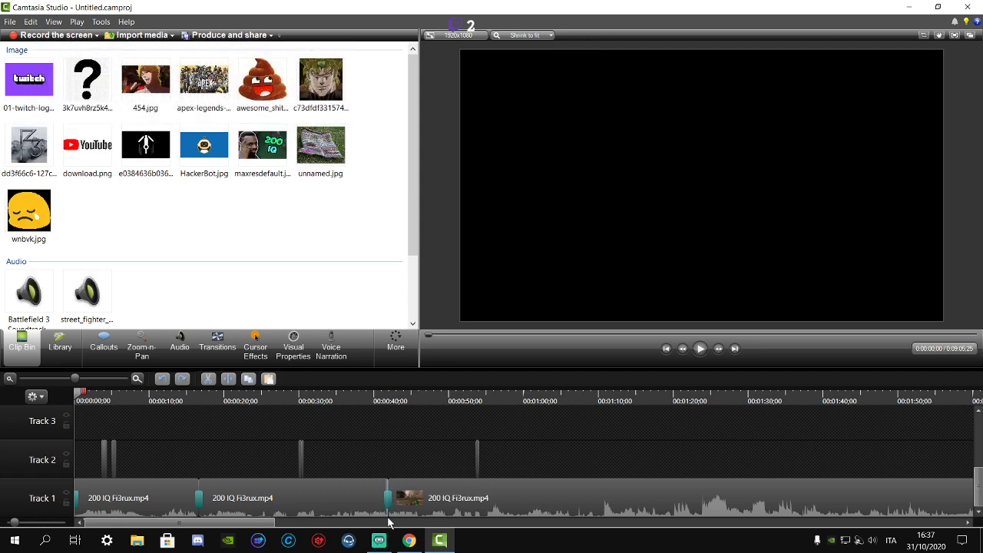
pyautogui.click(409, 540)
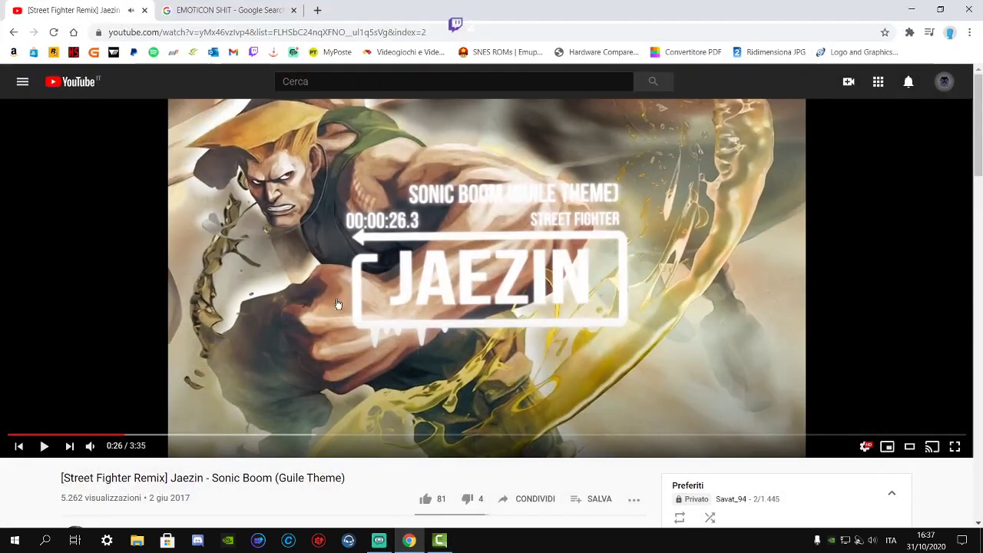
pyautogui.click(277, 342)
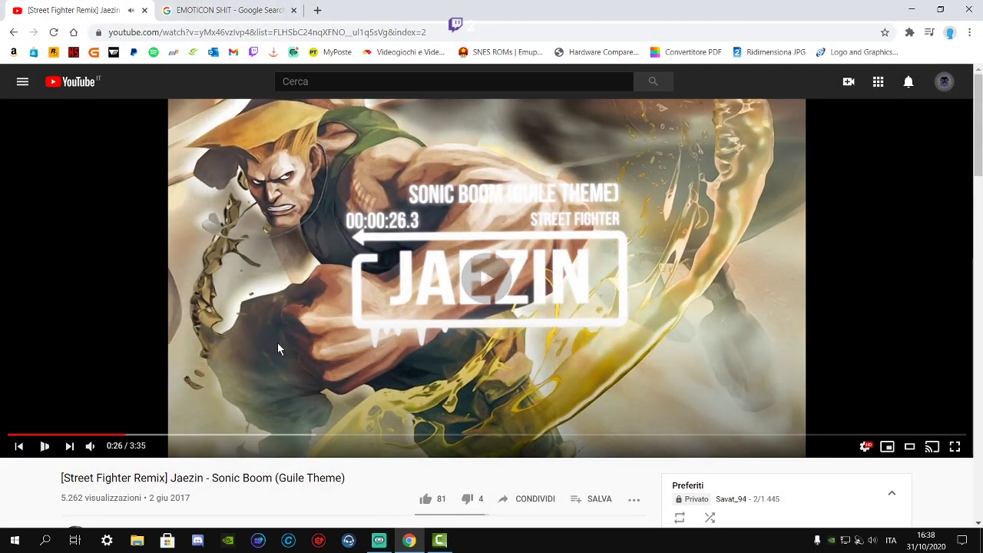
pyautogui.click(156, 382)
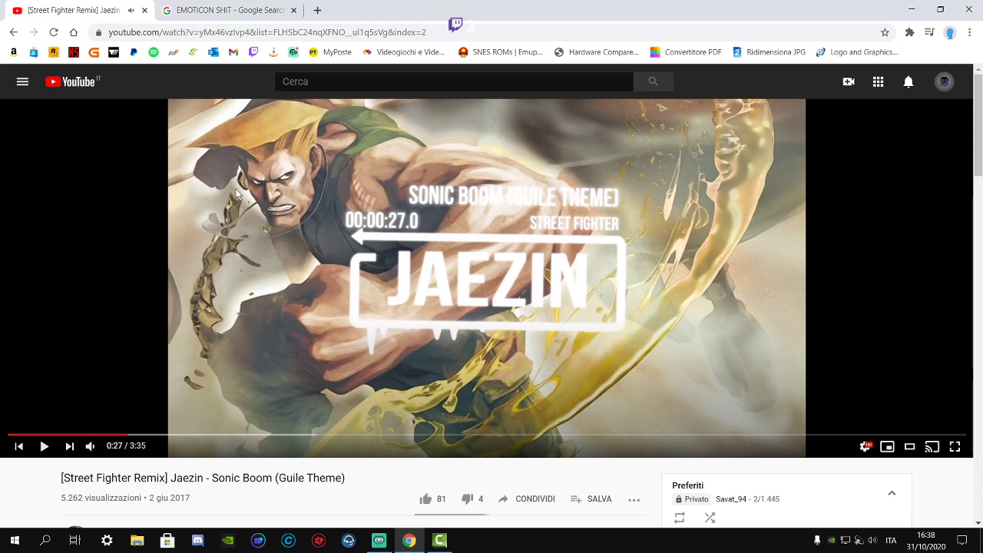
pyautogui.press('XF86AudioPlay')
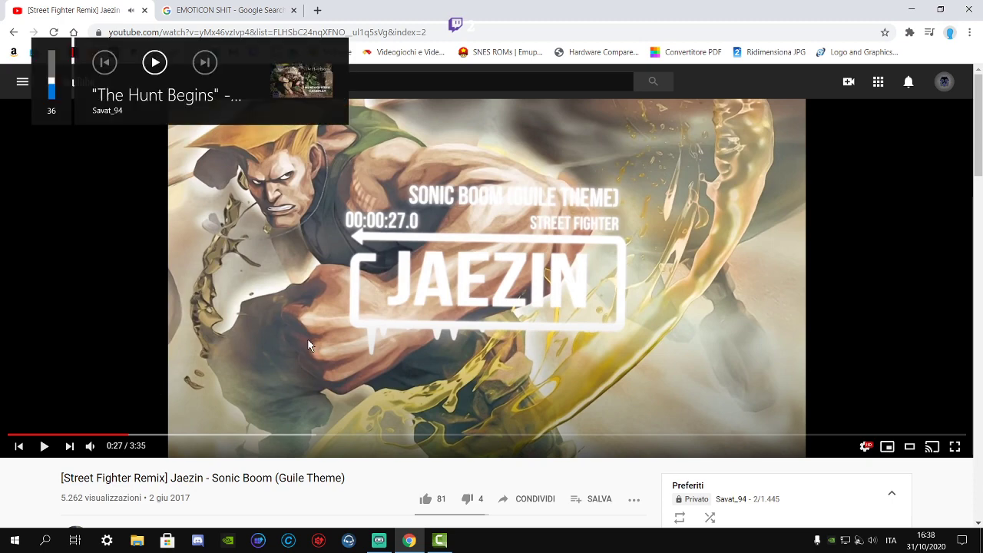
pyautogui.scroll(-2, 361, 460)
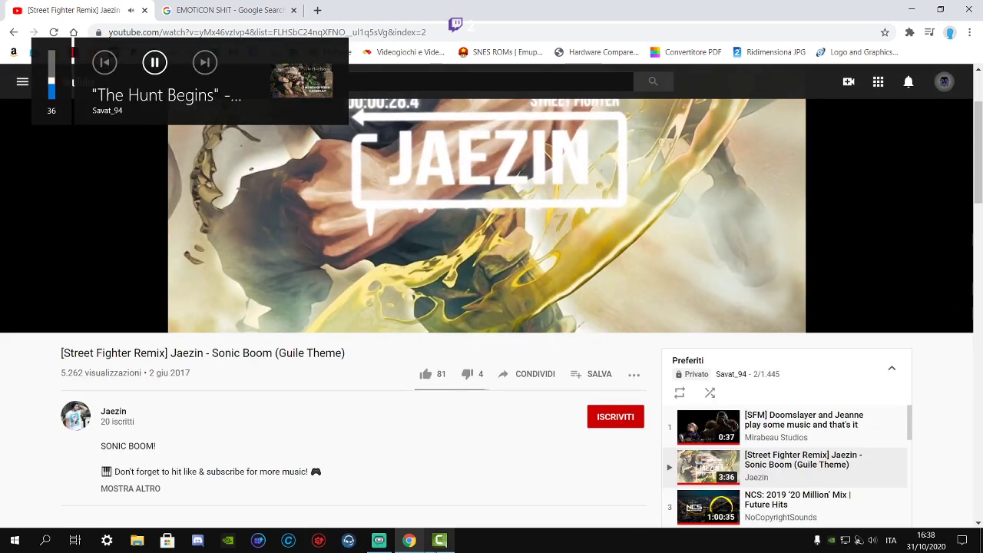
pyautogui.click(417, 543)
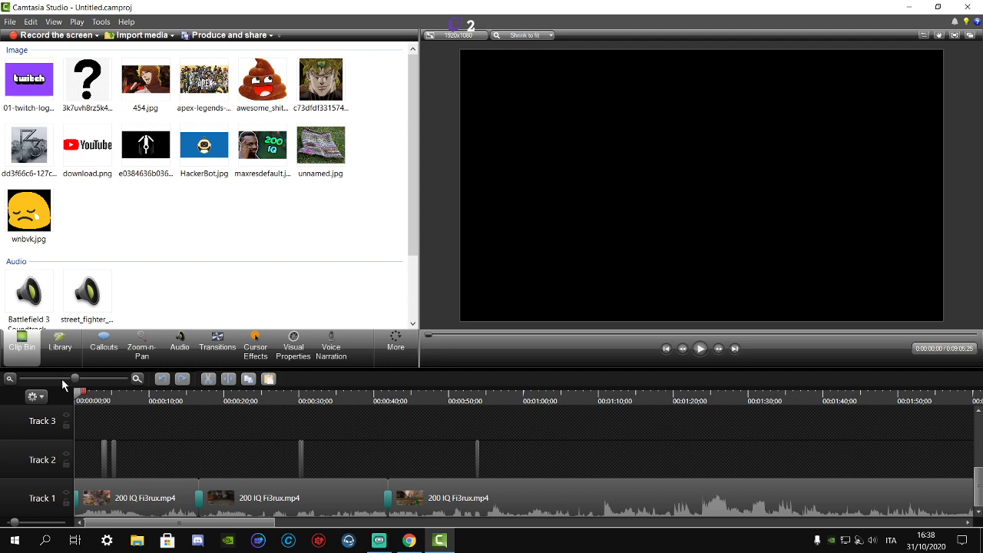
# - Place the playhead at 0:03:26;27 and move the short clip following the dance scene on Track 1 to about 0:03:35
pyautogui.scroll(-3, 75, 386)
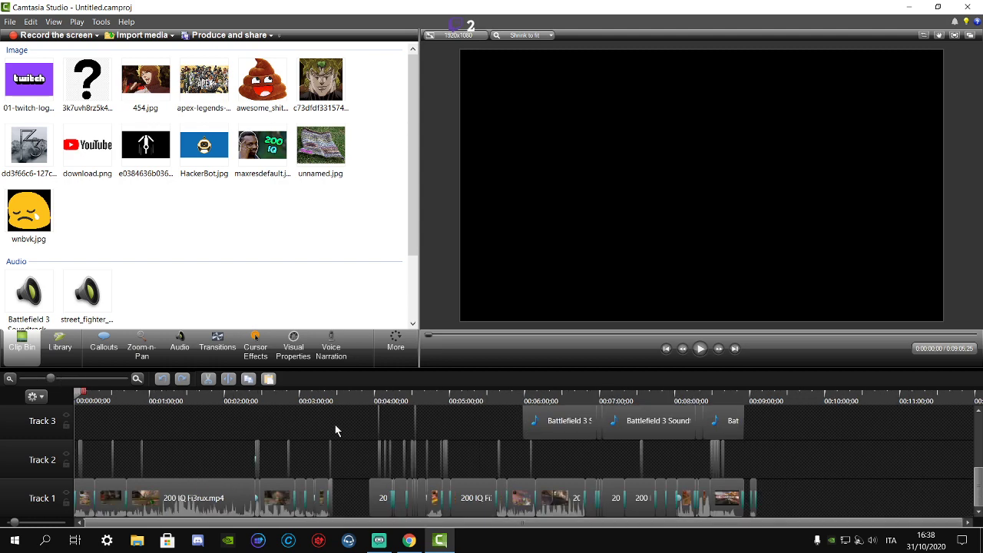
pyautogui.click(333, 396)
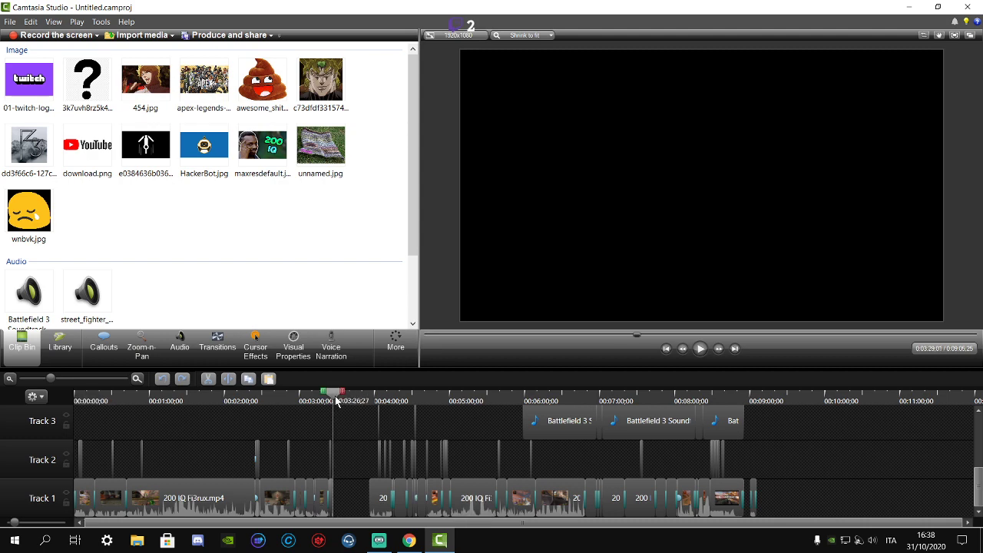
pyautogui.click(137, 379)
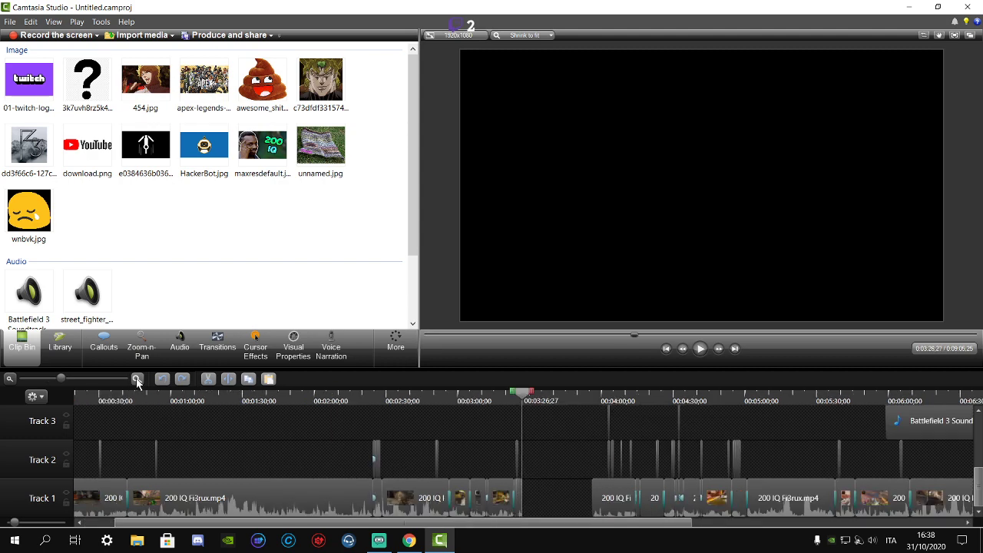
pyautogui.click(137, 379)
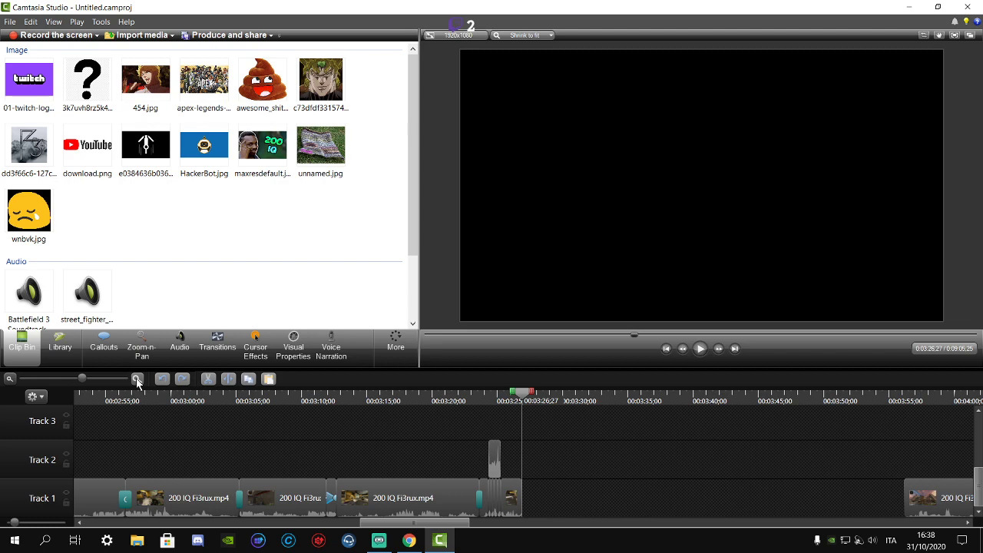
pyautogui.click(137, 379)
pyautogui.click(137, 379)
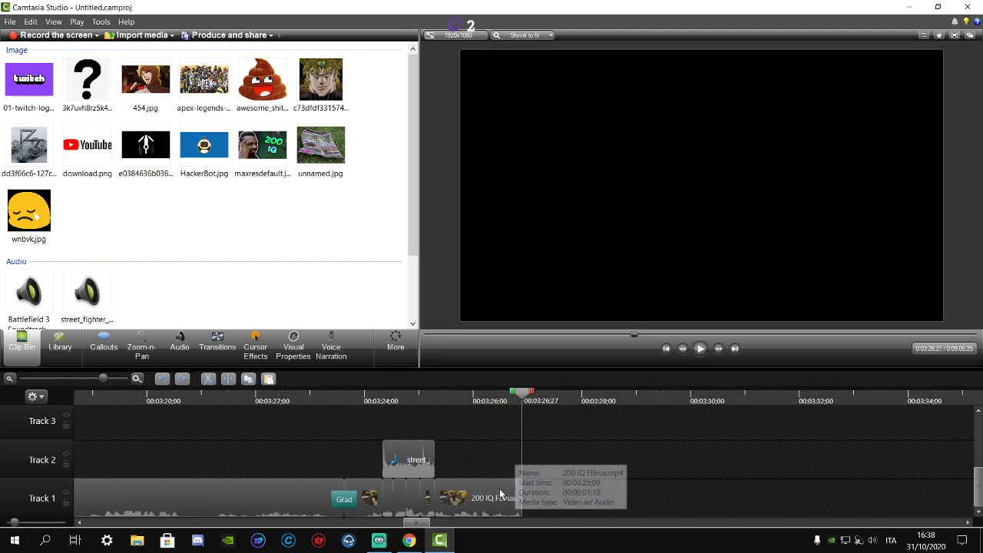
pyautogui.moveTo(519, 496); pyautogui.dragTo(980, 500)
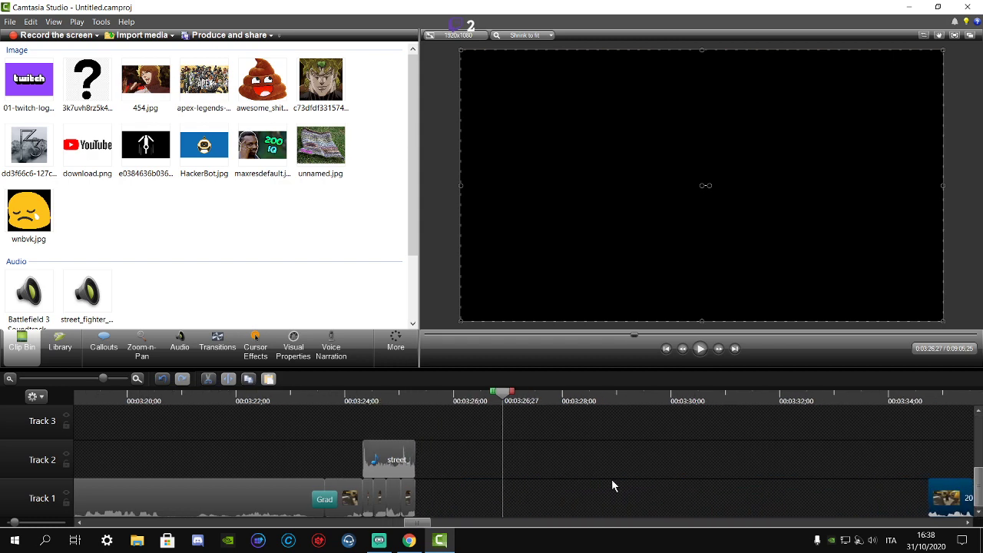
# - Duplicate the four colour-flash clips on Track 1 and place the copies directly behind the originals at 0:03:25;09
pyautogui.rightClick(373, 498)
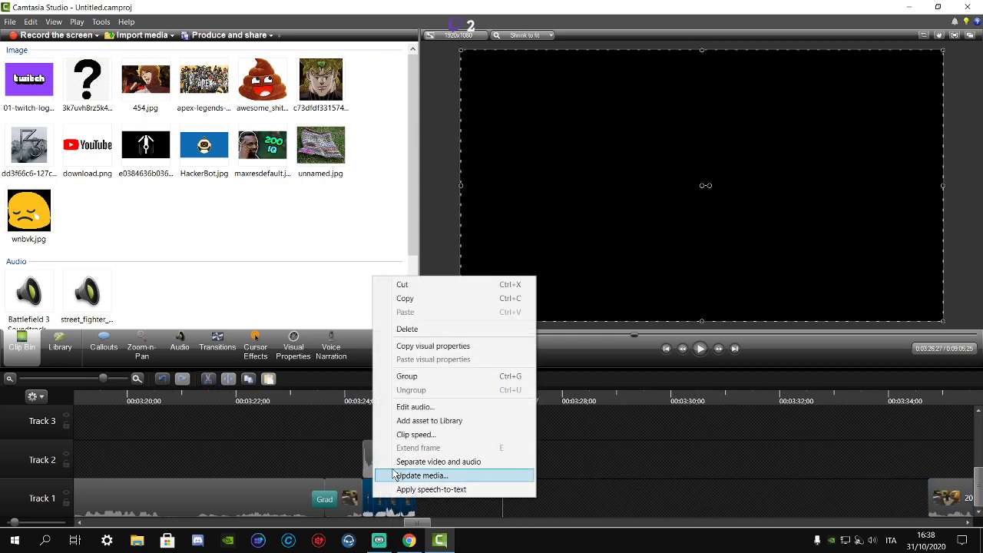
pyautogui.click(405, 298)
pyautogui.rightClick(451, 507)
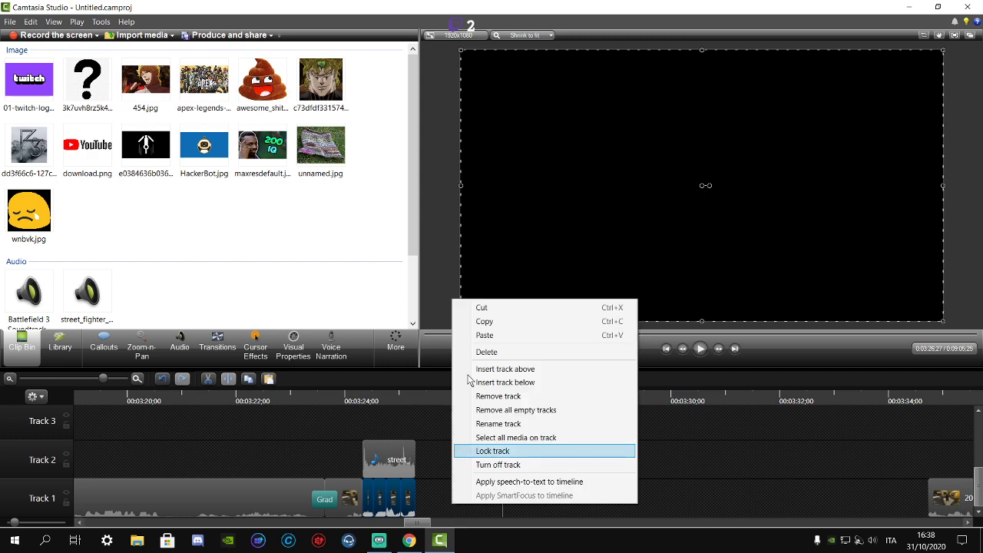
pyautogui.click(484, 336)
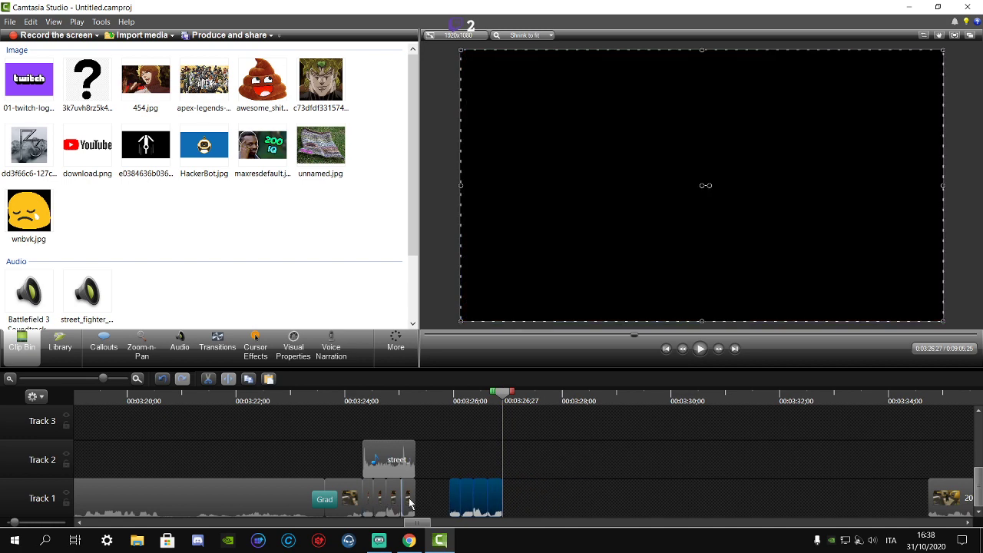
pyautogui.moveTo(499, 503); pyautogui.dragTo(450, 509)
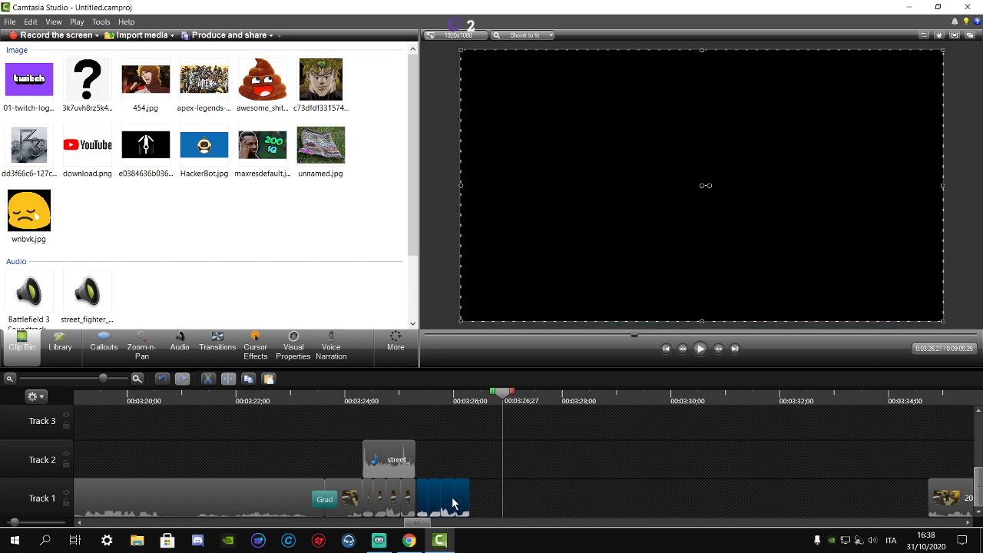
# - Paste another copy of the colour-flash clips at 0:03:26;08 on Track 1 and extend the Guile's theme audio on Track 2 to their end
pyautogui.click(406, 402)
pyautogui.moveTo(406, 402); pyautogui.dragTo(473, 422)
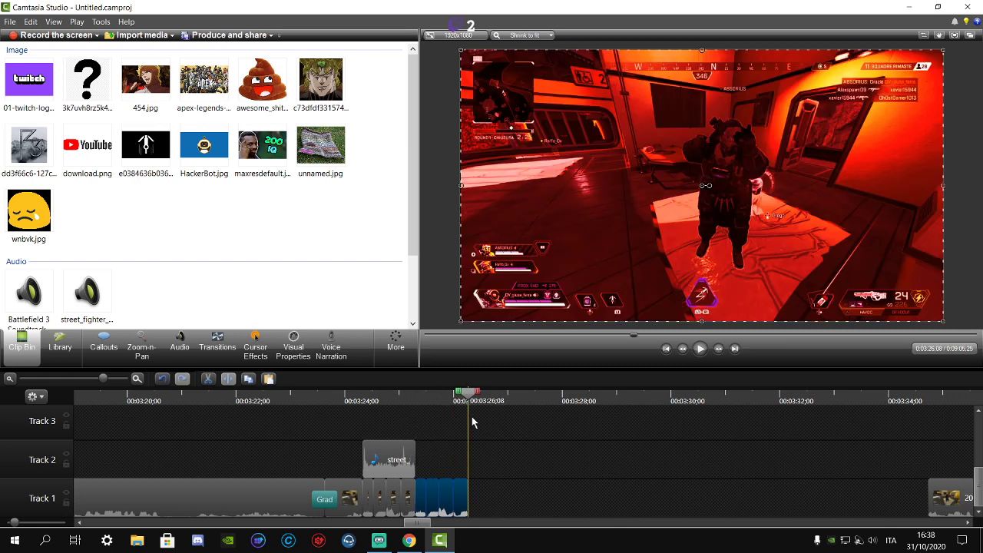
pyautogui.rightClick(504, 490)
pyautogui.click(535, 312)
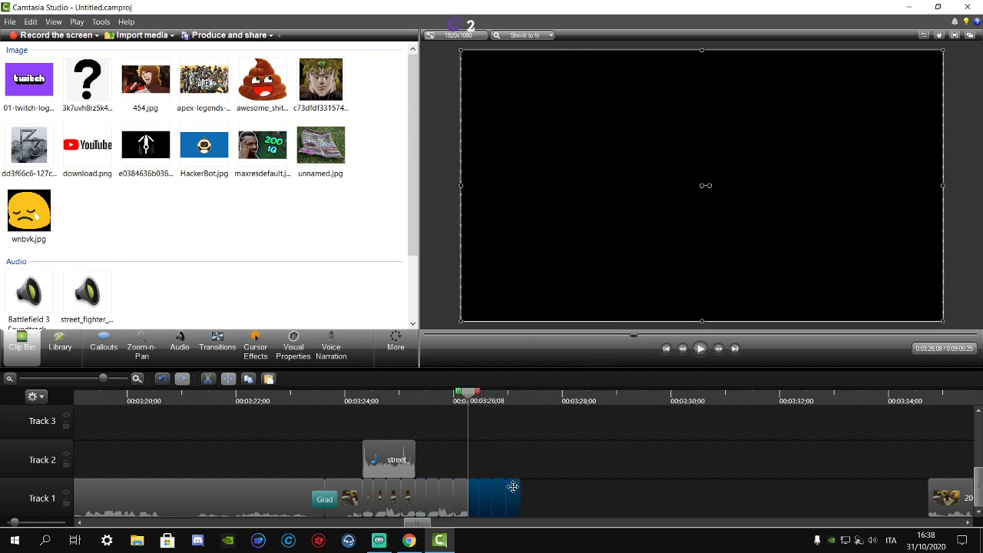
pyautogui.moveTo(415, 458); pyautogui.dragTo(520, 453)
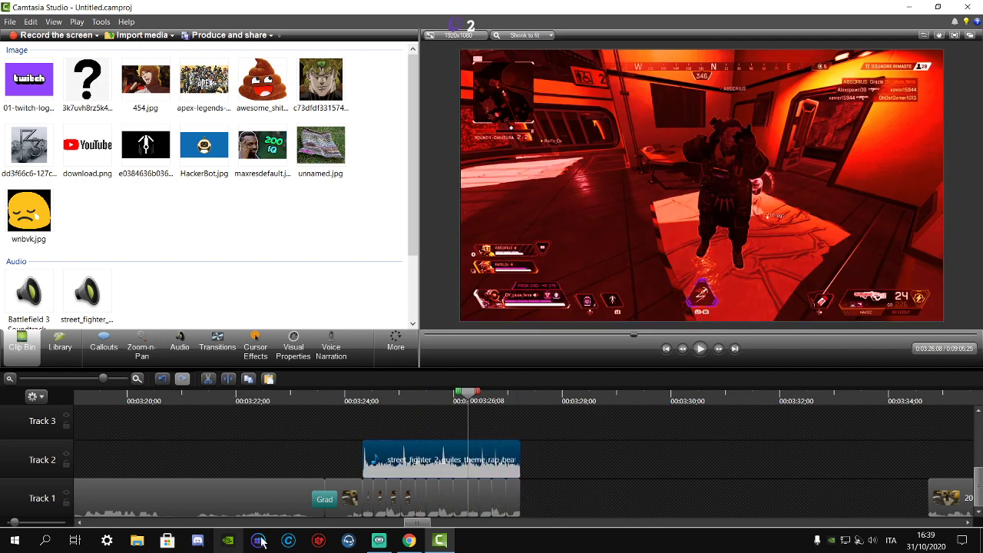
# - Pause the YouTube music in Chrome, return to Camtasia Studio and listen to the Guile's theme from 0:03:24;10 with Track 1 temporarily turned off
pyautogui.press('XF86AudioLowerVolume')
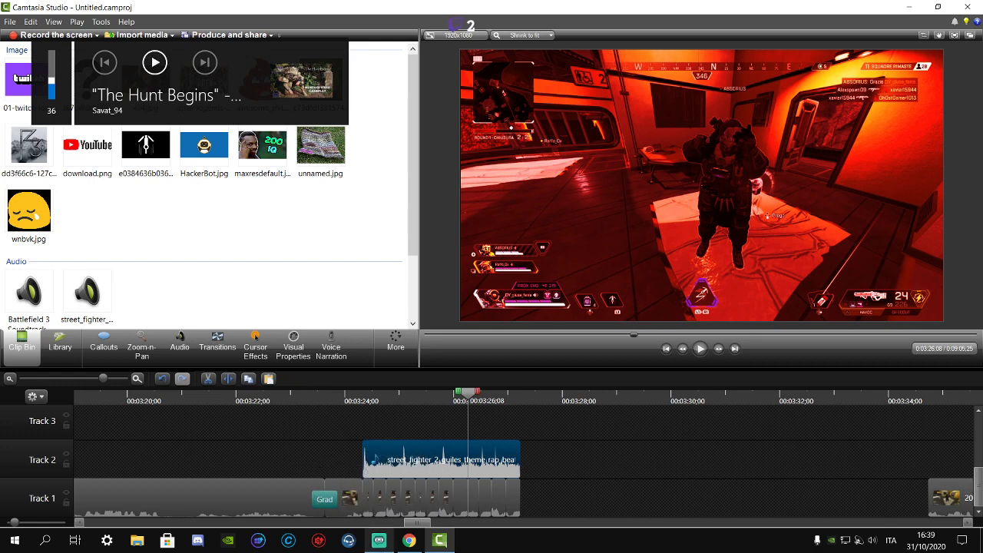
pyautogui.press('XF86AudioPlay')
pyautogui.click(409, 541)
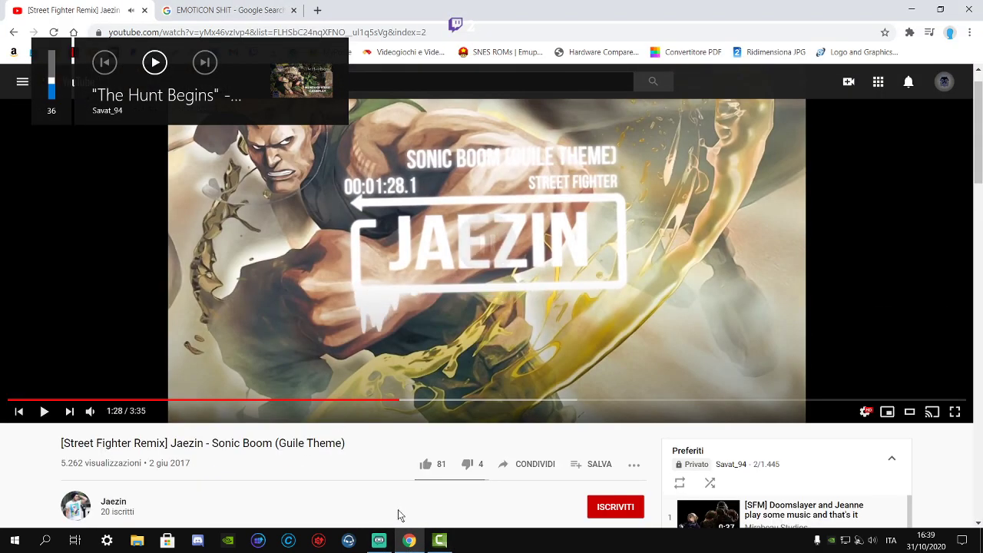
pyautogui.click(439, 540)
pyautogui.moveTo(346, 394); pyautogui.dragTo(365, 407)
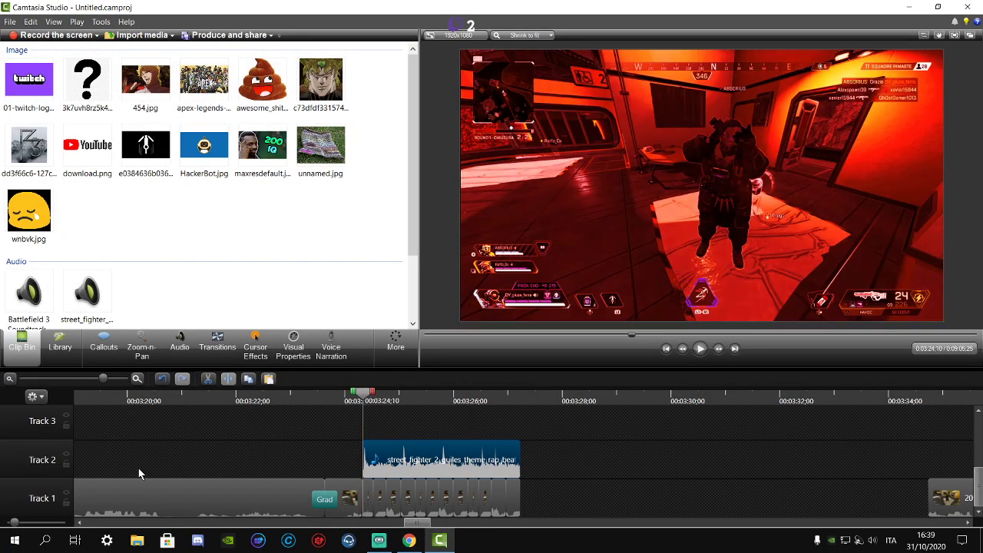
pyautogui.click(66, 493)
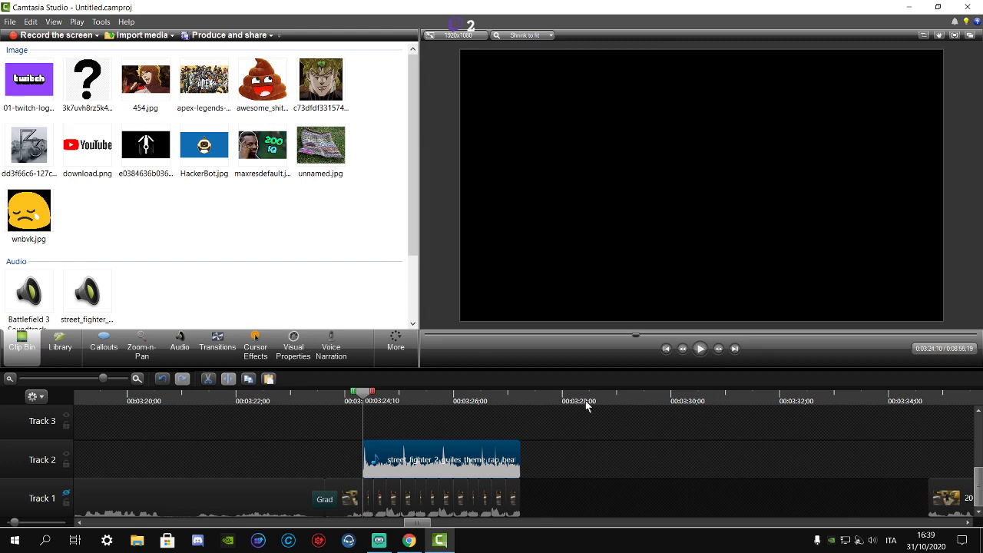
pyautogui.click(700, 350)
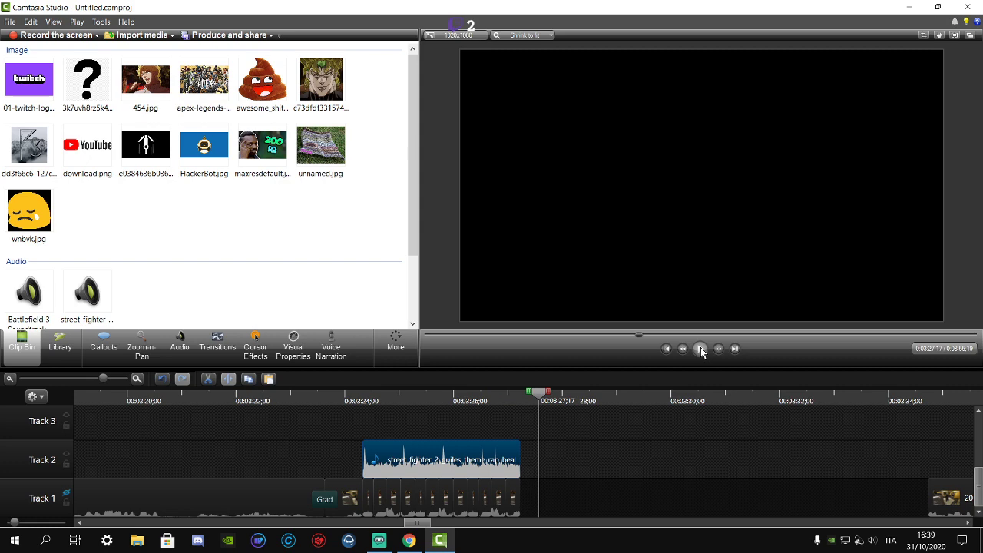
pyautogui.click(66, 493)
# - Paste one more set of colour-flash clips at 0:03:27;07 on Track 1 and stretch the Guile's theme audio to about 0:03:28;06
pyautogui.moveTo(541, 396); pyautogui.dragTo(520, 395)
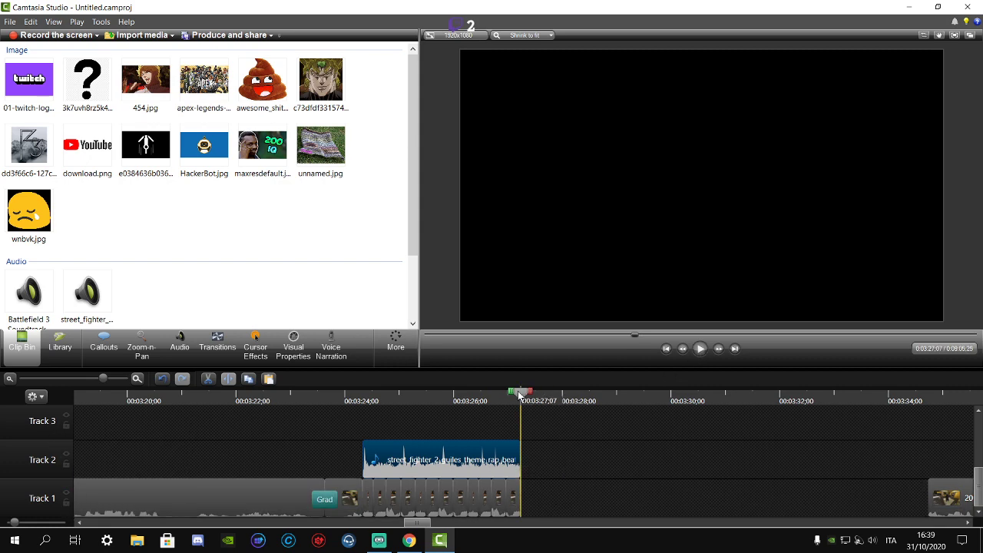
pyautogui.rightClick(541, 470)
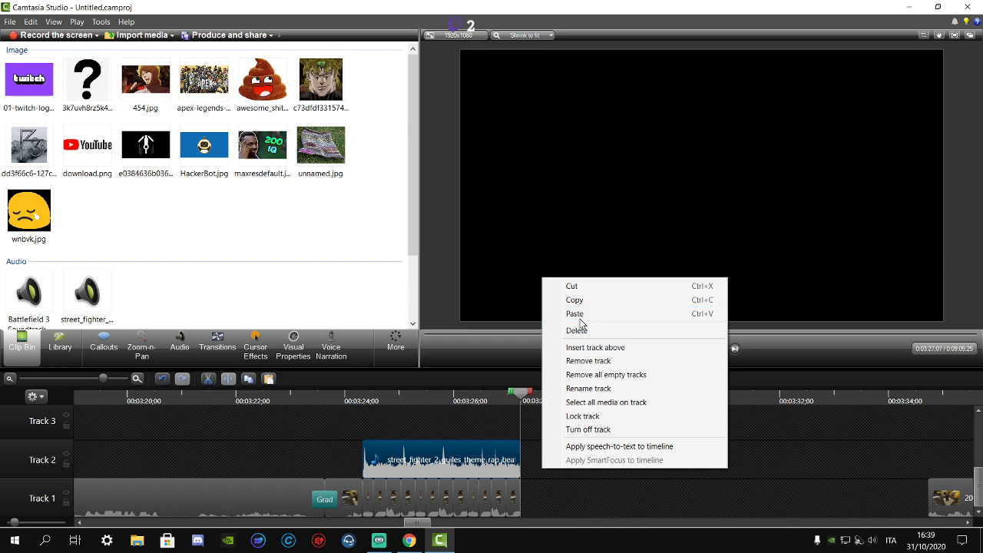
pyautogui.click(577, 330)
pyautogui.moveTo(520, 453); pyautogui.dragTo(573, 458)
# - Review the extended colour-flash dance scene from 0:03:24;05 and leave the playhead at 0:03:27;20
pyautogui.click(355, 398)
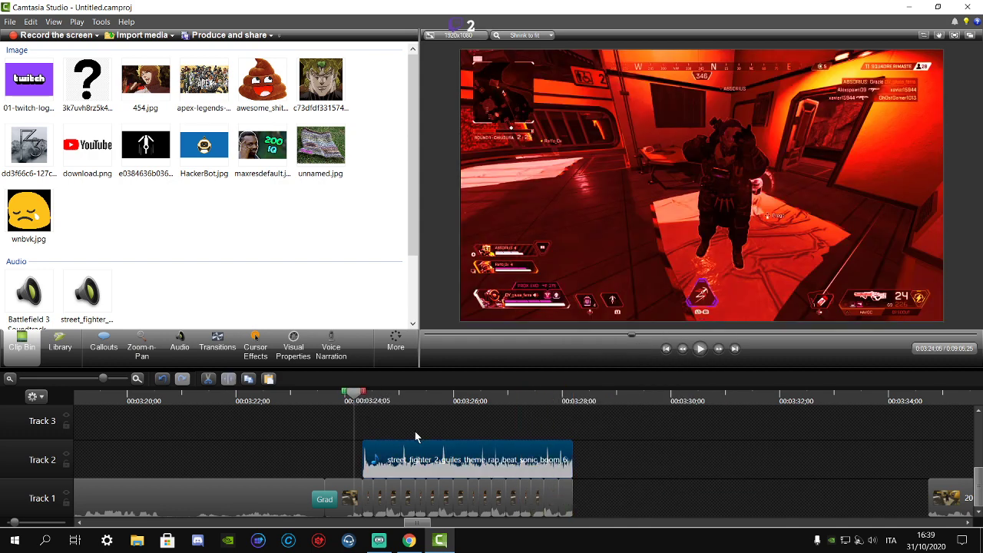
pyautogui.moveTo(353, 396); pyautogui.dragTo(543, 395)
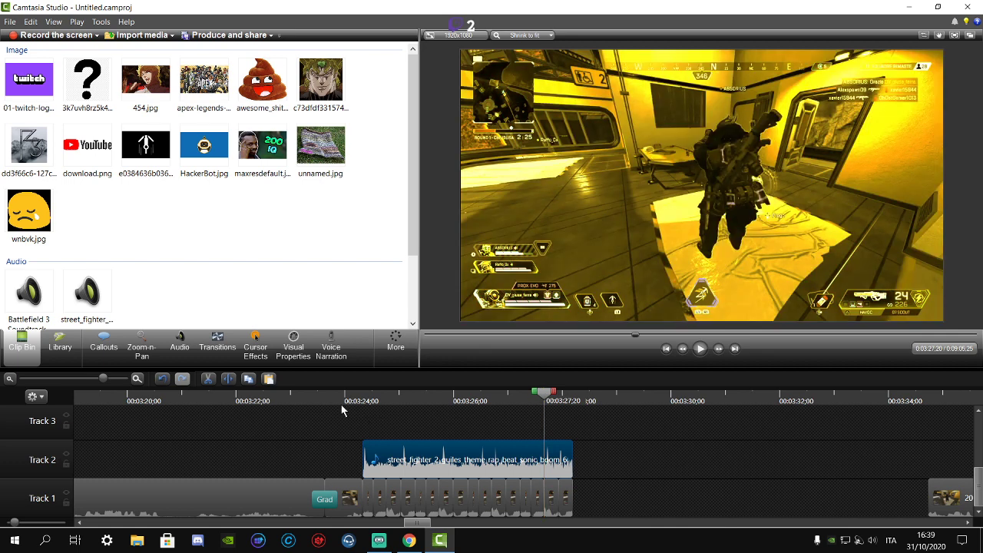
pyautogui.click(8, 23)
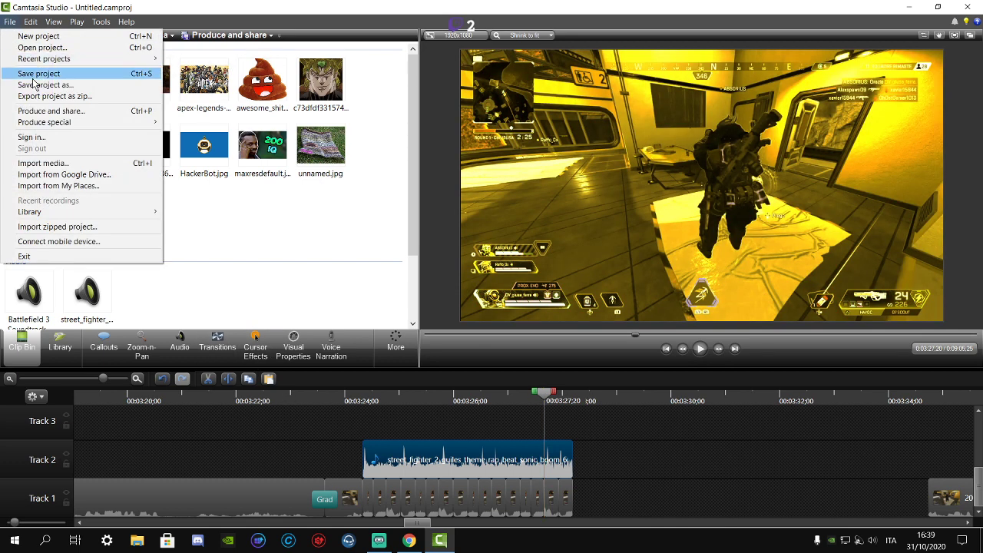
pyautogui.press('Escape')
# - Resume the Jaezin - Sonic Boom (Guile Theme) video on YouTube in Chrome and return to Camtasia Studio
pyautogui.press('XF86AudioLowerVolume')
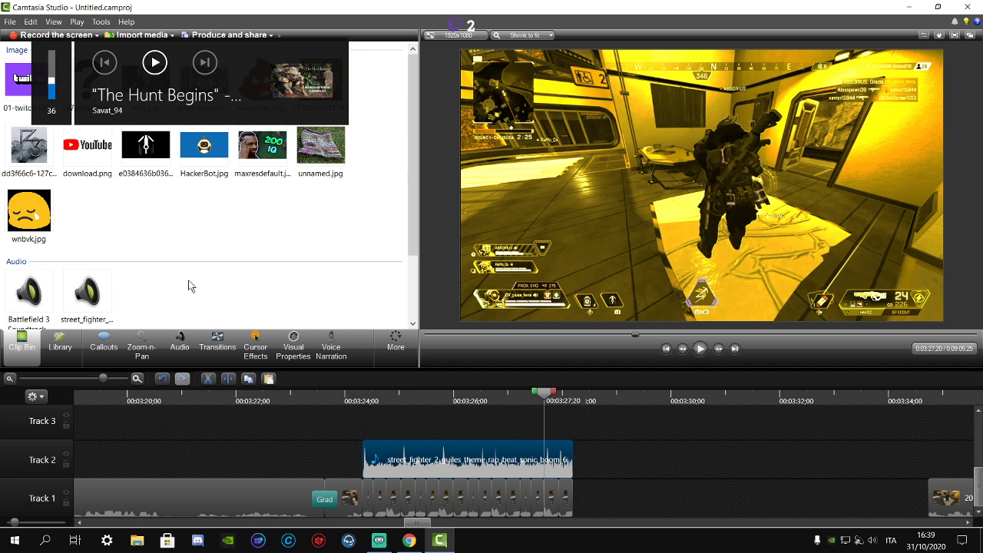
pyautogui.click(400, 477)
pyautogui.press('XF86AudioPlay')
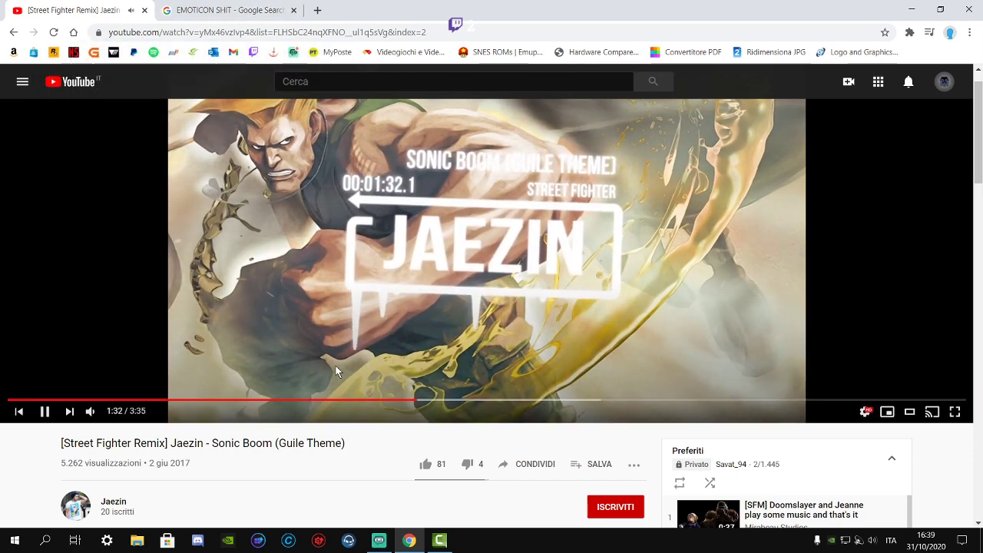
pyautogui.moveTo(379, 541)
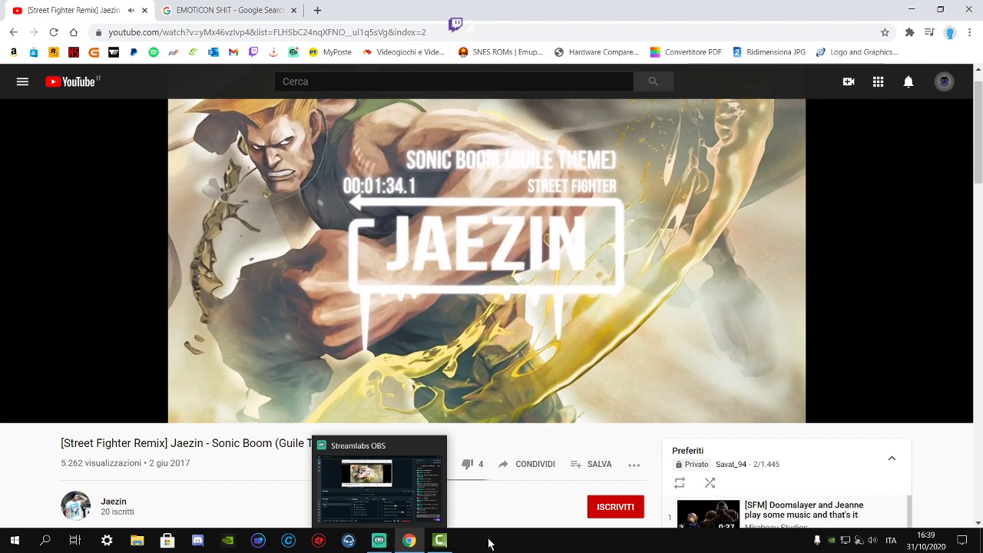
pyautogui.click(440, 541)
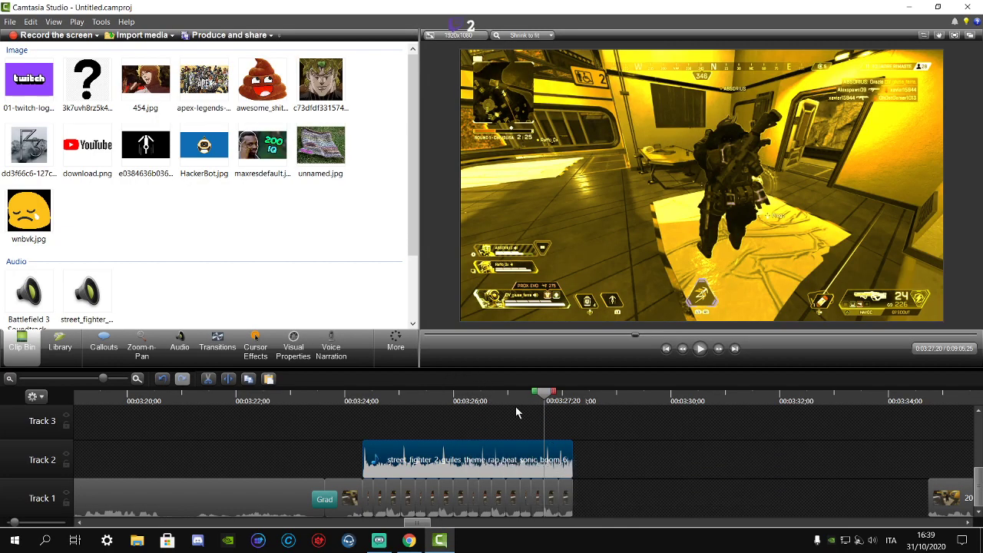
# - Deselect the audio clip on Track 2 and save the project
pyautogui.click(426, 427)
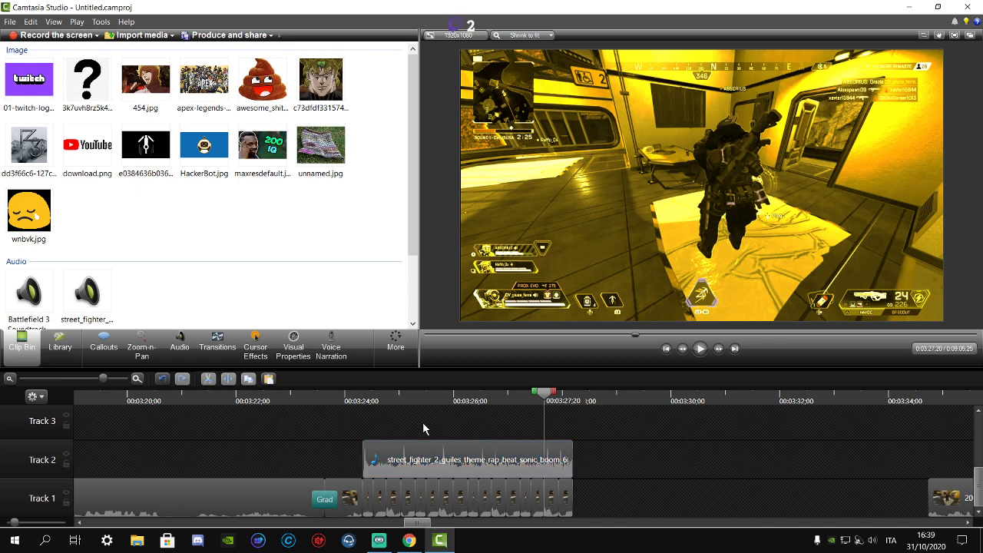
pyautogui.click(10, 21)
pyautogui.click(34, 74)
# - Add a Zoom-n-Pan at 0:03:27;20 that frames the dancing character at 277% scale, and play it back
pyautogui.click(141, 347)
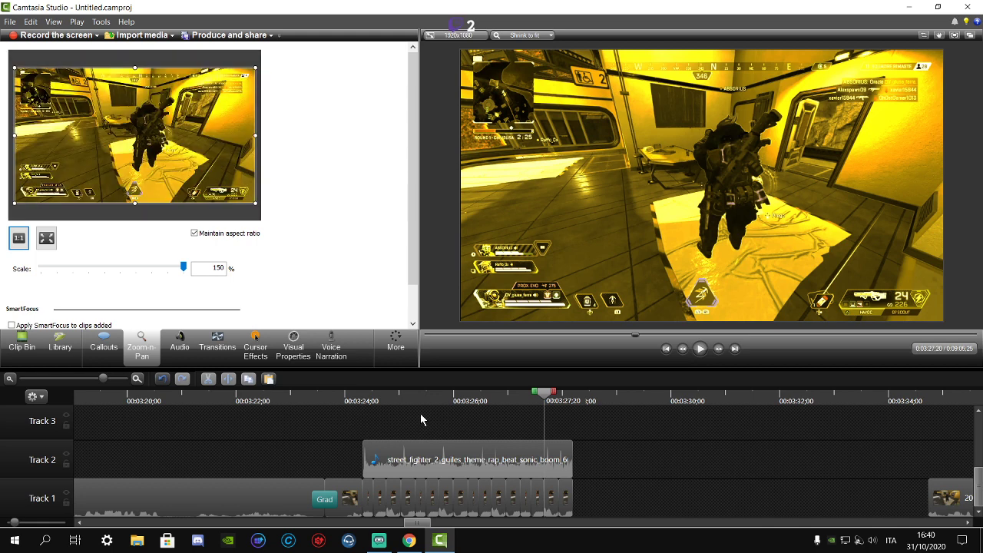
pyautogui.click(701, 349)
pyautogui.click(701, 349)
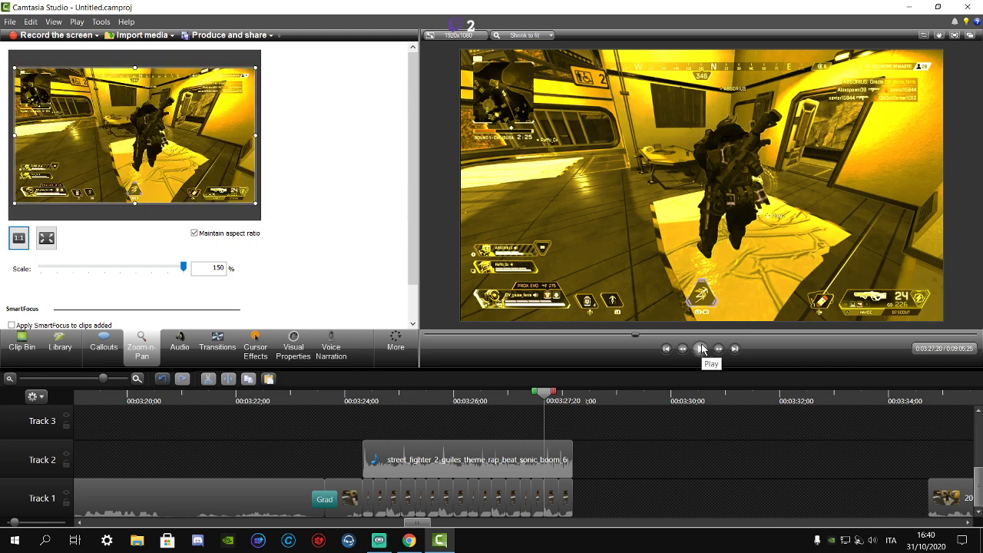
pyautogui.moveTo(256, 205); pyautogui.dragTo(121, 151)
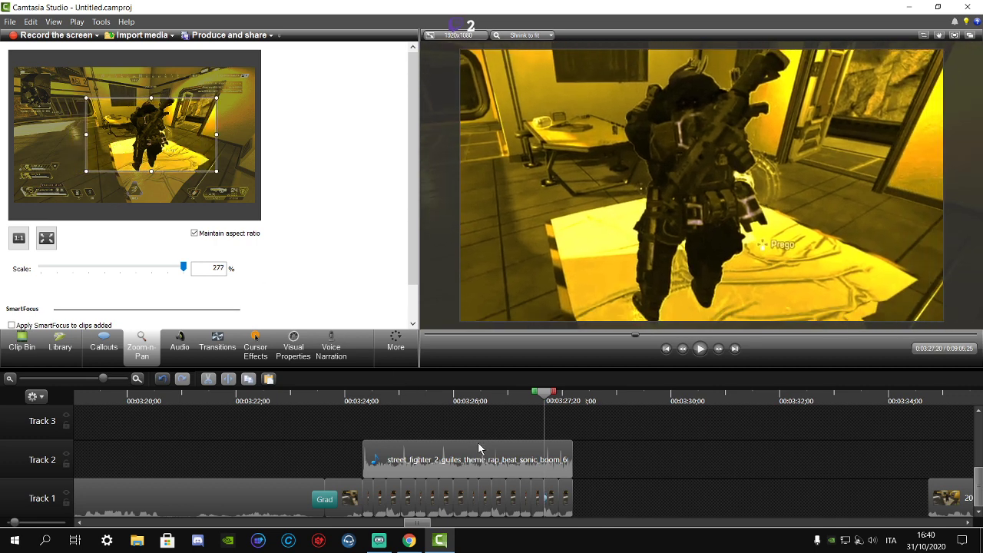
pyautogui.click(700, 350)
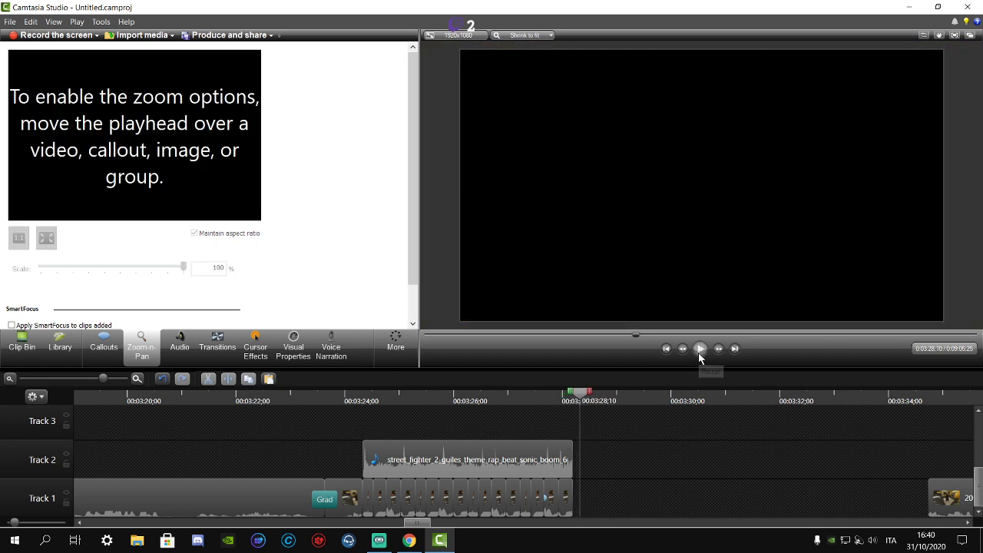
# - Add a Zoom-n-Pan at 0:03:27;28 on the green flash clip, framing the dancing character at 260% scale, and preview it
pyautogui.moveTo(581, 394); pyautogui.dragTo(559, 393)
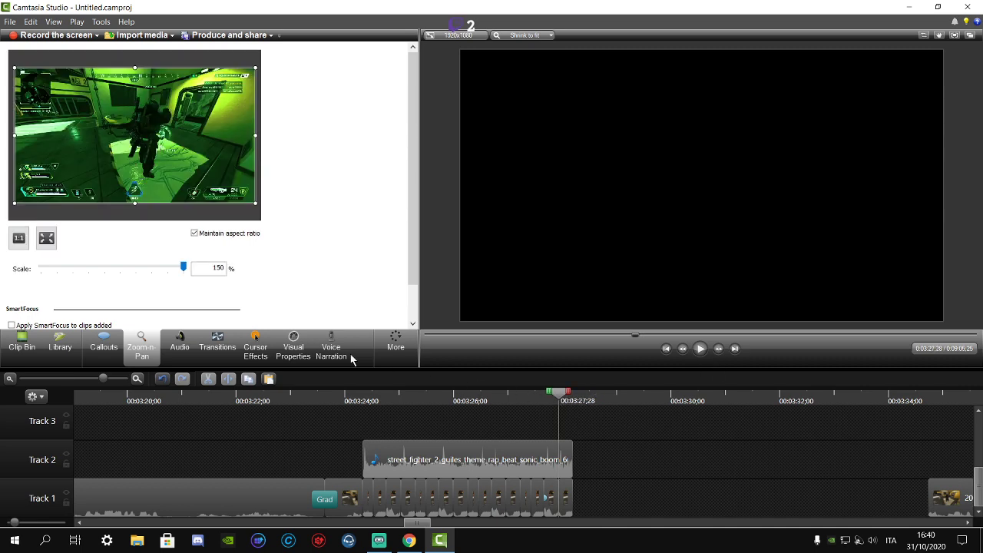
pyautogui.moveTo(255, 203); pyautogui.dragTo(132, 134)
pyautogui.moveTo(83, 90); pyautogui.dragTo(151, 123)
pyautogui.moveTo(80, 99); pyautogui.dragTo(61, 88)
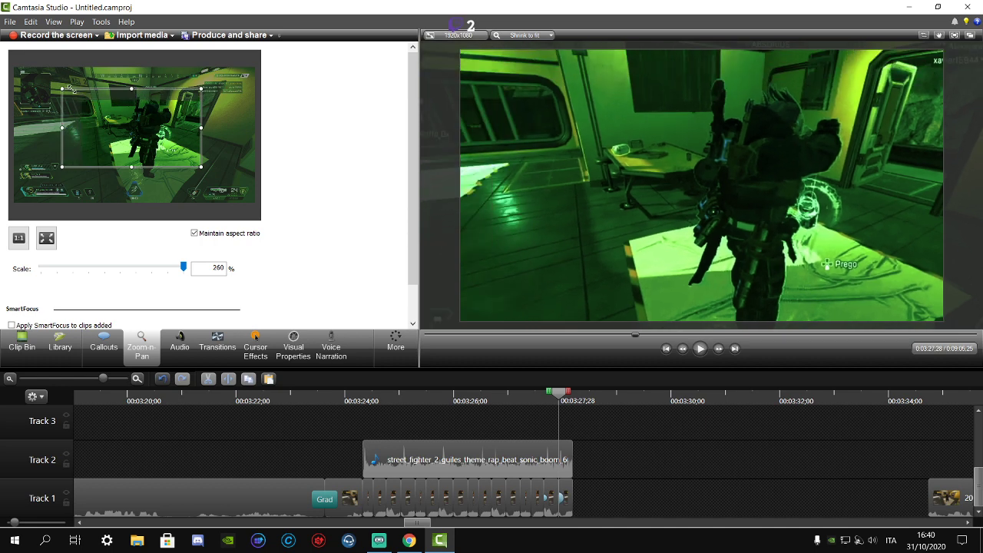
pyautogui.moveTo(95, 137); pyautogui.dragTo(107, 139)
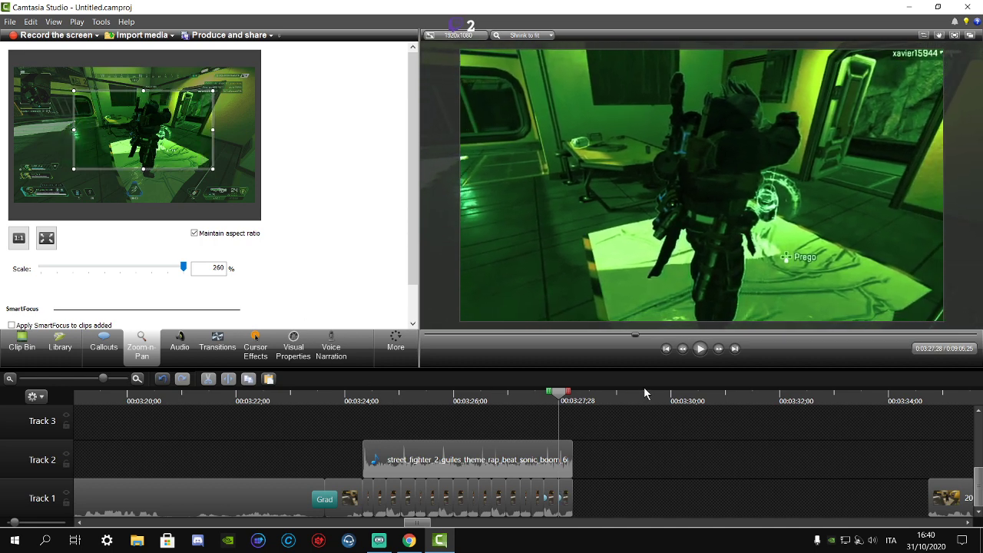
pyautogui.click(701, 350)
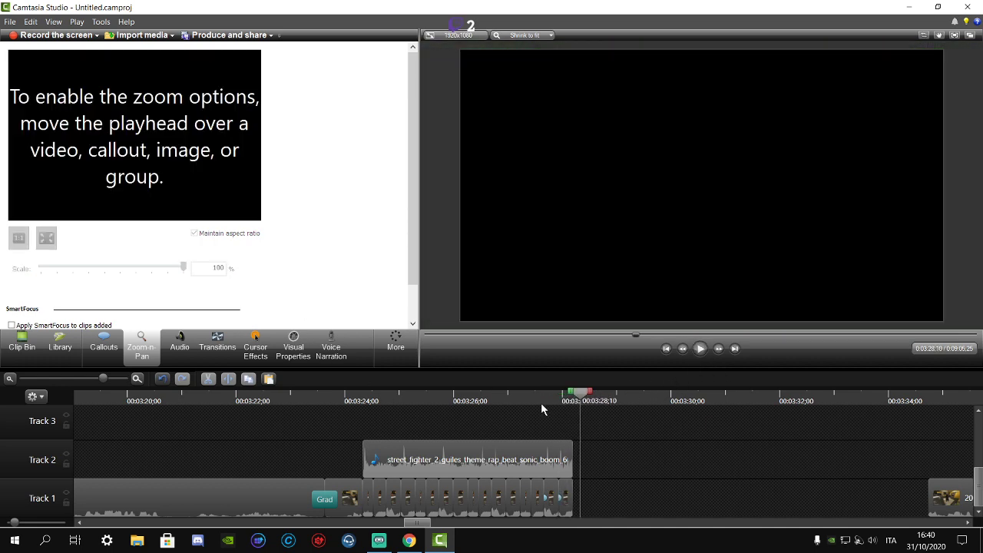
# - Move the separate 200 IQ clip on Track 1 directly behind the last flash clip and restore its full-frame zoom at 0:03:28;06
pyautogui.moveTo(541, 401); pyautogui.dragTo(548, 400)
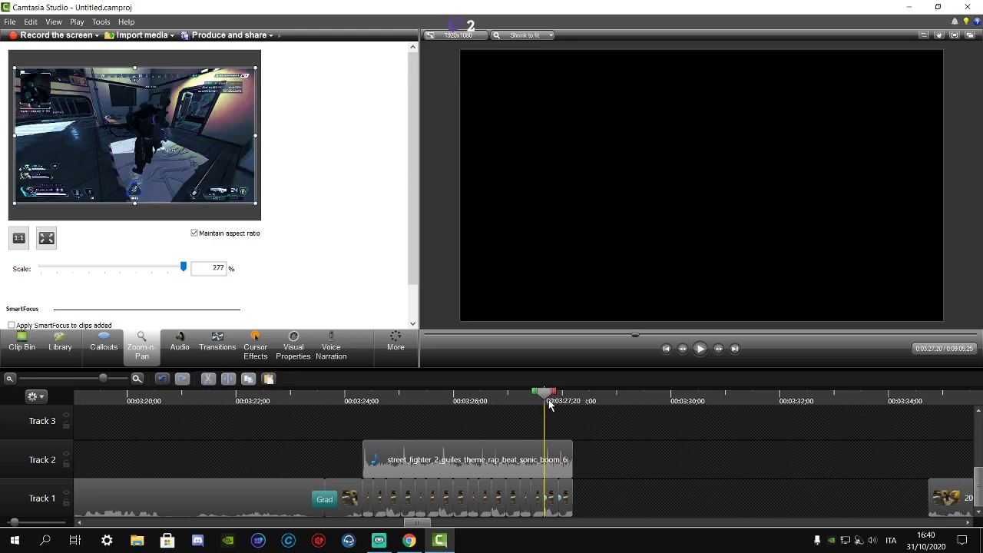
pyautogui.moveTo(945, 495); pyautogui.dragTo(563, 491)
pyautogui.click(573, 401)
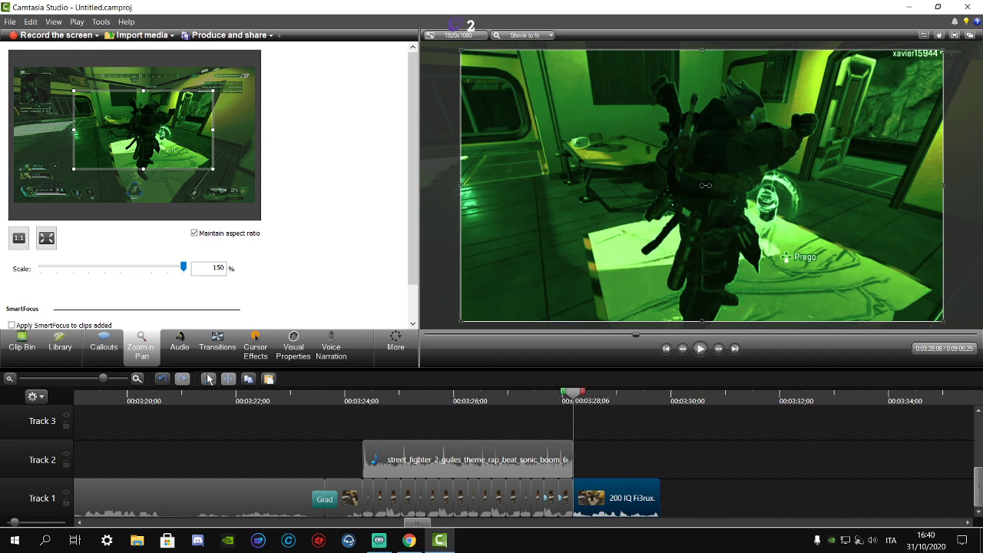
pyautogui.click(46, 239)
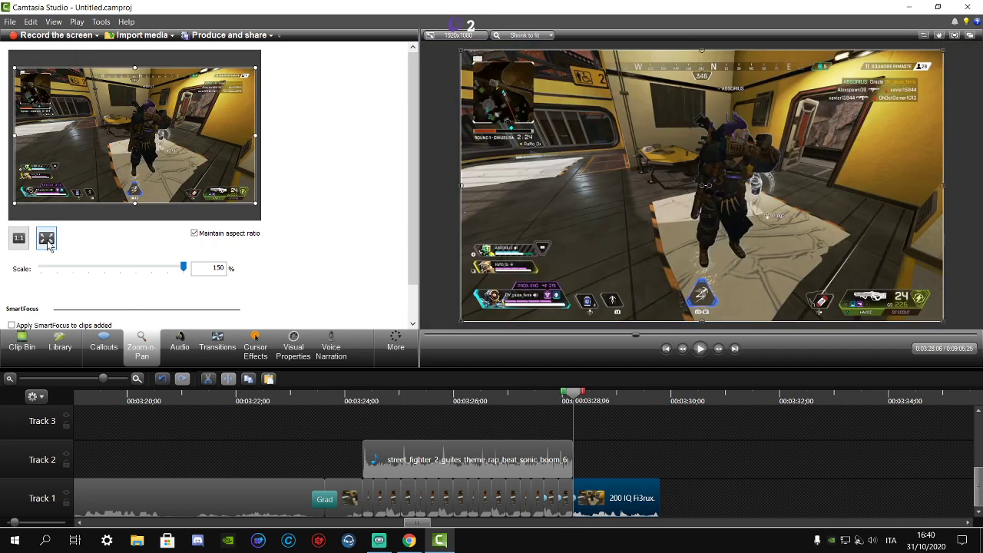
# - Play back the zoomed end of the dance scene from 0:03:27;18 and save the project
pyautogui.click(542, 401)
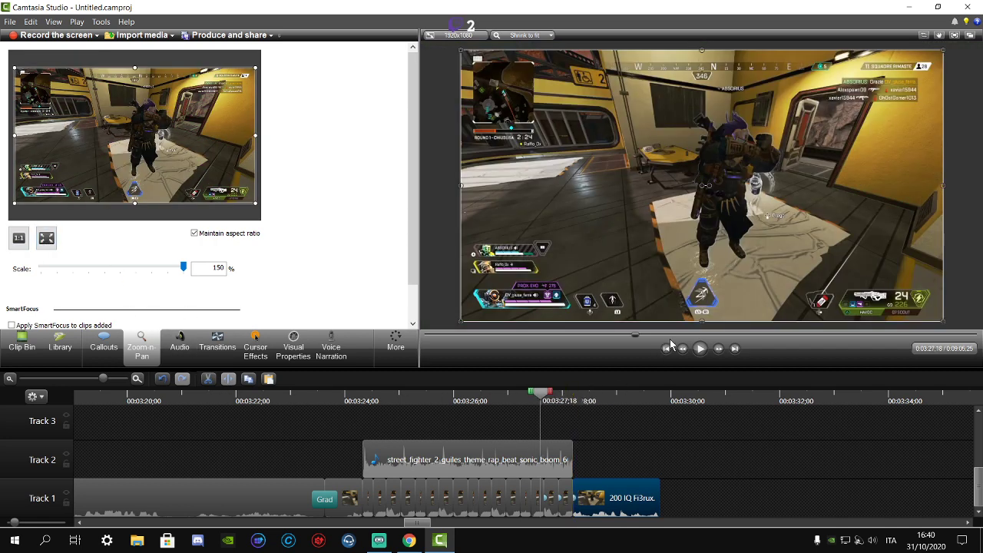
pyautogui.click(698, 348)
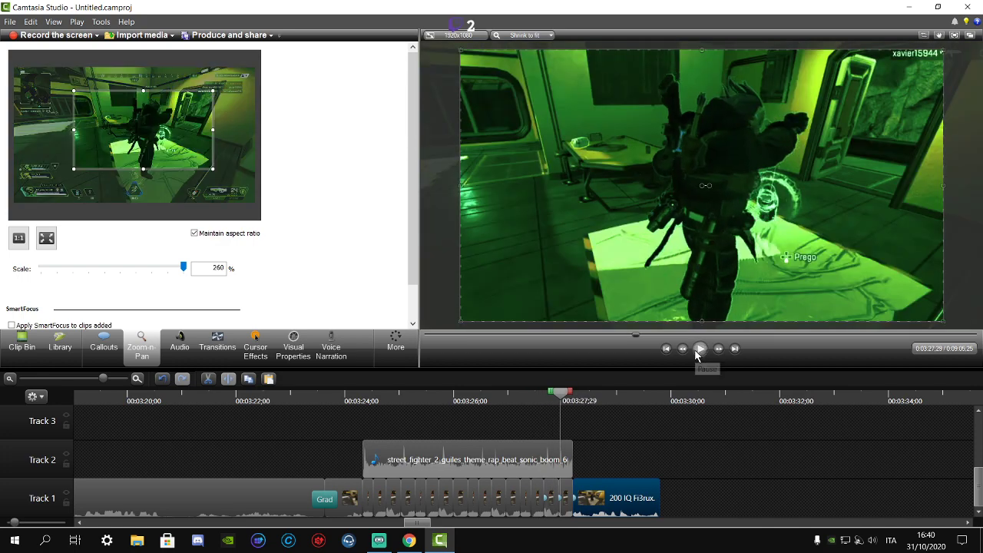
pyautogui.click(698, 350)
pyautogui.click(7, 21)
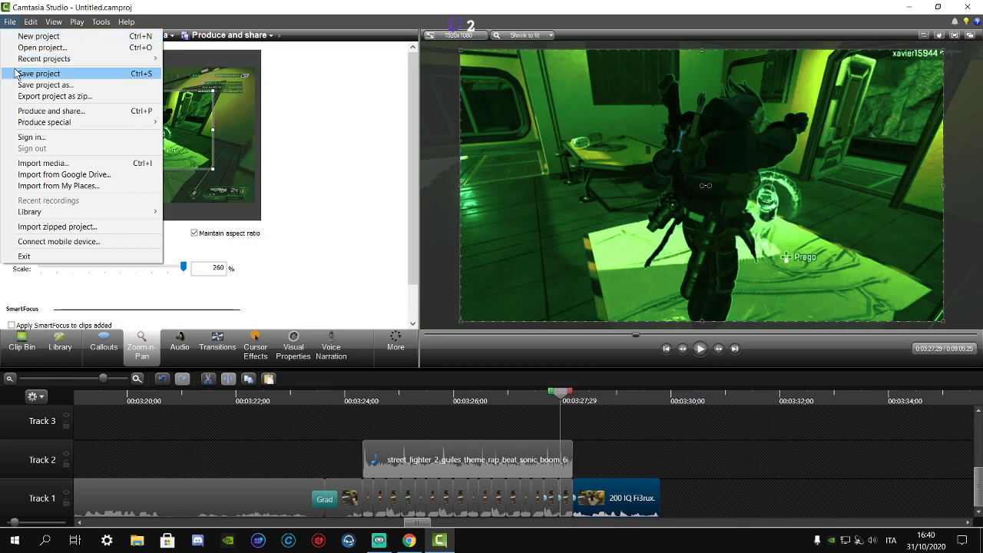
pyautogui.click(32, 281)
# - Select all media after the gap on every track and move it together directly behind the 200 IQ clip ending near 0:03:29;18
pyautogui.click(23, 343)
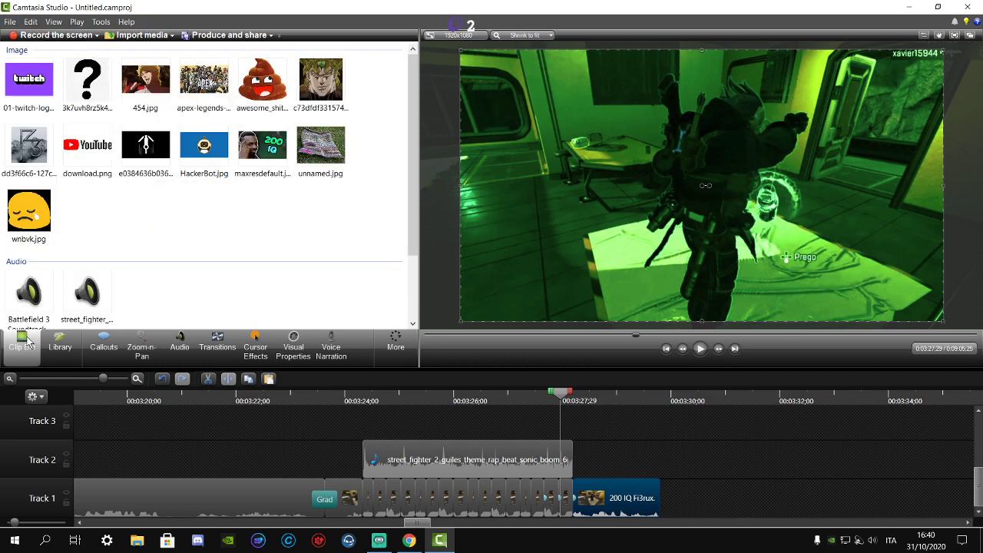
pyautogui.click(632, 396)
pyautogui.moveTo(632, 409); pyautogui.dragTo(651, 411)
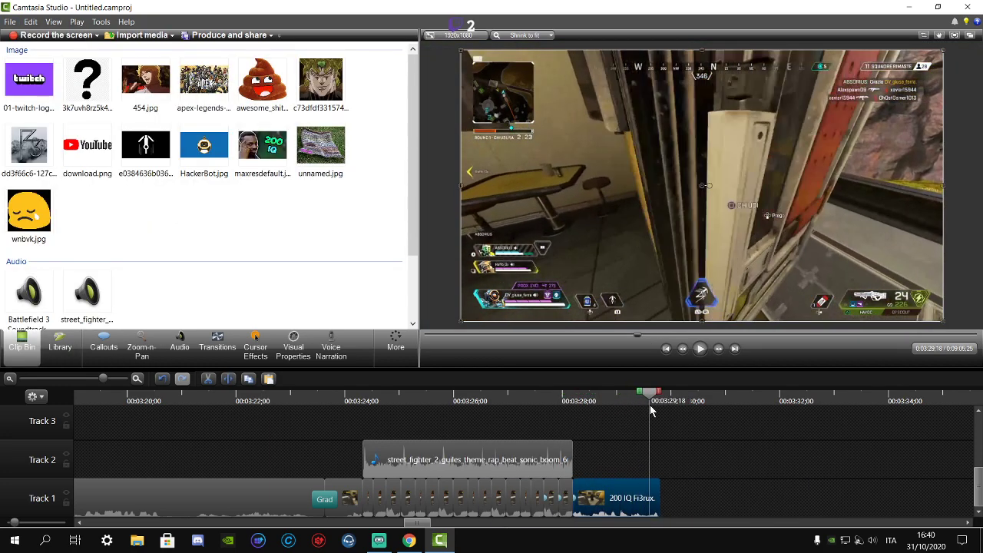
pyautogui.click(81, 379)
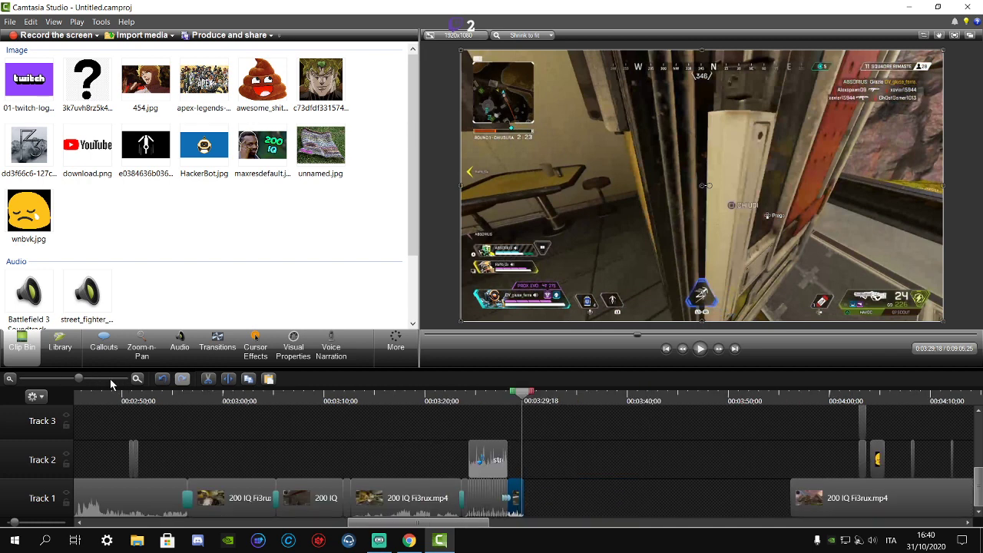
pyautogui.click(54, 382)
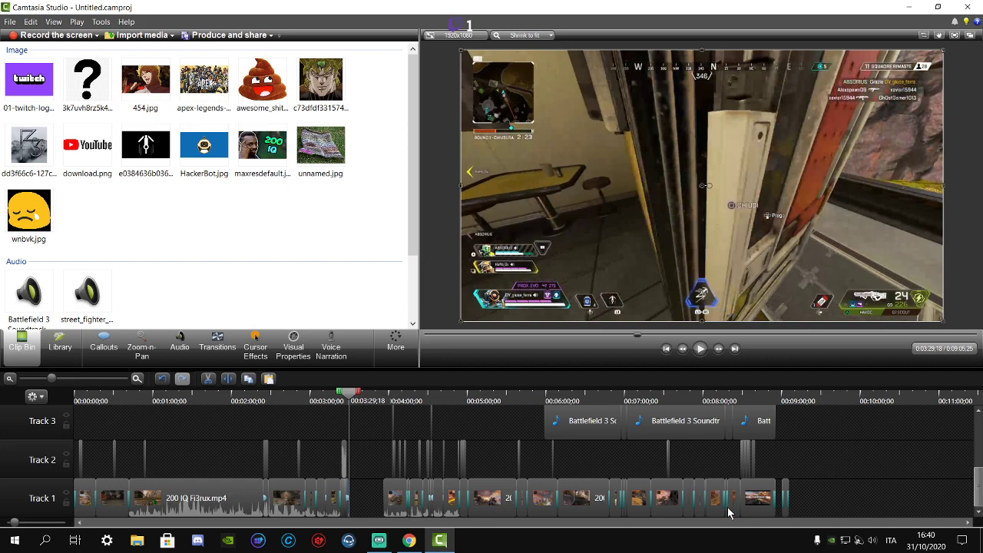
pyautogui.moveTo(823, 505); pyautogui.dragTo(376, 435)
pyautogui.scroll(-2, 376, 435)
pyautogui.scroll(2, 644, 441)
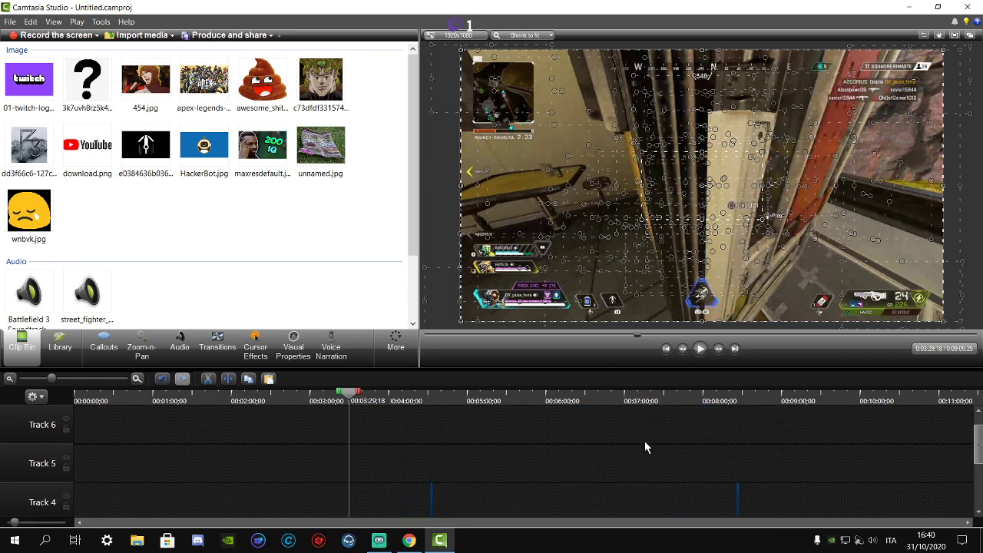
pyautogui.scroll(-1, 645, 441)
pyautogui.scroll(-1, 584, 441)
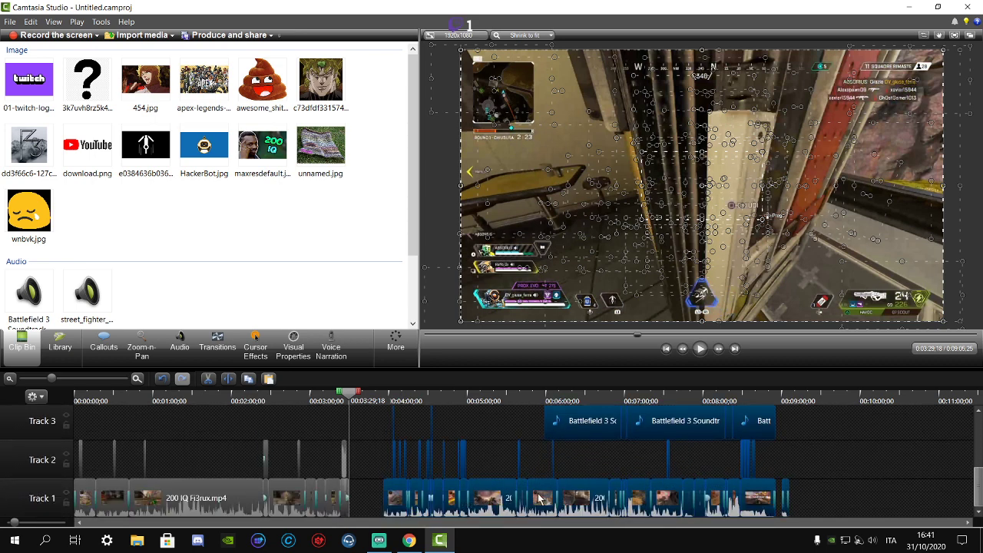
pyautogui.moveTo(506, 497); pyautogui.dragTo(434, 498)
# - Save the project, clear the clip selection and check the upper tracks of the joined timeline
pyautogui.click(10, 22)
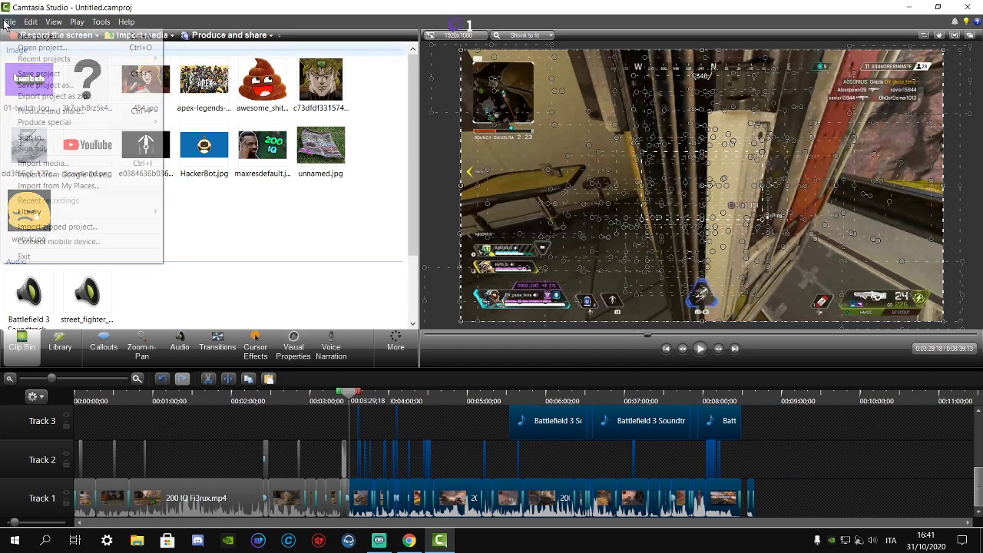
pyautogui.click(24, 72)
pyautogui.click(443, 432)
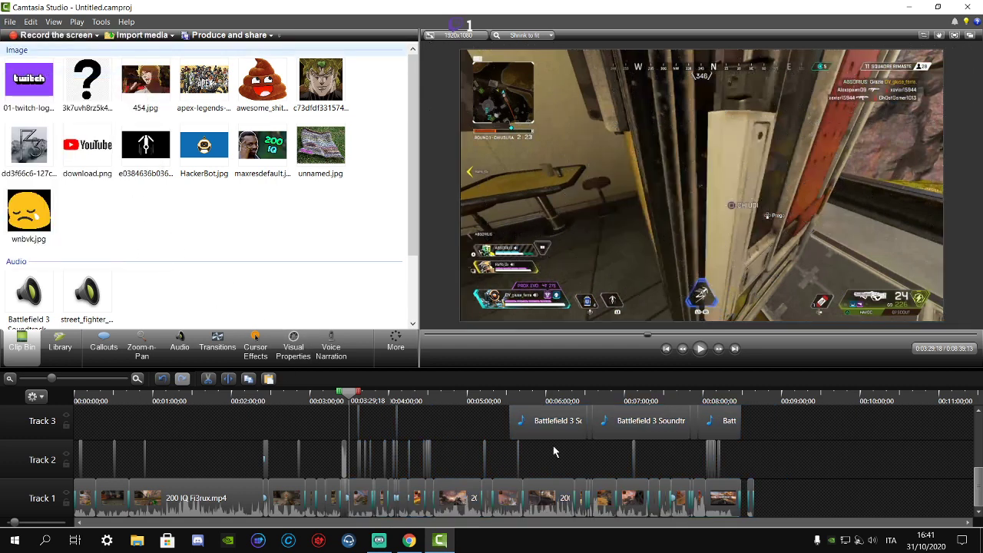
pyautogui.scroll(2, 860, 467)
pyautogui.scroll(-2, 834, 468)
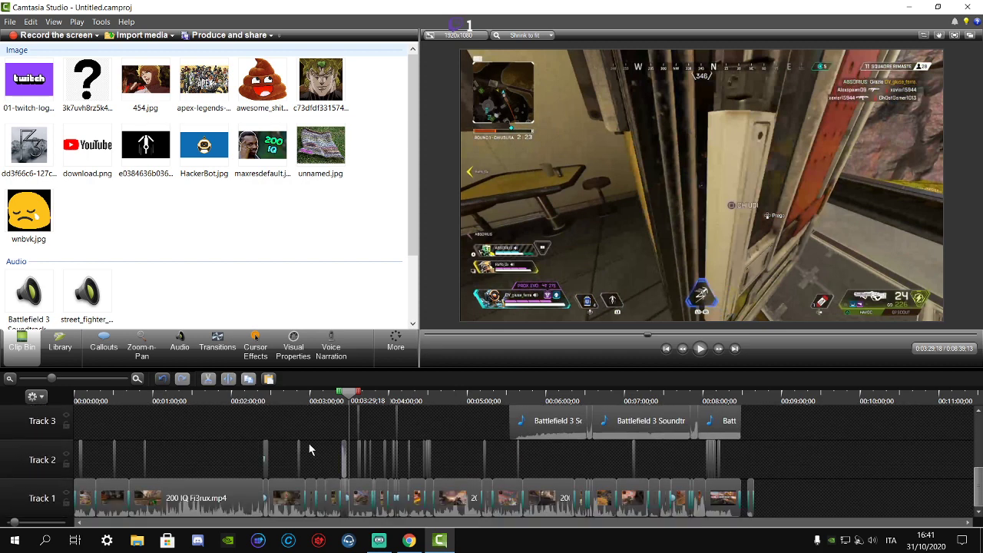
# - Copy the yellow-tinted 200 IQ image from Track 2 at 0:04:05;23
pyautogui.click(137, 378)
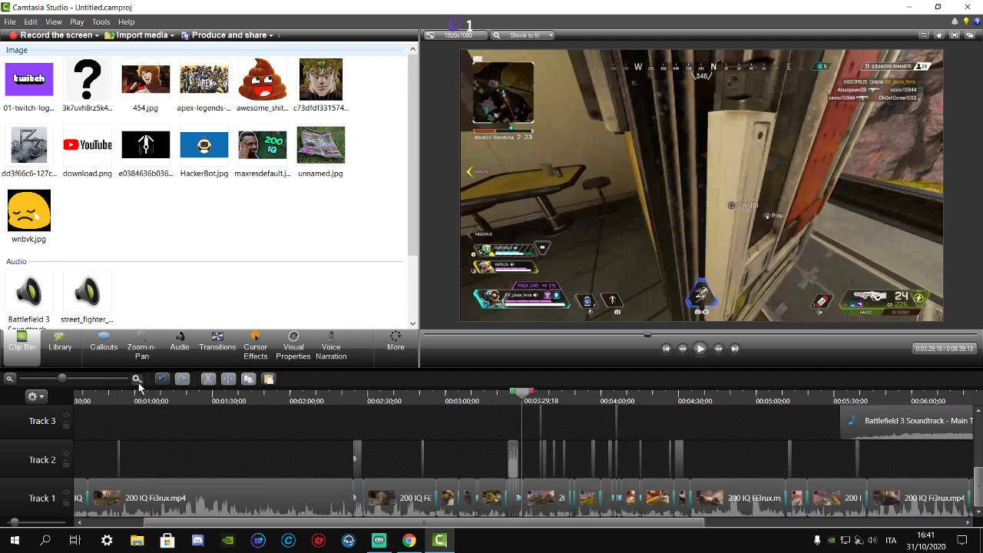
pyautogui.click(137, 378)
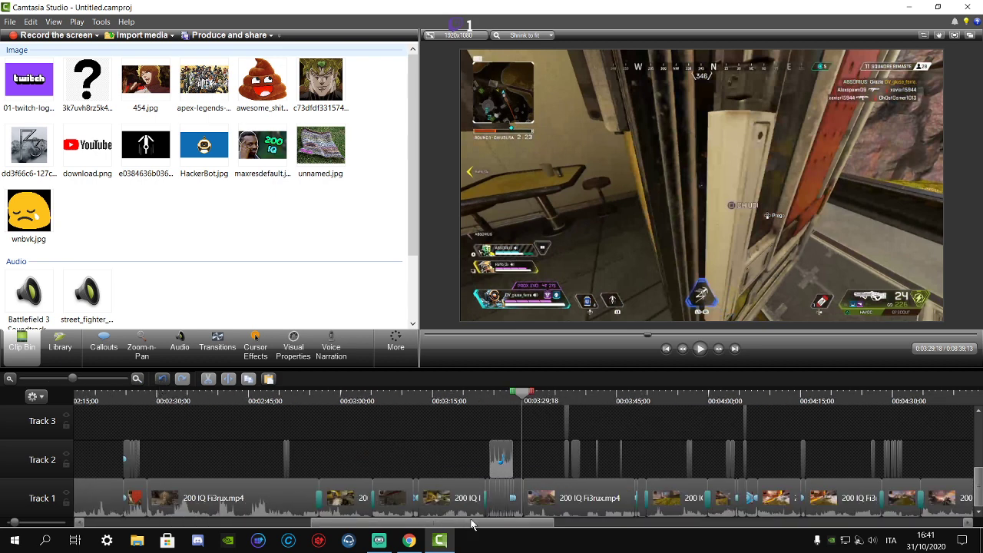
pyautogui.moveTo(472, 524); pyautogui.dragTo(566, 524)
pyautogui.click(405, 405)
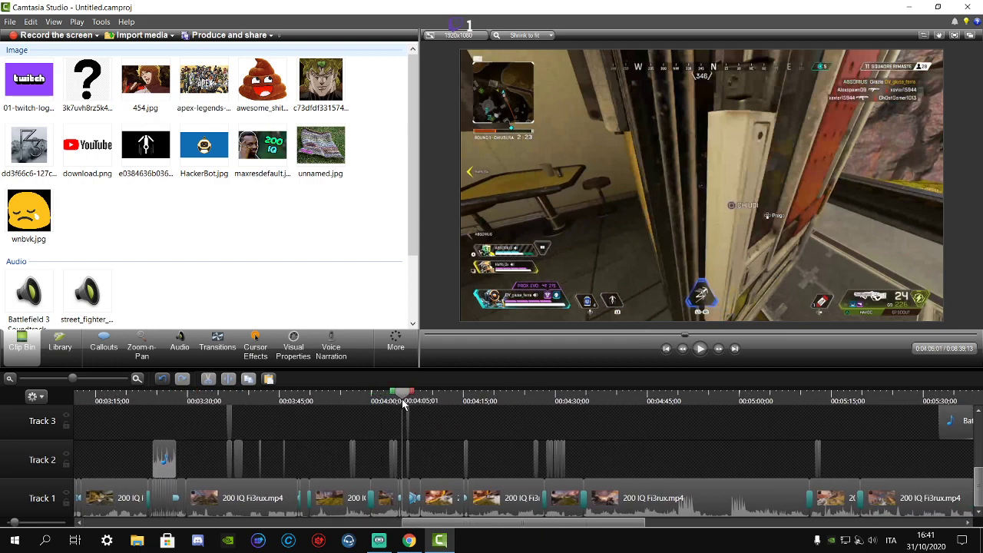
pyautogui.click(410, 407)
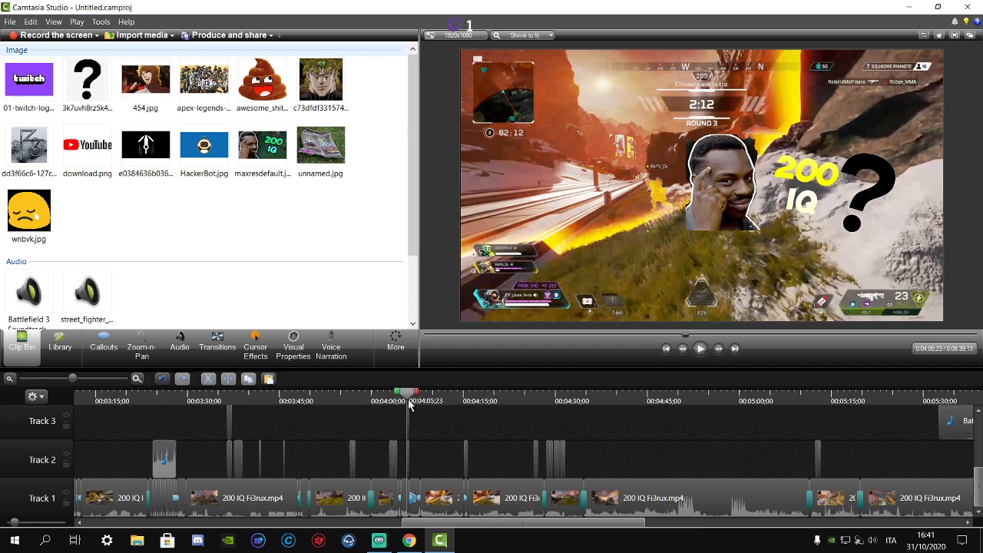
pyautogui.scroll(2, 427, 475)
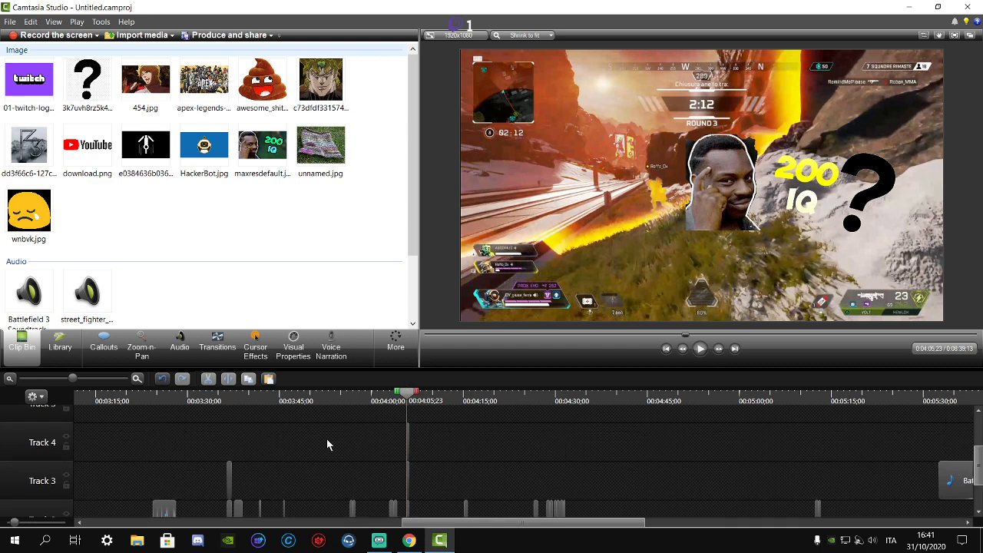
pyautogui.click(138, 379)
pyautogui.click(137, 379)
pyautogui.scroll(-1, 461, 434)
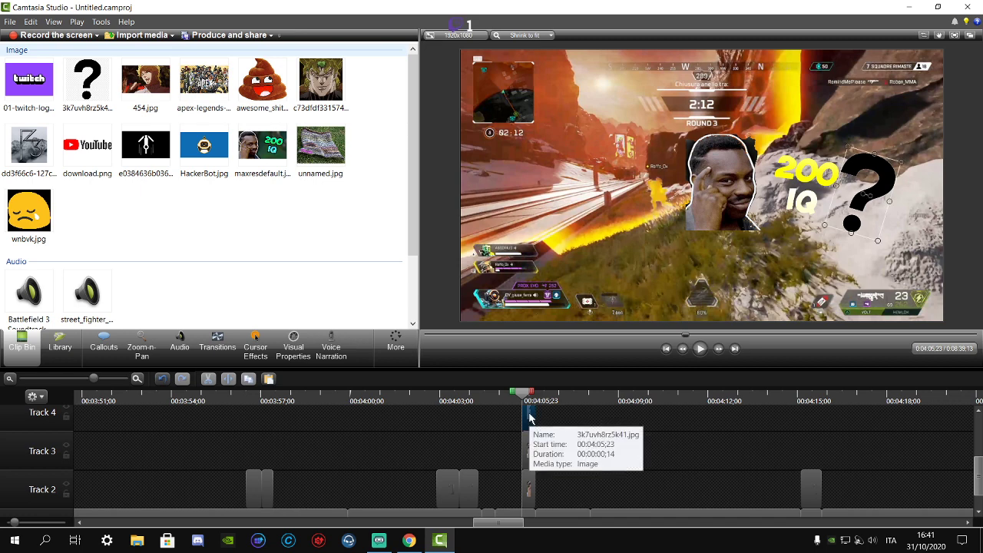
pyautogui.click(529, 452)
pyautogui.click(527, 490)
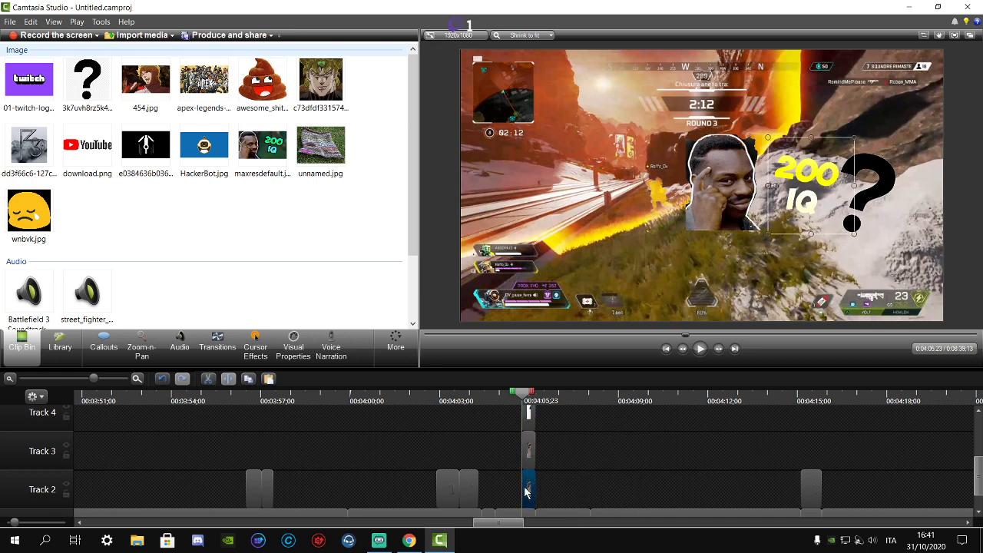
pyautogui.rightClick(527, 492)
pyautogui.click(547, 327)
# - Delete the "200 IQ" line from the "200 IQ MOMENT" text callout on Track 2 at 0:05:38;11, keeping only MOMENT
pyautogui.click(78, 380)
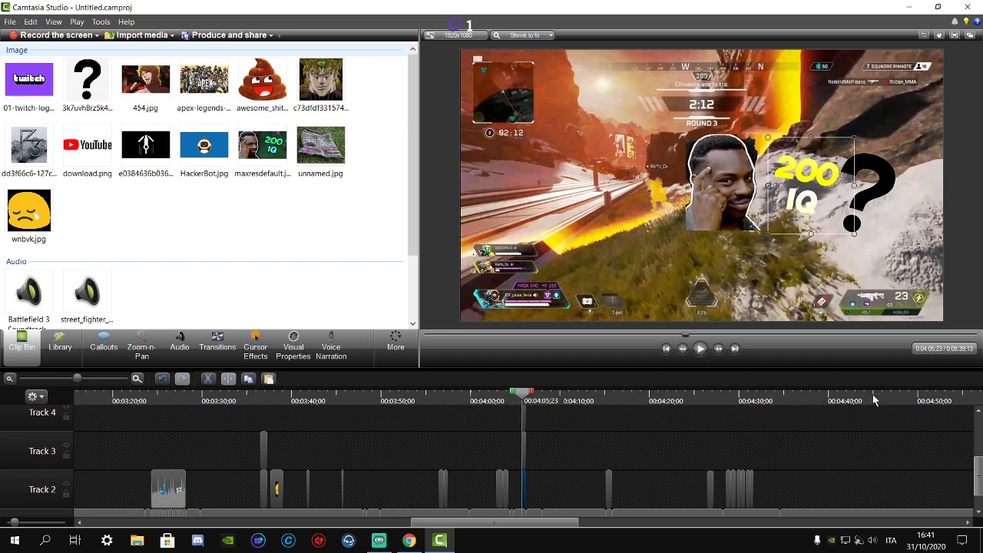
pyautogui.scroll(-2, 873, 398)
pyautogui.click(702, 395)
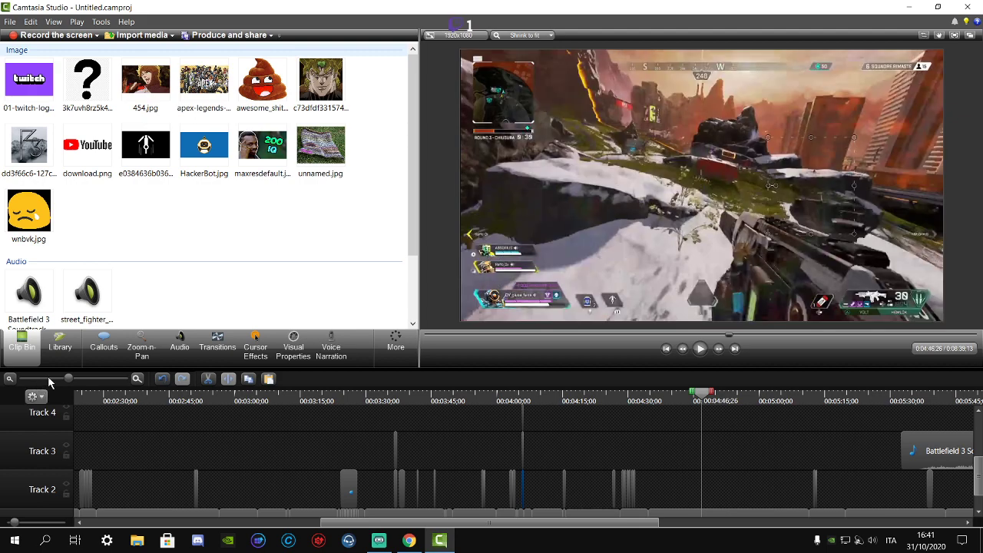
pyautogui.moveTo(563, 524); pyautogui.dragTo(761, 523)
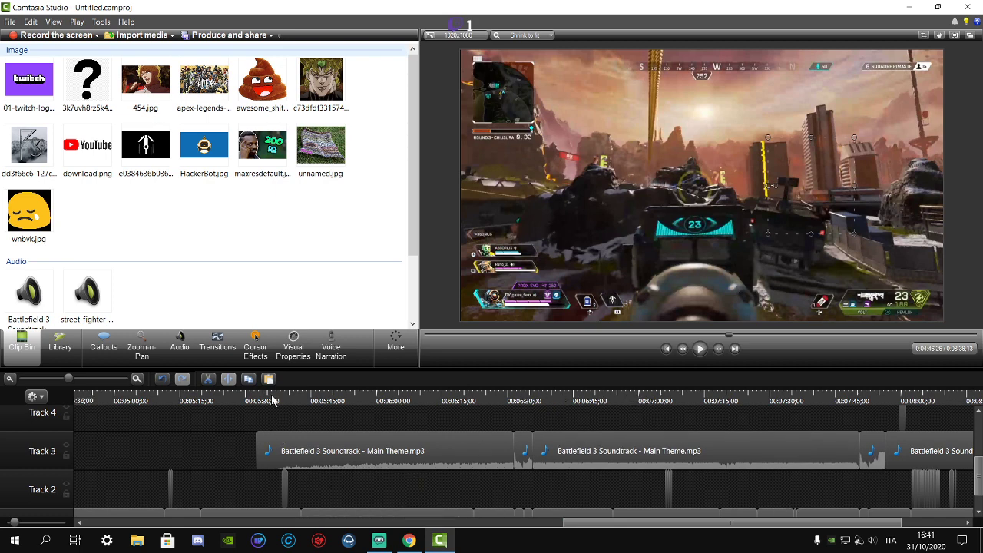
pyautogui.moveTo(272, 401); pyautogui.dragTo(283, 400)
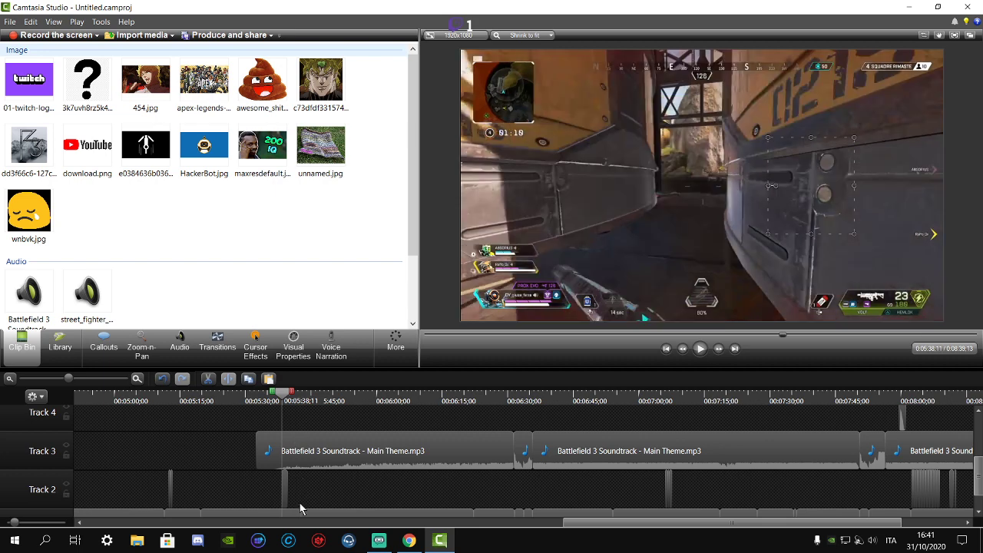
pyautogui.scroll(-1, 320, 484)
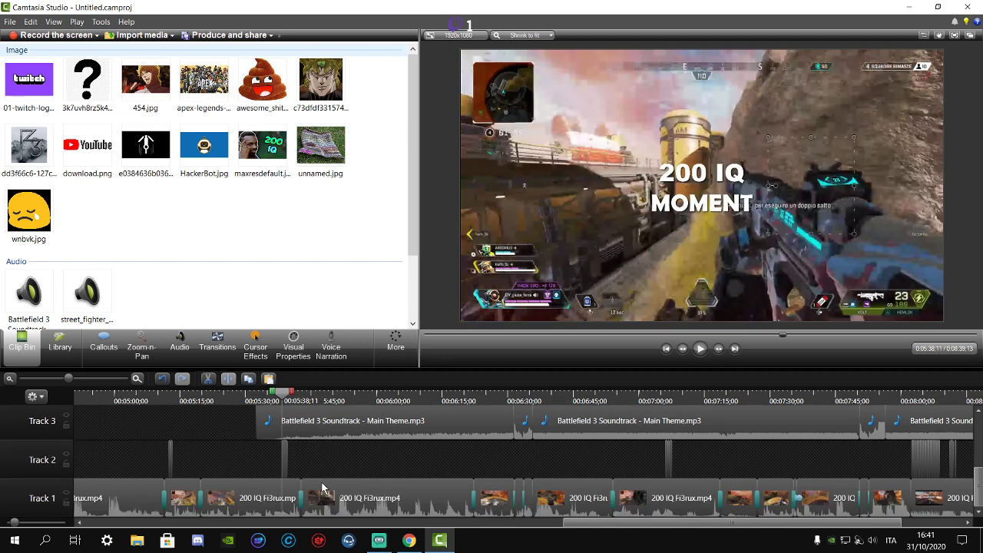
pyautogui.click(283, 455)
pyautogui.click(254, 202)
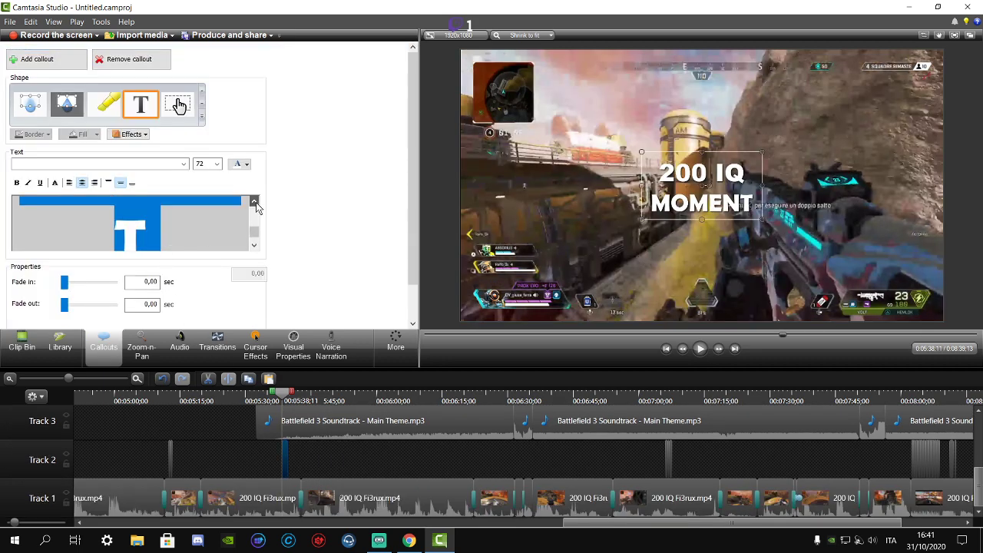
pyautogui.click(254, 202)
pyautogui.click(254, 202)
pyautogui.click(254, 202)
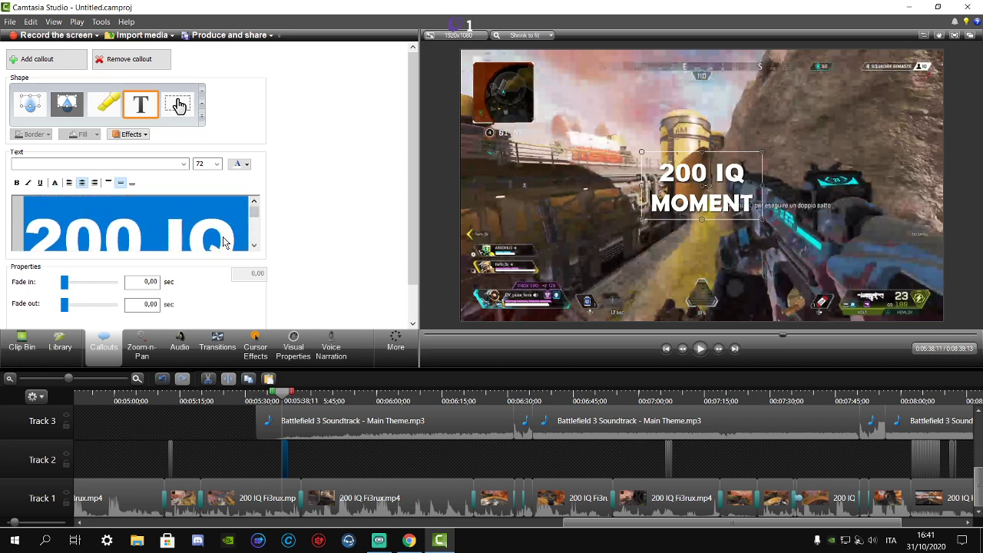
pyautogui.hotkey('ctrl', 'a')
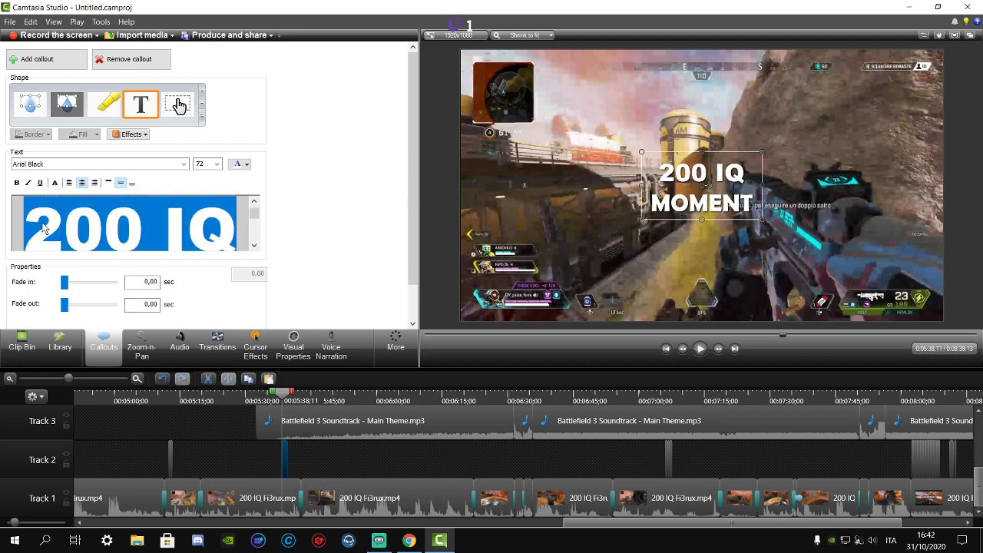
pyautogui.press('Delete')
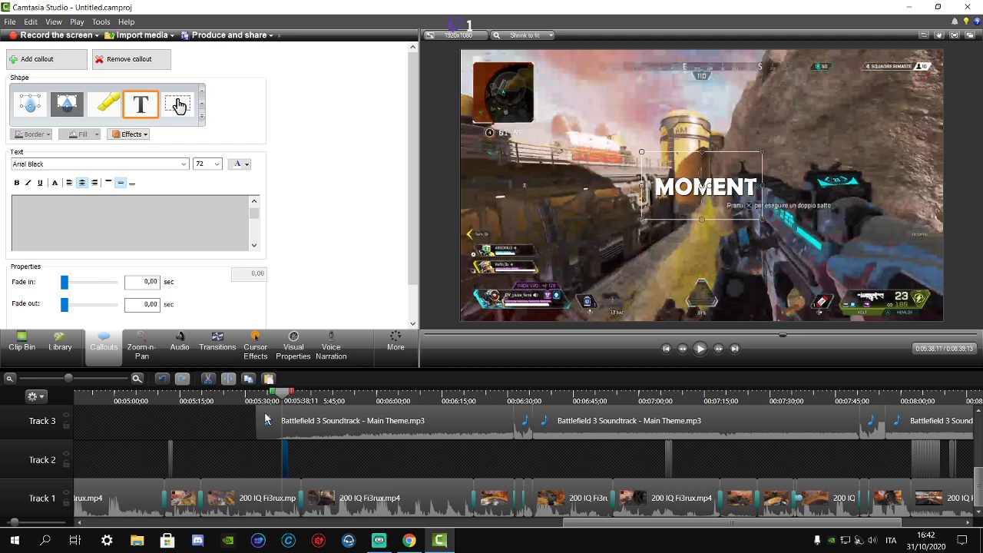
# - Paste the copied 200 IQ image at 0:05:38;11 with the MOMENT callout's length and place it above the word at about X -170, Y 192
pyautogui.rightClick(323, 448)
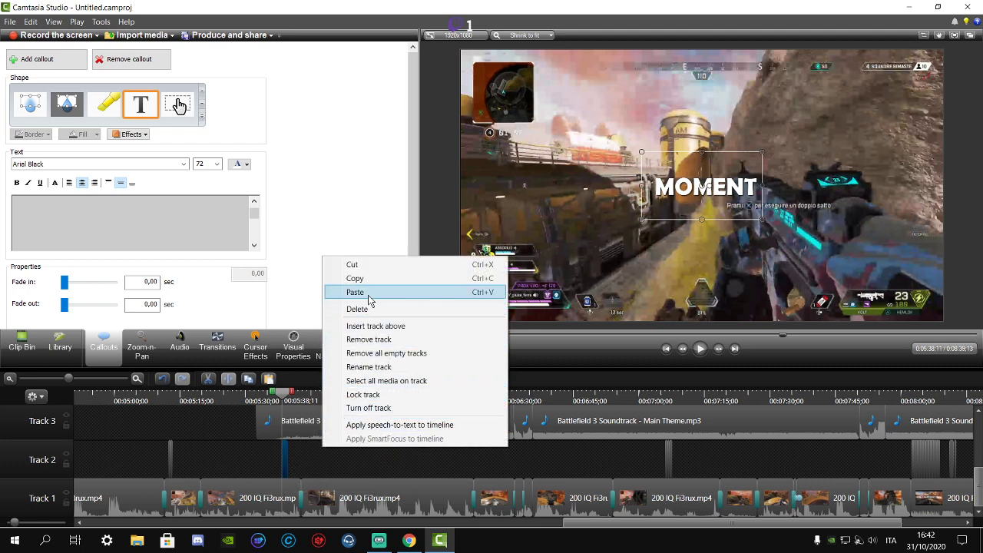
pyautogui.click(359, 293)
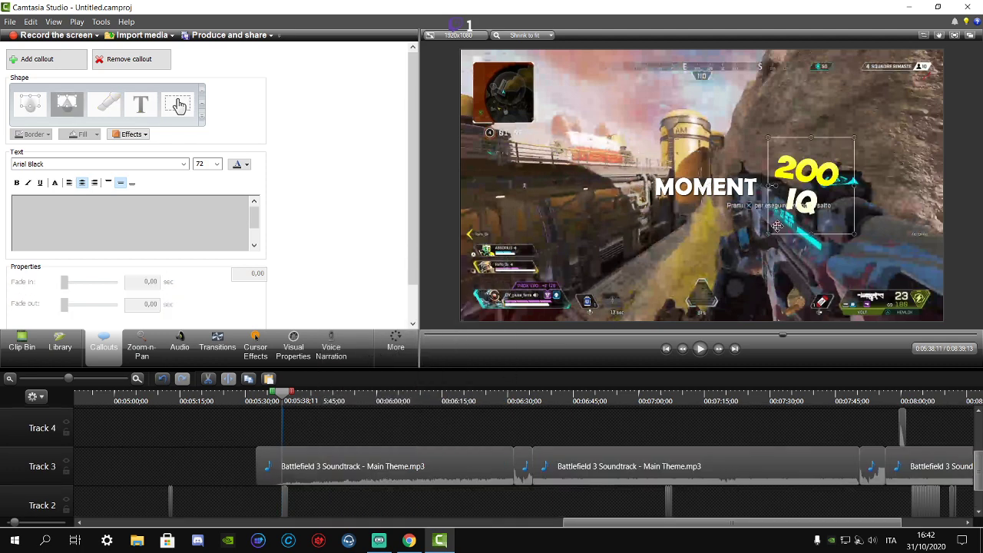
pyautogui.click(286, 422)
pyautogui.moveTo(808, 219); pyautogui.dragTo(700, 171)
pyautogui.click(285, 430)
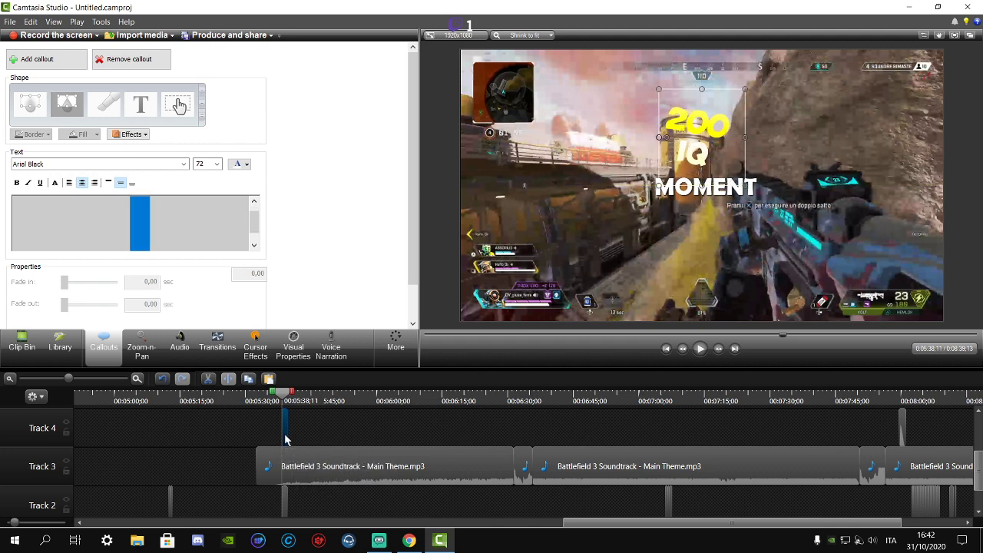
# - Change the Colorize color of the pasted 200 IQ image so that 200 shows green and IQ shows cyan
pyautogui.click(253, 351)
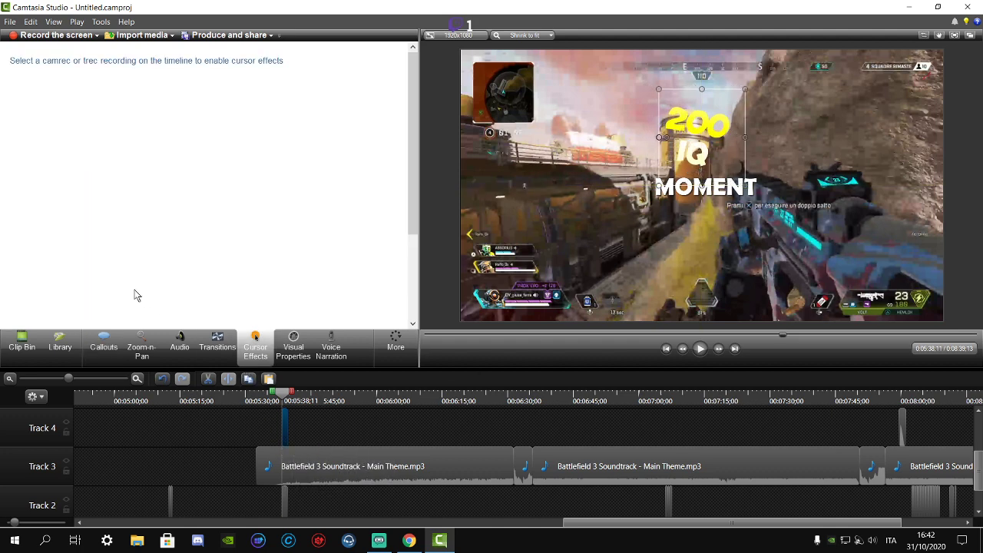
pyautogui.click(293, 350)
pyautogui.click(67, 289)
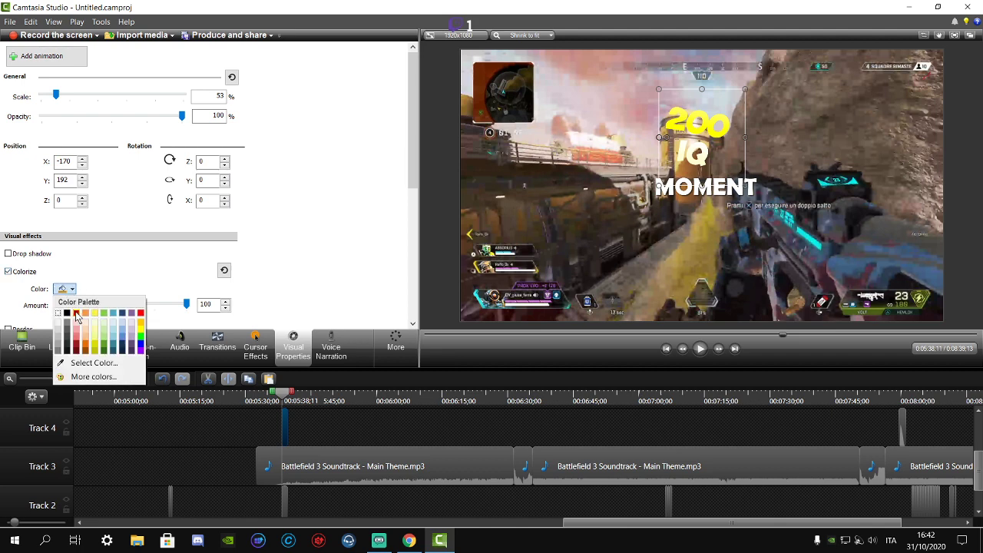
pyautogui.click(75, 313)
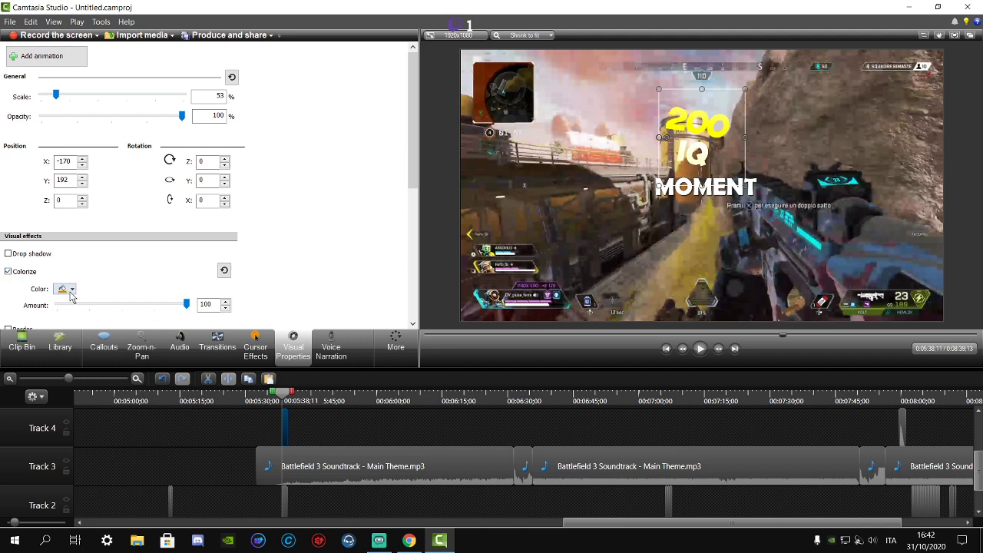
pyautogui.click(70, 294)
pyautogui.click(68, 323)
pyautogui.click(66, 296)
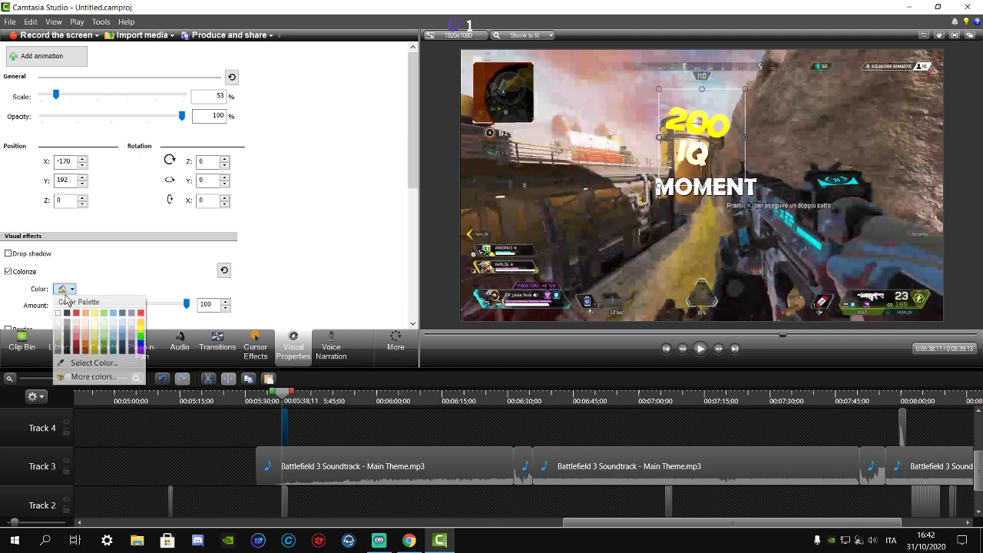
pyautogui.click(69, 319)
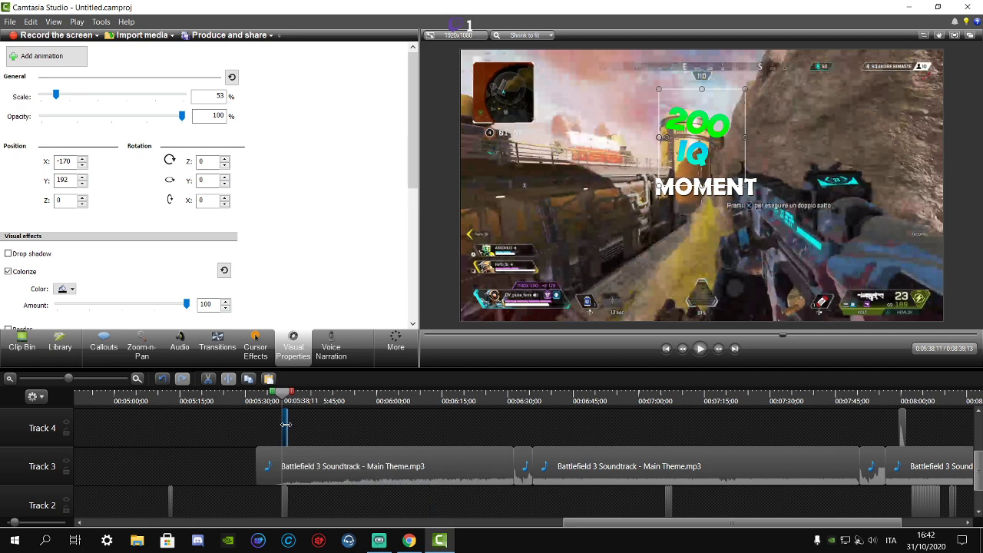
# - Lower the MOMENT text to about X -35, Y -165 and move the 200 IQ image to Y 0 directly above it
pyautogui.moveTo(702, 209); pyautogui.dragTo(701, 237)
pyautogui.moveTo(687, 133); pyautogui.dragTo(683, 174)
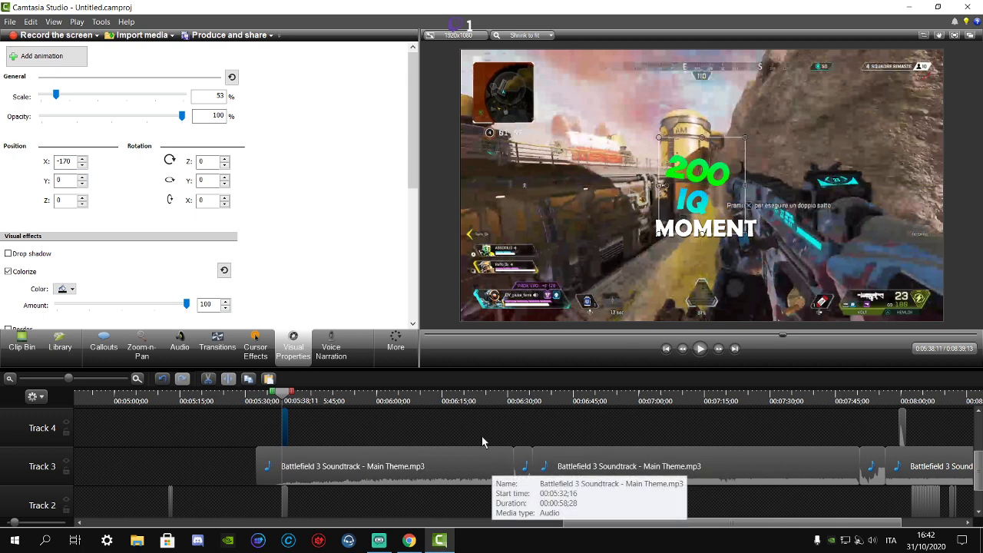
pyautogui.moveTo(675, 243); pyautogui.dragTo(661, 235)
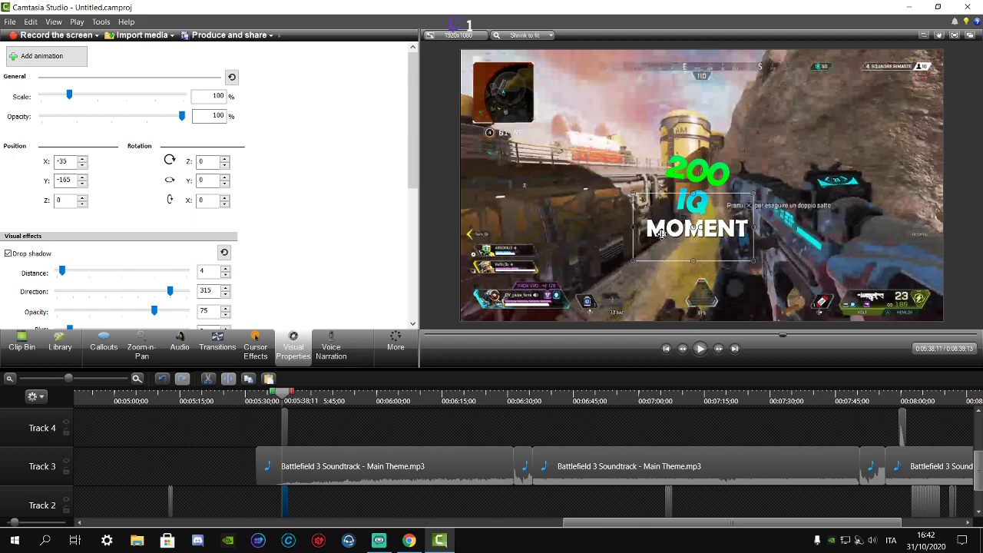
# - Play back the 200 IQ MOMENT title from 0:05:38;11 to check how the image and text look together
pyautogui.click(576, 419)
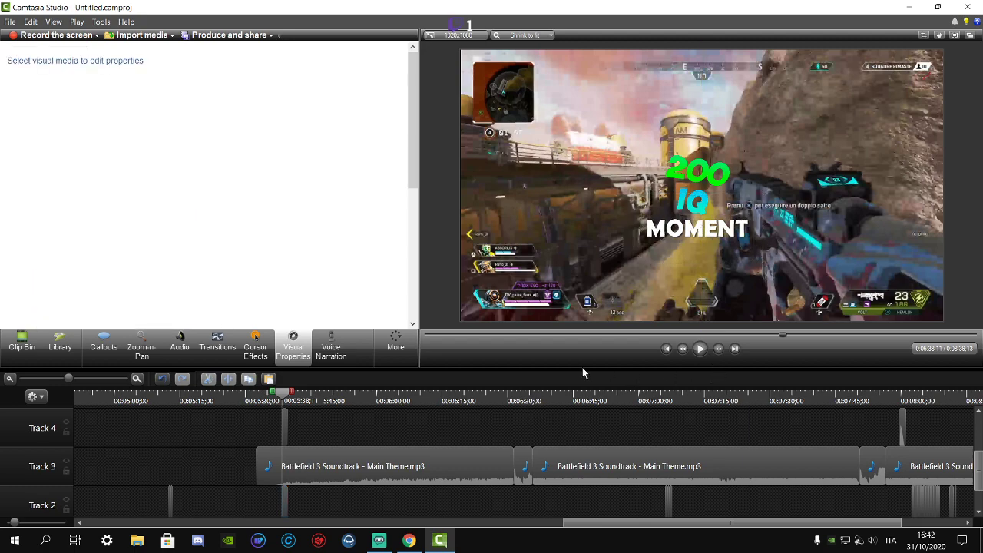
pyautogui.click(701, 349)
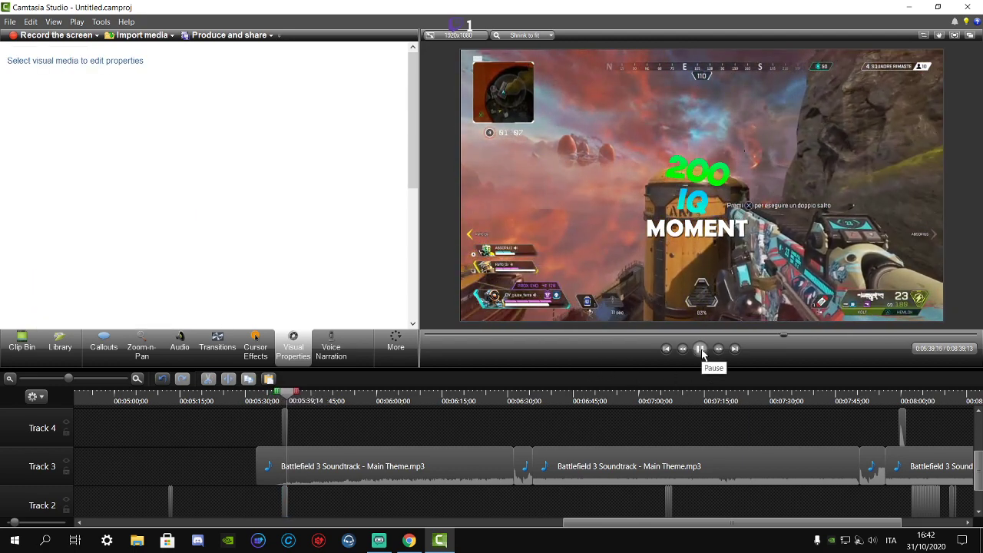
pyautogui.click(701, 349)
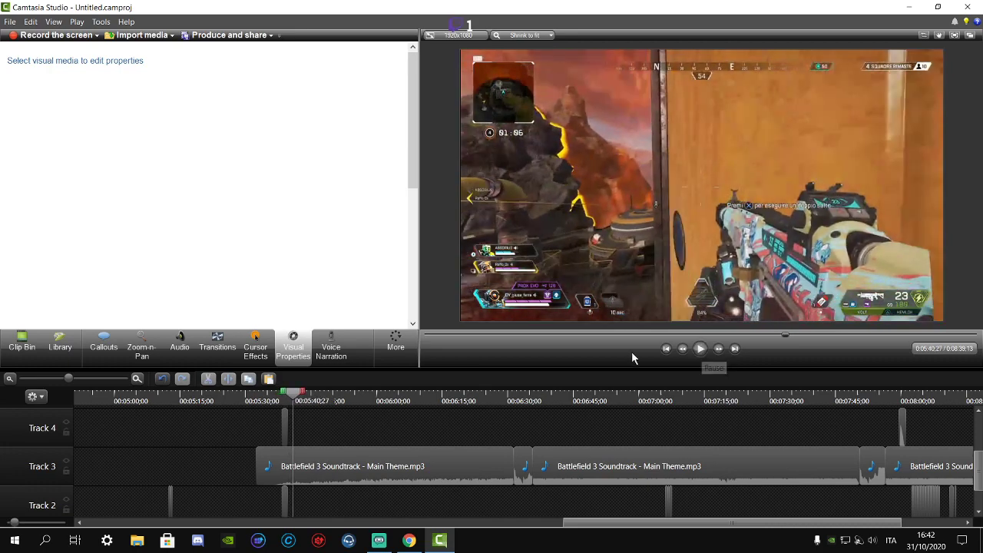
# - Return the playhead to 0:05:38;11 and raise the 200 IQ image above MOMENT to about Y 27
pyautogui.click(283, 403)
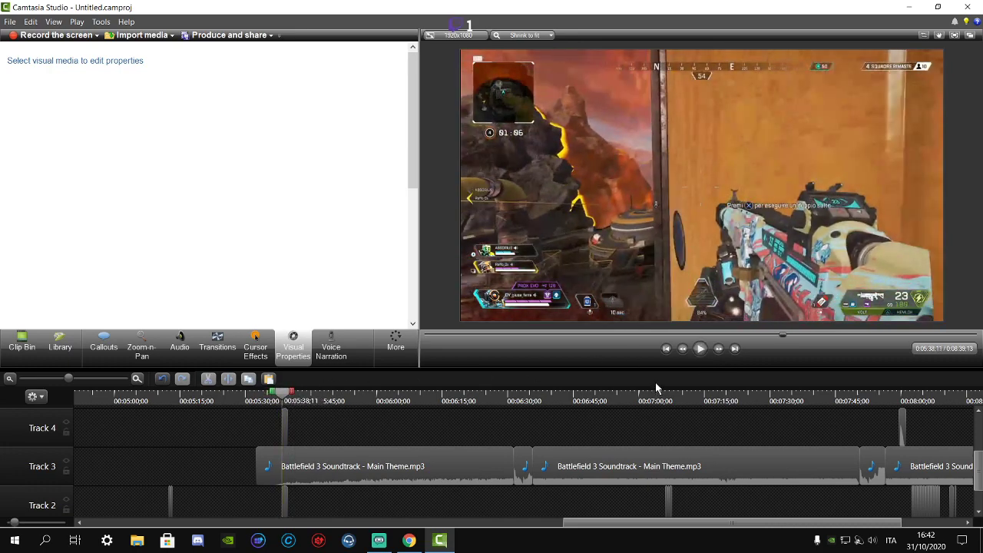
pyautogui.click(690, 179)
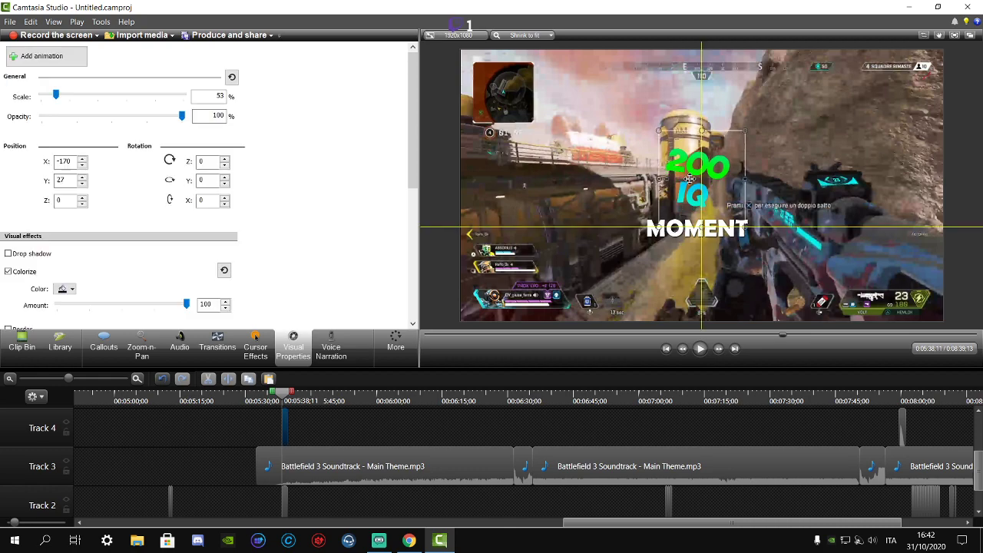
pyautogui.click(625, 425)
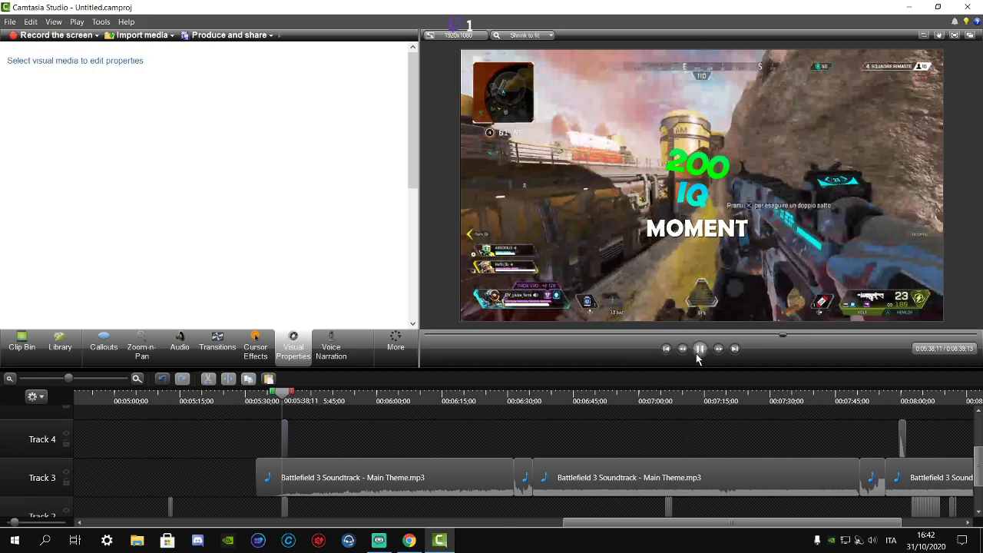
# - Preview the repositioned 200 IQ MOMENT title and save the project
pyautogui.click(700, 349)
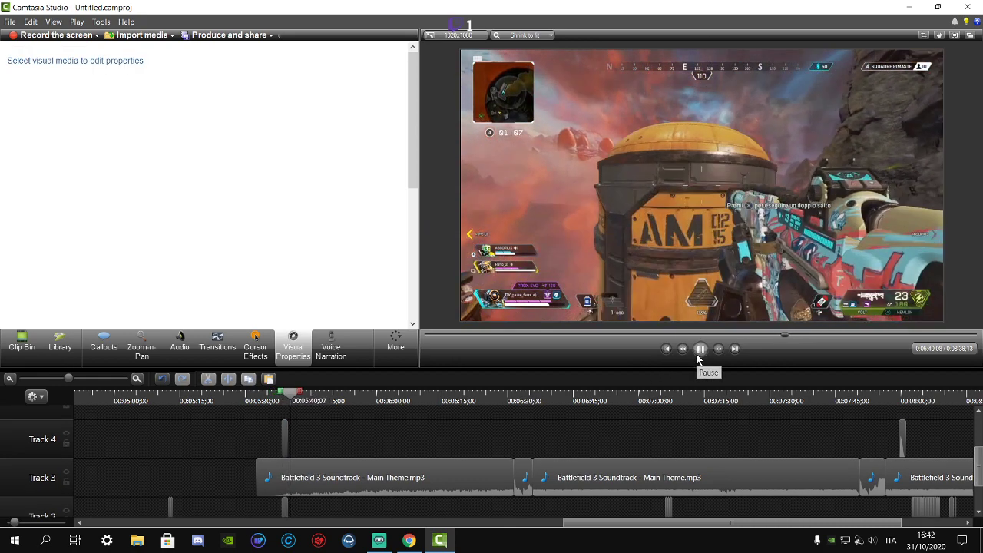
pyautogui.click(698, 354)
pyautogui.click(9, 21)
pyautogui.click(31, 72)
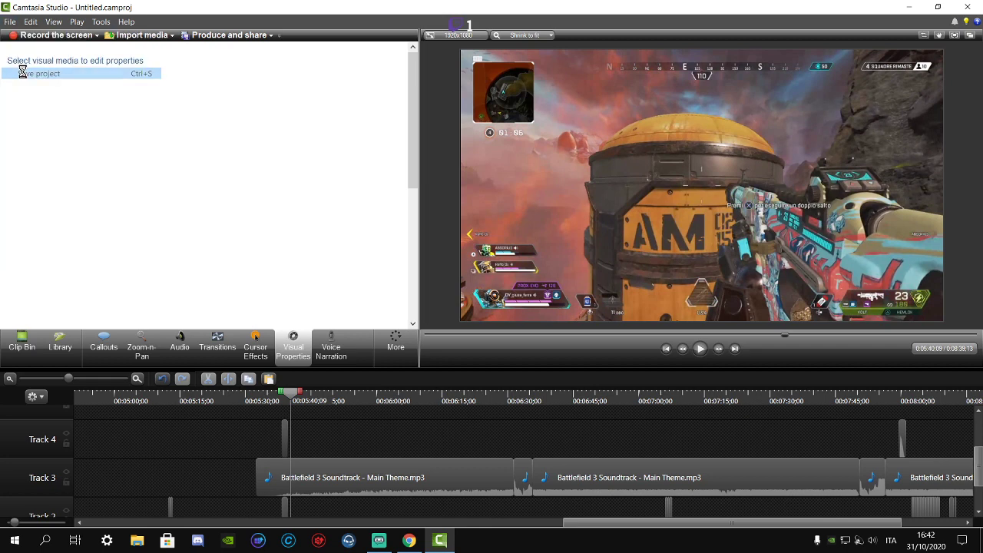
# - Examine the clip, callout and music arrangement on Tracks 1 to 4 across the whole timeline
pyautogui.scroll(-1, 403, 446)
pyautogui.moveTo(403, 445); pyautogui.dragTo(406, 435)
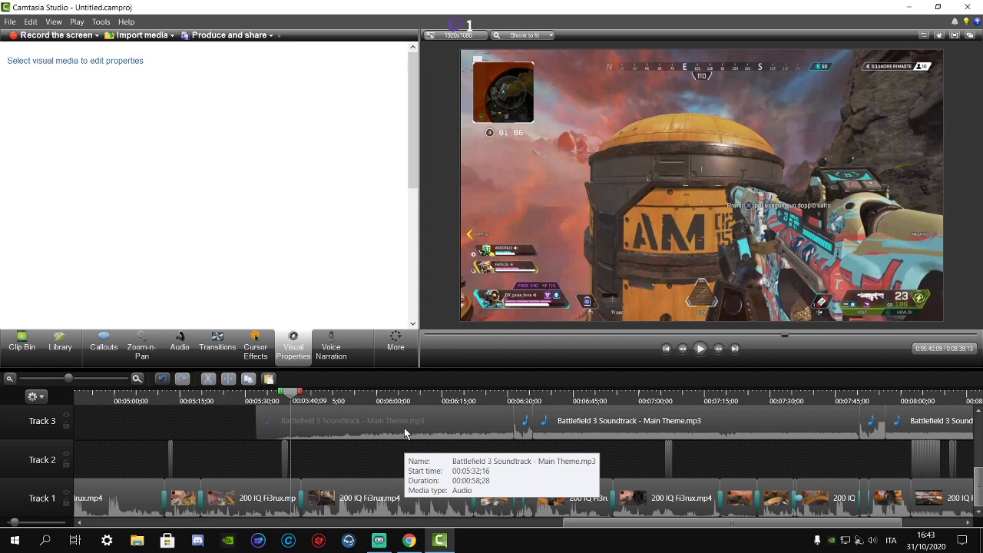
pyautogui.moveTo(405, 435); pyautogui.dragTo(385, 415)
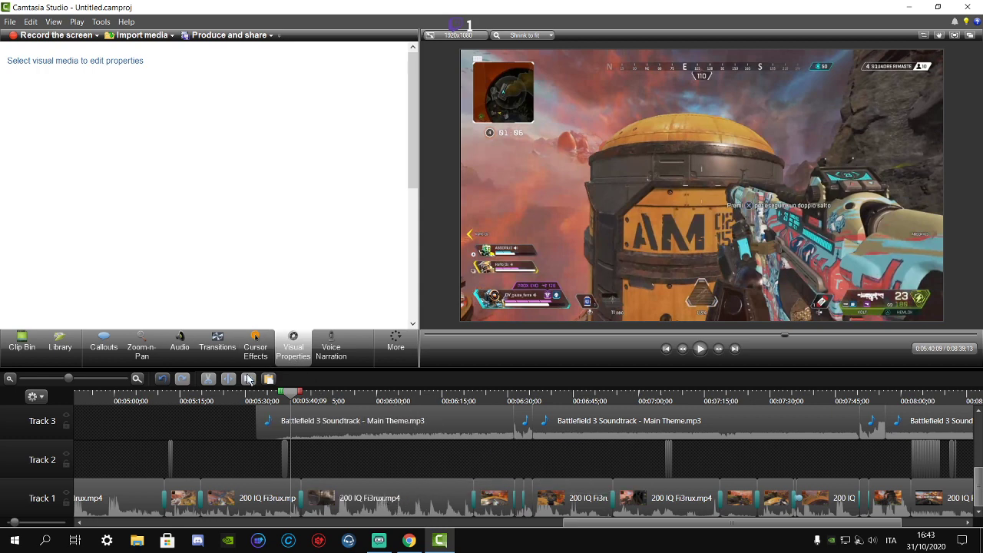
pyautogui.scroll(-1, 27, 382)
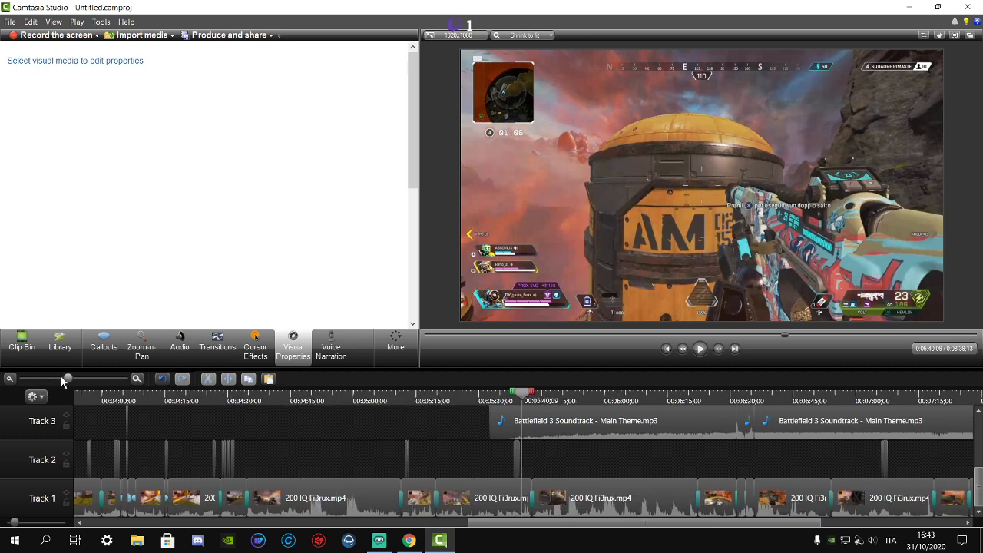
pyautogui.moveTo(64, 381); pyautogui.dragTo(29, 381)
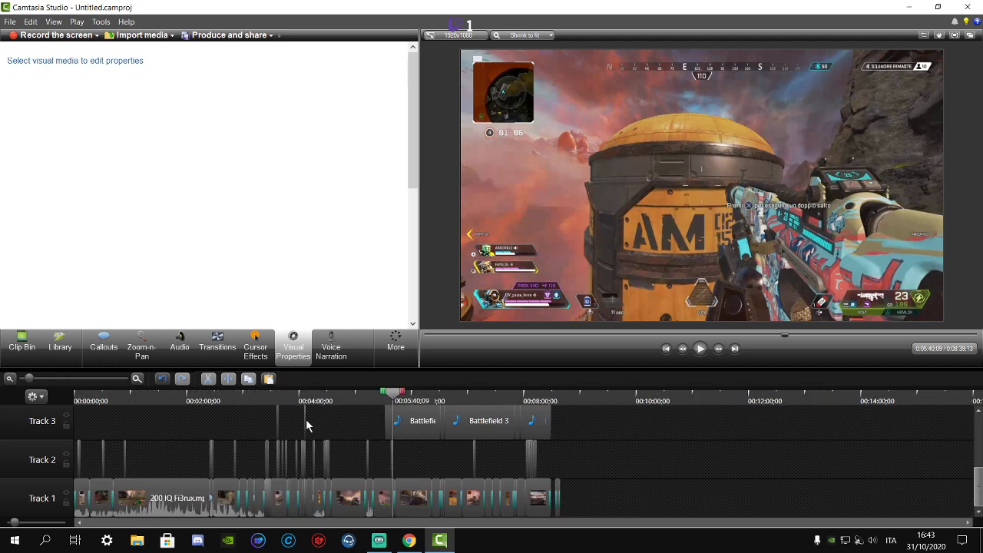
pyautogui.scroll(1, 306, 427)
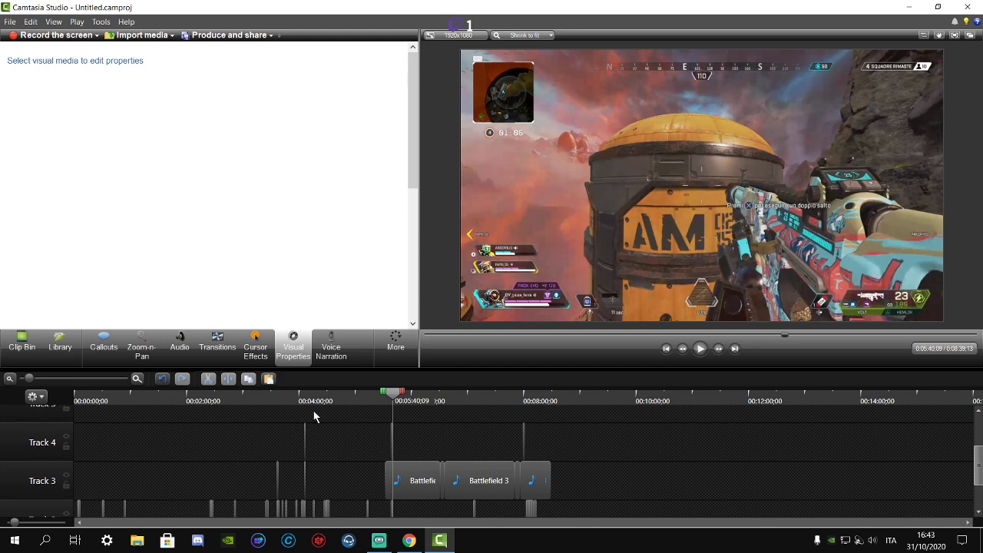
pyautogui.moveTo(28, 379); pyautogui.dragTo(2, 392)
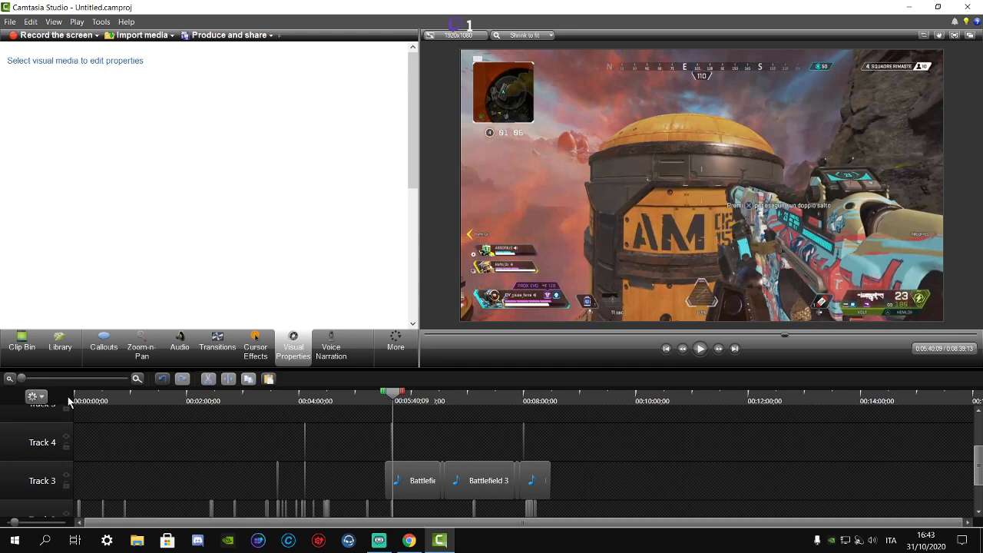
pyautogui.scroll(-1, 238, 422)
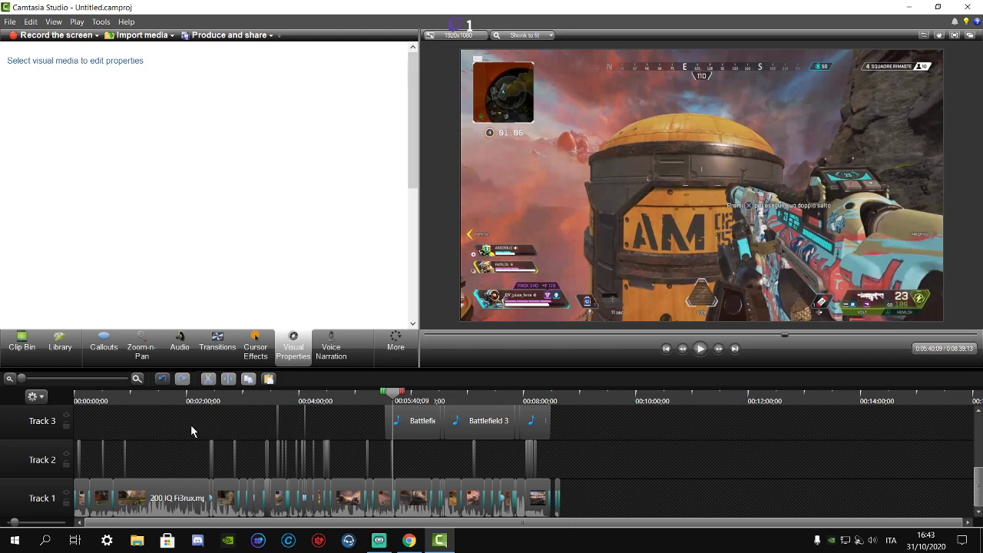
pyautogui.scroll(1, 191, 431)
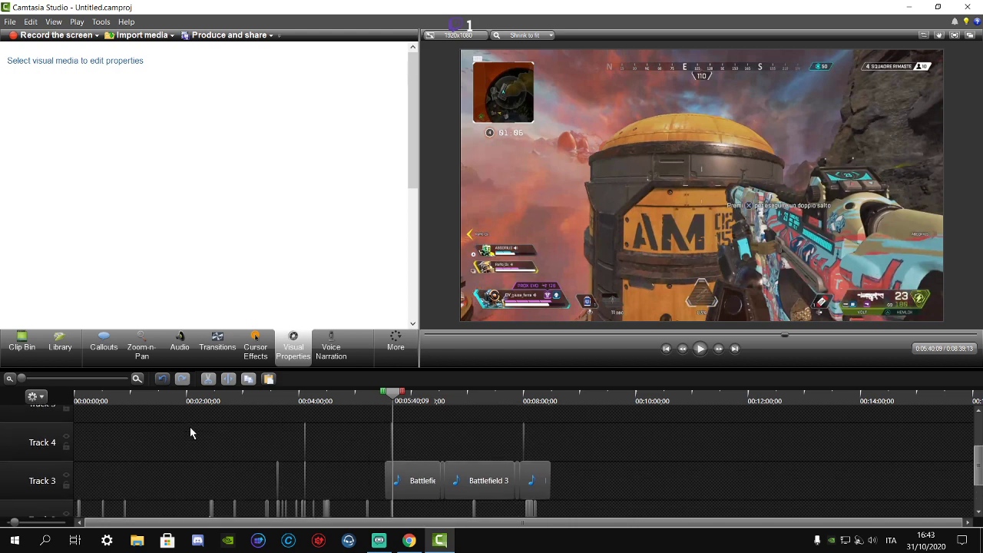